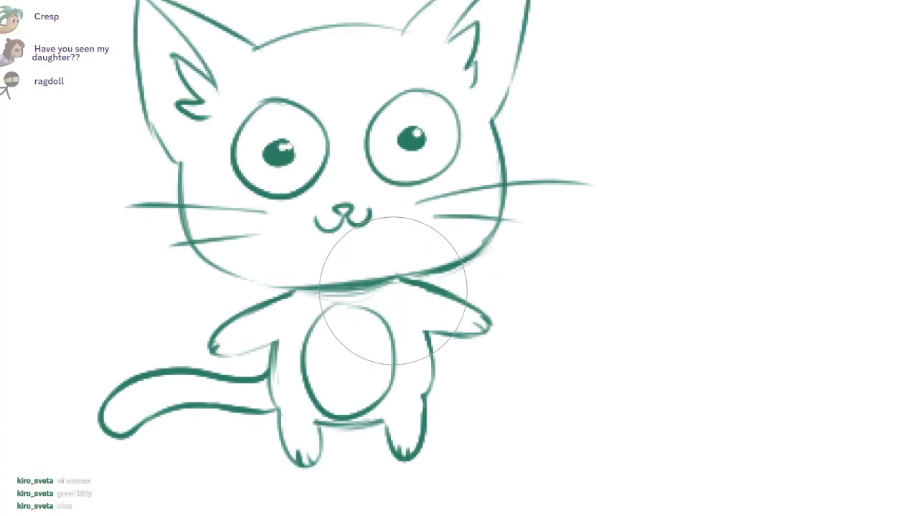
- Sketch a round red cat head near the canvas's upper-right corner and add two short vertical eyes
drag(413, 278, 544, 313)
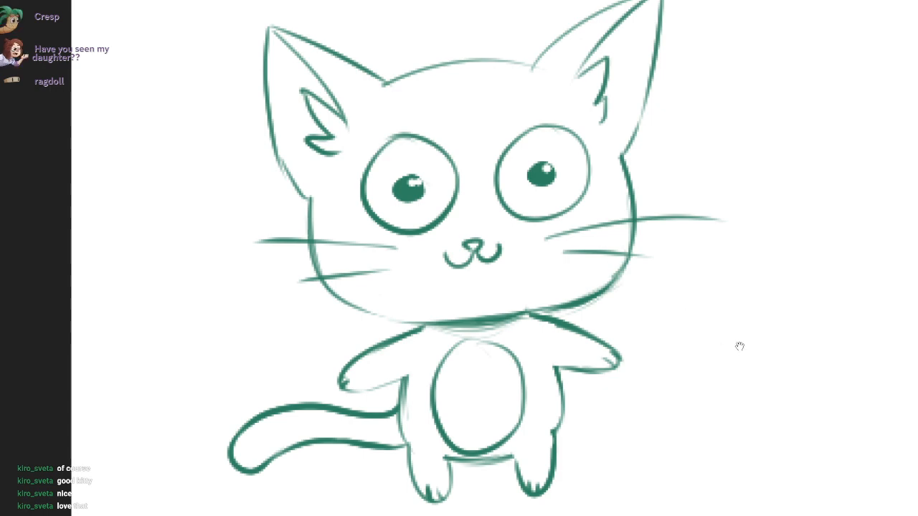
mouse_move(474, 169)
mouse_down()
mouse_move(486, 158)
mouse_move(729, 133)
mouse_move(285, 206)
mouse_up()
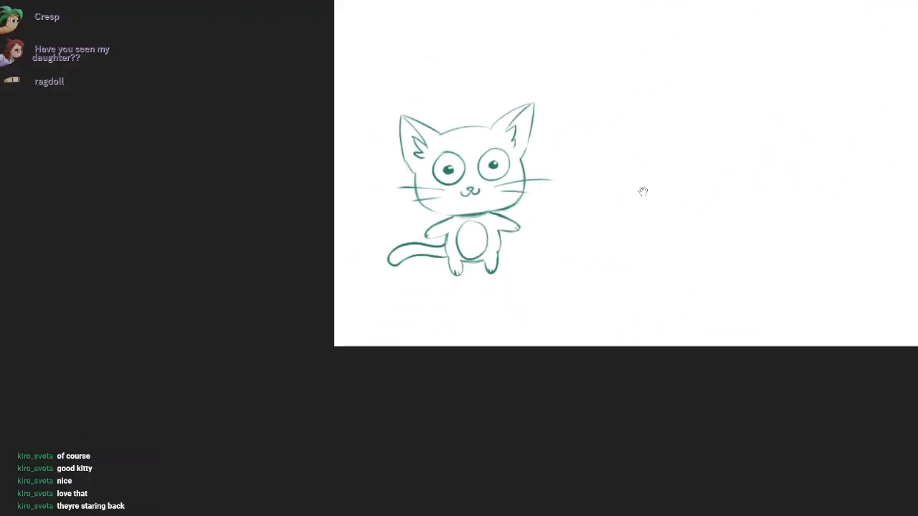
drag(792, 174, 223, 262)
drag(308, 262, 258, 260)
mouse_move(431, 222)
mouse_down()
mouse_move(497, 303)
mouse_move(504, 327)
mouse_move(532, 340)
mouse_move(516, 342)
mouse_up()
key(ctrl+0)
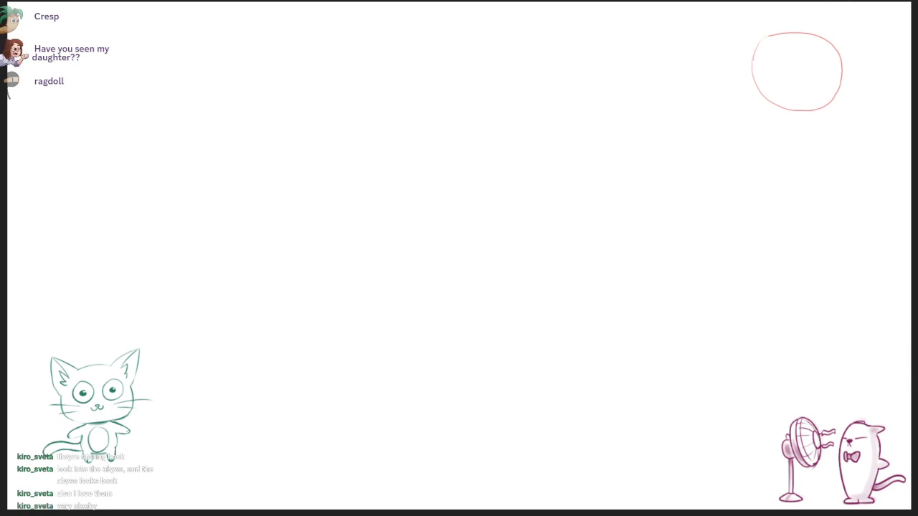
drag(760, 41, 775, 34)
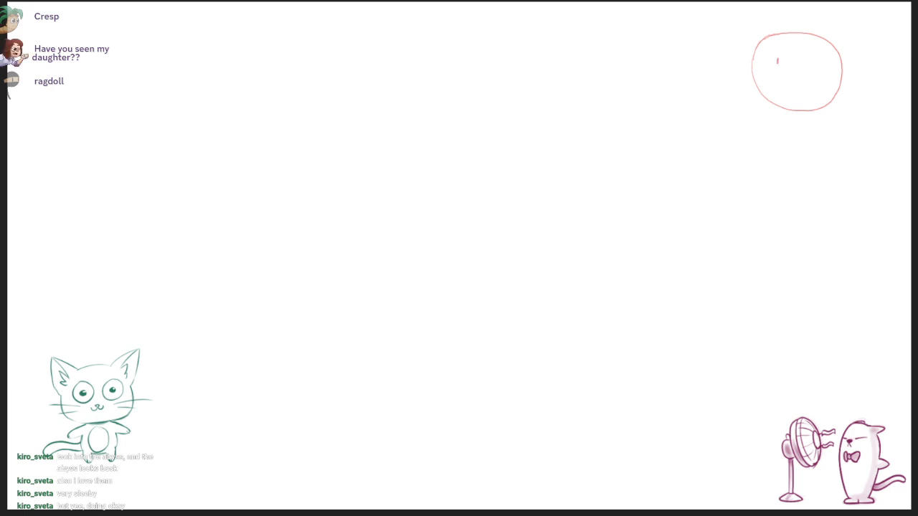
drag(806, 60, 806, 66)
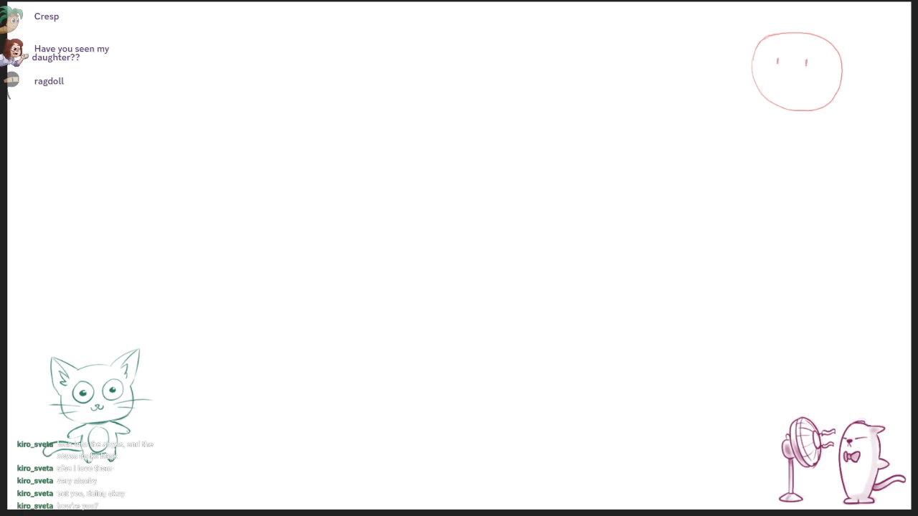
- Draw a tall pointed left ear on the red cat's head
drag(759, 37, 771, 36)
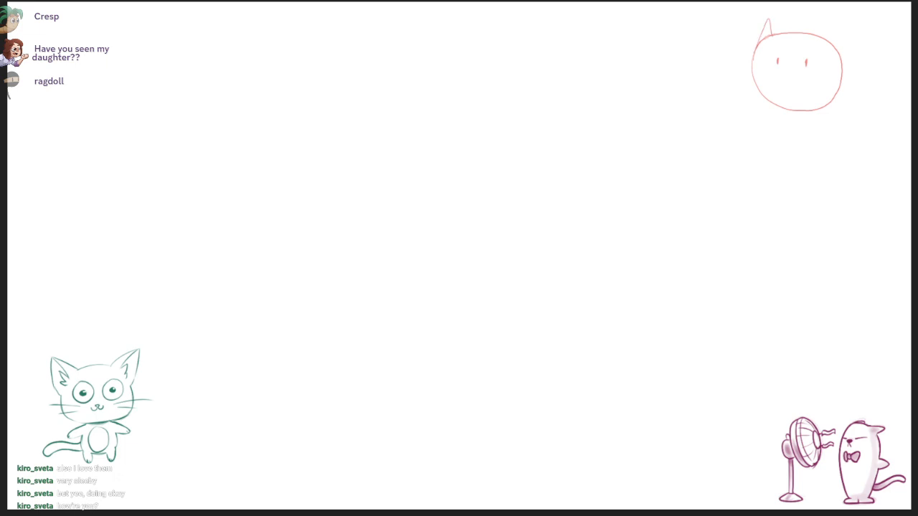
key(ctrl+z)
mouse_move(755, 44)
mouse_down()
mouse_move(765, 14)
mouse_move(775, 38)
mouse_move(847, 55)
mouse_up()
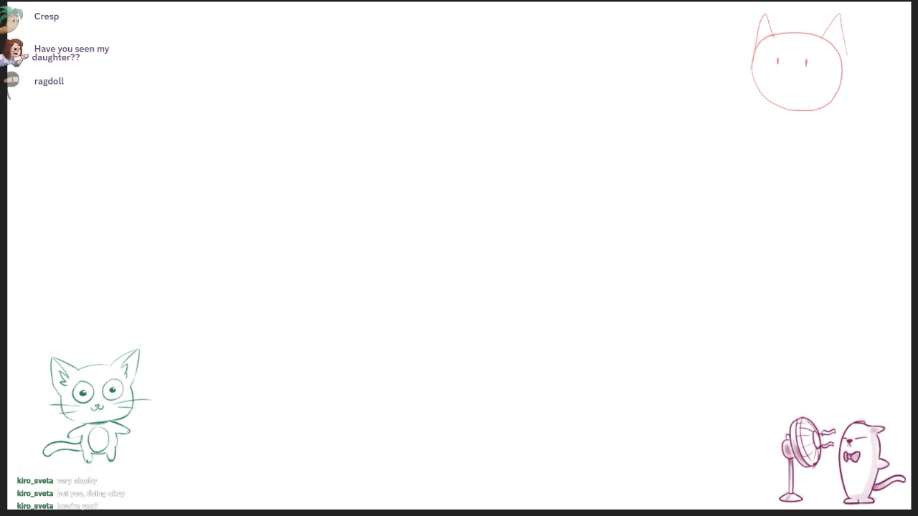
key(ctrl+z)
mouse_move(825, 40)
mouse_down()
mouse_move(839, 20)
mouse_move(846, 65)
mouse_up()
key(ctrl+z)
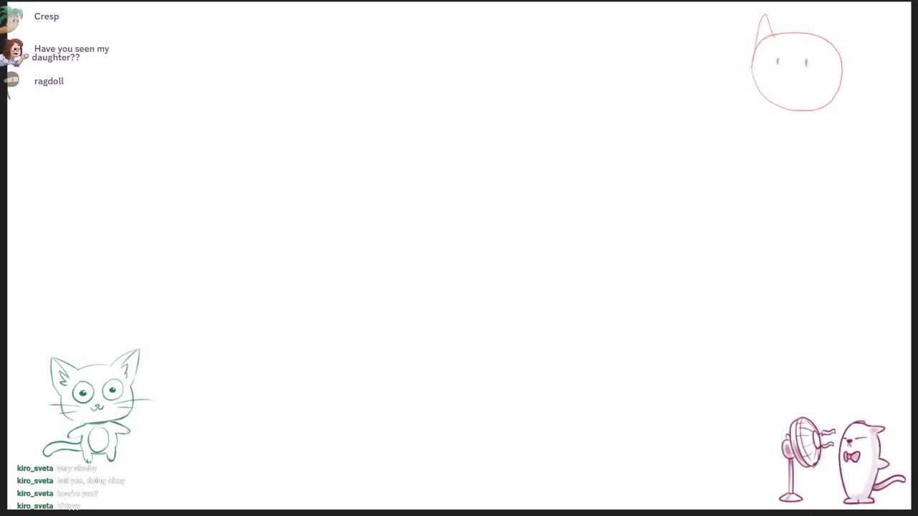
drag(828, 34, 840, 62)
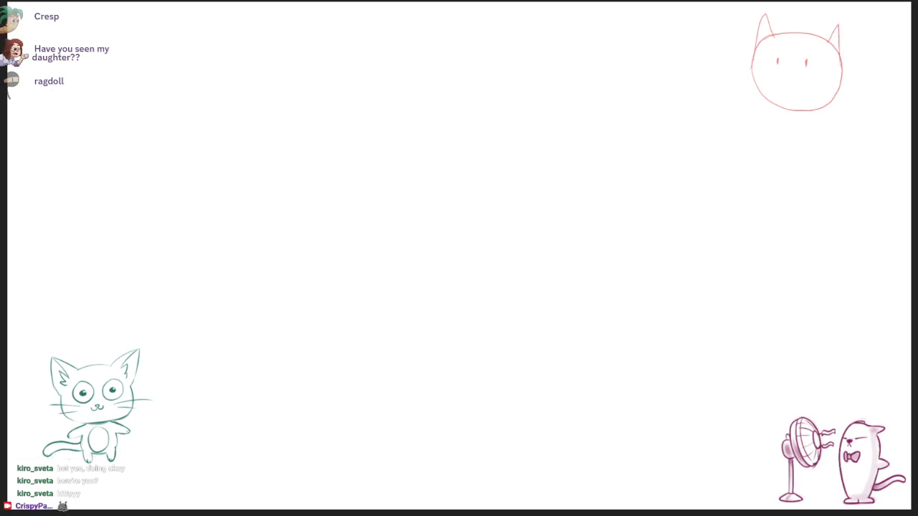
key(ctrl+z)
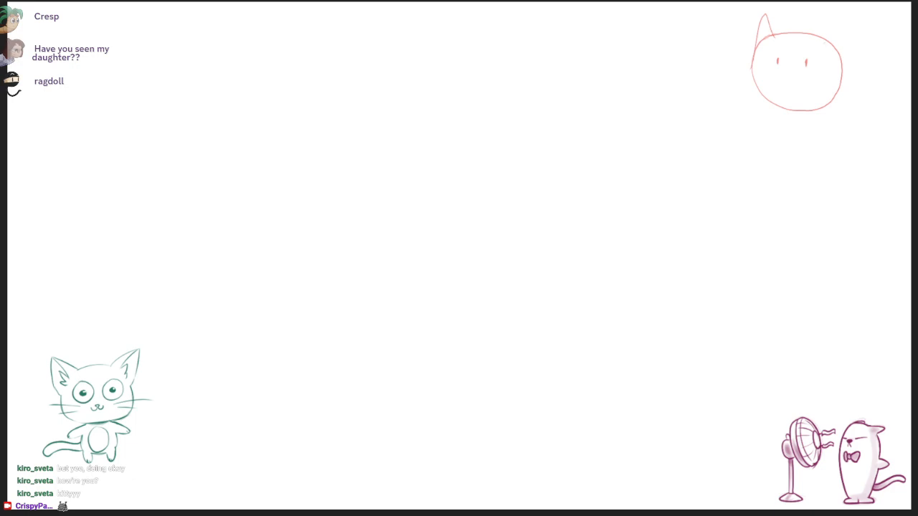
drag(825, 37, 844, 67)
key(ctrl+z)
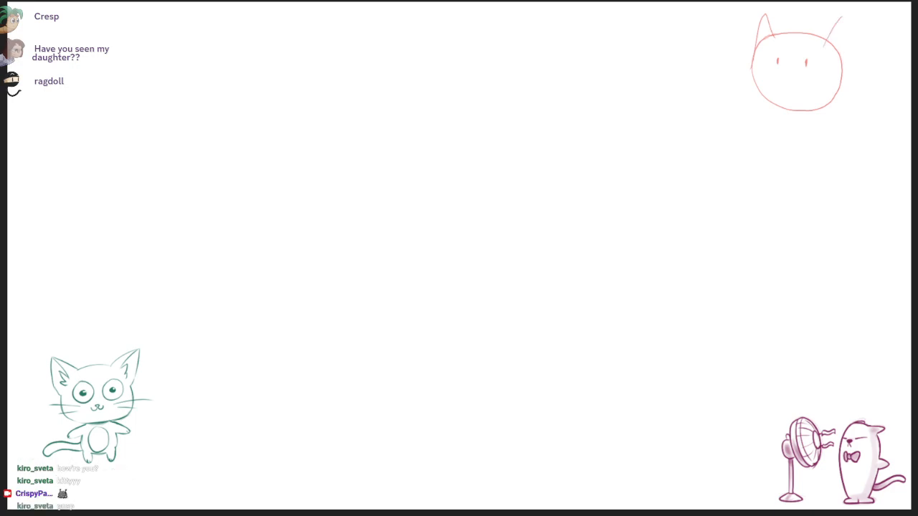
- Draw the red cat's pointed right ear and add a small triangular nose with a curved smiling mouth
drag(825, 34, 844, 66)
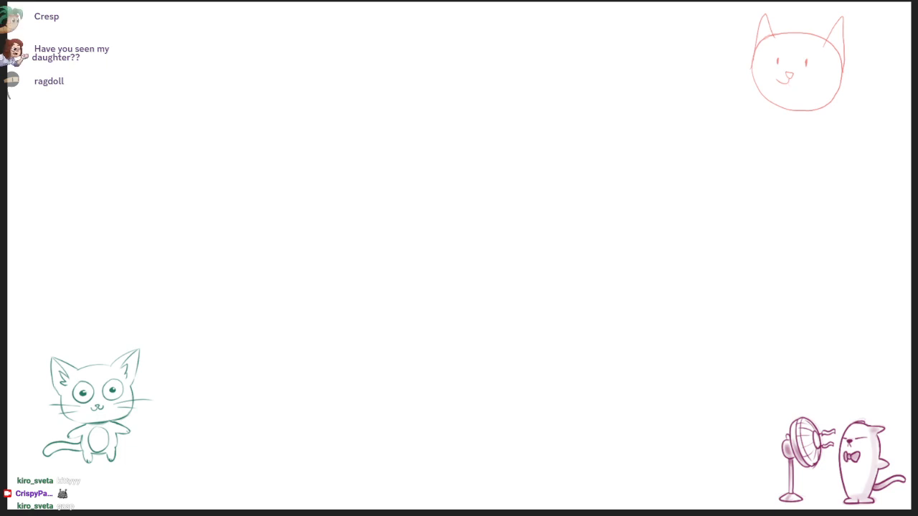
drag(788, 80, 801, 80)
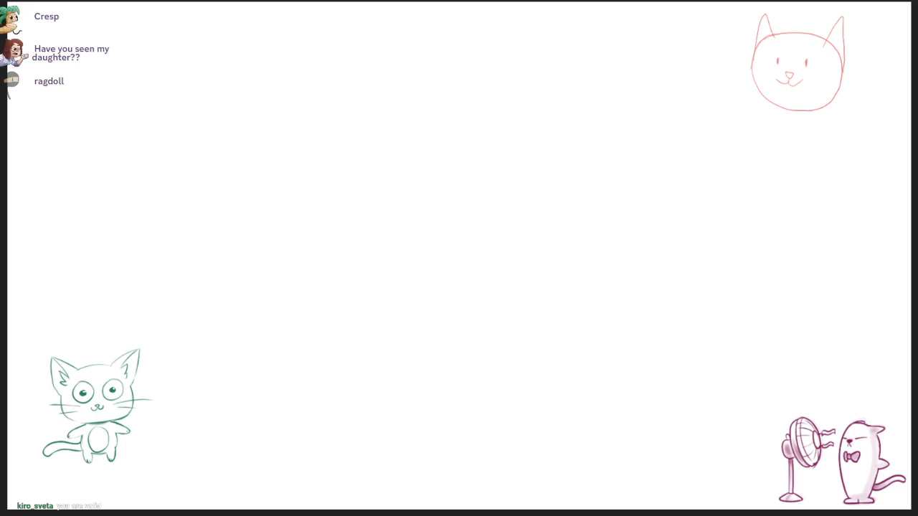
- Examine the red cat's face up close and return to a view of the whole canvas
drag(835, 38, 561, 113)
scroll(549, 121, up, 8)
drag(521, 177, 527, 180)
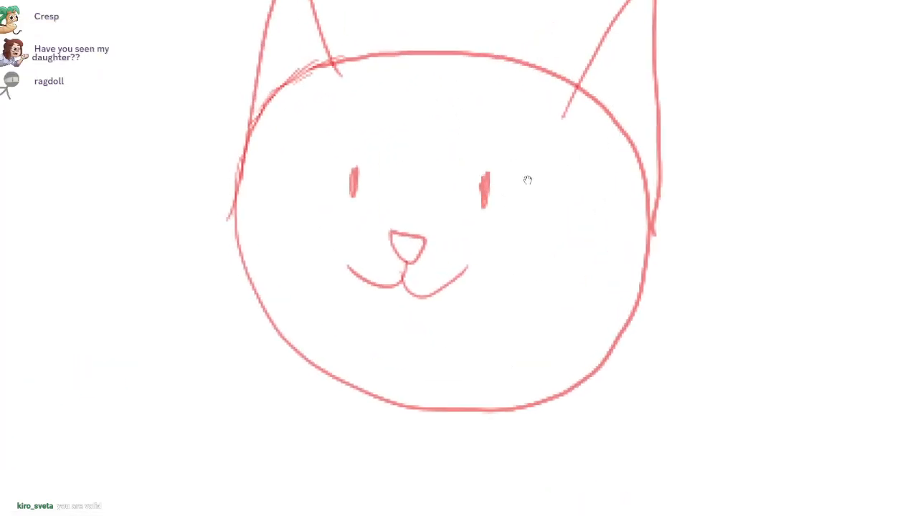
scroll(535, 193, up, 3)
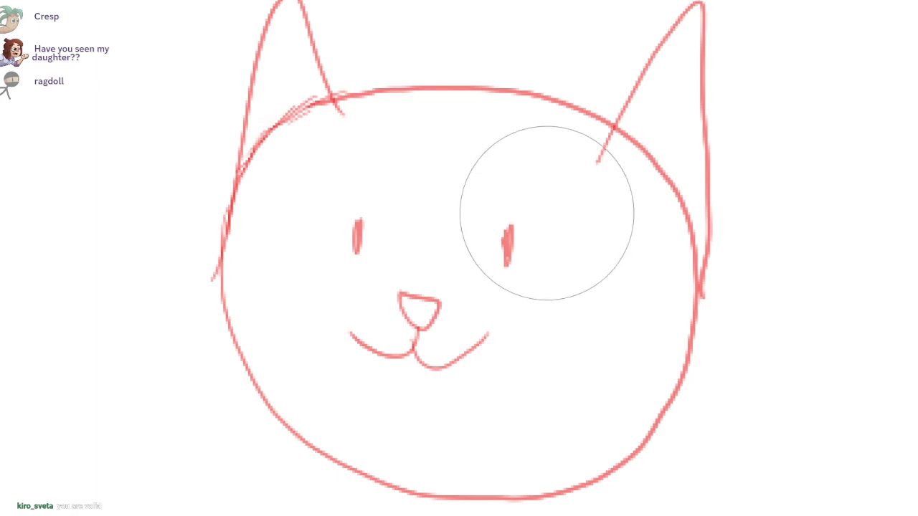
scroll(546, 214, down, 8)
mouse_move(477, 248)
mouse_down()
mouse_move(693, 103)
mouse_move(709, 108)
mouse_up()
scroll(684, 121, down, 1)
mouse_move(616, 145)
mouse_down()
mouse_move(723, 102)
mouse_move(673, 121)
mouse_up()
scroll(723, 103, down, 1)
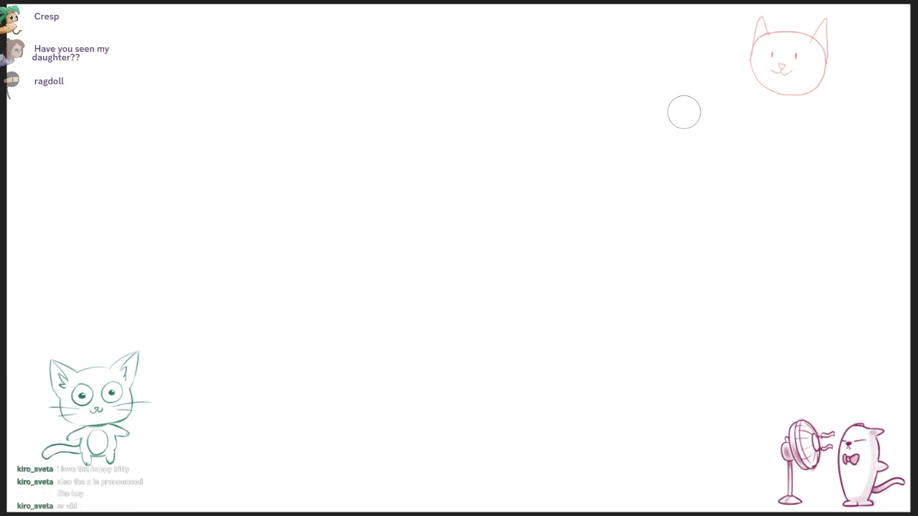
key(Tab)
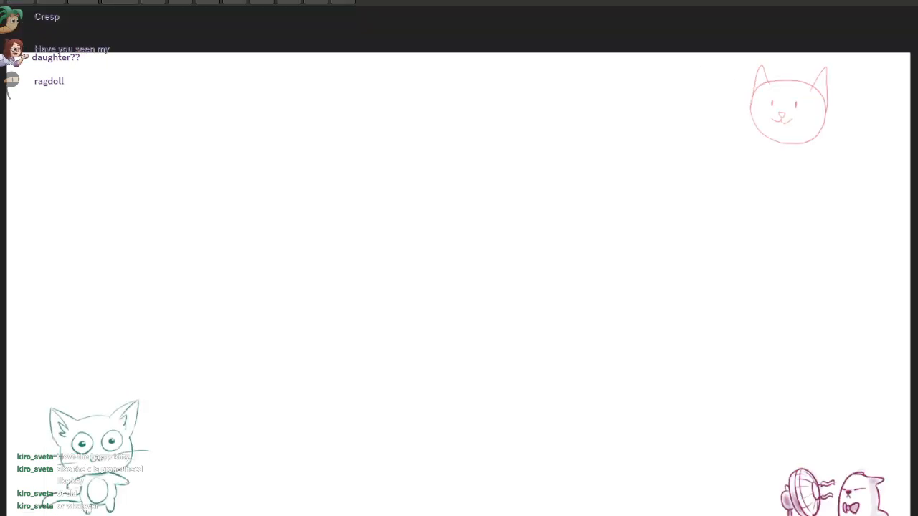
key(Tab)
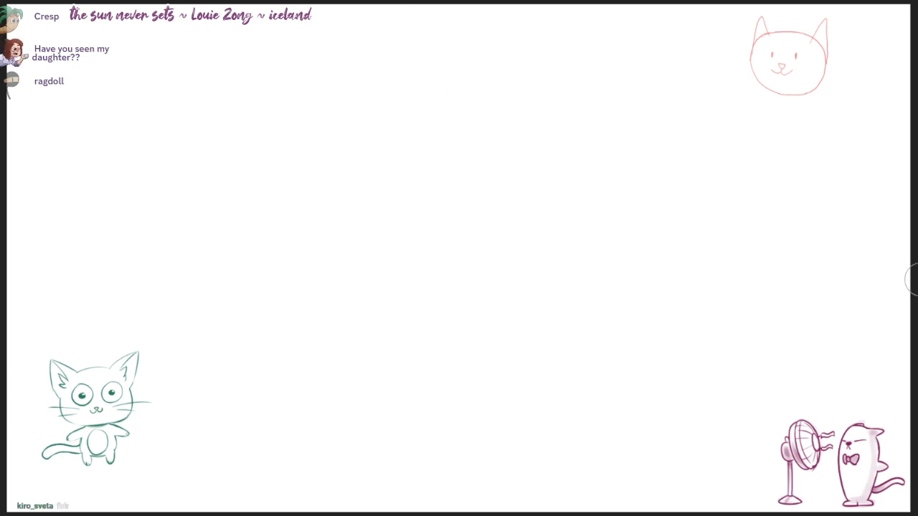
drag(486, 250, 488, 249)
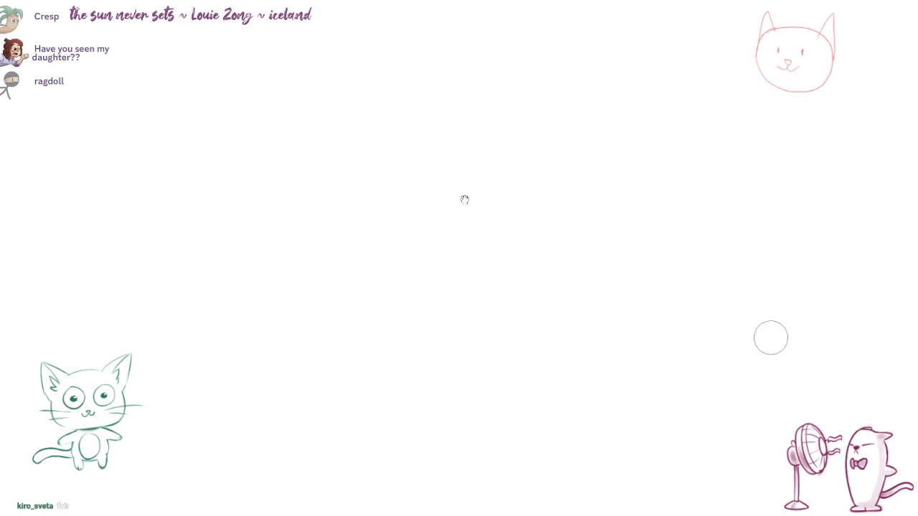
- Make the brush much smaller for sketching in the empty area above the fan and cat drawing
drag(788, 359, 528, 271)
drag(578, 308, 697, 262)
drag(552, 276, 597, 264)
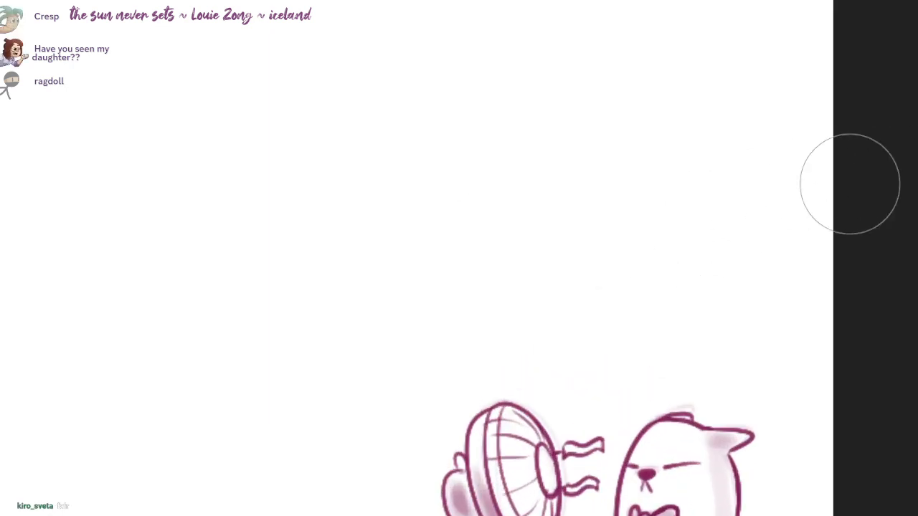
key([)
key([)
key([)
key([)
key([)
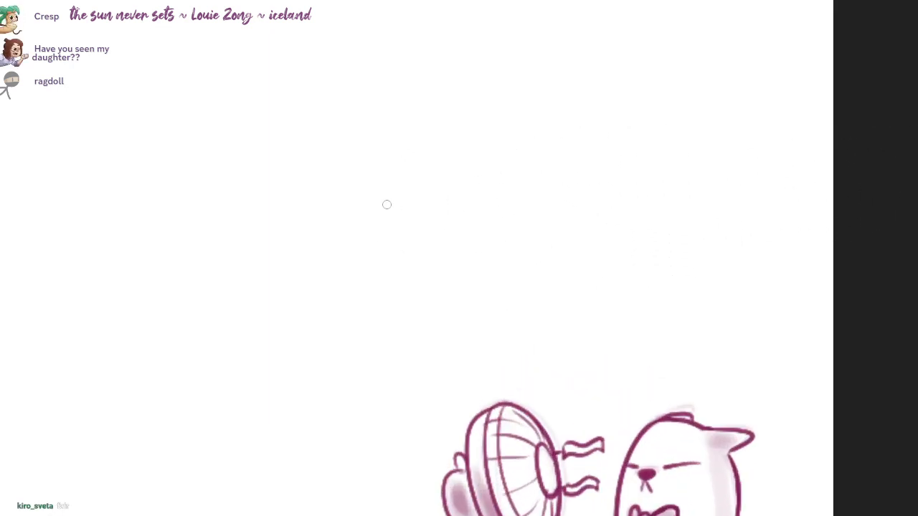
mouse_move(395, 136)
mouse_down()
mouse_move(433, 163)
mouse_move(397, 194)
mouse_up()
drag(465, 200, 470, 186)
key(ctrl+z)
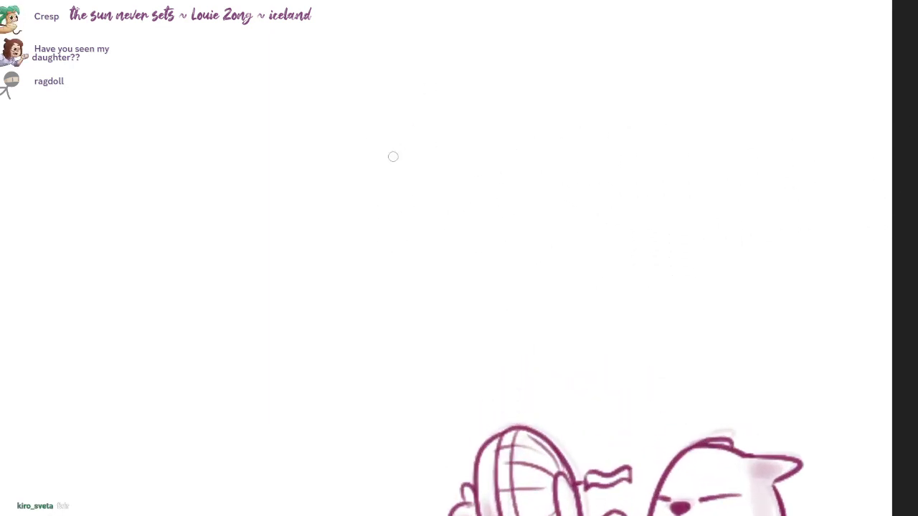
- Rough in a new character's rounded head outline and big curly hair in faint purple above the fan drawing
mouse_move(589, 127)
mouse_down()
mouse_move(599, 73)
mouse_move(617, 136)
mouse_move(611, 178)
mouse_up()
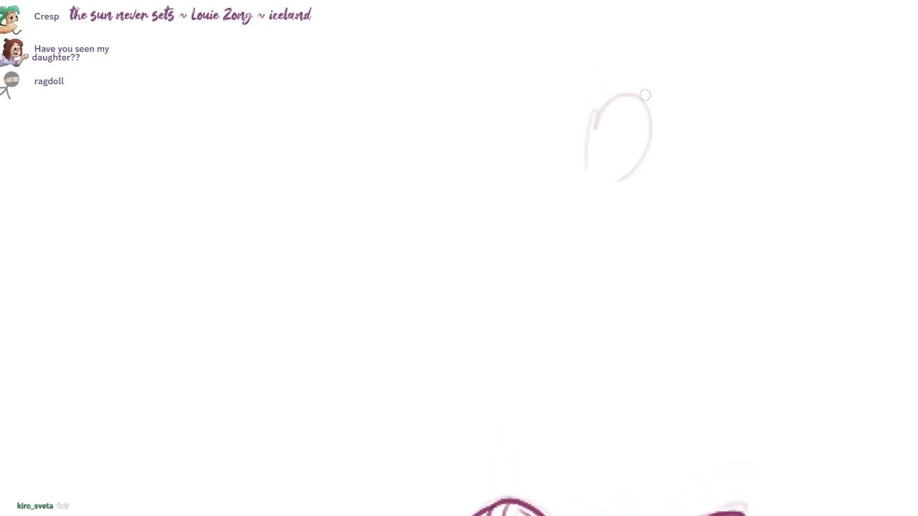
mouse_move(645, 95)
mouse_down()
mouse_move(637, 81)
mouse_move(578, 91)
mouse_move(541, 137)
mouse_move(556, 146)
mouse_up()
mouse_move(684, 100)
mouse_down()
mouse_move(695, 145)
mouse_move(686, 174)
mouse_up()
scroll(597, 161, up, 3)
mouse_move(587, 162)
mouse_down()
mouse_move(660, 127)
mouse_move(667, 162)
mouse_up()
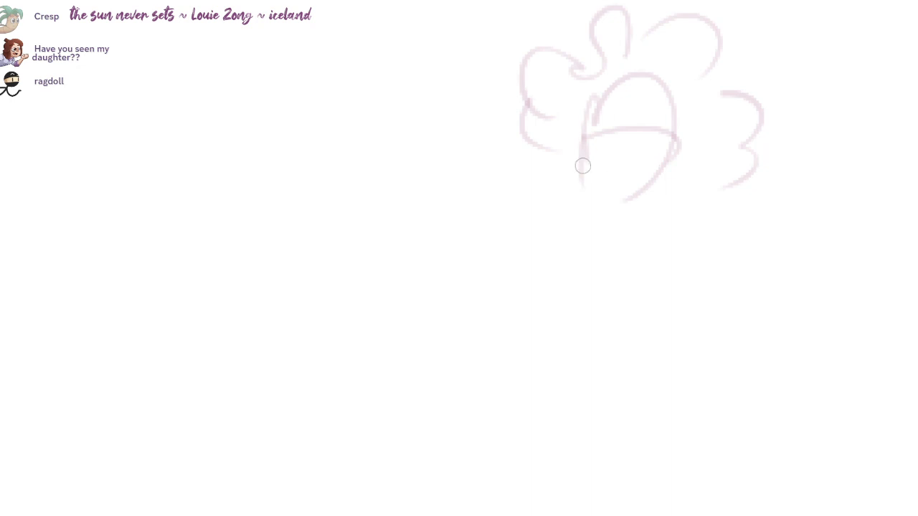
drag(582, 166, 653, 166)
key(ctrl+z)
key(ctrl+z)
- Sketch the character's wide-open mouth, the rounded shape above it and the jaw line
mouse_move(585, 158)
mouse_down()
mouse_move(607, 146)
mouse_move(673, 145)
mouse_move(649, 182)
mouse_up()
drag(671, 144, 656, 180)
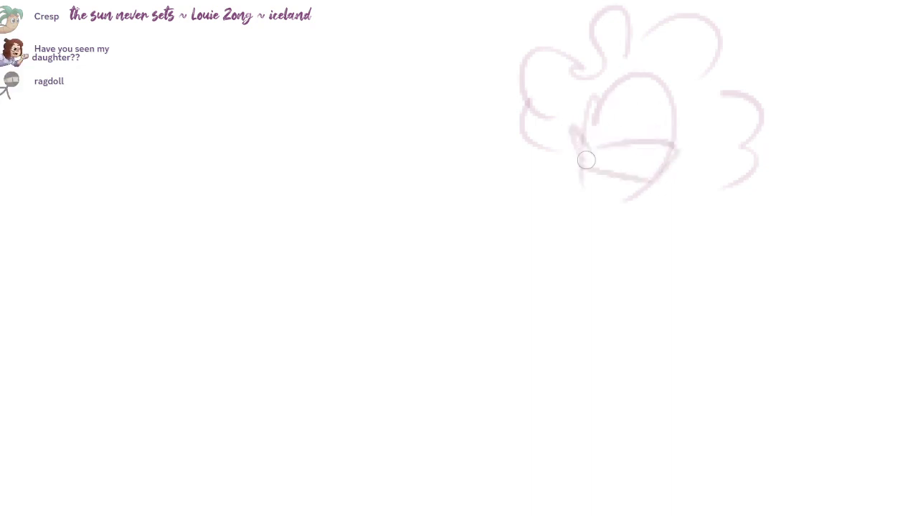
drag(617, 86, 617, 138)
mouse_move(635, 70)
mouse_down()
mouse_move(688, 130)
mouse_move(650, 176)
mouse_up()
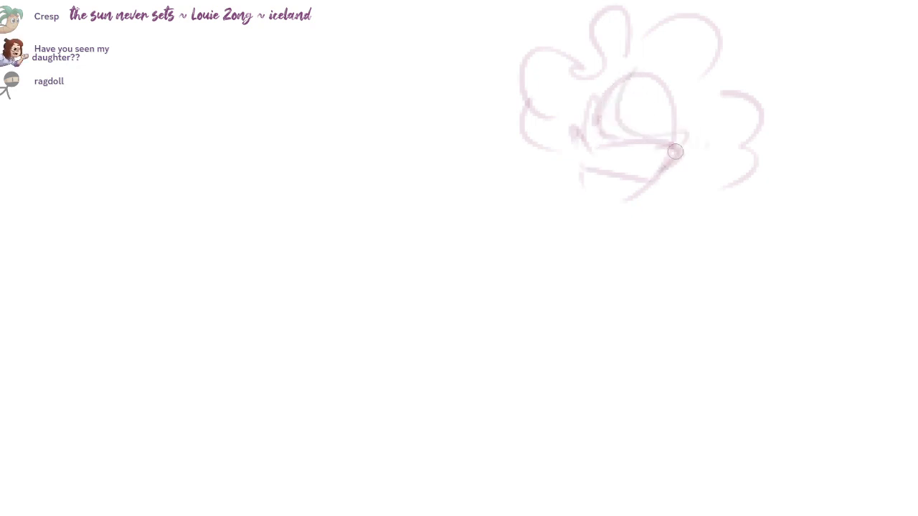
mouse_move(673, 147)
mouse_down()
mouse_move(639, 178)
mouse_move(657, 179)
mouse_up()
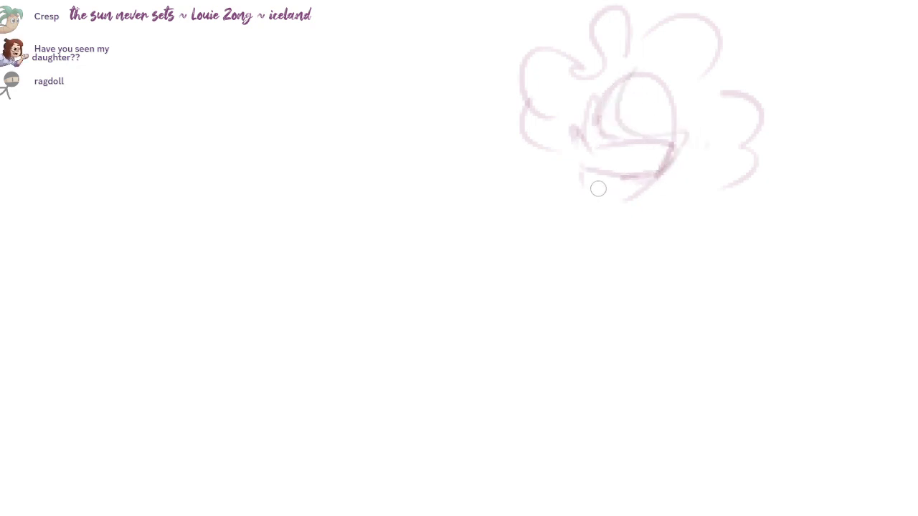
drag(571, 161, 585, 202)
key(ctrl+z)
drag(579, 171, 624, 201)
- Rework the tuft on top of the head and add curls to the character's hair
mouse_move(608, 47)
mouse_down()
mouse_move(647, 44)
mouse_move(685, 63)
mouse_move(688, 116)
mouse_move(580, 61)
mouse_move(574, 69)
mouse_move(595, 23)
mouse_up()
key(e)
key(b)
drag(595, 24, 562, 109)
mouse_move(628, 72)
mouse_down()
mouse_move(680, 117)
mouse_move(717, 126)
mouse_up()
- Sketch the character's two outstretched arms as paired lines, with a curved line near the right wrist
mouse_move(762, 192)
mouse_down()
mouse_move(767, 254)
mouse_move(725, 251)
mouse_up()
mouse_move(539, 190)
mouse_down()
mouse_move(532, 220)
mouse_move(525, 206)
mouse_up()
drag(459, 88, 553, 178)
mouse_move(621, 223)
mouse_down()
mouse_move(803, 160)
mouse_move(642, 247)
mouse_up()
drag(447, 123, 539, 205)
mouse_move(474, 149)
mouse_down()
mouse_move(537, 209)
mouse_move(538, 321)
mouse_up()
key(ctrl+z)
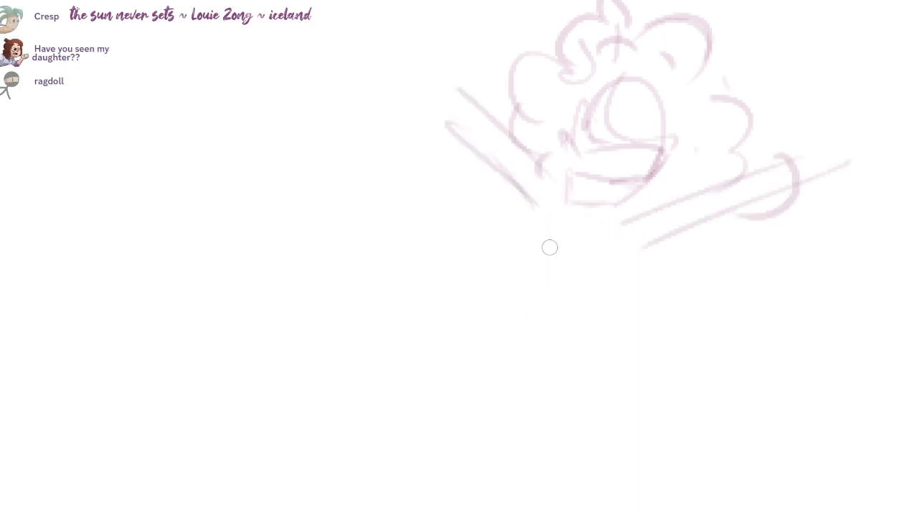
- Sketch the character's curved torso and hips with two bent legs and small rounded feet below the arms
drag(525, 240, 518, 318)
drag(664, 251, 560, 331)
drag(512, 261, 518, 381)
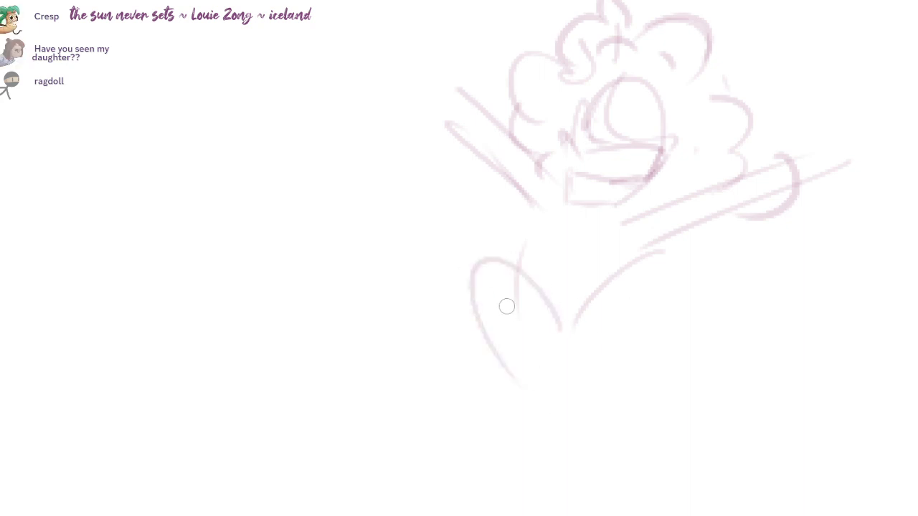
drag(499, 293, 469, 385)
drag(533, 389, 559, 404)
drag(470, 392, 517, 422)
drag(465, 200, 435, 239)
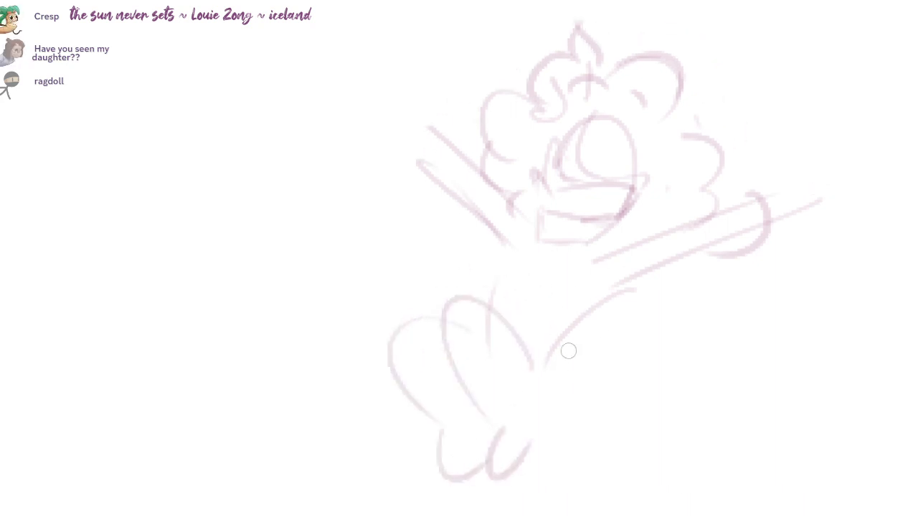
drag(643, 273, 562, 387)
drag(549, 394, 517, 396)
- Sketch an open hand with spread fingers at the end of the character's right-side arm
drag(739, 170, 686, 170)
mouse_move(710, 212)
mouse_down()
mouse_move(741, 176)
mouse_move(768, 211)
mouse_move(719, 232)
mouse_move(780, 209)
mouse_move(720, 224)
mouse_up()
key(ctrl+z)
key(ctrl+z)
drag(489, 155, 530, 169)
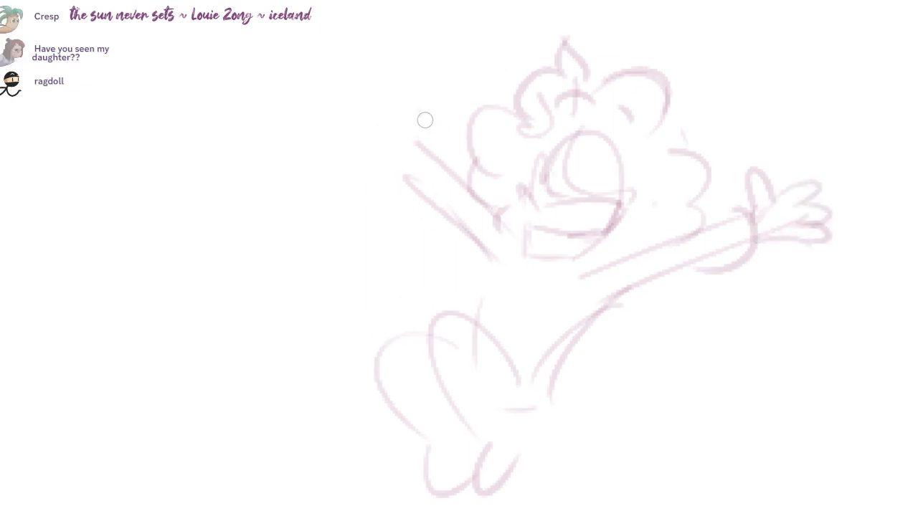
mouse_move(424, 122)
mouse_down()
mouse_move(358, 108)
mouse_move(340, 113)
mouse_move(346, 129)
mouse_move(396, 152)
mouse_up()
key(ctrl+z)
key(ctrl+z)
key(ctrl+z)
- Sketch the open hand on the character's left-side arm and the two large pointed upper wings
drag(425, 122, 422, 155)
mouse_move(543, 160)
mouse_down()
mouse_move(465, 201)
mouse_move(361, 201)
mouse_up()
mouse_move(502, 177)
mouse_down()
mouse_move(736, 141)
mouse_move(634, 228)
mouse_up()
mouse_move(379, 120)
mouse_down()
mouse_move(350, 47)
mouse_move(289, 193)
mouse_up()
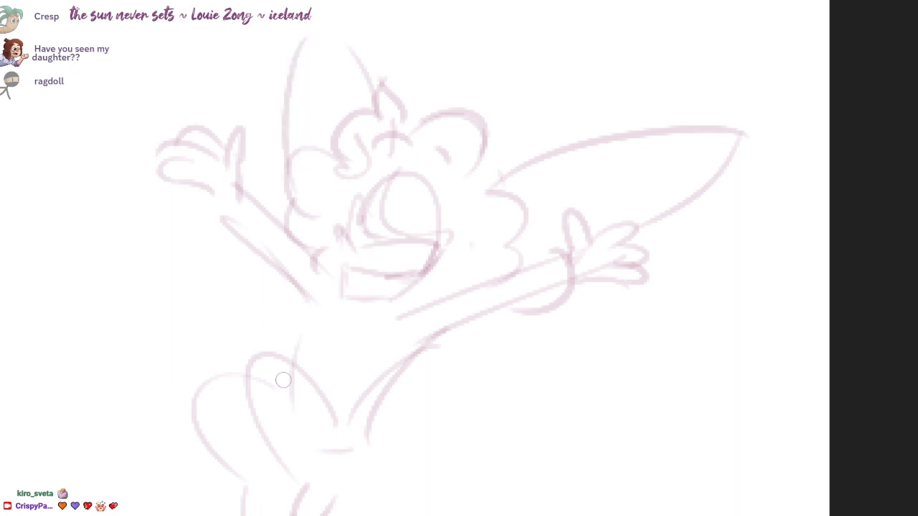
- Sketch the large pointed lower wing to the right of the character's body
drag(283, 380, 332, 269)
drag(512, 220, 651, 332)
mouse_move(673, 346)
mouse_down()
mouse_move(643, 359)
mouse_move(463, 288)
mouse_up()
mouse_move(334, 173)
mouse_down()
mouse_move(252, 231)
mouse_move(167, 251)
mouse_up()
drag(172, 253, 288, 278)
key(ctrl+z)
key(ctrl+z)
- Sketch the pointed lower wing to the left of the character's body, ending behind the legs
drag(340, 171, 180, 255)
drag(178, 255, 268, 291)
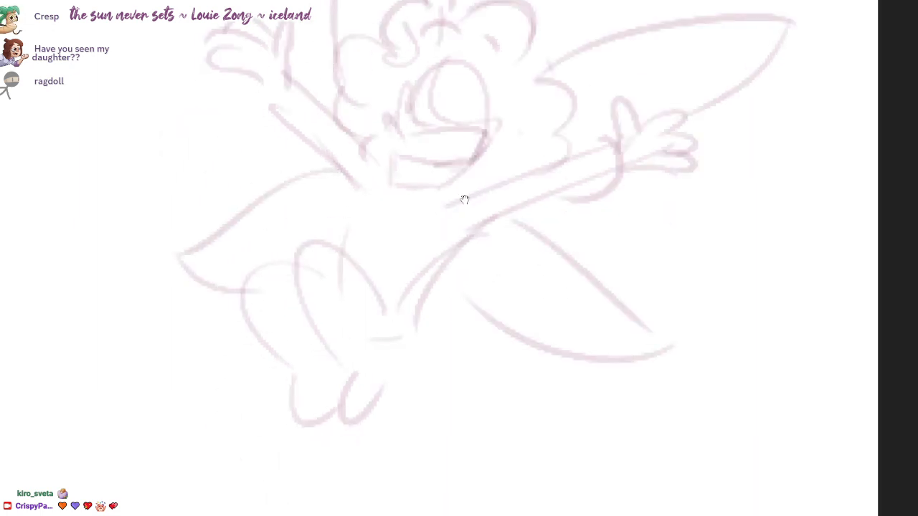
- Redefine the front edge of the torso and add short neck and shoulder strokes below the chin
drag(454, 158, 465, 200)
drag(384, 231, 351, 316)
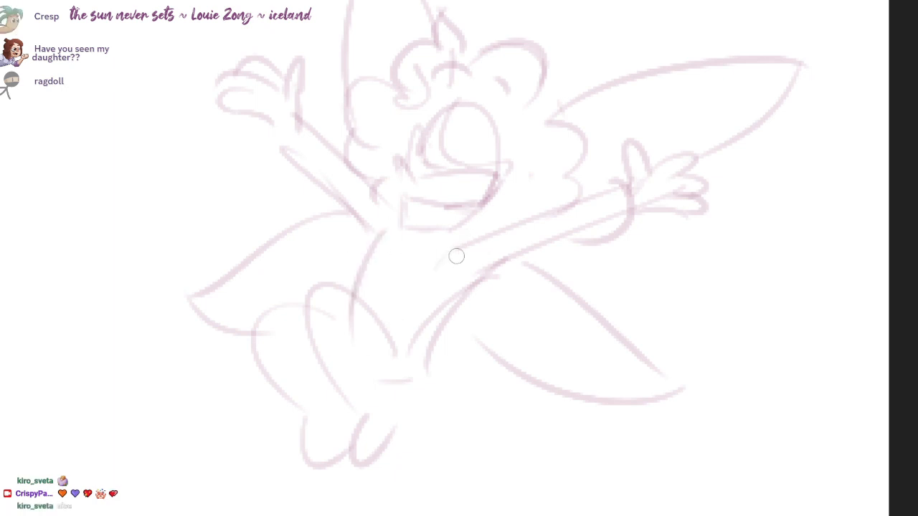
drag(412, 217, 384, 249)
drag(449, 233, 429, 255)
drag(464, 234, 439, 258)
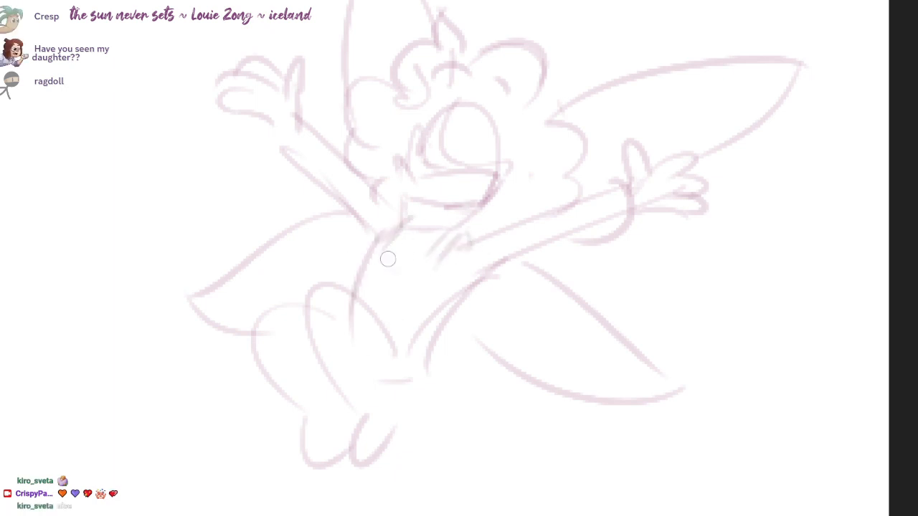
- Strengthen the front curve of the winged character's torso and round it off at the hips, adding a small knot above the knee
mouse_move(378, 245)
mouse_down()
mouse_move(421, 247)
mouse_move(369, 248)
mouse_move(351, 284)
mouse_up()
drag(464, 200, 483, 144)
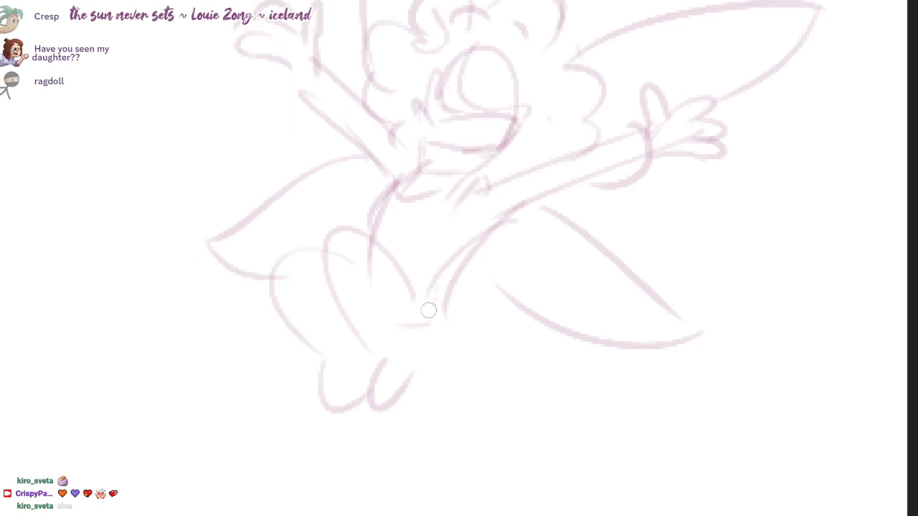
drag(340, 209, 344, 221)
drag(349, 225, 422, 335)
drag(456, 307, 416, 333)
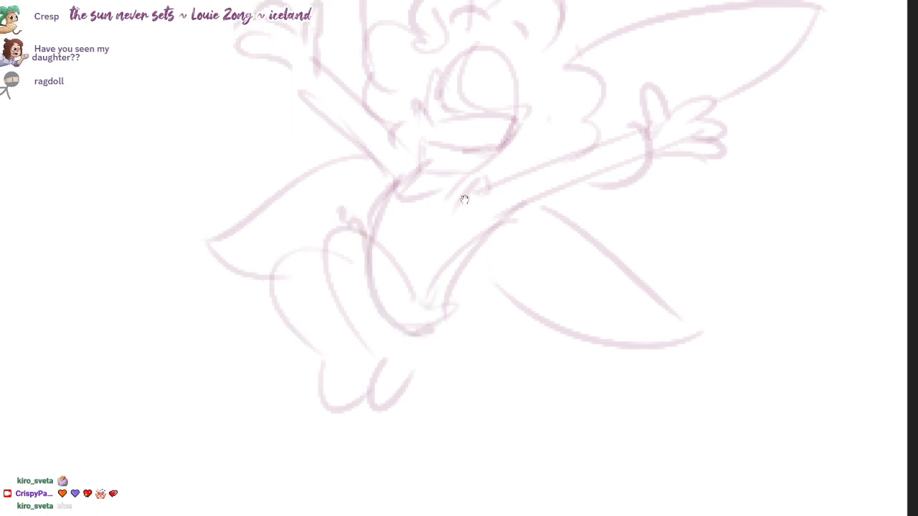
- Reshape the winged character's feet into narrow pointed shoes and add a short angular stroke behind them
drag(465, 200, 483, 157)
mouse_move(428, 300)
mouse_down()
mouse_move(447, 344)
mouse_move(390, 374)
mouse_up()
drag(391, 374, 425, 347)
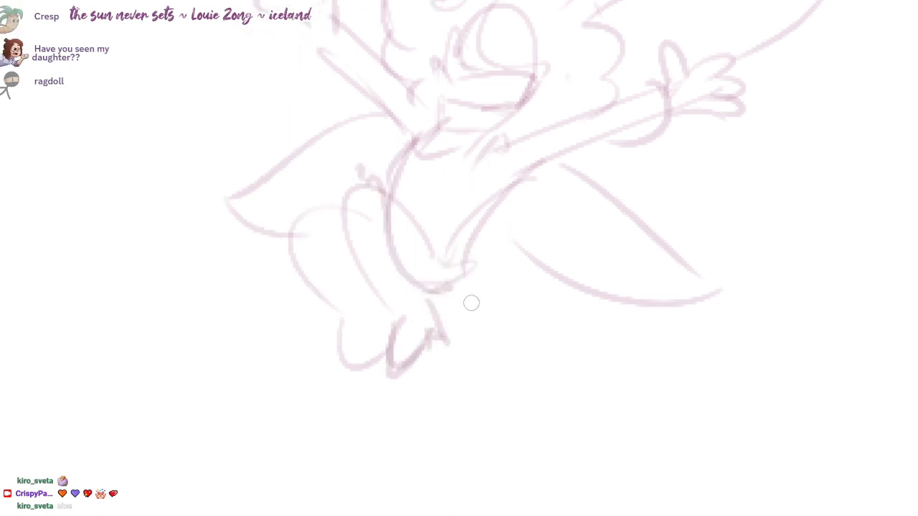
mouse_move(344, 329)
mouse_down()
mouse_move(368, 362)
mouse_move(393, 341)
mouse_up()
key(ctrl+z)
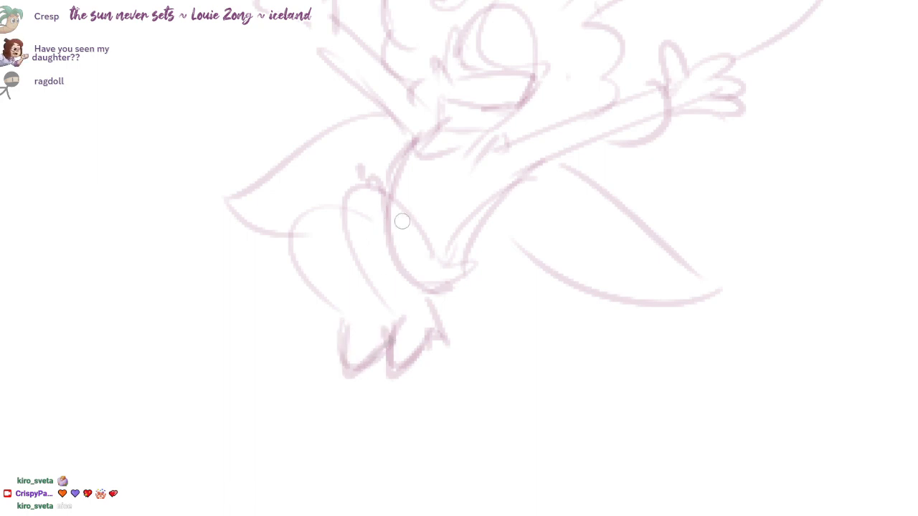
- Refine the contours of the winged character's thighs, knees and hip with overlapping strokes
mouse_move(389, 252)
mouse_down()
mouse_move(380, 198)
mouse_move(413, 295)
mouse_up()
drag(396, 209, 402, 235)
drag(356, 190, 391, 201)
drag(295, 223, 329, 191)
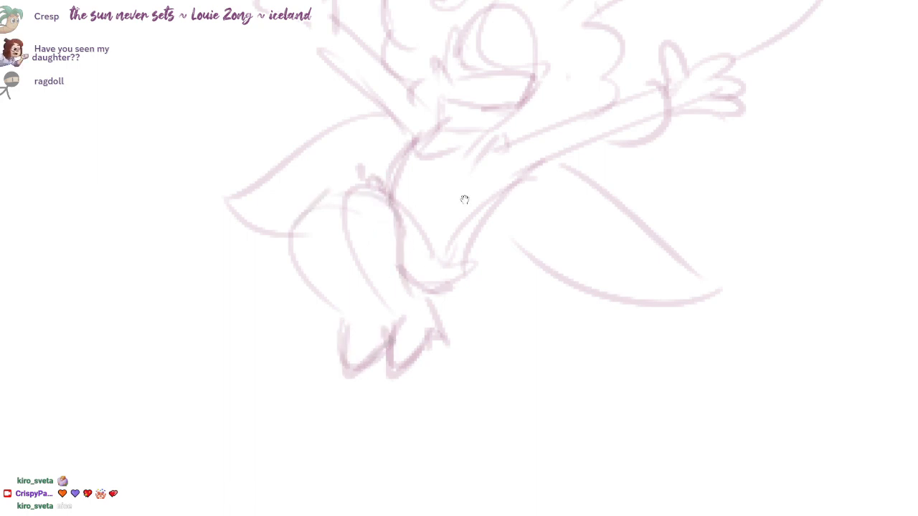
mouse_move(464, 200)
mouse_down()
mouse_move(422, 270)
mouse_move(368, 270)
mouse_move(396, 354)
mouse_up()
drag(362, 296, 405, 340)
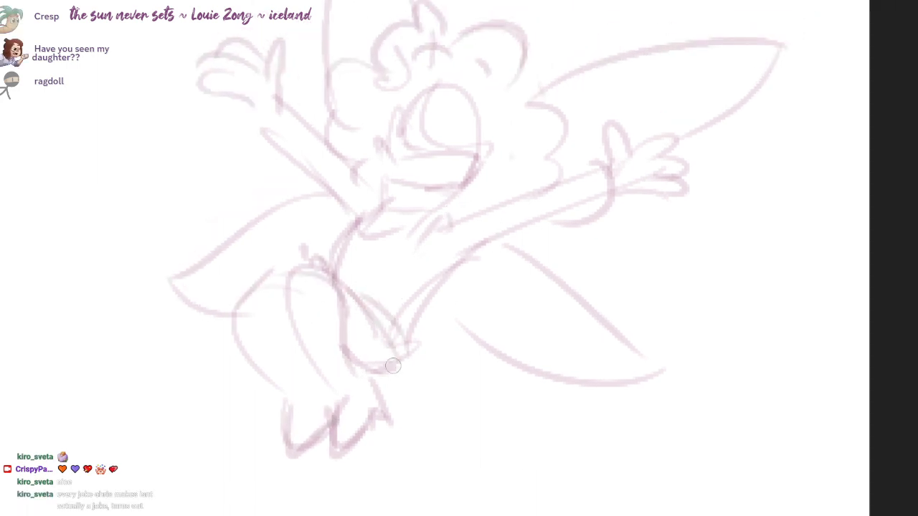
- Draw curved stocking bands across both of the winged character's legs just below the knees
drag(463, 198, 452, 190)
mouse_move(279, 314)
mouse_down()
mouse_move(331, 298)
mouse_move(285, 345)
mouse_up()
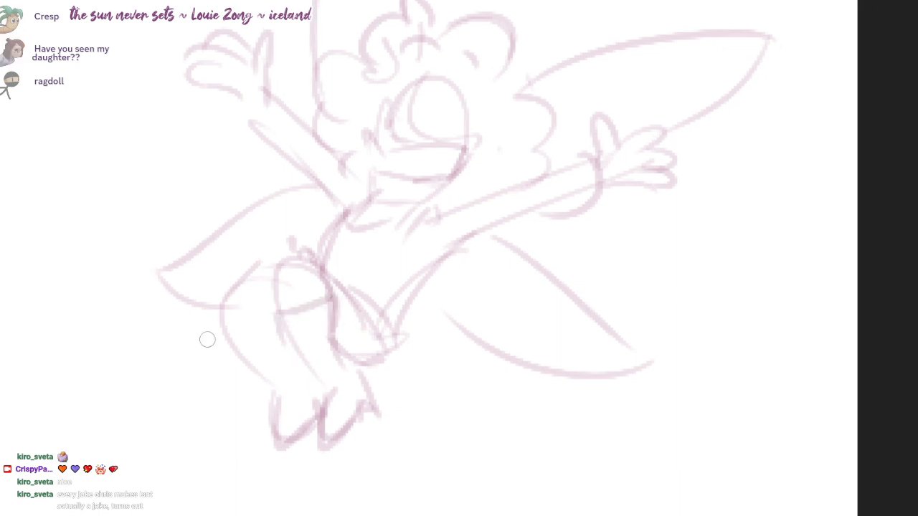
drag(208, 333, 274, 310)
key(ctrl+z)
drag(223, 323, 282, 300)
drag(237, 338, 281, 319)
drag(417, 214, 464, 200)
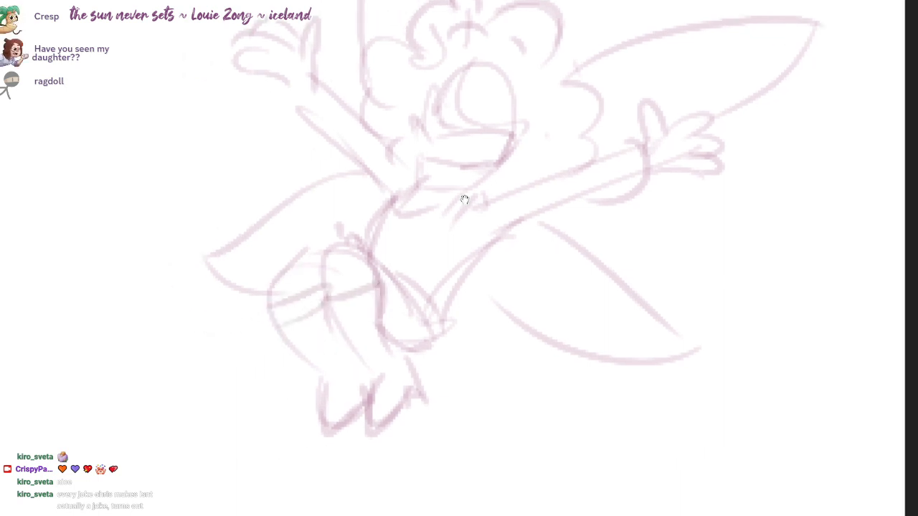
- Sketch a round head for a second character in the empty space left of the winged character
scroll(465, 200, down, 3)
scroll(511, 150, up, 1)
mouse_move(552, 119)
mouse_down()
mouse_move(552, 112)
mouse_move(560, 164)
mouse_up()
drag(418, 201, 542, 196)
drag(279, 264, 309, 244)
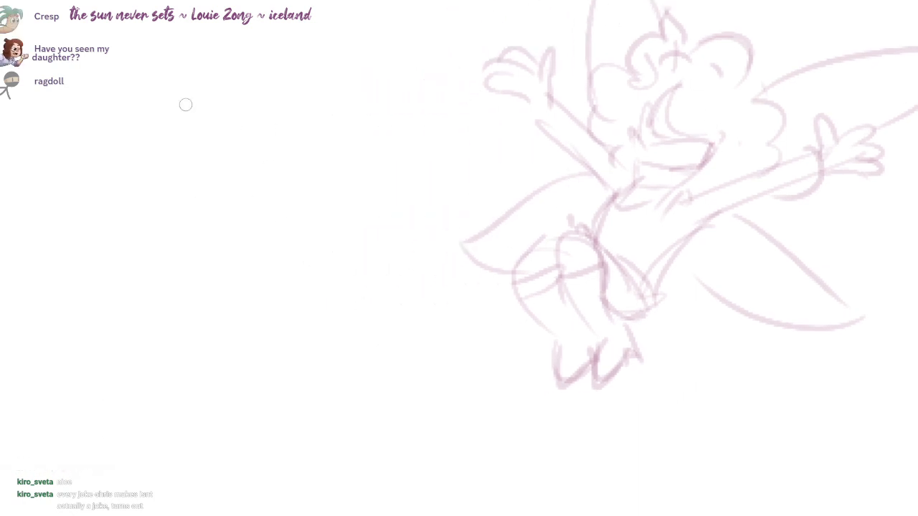
drag(209, 197, 242, 176)
drag(167, 222, 197, 237)
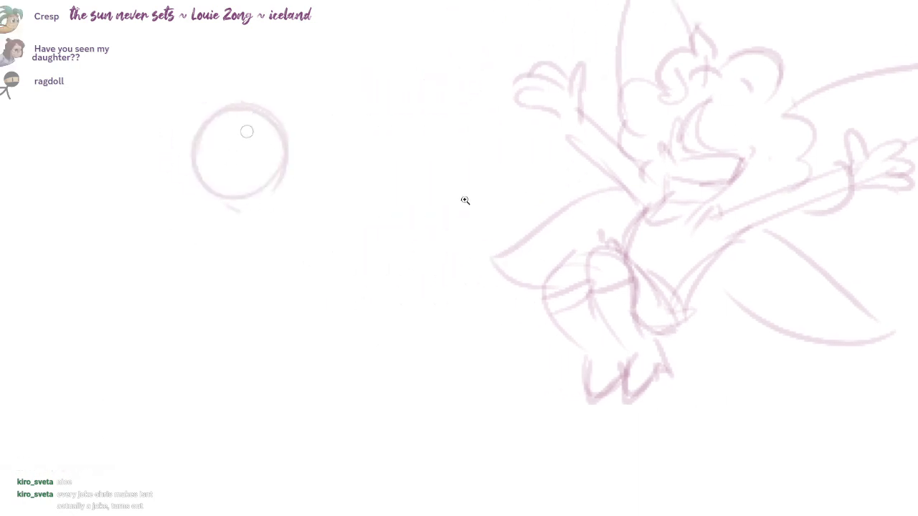
scroll(246, 131, up, 1)
drag(245, 103, 257, 195)
key(ctrl+z)
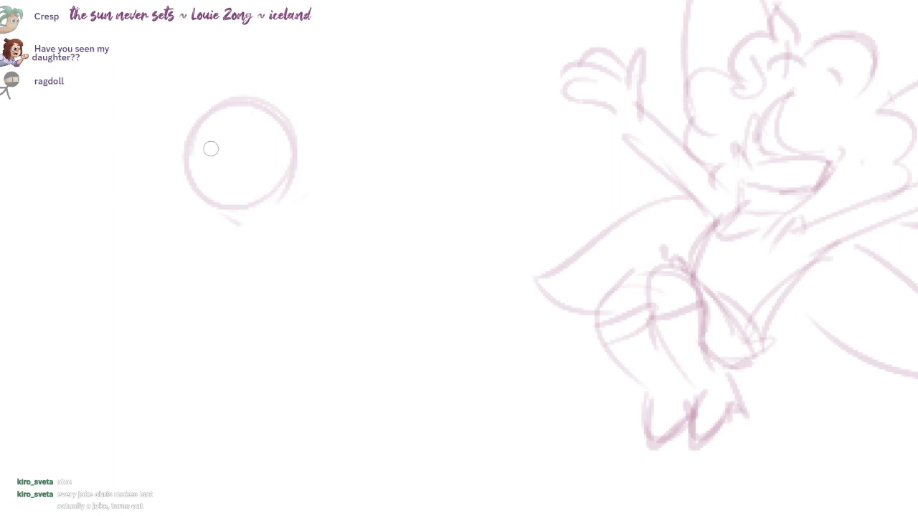
- Draw the second character's closed eyes, arched brows and small nose, and shape the cheek and jaw outside the head circle
mouse_move(214, 144)
mouse_down()
mouse_move(305, 131)
mouse_move(243, 155)
mouse_up()
mouse_move(270, 152)
mouse_down()
mouse_move(283, 151)
mouse_move(248, 155)
mouse_up()
key(ctrl+z)
key(ctrl+z)
key(ctrl+z)
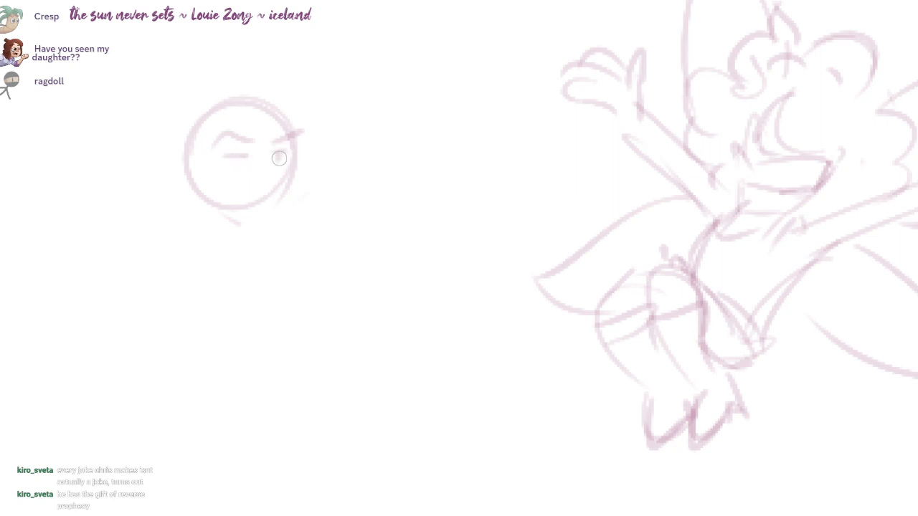
mouse_move(262, 166)
mouse_down()
mouse_move(285, 161)
mouse_move(298, 174)
mouse_move(278, 199)
mouse_up()
drag(273, 199, 235, 214)
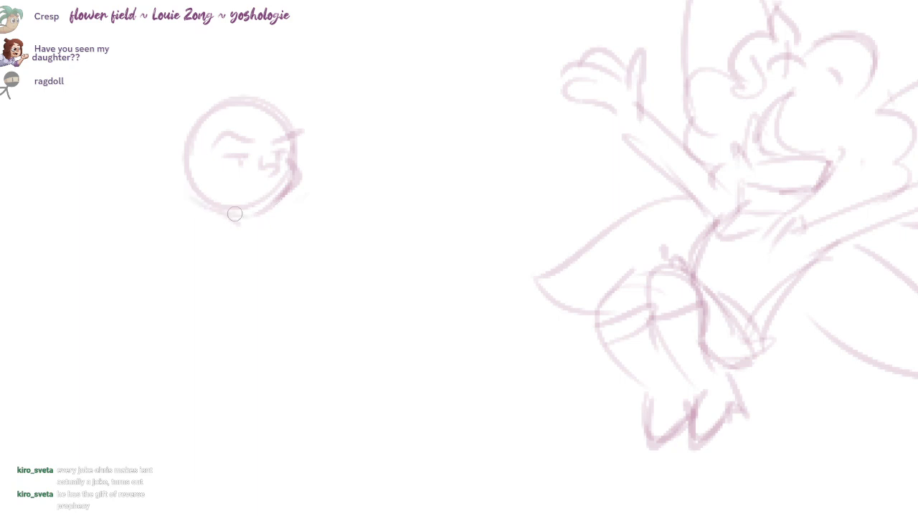
drag(218, 141, 255, 139)
- Sketch the second character's short hair with a swept pointed fringe and a flicked tuft at the back
drag(422, 178, 476, 206)
mouse_move(276, 139)
mouse_down()
mouse_move(352, 157)
mouse_move(338, 160)
mouse_up()
mouse_move(264, 124)
mouse_down()
mouse_move(332, 86)
mouse_move(373, 136)
mouse_move(344, 180)
mouse_move(369, 177)
mouse_up()
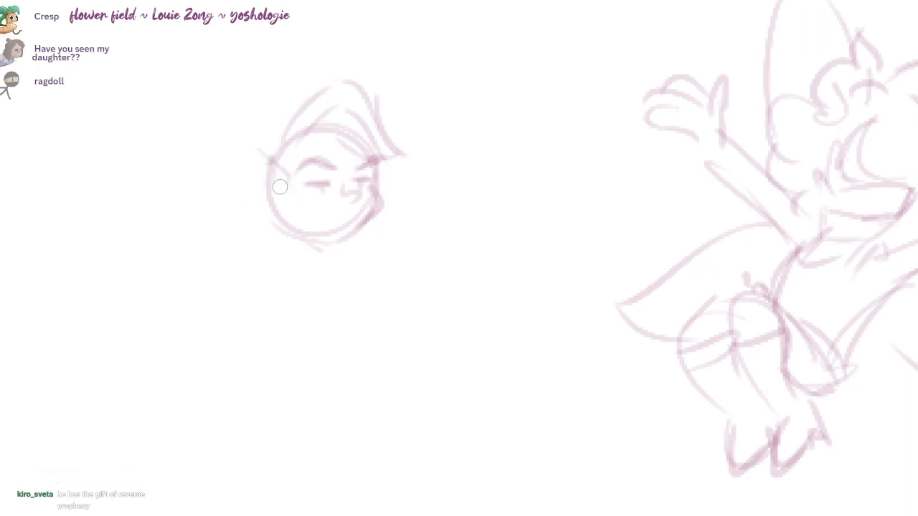
mouse_move(269, 149)
mouse_down()
mouse_move(242, 174)
mouse_move(268, 229)
mouse_move(258, 101)
mouse_move(338, 100)
mouse_up()
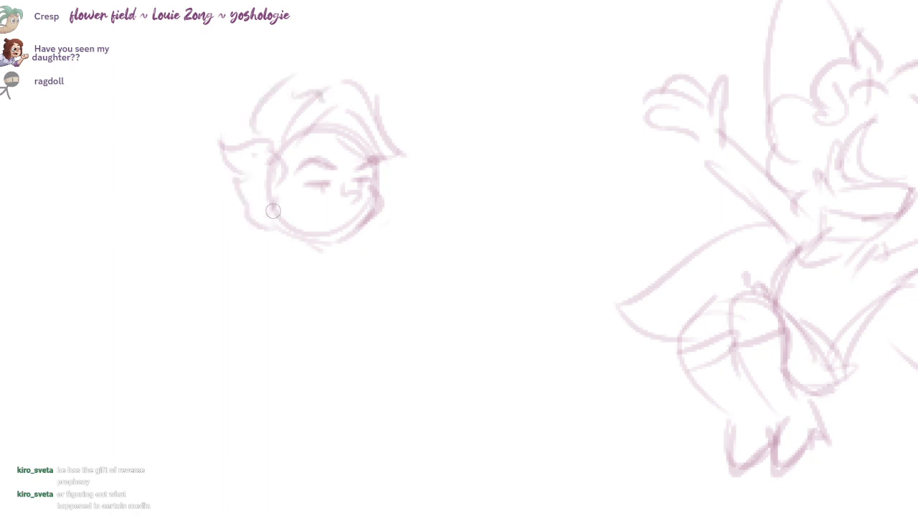
- Add the second character's ear and neck and block in the shoulder, raised knees and foot with loose curves
mouse_move(242, 174)
mouse_down()
mouse_move(277, 224)
mouse_move(281, 266)
mouse_up()
drag(257, 248, 255, 294)
mouse_move(310, 367)
mouse_down()
mouse_move(409, 304)
mouse_move(380, 394)
mouse_move(342, 439)
mouse_up()
mouse_move(234, 234)
mouse_down()
mouse_move(277, 243)
mouse_move(343, 326)
mouse_up()
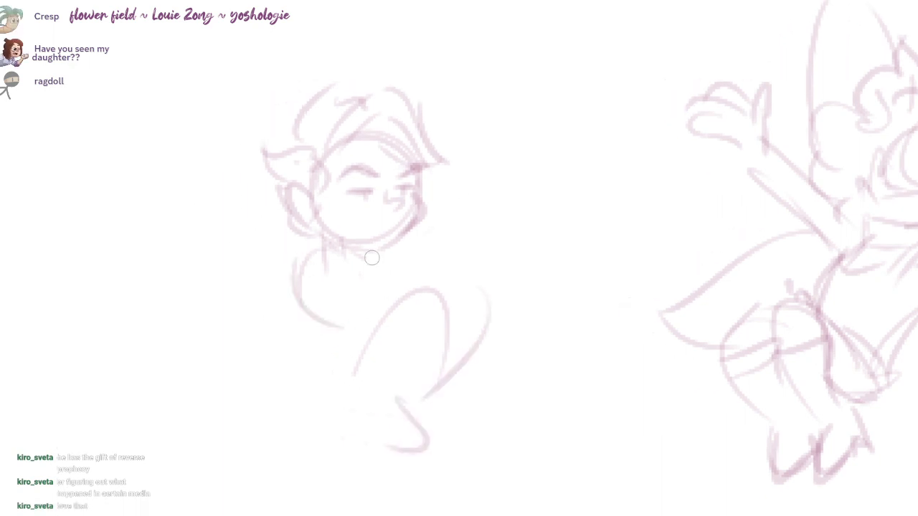
- Sketch the second character's folded arms wrapping around the chest, with a rounded shape at each shoulder
mouse_move(333, 279)
mouse_down()
mouse_move(313, 309)
mouse_move(345, 280)
mouse_up()
drag(287, 284, 364, 338)
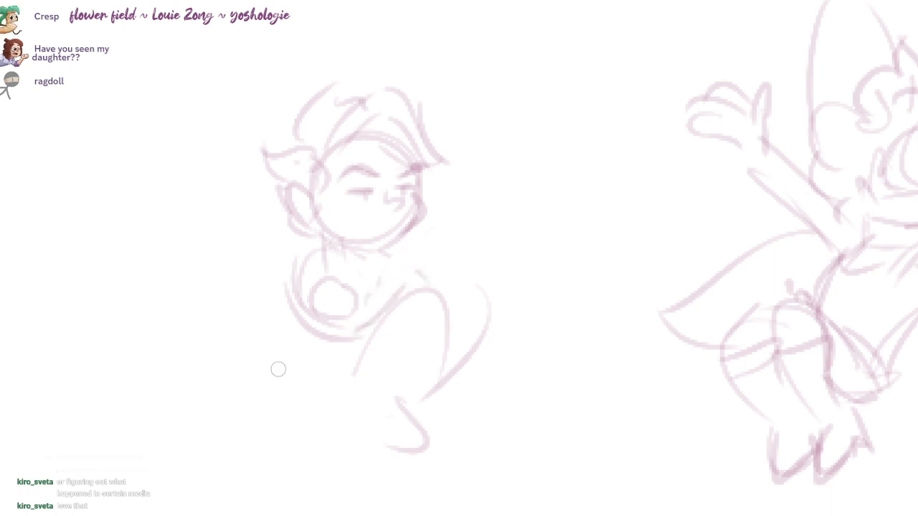
mouse_move(379, 283)
mouse_down()
mouse_move(378, 271)
mouse_move(421, 275)
mouse_up()
mouse_move(354, 297)
mouse_down()
mouse_move(361, 309)
mouse_move(401, 282)
mouse_up()
drag(452, 241, 464, 200)
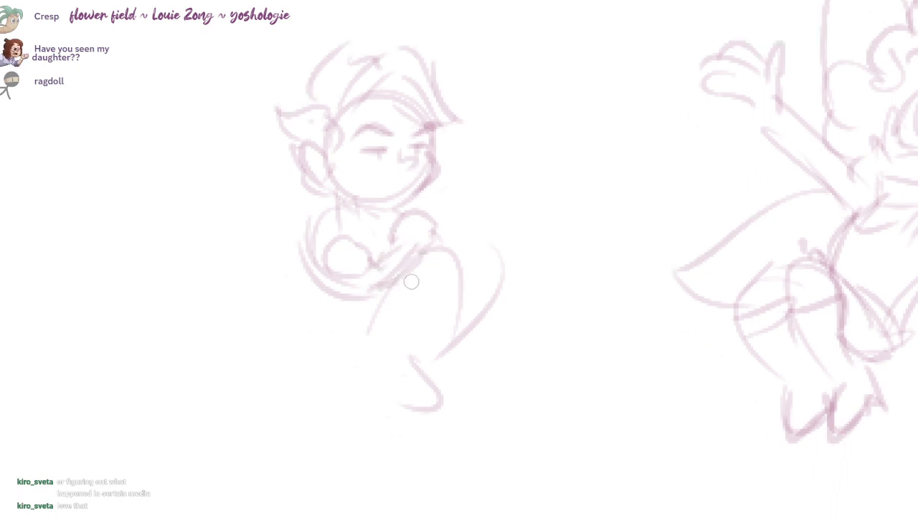
- Draw the rounded underside of the second character's body, the bent front leg and the skirt edge behind it
mouse_move(332, 293)
mouse_down()
mouse_move(353, 333)
mouse_move(411, 334)
mouse_up()
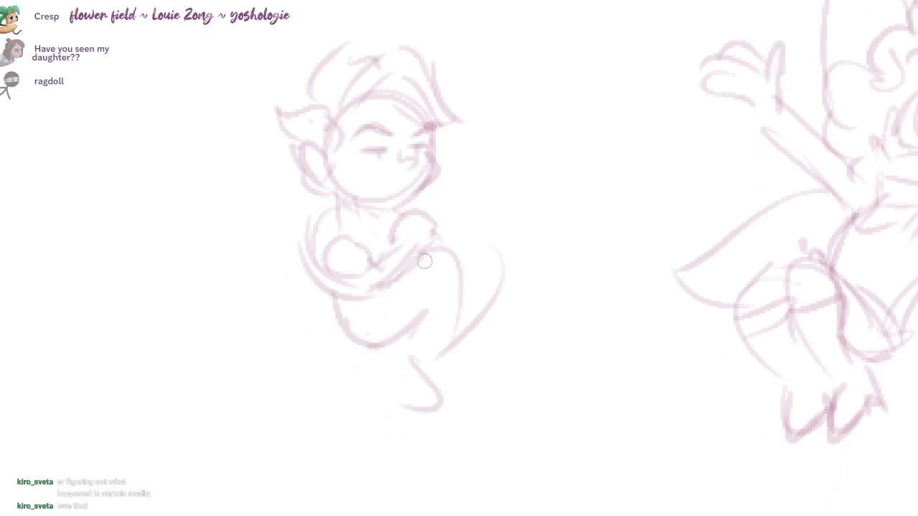
drag(425, 261, 354, 314)
mouse_move(433, 250)
mouse_down()
mouse_move(445, 260)
mouse_move(435, 364)
mouse_up()
drag(425, 276, 410, 346)
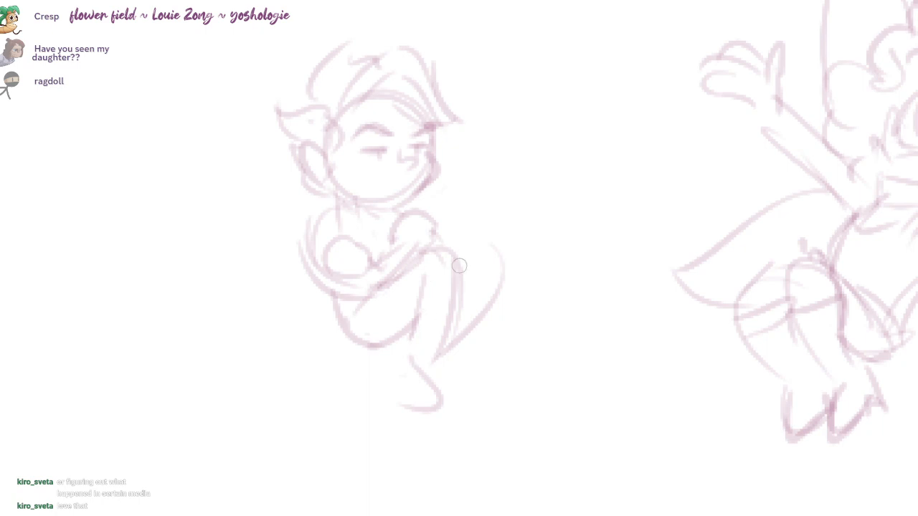
mouse_move(465, 262)
mouse_down()
mouse_move(438, 360)
mouse_move(388, 398)
mouse_up()
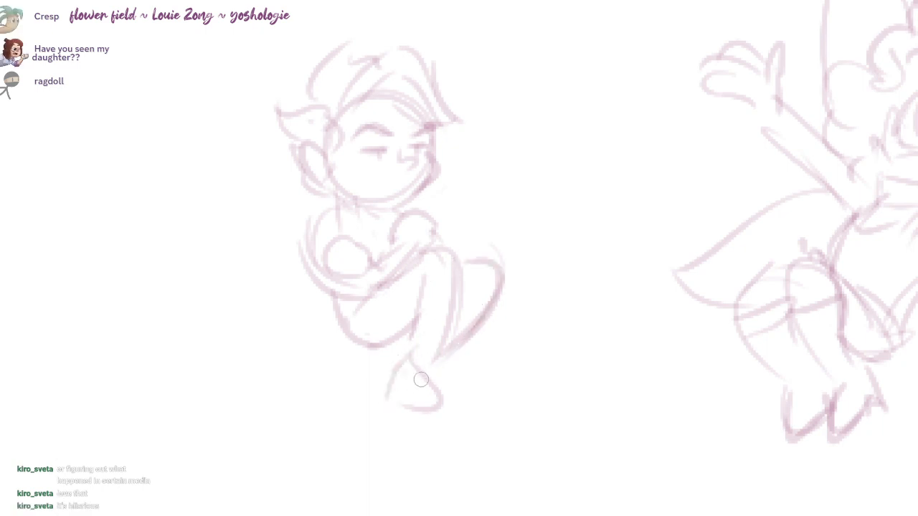
- Redraw the second character's lower legs as crossed, with feet pointing down and a small cuff at the rear ankle
drag(442, 353, 451, 419)
drag(408, 407, 450, 419)
mouse_move(389, 370)
mouse_down()
mouse_move(387, 395)
mouse_move(423, 364)
mouse_move(419, 390)
mouse_move(407, 372)
mouse_move(418, 416)
mouse_move(446, 443)
mouse_up()
drag(440, 376, 453, 436)
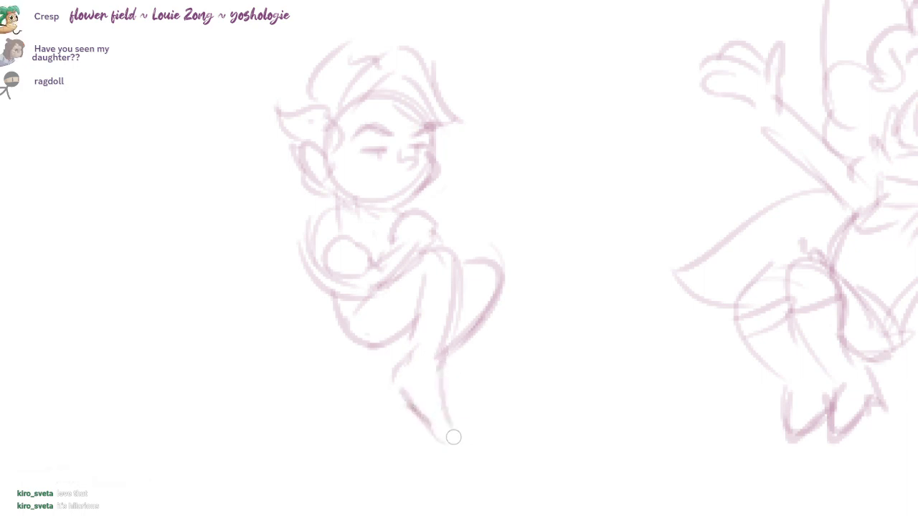
mouse_move(412, 405)
mouse_down()
mouse_move(409, 391)
mouse_move(403, 396)
mouse_move(424, 400)
mouse_move(408, 409)
mouse_move(397, 442)
mouse_move(378, 377)
mouse_move(395, 396)
mouse_move(399, 451)
mouse_up()
drag(463, 172, 468, 203)
drag(506, 313, 461, 377)
drag(396, 302, 414, 394)
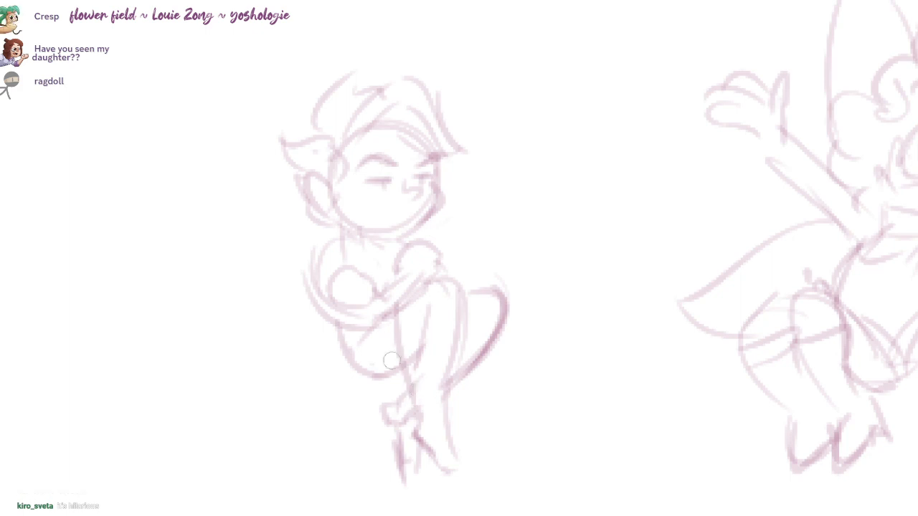
- Darken the underside of the second character's dress and add a V-shaped neckline above the folded arms
mouse_move(392, 360)
mouse_down()
mouse_move(398, 374)
mouse_move(344, 346)
mouse_up()
drag(465, 199, 463, 210)
drag(328, 246, 361, 286)
drag(373, 254, 390, 292)
mouse_move(388, 279)
mouse_down()
mouse_move(356, 277)
mouse_move(408, 296)
mouse_up()
- Sketch the second character's large upper wings and the narrow pointed lower wing on the left
drag(356, 265, 163, 117)
drag(155, 264, 339, 331)
mouse_move(485, 201)
mouse_down()
mouse_move(532, 95)
mouse_move(476, 289)
mouse_move(492, 128)
mouse_up()
drag(375, 295, 246, 412)
drag(252, 410, 386, 339)
- Sketch the lower right wing behind the second character's skirt, replacing the first strokes with a lower, shorter pair
drag(529, 248, 602, 276)
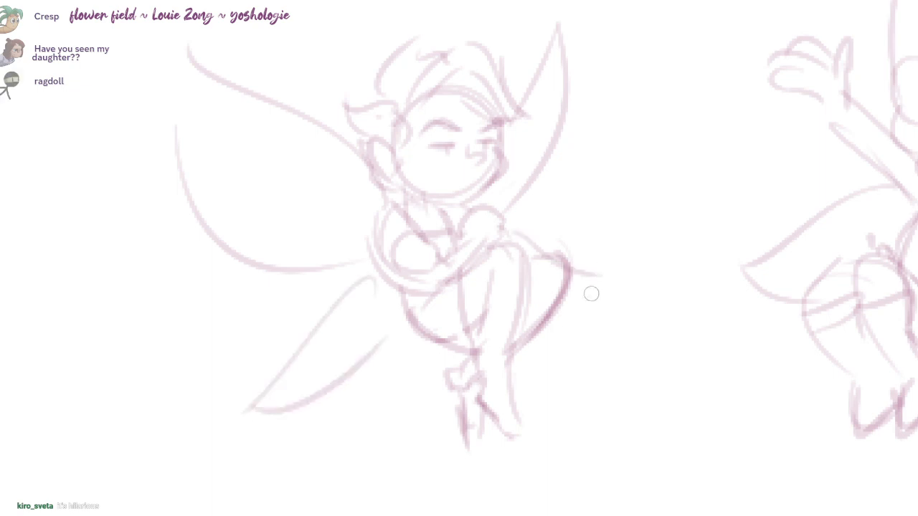
drag(589, 309, 487, 301)
key(ctrl+z)
key(ctrl+z)
drag(560, 289, 601, 312)
drag(580, 337, 523, 328)
drag(475, 164, 463, 195)
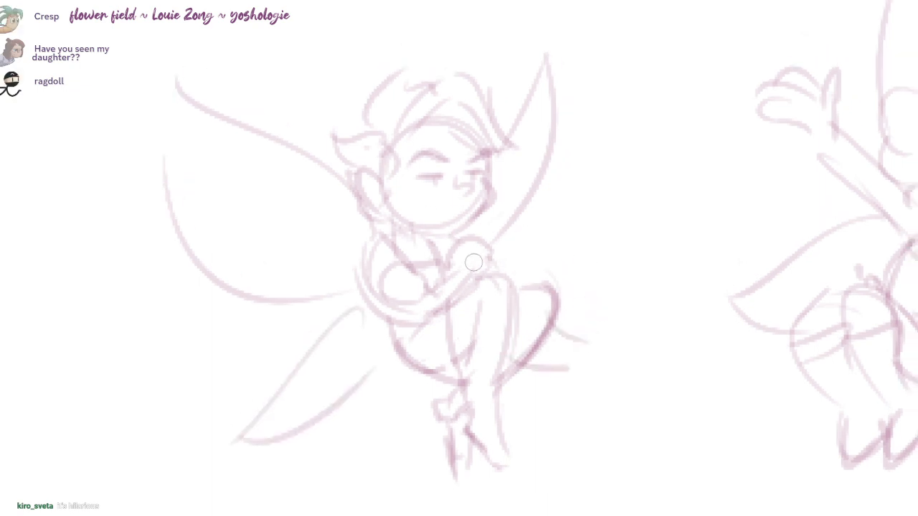
- Clean up the second character's folded forearm, fill a band across the neckline and add a small mouth
drag(471, 265, 433, 294)
mouse_move(389, 245)
mouse_down()
mouse_move(412, 270)
mouse_move(433, 259)
mouse_up()
drag(505, 157, 464, 199)
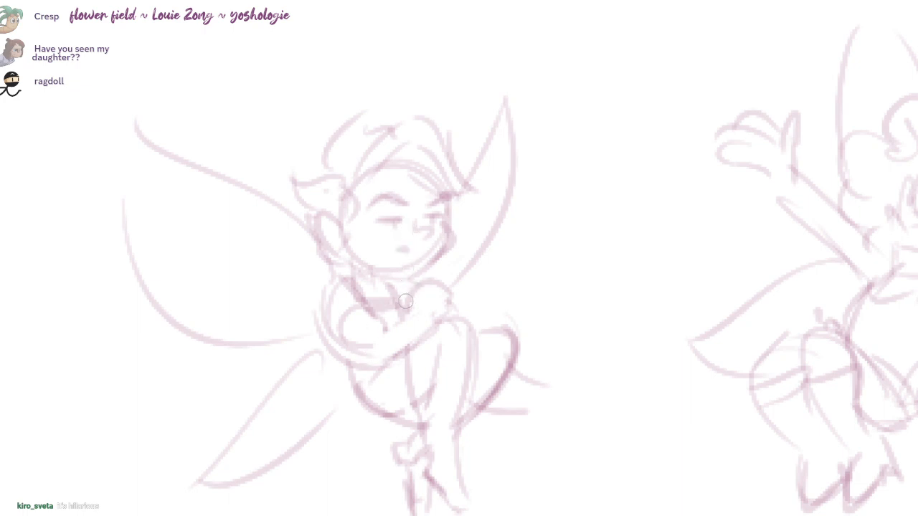
- Add hair strokes in front of the second character's ear and redraw the near eyebrow as a sharper frown
drag(358, 224, 369, 252)
drag(349, 223, 353, 238)
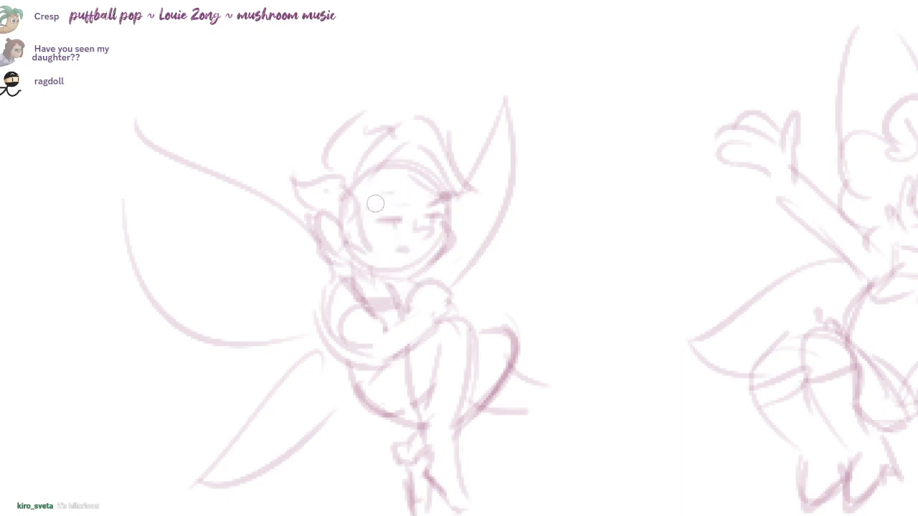
mouse_move(369, 208)
mouse_down()
mouse_move(412, 212)
mouse_move(464, 199)
mouse_move(444, 140)
mouse_up()
key(ctrl+z)
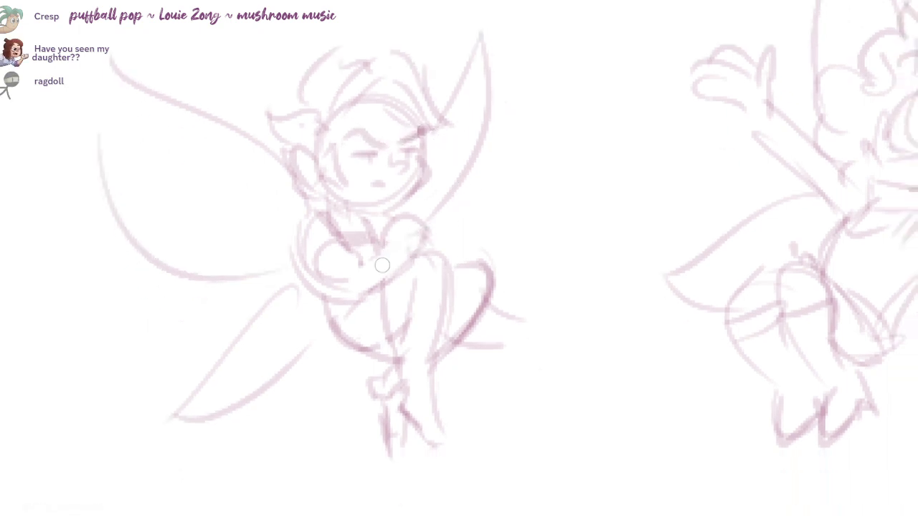
mouse_move(349, 260)
mouse_down()
mouse_move(326, 257)
mouse_move(326, 274)
mouse_up()
- Sketch the rounded top and straight sides of a small chest-like box above and between the two winged characters
drag(464, 198, 402, 112)
scroll(465, 198, down, 3)
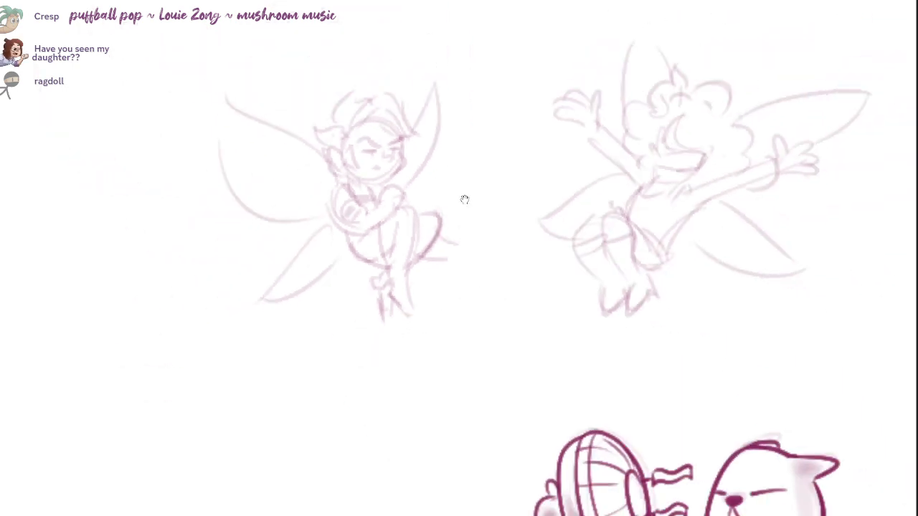
mouse_move(464, 199)
mouse_down()
mouse_move(304, 265)
mouse_move(478, 163)
mouse_move(506, 172)
mouse_up()
scroll(465, 199, down, 3)
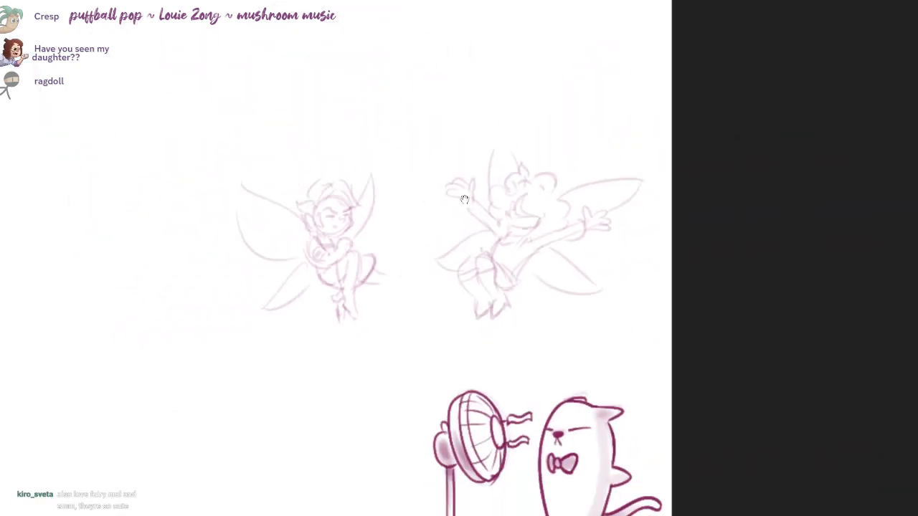
drag(465, 199, 543, 192)
scroll(465, 199, down, 4)
scroll(465, 200, up, 5)
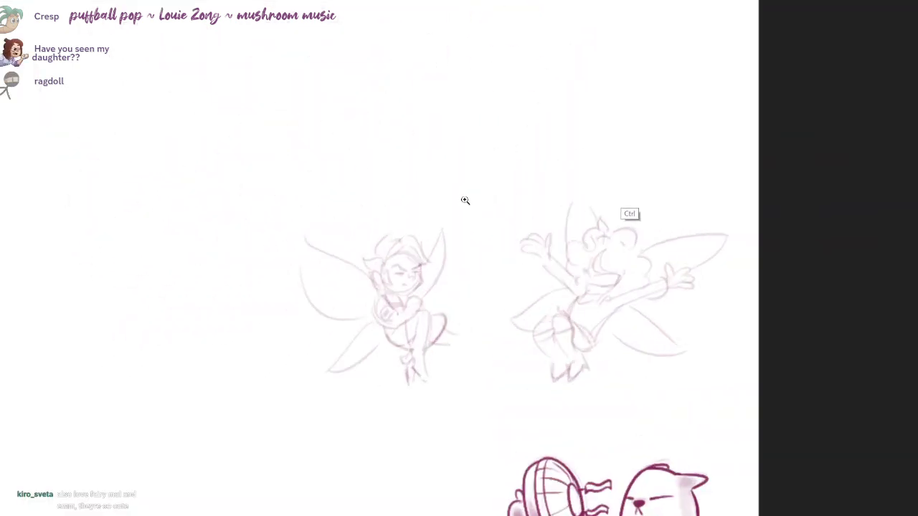
mouse_move(428, 87)
mouse_down()
mouse_move(428, 45)
mouse_move(468, 81)
mouse_up()
scroll(466, 84, up, 2)
key(ctrl+z)
mouse_move(423, 45)
mouse_down()
mouse_move(426, 99)
mouse_move(469, 61)
mouse_move(470, 100)
mouse_up()
scroll(463, 94, up, 2)
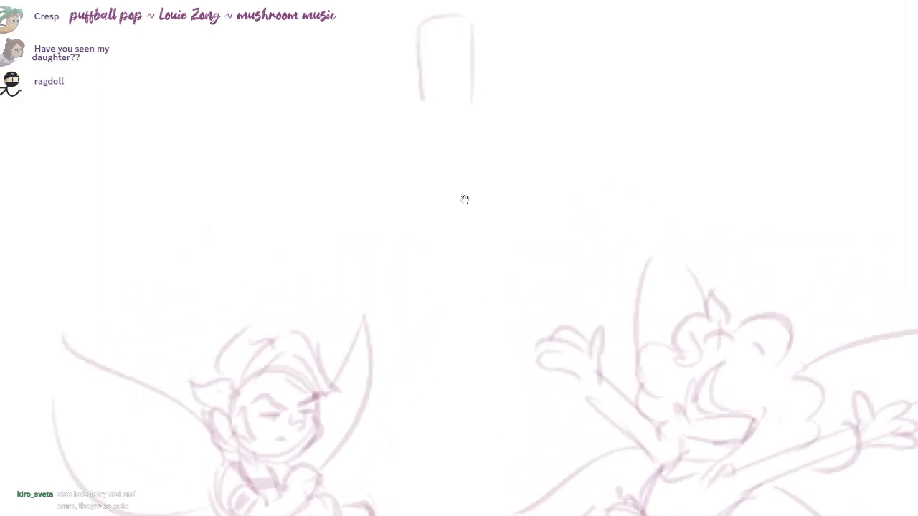
- Add two horizontal bands and a central clasp to the small box, and close its base with thicker lower sides
drag(419, 44, 474, 41)
mouse_move(420, 68)
mouse_down()
mouse_move(473, 65)
mouse_move(435, 50)
mouse_move(456, 50)
mouse_up()
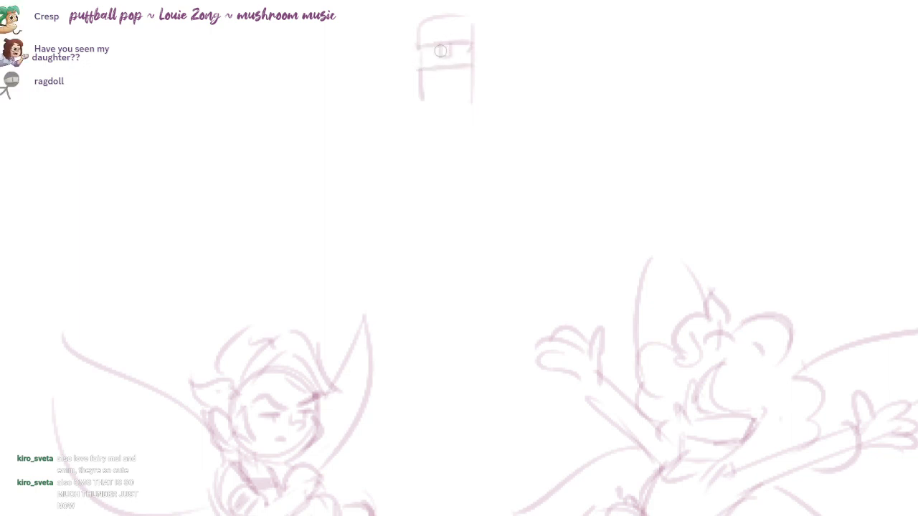
drag(467, 186, 464, 237)
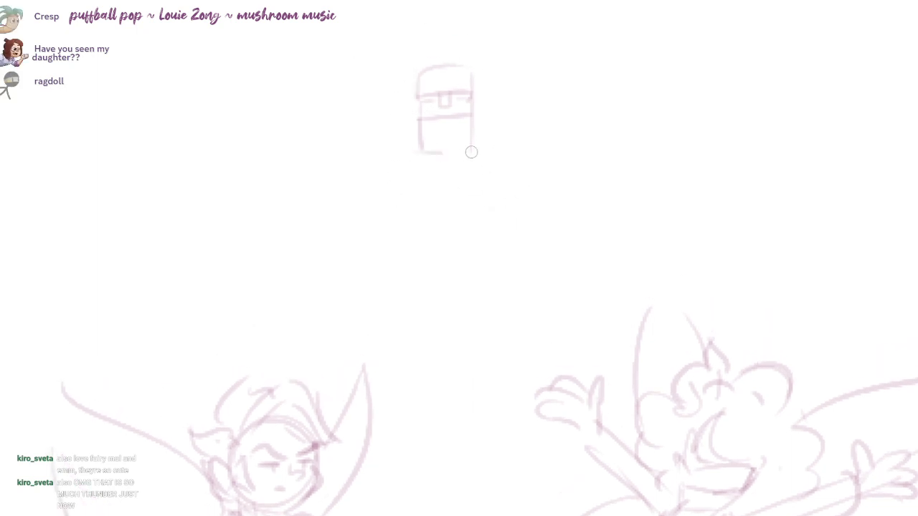
drag(471, 152, 421, 152)
drag(417, 118, 417, 152)
drag(472, 116, 473, 153)
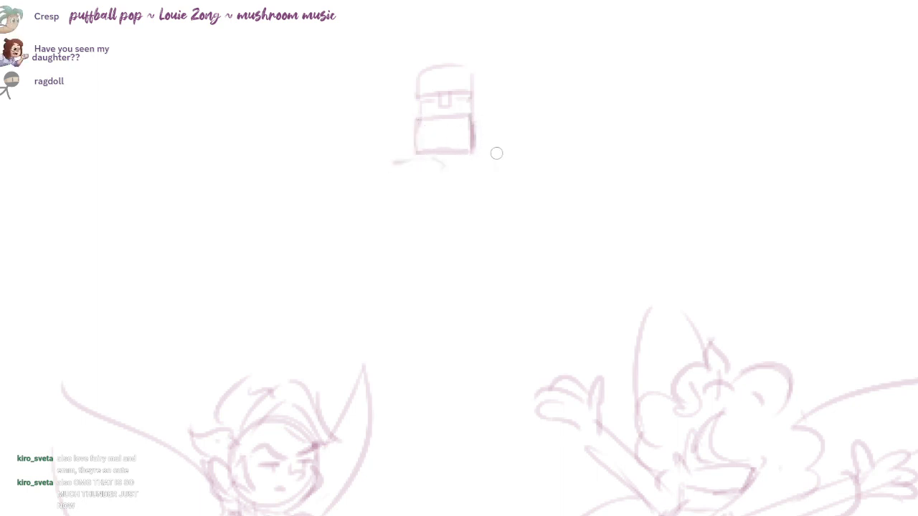
- Sketch a tapered torso with a waistband and a flared skirt-like tunic beneath the box shape, treating the box as the character's head
drag(486, 176, 474, 228)
drag(418, 206, 411, 353)
drag(476, 228, 469, 365)
key(ctrl+z)
key(ctrl+z)
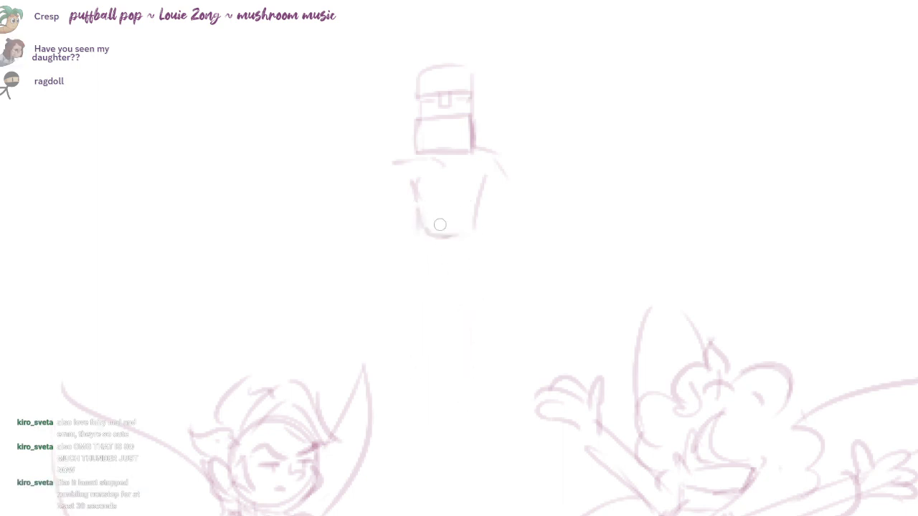
mouse_move(426, 228)
mouse_down()
mouse_move(473, 226)
mouse_move(413, 276)
mouse_up()
mouse_move(480, 236)
mouse_down()
mouse_move(488, 275)
mouse_move(403, 284)
mouse_move(420, 351)
mouse_up()
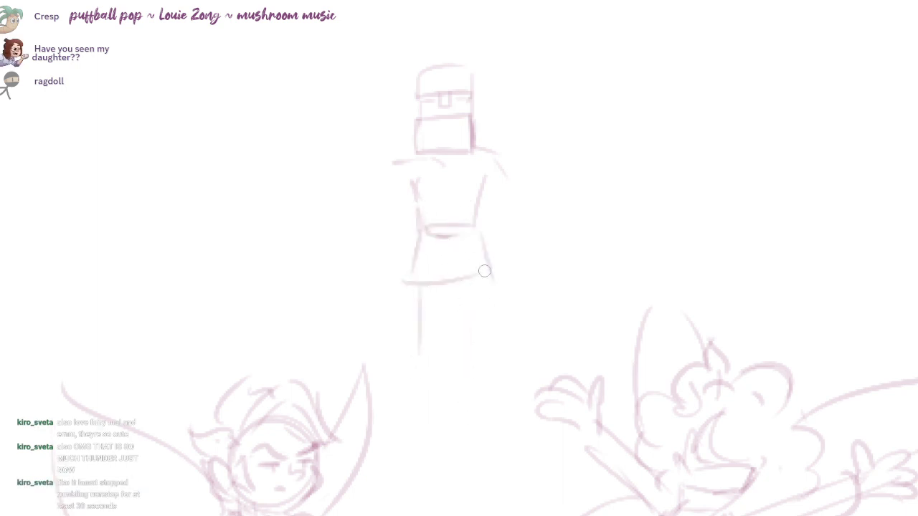
- Draw two straight legs below the tunic hem and finish them with pointed feet turned outward
drag(479, 274, 492, 401)
key(ctrl+z)
drag(479, 274, 488, 354)
mouse_move(449, 287)
mouse_down()
mouse_move(449, 342)
mouse_move(438, 361)
mouse_move(464, 351)
mouse_up()
key(ctrl+z)
mouse_move(401, 385)
mouse_down()
mouse_move(508, 372)
mouse_move(438, 382)
mouse_move(513, 379)
mouse_up()
key(ctrl+z)
key(ctrl+z)
drag(553, 223, 529, 246)
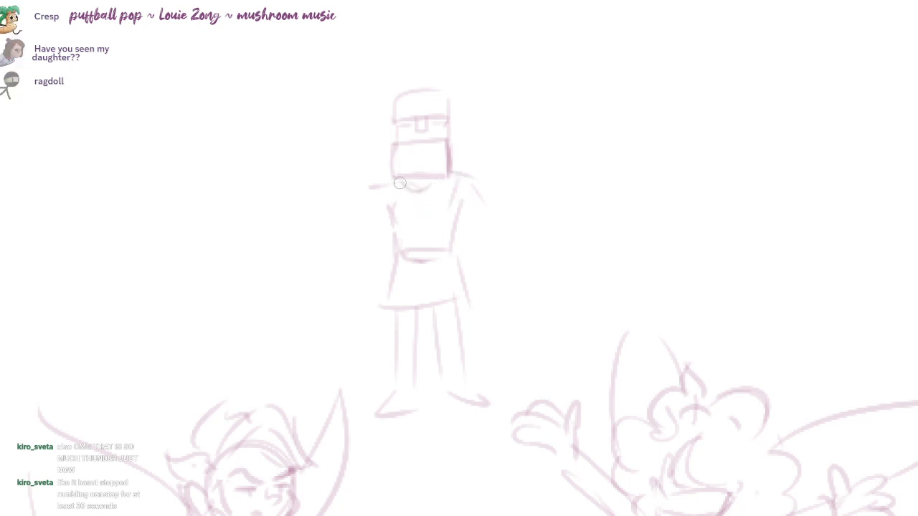
- Add a curved neckline and an upper-arm line to the box-headed figure, and sketch swept-up spiky hair on its head
key(ctrl+z)
mouse_move(399, 183)
mouse_down()
mouse_move(401, 201)
mouse_move(440, 189)
mouse_move(402, 194)
mouse_up()
key(ctrl+z)
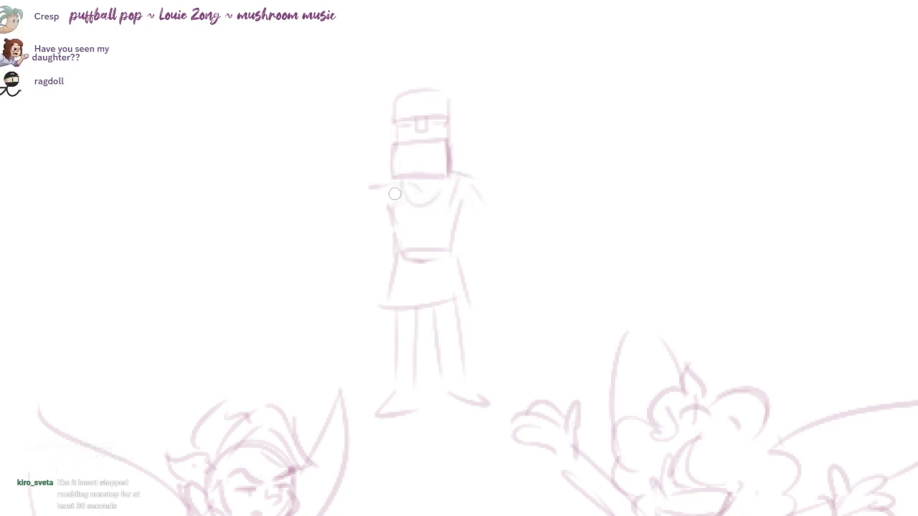
drag(483, 172, 514, 221)
drag(422, 82, 415, 115)
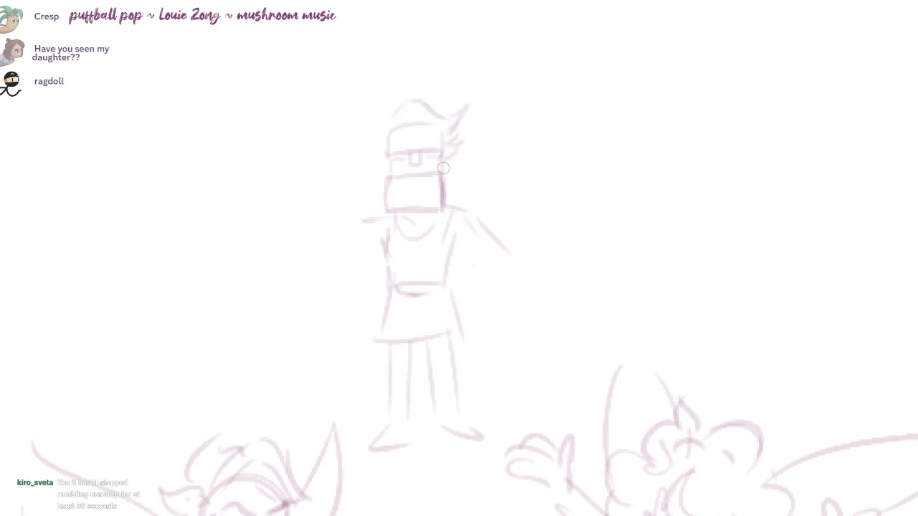
- Draw ears on both sides of the box-shaped head and define the shoulder and armhole lines along the torso
drag(443, 168, 445, 180)
drag(385, 164, 385, 177)
drag(465, 201, 453, 253)
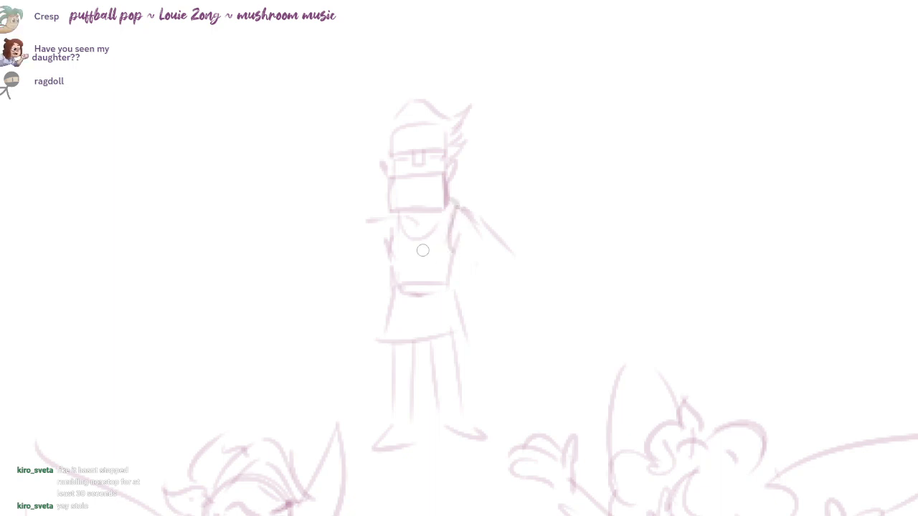
drag(387, 203, 389, 255)
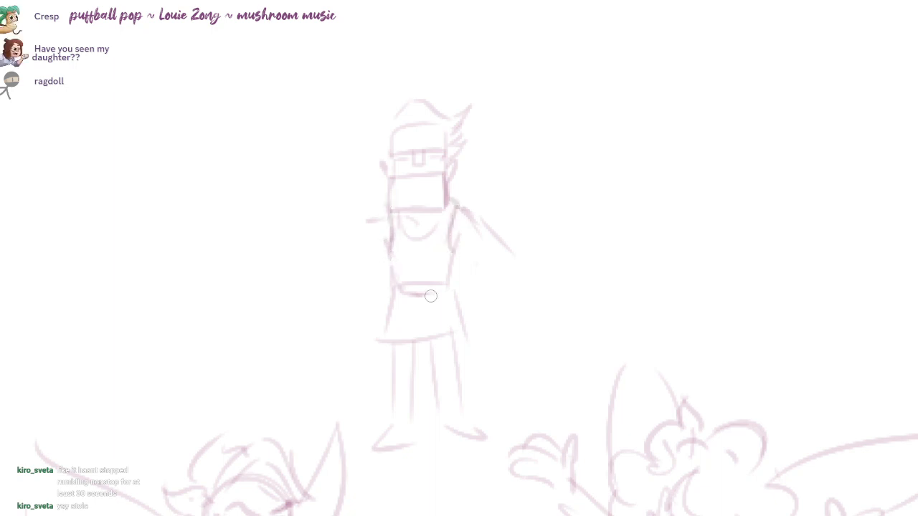
- Sketch both arms bent outward in a shrug, with open, upturned hands
drag(464, 201, 523, 197)
mouse_move(516, 242)
mouse_down()
mouse_move(549, 271)
mouse_move(569, 239)
mouse_move(581, 248)
mouse_up()
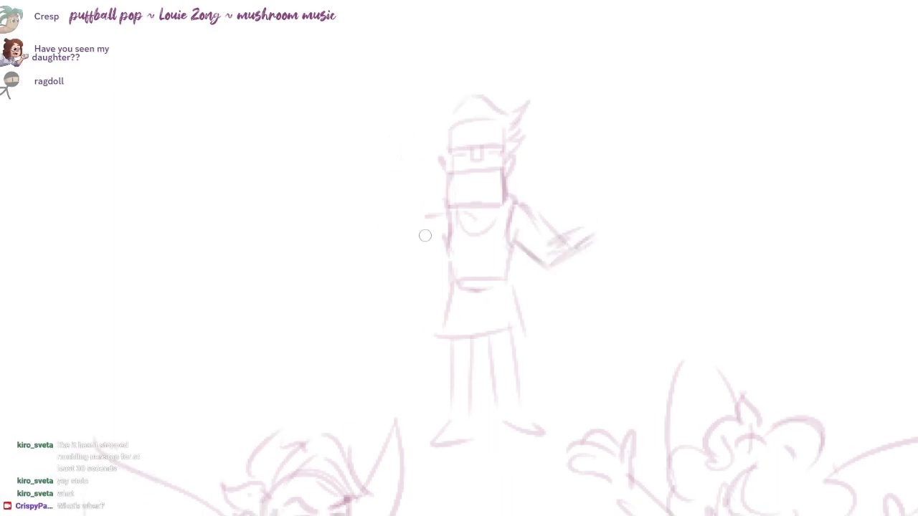
mouse_move(437, 214)
mouse_down()
mouse_move(401, 243)
mouse_move(402, 264)
mouse_move(357, 240)
mouse_up()
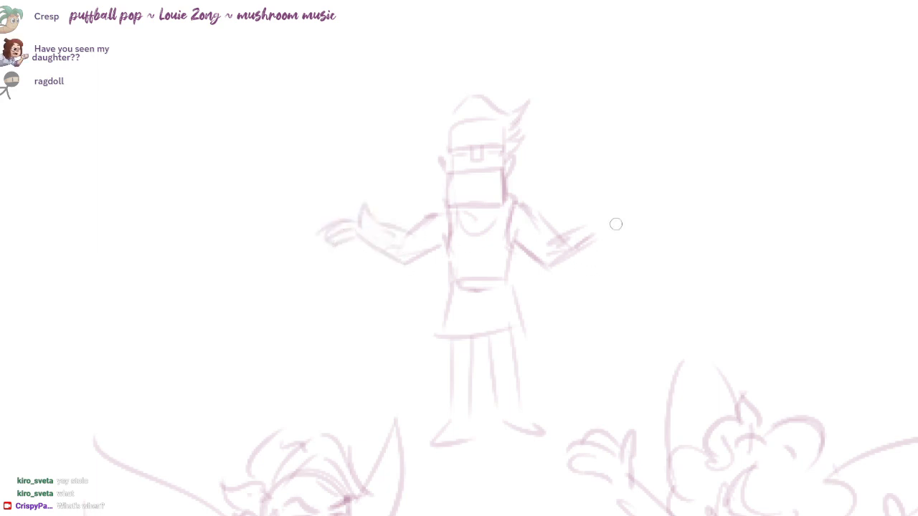
drag(600, 218, 624, 231)
key(ctrl+z)
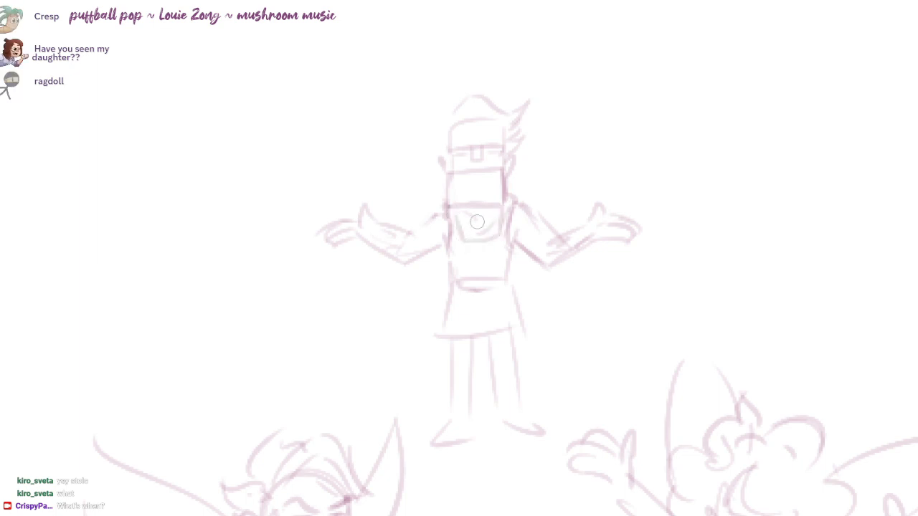
- Shade the gap under the chin inside the squared neckline and add a short curved hair strand beside the head
mouse_move(457, 206)
mouse_down()
mouse_move(500, 209)
mouse_move(469, 214)
mouse_up()
drag(445, 136, 447, 108)
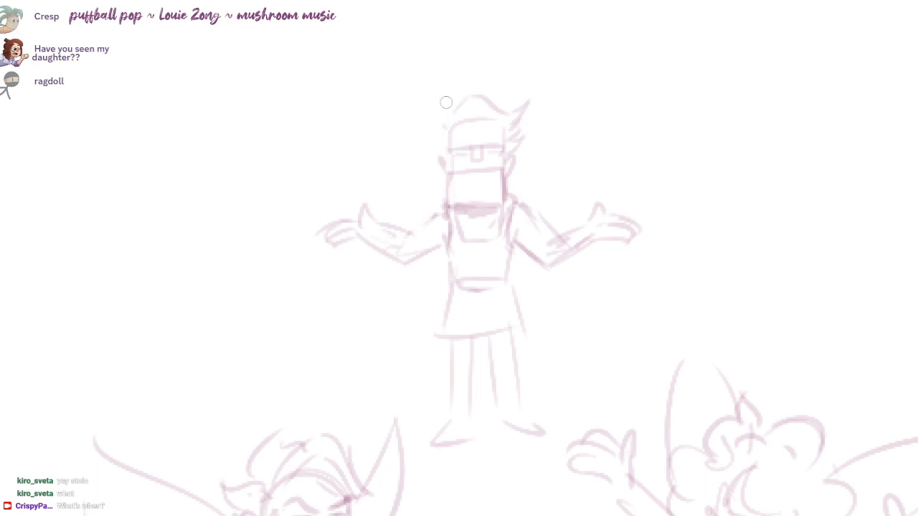
- Draw a pair of large pointed upper wings and a pair of smaller lower wings behind the shrugging figure
drag(464, 200, 430, 254)
mouse_move(411, 210)
mouse_down()
mouse_move(267, 108)
mouse_move(279, 247)
mouse_up()
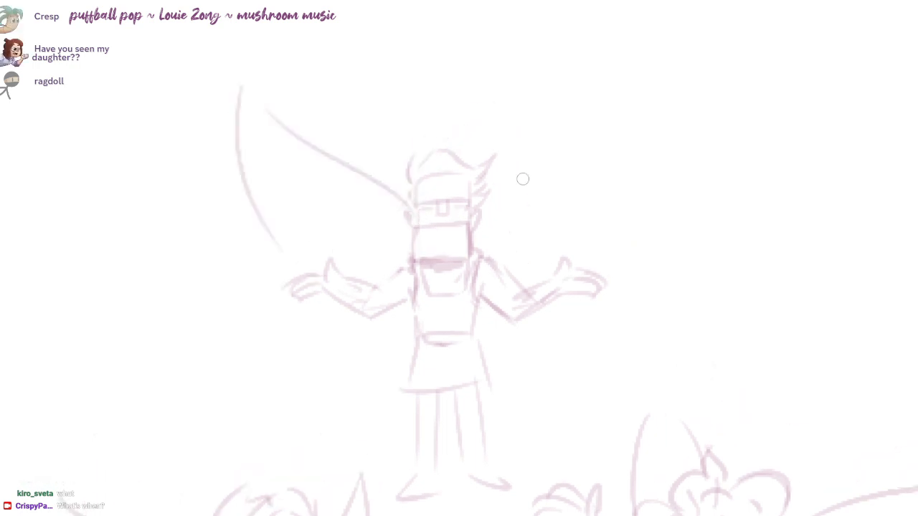
mouse_move(496, 210)
mouse_down()
mouse_move(621, 105)
mouse_move(578, 263)
mouse_up()
drag(393, 323, 286, 430)
key(ctrl+z)
mouse_move(356, 328)
mouse_down()
mouse_move(260, 407)
mouse_move(376, 395)
mouse_up()
mouse_move(539, 321)
mouse_down()
mouse_move(663, 394)
mouse_move(511, 424)
mouse_up()
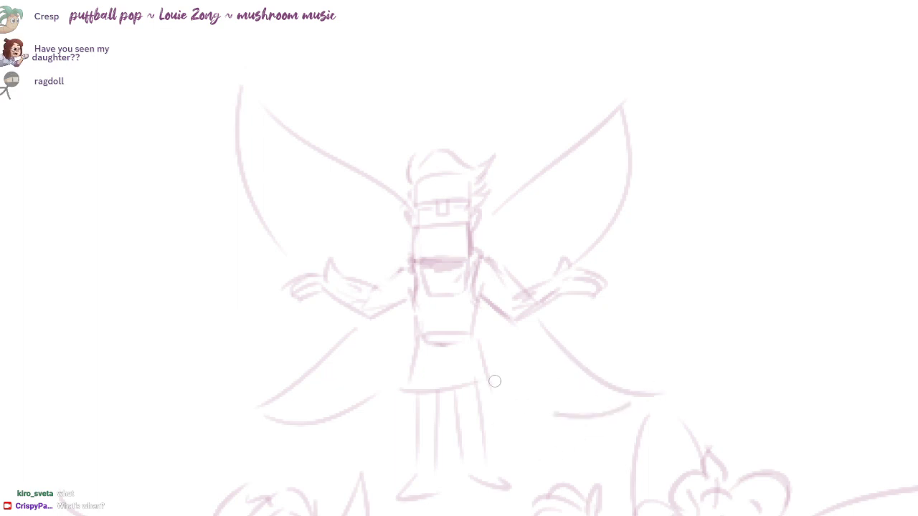
- Start another character in the empty space beside the shrugging fairy with a round head, a vertical face guideline and a rounded nose
mouse_move(494, 381)
mouse_down()
mouse_move(511, 123)
mouse_move(437, 76)
mouse_up()
scroll(523, 295, down, 4)
drag(523, 295, 513, 185)
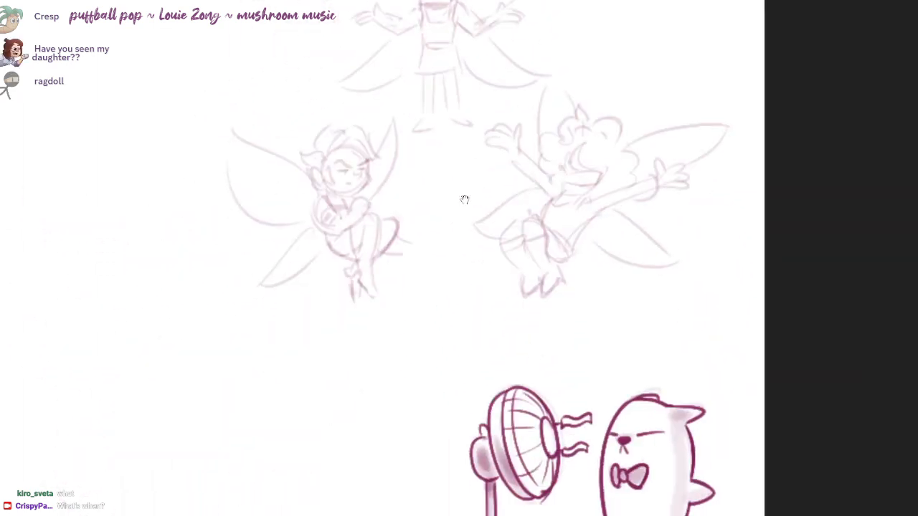
scroll(465, 199, up, 3)
scroll(465, 199, up, 2)
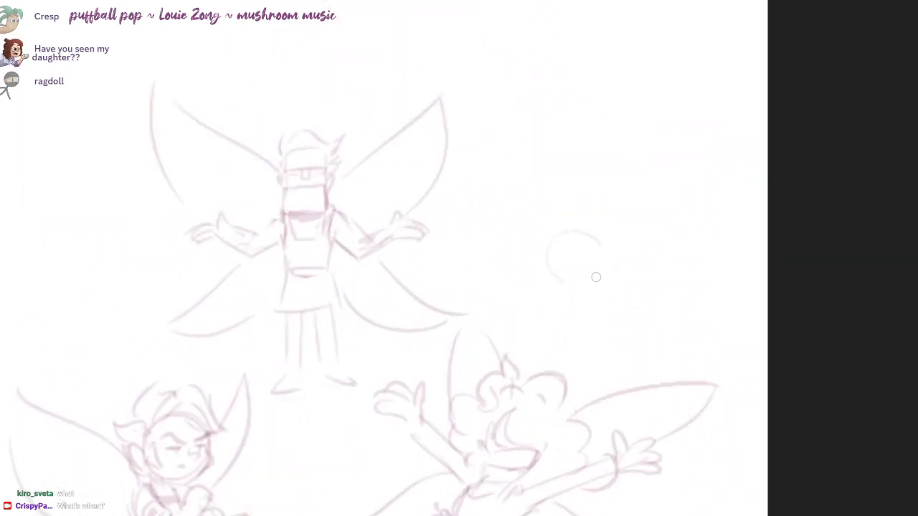
mouse_move(595, 277)
mouse_down()
mouse_move(555, 275)
mouse_move(573, 291)
mouse_move(575, 269)
mouse_move(591, 275)
mouse_move(579, 272)
mouse_up()
scroll(577, 247, up, 1)
key(ctrl+z)
scroll(575, 258, up, 1)
scroll(574, 264, up, 1)
key(ctrl+z)
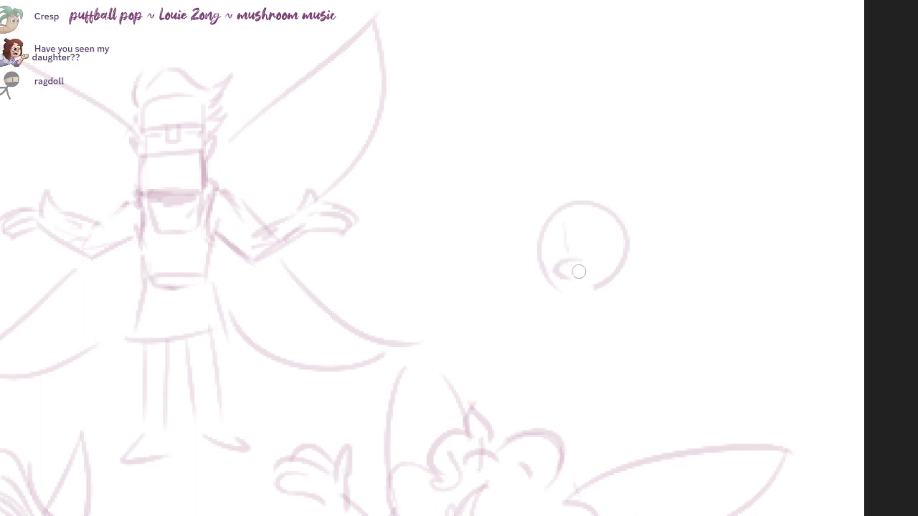
key(ctrl+z)
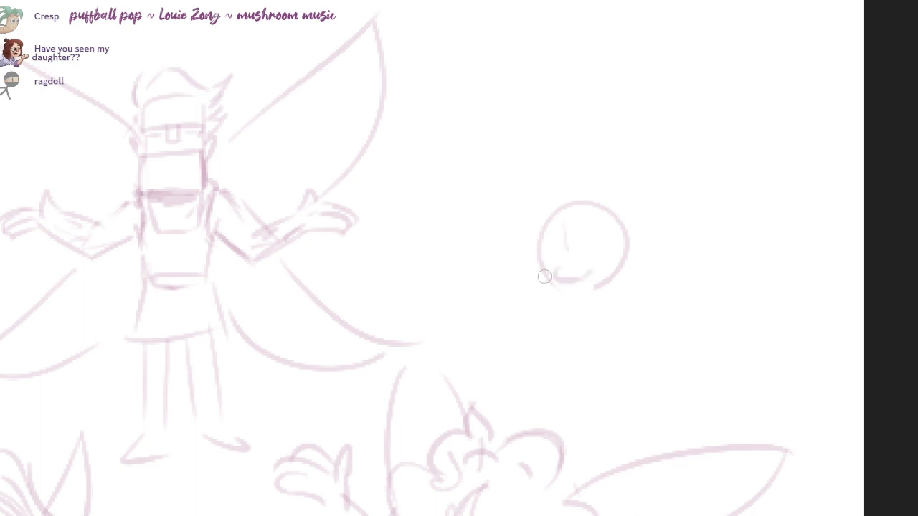
- Give the round head a scalloped beard and moustache, raised eyebrows and small oval eyes
mouse_move(541, 268)
mouse_down()
mouse_move(543, 291)
mouse_move(595, 306)
mouse_up()
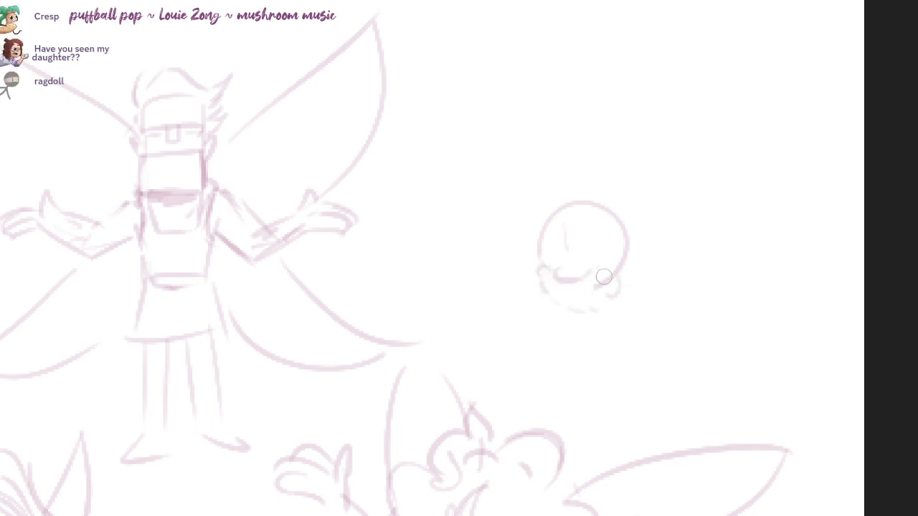
drag(627, 248, 626, 286)
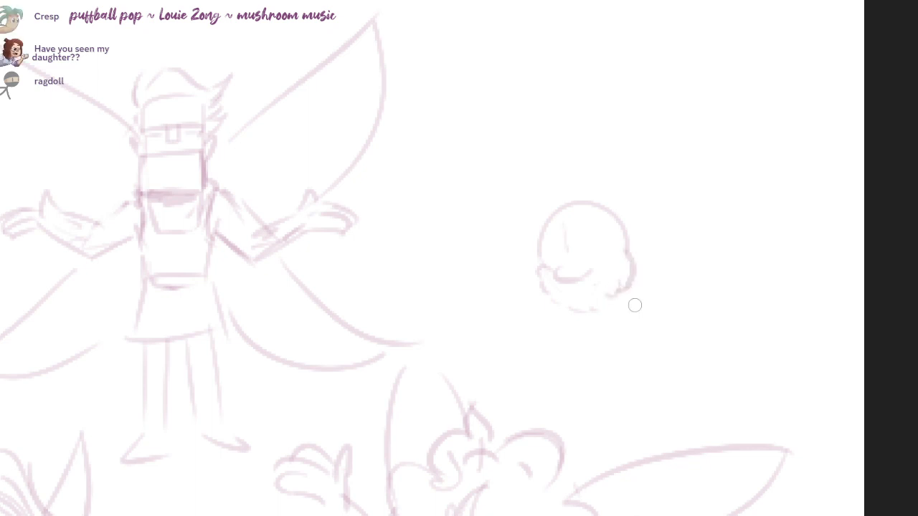
drag(540, 237, 557, 230)
drag(573, 234, 599, 235)
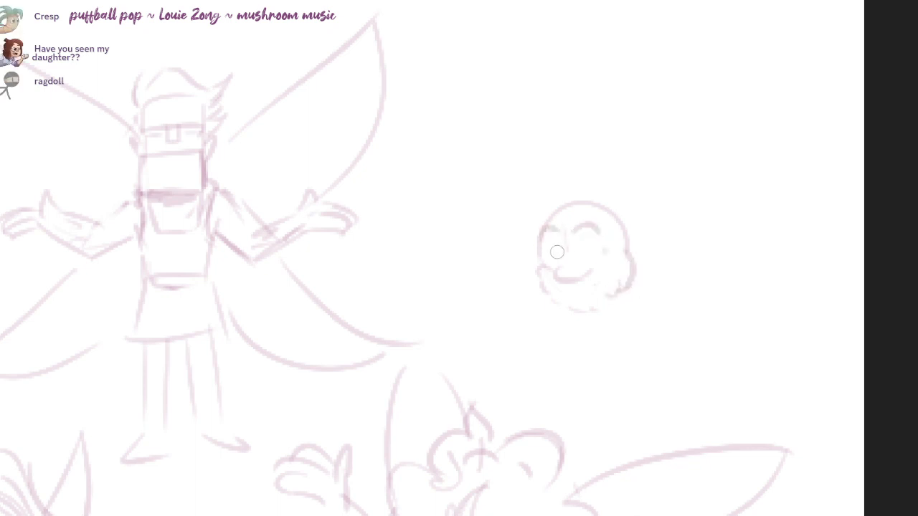
drag(551, 254, 552, 266)
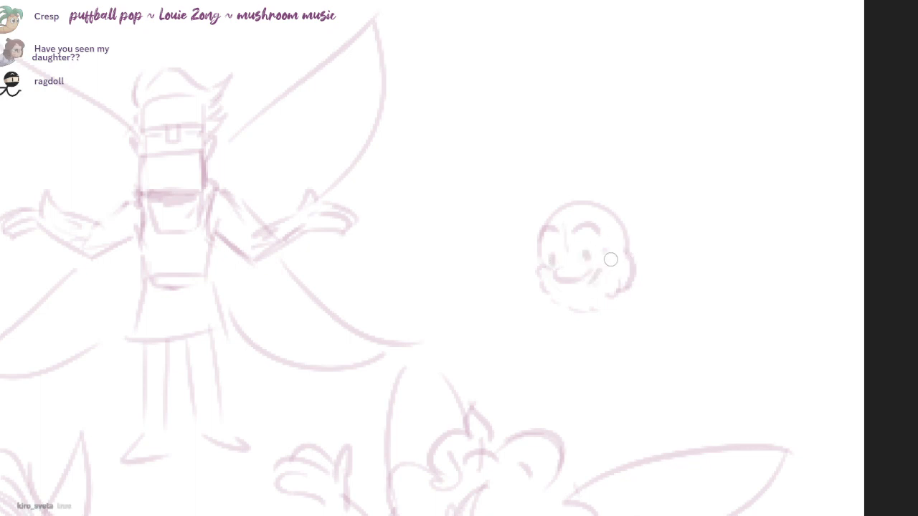
drag(616, 254, 606, 282)
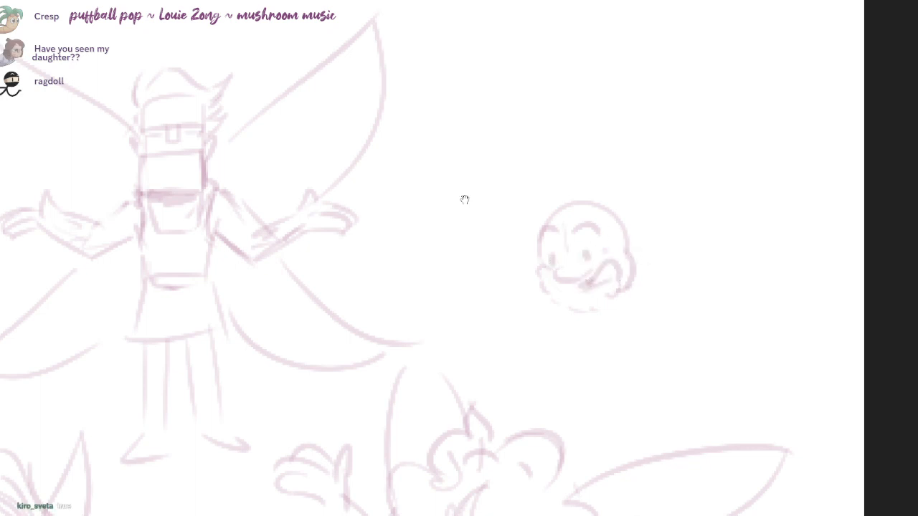
- Switch to Discord to look at the shared fairy cast image, and return to the sketch canvas
drag(465, 199, 452, 202)
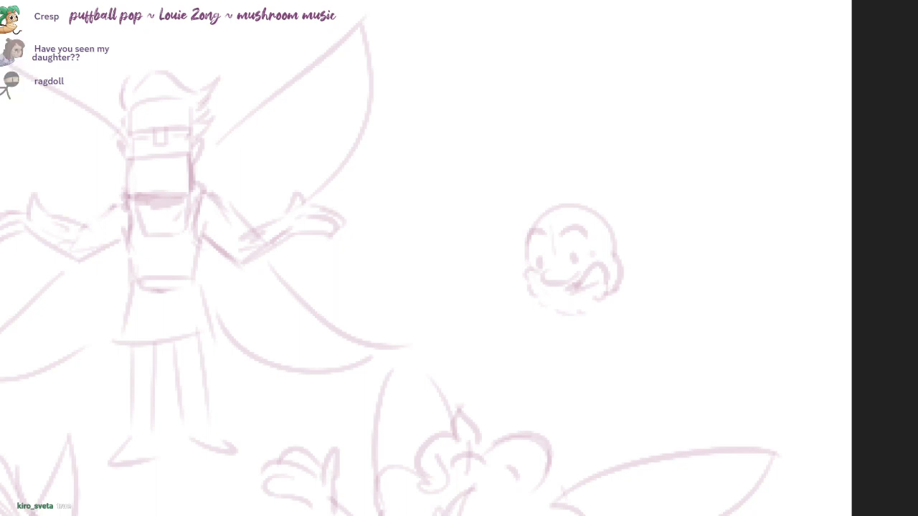
drag(595, 0, 472, 7)
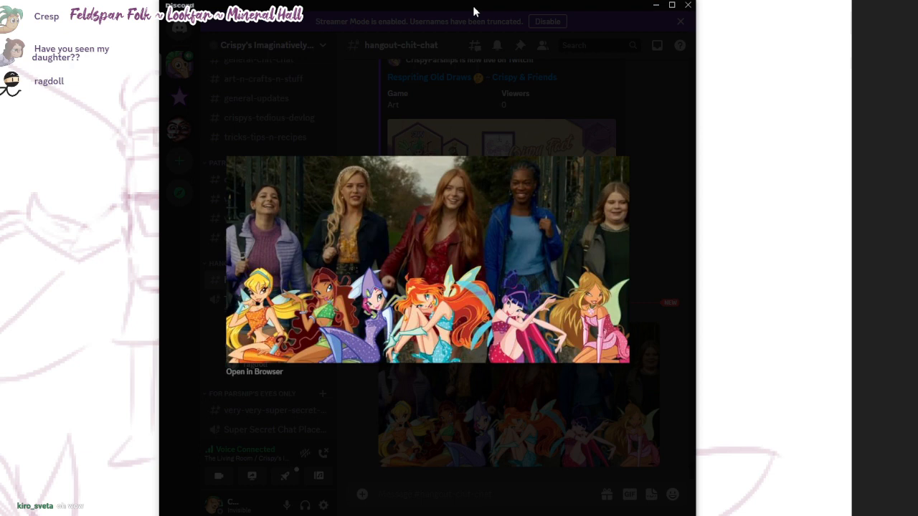
drag(473, 6, 506, 0)
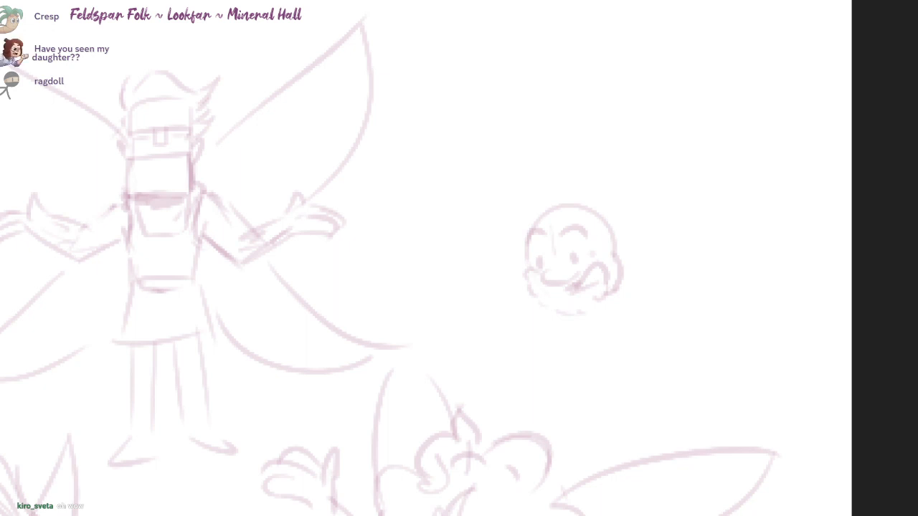
- Draw curly hair tufts and ears around the bearded head, and tidy the hairline across the forehead
mouse_move(523, 215)
mouse_down()
mouse_move(594, 193)
mouse_move(595, 172)
mouse_move(619, 199)
mouse_up()
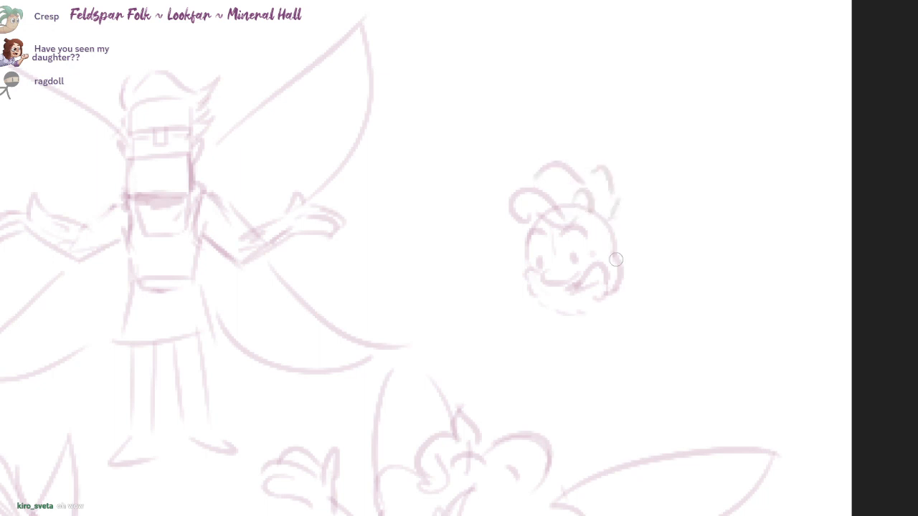
drag(622, 233, 619, 281)
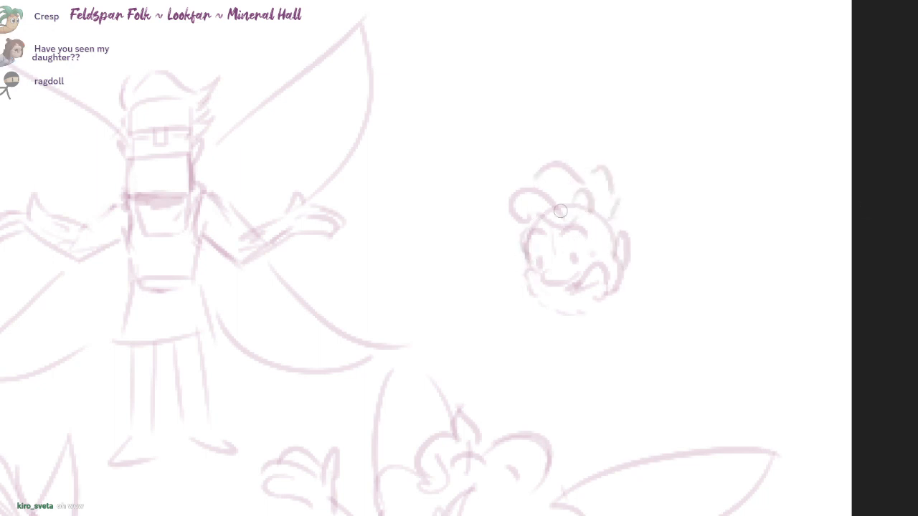
drag(615, 214, 603, 240)
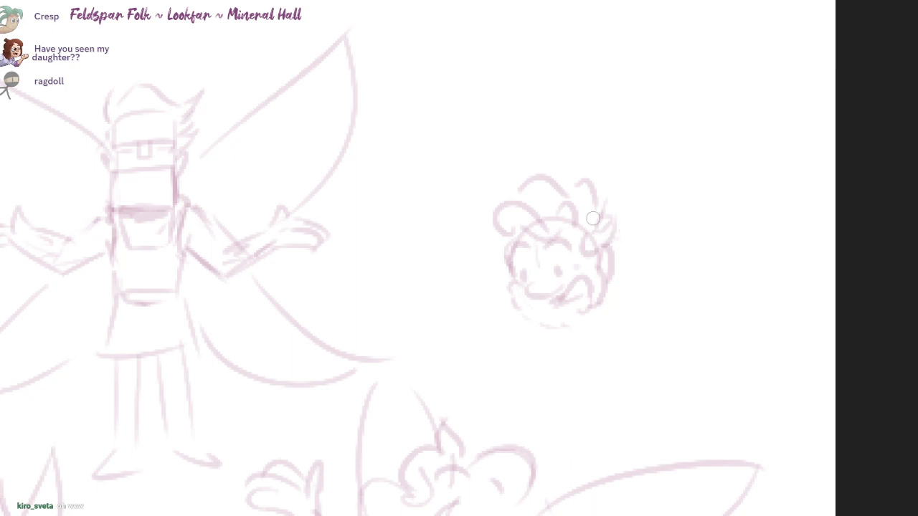
mouse_move(524, 231)
mouse_down()
mouse_move(565, 212)
mouse_move(582, 218)
mouse_up()
- Sketch raised, rounded shoulders on both sides of the bearded head and a curled hand at the end of one arm
mouse_move(627, 259)
mouse_down()
mouse_move(678, 213)
mouse_move(696, 249)
mouse_up()
key(ctrl+z)
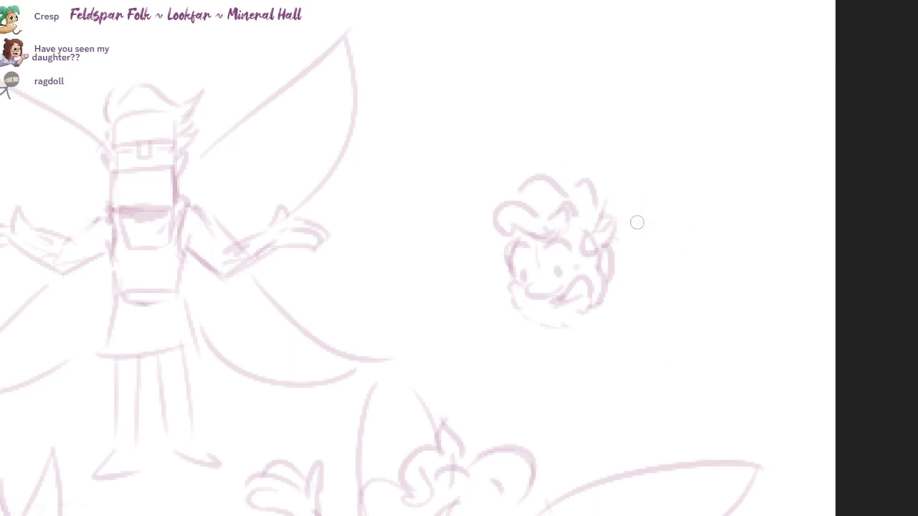
drag(614, 221, 692, 250)
drag(500, 238, 444, 258)
drag(678, 283, 707, 282)
mouse_move(714, 257)
mouse_down()
mouse_move(725, 275)
mouse_move(732, 264)
mouse_up()
mouse_move(676, 277)
mouse_down()
mouse_move(690, 298)
mouse_move(731, 268)
mouse_up()
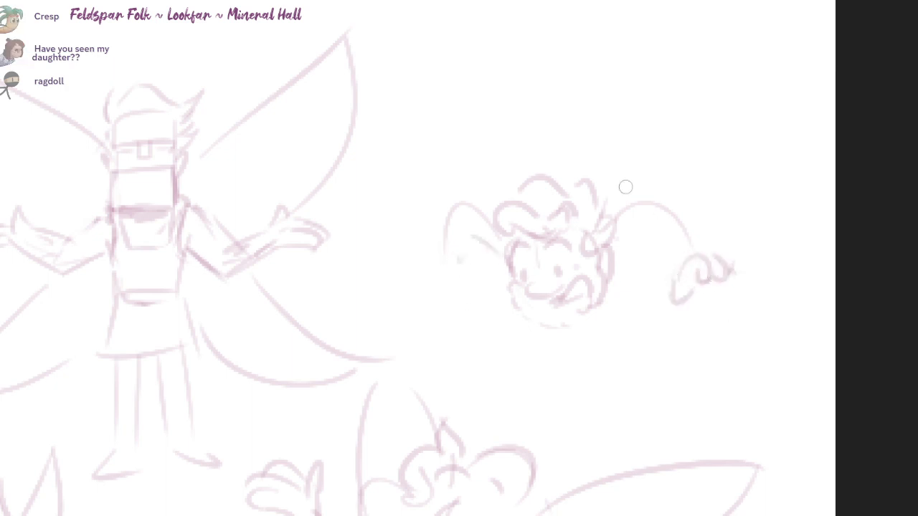
- Draw the two sides of the torso rising above the bearded head in a forward-diving pose
drag(542, 176, 556, 145)
drag(639, 129, 633, 199)
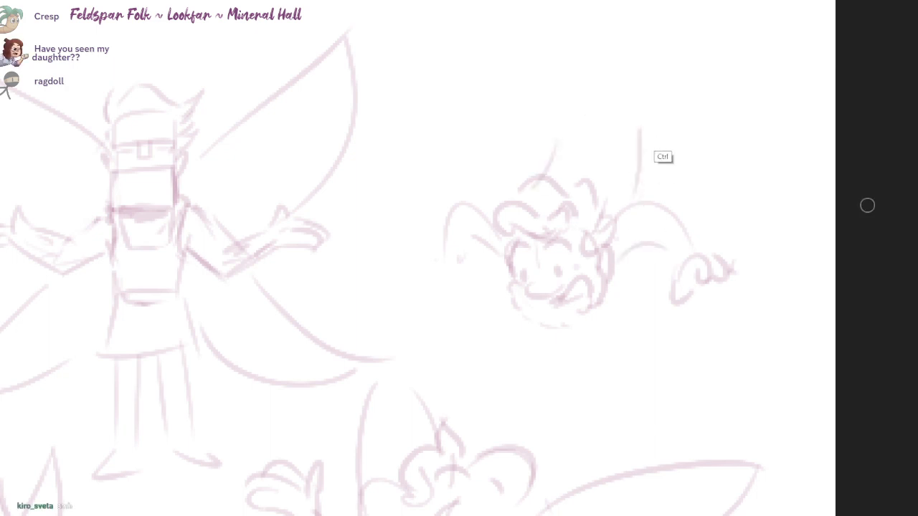
key(ctrl+z)
drag(655, 127, 651, 201)
drag(867, 205, 883, 222)
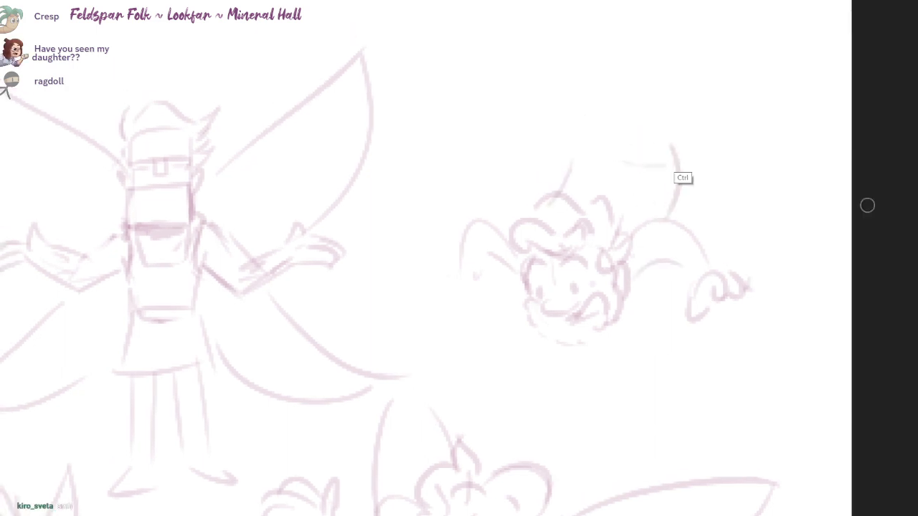
- Sketch the bent knees and folded lower legs above the diving fairy's torso, with the start of one raised foot
key(ctrl+z)
mouse_move(662, 162)
mouse_down()
mouse_move(728, 135)
mouse_move(701, 98)
mouse_up()
key(ctrl+z)
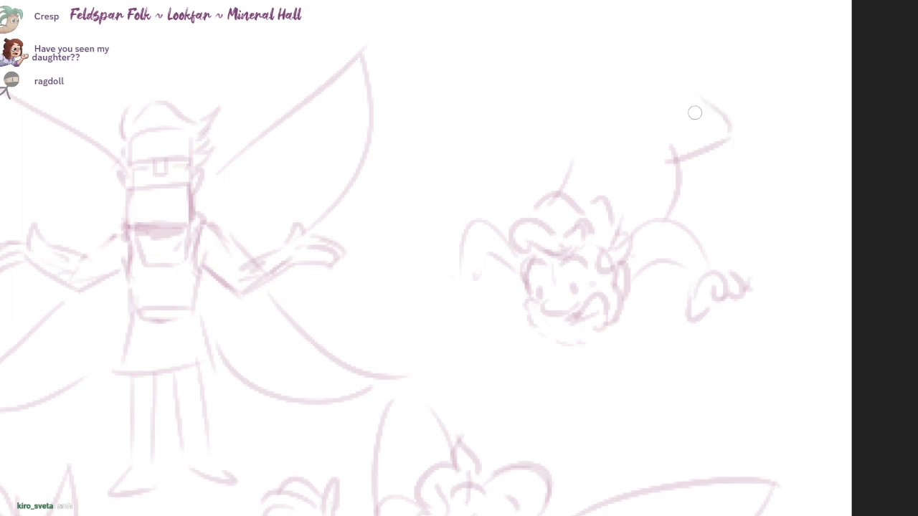
mouse_move(589, 151)
mouse_down()
mouse_move(603, 93)
mouse_move(519, 131)
mouse_up()
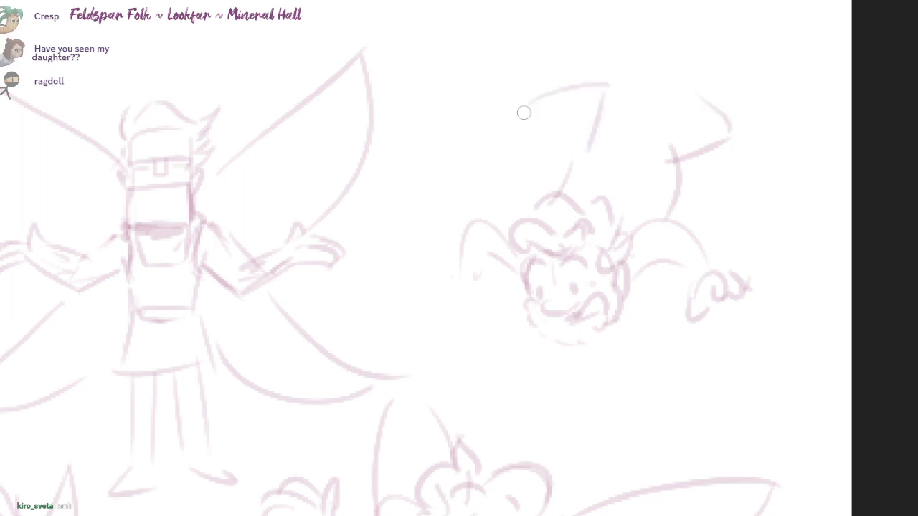
mouse_move(506, 98)
mouse_down()
mouse_move(534, 52)
mouse_move(553, 97)
mouse_up()
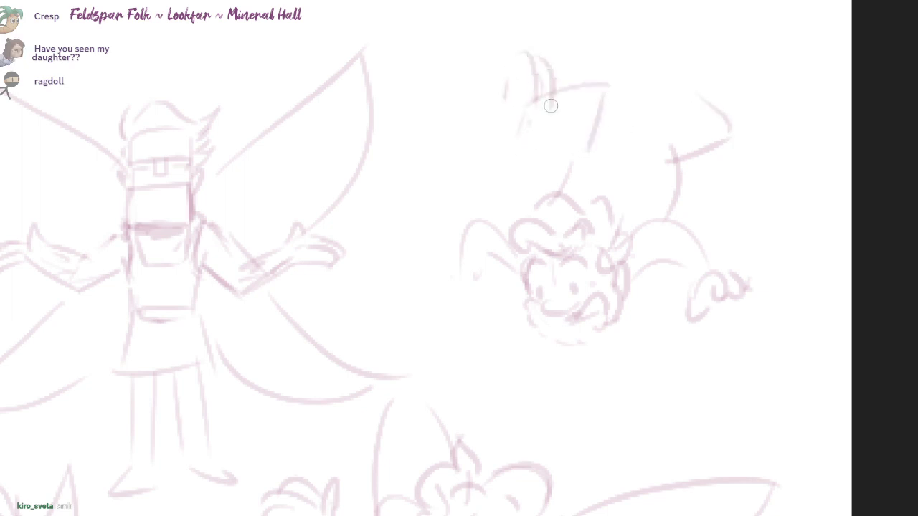
drag(597, 159, 559, 105)
- Draw the second raised foot behind its knee and shape the thigh and hip lines joining the diving fairy's torso
drag(668, 106, 693, 134)
key(ctrl+z)
drag(577, 139, 690, 135)
mouse_move(700, 132)
mouse_down()
mouse_move(719, 136)
mouse_move(719, 156)
mouse_up()
mouse_move(650, 130)
mouse_down()
mouse_move(657, 95)
mouse_move(688, 109)
mouse_up()
key(ctrl+z)
mouse_move(661, 80)
mouse_down()
mouse_move(694, 52)
mouse_move(671, 48)
mouse_move(707, 49)
mouse_move(696, 92)
mouse_up()
key(ctrl+z)
key(ctrl+z)
key(ctrl+z)
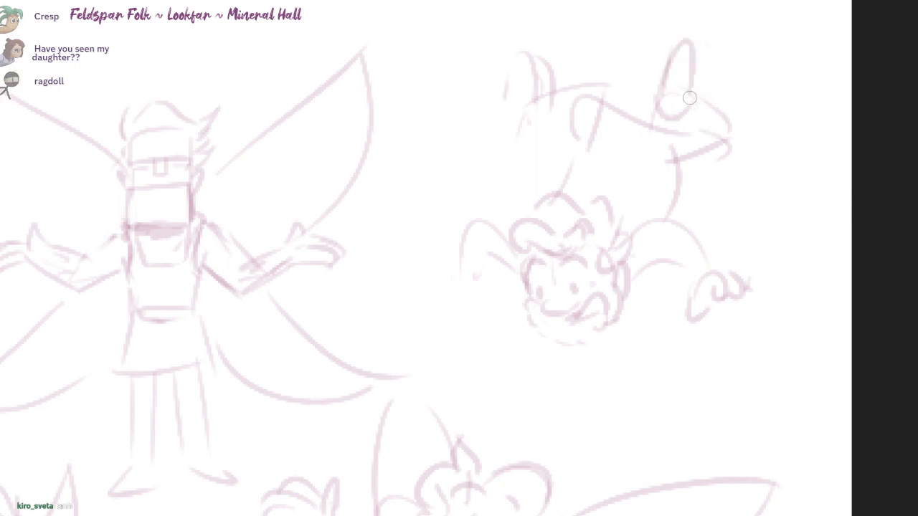
mouse_move(730, 152)
mouse_down()
mouse_move(680, 174)
mouse_move(579, 147)
mouse_up()
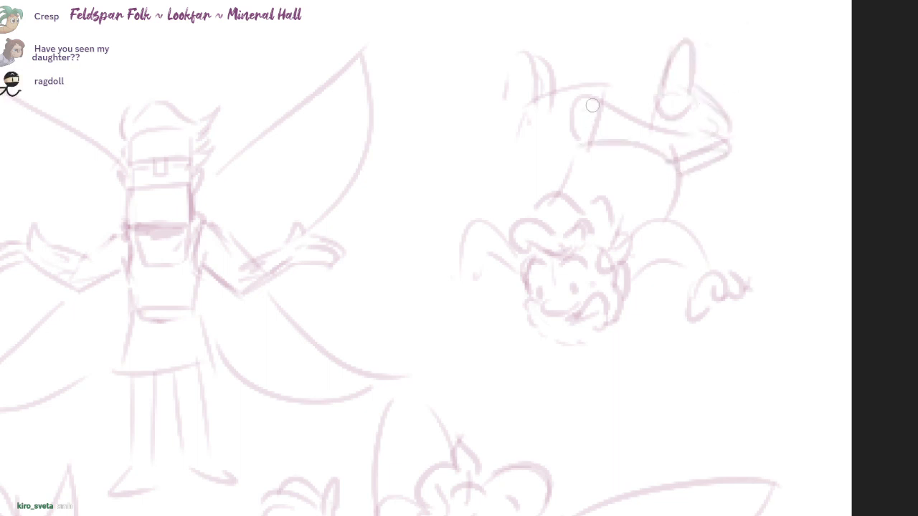
- Redraw the first raised foot as a tall rounded shape and connect it to its lower leg and knee
mouse_move(593, 104)
mouse_down()
mouse_move(694, 132)
mouse_move(667, 162)
mouse_move(558, 80)
mouse_move(561, 115)
mouse_move(537, 101)
mouse_move(542, 27)
mouse_move(552, 92)
mouse_move(529, 49)
mouse_move(542, 55)
mouse_move(544, 92)
mouse_up()
key(ctrl+z)
key(ctrl+z)
key(ctrl+z)
mouse_move(536, 41)
mouse_down()
mouse_move(556, 93)
mouse_move(577, 106)
mouse_up()
key(ctrl+z)
drag(517, 95, 573, 112)
drag(580, 81, 630, 106)
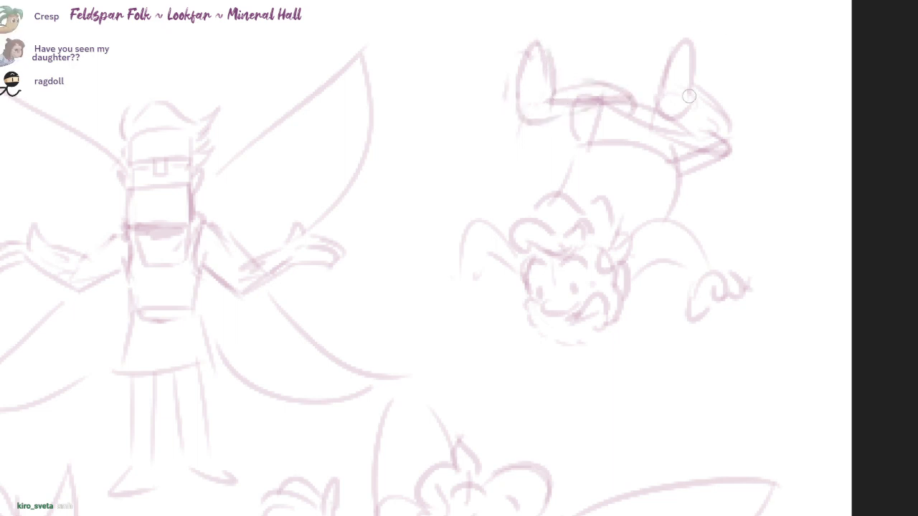
- Draw long curved upper and lower wings spreading from both sides of the diving fairy's back
mouse_move(882, 254)
mouse_down()
mouse_move(866, 205)
mouse_move(868, 225)
mouse_up()
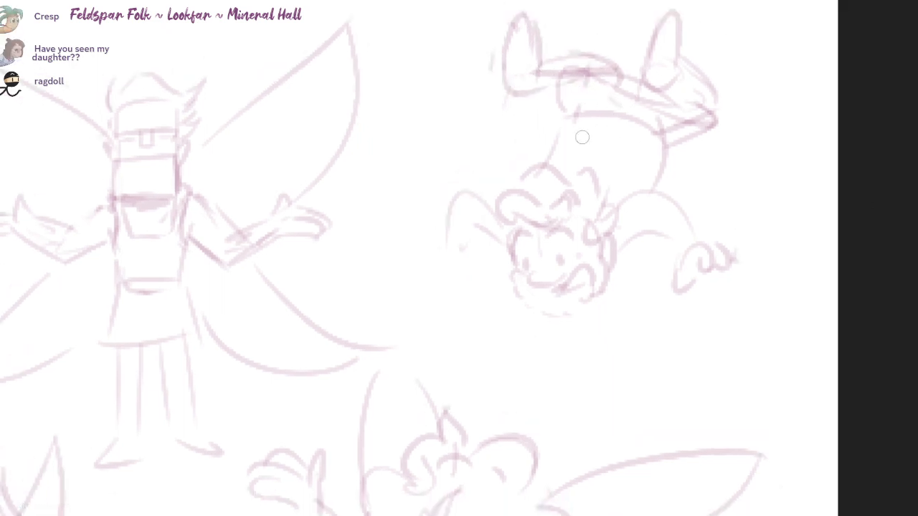
drag(867, 205, 877, 228)
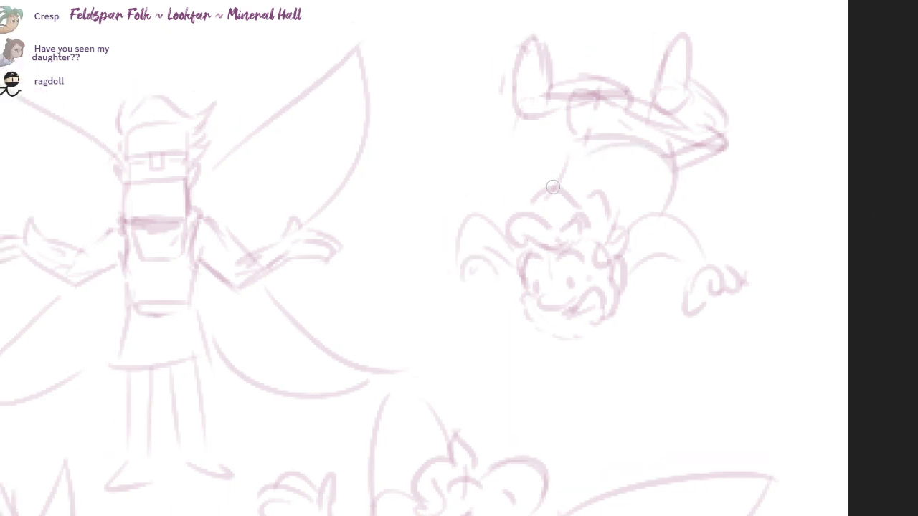
drag(552, 175, 516, 210)
drag(611, 206, 820, 103)
mouse_move(818, 120)
mouse_down()
mouse_move(658, 240)
mouse_move(632, 234)
mouse_up()
drag(564, 170, 489, 1)
drag(477, 2, 505, 154)
mouse_move(724, 123)
mouse_down()
mouse_move(756, 41)
mouse_move(755, 2)
mouse_up()
drag(757, 2, 721, 142)
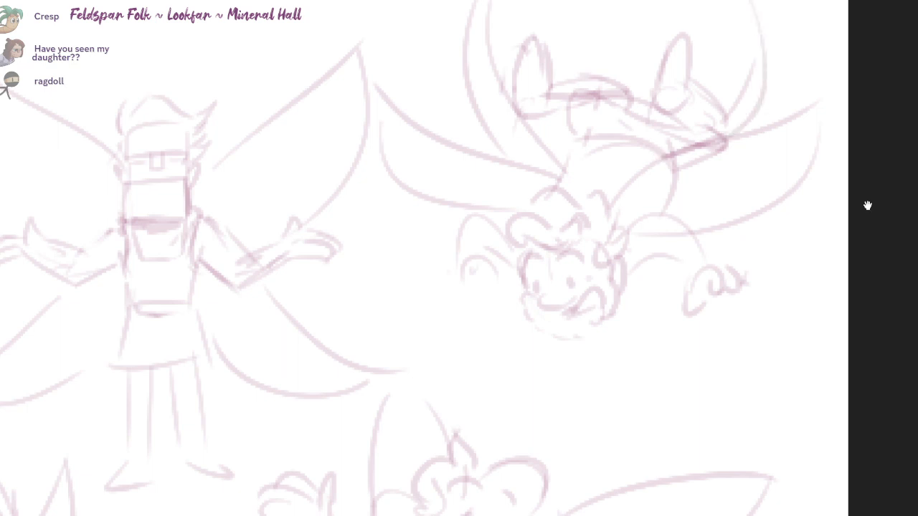
- Draw the diving fairy's missing curled hand with its fingers and strengthen the outlines of both bent arms
drag(868, 205, 832, 135)
mouse_move(436, 205)
mouse_down()
mouse_move(451, 211)
mouse_move(402, 212)
mouse_move(414, 187)
mouse_move(478, 199)
mouse_up()
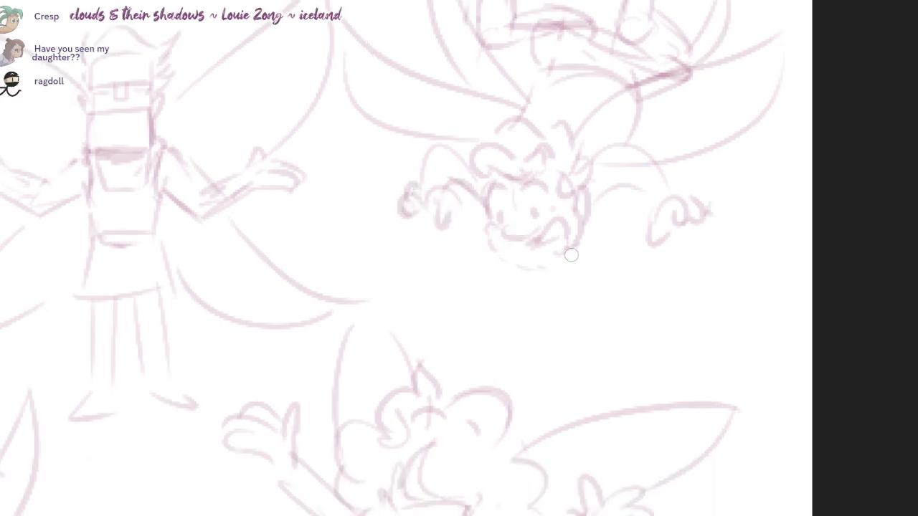
drag(572, 254, 530, 247)
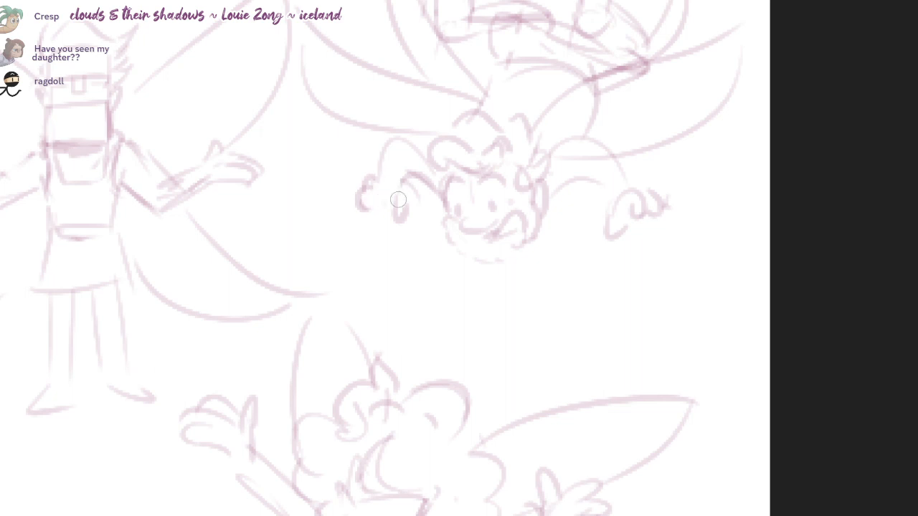
mouse_move(408, 194)
mouse_down()
mouse_move(365, 205)
mouse_move(381, 189)
mouse_up()
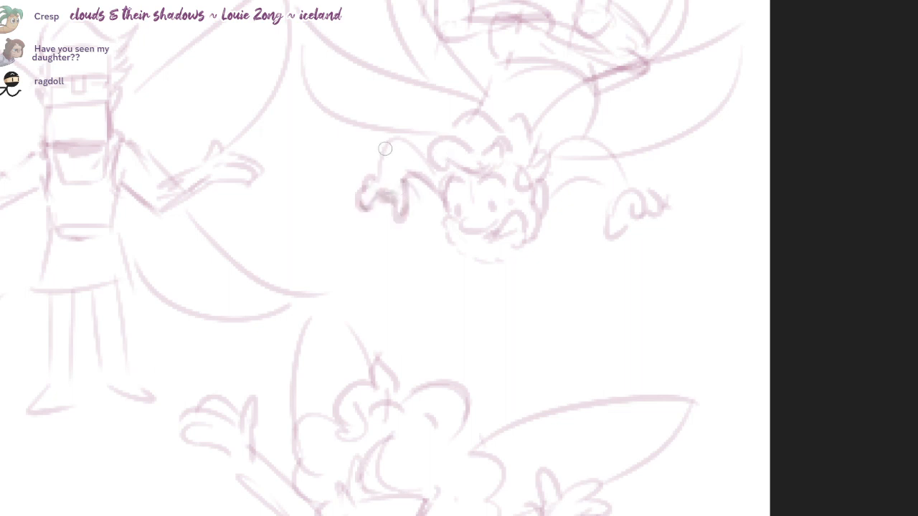
drag(385, 148, 423, 160)
drag(521, 225, 495, 233)
drag(547, 152, 603, 205)
- Clean up the diving fairy's overlapping leg lines and redraw the thigh and knee with a clearer contour
drag(572, 166, 535, 165)
drag(547, 181, 509, 290)
mouse_move(552, 164)
mouse_down()
mouse_move(591, 201)
mouse_move(493, 199)
mouse_up()
mouse_move(447, 173)
mouse_down()
mouse_move(526, 175)
mouse_move(441, 189)
mouse_move(510, 183)
mouse_move(519, 195)
mouse_move(446, 184)
mouse_up()
key(ctrl+z)
key(ctrl+z)
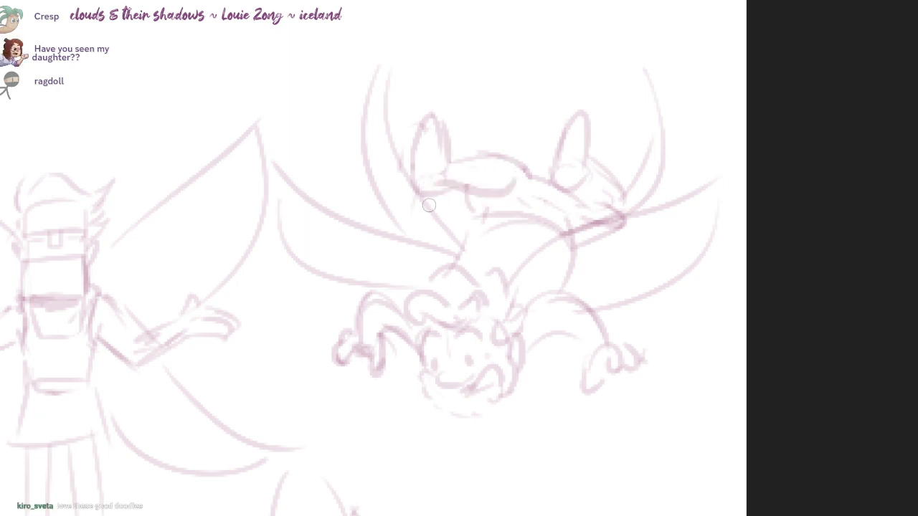
- Add a wavy clothing hem across the diving fairy's thighs and a curved waistline on the torso
mouse_move(529, 174)
mouse_down()
mouse_move(510, 182)
mouse_move(572, 191)
mouse_up()
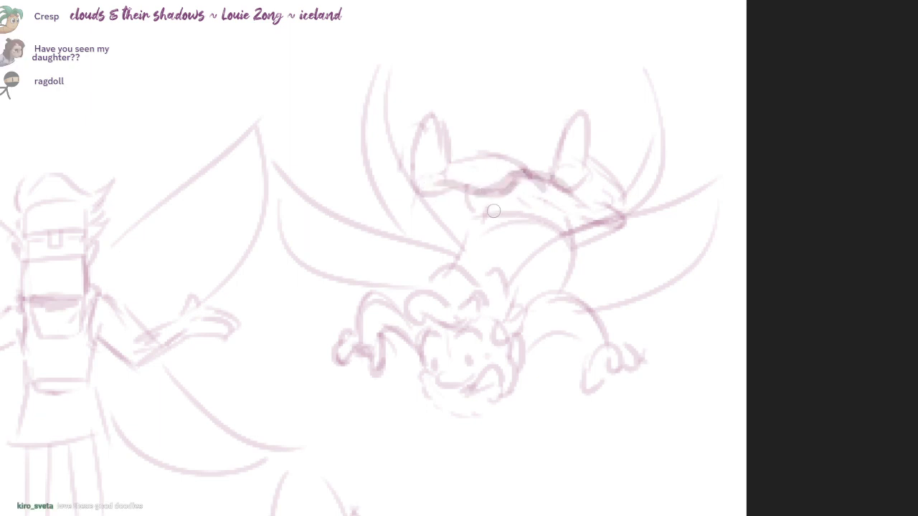
mouse_move(486, 193)
mouse_down()
mouse_move(471, 212)
mouse_move(550, 235)
mouse_up()
key(ctrl+z)
mouse_move(468, 246)
mouse_down()
mouse_move(546, 239)
mouse_move(566, 248)
mouse_move(509, 251)
mouse_up()
- Redraw the outstretched curly-haired fairy's jaw and wide open laughing mouth, with teeth and a shaded interior
drag(636, 287, 602, 288)
drag(674, 332, 655, 295)
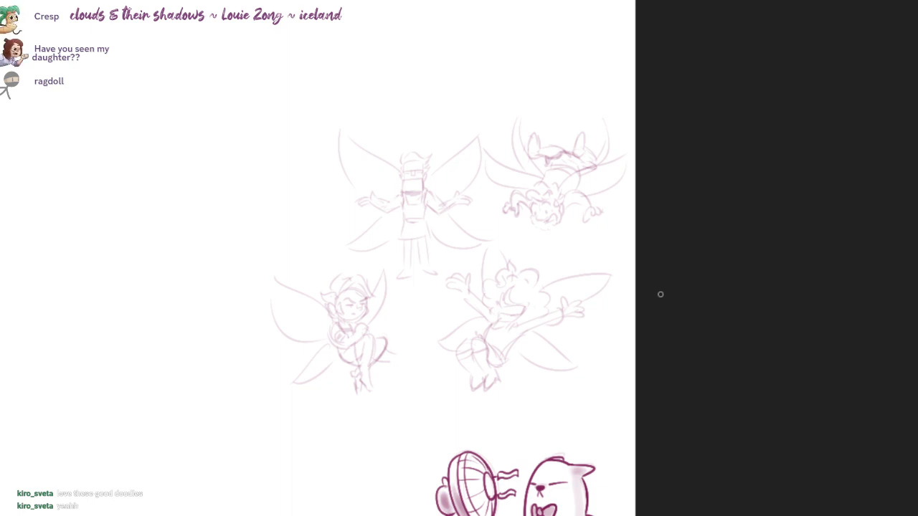
mouse_move(509, 306)
mouse_down()
mouse_move(549, 301)
mouse_move(549, 320)
mouse_move(480, 330)
mouse_move(463, 289)
mouse_up()
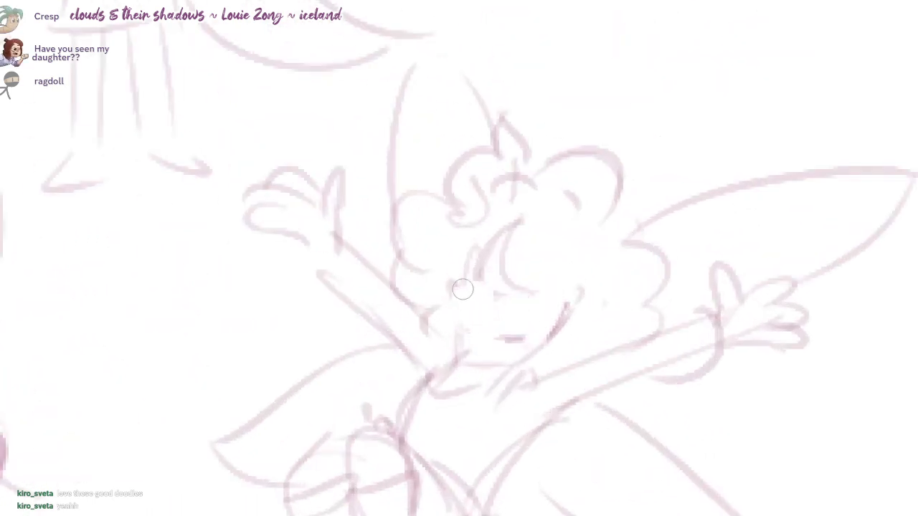
drag(562, 290, 548, 309)
key(b)
drag(509, 229, 502, 291)
mouse_move(470, 251)
mouse_down()
mouse_move(457, 320)
mouse_move(504, 349)
mouse_move(537, 327)
mouse_move(469, 315)
mouse_move(552, 294)
mouse_move(521, 326)
mouse_move(554, 296)
mouse_move(541, 324)
mouse_move(475, 318)
mouse_up()
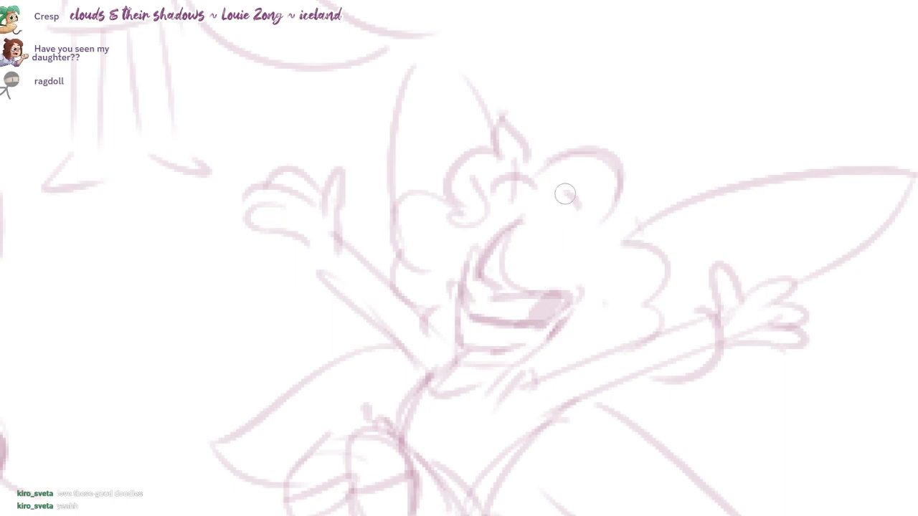
- Draw the laughing fairy's closed, curved eye and tidy the lower outline of the raised arm
drag(566, 193, 579, 213)
drag(530, 187, 534, 182)
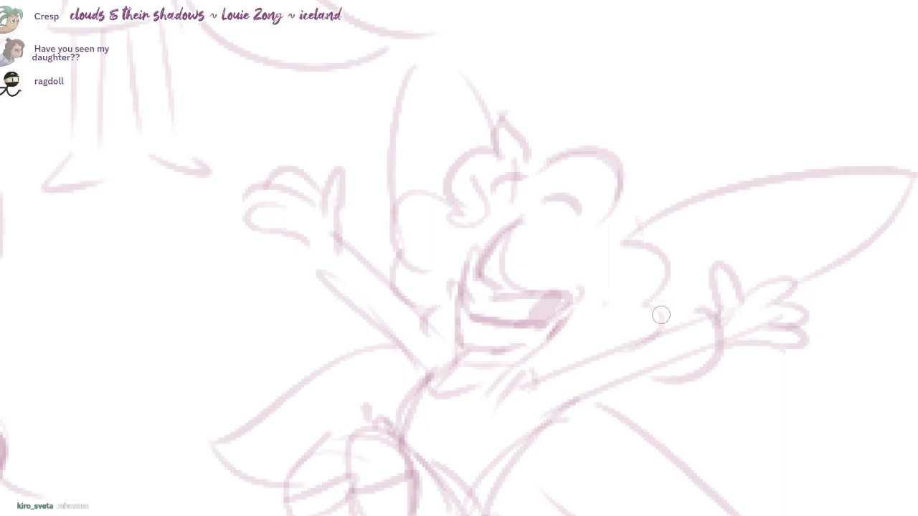
mouse_move(663, 333)
mouse_down()
mouse_move(640, 291)
mouse_move(650, 240)
mouse_up()
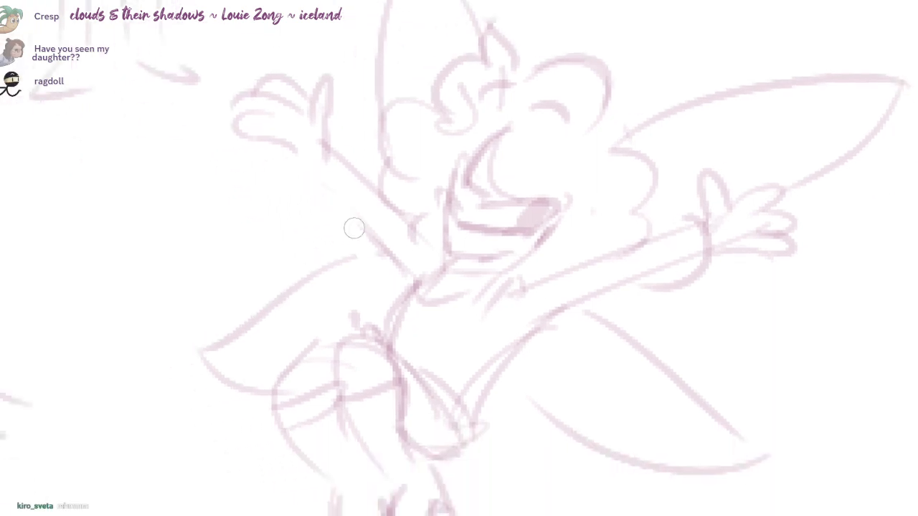
drag(300, 142, 424, 290)
- Add folded boot cuffs below the knees and small heels to both legs of the box-headed fairy
scroll(526, 329, down, 4)
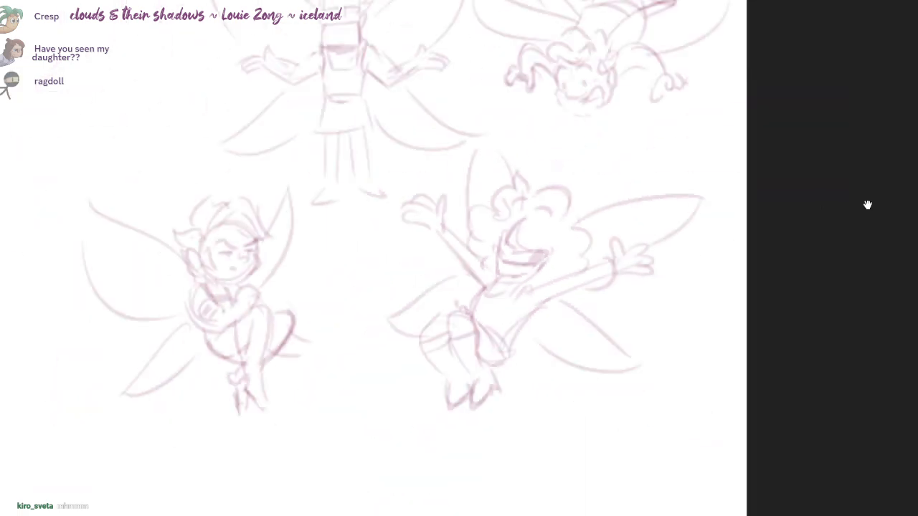
mouse_move(868, 205)
mouse_down()
mouse_move(853, 204)
mouse_move(872, 269)
mouse_up()
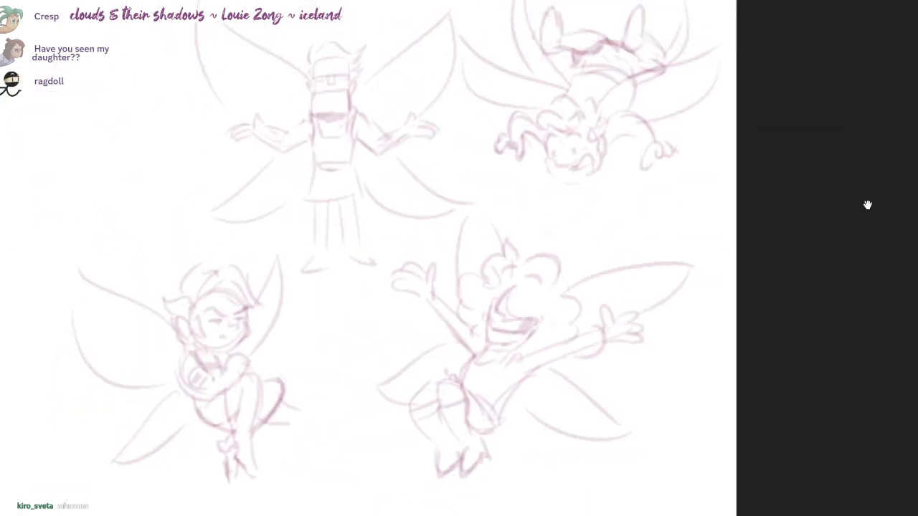
scroll(355, 213, up, 2)
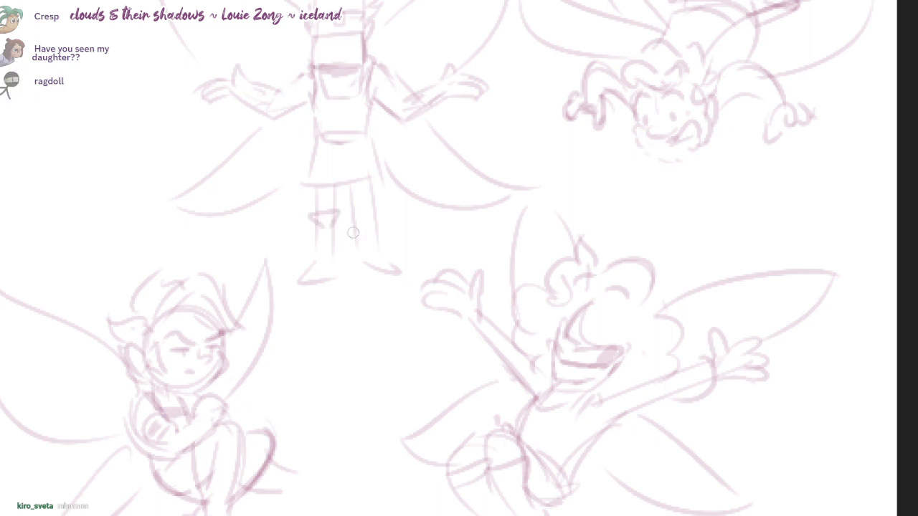
drag(373, 208, 333, 224)
drag(361, 261, 372, 269)
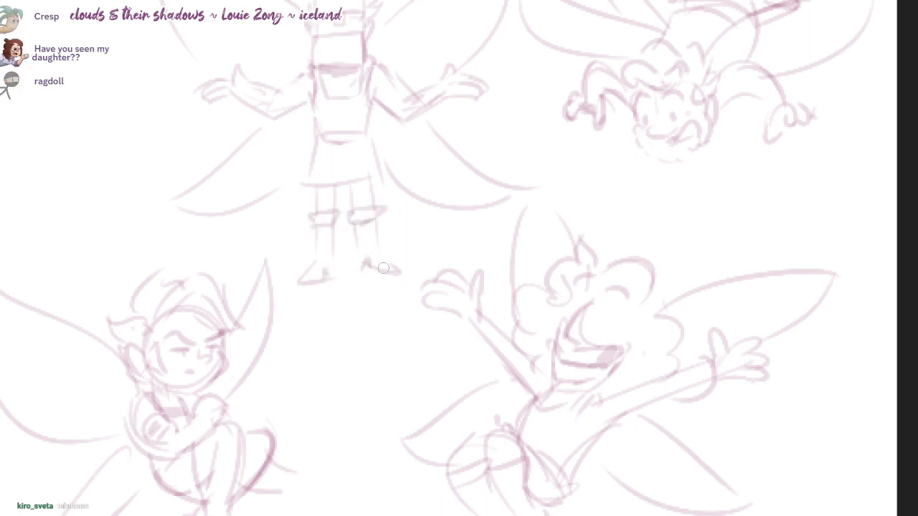
- Erase the stray construction lines inside the box-headed fairy's arm nearest the diving fairy
drag(520, 219, 446, 342)
drag(624, 280, 566, 288)
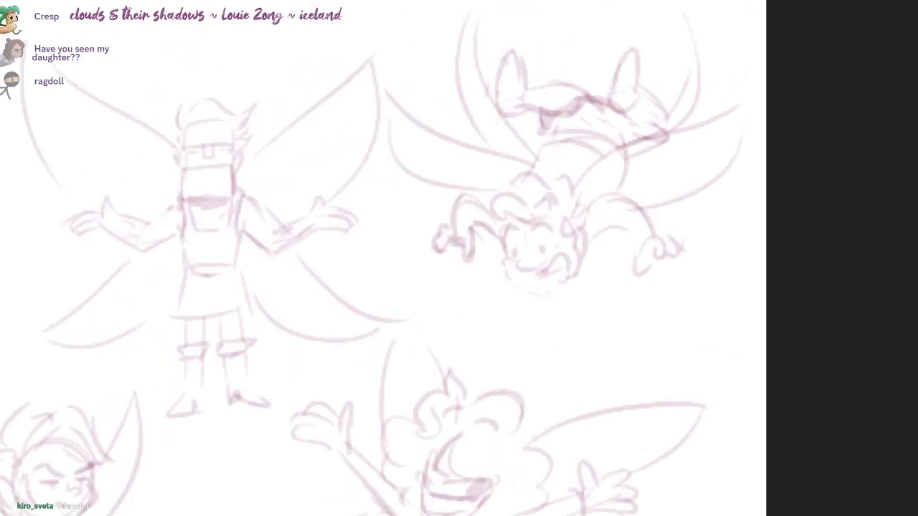
drag(631, 270, 599, 272)
drag(770, 210, 867, 205)
scroll(333, 242, up, 3)
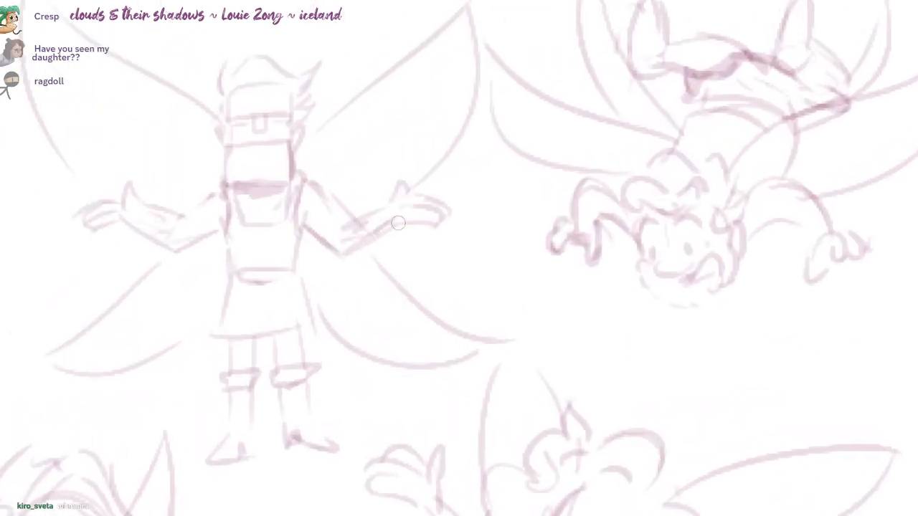
drag(365, 225, 340, 230)
drag(317, 183, 347, 226)
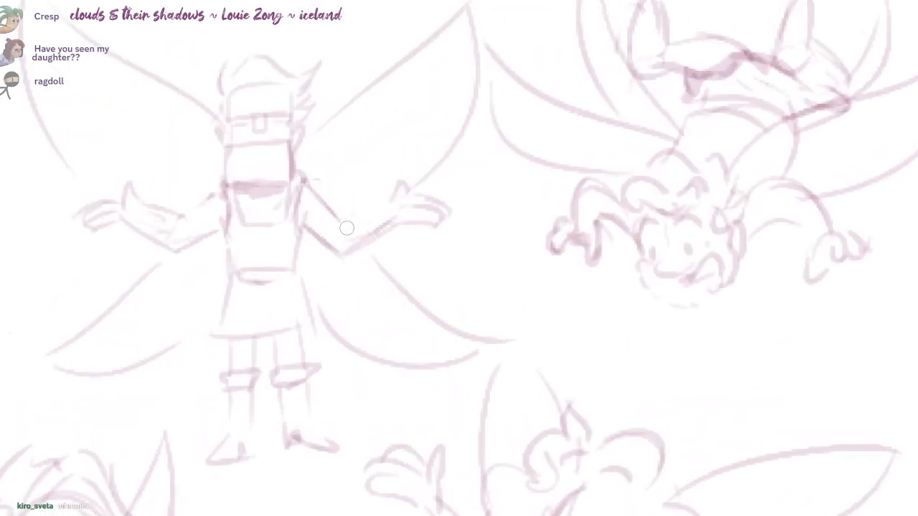
- Redraw the box-headed fairy's sloping shoulders beneath the box and clean up the other arm's forearm
mouse_move(224, 186)
mouse_down()
mouse_move(184, 221)
mouse_move(216, 189)
mouse_up()
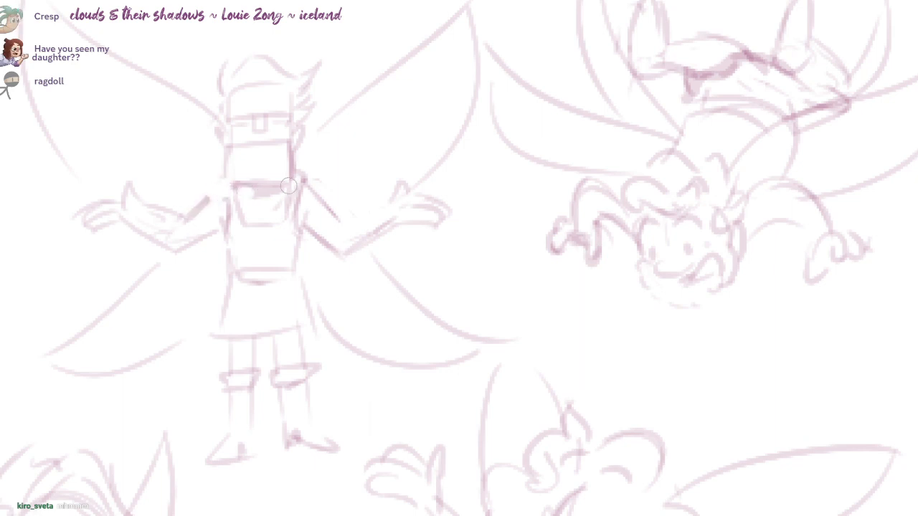
mouse_move(297, 179)
mouse_down()
mouse_move(292, 198)
mouse_move(234, 191)
mouse_move(206, 206)
mouse_move(304, 190)
mouse_move(315, 204)
mouse_up()
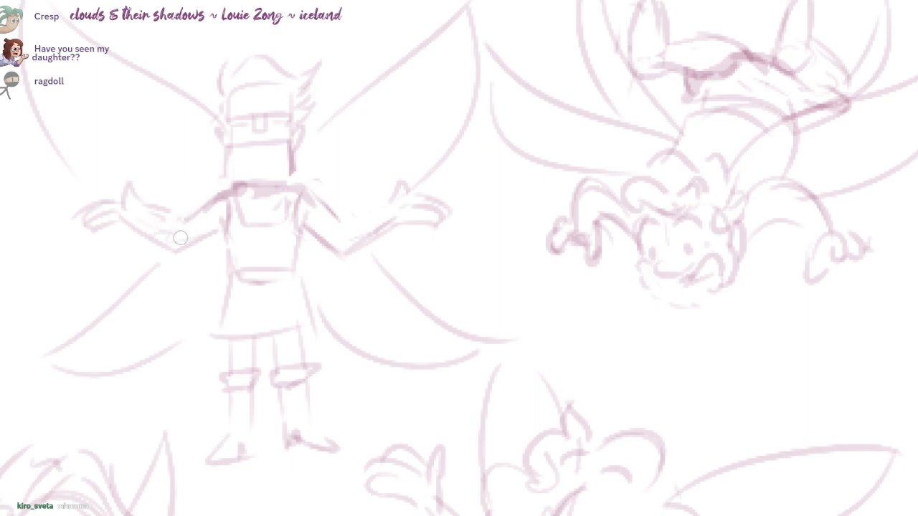
mouse_move(142, 206)
mouse_down()
mouse_move(181, 218)
mouse_move(147, 208)
mouse_move(183, 237)
mouse_up()
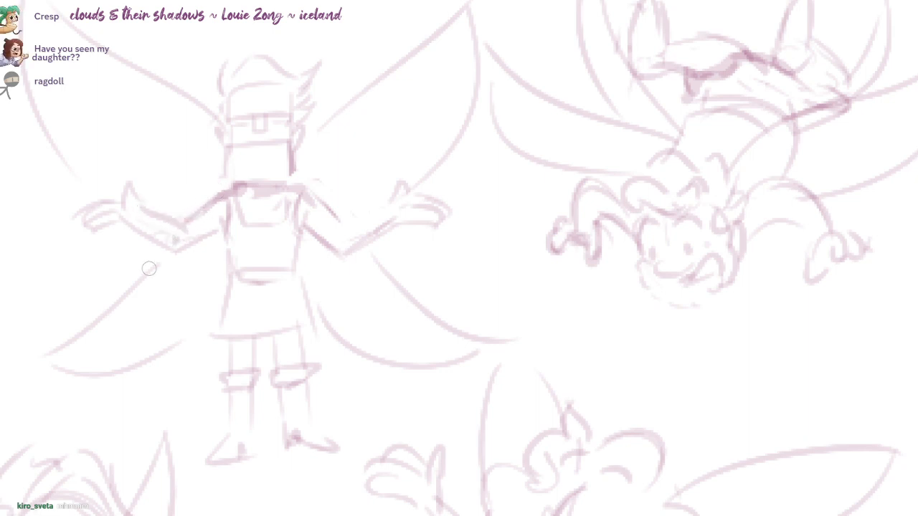
- Redraw the upper contour of the box-headed fairy's cleaned arm from the elbow to the open hand
drag(916, 150, 868, 205)
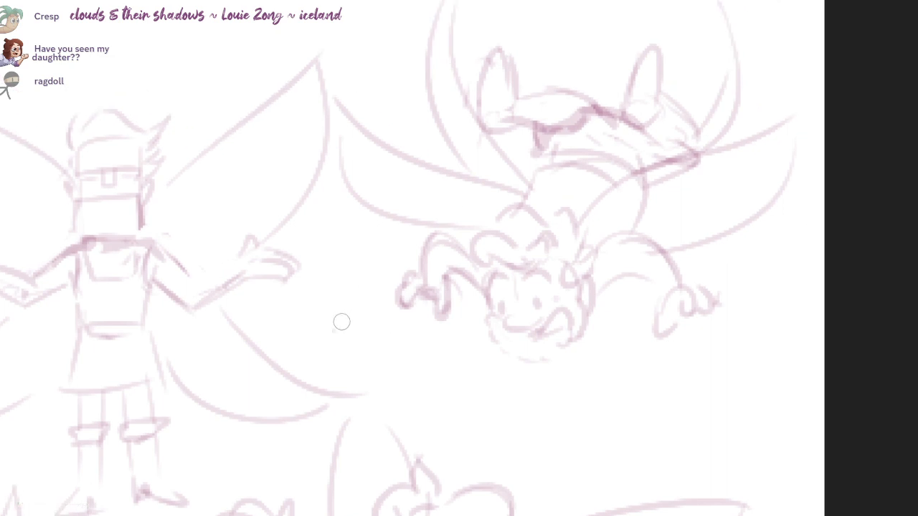
drag(340, 322, 281, 317)
mouse_move(236, 262)
mouse_down()
mouse_move(181, 282)
mouse_move(239, 278)
mouse_move(188, 273)
mouse_move(185, 285)
mouse_up()
key(ctrl+z)
key(ctrl+z)
- Erase and redraw the inner outlines of both of the diving fairy's bent arms where they meet the head
drag(474, 304, 438, 314)
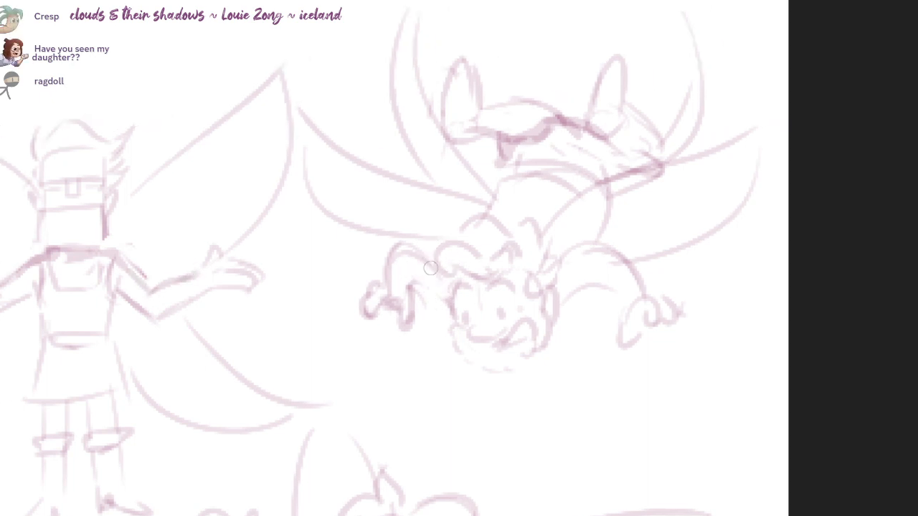
key(ctrl+z)
mouse_move(397, 253)
mouse_down()
mouse_move(432, 257)
mouse_move(391, 265)
mouse_move(388, 295)
mouse_move(451, 306)
mouse_up()
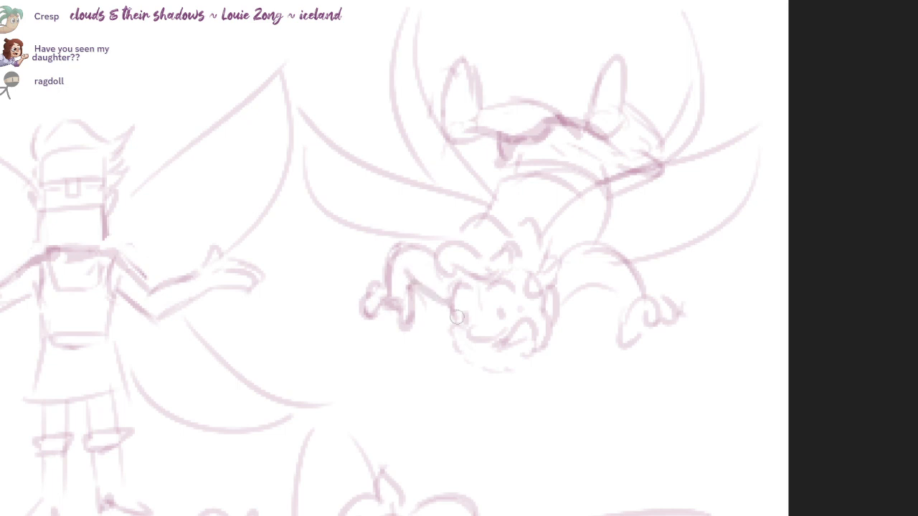
key(ctrl+z)
mouse_move(593, 280)
mouse_down()
mouse_move(559, 304)
mouse_move(620, 307)
mouse_up()
key(ctrl+z)
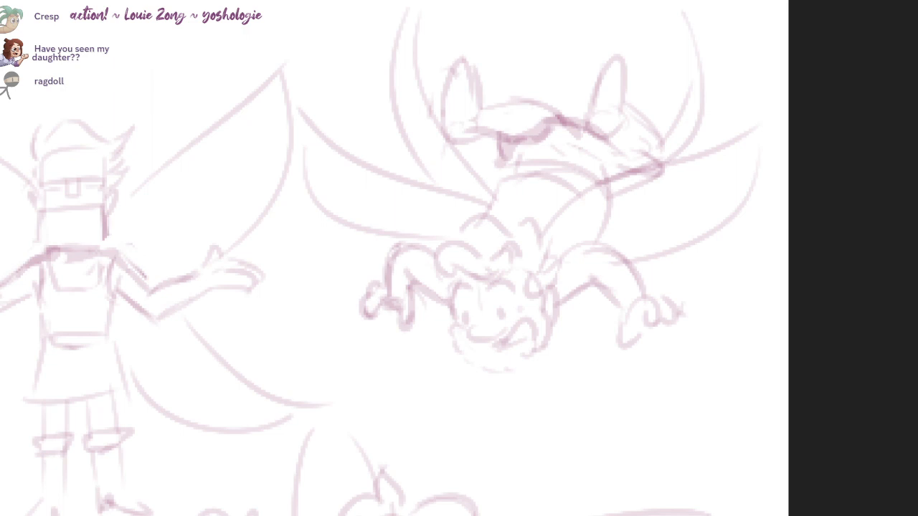
- Redraw the diving fairy's raised foot above the bent knee and strengthen the jagged hem across the legs
drag(804, 219, 816, 210)
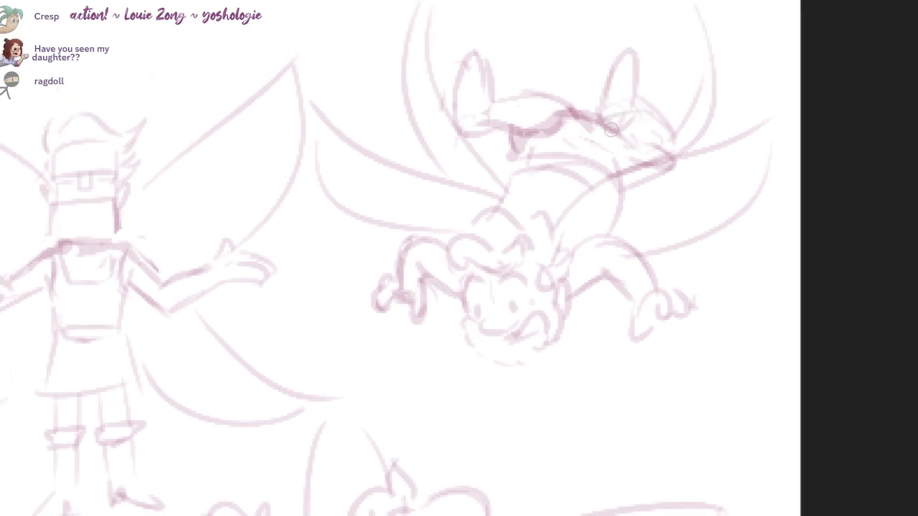
drag(611, 130, 619, 134)
mouse_move(603, 76)
mouse_down()
mouse_move(592, 108)
mouse_move(638, 113)
mouse_move(638, 128)
mouse_move(626, 113)
mouse_up()
key(ctrl+z)
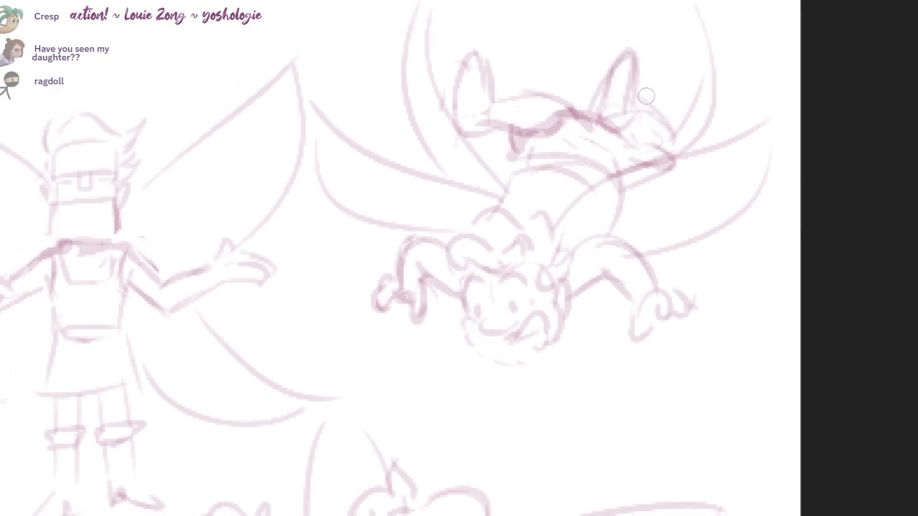
drag(511, 131, 597, 125)
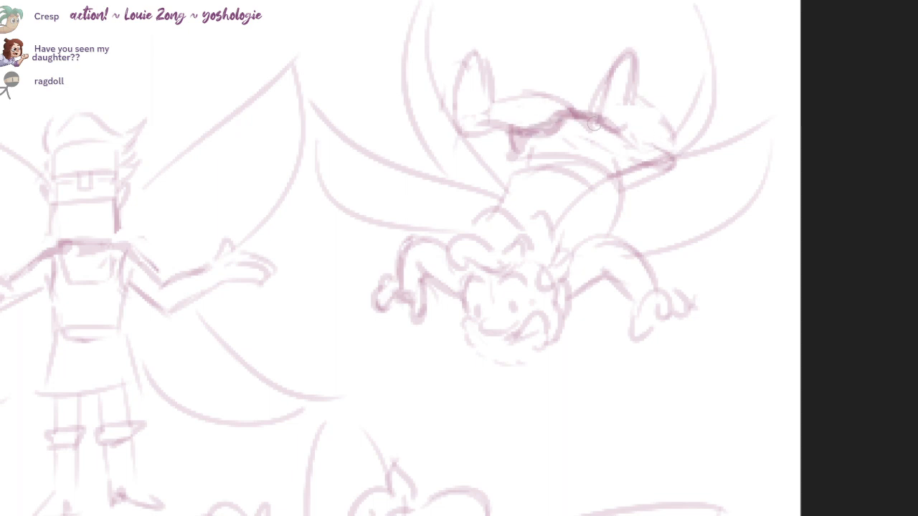
drag(527, 152, 586, 139)
- Erase and redraw the sulking fairy's eyes, nose and small mouth so the gaze turns sideways
scroll(803, 217, down, 4)
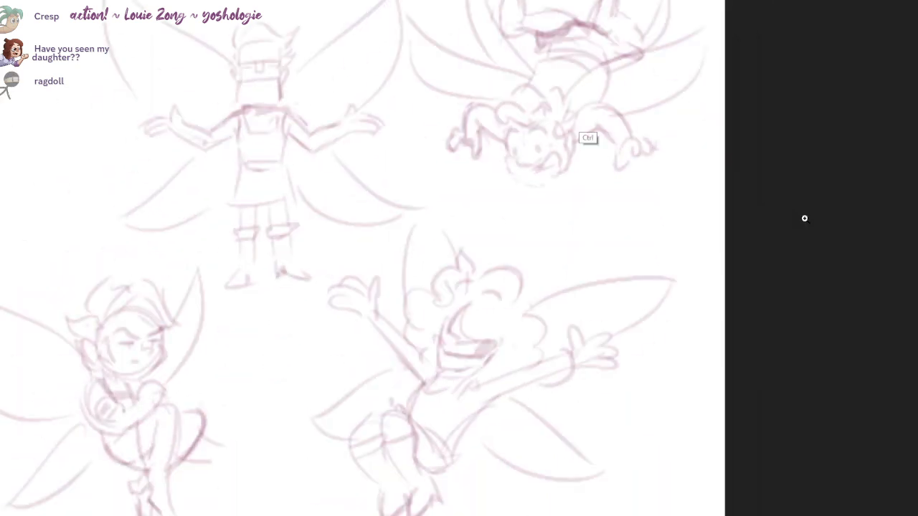
scroll(803, 218, down, 3)
scroll(805, 218, down, 2)
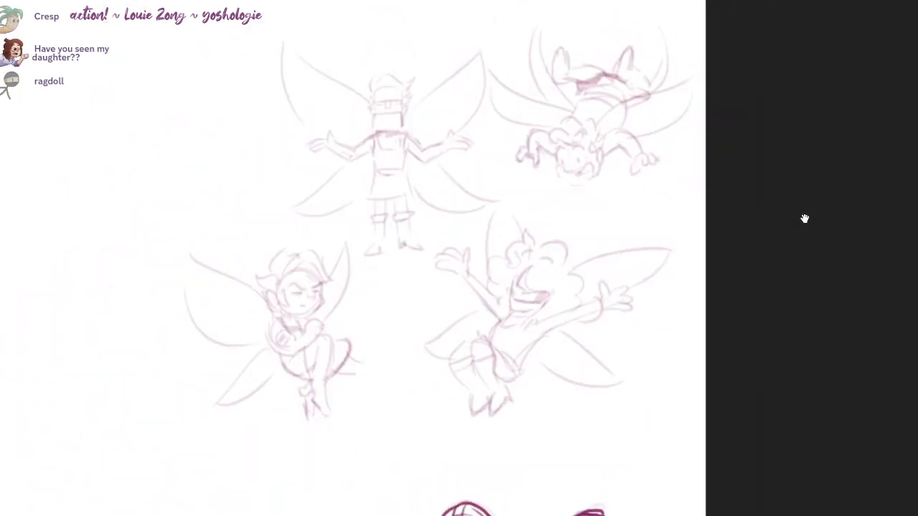
scroll(803, 218, down, 2)
ctrl+scroll(804, 218, up, 4)
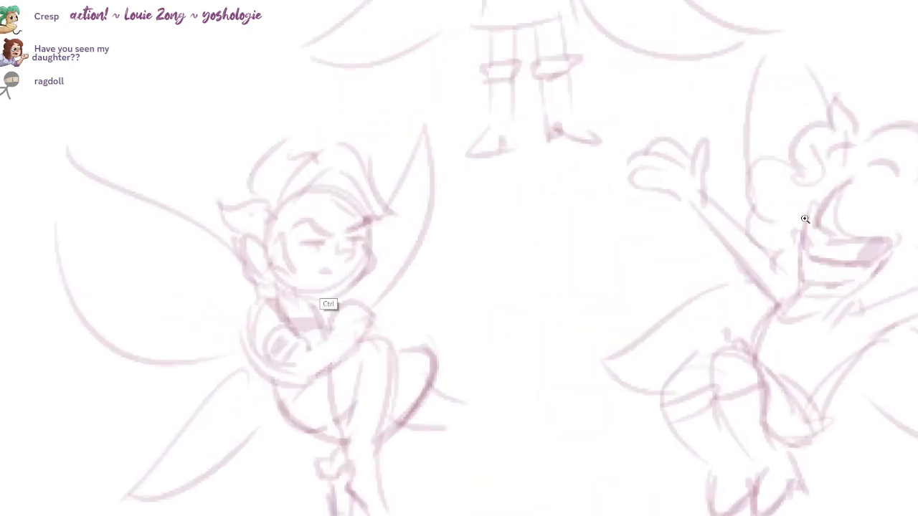
scroll(291, 310, up, 2)
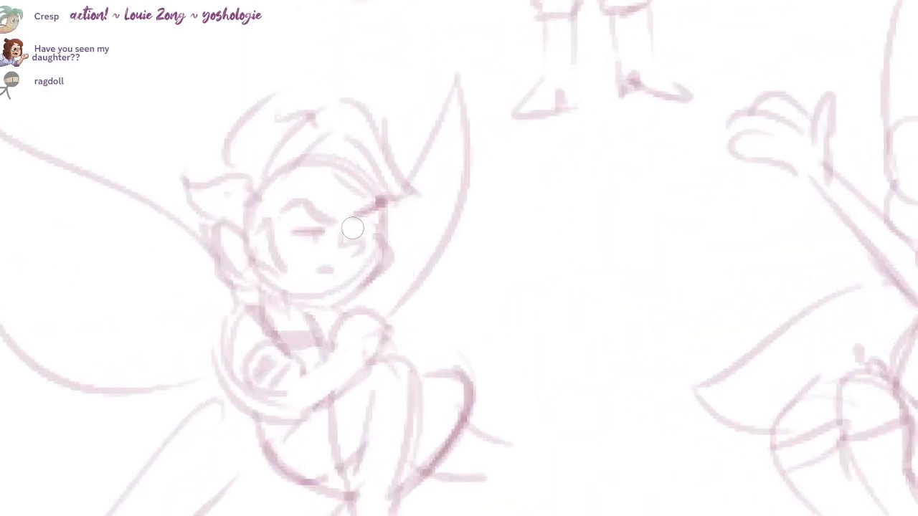
mouse_move(353, 227)
mouse_down()
mouse_move(284, 233)
mouse_move(352, 260)
mouse_move(303, 280)
mouse_move(362, 247)
mouse_up()
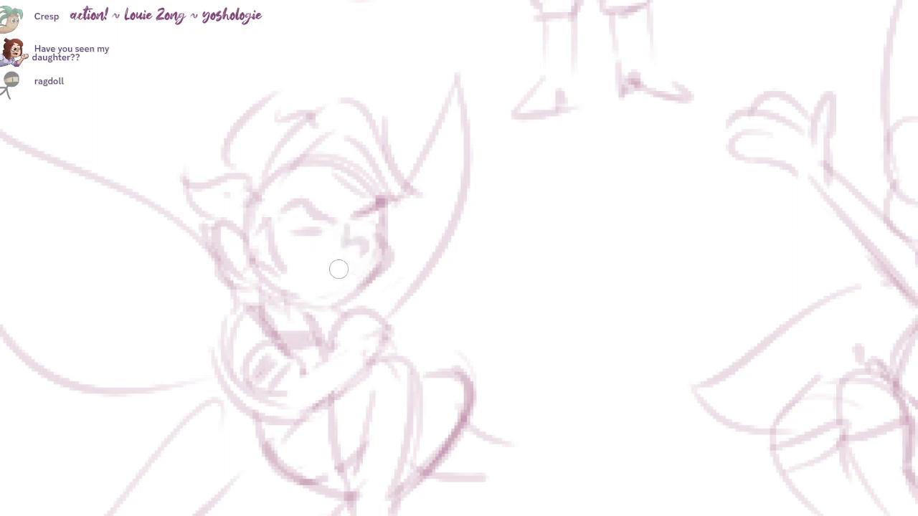
mouse_move(307, 230)
mouse_down()
mouse_move(326, 231)
mouse_move(314, 235)
mouse_up()
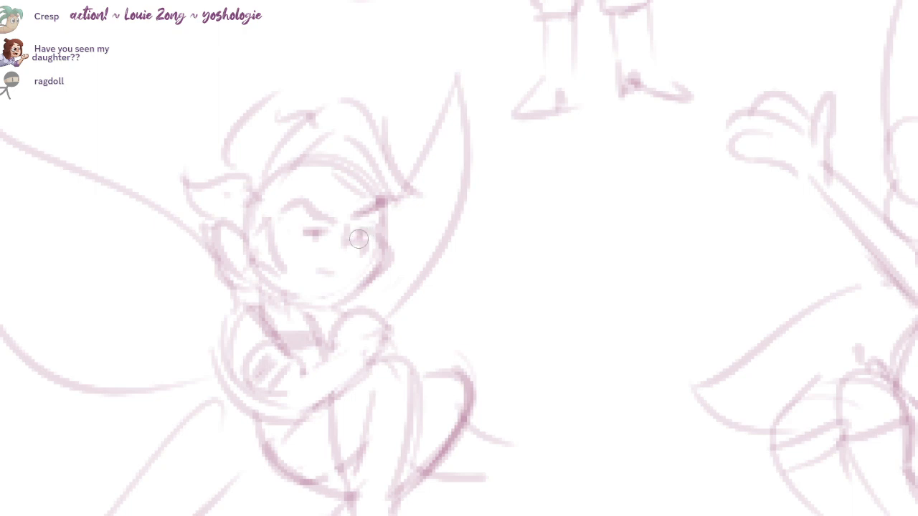
- Erase the construction curves on the sulking fairy's forehead and sketch a jagged hairline above the brows
drag(805, 219, 343, 316)
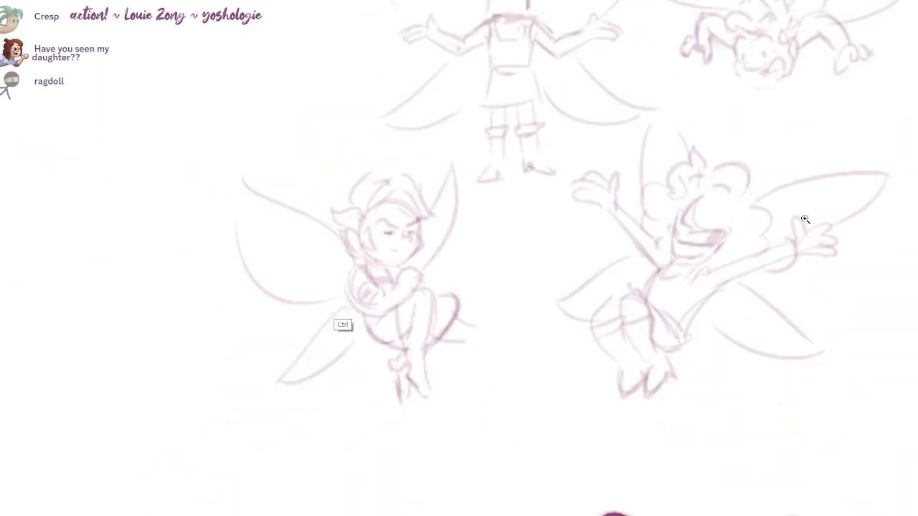
drag(408, 245, 495, 243)
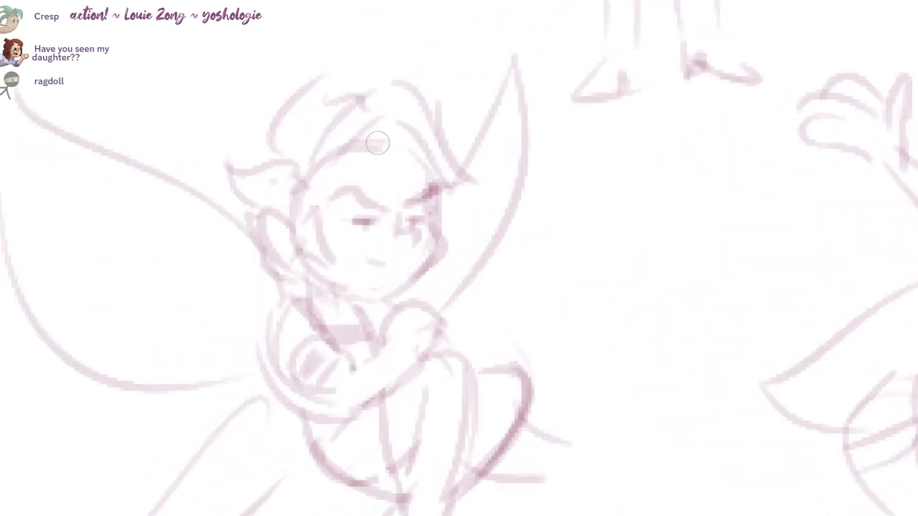
drag(323, 155, 376, 167)
drag(385, 167, 425, 164)
key(ctrl+z)
drag(340, 165, 396, 176)
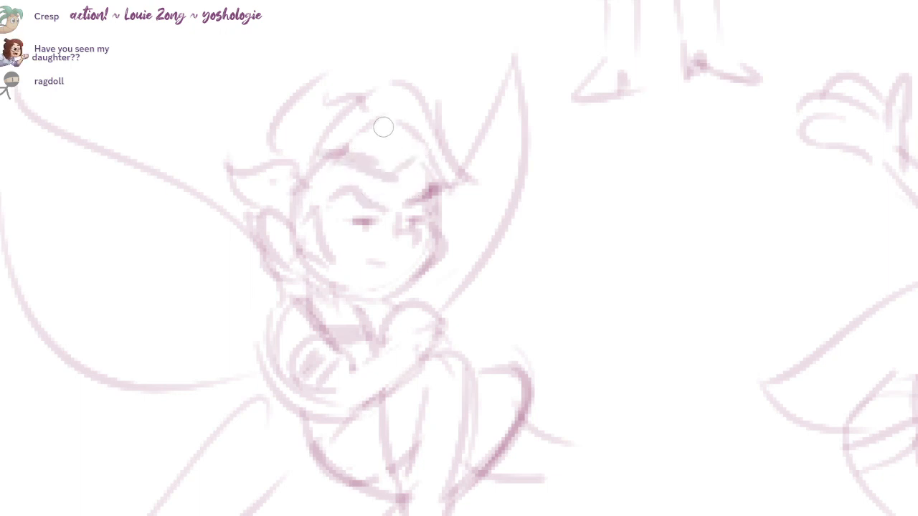
drag(384, 127, 430, 192)
mouse_move(296, 163)
mouse_down()
mouse_move(365, 99)
mouse_move(432, 160)
mouse_up()
drag(373, 122, 407, 144)
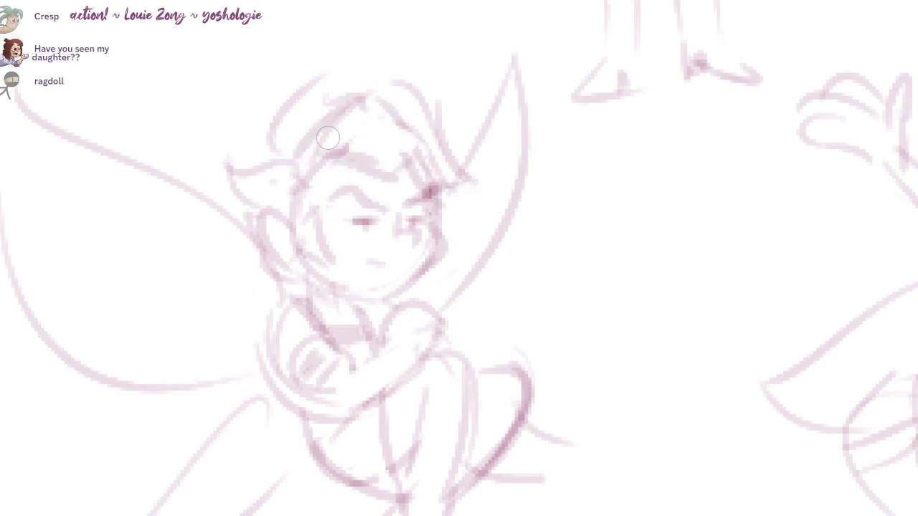
- Sketch the sulking fairy's swept fringe from the crown down to a pointed tip over the far brow
mouse_move(304, 162)
mouse_down()
mouse_move(303, 114)
mouse_move(319, 155)
mouse_up()
drag(367, 94, 453, 179)
mouse_move(414, 125)
mouse_down()
mouse_move(408, 139)
mouse_move(428, 168)
mouse_up()
drag(358, 121, 418, 189)
drag(384, 125, 439, 181)
drag(448, 145, 470, 179)
drag(467, 172, 412, 199)
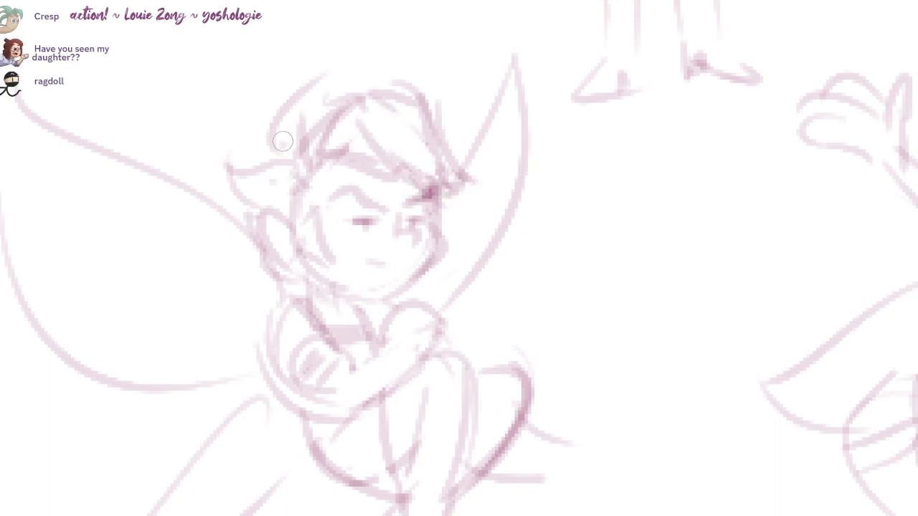
- Reshape the messy crown of the sulking fairy's hair and add spiky tufts behind the ear
mouse_move(279, 149)
mouse_down()
mouse_move(333, 77)
mouse_move(393, 105)
mouse_up()
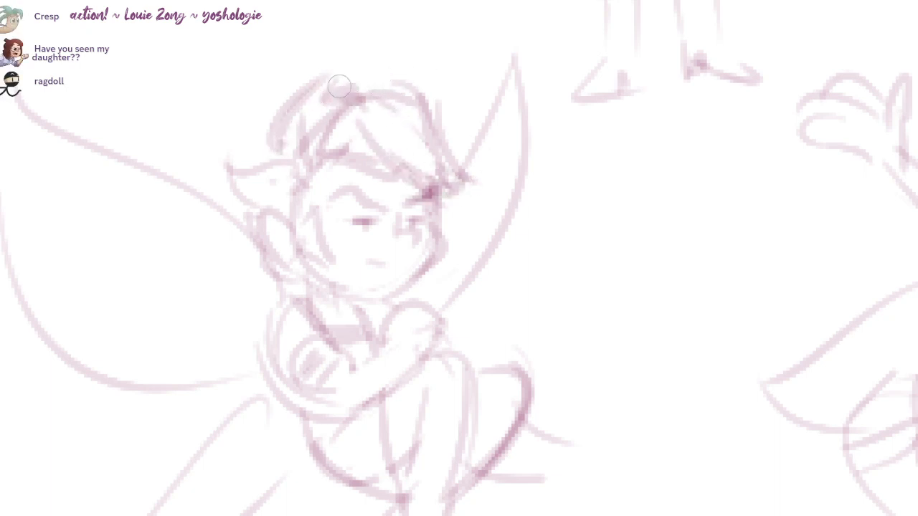
mouse_move(342, 84)
mouse_down()
mouse_move(274, 120)
mouse_move(278, 147)
mouse_move(301, 80)
mouse_up()
mouse_move(294, 135)
mouse_down()
mouse_move(319, 72)
mouse_move(387, 92)
mouse_up()
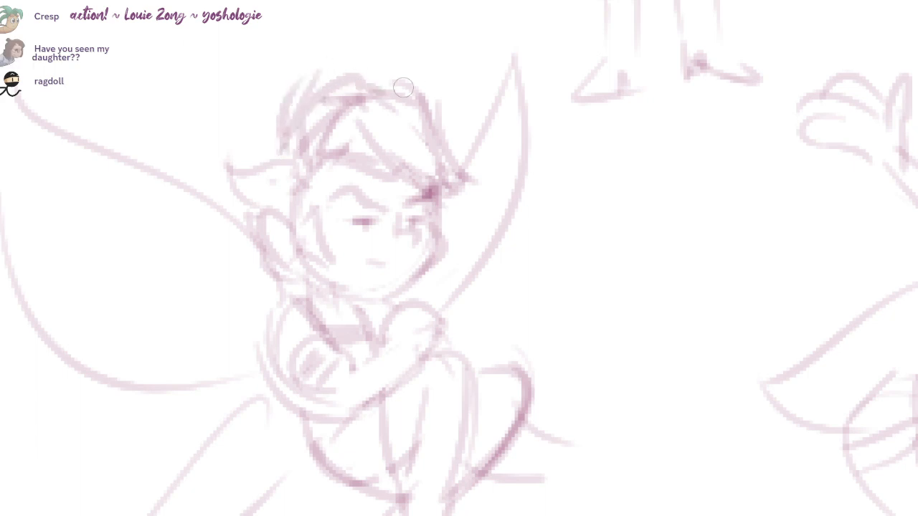
mouse_move(268, 177)
mouse_down()
mouse_move(252, 154)
mouse_move(236, 195)
mouse_move(259, 278)
mouse_up()
drag(838, 262, 805, 218)
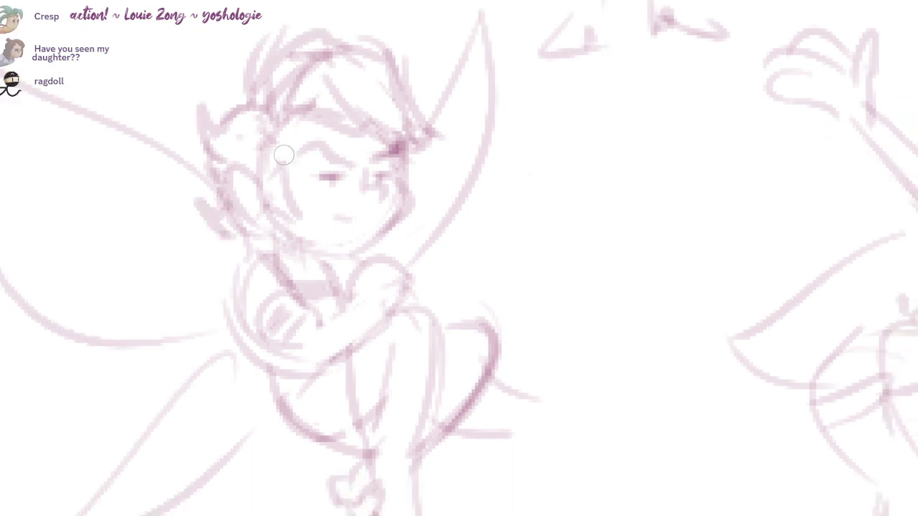
- Redraw the sulking fairy's sideburn and the edge of the cheek in front of the ear
mouse_move(295, 215)
mouse_down()
mouse_move(280, 125)
mouse_move(258, 183)
mouse_up()
drag(279, 137, 277, 154)
drag(277, 121, 274, 155)
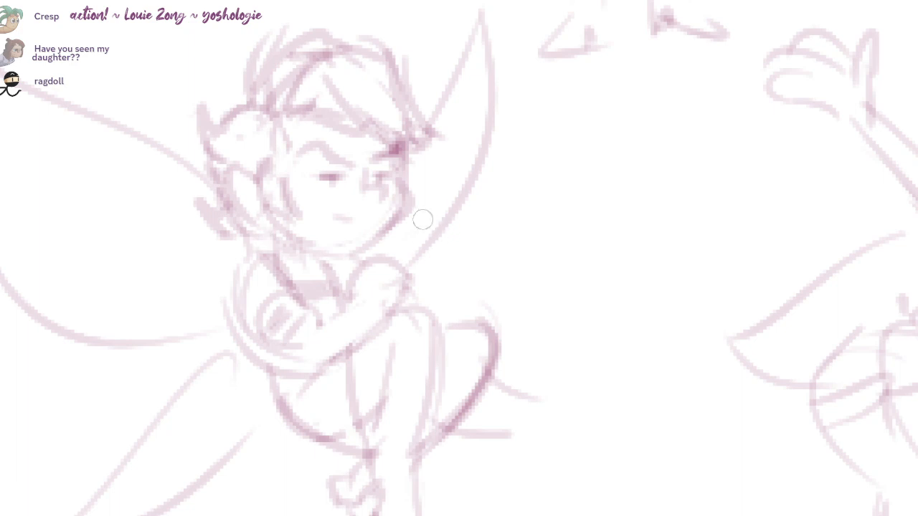
key(ctrl+z)
drag(274, 120, 295, 213)
drag(271, 158, 286, 216)
- Redraw the sulking fairy's rounded shoulder, crossed forearm and the fingers tucked over the arm
drag(804, 218, 804, 180)
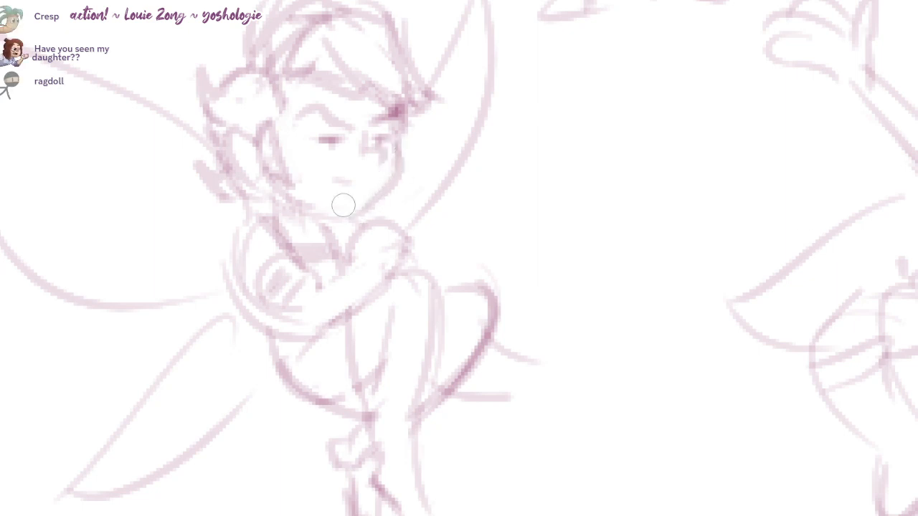
drag(256, 217, 237, 278)
mouse_move(245, 237)
mouse_down()
mouse_move(240, 299)
mouse_move(262, 313)
mouse_up()
mouse_move(228, 273)
mouse_down()
mouse_move(313, 344)
mouse_move(393, 265)
mouse_up()
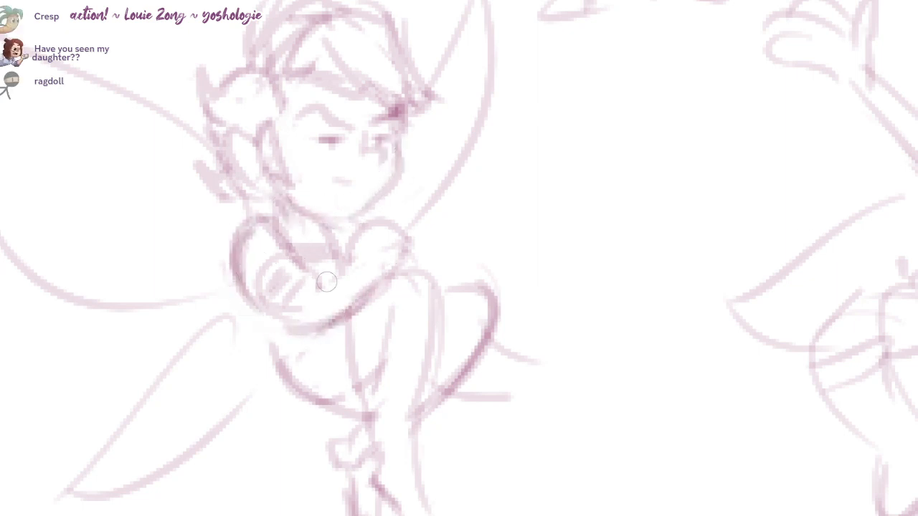
mouse_move(315, 274)
mouse_down()
mouse_move(297, 308)
mouse_move(286, 300)
mouse_up()
mouse_move(286, 265)
mouse_down()
mouse_move(286, 276)
mouse_move(270, 281)
mouse_move(274, 295)
mouse_up()
key(ctrl+minus)
key(ctrl+minus)
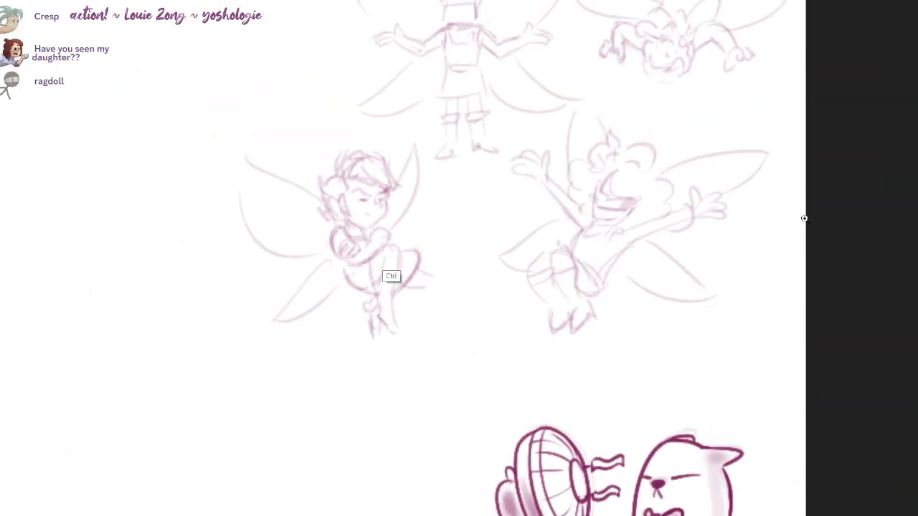
key(ctrl+plus)
mouse_move(414, 242)
mouse_down()
mouse_move(354, 261)
mouse_move(332, 291)
mouse_up()
key(ctrl+z)
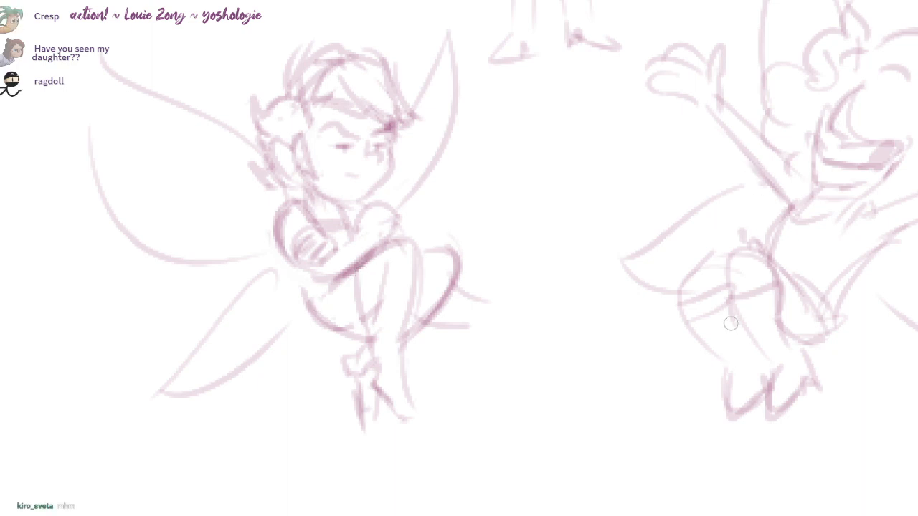
- Redraw the sulking fairy's jawline with a smooth curve from the far cheek to the chin
drag(373, 174, 420, 250)
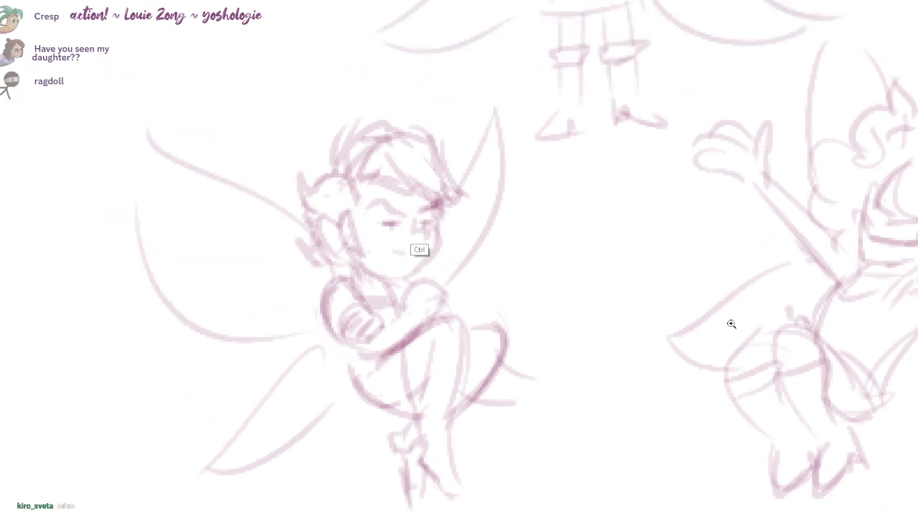
scroll(420, 250, up, 1)
mouse_move(454, 209)
mouse_down()
mouse_move(436, 273)
mouse_move(418, 275)
mouse_up()
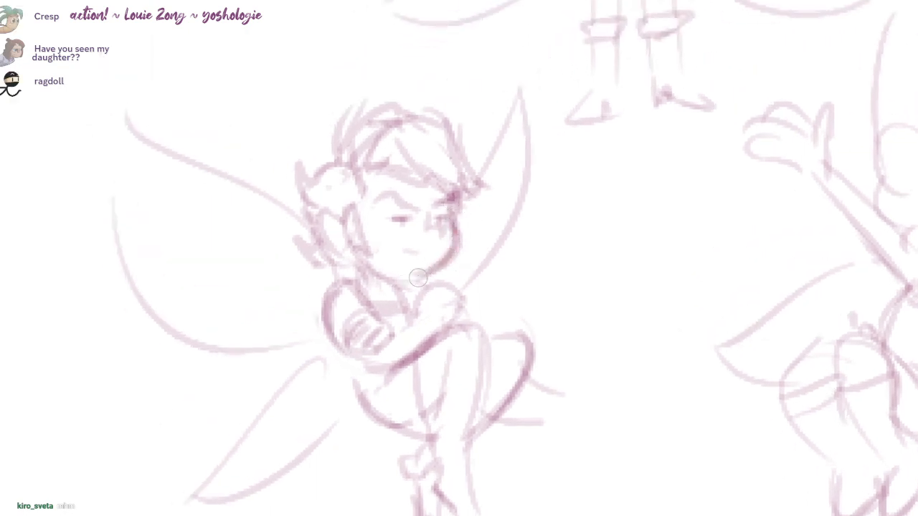
key(ctrl+z)
mouse_move(459, 237)
mouse_down()
mouse_move(395, 282)
mouse_move(423, 272)
mouse_up()
key(ctrl+z)
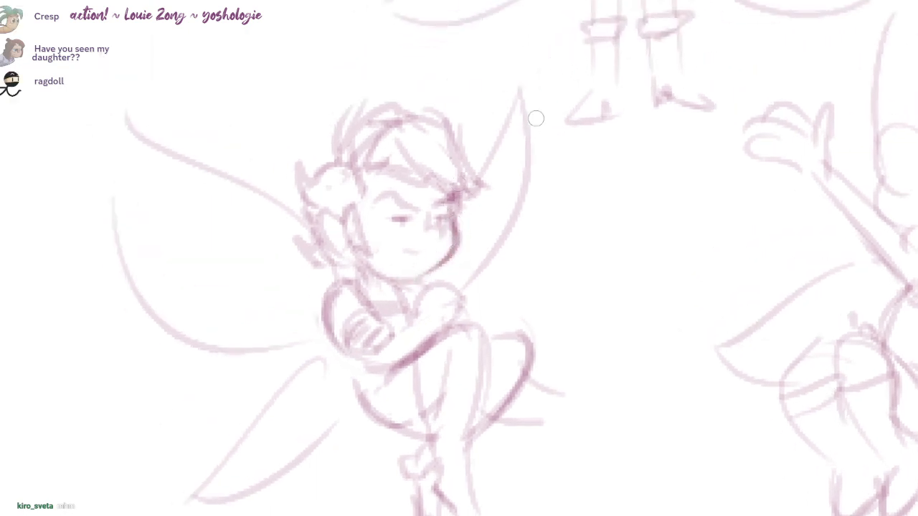
- Select the sulking fairy's face and hair with a freehand selection, nudge it slightly left and down, and deselect
key(l)
mouse_move(478, 142)
mouse_down()
mouse_move(396, 279)
mouse_move(491, 101)
mouse_up()
key(Left)
key(Left)
key(Down)
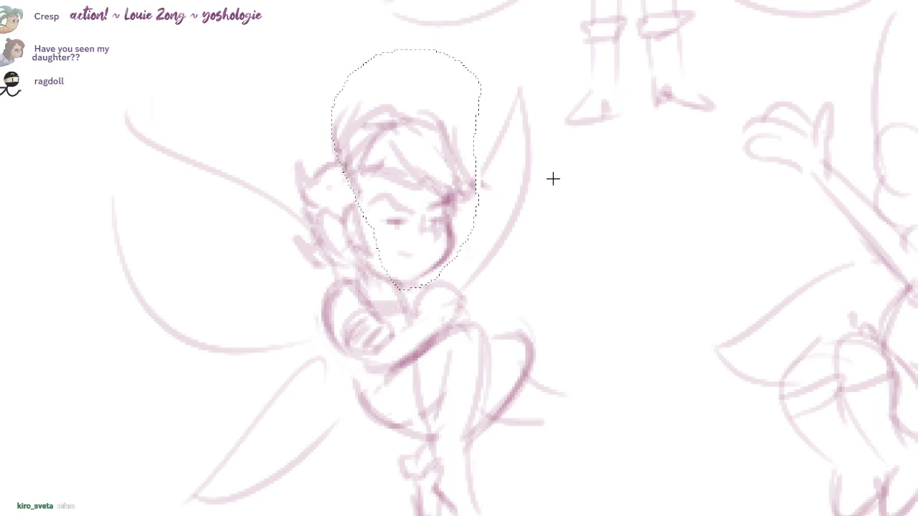
key(ctrl+d)
- Repair the pointed tip of the sulking fairy's fringe and redraw the far crossed arm above the knee
key(b)
drag(470, 168, 469, 188)
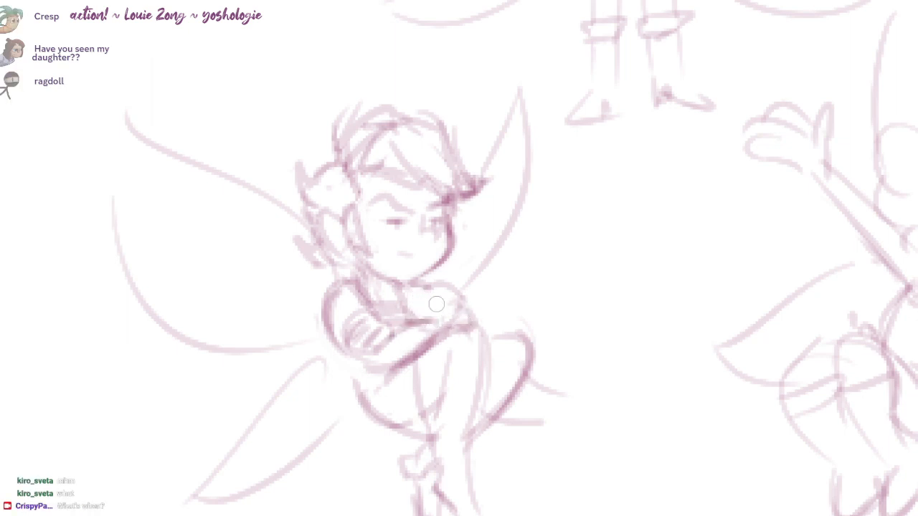
mouse_move(417, 317)
mouse_down()
mouse_move(431, 288)
mouse_move(467, 305)
mouse_up()
mouse_move(452, 327)
mouse_down()
mouse_move(463, 291)
mouse_move(407, 211)
mouse_up()
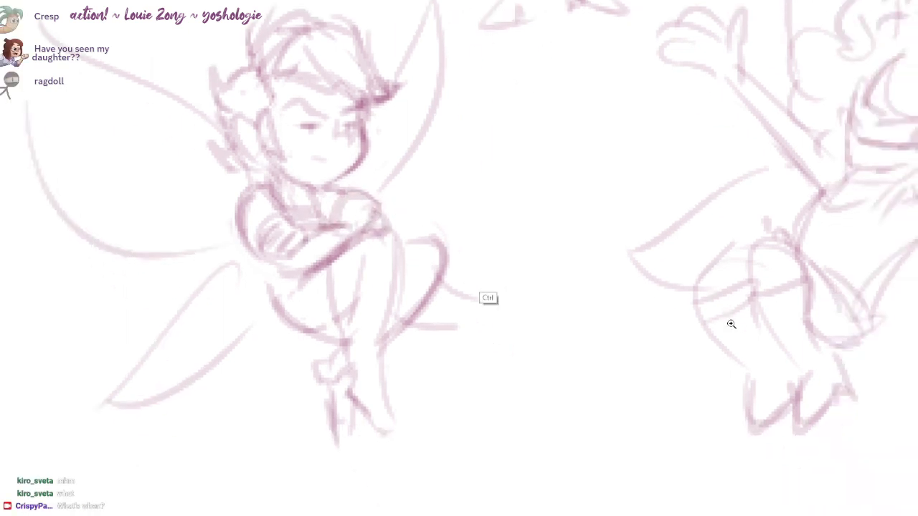
- Strengthen the sulking fairy's front knee and shin outline and the dark gap between the crossed legs
drag(731, 324, 645, 311)
drag(415, 242, 407, 325)
drag(364, 268, 381, 325)
drag(378, 326, 349, 310)
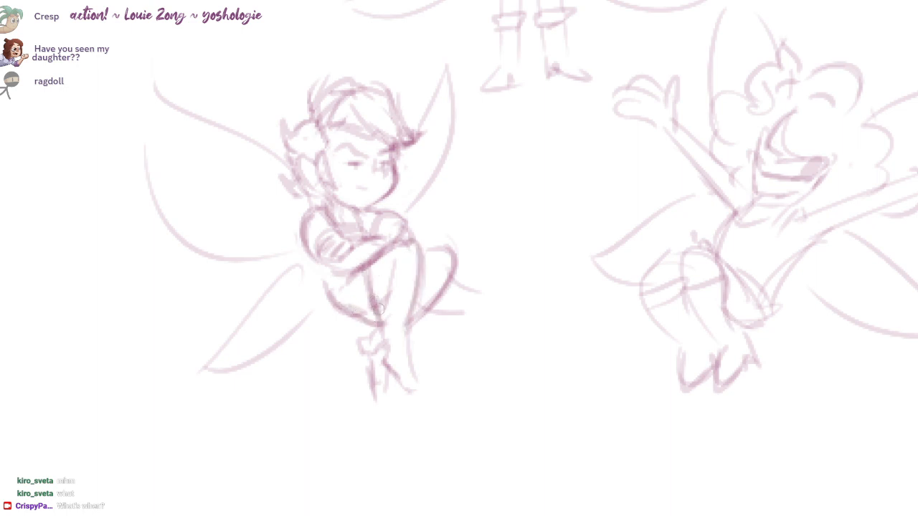
drag(393, 281, 381, 311)
- Redraw the rounded top of the laughing fairy's bent knee nearest the sulking fairy
drag(731, 324, 624, 348)
mouse_move(563, 293)
mouse_down()
mouse_move(549, 285)
mouse_move(560, 275)
mouse_move(522, 303)
mouse_up()
drag(732, 324, 588, 434)
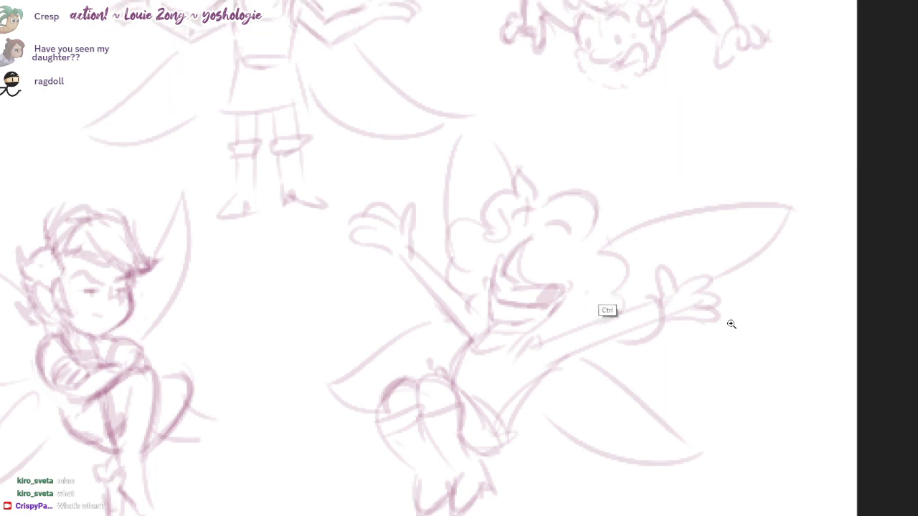
- Redraw both contours of the laughing fairy's arm stretched away from the sulking fairy and erase the curve around its wrist
drag(731, 324, 707, 317)
drag(539, 346, 563, 345)
drag(506, 376, 650, 300)
key(ctrl+z)
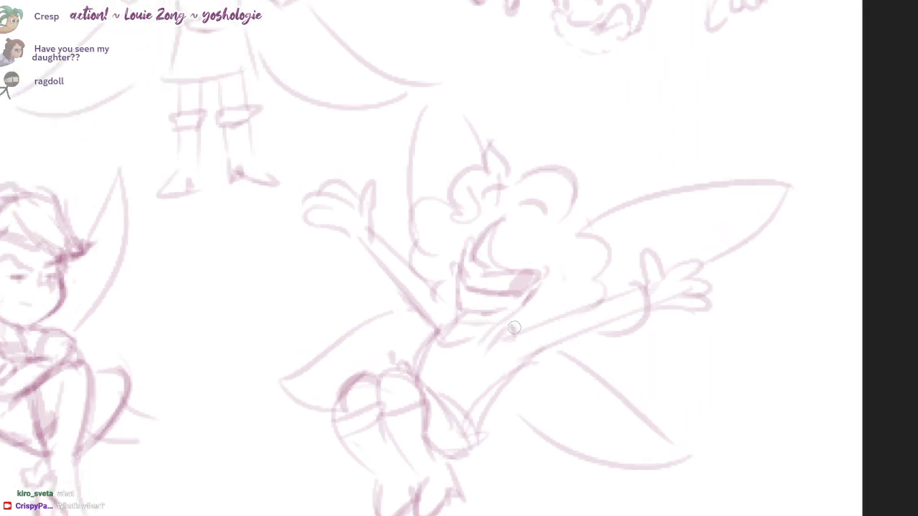
drag(567, 307, 644, 286)
drag(632, 311, 514, 361)
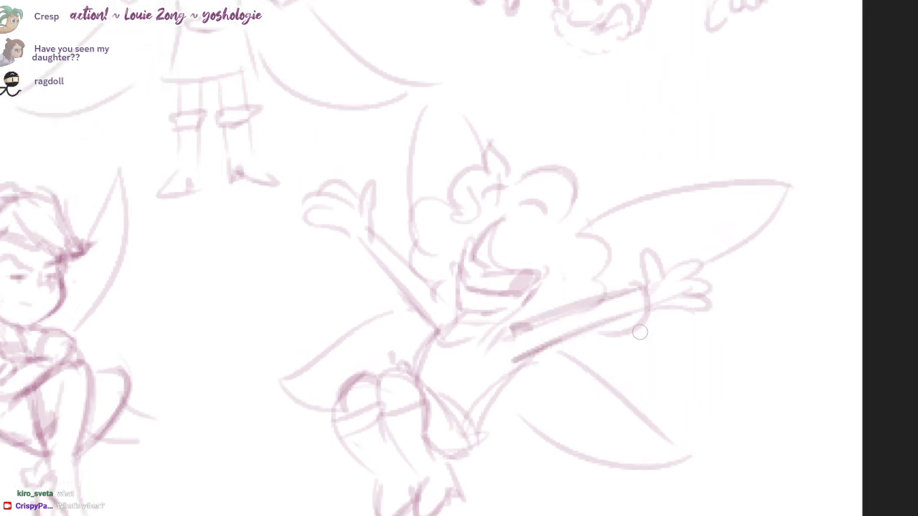
drag(639, 332, 681, 309)
drag(541, 376, 571, 360)
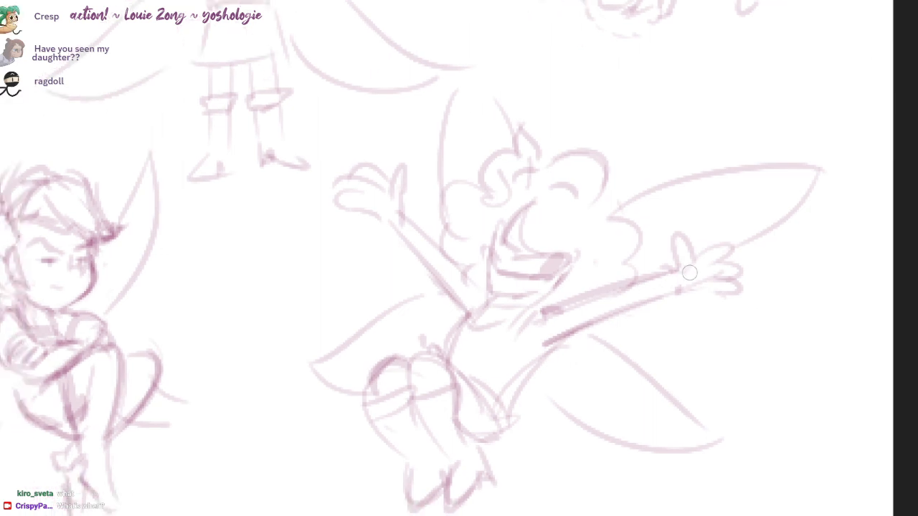
- Redraw the open hand of the laughing fairy's cleaned arm with a raised thumb, spread fingers and lower palm edge
mouse_move(690, 273)
mouse_down()
mouse_move(710, 278)
mouse_move(693, 251)
mouse_move(703, 261)
mouse_up()
drag(703, 258, 751, 254)
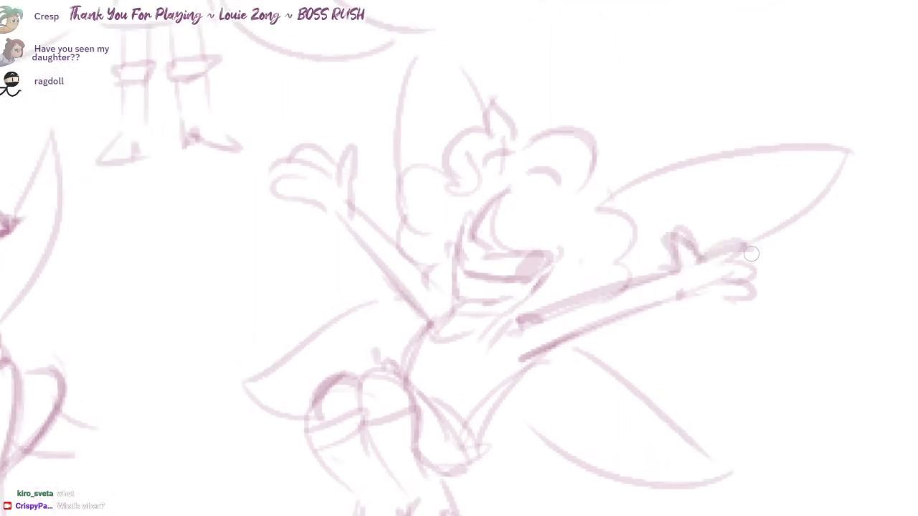
mouse_move(706, 272)
mouse_down()
mouse_move(764, 269)
mouse_move(747, 294)
mouse_up()
mouse_move(706, 293)
mouse_down()
mouse_move(729, 298)
mouse_move(667, 291)
mouse_up()
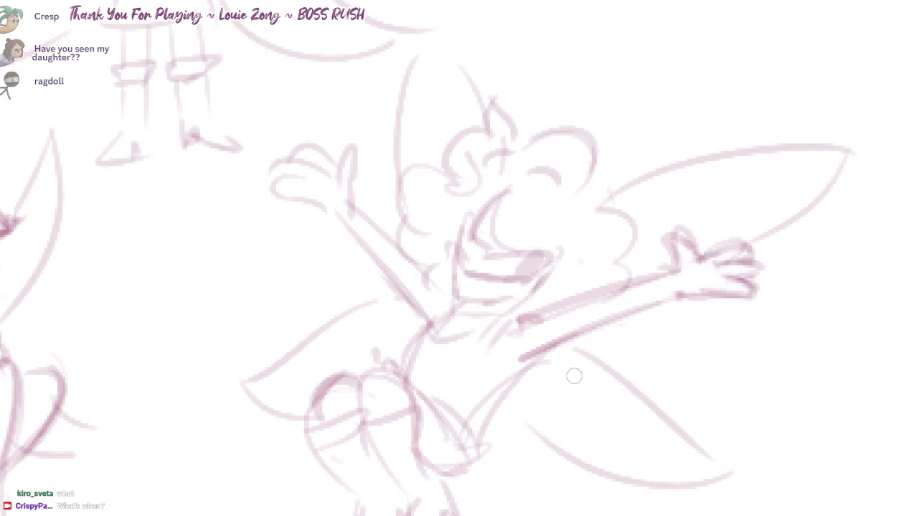
- Redraw the laughing fairy's open hand nearest the sulking fairy, with a raised thumb and fanned fingers, and strengthen both contours of that arm
drag(575, 376, 664, 395)
mouse_move(440, 205)
mouse_down()
mouse_move(442, 171)
mouse_move(422, 194)
mouse_move(401, 158)
mouse_move(369, 208)
mouse_up()
mouse_move(419, 238)
mouse_down()
mouse_move(404, 226)
mouse_move(358, 223)
mouse_up()
mouse_move(358, 223)
mouse_down()
mouse_move(373, 208)
mouse_move(402, 212)
mouse_move(407, 190)
mouse_up()
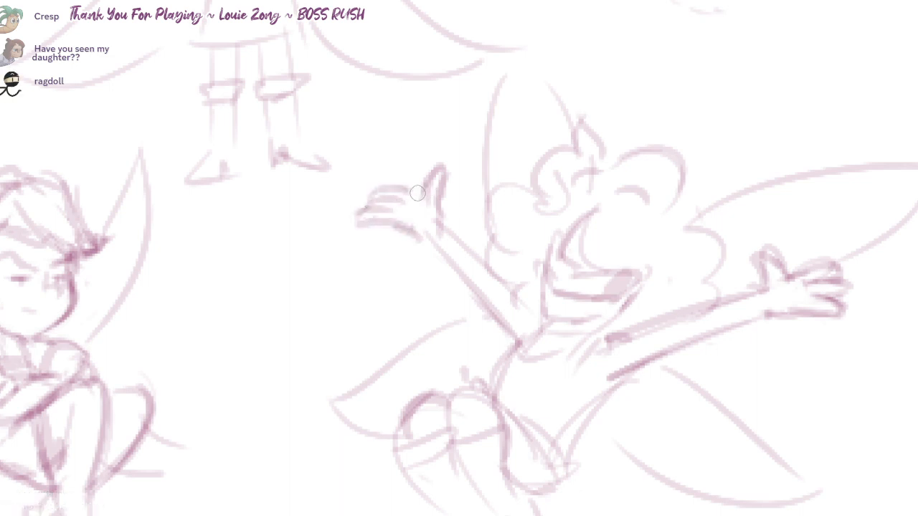
drag(731, 322, 714, 296)
mouse_move(422, 177)
mouse_down()
mouse_move(425, 197)
mouse_move(411, 212)
mouse_move(412, 204)
mouse_move(459, 233)
mouse_up()
drag(404, 210, 495, 312)
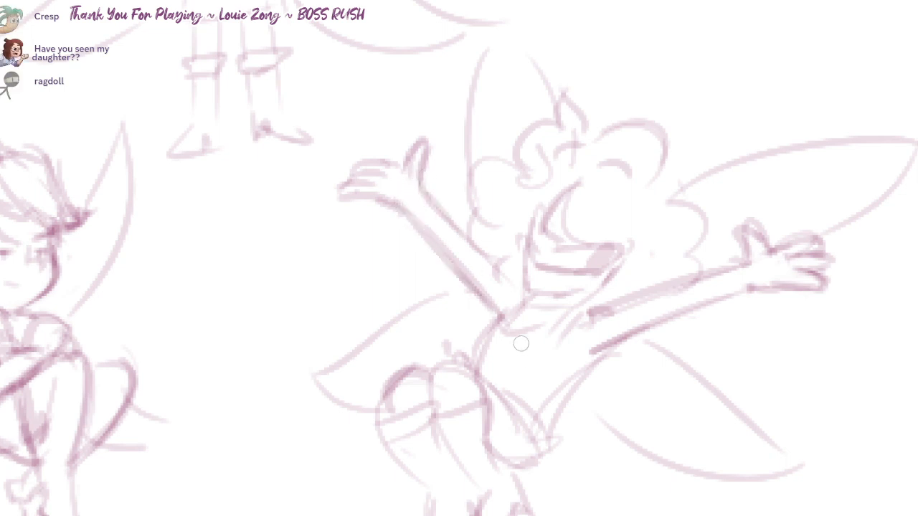
- Sketch loose curls of the laughing fairy's hair in front of the near shoulder and below the opposite arm, plus a collar under the chin
drag(500, 242, 486, 262)
drag(466, 246, 504, 320)
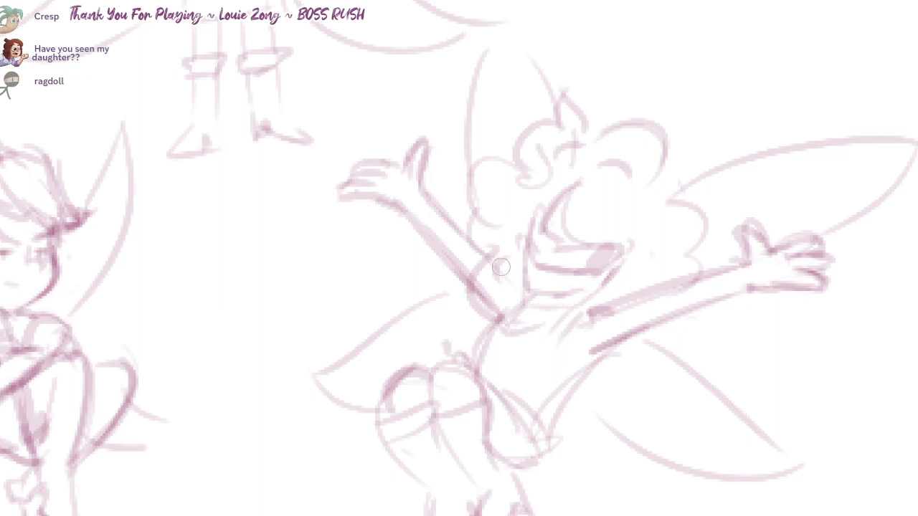
drag(501, 266, 474, 303)
drag(593, 295, 596, 321)
mouse_move(731, 323)
mouse_down()
mouse_move(706, 288)
mouse_move(680, 316)
mouse_up()
mouse_move(693, 322)
mouse_down()
mouse_move(638, 327)
mouse_move(619, 309)
mouse_up()
drag(758, 366, 730, 323)
drag(673, 286, 541, 333)
drag(787, 238, 730, 323)
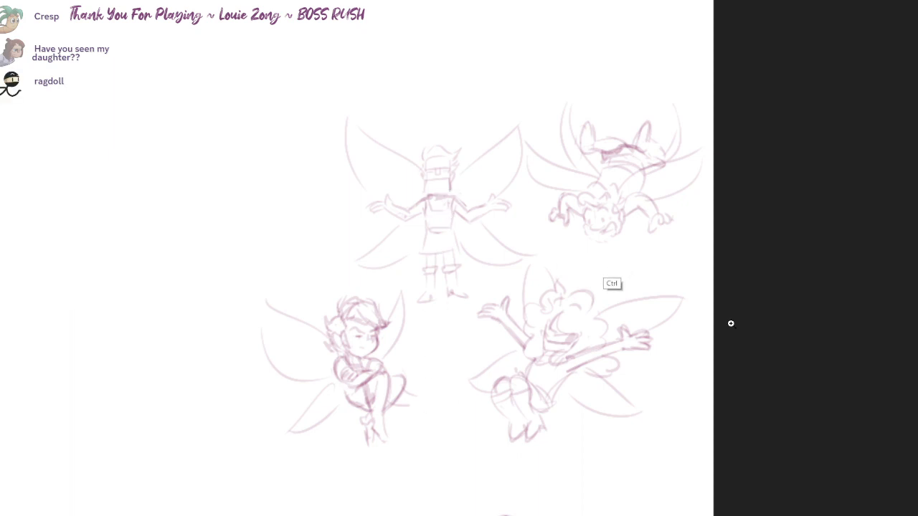
- Lasso the sulking fairy's head and scale it down slightly towards the neck
drag(604, 276, 631, 276)
drag(706, 336, 730, 323)
scroll(731, 323, up, 3)
key(l)
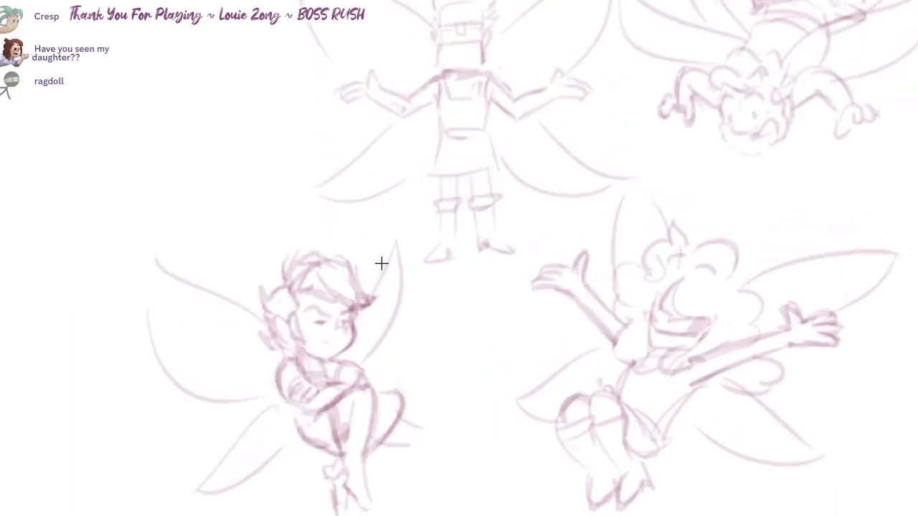
drag(366, 269, 373, 325)
drag(260, 319, 358, 237)
key(ctrl+t)
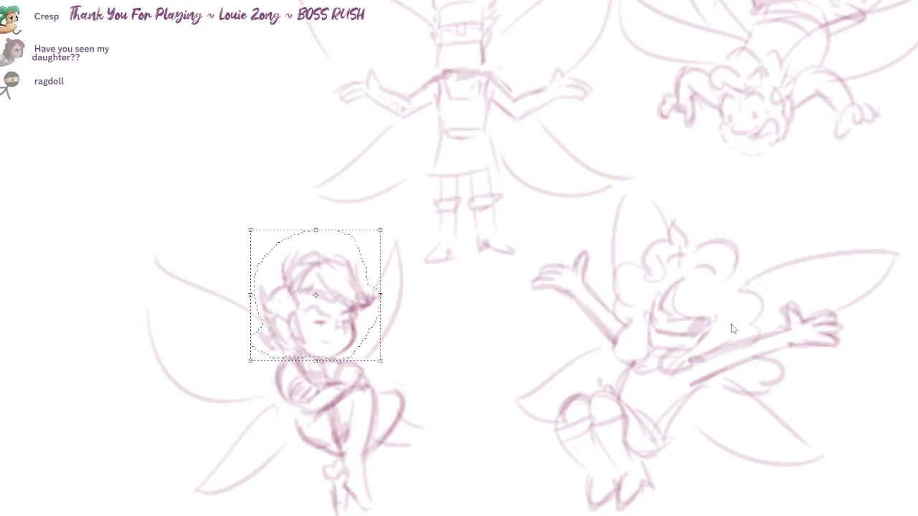
drag(315, 296, 317, 356)
drag(380, 230, 374, 242)
key(Return)
key(ctrl+d)
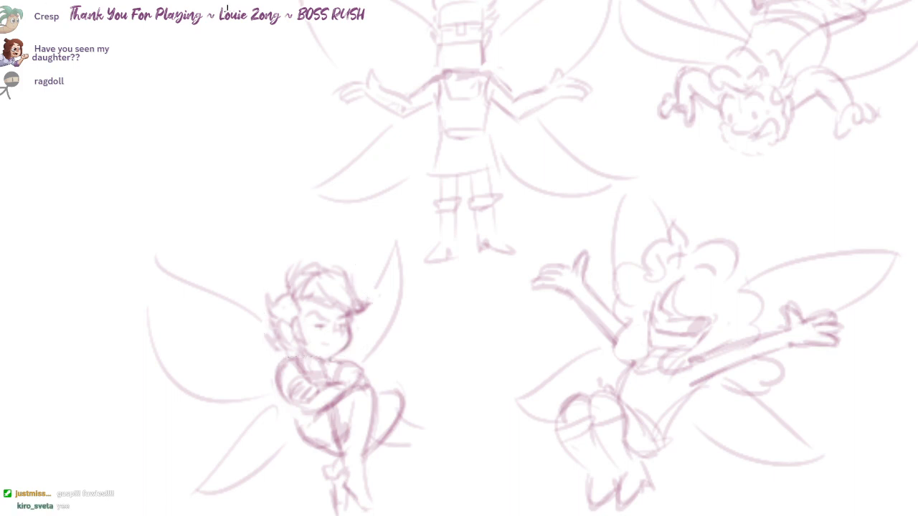
- Lasso the laughing fairy's head and hair and scale them down slightly towards the chin
scroll(730, 323, up, 3)
scroll(731, 323, down, 3)
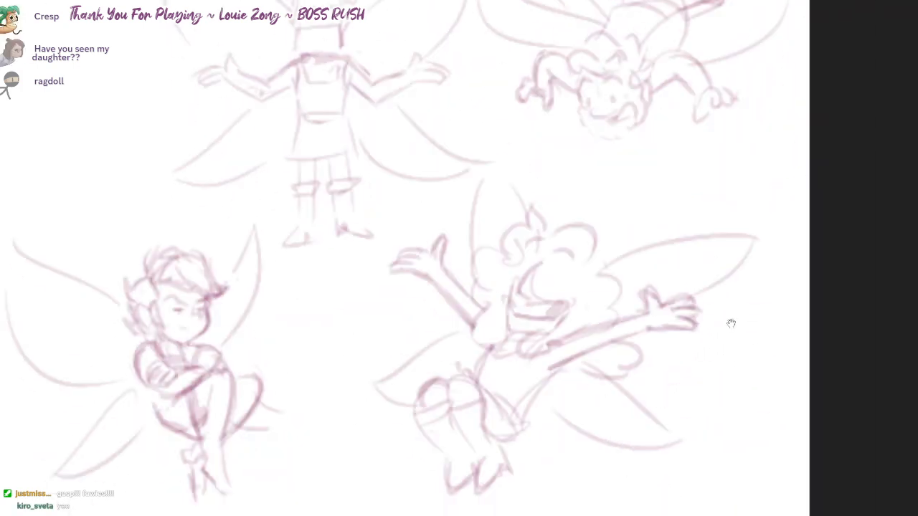
scroll(730, 323, up, 1)
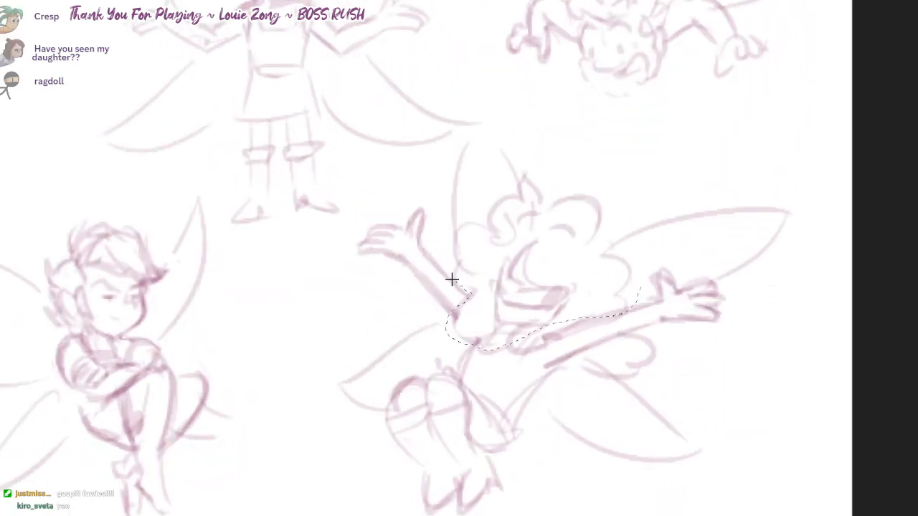
mouse_move(452, 279)
mouse_down()
mouse_move(476, 207)
mouse_move(516, 187)
mouse_up()
mouse_move(618, 180)
mouse_down()
mouse_move(610, 243)
mouse_move(658, 254)
mouse_up()
key(ctrl+t)
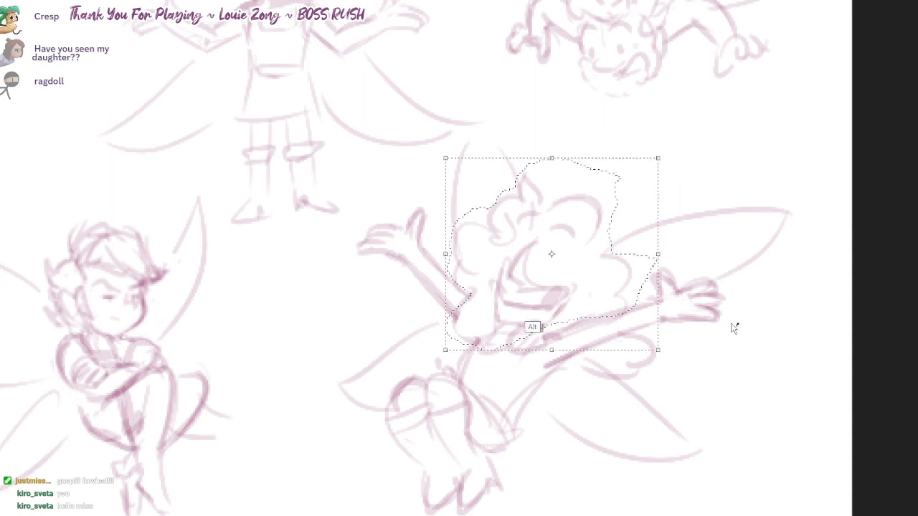
alt+click(545, 264)
alt+click(520, 313)
drag(657, 158, 641, 176)
key(Return)
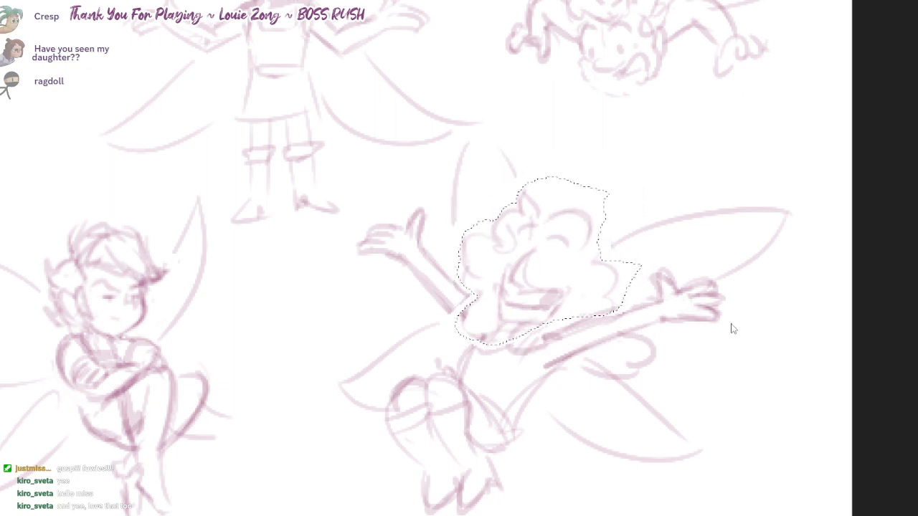
key(ctrl+d)
- Redraw the contours of both of the laughing fairy's arms where they meet the rescaled head and hair
drag(444, 303, 462, 324)
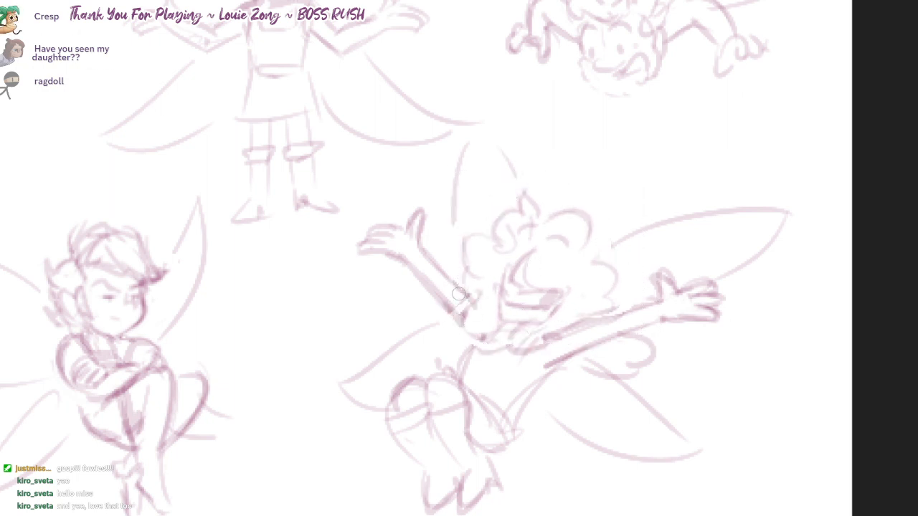
drag(472, 291, 468, 328)
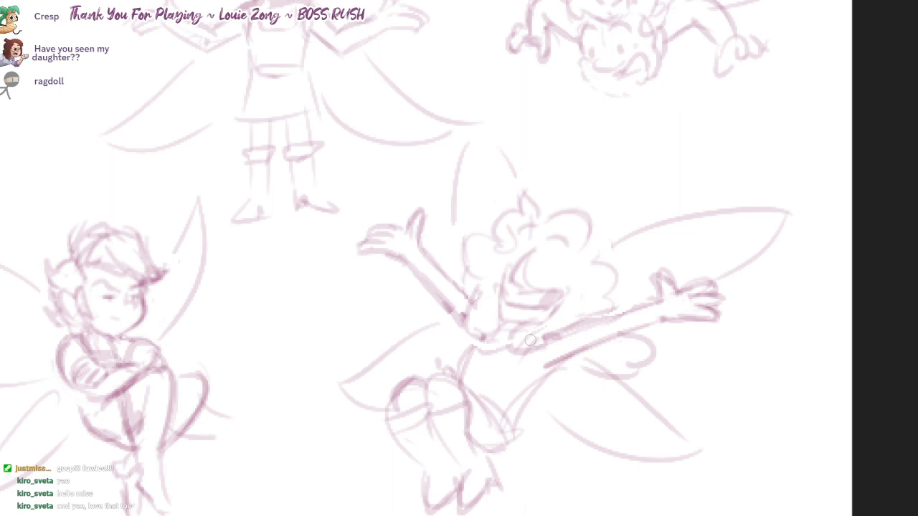
drag(526, 347, 643, 304)
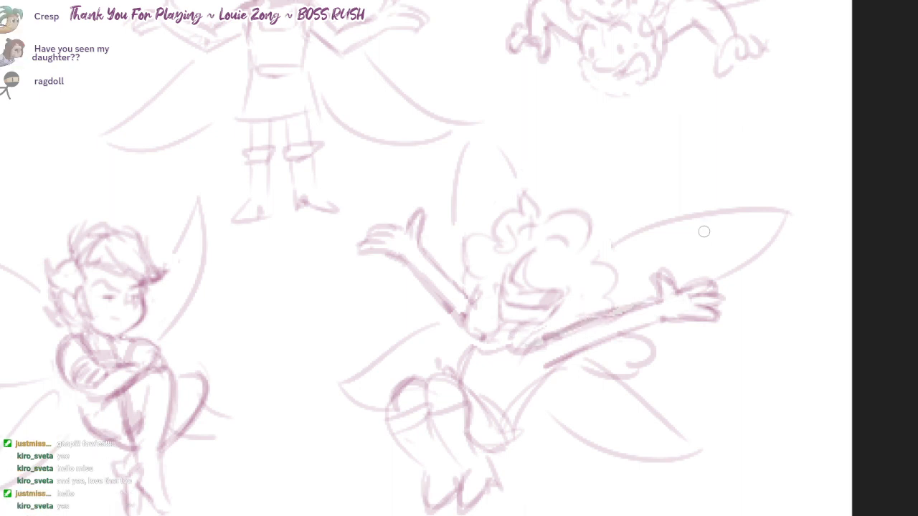
- Redraw the laughing fairy's upper wing outlines so they connect to the rescaled head, bringing the near wing to a pointed tip
mouse_move(731, 324)
mouse_down()
mouse_move(657, 314)
mouse_move(696, 351)
mouse_up()
mouse_move(443, 159)
mouse_down()
mouse_move(474, 232)
mouse_move(416, 287)
mouse_up()
scroll(731, 323, down, 3)
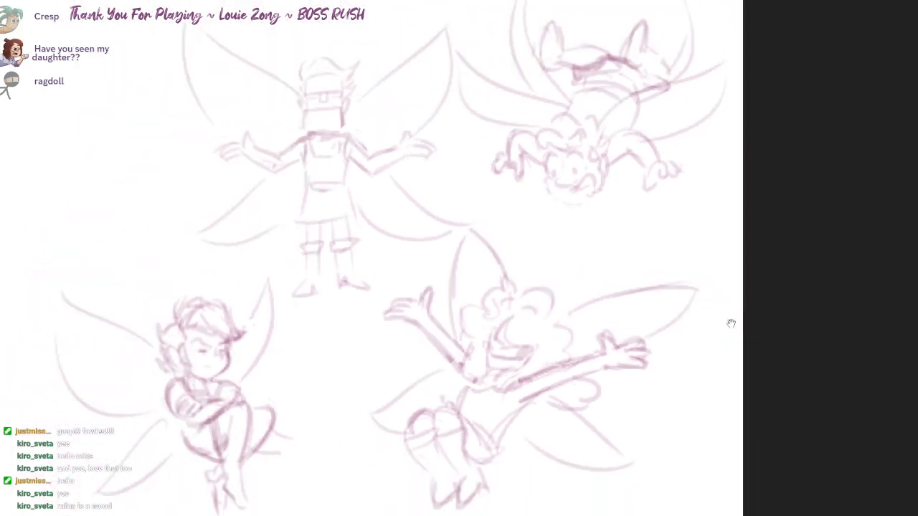
drag(731, 324, 727, 359)
drag(587, 420, 731, 323)
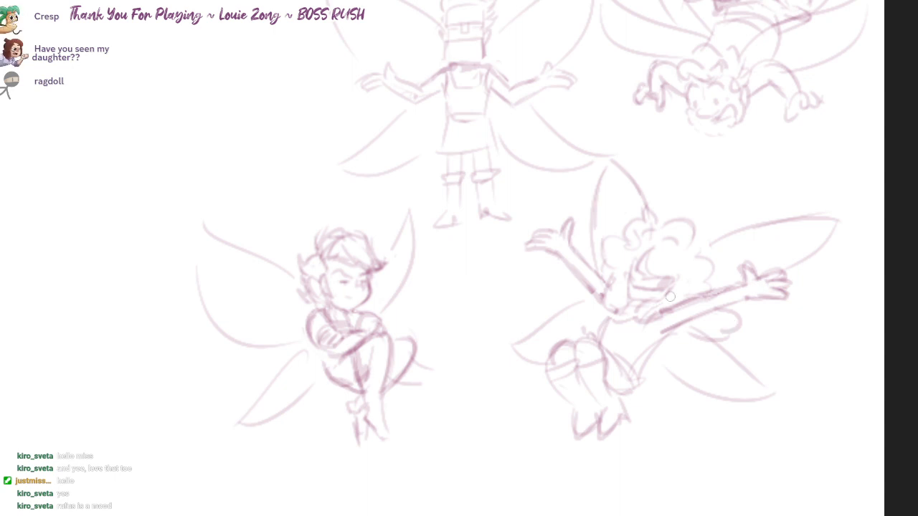
- Refine the laughing fairy's shoulder and the neckline beneath the chin, and clean up the outline of the knee nearest the sulking fairy
drag(837, 368, 729, 321)
drag(605, 256, 625, 248)
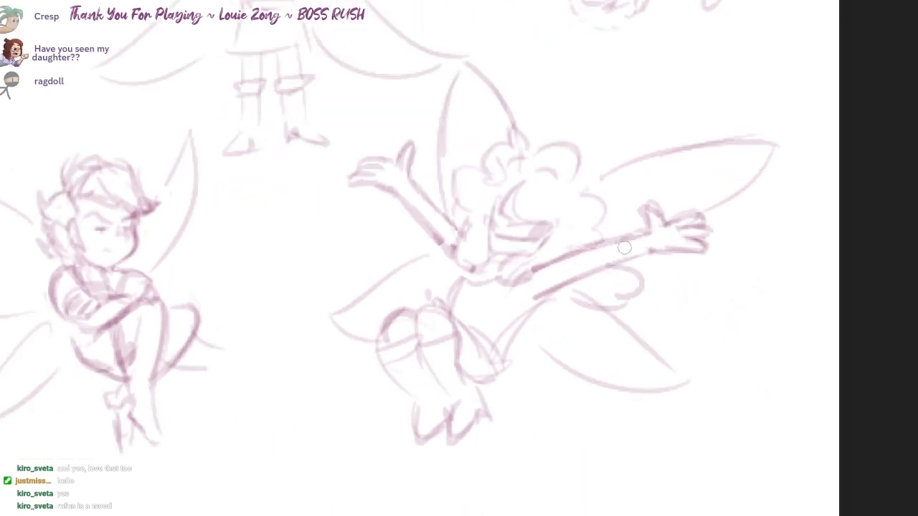
drag(532, 268, 529, 290)
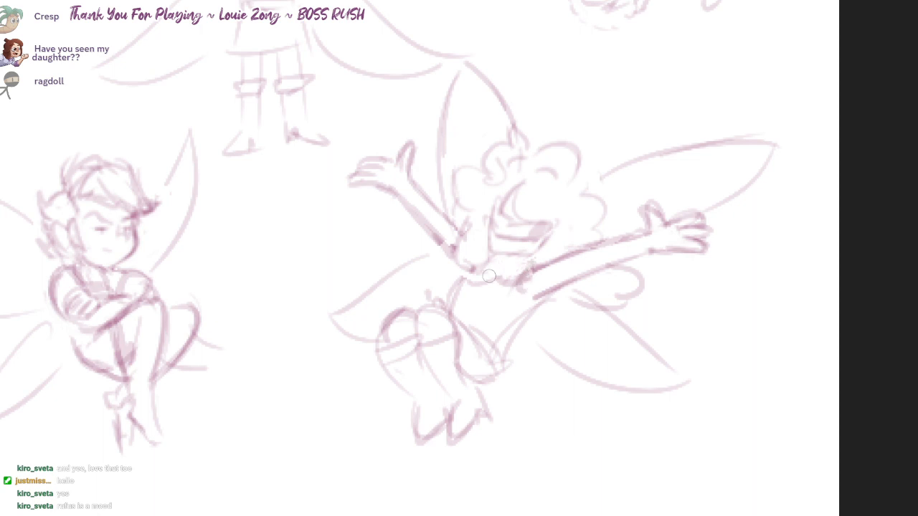
mouse_move(498, 276)
mouse_down()
mouse_move(485, 284)
mouse_move(534, 261)
mouse_up()
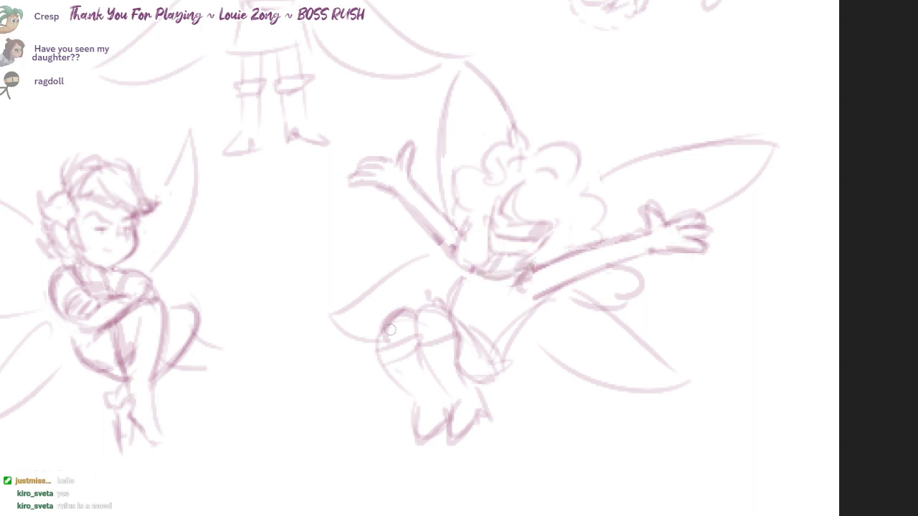
mouse_move(398, 313)
mouse_down()
mouse_move(379, 334)
mouse_move(384, 355)
mouse_up()
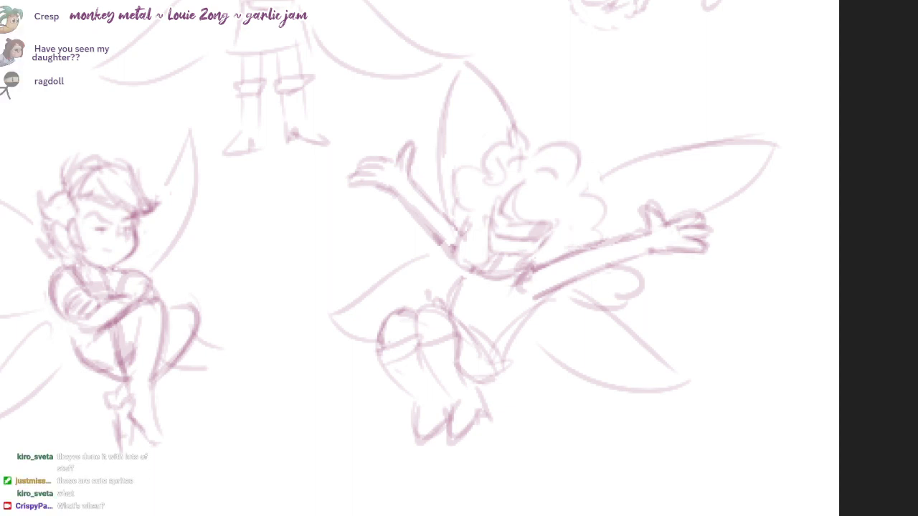
- Switch to the browser and examine Ana's radar chart up close in the Overwatch character-tool image
drag(514, 0, 454, 0)
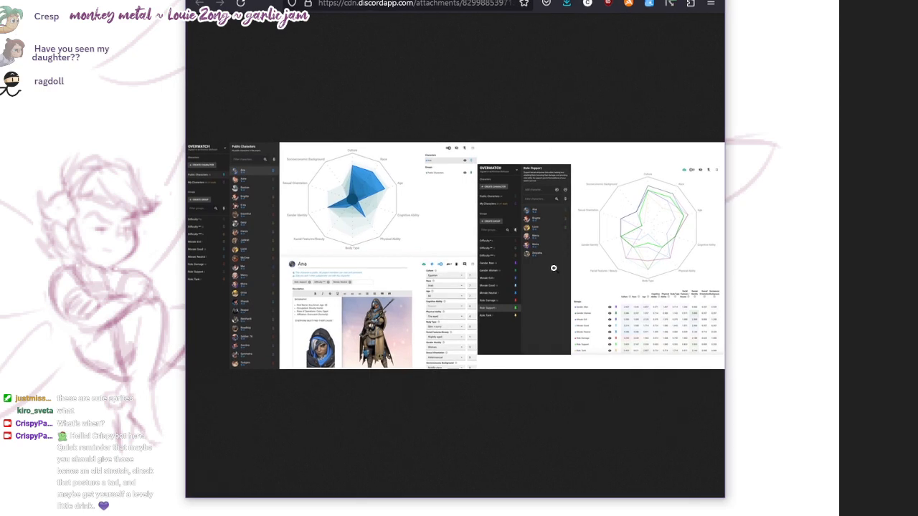
click(400, 219)
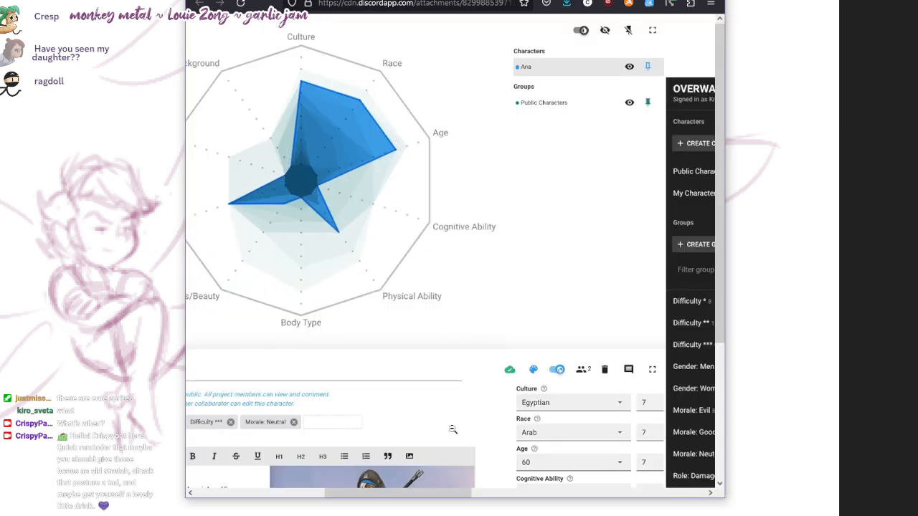
click(458, 366)
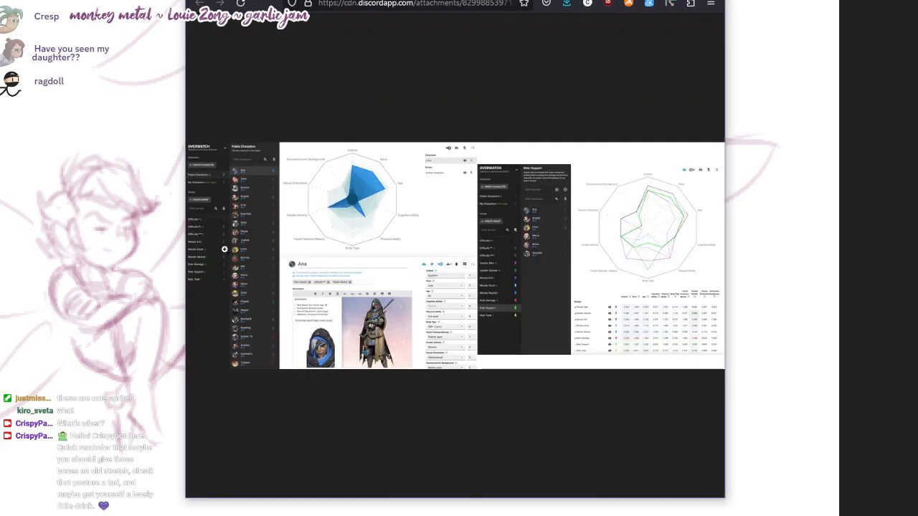
click(334, 237)
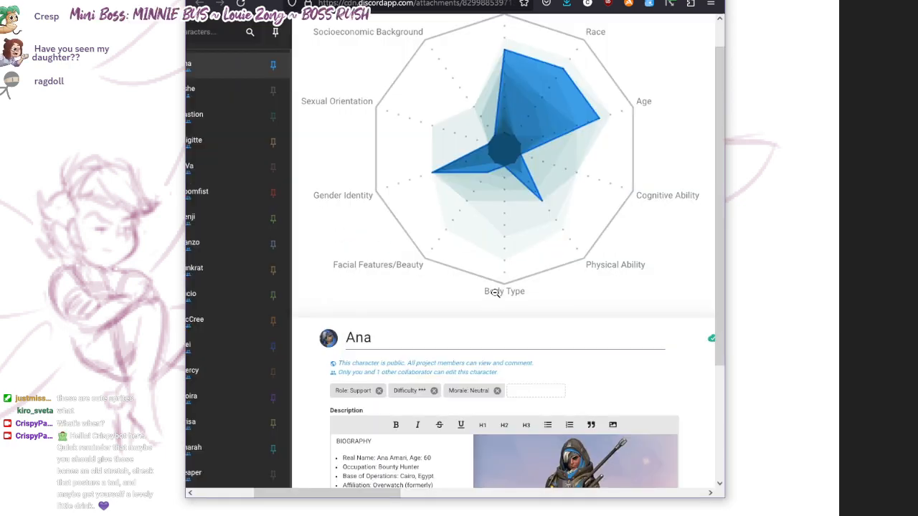
scroll(492, 293, up, 1)
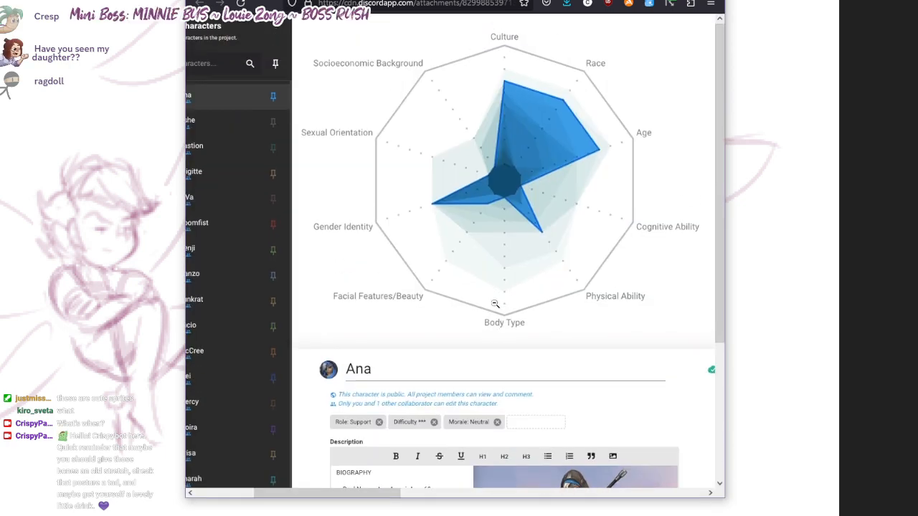
drag(380, 494, 404, 494)
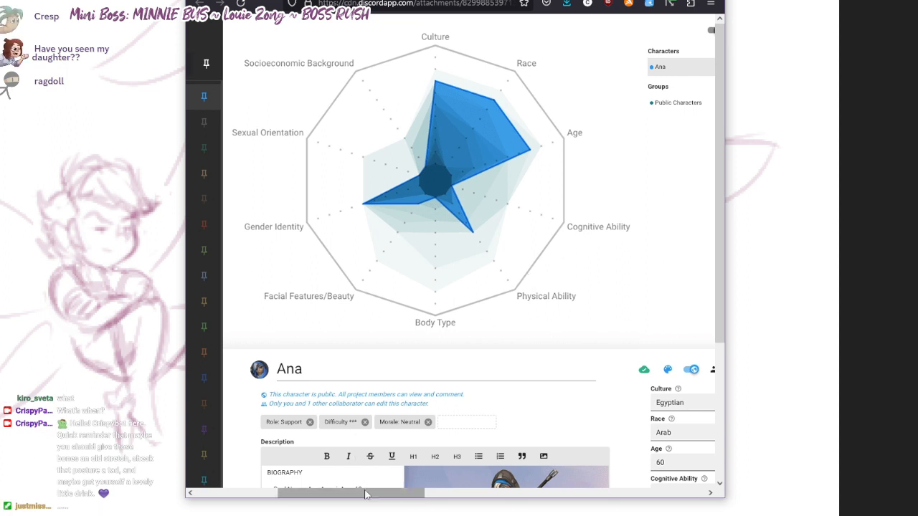
drag(364, 493, 373, 494)
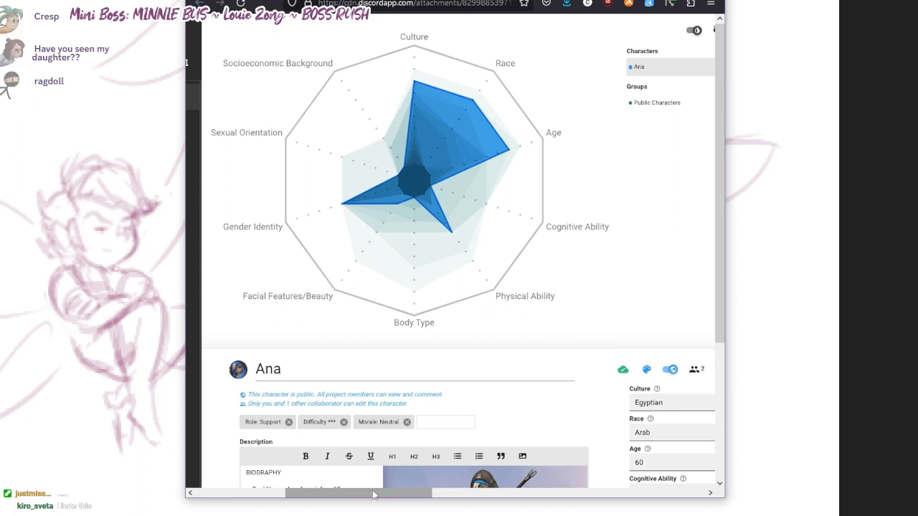
drag(373, 495, 365, 493)
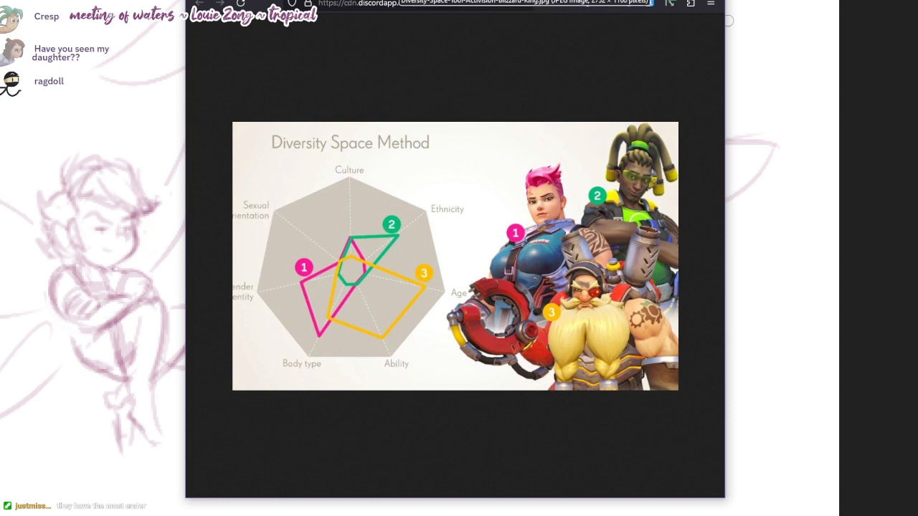
- Return to the Overwatch character-tool image and read Ana's description, attribute scores and the list of groups
click(398, 1)
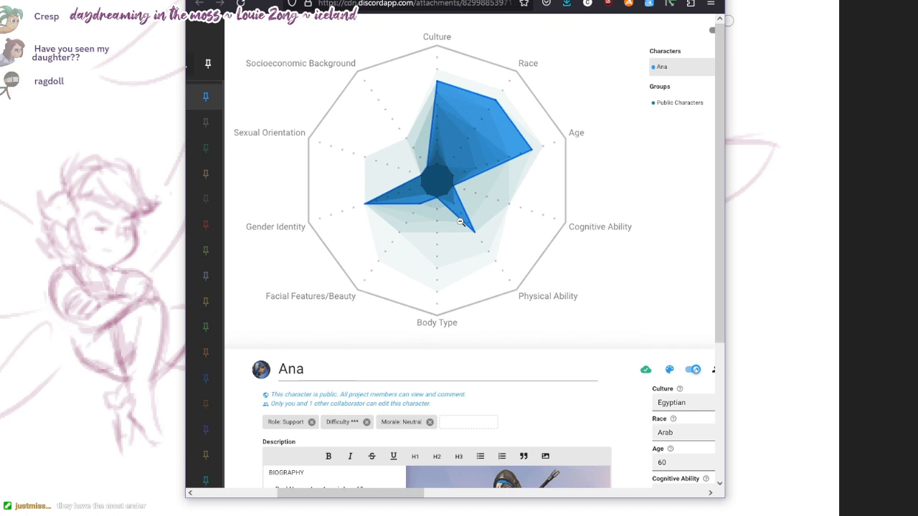
scroll(480, 286, down, 3)
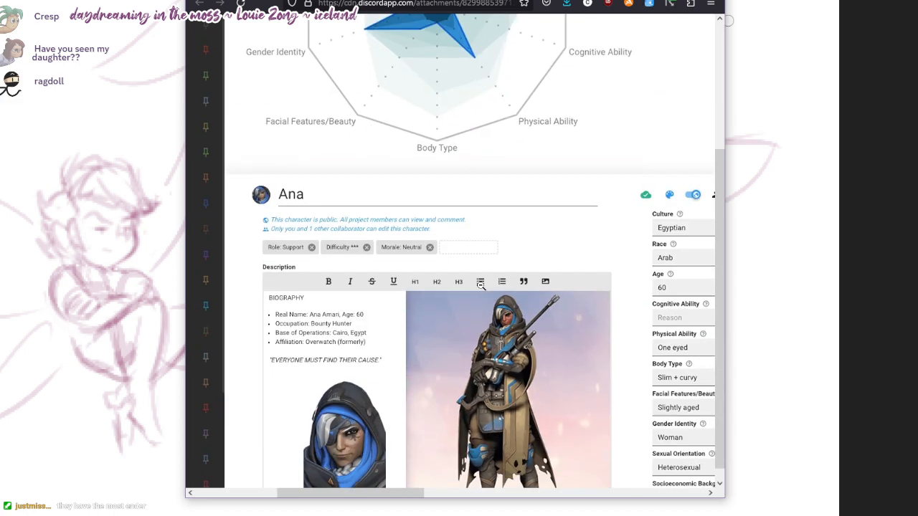
scroll(480, 285, down, 1)
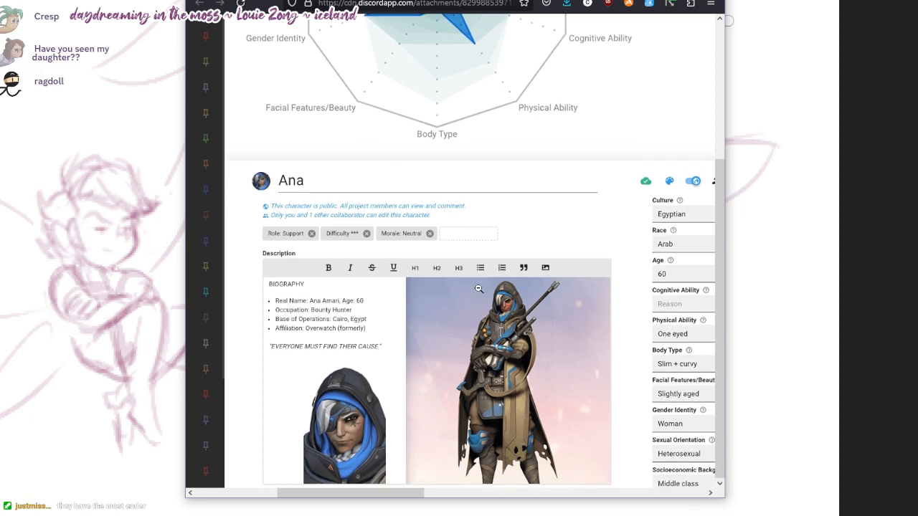
drag(420, 494, 504, 493)
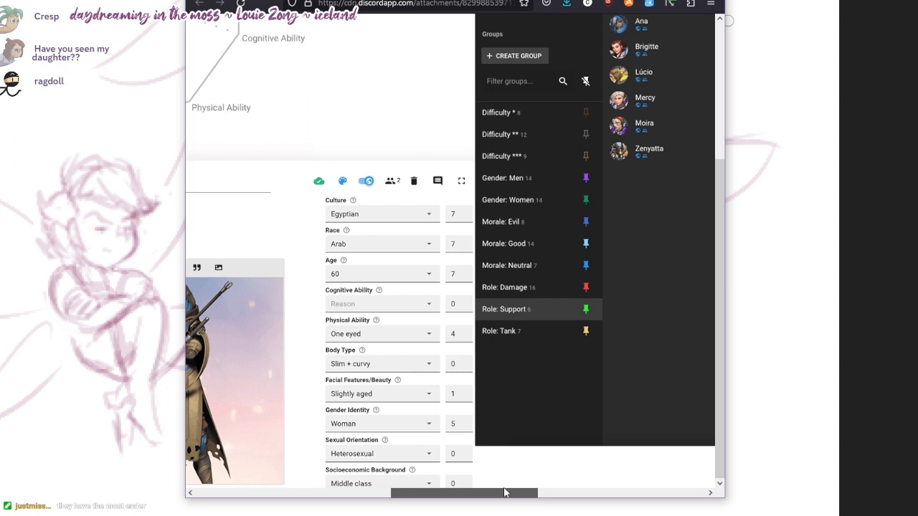
drag(504, 493, 469, 469)
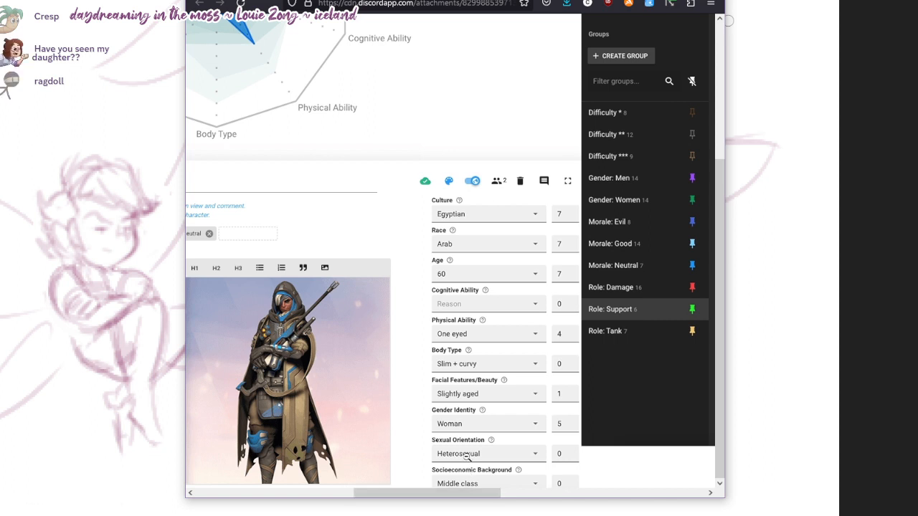
scroll(465, 457, up, 1)
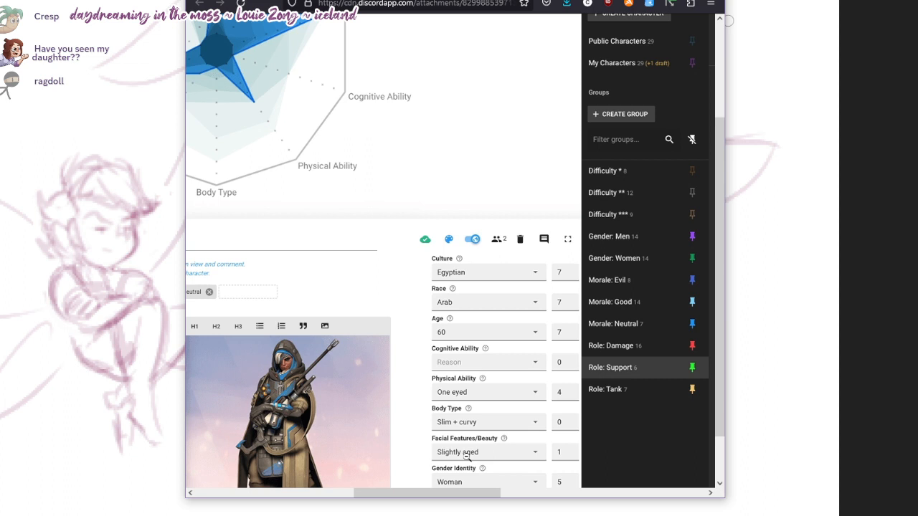
scroll(466, 456, down, 1)
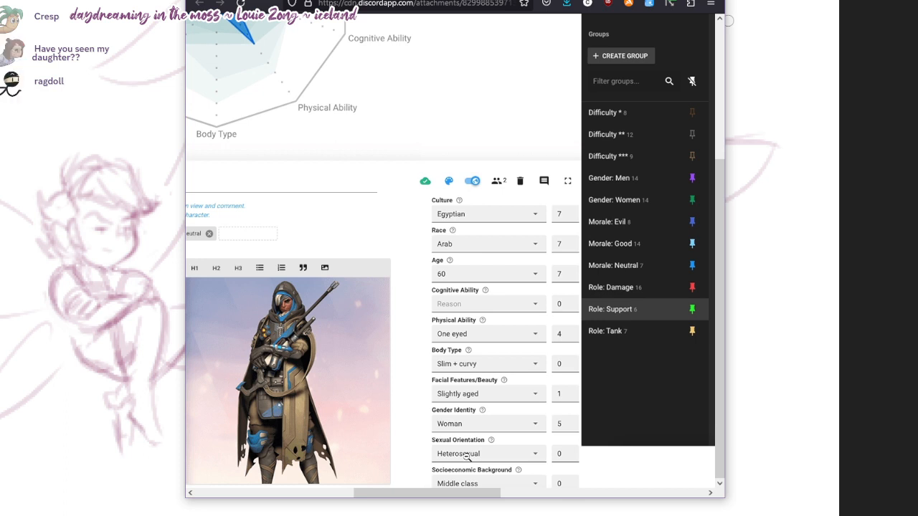
- Examine Ana's radar chart, attribute scores, biography and the character groups in the Overwatch character-tool image, then return to the drawing
scroll(465, 456, up, 3)
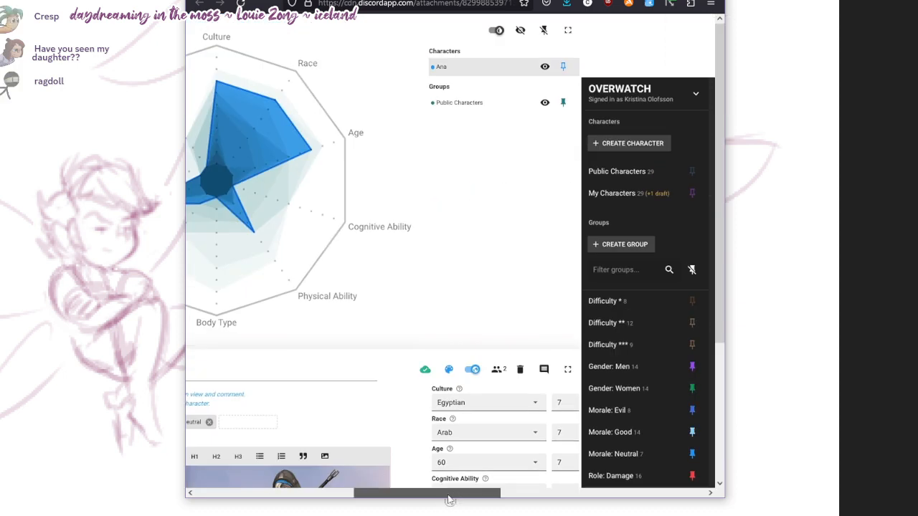
drag(449, 500, 380, 493)
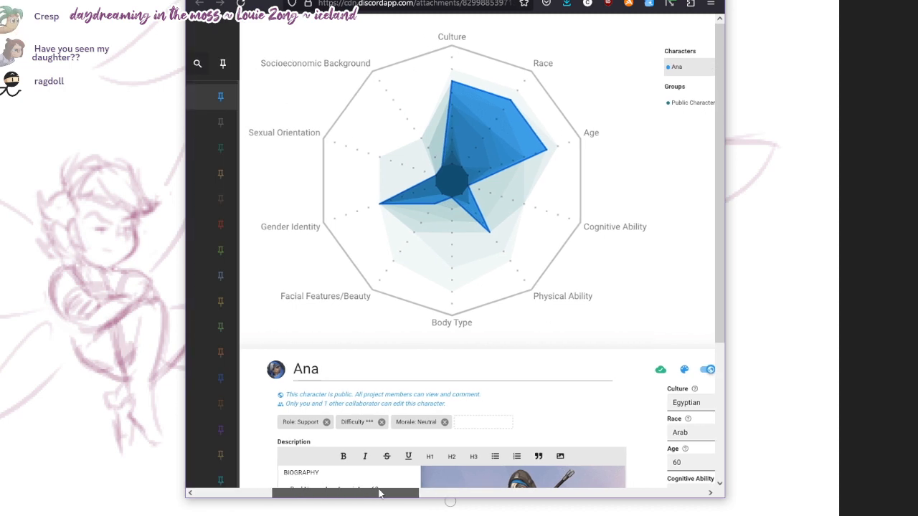
scroll(380, 493, down, 3)
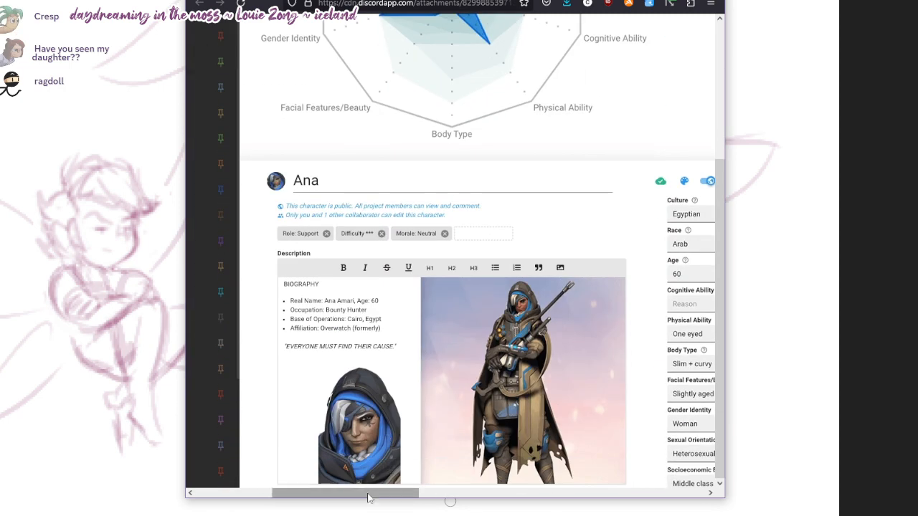
drag(367, 497, 442, 480)
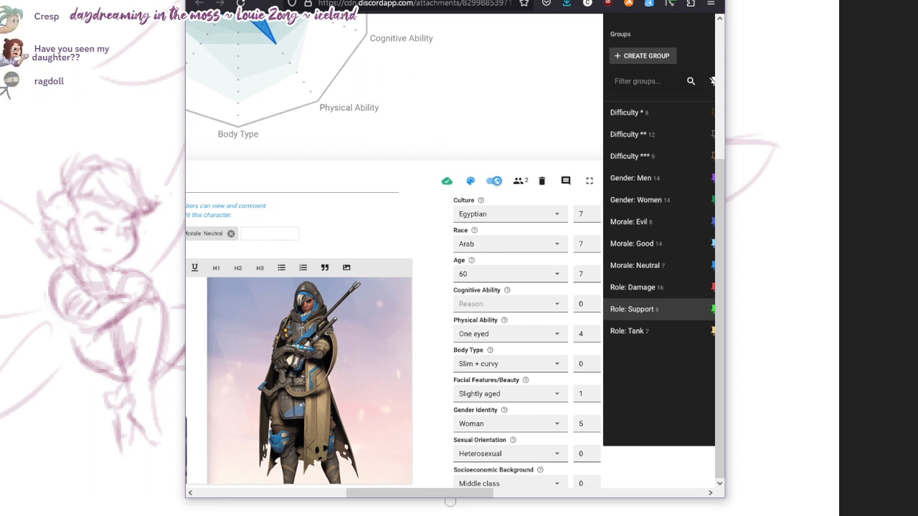
scroll(620, 200, up, 3)
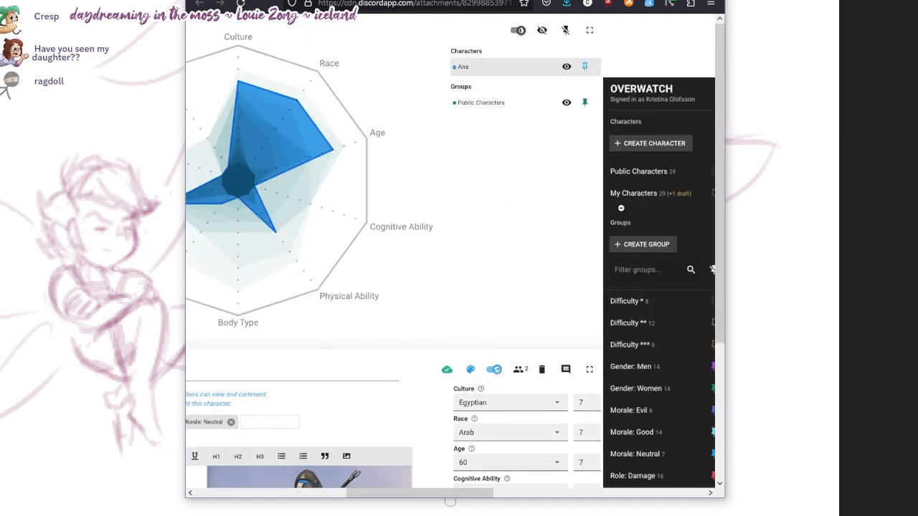
scroll(620, 208, down, 3)
scroll(620, 208, up, 3)
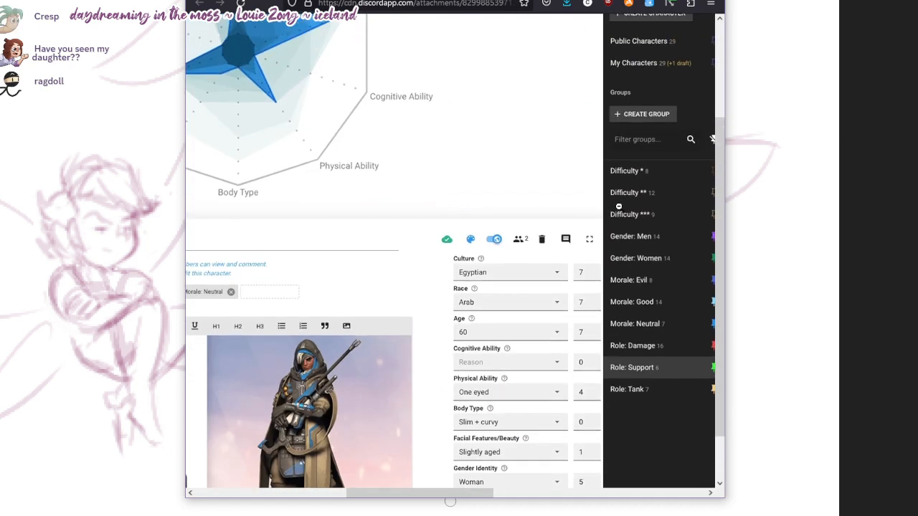
scroll(618, 207, down, 3)
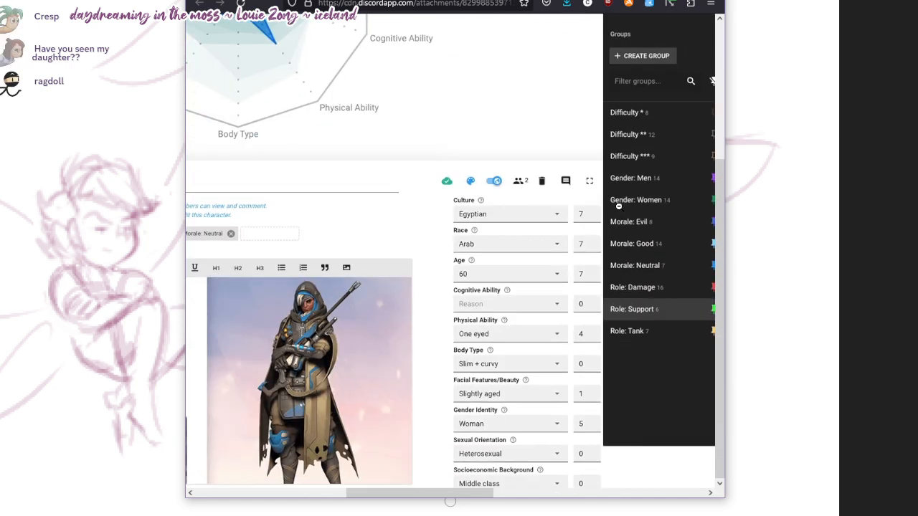
drag(459, 0, 530, 0)
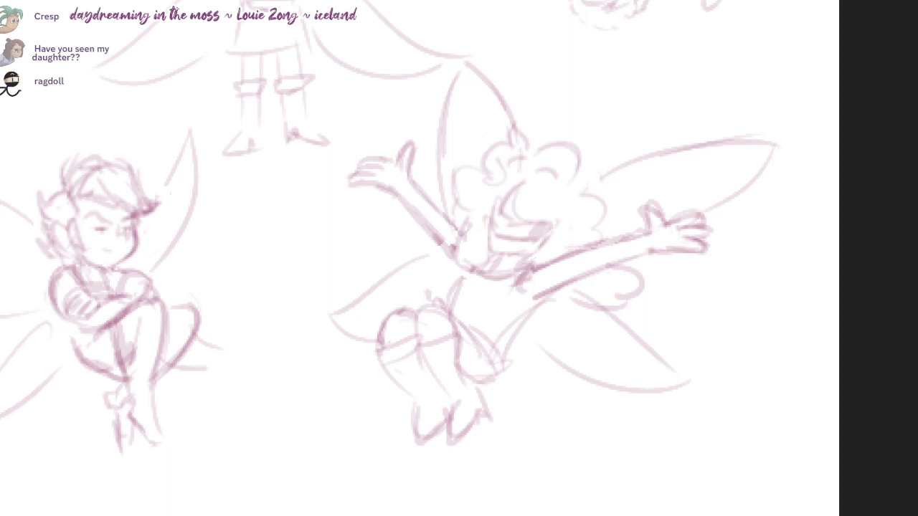
- Ink the curved nose and mid-face lines of the laughing fairy over the faded sketch, down to the corner of the mouth
drag(793, 193, 870, 213)
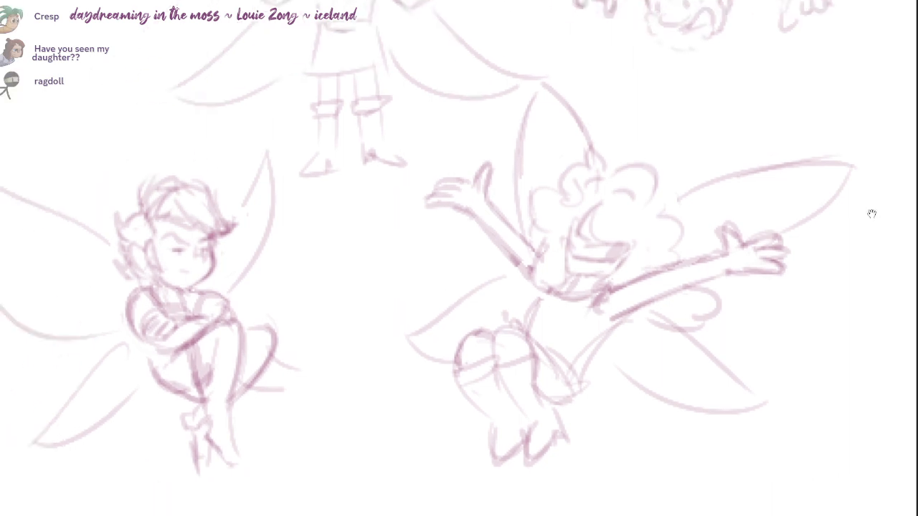
scroll(608, 261, up, 2)
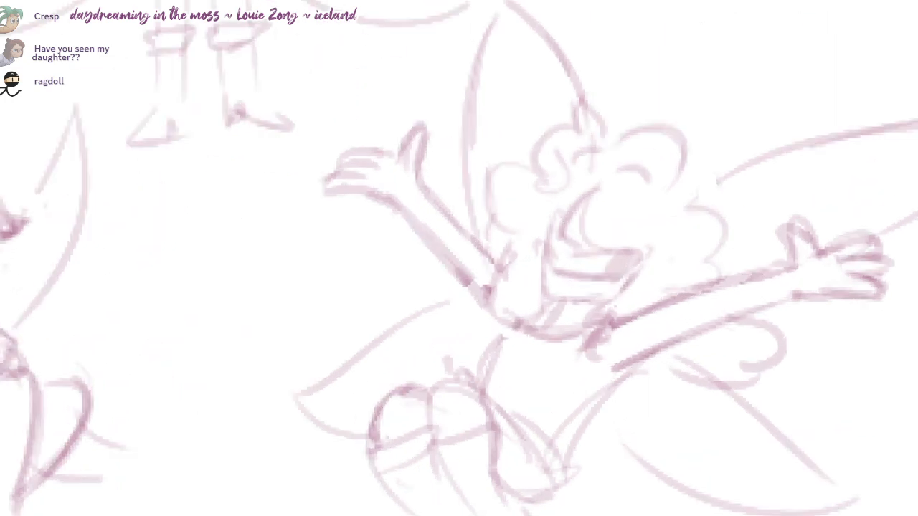
mouse_move(595, 187)
mouse_down()
mouse_move(562, 233)
mouse_move(585, 241)
mouse_up()
scroll(585, 215, up, 1)
drag(596, 191, 647, 243)
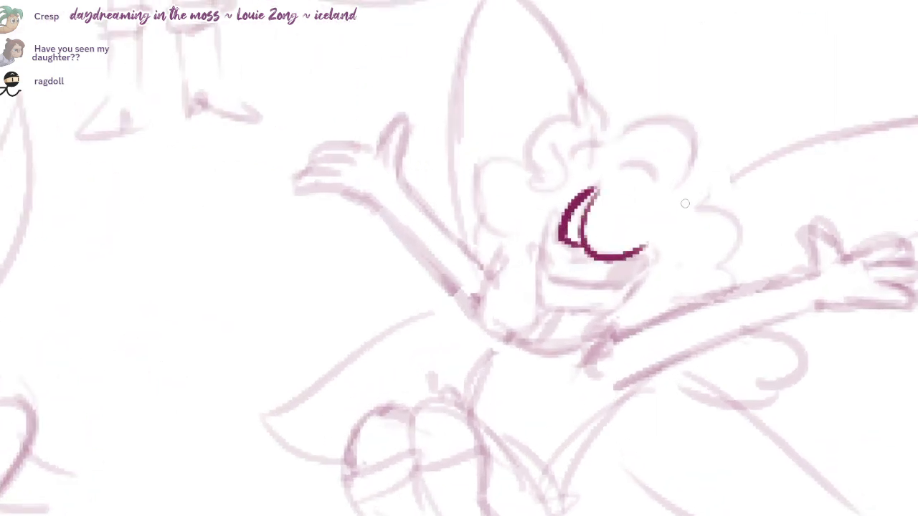
key(ctrl+z)
key(ctrl+z)
mouse_move(601, 184)
mouse_down()
mouse_move(630, 259)
mouse_move(605, 230)
mouse_move(619, 250)
mouse_move(638, 242)
mouse_up()
key(ctrl+z)
key(ctrl+z)
key(ctrl+z)
mouse_move(595, 187)
mouse_down()
mouse_move(609, 241)
mouse_move(664, 255)
mouse_up()
- Ink the laughing fairy's open grin with a row of teeth and fill both mouth corners solid dark
mouse_move(553, 252)
mouse_down()
mouse_move(541, 242)
mouse_move(541, 271)
mouse_move(637, 255)
mouse_move(620, 283)
mouse_up()
mouse_move(542, 269)
mouse_down()
mouse_move(626, 283)
mouse_move(610, 279)
mouse_up()
mouse_move(549, 249)
mouse_down()
mouse_move(547, 268)
mouse_move(610, 272)
mouse_move(548, 268)
mouse_up()
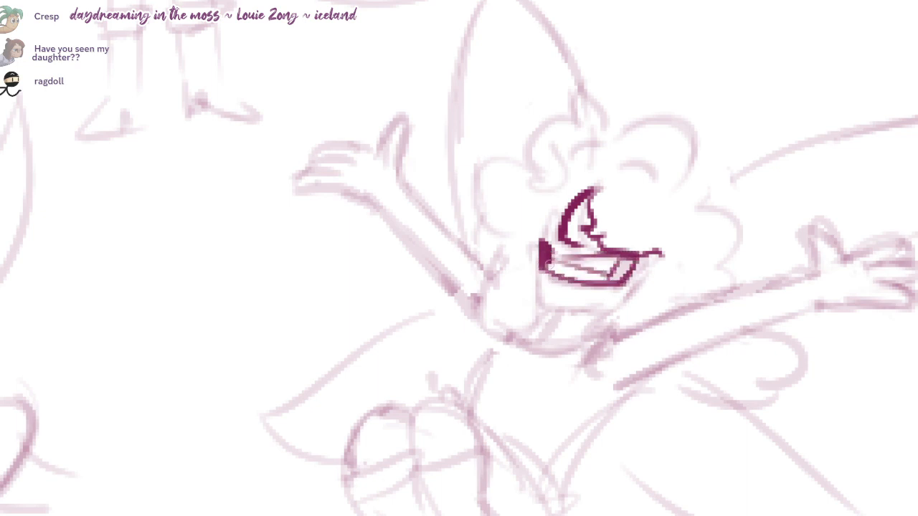
mouse_move(618, 260)
mouse_down()
mouse_move(609, 278)
mouse_move(637, 256)
mouse_up()
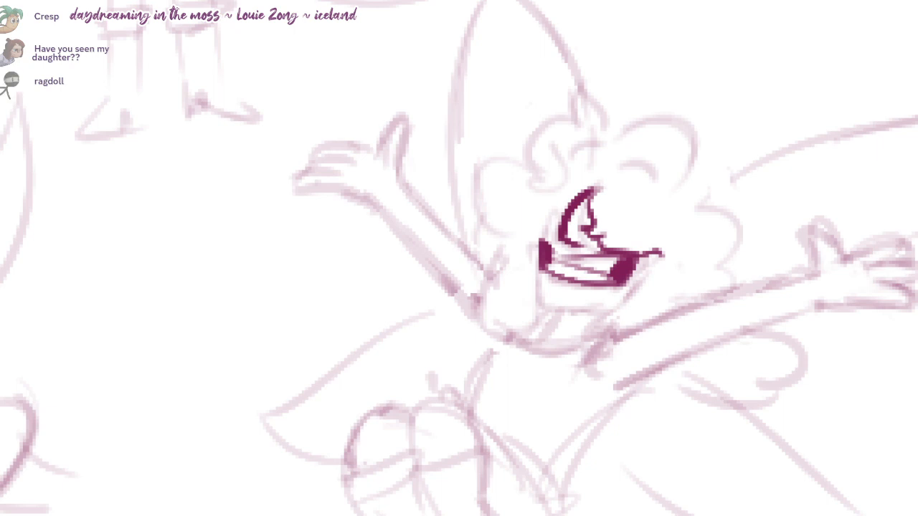
- Switch to the browser and examine the full-body Hanzo artwork, then return to the drawing
drag(684, 23, 693, 2)
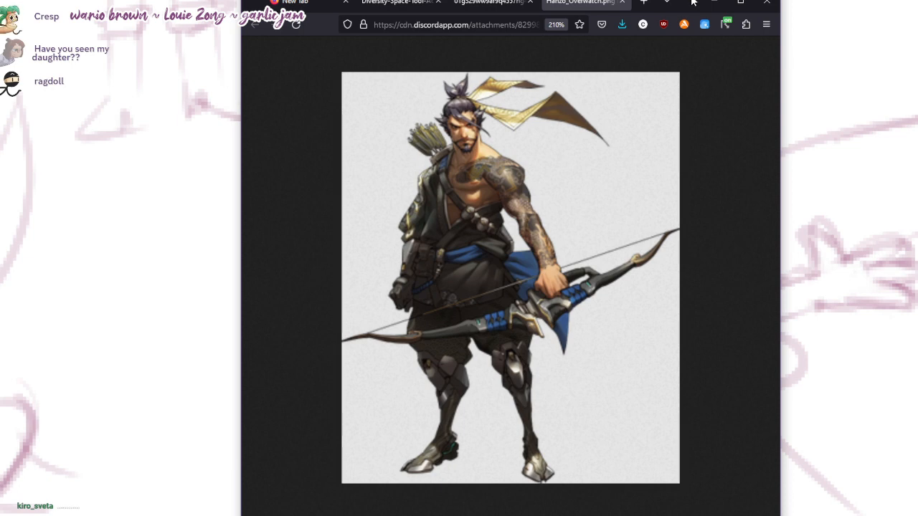
drag(692, 2, 691, 0)
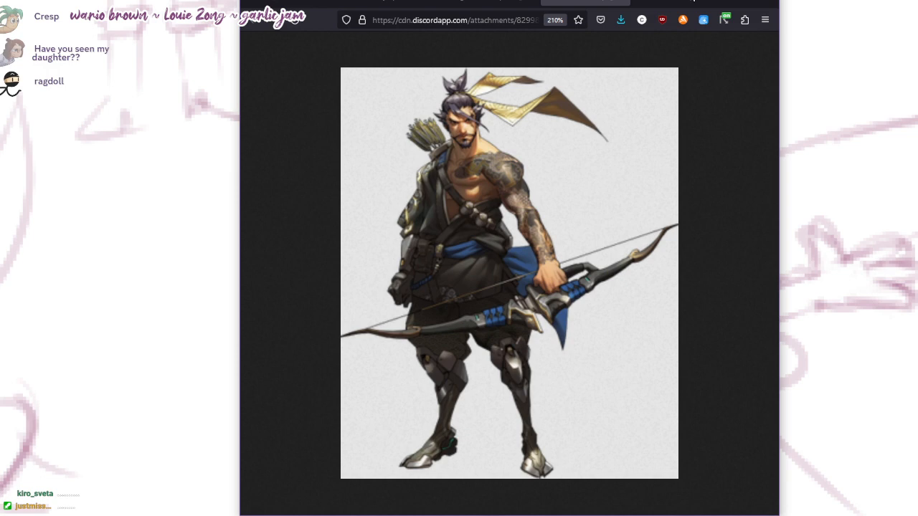
drag(694, 1, 691, 3)
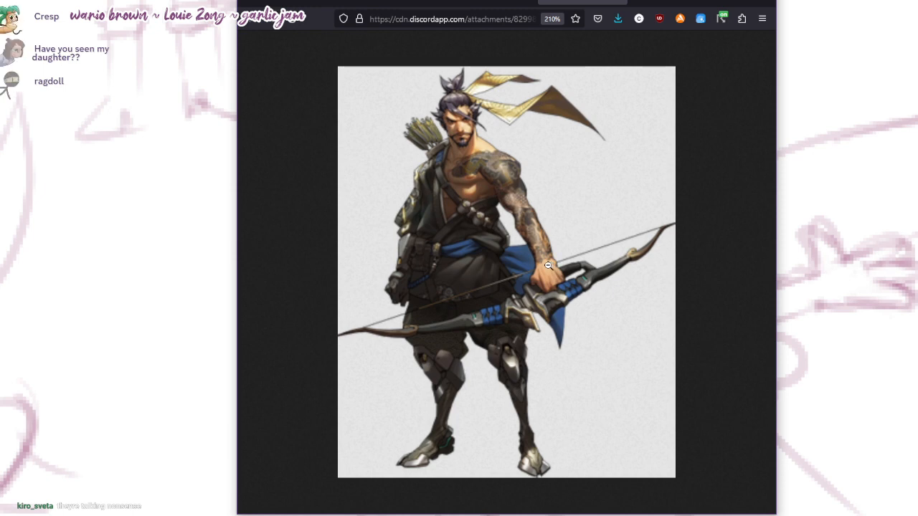
click(691, 0)
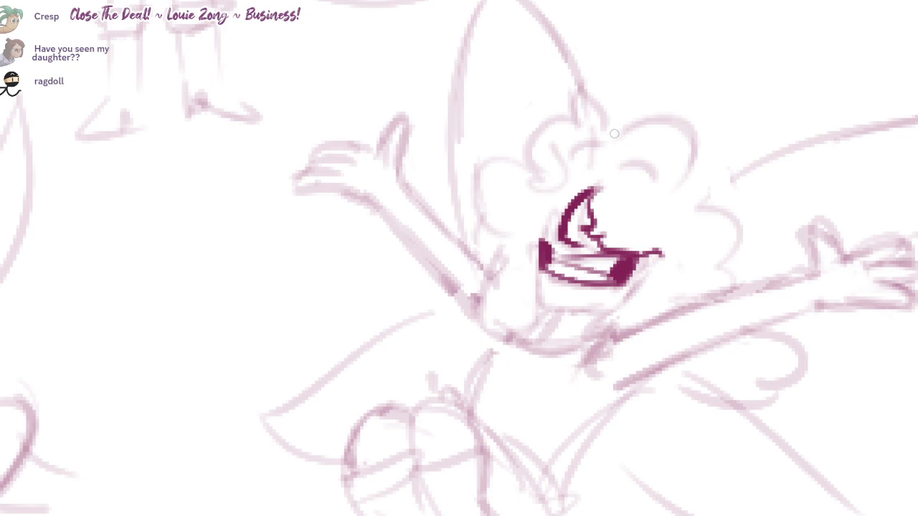
- Ink the laughing fairy's curly hair outline, with a pointed tuft on the crown, a spiral forelock and curls down both sides
mouse_move(614, 133)
mouse_down()
mouse_move(582, 85)
mouse_move(567, 123)
mouse_move(523, 152)
mouse_up()
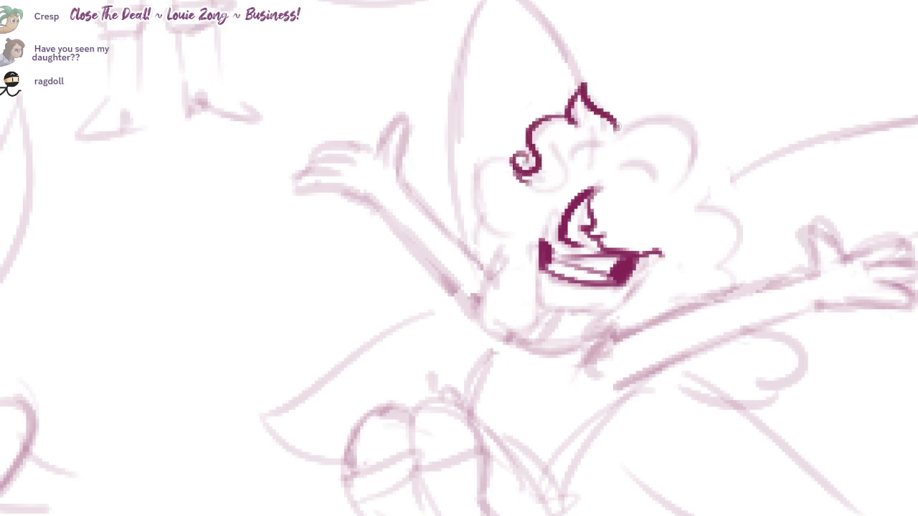
mouse_move(616, 129)
mouse_down()
mouse_move(706, 187)
mouse_move(711, 212)
mouse_up()
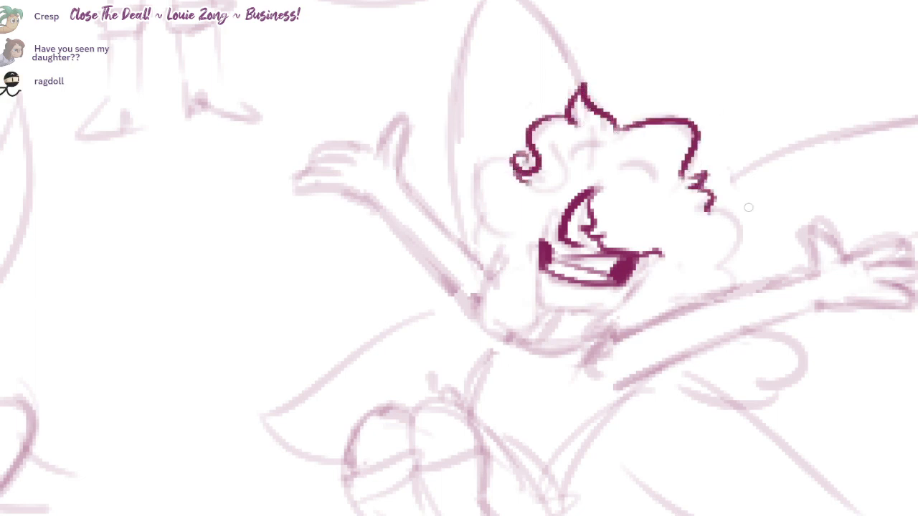
drag(530, 176, 472, 266)
key(ctrl+z)
key(ctrl+z)
drag(519, 172, 475, 254)
mouse_move(708, 209)
mouse_down()
mouse_move(737, 231)
mouse_move(727, 286)
mouse_up()
- Ink the creases beside the laughing fairy's nose, the jaw around the open mouth, and the neck beneath the chin
scroll(614, 125, up, 2)
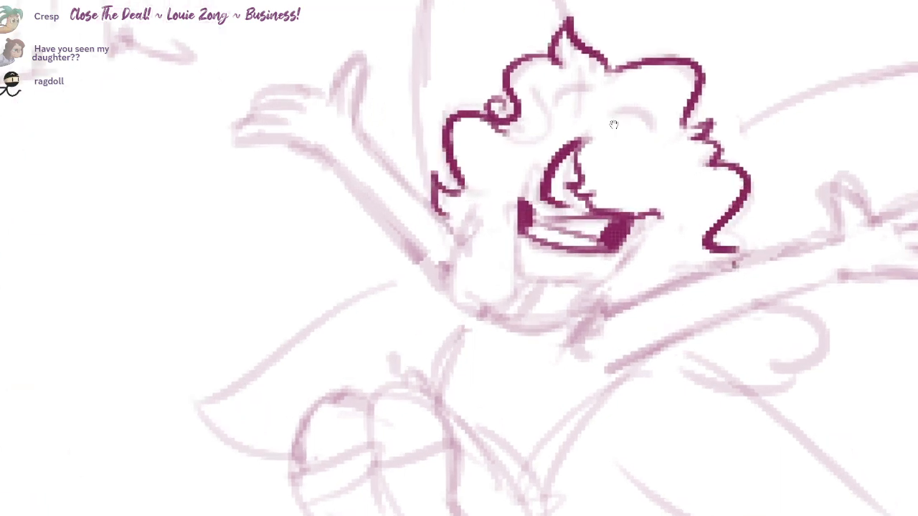
mouse_move(510, 154)
mouse_down()
mouse_move(542, 171)
mouse_move(503, 207)
mouse_up()
key(ctrl+z)
drag(536, 176, 492, 201)
mouse_move(510, 203)
mouse_down()
mouse_move(507, 236)
mouse_move(543, 277)
mouse_up()
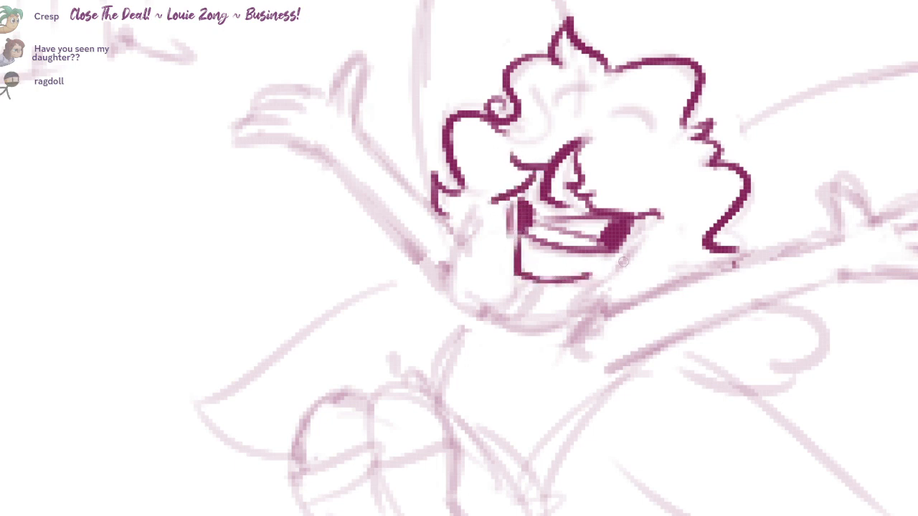
drag(617, 163, 613, 125)
mouse_move(581, 238)
mouse_down()
mouse_move(586, 278)
mouse_move(577, 259)
mouse_move(538, 261)
mouse_up()
key(ctrl+z)
drag(540, 265, 572, 295)
- Ink the laughing fairy's arched eyebrows, the neckline and the lower hair curls beside the face and beneath the outstretched arm
drag(602, 120, 613, 124)
mouse_move(475, 192)
mouse_down()
mouse_move(462, 210)
mouse_move(495, 262)
mouse_move(545, 231)
mouse_move(508, 278)
mouse_move(397, 257)
mouse_up()
mouse_move(651, 247)
mouse_down()
mouse_move(635, 289)
mouse_move(552, 297)
mouse_up()
mouse_move(550, 263)
mouse_down()
mouse_move(577, 278)
mouse_move(543, 301)
mouse_up()
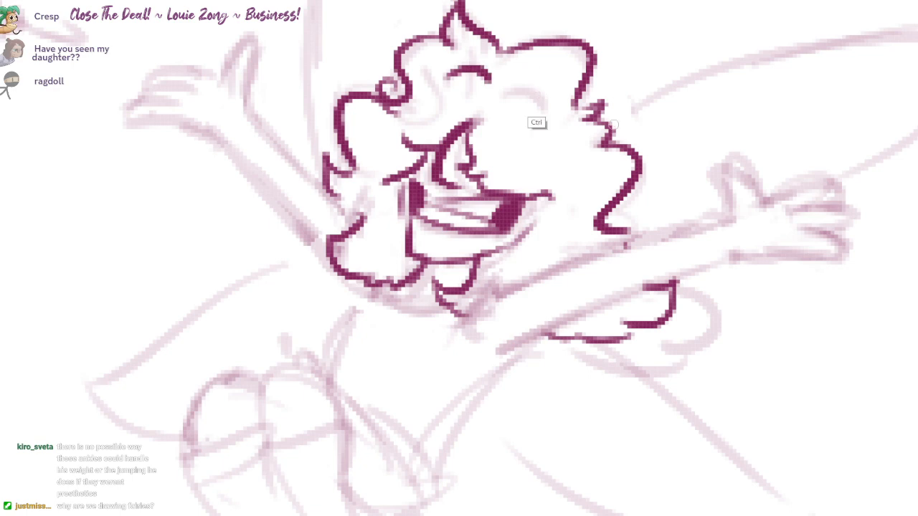
mouse_move(444, 80)
mouse_down()
mouse_move(474, 76)
mouse_move(543, 115)
mouse_up()
key(ctrl+z)
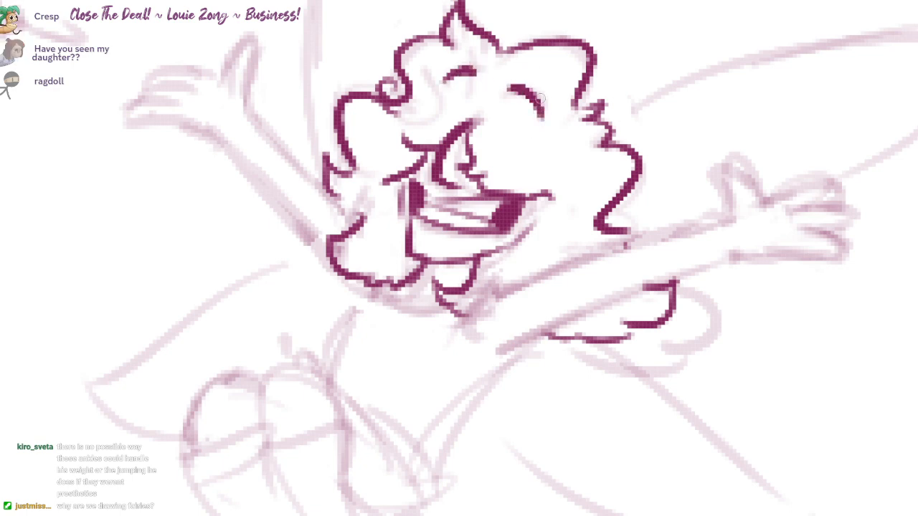
- Ink the laughing fairy's outstretched arm from shoulder to wrist and both sides of the torso down to the hip
drag(460, 213, 419, 121)
scroll(613, 126, down, 4)
scroll(614, 125, up, 1)
scroll(614, 125, up, 2)
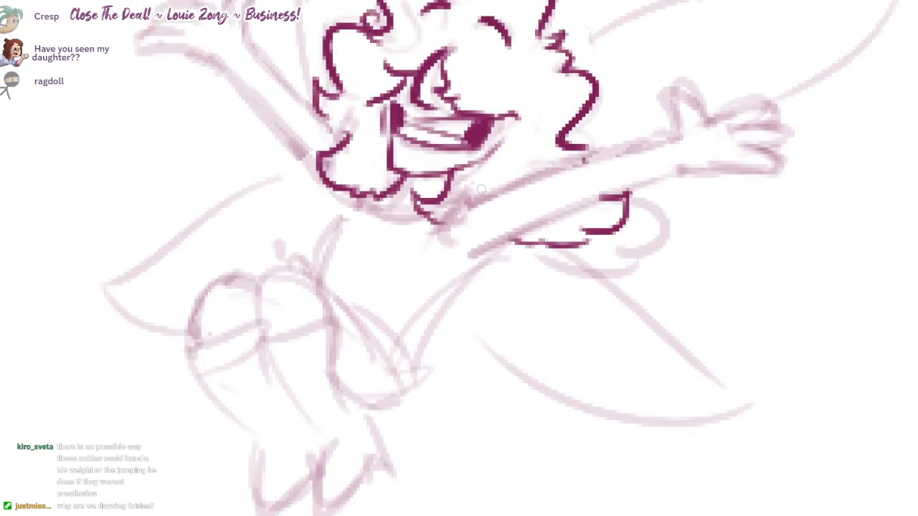
mouse_move(459, 206)
mouse_down()
mouse_move(669, 139)
mouse_move(582, 203)
mouse_move(472, 254)
mouse_up()
key(ctrl+z)
mouse_move(459, 208)
mouse_down()
mouse_move(439, 266)
mouse_move(473, 252)
mouse_up()
drag(353, 203, 319, 265)
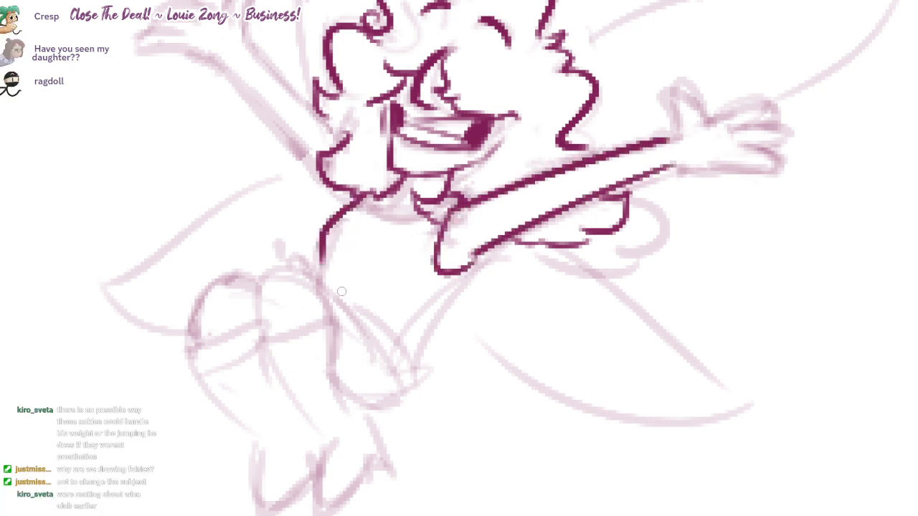
drag(466, 272, 393, 344)
- Ink the laughing fairy's seat, the upper thigh line and both bent knees
scroll(502, 276, down, 8)
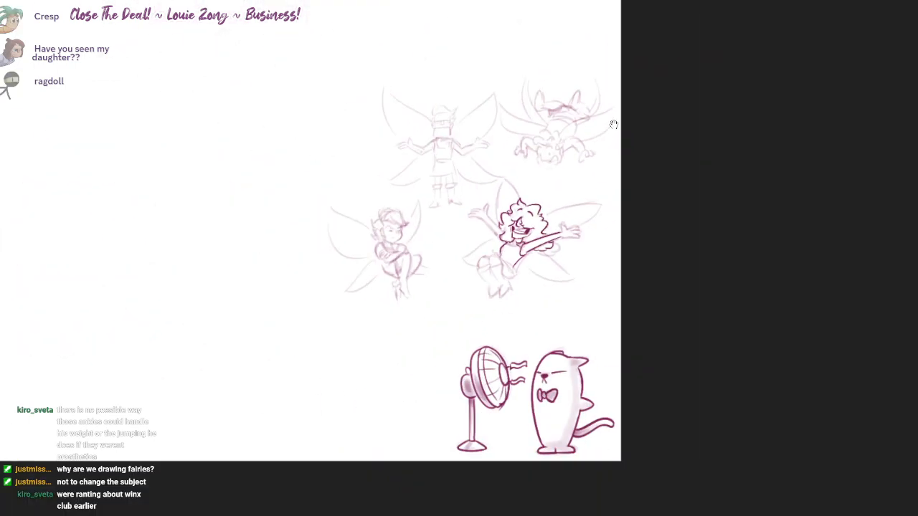
drag(547, 99, 719, 173)
scroll(683, 238, down, 2)
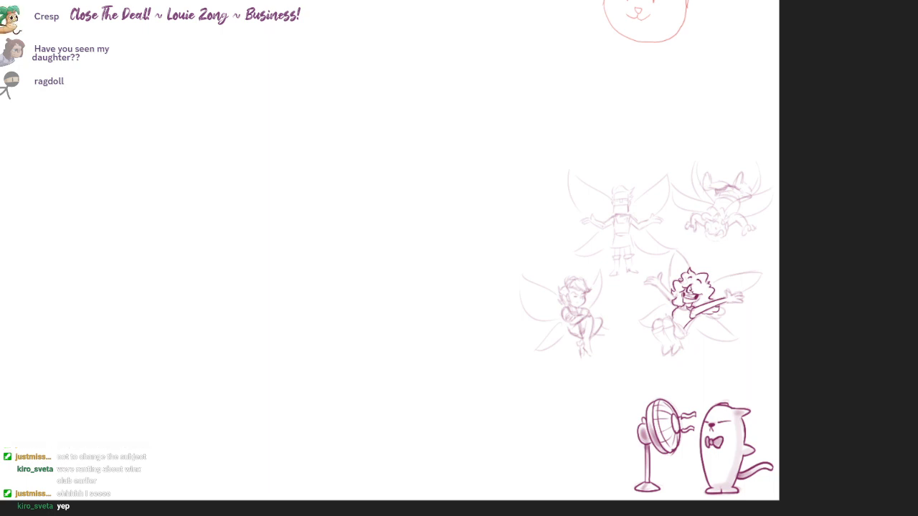
mouse_move(809, 287)
mouse_down()
mouse_move(658, 201)
mouse_move(917, 258)
mouse_move(586, 203)
mouse_up()
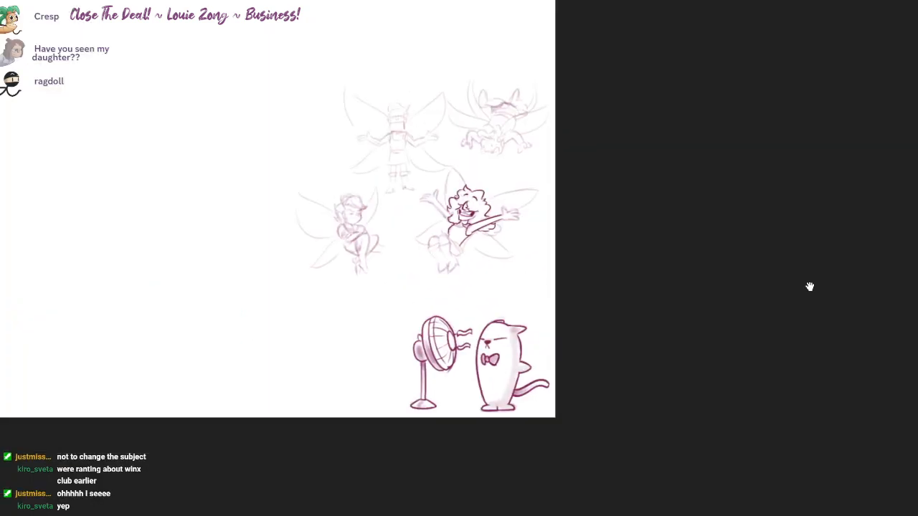
mouse_move(463, 245)
mouse_down()
mouse_move(389, 269)
mouse_move(522, 266)
mouse_move(466, 302)
mouse_up()
scroll(809, 287, up, 1)
mouse_move(501, 254)
mouse_down()
mouse_move(481, 231)
mouse_move(394, 254)
mouse_move(427, 198)
mouse_move(396, 252)
mouse_up()
key(ctrl+z)
drag(391, 204, 342, 263)
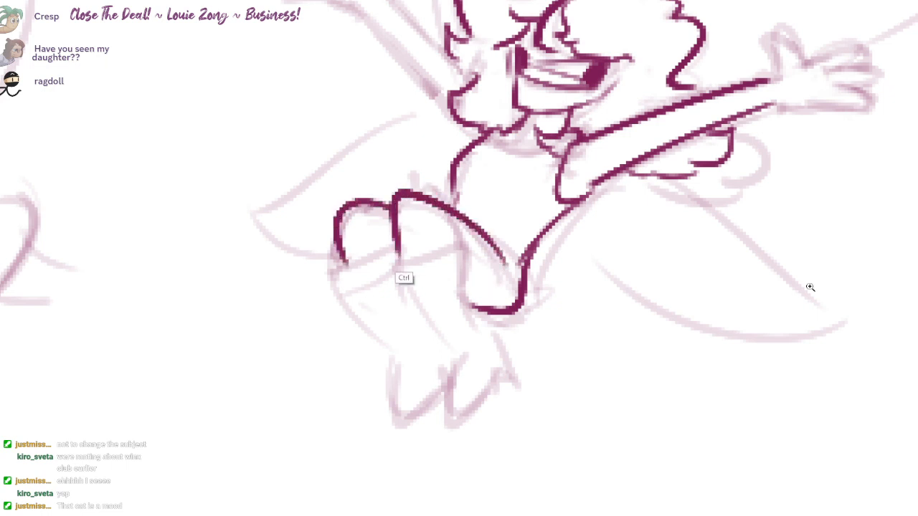
- Ink the folded boot cuffs below the laughing fairy's knees and the outlines of the shins
scroll(810, 286, up, 1)
mouse_move(398, 263)
mouse_down()
mouse_move(473, 241)
mouse_move(475, 286)
mouse_move(400, 301)
mouse_move(475, 278)
mouse_up()
drag(412, 301, 456, 360)
drag(473, 278, 501, 354)
mouse_move(394, 252)
mouse_down()
mouse_move(328, 263)
mouse_move(337, 294)
mouse_move(394, 276)
mouse_up()
drag(348, 300, 378, 339)
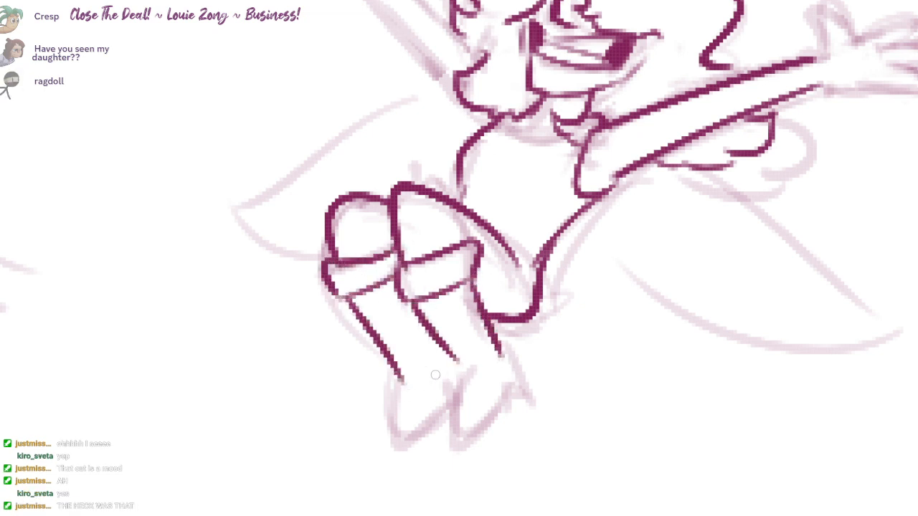
- Redraw the rear shin and ink both of the laughing fairy's pointed boots, adding a small heel to the nearer one
key(ctrl+z)
mouse_move(348, 298)
mouse_down()
mouse_move(407, 362)
mouse_move(414, 424)
mouse_up()
drag(454, 365, 486, 418)
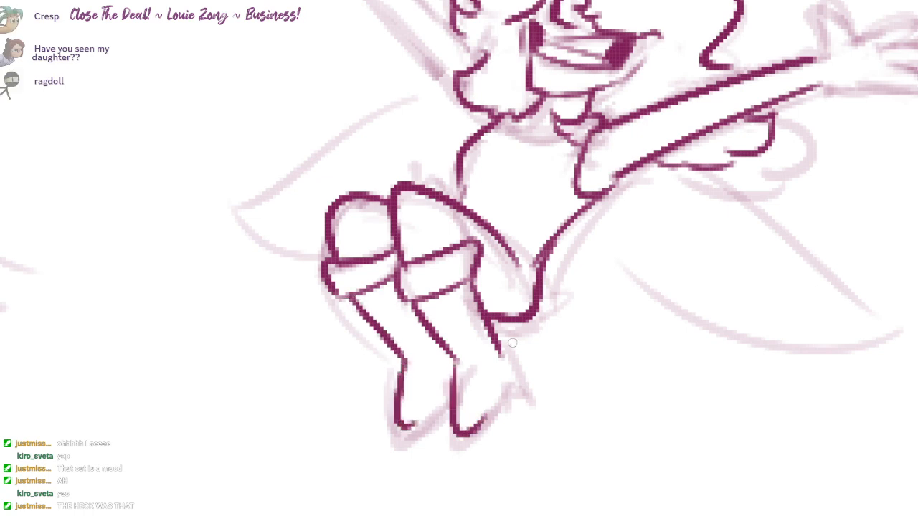
mouse_move(501, 344)
mouse_down()
mouse_move(521, 380)
mouse_move(479, 430)
mouse_up()
key(ctrl+z)
key(ctrl+z)
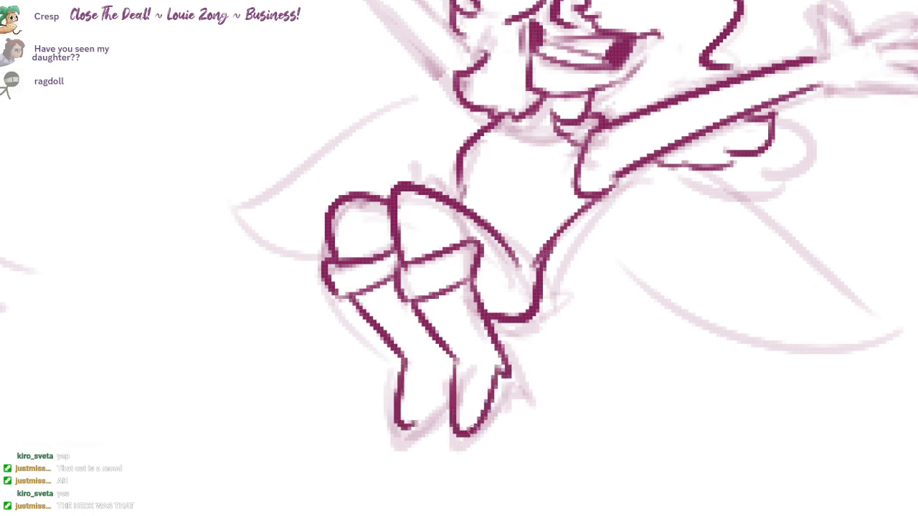
key(ctrl+z)
drag(446, 367, 401, 427)
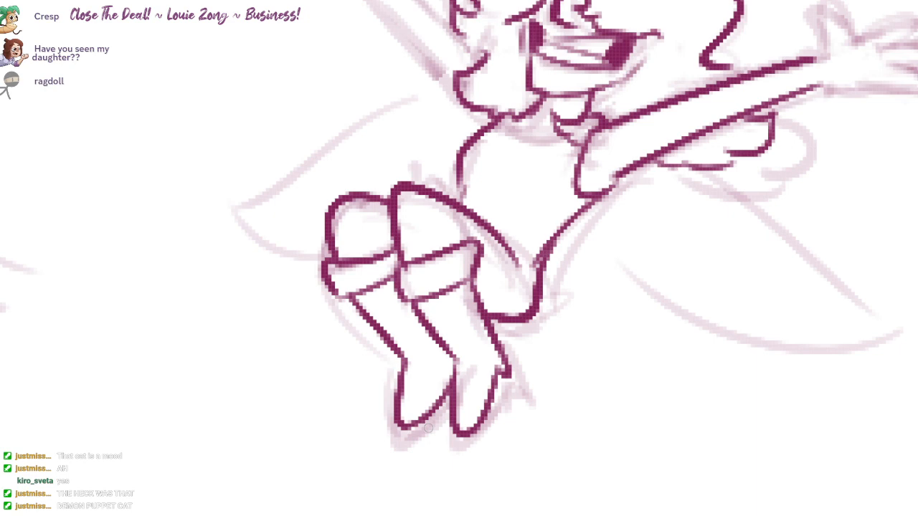
- Ink the crease behind the laughing fairy's bent knee and a waistline across the hip
drag(444, 198, 483, 314)
key(ctrl+z)
drag(484, 227, 462, 268)
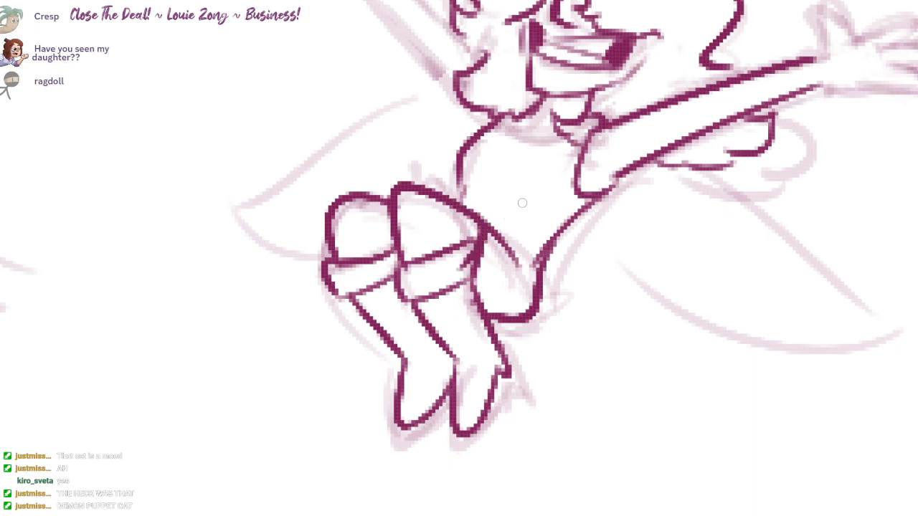
key(ctrl+z)
mouse_move(488, 225)
mouse_down()
mouse_move(528, 288)
mouse_move(548, 240)
mouse_up()
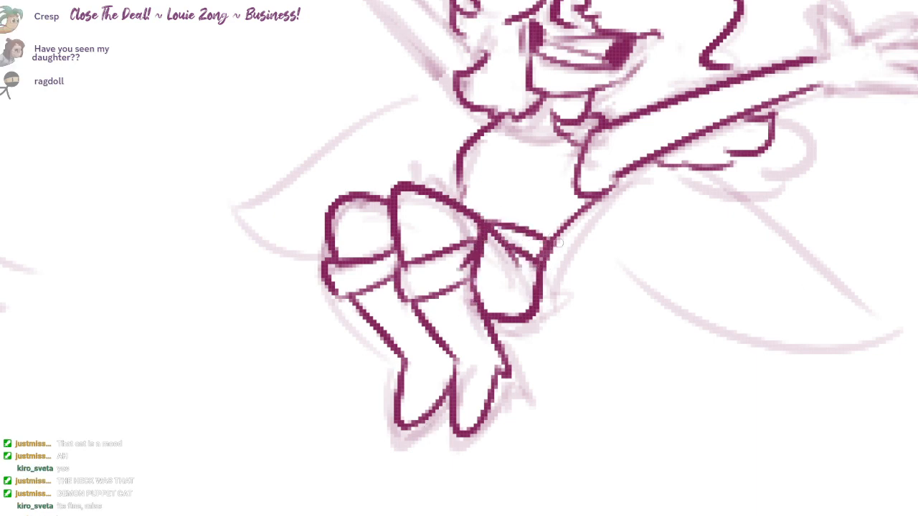
- Ink the laughing fairy's large lower wing beneath the outstretched arm, redrawing its upper edge to run from the back down to the pointed tip
drag(855, 233, 810, 286)
mouse_move(431, 188)
mouse_down()
mouse_move(410, 238)
mouse_move(433, 190)
mouse_up()
mouse_move(446, 182)
mouse_down()
mouse_move(432, 196)
mouse_move(422, 265)
mouse_up()
drag(827, 287, 732, 301)
mouse_move(448, 275)
mouse_down()
mouse_move(625, 435)
mouse_move(738, 396)
mouse_up()
drag(588, 262, 751, 364)
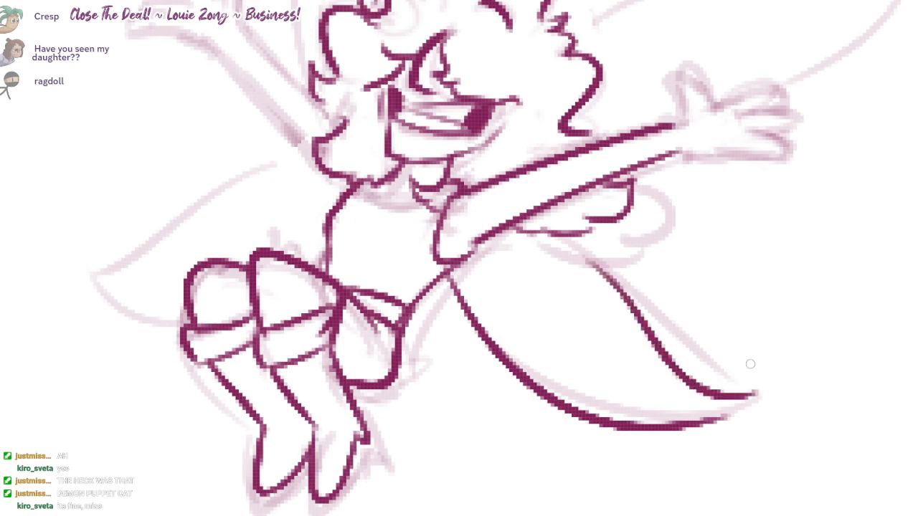
key(ctrl+z)
drag(587, 233, 737, 392)
drag(810, 286, 834, 302)
key(ctrl+z)
drag(598, 250, 765, 421)
- Ink the laughing fairy's lower wing behind the knees and the pointed upper wing above the far-reaching arm
mouse_move(328, 177)
mouse_down()
mouse_move(433, 212)
mouse_move(334, 285)
mouse_move(329, 349)
mouse_up()
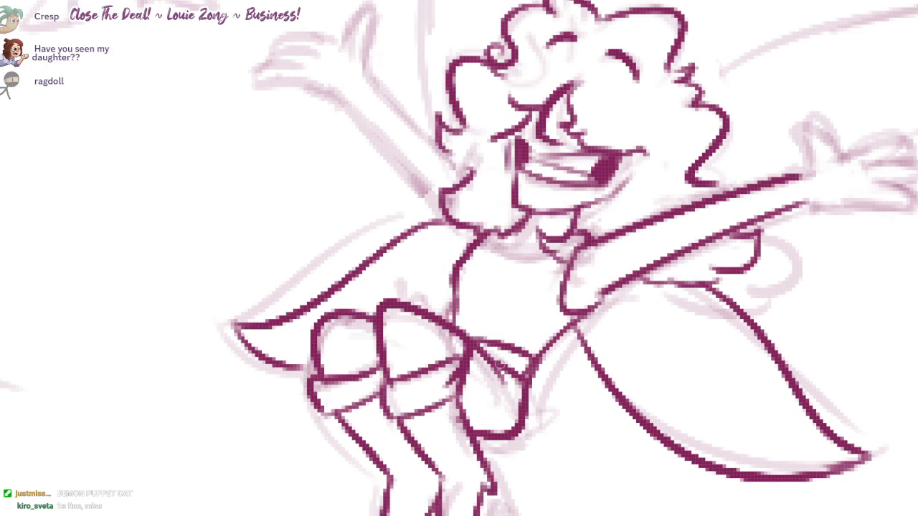
drag(809, 286, 570, 370)
key(ctrl+minus)
drag(477, 193, 760, 122)
drag(757, 124, 672, 245)
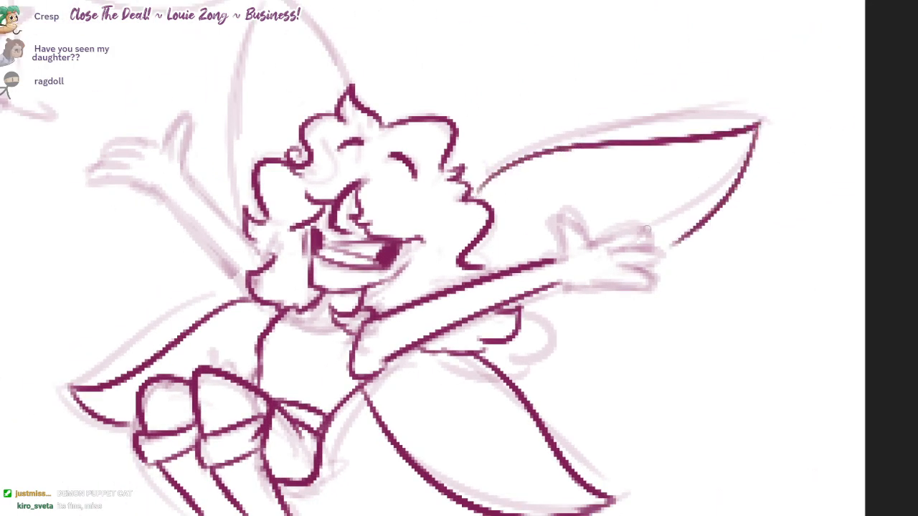
- Ink the thumb, fingers and palm edge of the laughing fairy's hand in front of the upper wing
scroll(592, 260, up, 2)
mouse_move(545, 263)
mouse_down()
mouse_move(532, 214)
mouse_move(575, 232)
mouse_up()
scroll(556, 228, up, 2)
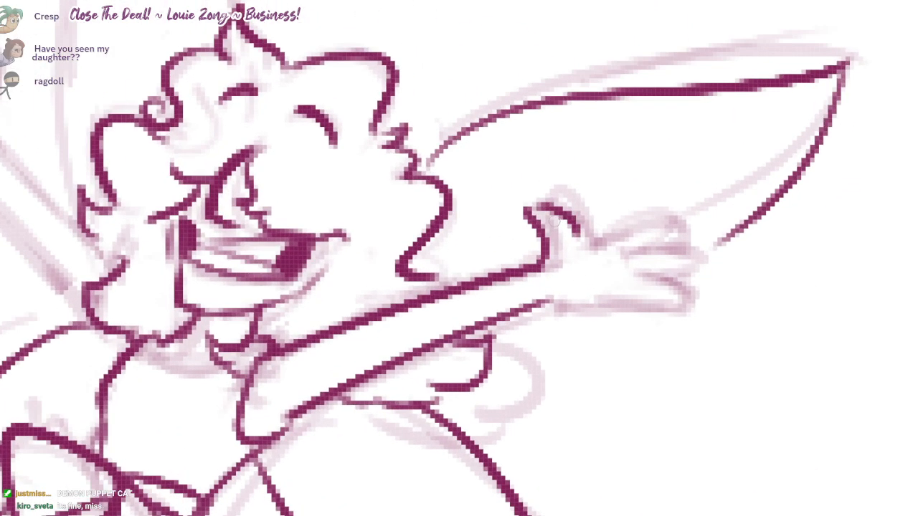
mouse_move(531, 208)
mouse_down()
mouse_move(582, 242)
mouse_move(611, 225)
mouse_move(681, 228)
mouse_move(678, 244)
mouse_up()
drag(608, 251, 684, 256)
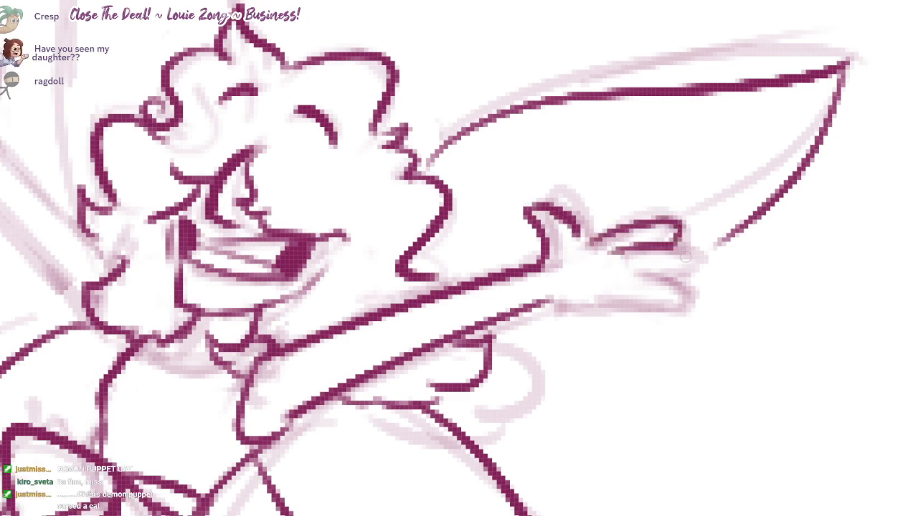
mouse_move(625, 269)
mouse_down()
mouse_move(658, 295)
mouse_move(672, 297)
mouse_move(682, 284)
mouse_move(548, 304)
mouse_move(615, 296)
mouse_up()
key(ctrl+z)
key(ctrl+z)
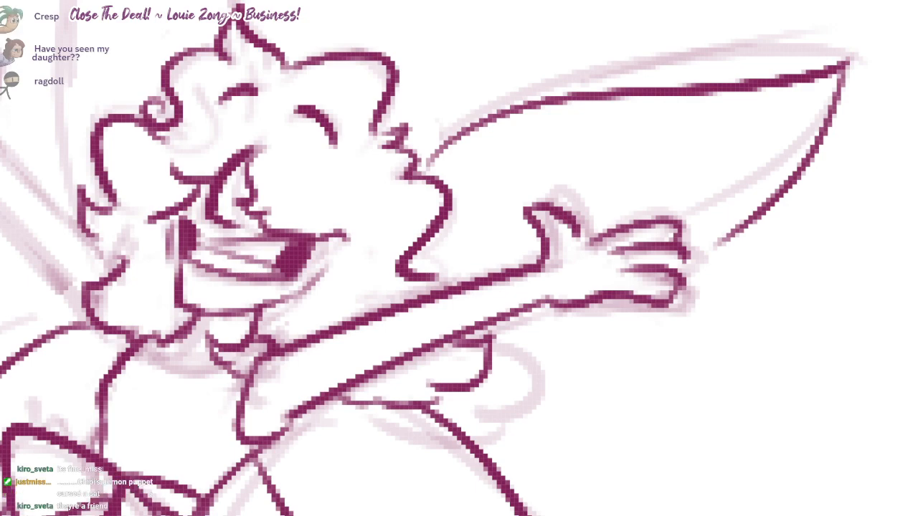
- Look over the green cat sketch at the far end of the canvas and return to the laughing fairy
mouse_move(451, 257)
mouse_down()
mouse_move(387, 256)
mouse_move(888, 187)
mouse_move(645, 108)
mouse_move(501, 288)
mouse_move(760, 251)
mouse_move(744, 278)
mouse_up()
mouse_move(451, 256)
mouse_down()
mouse_move(529, 208)
mouse_move(495, 256)
mouse_up()
drag(451, 257, 423, 256)
mouse_move(451, 257)
mouse_down()
mouse_move(470, 272)
mouse_move(419, 238)
mouse_up()
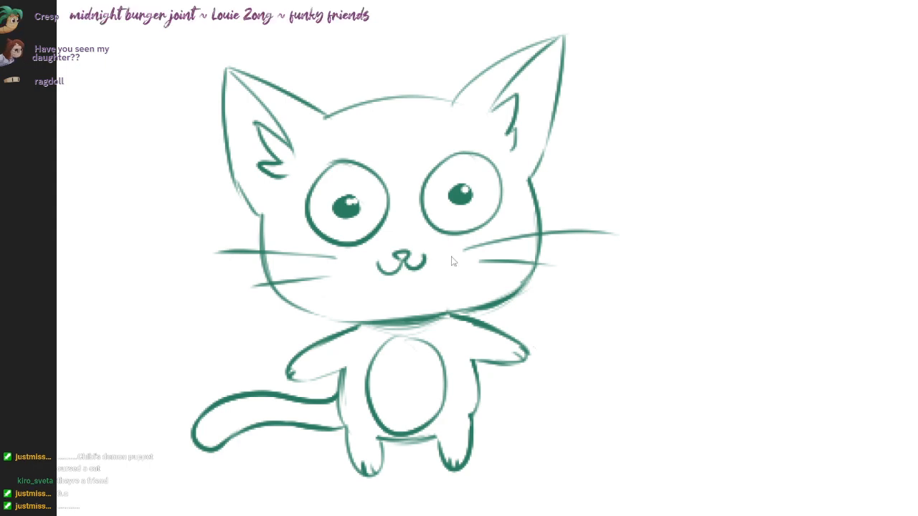
drag(451, 257, 352, 242)
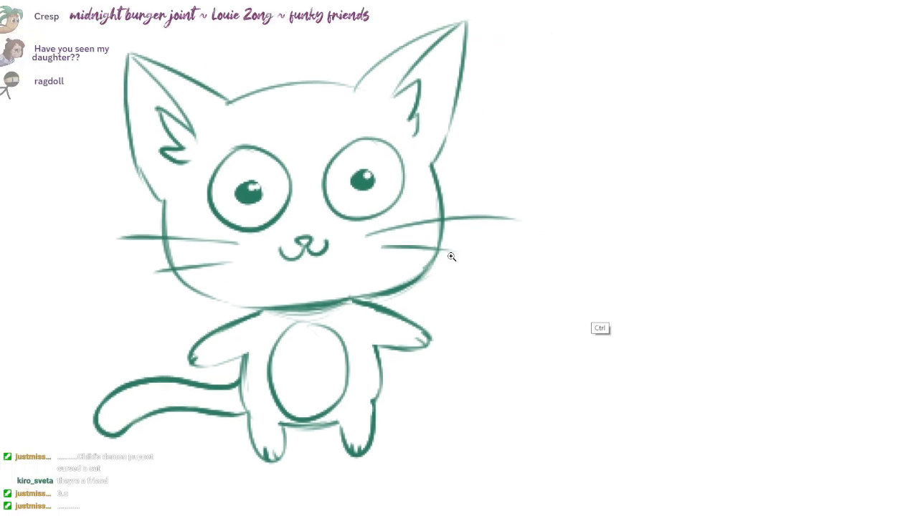
drag(451, 255, 316, 256)
drag(531, 283, 116, 290)
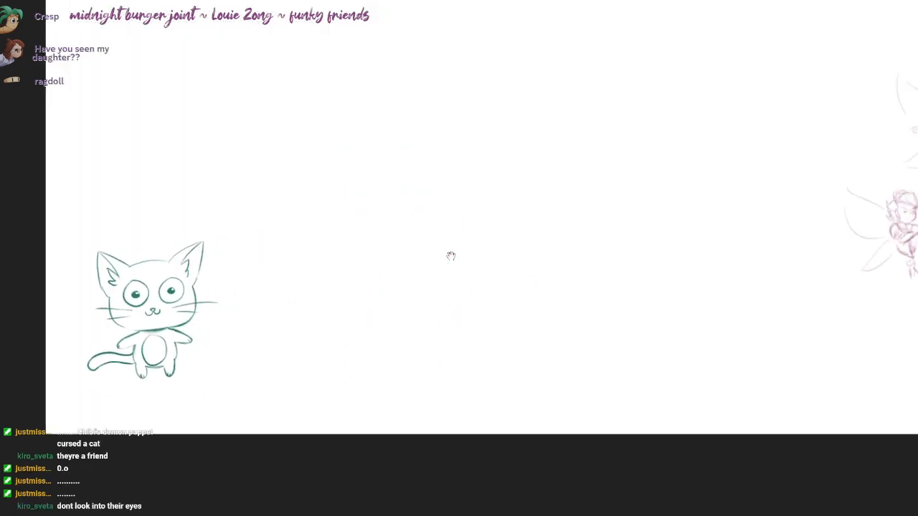
drag(451, 256, 0, 264)
drag(443, 239, 647, 182)
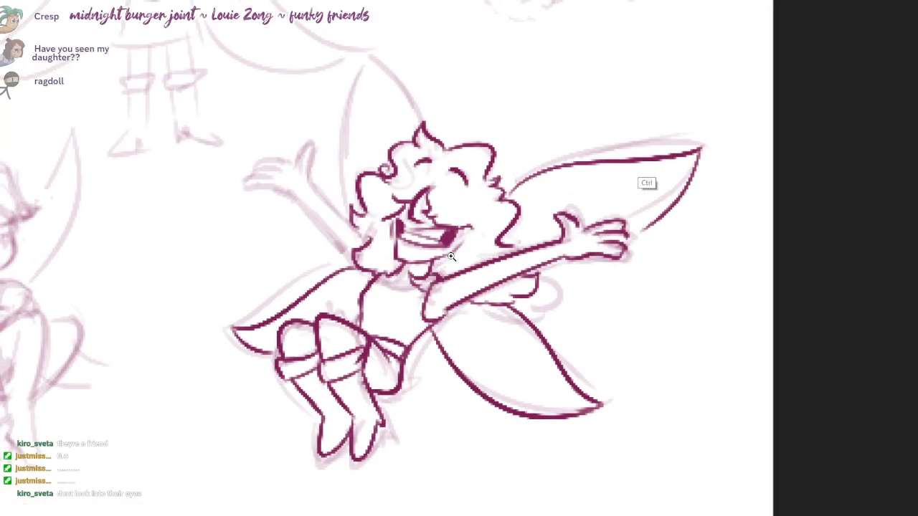
- Ink both edges of the laughing fairy's upright pointed wing behind the head
drag(451, 256, 485, 256)
drag(451, 256, 468, 311)
mouse_move(435, 165)
mouse_down()
mouse_move(375, 94)
mouse_move(369, 64)
mouse_up()
drag(368, 65, 350, 250)
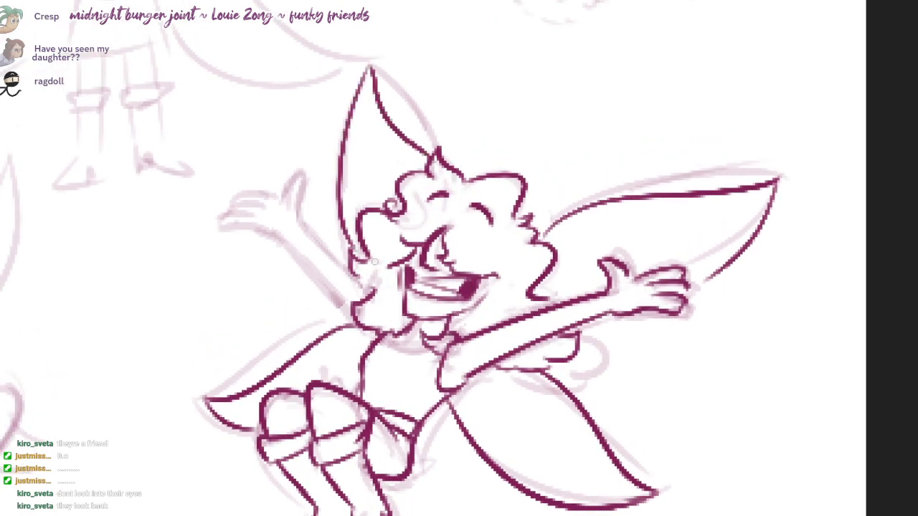
- Ink the laughing fairy's raised rear arm and the thumb of its open hand
drag(451, 256, 525, 209)
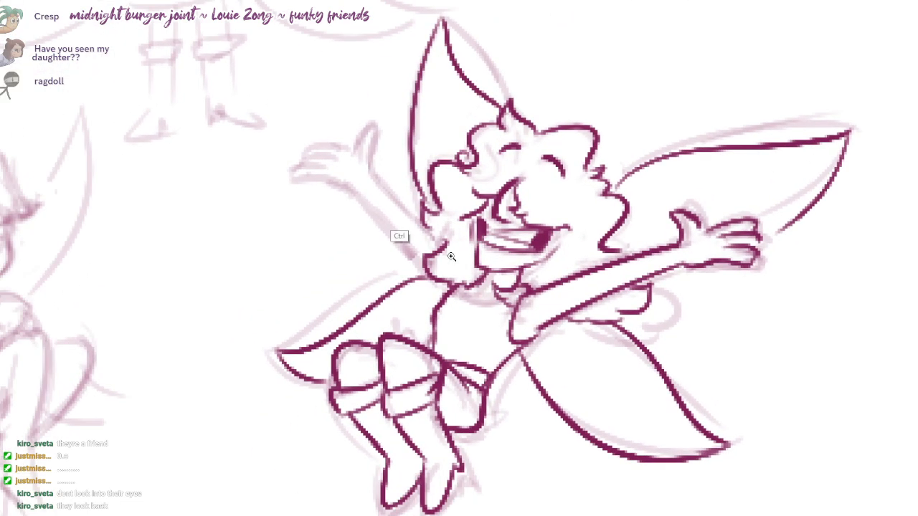
drag(451, 256, 494, 256)
drag(333, 183, 435, 296)
drag(351, 165, 445, 254)
drag(451, 255, 494, 256)
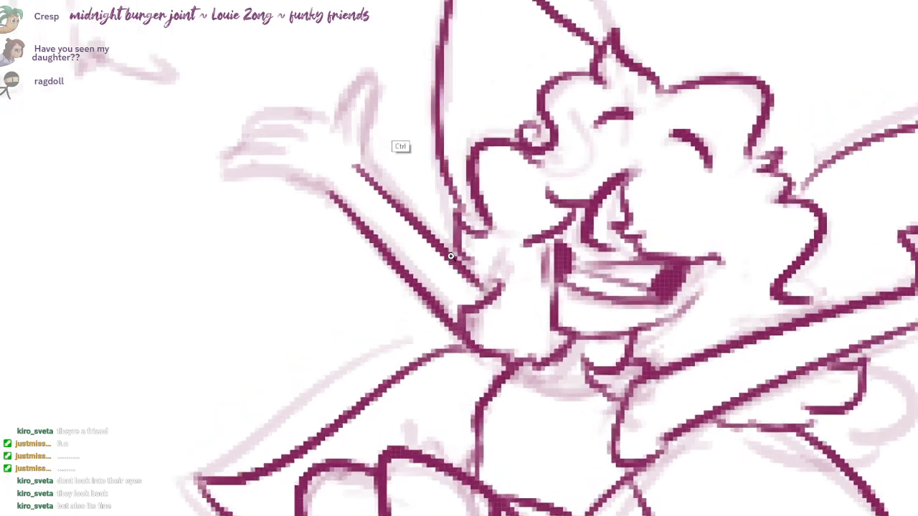
mouse_move(358, 140)
mouse_down()
mouse_move(371, 90)
mouse_move(328, 139)
mouse_up()
drag(327, 139, 392, 166)
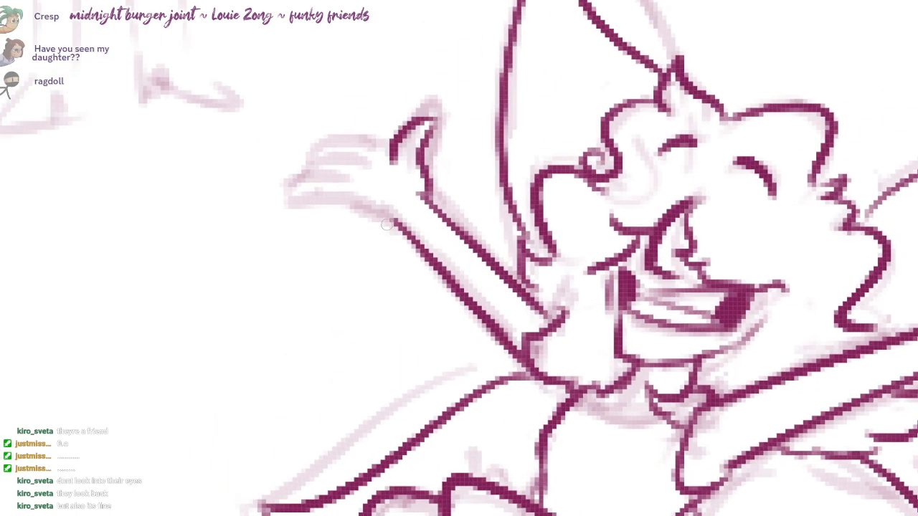
- Ink the palm edge and curved fingers of the laughing fairy's raised rear hand
mouse_move(395, 219)
mouse_down()
mouse_move(289, 203)
mouse_move(337, 175)
mouse_up()
key(ctrl+z)
mouse_move(289, 206)
mouse_down()
mouse_move(302, 175)
mouse_move(339, 174)
mouse_move(339, 149)
mouse_up()
key(e)
key(ctrl+z)
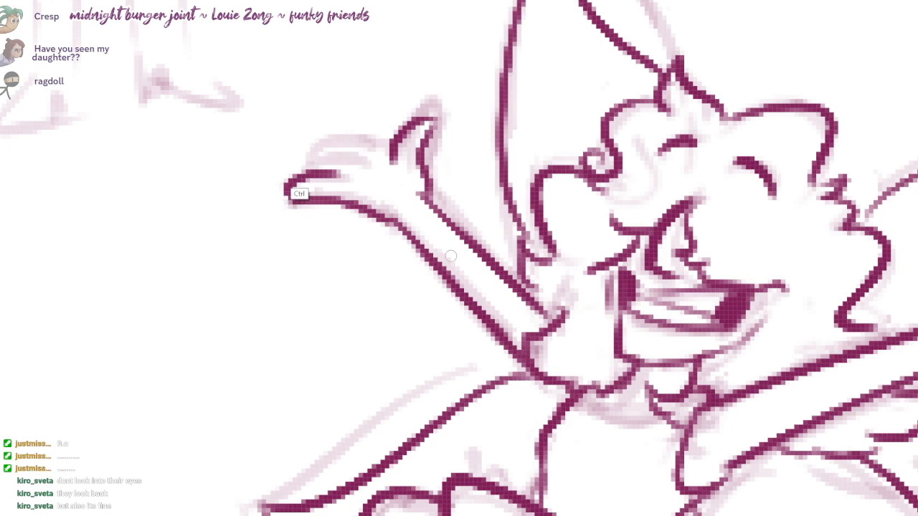
mouse_move(295, 170)
mouse_down()
mouse_move(381, 153)
mouse_move(398, 166)
mouse_up()
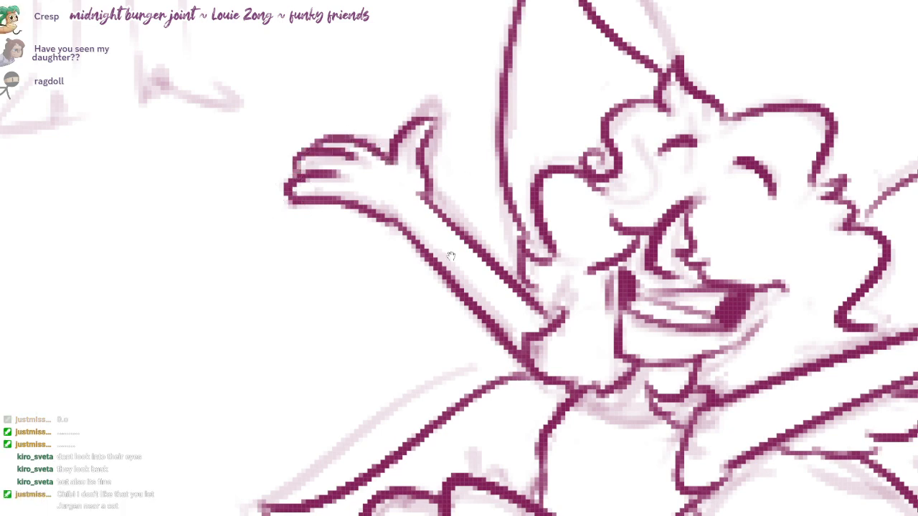
mouse_move(451, 256)
mouse_down()
mouse_move(378, 305)
mouse_move(450, 256)
mouse_up()
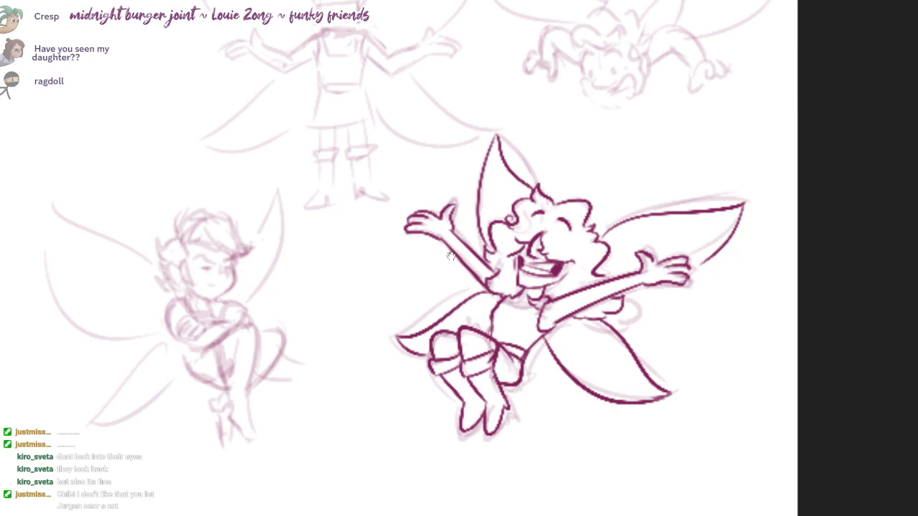
scroll(451, 256, down, 5)
drag(451, 255, 852, 223)
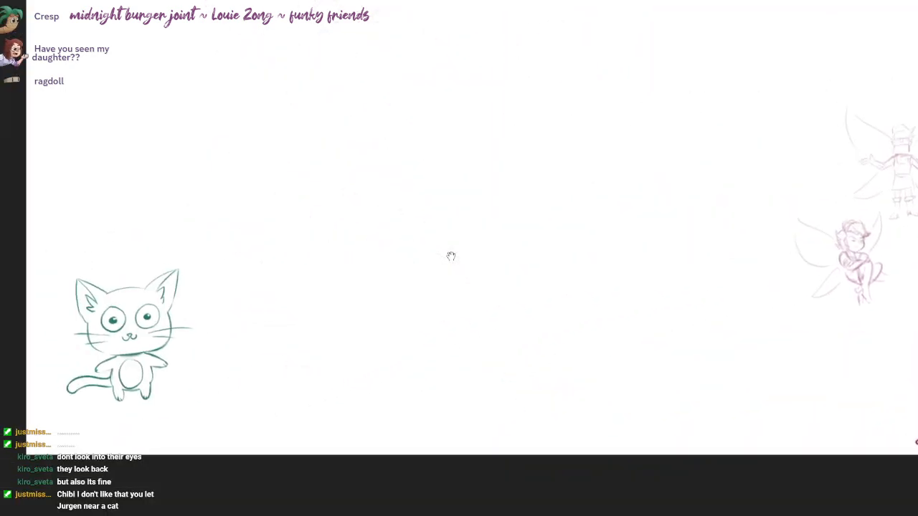
drag(451, 256, 67, 257)
- Ink the crossed-arm fairy's rounded shoulder and upper arm, the far shoulder arc under the chin and a short neck mark
scroll(451, 256, up, 5)
drag(451, 256, 651, 292)
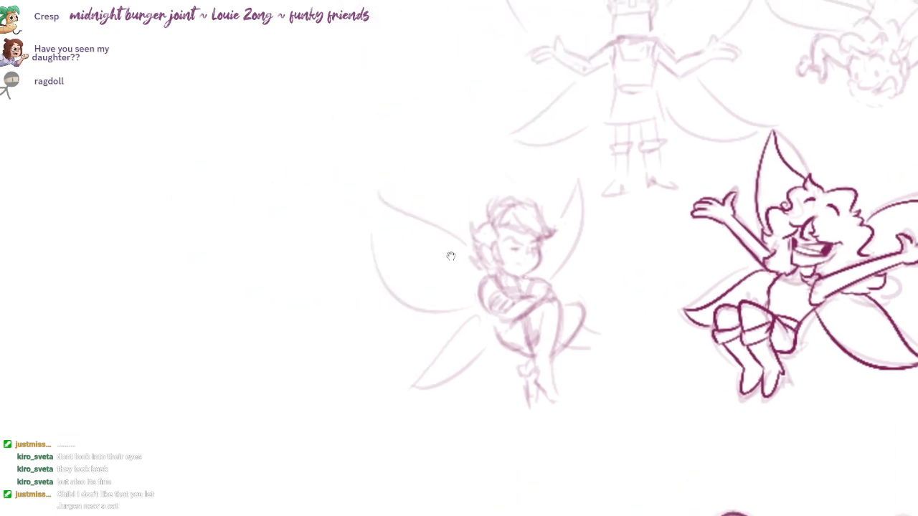
scroll(450, 256, up, 6)
mouse_move(443, 170)
mouse_down()
mouse_move(421, 255)
mouse_move(466, 278)
mouse_move(409, 169)
mouse_move(470, 277)
mouse_up()
scroll(478, 279, up, 1)
key(ctrl+z)
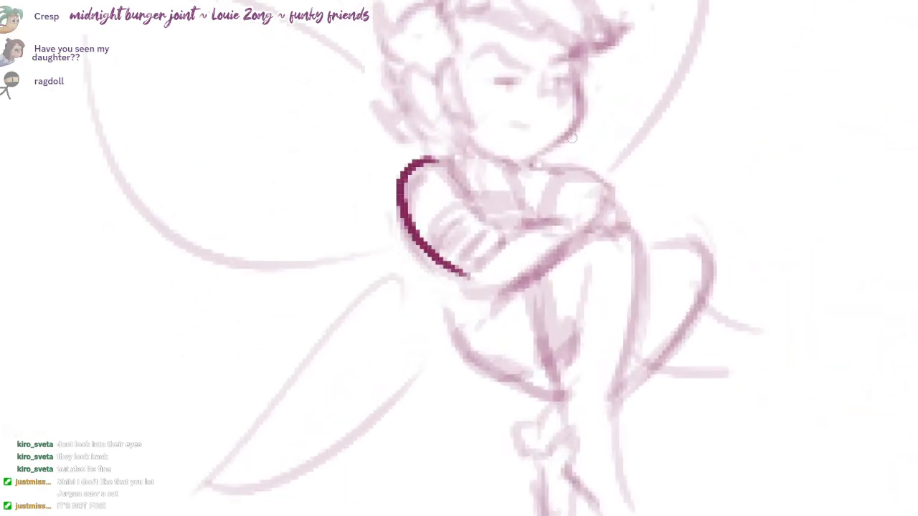
drag(532, 167, 575, 166)
scroll(451, 256, up, 2)
drag(458, 223, 461, 235)
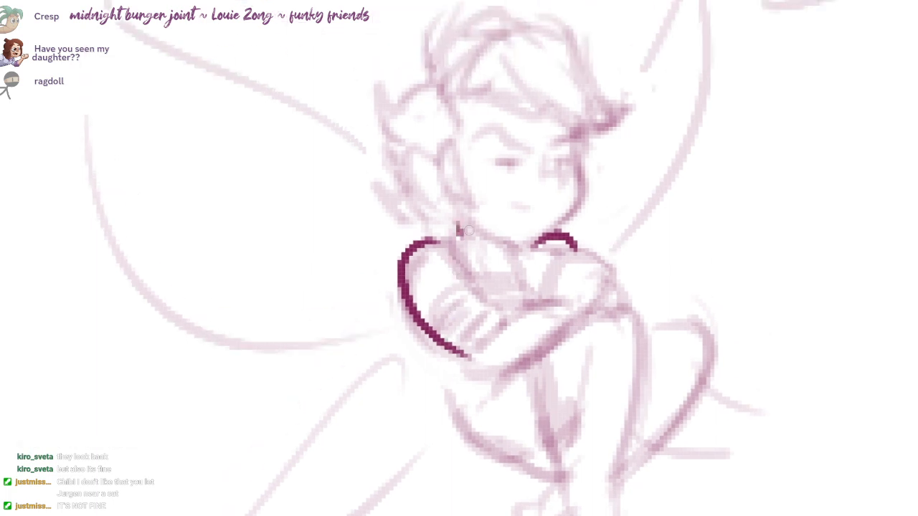
- Ink the crossed-arm fairy's ear, the sideburn beside it and both frowning eyebrows
scroll(451, 256, up, 1)
drag(423, 160, 436, 206)
scroll(455, 200, up, 1)
drag(428, 151, 440, 208)
scroll(449, 166, up, 1)
mouse_move(433, 169)
mouse_down()
mouse_move(509, 187)
mouse_move(564, 158)
mouse_up()
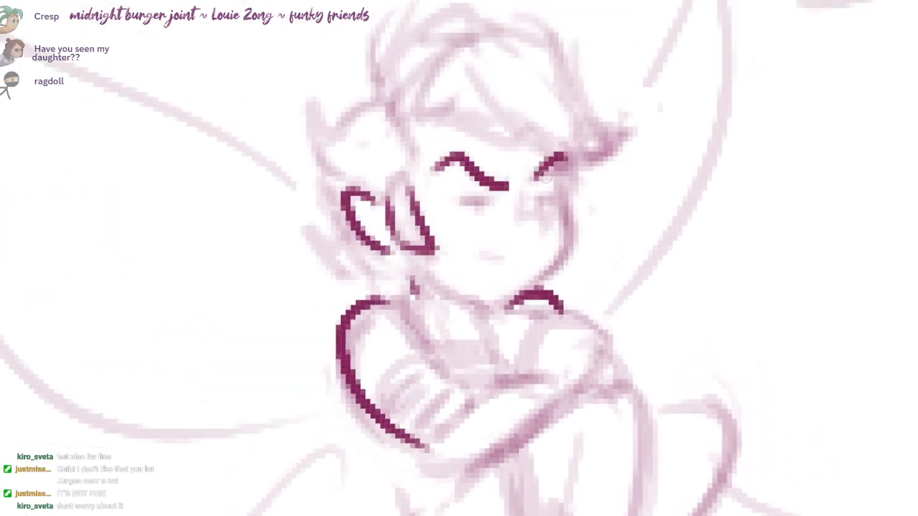
- Ink the crossed-arm fairy's narrowed eyes, small nose and short flat mouth
drag(454, 201, 493, 201)
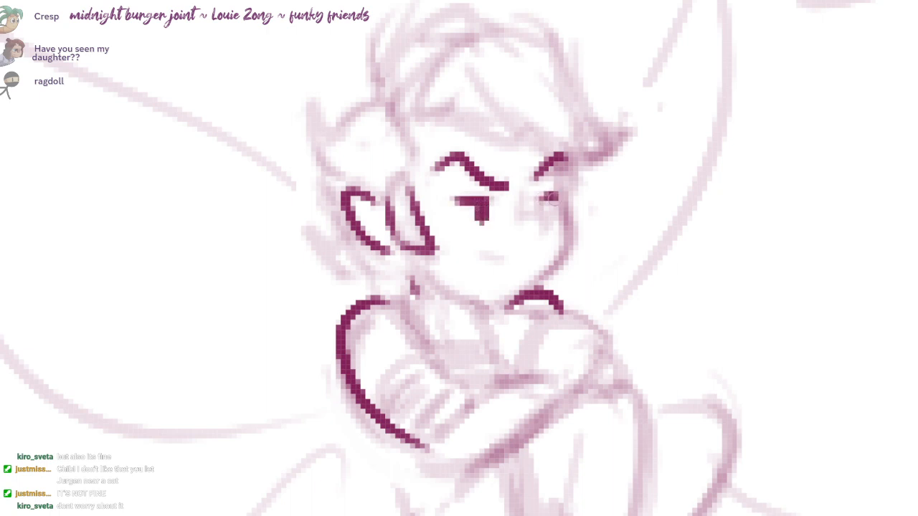
mouse_move(552, 198)
mouse_down()
mouse_move(543, 217)
mouse_move(518, 226)
mouse_up()
drag(517, 227, 539, 238)
key(ctrl+z)
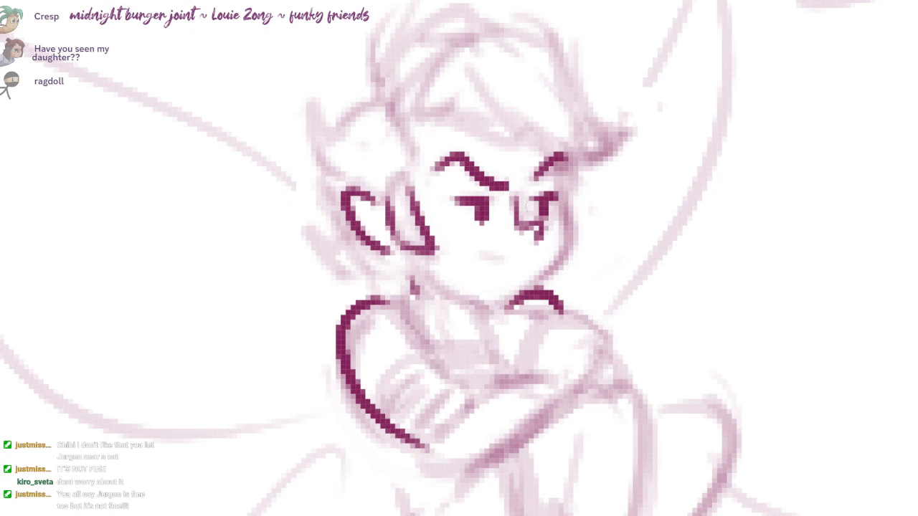
drag(464, 196, 507, 194)
drag(476, 257, 504, 259)
key(ctrl+z)
key(ctrl+z)
- Ink the crossed-arm fairy's swept fringe with its pointed tip and the upright hair strands on the crown
mouse_move(592, 206)
mouse_down()
mouse_move(574, 260)
mouse_move(579, 254)
mouse_up()
drag(396, 156, 495, 93)
mouse_move(428, 157)
mouse_down()
mouse_move(479, 130)
mouse_move(536, 208)
mouse_move(598, 214)
mouse_up()
mouse_move(450, 99)
mouse_down()
mouse_move(484, 83)
mouse_move(532, 123)
mouse_up()
mouse_move(519, 89)
mouse_down()
mouse_move(608, 178)
mouse_move(594, 210)
mouse_up()
drag(417, 101, 437, 133)
drag(394, 187, 464, 115)
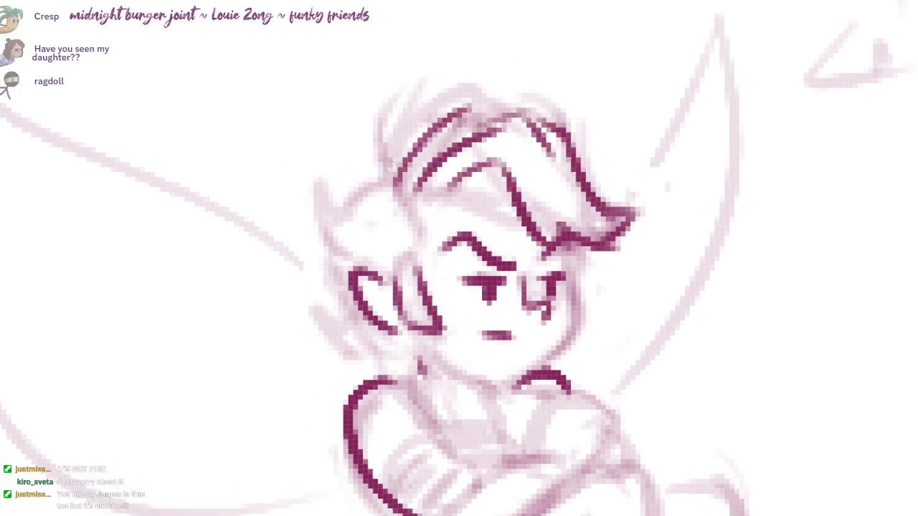
mouse_move(383, 180)
mouse_down()
mouse_move(377, 119)
mouse_move(392, 174)
mouse_up()
mouse_move(396, 152)
mouse_down()
mouse_move(456, 101)
mouse_move(503, 120)
mouse_up()
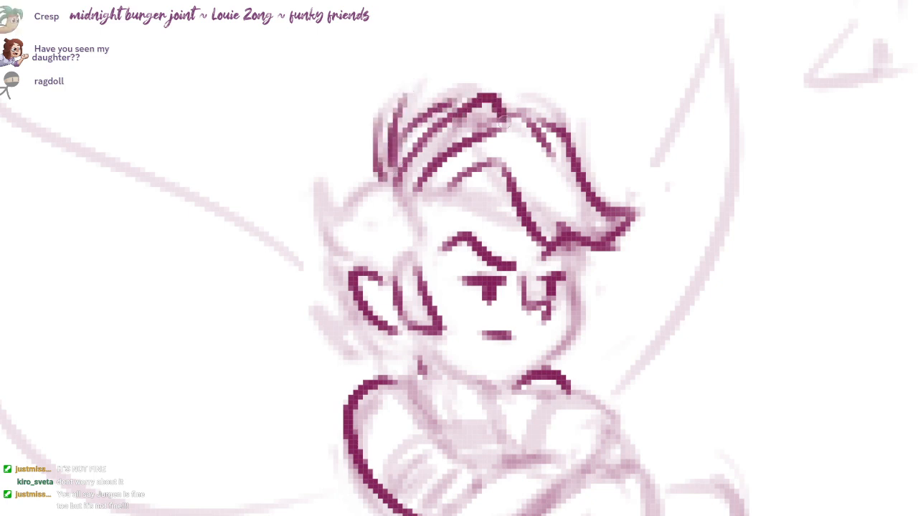
- Ink the crossed-arm fairy's cheek and jawline from the fringe around the chin to the ear, redrawing the cheek curve
mouse_move(557, 247)
mouse_down()
mouse_move(570, 219)
mouse_move(585, 253)
mouse_move(578, 295)
mouse_up()
key(ctrl+z)
drag(586, 256, 552, 337)
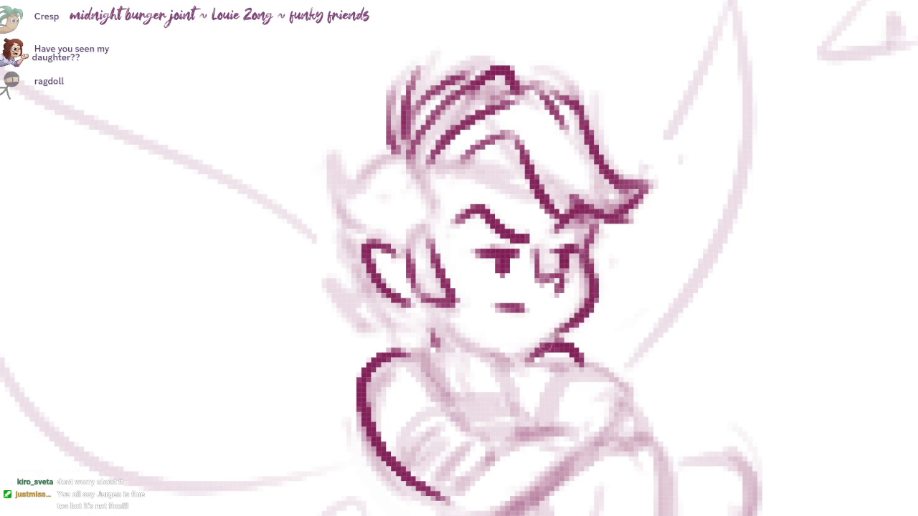
key(ctrl+z)
mouse_move(584, 261)
mouse_down()
mouse_move(554, 341)
mouse_move(518, 356)
mouse_up()
mouse_move(441, 319)
mouse_down()
mouse_move(504, 353)
mouse_move(461, 337)
mouse_move(526, 353)
mouse_up()
key(ctrl+z)
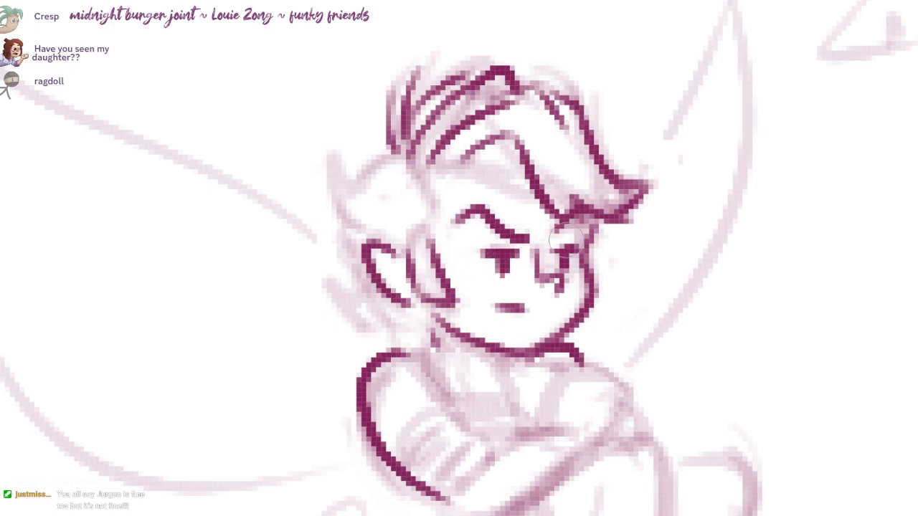
- Ink the crossed-arm fairy's hairline at the temple, the spiky hair around the ear and short strands on the side of the head
mouse_move(464, 166)
mouse_down()
mouse_move(533, 195)
mouse_move(438, 190)
mouse_move(444, 224)
mouse_up()
mouse_move(435, 168)
mouse_down()
mouse_move(361, 183)
mouse_move(348, 166)
mouse_move(365, 240)
mouse_up()
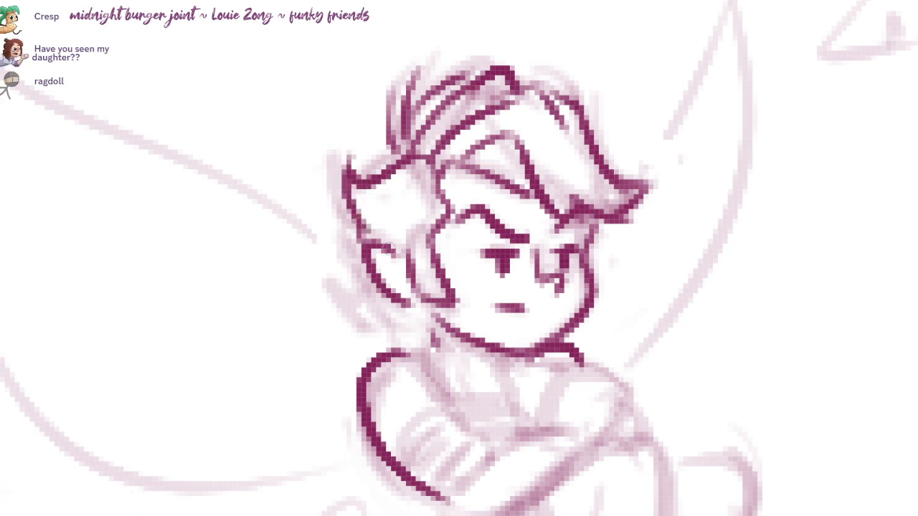
mouse_move(391, 294)
mouse_down()
mouse_move(350, 293)
mouse_move(399, 317)
mouse_up()
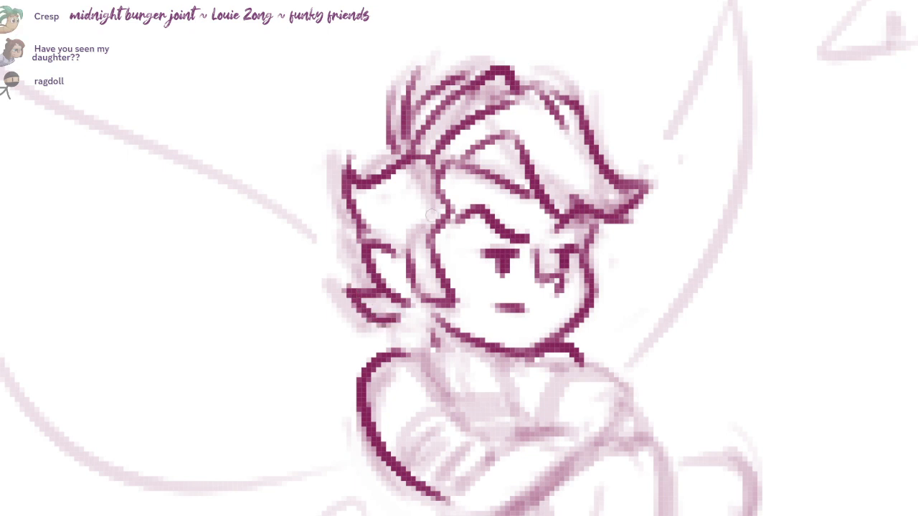
mouse_move(386, 203)
mouse_down()
mouse_move(449, 212)
mouse_move(425, 216)
mouse_up()
drag(472, 356, 450, 256)
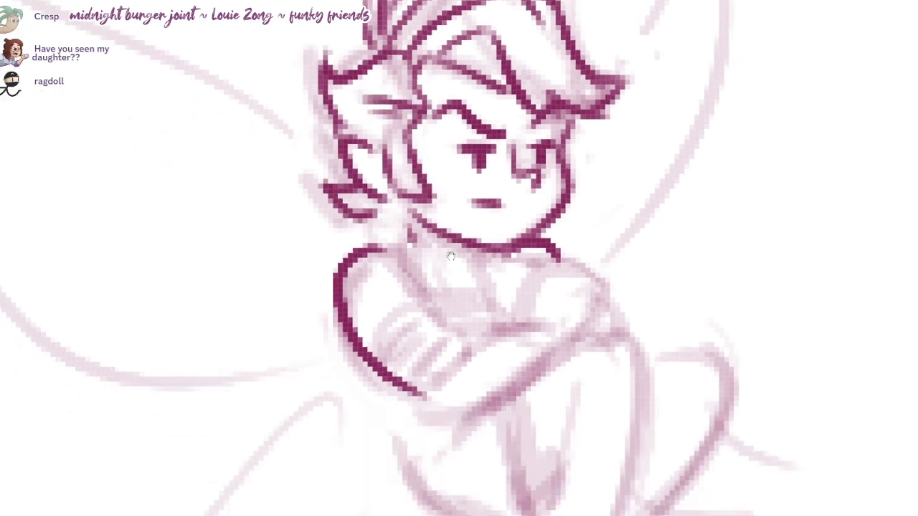
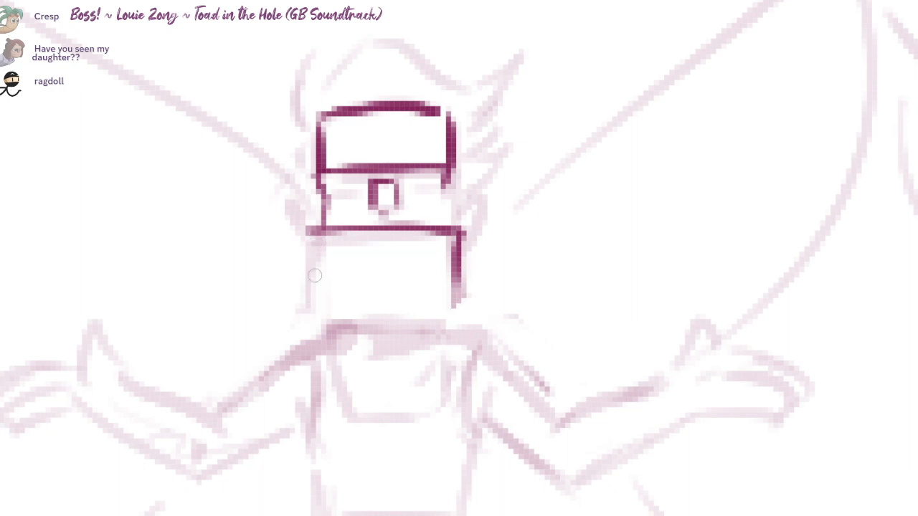
- Close the visored fairy's boxy lower face outline, and ink the swept spiky hair around the head and one ear
drag(315, 275, 459, 317)
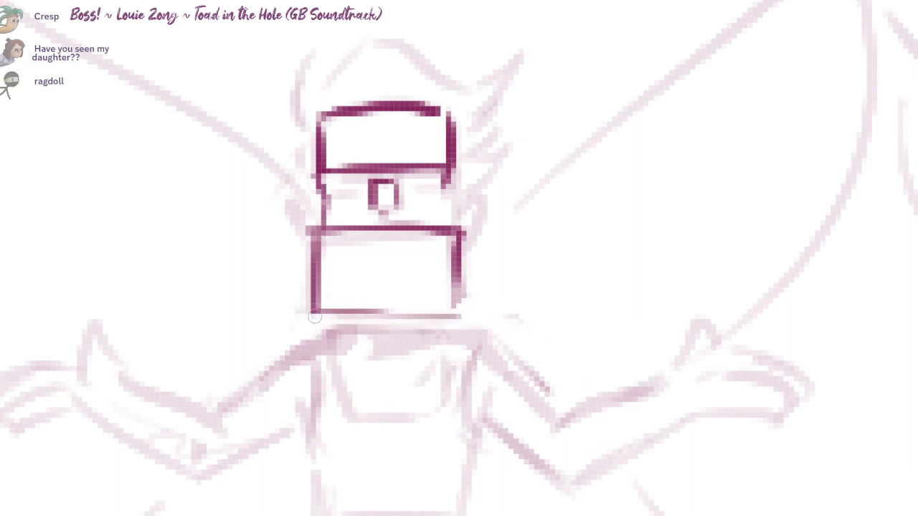
drag(317, 316, 348, 398)
mouse_move(335, 192)
mouse_down()
mouse_move(369, 125)
mouse_move(438, 118)
mouse_move(515, 153)
mouse_move(502, 240)
mouse_up()
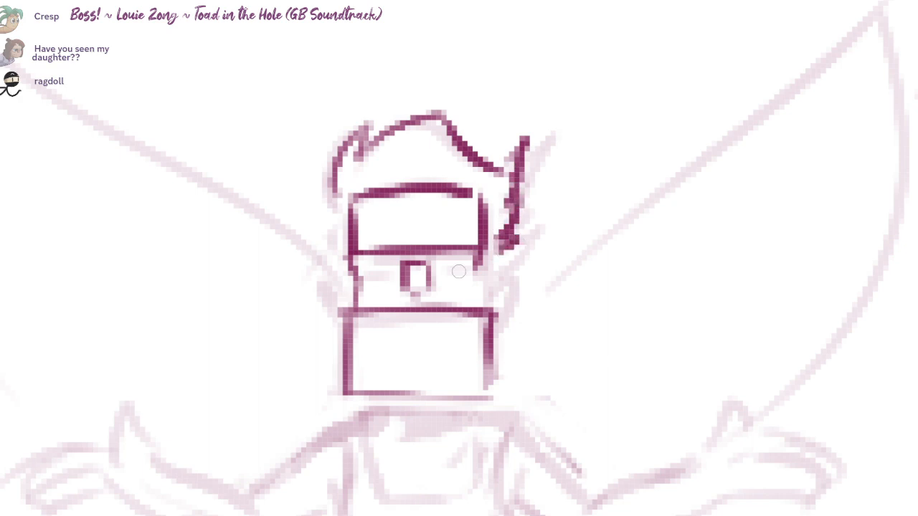
drag(459, 272, 462, 260)
drag(343, 198, 333, 240)
drag(517, 251, 501, 308)
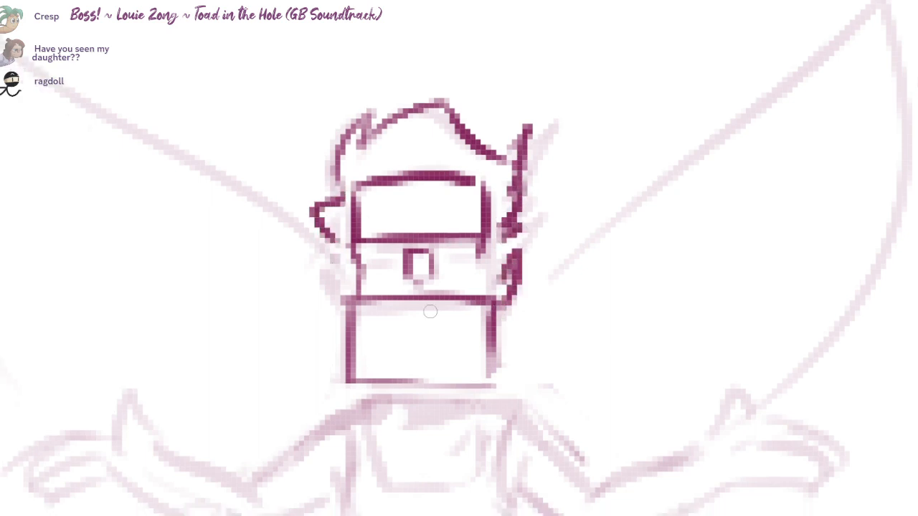
- Ink the visored fairy's remaining hair beside the jaw, the short neck lines and the tops of both shoulders
drag(321, 252, 349, 337)
drag(438, 310, 483, 293)
scroll(484, 294, down, 3)
mouse_move(466, 359)
mouse_down()
mouse_move(451, 256)
mouse_move(529, 241)
mouse_up()
scroll(451, 256, up, 2)
key(ctrl+z)
drag(414, 271, 451, 256)
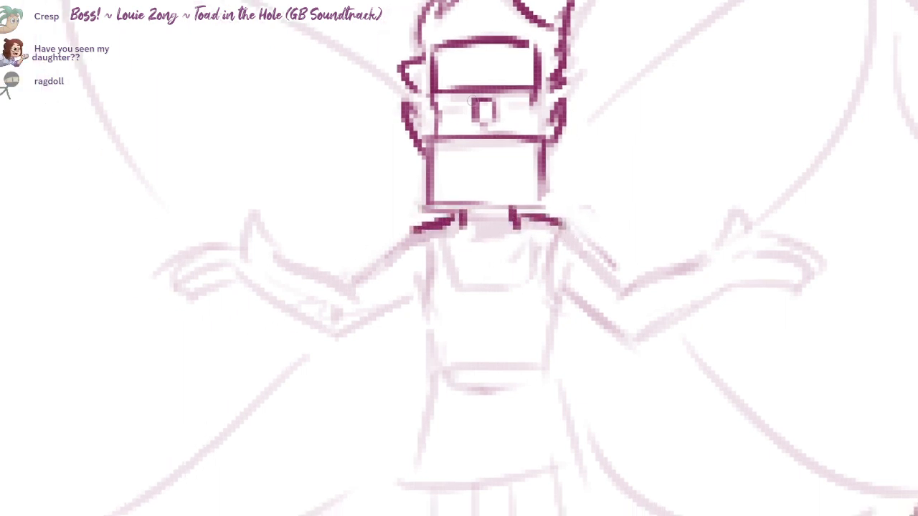
- Ink the visored fairy's first outstretched arm from shoulder to wrist, with the bent elbow and both forearm edges
drag(539, 112, 502, 167)
drag(451, 256, 497, 134)
mouse_move(428, 171)
mouse_down()
mouse_move(346, 245)
mouse_move(388, 199)
mouse_move(364, 226)
mouse_up()
key(ctrl+z)
drag(430, 230, 359, 265)
key(ctrl+z)
drag(259, 218, 358, 280)
drag(289, 195, 371, 230)
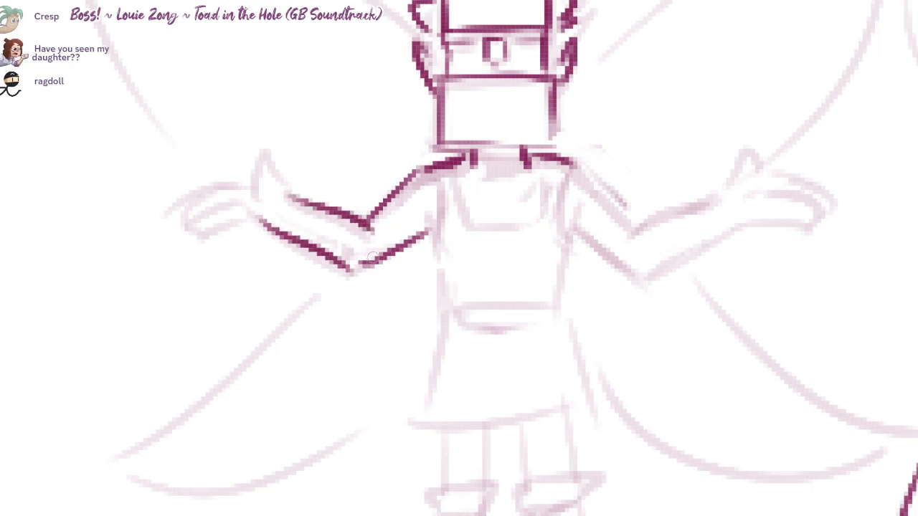
- Erase the sharp elbow corner on the first arm and redraw the forearm's underside as a smooth curve
key(e)
drag(311, 247, 354, 275)
key(e)
drag(261, 216, 364, 264)
drag(451, 256, 499, 290)
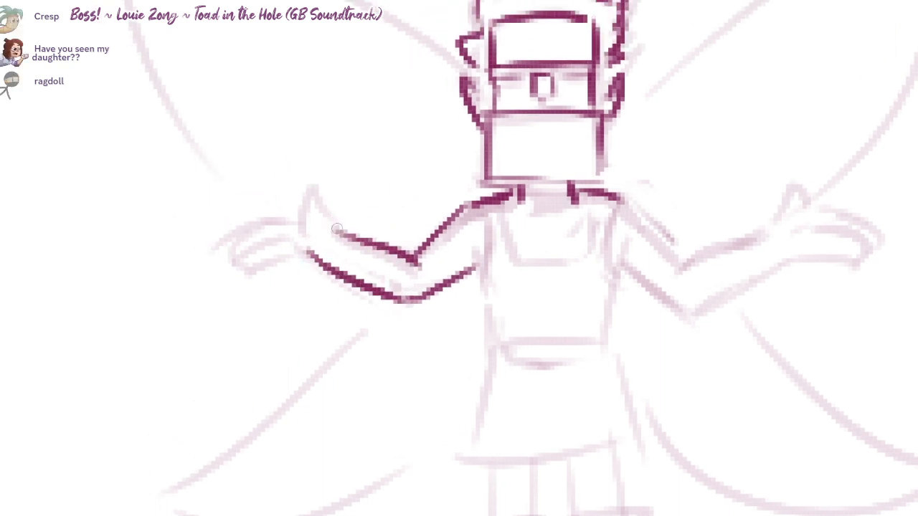
- Ink the hand on the first arm with its raised thumb and curled, layered fingers
drag(336, 229, 302, 218)
mouse_move(290, 262)
mouse_down()
mouse_move(244, 268)
mouse_move(304, 225)
mouse_up()
key(ctrl+z)
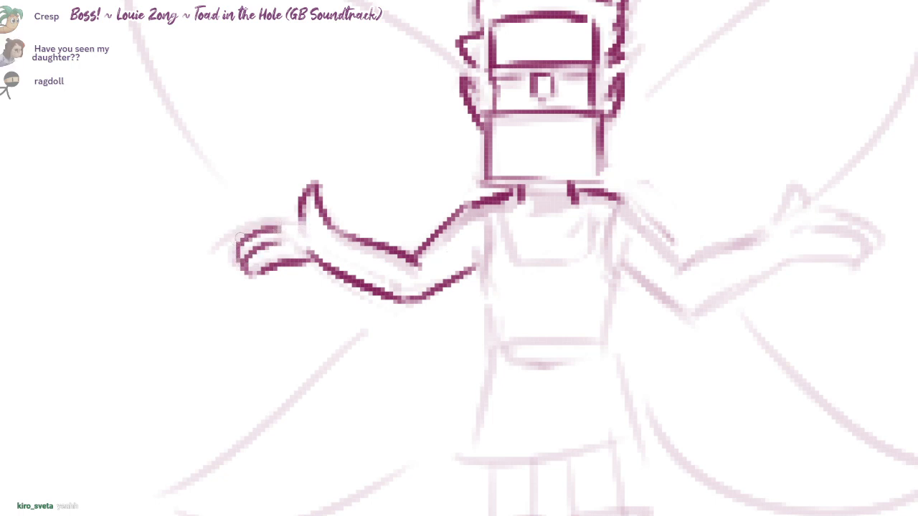
mouse_move(243, 234)
mouse_down()
mouse_move(279, 217)
mouse_move(304, 220)
mouse_up()
drag(451, 255, 279, 236)
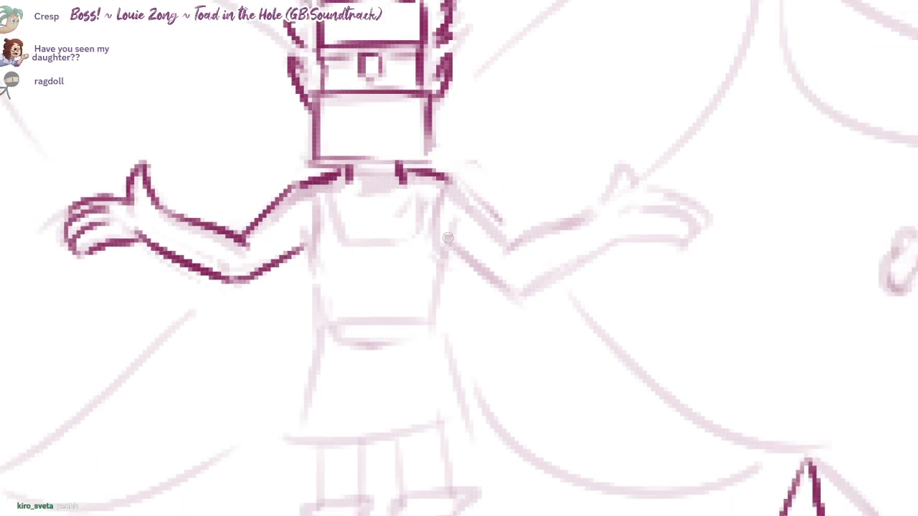
- Ink the visored fairy's opposite arm from the shoulder through the bent elbow to the raised thumb
drag(447, 238, 513, 279)
key(ctrl+z)
mouse_move(450, 182)
mouse_down()
mouse_move(518, 248)
mouse_move(506, 242)
mouse_move(584, 212)
mouse_move(507, 238)
mouse_up()
key(ctrl+z)
mouse_move(502, 281)
mouse_down()
mouse_move(590, 246)
mouse_move(557, 248)
mouse_move(561, 213)
mouse_up()
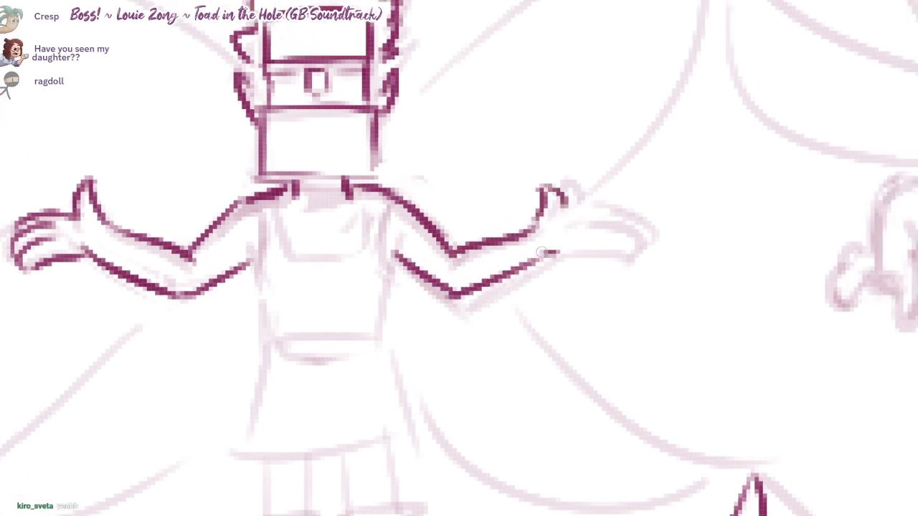
- Ink the opposite hand's palm edge, layered fingers and thumb base
drag(542, 252, 618, 258)
drag(580, 228, 625, 252)
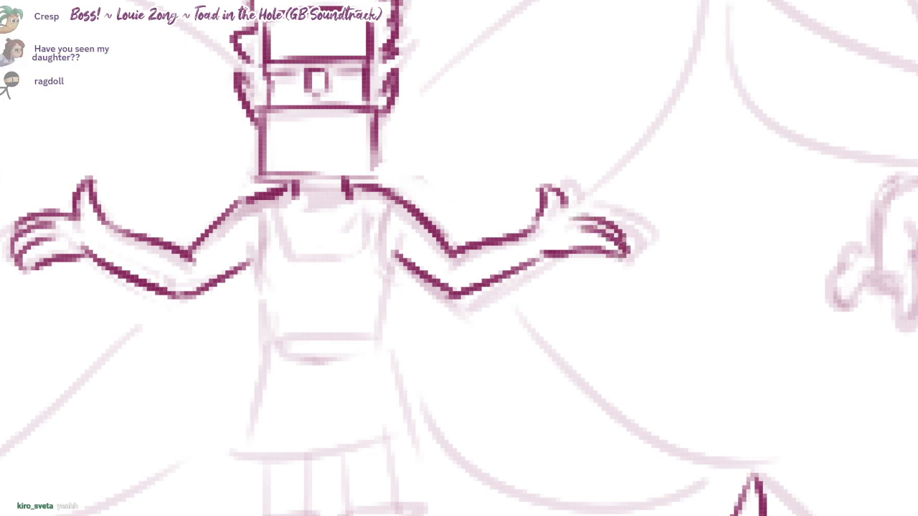
mouse_move(565, 204)
mouse_down()
mouse_move(619, 225)
mouse_move(625, 242)
mouse_up()
mouse_move(577, 221)
mouse_down()
mouse_move(627, 243)
mouse_move(628, 253)
mouse_move(632, 218)
mouse_up()
mouse_move(572, 201)
mouse_down()
mouse_move(603, 210)
mouse_move(559, 217)
mouse_up()
mouse_move(559, 213)
mouse_down()
mouse_move(612, 214)
mouse_move(628, 242)
mouse_up()
key(ctrl+z)
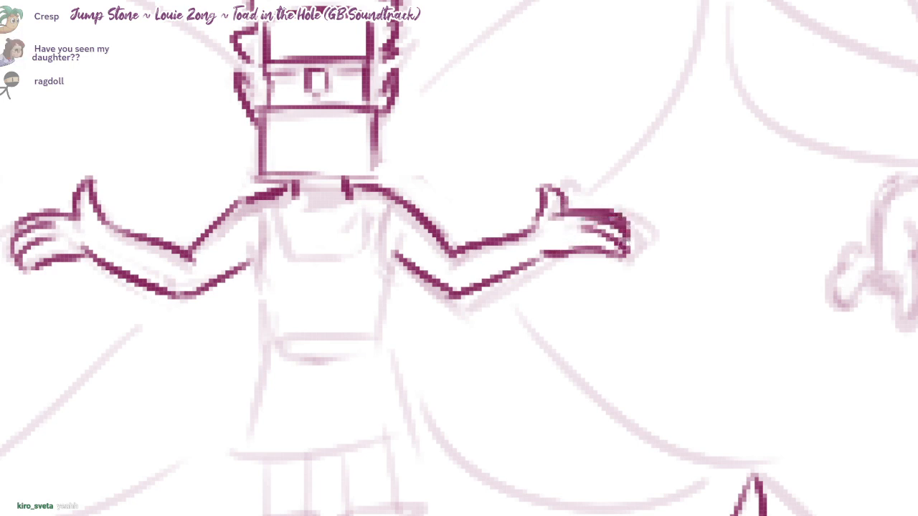
- Ink the visored fairy's torso sides, the two waistband lines and the scooped neckline with its straps
mouse_move(363, 268)
mouse_down()
mouse_move(450, 256)
mouse_move(459, 246)
mouse_up()
drag(361, 249, 363, 269)
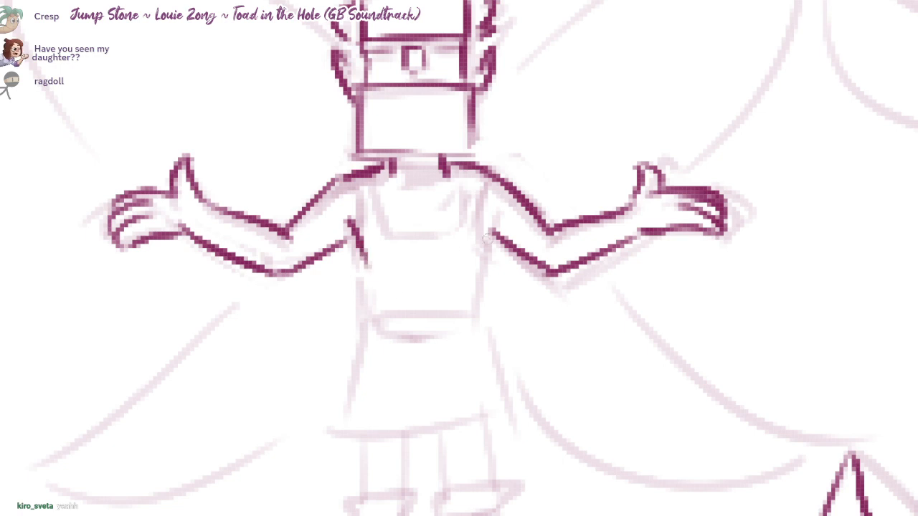
drag(489, 233, 470, 326)
mouse_move(362, 256)
mouse_down()
mouse_move(365, 307)
mouse_move(477, 292)
mouse_up()
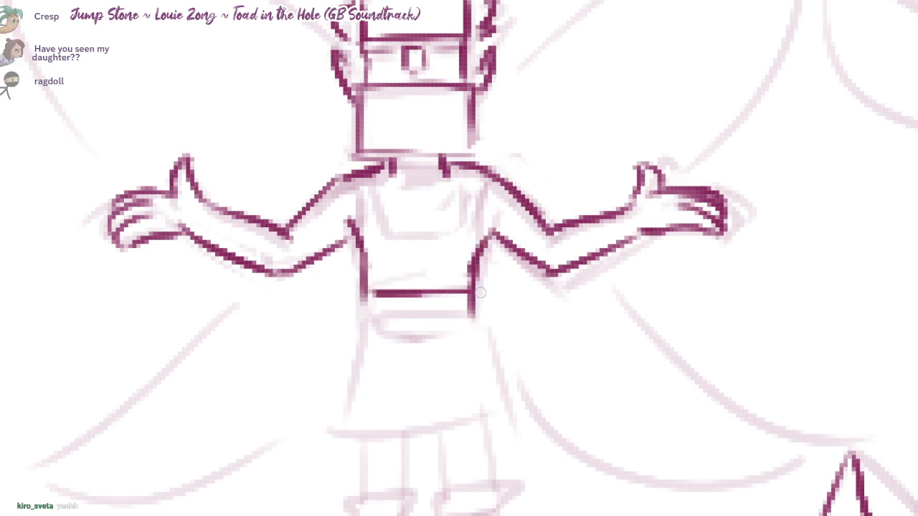
drag(363, 321, 479, 312)
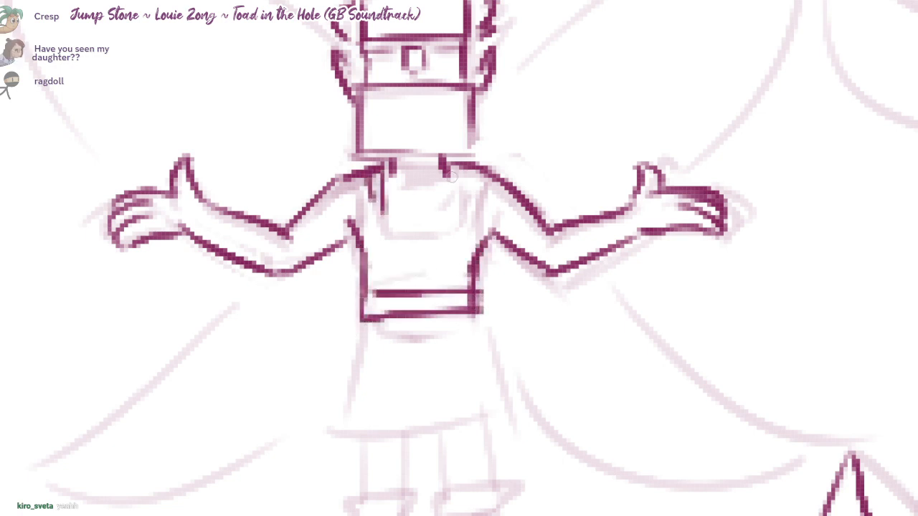
drag(384, 202, 449, 200)
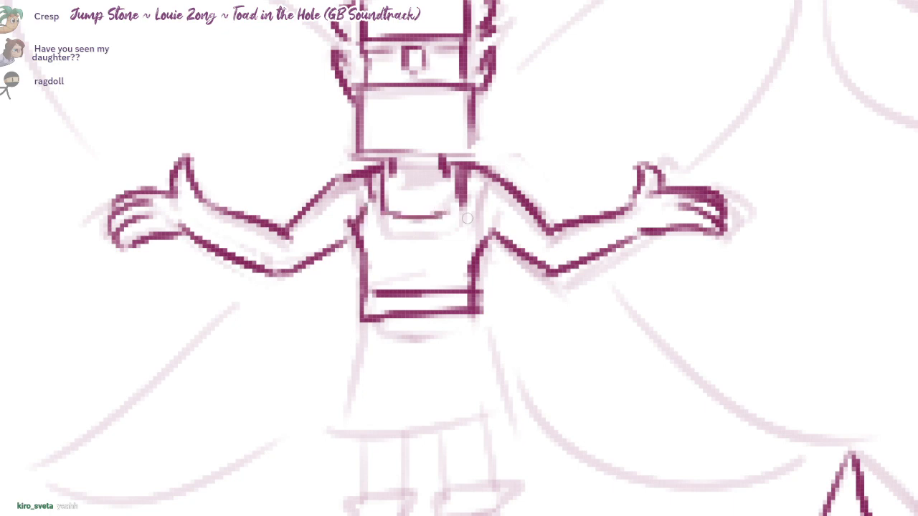
- Ink the visored fairy's flared skirt with its curved hem and the thighs below it
scroll(467, 218, down, 5)
mouse_move(381, 175)
mouse_down()
mouse_move(351, 316)
mouse_move(473, 290)
mouse_move(545, 302)
mouse_up()
drag(496, 179, 545, 280)
scroll(436, 329, down, 3)
drag(383, 227, 385, 265)
drag(422, 219, 423, 258)
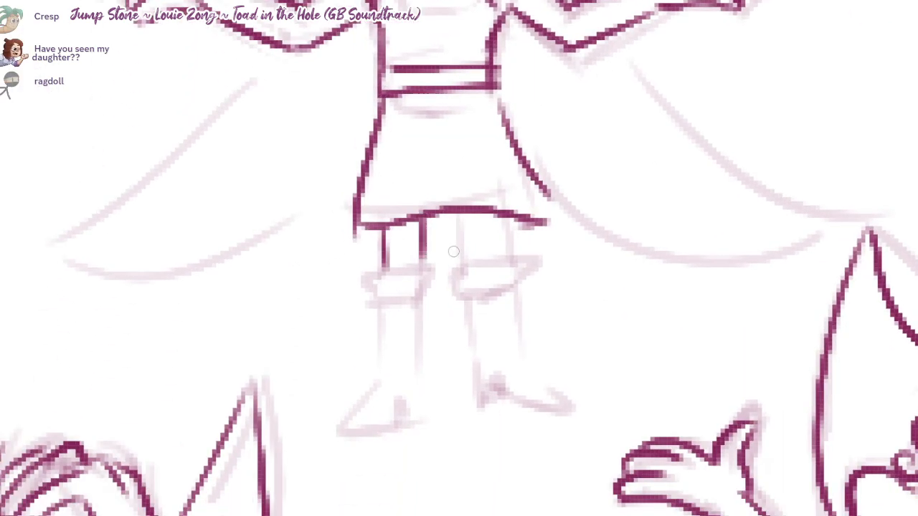
drag(466, 212, 470, 262)
drag(500, 217, 507, 252)
- Ink the folded cuffs at the knees and the boot shafts running down both lower legs
mouse_move(423, 264)
mouse_down()
mouse_move(363, 270)
mouse_move(364, 306)
mouse_move(521, 294)
mouse_move(514, 256)
mouse_move(530, 296)
mouse_up()
drag(469, 263, 516, 330)
drag(468, 303, 479, 393)
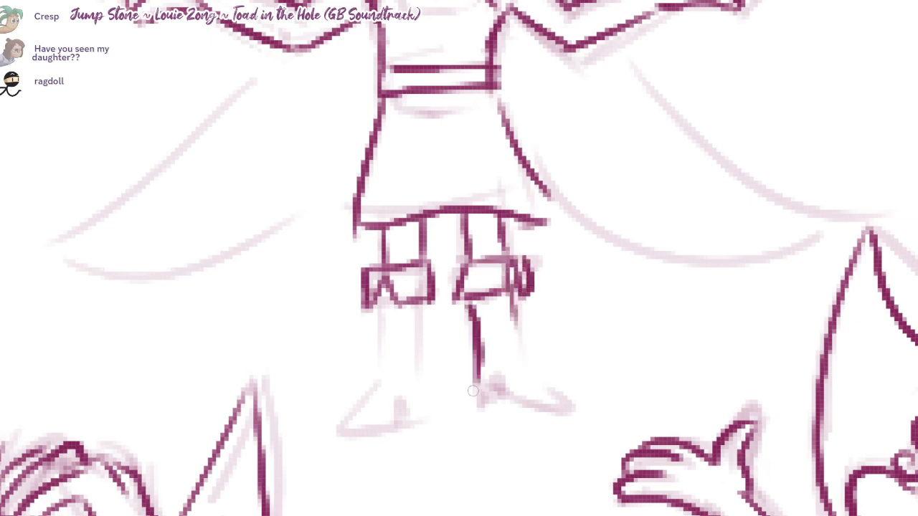
drag(521, 293, 519, 372)
drag(386, 314, 374, 384)
drag(422, 301, 429, 398)
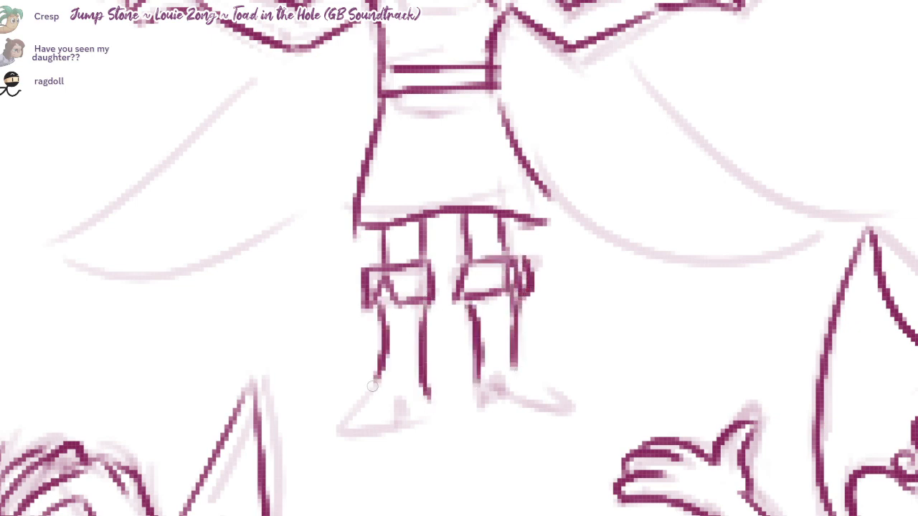
- Ink the pointed, heeled feet of both boots, turned outward
mouse_move(376, 383)
mouse_down()
mouse_move(344, 423)
mouse_move(398, 415)
mouse_up()
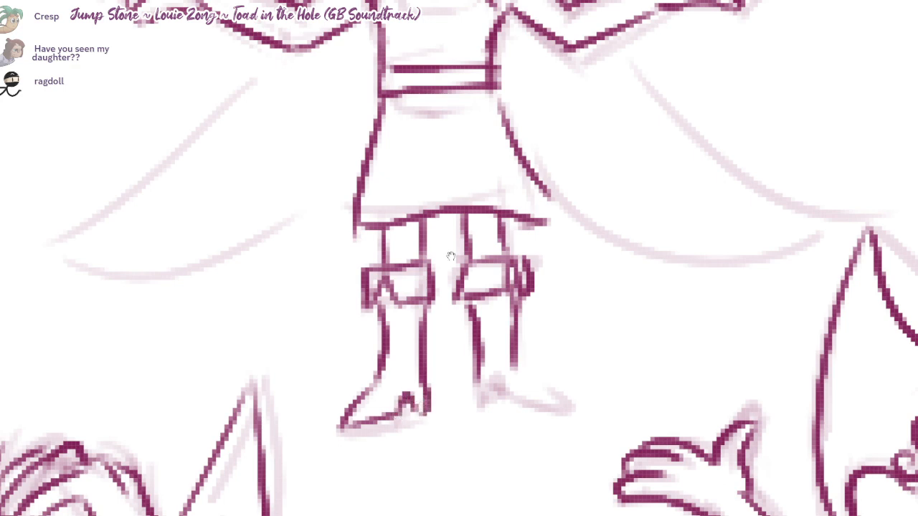
drag(450, 256, 416, 253)
mouse_move(454, 378)
mouse_down()
mouse_move(460, 405)
mouse_move(524, 423)
mouse_up()
drag(485, 361, 530, 421)
key(ctrl+z)
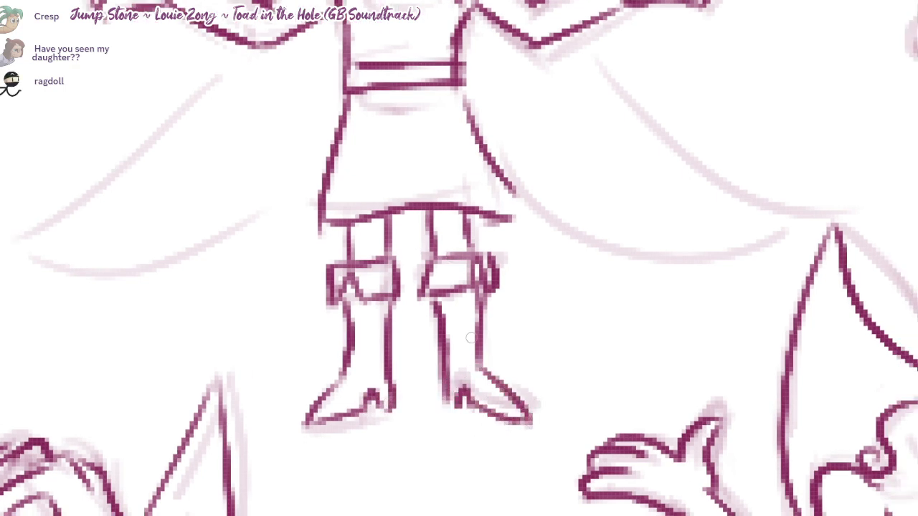
- Fill in the dark underside of the visored fairy's skirt along the hem between the legs
mouse_move(506, 89)
mouse_down()
mouse_move(451, 254)
mouse_move(482, 250)
mouse_up()
drag(491, 378, 477, 383)
mouse_move(393, 381)
mouse_down()
mouse_move(374, 377)
mouse_move(392, 383)
mouse_up()
- Ink the pair of lower wings spreading out behind the visored fairy's skirt
drag(451, 256, 545, 252)
mouse_move(379, 237)
mouse_down()
mouse_move(342, 275)
mouse_move(322, 315)
mouse_up()
mouse_move(334, 208)
mouse_down()
mouse_move(261, 274)
mouse_move(301, 382)
mouse_move(387, 326)
mouse_up()
drag(482, 248, 451, 256)
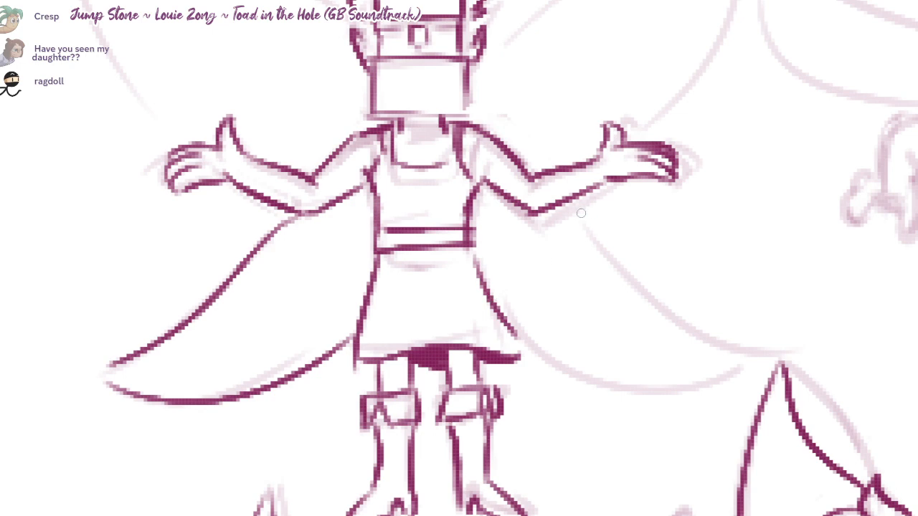
drag(606, 221, 756, 341)
mouse_move(751, 352)
mouse_down()
mouse_move(709, 366)
mouse_move(529, 332)
mouse_move(527, 358)
mouse_up()
- Ink the pair of large pointed upper wings rising from behind the visored fairy's head
mouse_move(386, 85)
mouse_down()
mouse_move(375, 196)
mouse_move(451, 256)
mouse_up()
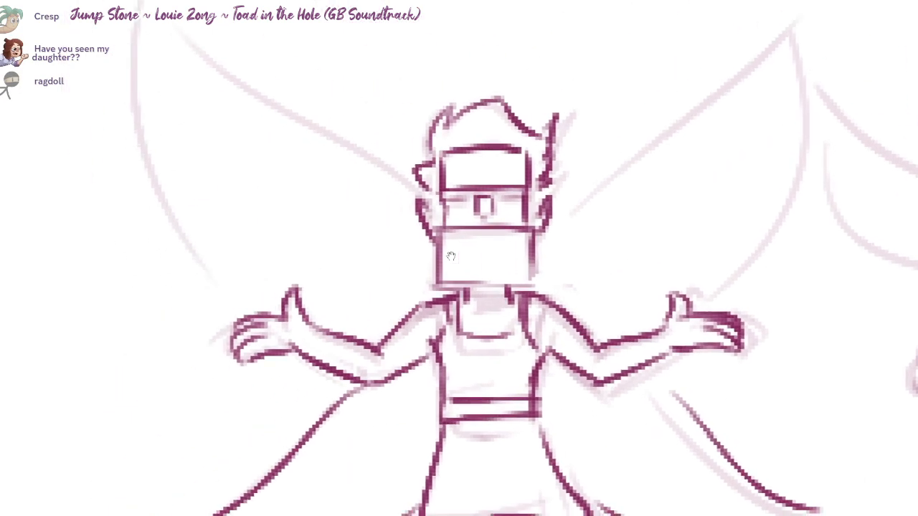
mouse_move(345, 133)
mouse_down()
mouse_move(153, 3)
mouse_move(230, 298)
mouse_up()
drag(451, 256, 374, 289)
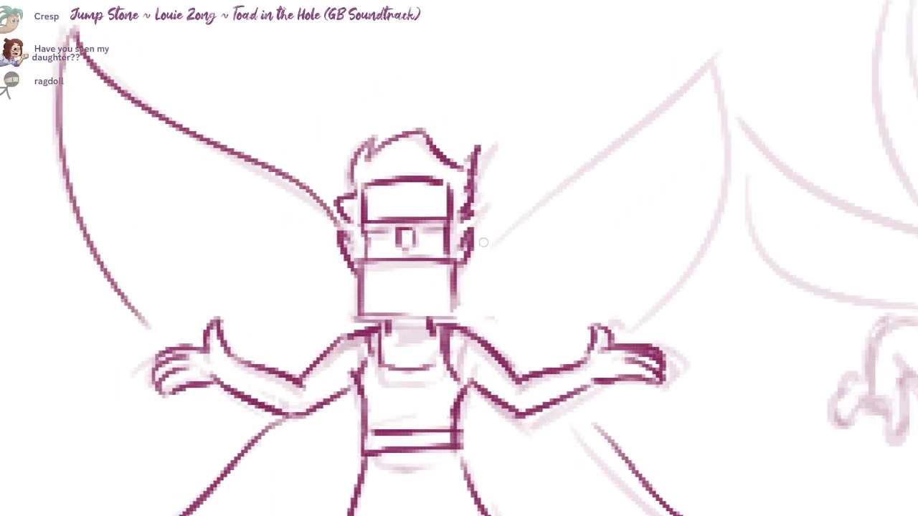
mouse_move(482, 243)
mouse_down()
mouse_move(676, 18)
mouse_move(597, 334)
mouse_up()
- Ink the nose curve, two solid oval eyes and arched eyebrows on the face of the face-down fairy
drag(624, 283, 450, 255)
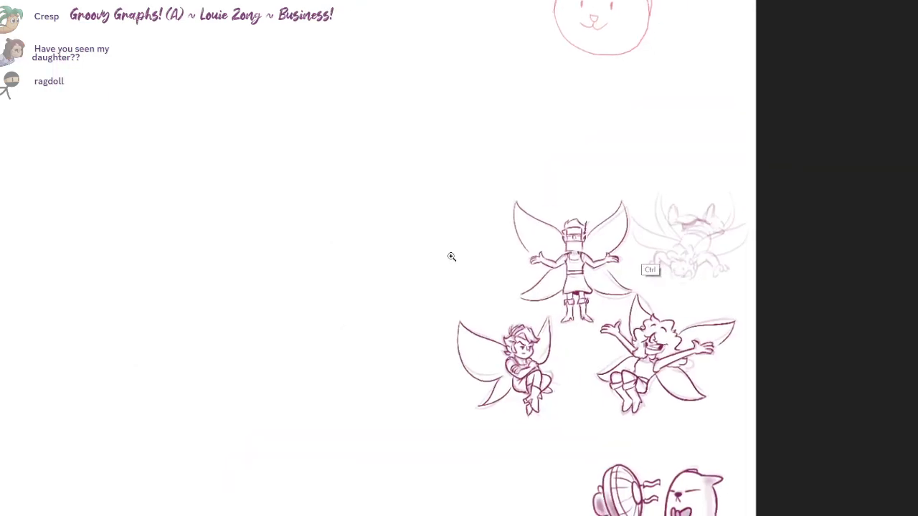
drag(562, 255, 278, 256)
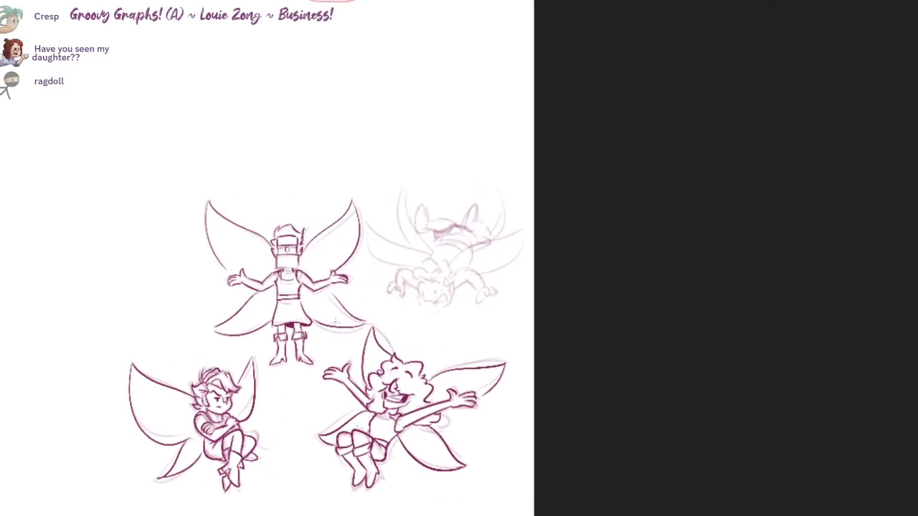
drag(594, 226, 557, 247)
drag(414, 336, 116, 366)
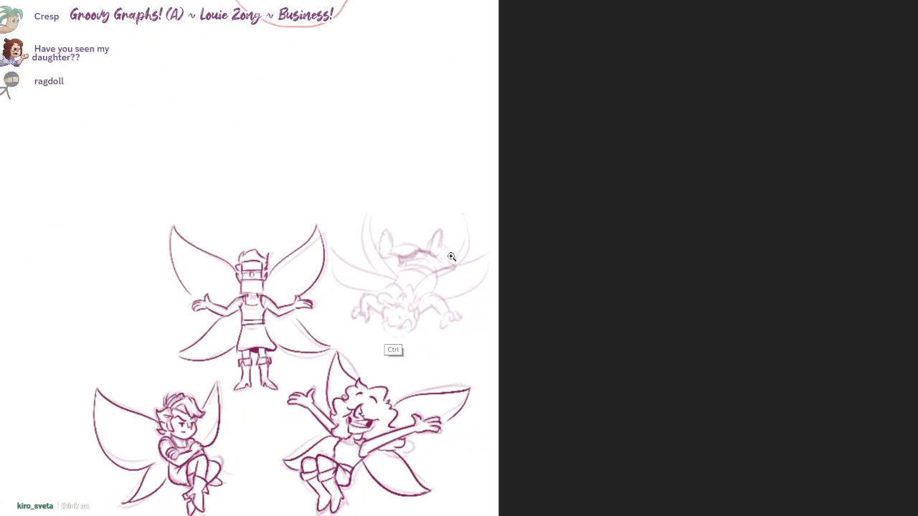
scroll(451, 256, up, 10)
mouse_move(372, 320)
mouse_down()
mouse_move(359, 344)
mouse_move(430, 334)
mouse_up()
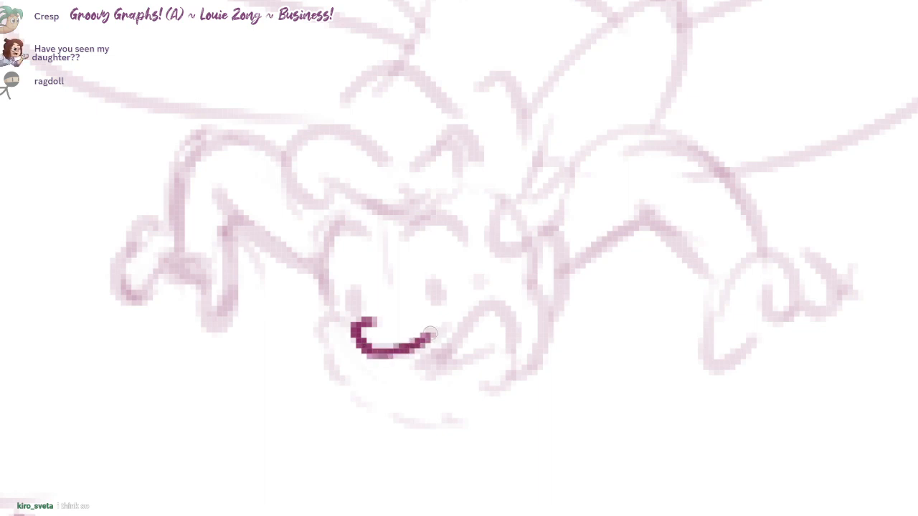
drag(351, 287, 354, 312)
drag(433, 281, 436, 307)
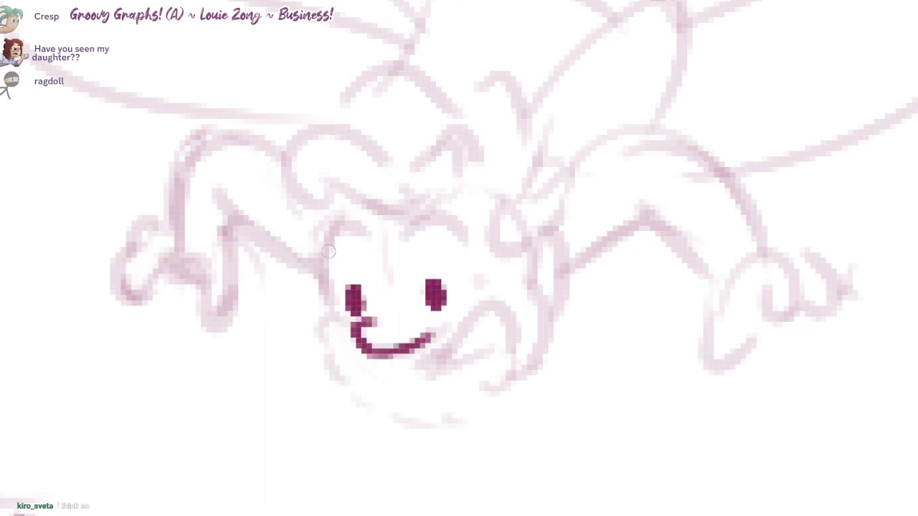
mouse_move(326, 242)
mouse_down()
mouse_move(366, 233)
mouse_move(462, 238)
mouse_up()
scroll(313, 265, down, 1)
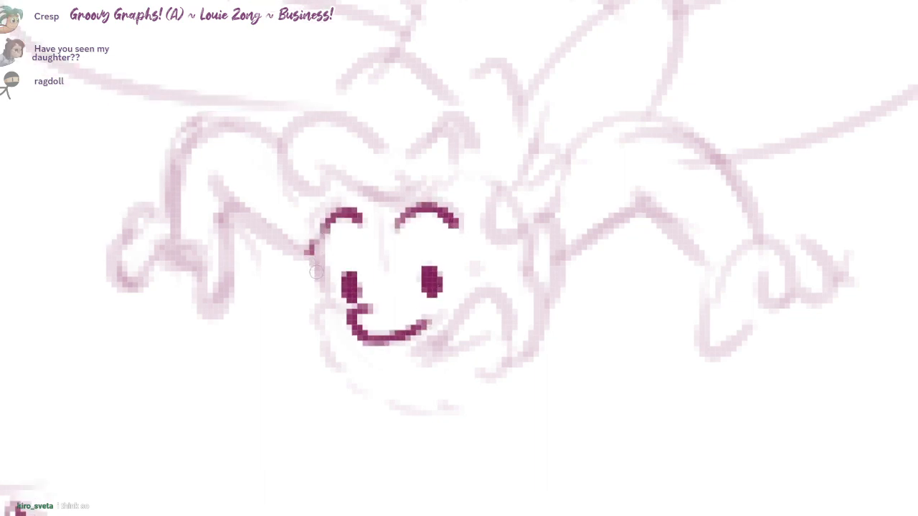
- Ink the face-down fairy's cheek, lopsided open grin with its crease, rounded jaw and the small curl beside the cheek
mouse_move(316, 272)
mouse_down()
mouse_move(329, 290)
mouse_move(324, 359)
mouse_up()
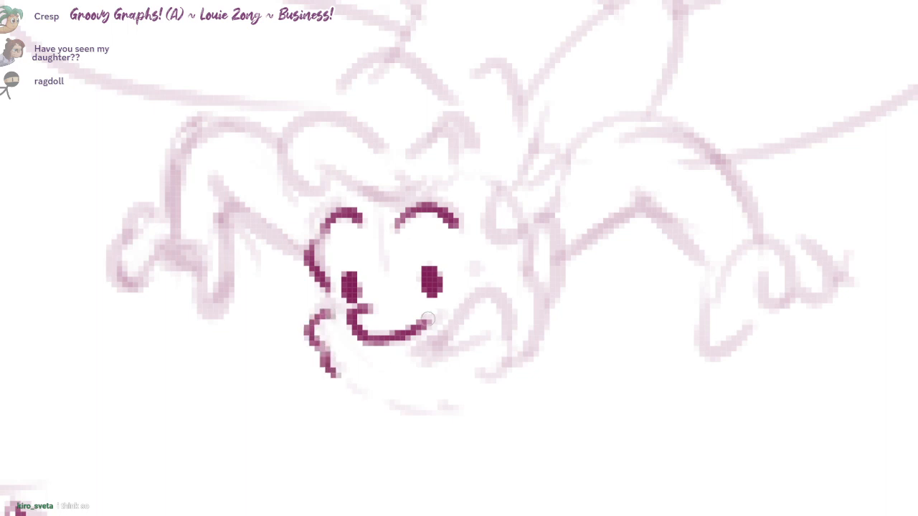
drag(427, 319, 500, 277)
mouse_move(418, 357)
mouse_down()
mouse_move(502, 335)
mouse_move(428, 362)
mouse_move(472, 322)
mouse_move(444, 355)
mouse_up()
key(ctrl+z)
drag(439, 347, 478, 316)
mouse_move(331, 378)
mouse_down()
mouse_move(426, 402)
mouse_move(477, 376)
mouse_move(530, 301)
mouse_up()
drag(516, 248, 531, 320)
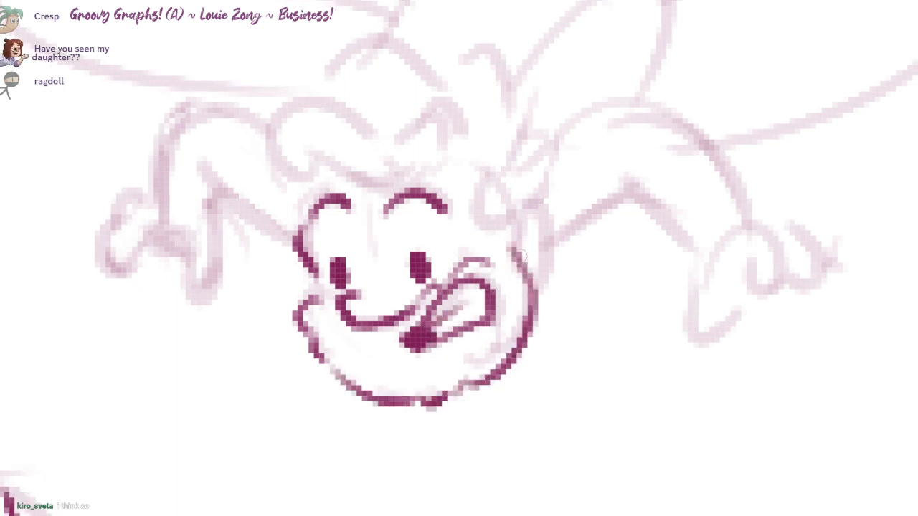
key(ctrl+z)
mouse_move(512, 228)
mouse_down()
mouse_move(528, 334)
mouse_move(501, 246)
mouse_up()
drag(379, 190, 450, 256)
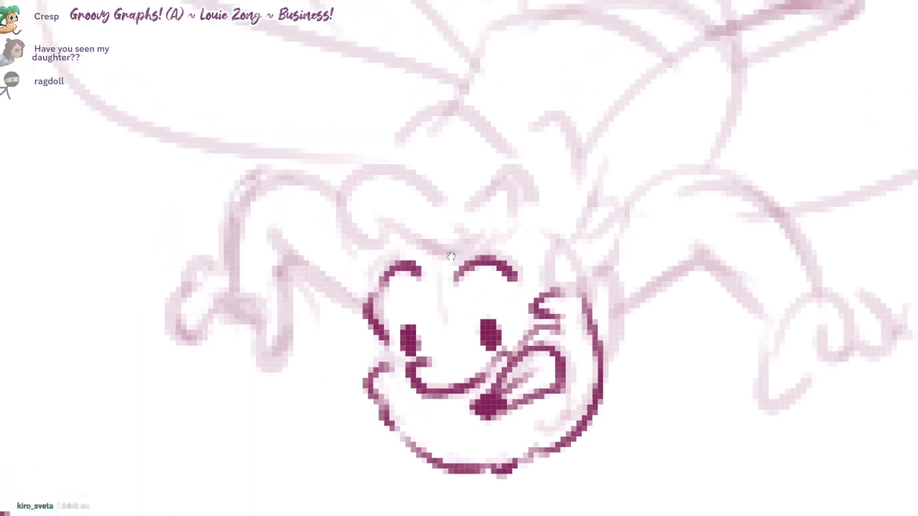
- Ink the face-down fairy's swept-back hair over the crown, redrawing the first stroke at the temple
drag(375, 251, 431, 189)
key(ctrl+z)
mouse_move(376, 261)
mouse_down()
mouse_move(385, 156)
mouse_move(414, 158)
mouse_up()
drag(420, 172, 445, 187)
drag(370, 160, 475, 111)
mouse_move(494, 147)
mouse_down()
mouse_move(559, 169)
mouse_move(552, 104)
mouse_move(570, 190)
mouse_up()
key(ctrl+z)
- Ink the pointed tufts on the side of the hair and the curved lower edge of the fringe above the eyebrows
drag(509, 172, 506, 231)
mouse_move(539, 175)
mouse_down()
mouse_move(541, 193)
mouse_move(519, 228)
mouse_up()
click(381, 242)
drag(370, 213, 463, 252)
drag(480, 244, 526, 204)
drag(487, 273, 451, 256)
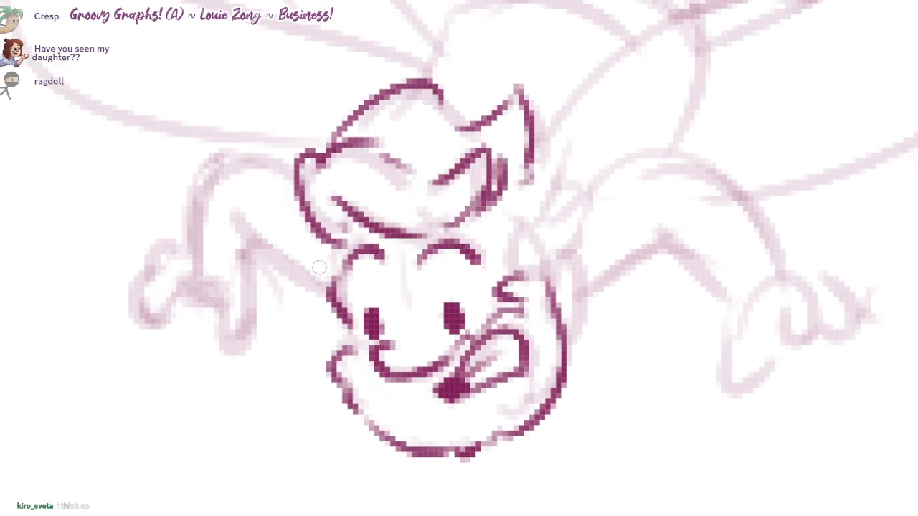
- Ink the small hair section between the fringe and the cheek at the far temple, replacing the undone strokes
mouse_move(339, 245)
mouse_down()
mouse_move(324, 322)
mouse_move(343, 320)
mouse_up()
mouse_move(343, 268)
mouse_down()
mouse_move(337, 293)
mouse_move(310, 241)
mouse_up()
key(ctrl+z)
key(ctrl+z)
key(ctrl+z)
mouse_move(328, 304)
mouse_down()
mouse_move(310, 241)
mouse_move(332, 296)
mouse_up()
drag(450, 256, 436, 256)
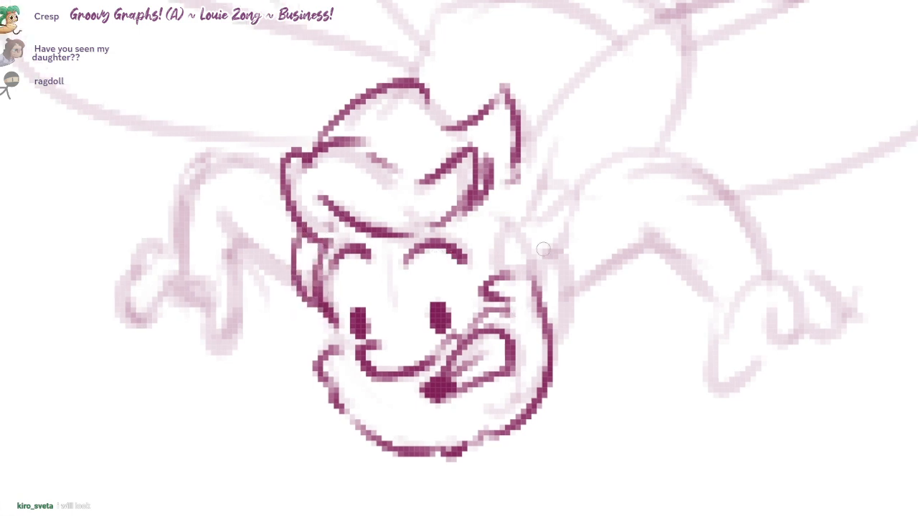
- Ink the face-down fairy's sideburn, the spiky hair at the back of the head and the ear with its inner line
mouse_move(490, 203)
mouse_down()
mouse_move(536, 268)
mouse_move(553, 187)
mouse_move(550, 260)
mouse_up()
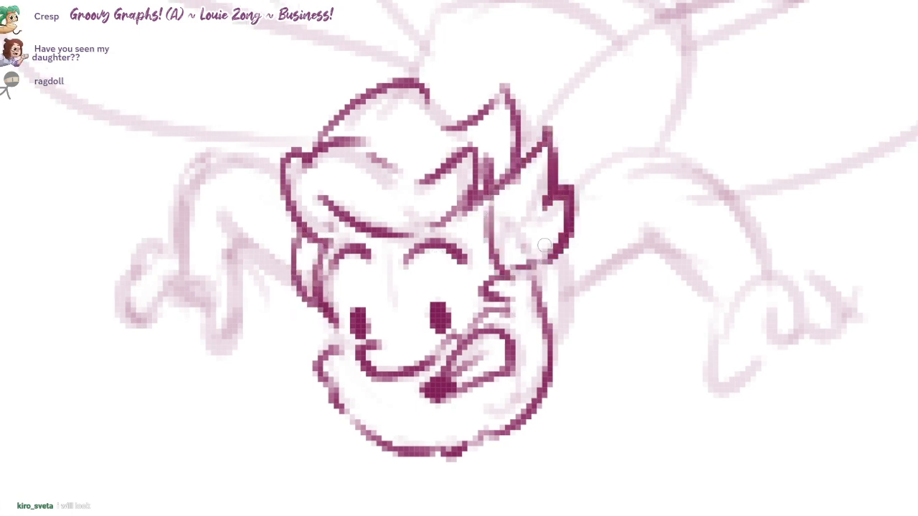
mouse_move(548, 226)
mouse_down()
mouse_move(535, 269)
mouse_move(552, 321)
mouse_up()
drag(559, 258, 557, 291)
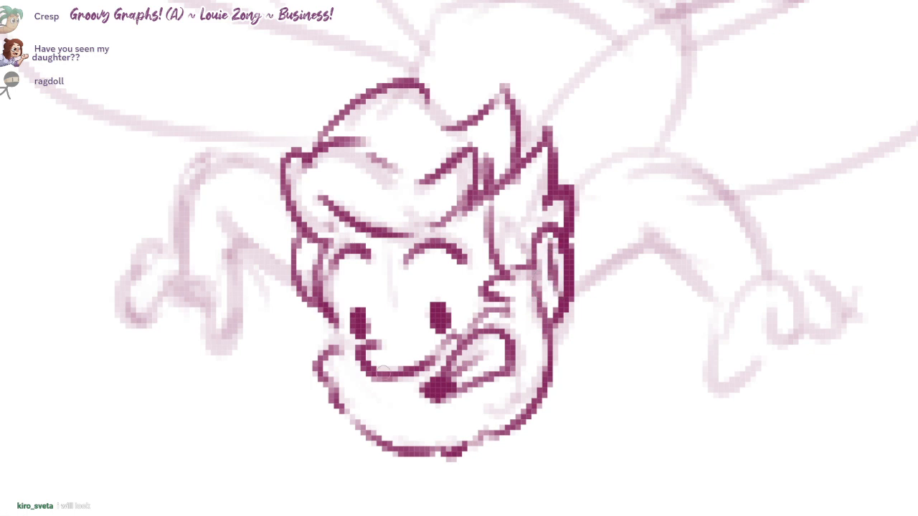
drag(508, 257, 570, 252)
key(ctrl+z)
- Ink the face-down fairy's first arched arm and its drooping hand, redrawing the fingers after undoing earlier tries
drag(451, 256, 503, 268)
mouse_move(397, 187)
mouse_down()
mouse_move(296, 160)
mouse_move(280, 274)
mouse_up()
mouse_move(351, 223)
mouse_down()
mouse_move(425, 287)
mouse_move(322, 278)
mouse_move(337, 309)
mouse_move(326, 343)
mouse_move(301, 283)
mouse_move(246, 308)
mouse_up()
key(ctrl+z)
drag(263, 260, 225, 311)
key(ctrl+z)
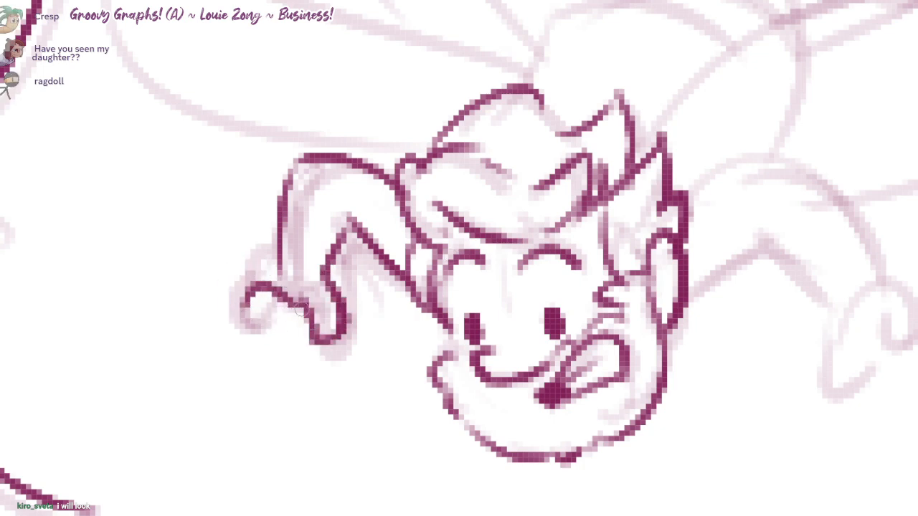
key(ctrl+z)
mouse_move(293, 299)
mouse_down()
mouse_move(248, 309)
mouse_move(235, 268)
mouse_move(276, 252)
mouse_up()
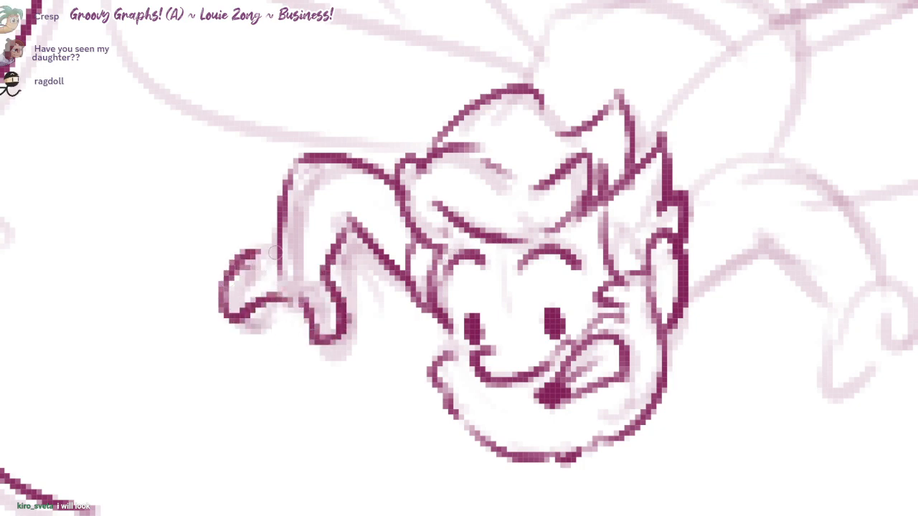
- Ink the upper and lower outlines of the face-down fairy's second bent arm, redrawing the underside of the forearm
mouse_move(450, 256)
mouse_down()
mouse_move(272, 238)
mouse_move(216, 216)
mouse_move(542, 188)
mouse_up()
mouse_move(452, 154)
mouse_down()
mouse_move(546, 121)
mouse_move(637, 203)
mouse_move(652, 241)
mouse_up()
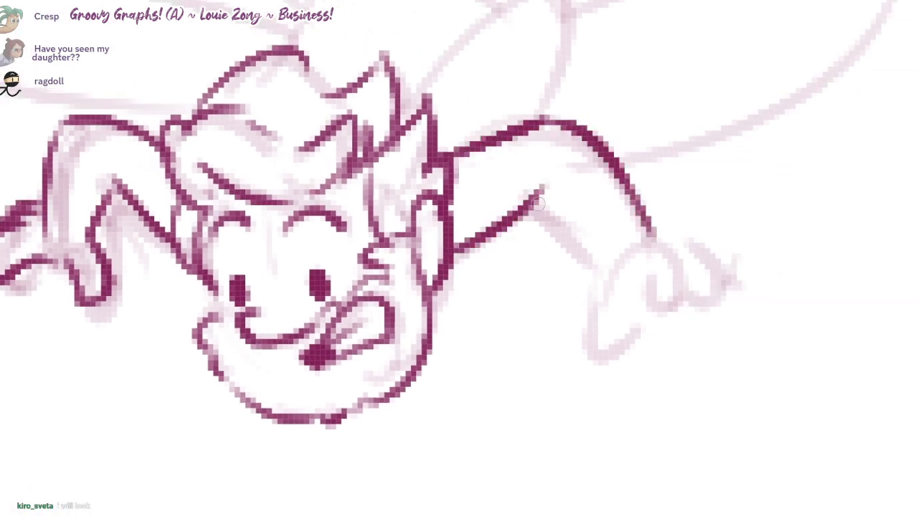
mouse_move(537, 201)
mouse_down()
mouse_move(597, 272)
mouse_move(531, 180)
mouse_up()
key(ctrl+z)
key(ctrl+z)
mouse_move(610, 259)
mouse_down()
mouse_move(529, 196)
mouse_move(562, 217)
mouse_move(536, 190)
mouse_up()
key(ctrl+z)
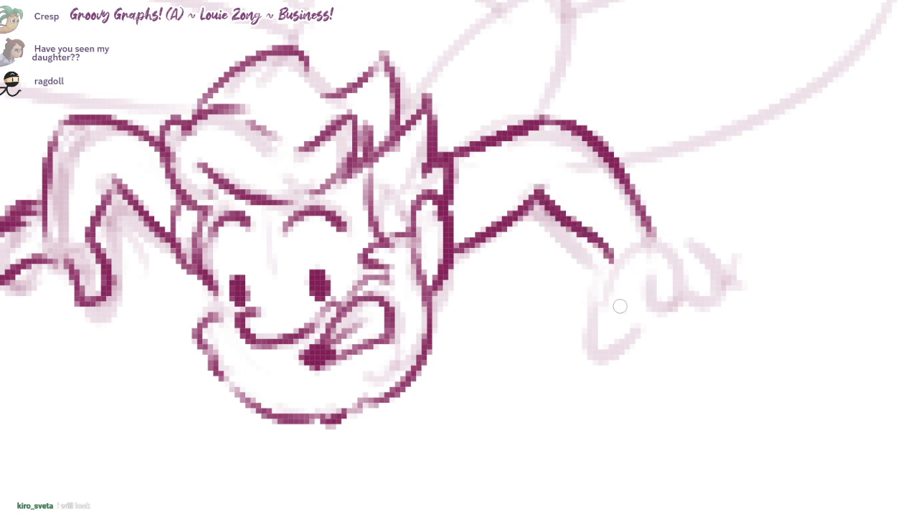
- Ink the drooping hand and curled fingers at the end of the face-down fairy's second arm
drag(612, 261, 619, 349)
drag(628, 309, 621, 349)
mouse_move(614, 273)
mouse_down()
mouse_move(663, 305)
mouse_move(683, 304)
mouse_up()
mouse_move(679, 245)
mouse_down()
mouse_move(699, 240)
mouse_move(721, 286)
mouse_move(648, 322)
mouse_move(637, 314)
mouse_up()
key(ctrl+z)
- Ink the upper and lower edges of the face-down fairy's two large outspread wings
mouse_move(344, 81)
mouse_down()
mouse_move(365, 246)
mouse_move(476, 262)
mouse_move(790, 132)
mouse_move(792, 111)
mouse_up()
drag(787, 138, 572, 324)
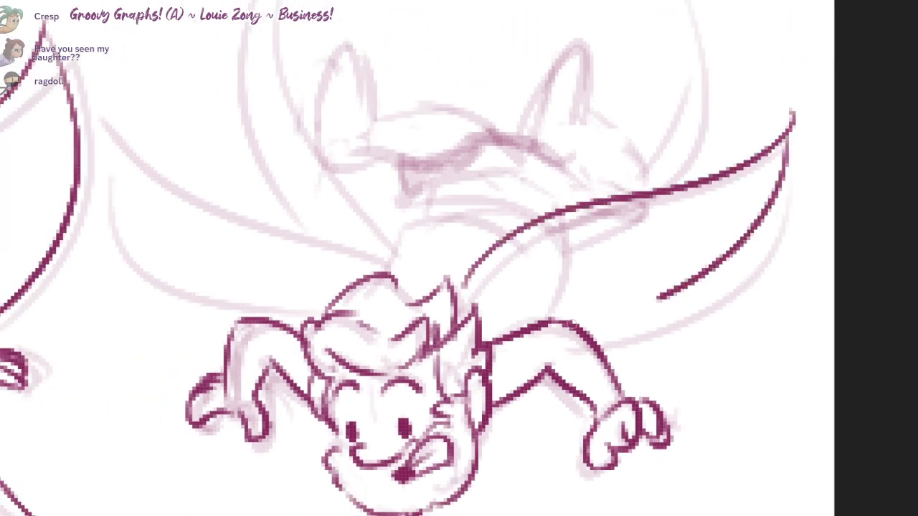
mouse_move(658, 296)
mouse_down()
mouse_move(503, 323)
mouse_move(458, 295)
mouse_up()
drag(388, 257, 116, 129)
mouse_move(115, 130)
mouse_down()
mouse_move(133, 268)
mouse_move(390, 278)
mouse_up()
- Ink the two narrow, upward-curving inner wings of the face-down fairy
mouse_move(501, 218)
mouse_down()
mouse_move(480, 250)
mouse_move(556, 203)
mouse_move(643, 108)
mouse_up()
drag(645, 111, 493, 256)
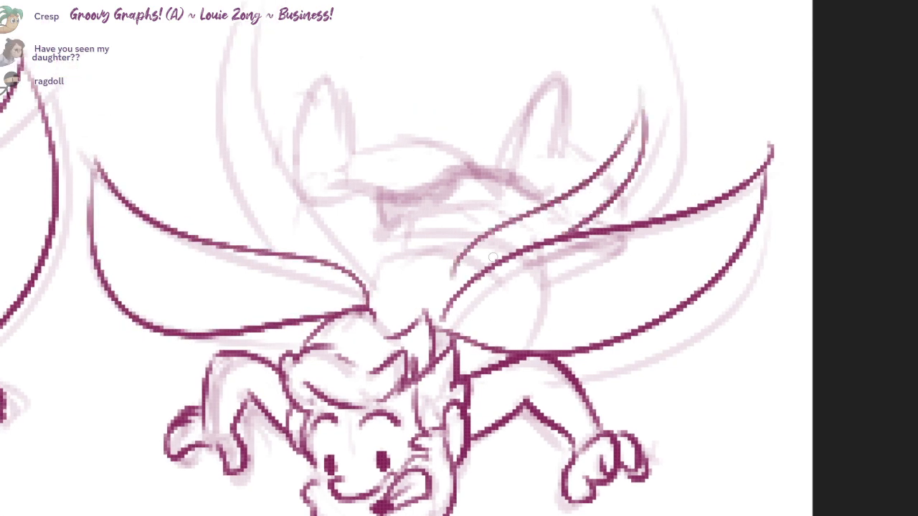
mouse_move(372, 276)
mouse_down()
mouse_move(240, 78)
mouse_move(362, 285)
mouse_up()
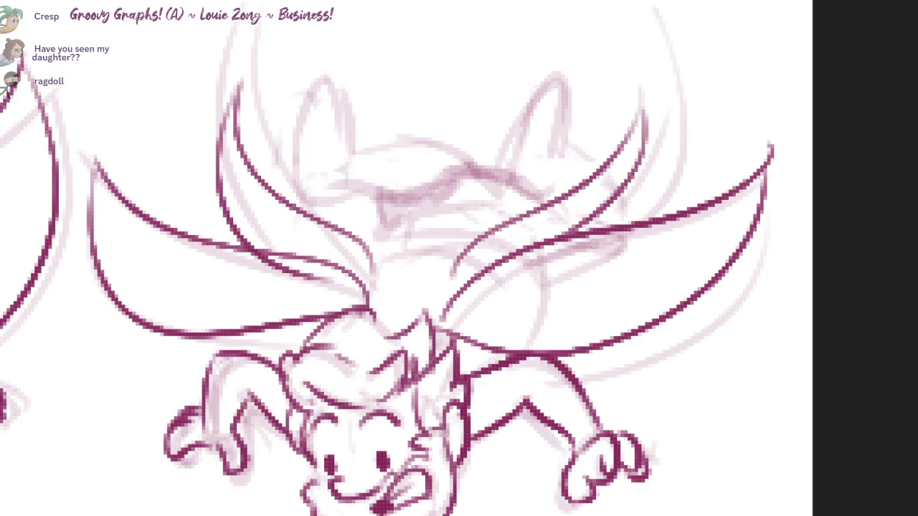
- Ink the curved waistband lines across the face-down fairy's back between the wings, redoing rejected strokes
drag(407, 229, 451, 258)
scroll(450, 256, up, 1)
mouse_move(406, 315)
mouse_down()
mouse_move(442, 287)
mouse_move(492, 267)
mouse_up()
key(ctrl+z)
mouse_move(515, 298)
mouse_down()
mouse_move(422, 296)
mouse_move(513, 271)
mouse_up()
key(ctrl+z)
drag(415, 295, 511, 271)
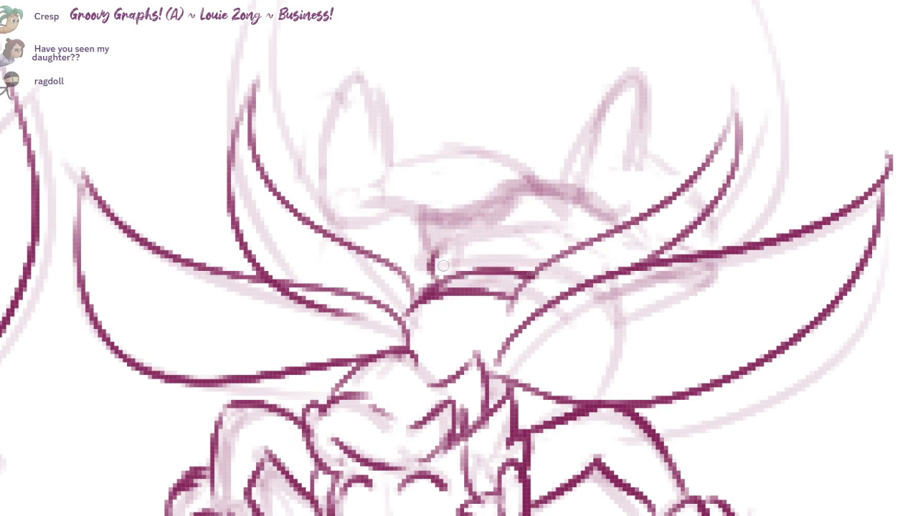
key(ctrl+z)
- Ink the S-shaped edge of the face-down fairy's bent legs above the waistband, running toward the second boot
mouse_move(429, 272)
mouse_down()
mouse_move(437, 246)
mouse_move(592, 191)
mouse_up()
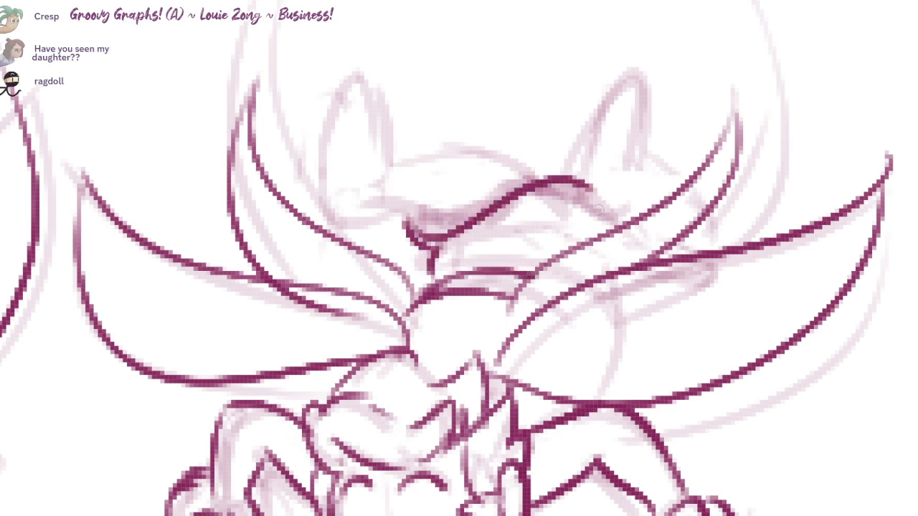
drag(450, 256, 443, 264)
mouse_move(590, 196)
mouse_down()
mouse_move(625, 180)
mouse_move(521, 320)
mouse_up()
mouse_move(634, 189)
mouse_down()
mouse_move(614, 184)
mouse_move(706, 122)
mouse_up()
drag(450, 256, 486, 271)
scroll(486, 271, up, 1)
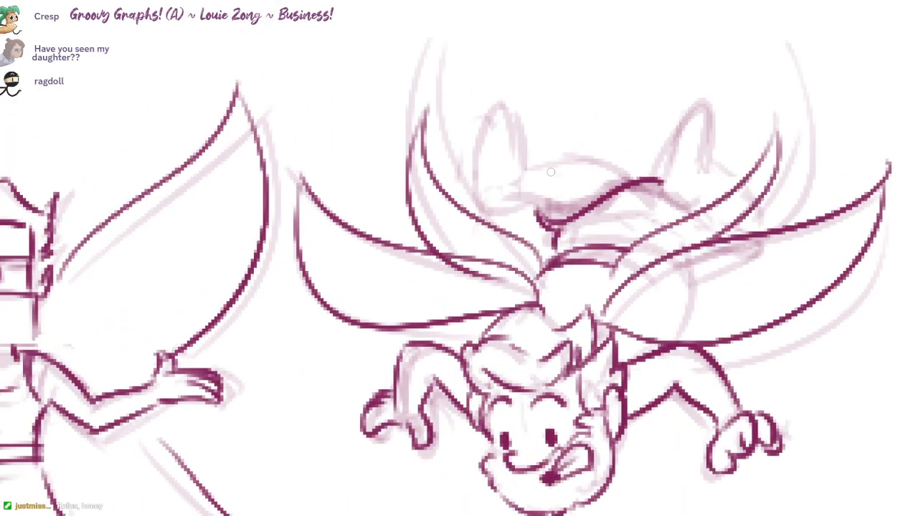
- Ink the face-down fairy's first raised boot with its pointed toe, sole edge, heel and dark side accent
scroll(574, 188, up, 1)
scroll(531, 201, up, 1)
mouse_move(429, 241)
mouse_down()
mouse_move(472, 239)
mouse_move(462, 222)
mouse_up()
mouse_move(462, 191)
mouse_down()
mouse_move(470, 195)
mouse_move(434, 174)
mouse_move(501, 162)
mouse_up()
mouse_move(479, 105)
mouse_down()
mouse_move(500, 188)
mouse_move(495, 234)
mouse_up()
key(ctrl+z)
drag(501, 185, 476, 240)
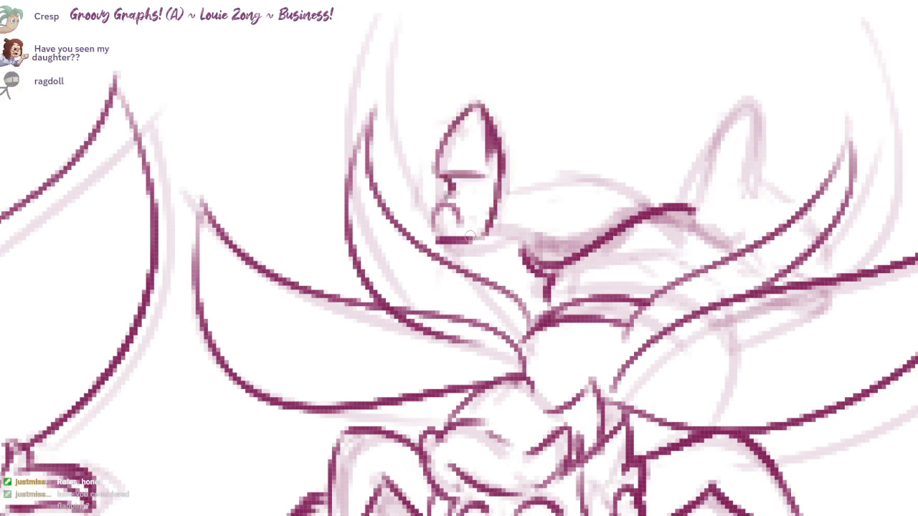
drag(453, 205, 477, 218)
drag(593, 216, 450, 256)
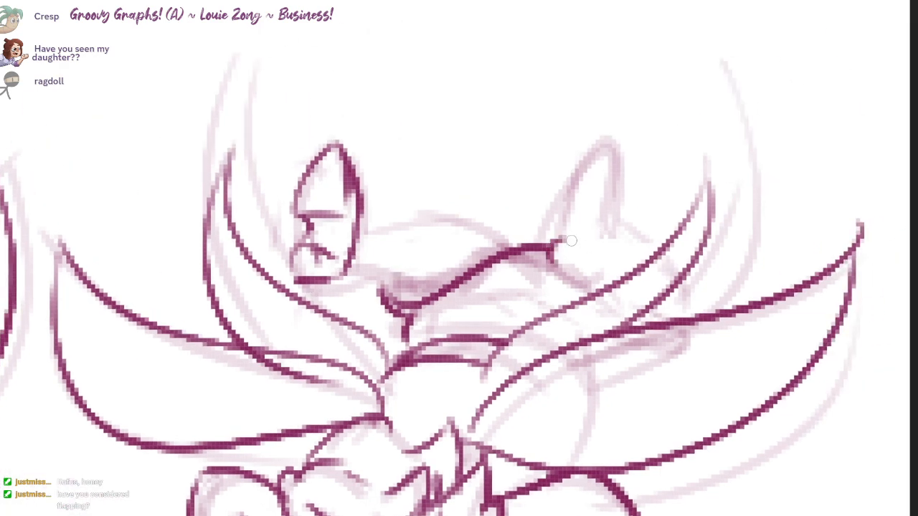
- Ink the second raised boot with its pointed toe and heel, and complete the inner detail of the first boot
mouse_move(555, 217)
mouse_down()
mouse_move(614, 165)
mouse_move(617, 237)
mouse_move(592, 253)
mouse_up()
drag(622, 222, 615, 276)
key(ctrl+z)
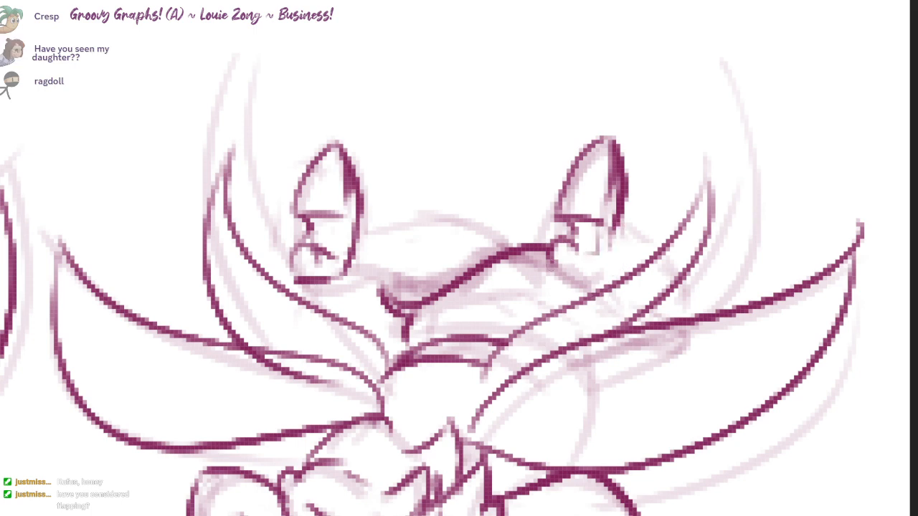
mouse_move(552, 265)
mouse_down()
mouse_move(594, 288)
mouse_move(593, 280)
mouse_up()
key(ctrl+z)
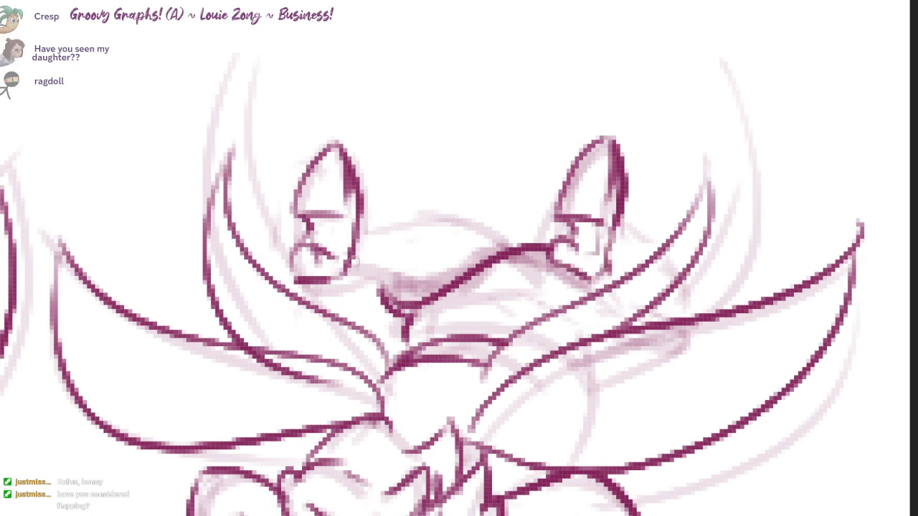
mouse_move(334, 246)
mouse_down()
mouse_move(341, 218)
mouse_move(344, 254)
mouse_up()
key(ctrl+z)
drag(341, 217, 334, 256)
key(ctrl+z)
- Ink the outlines of both bent legs behind the boots, including the far knee seen past the wing
drag(352, 226, 495, 233)
drag(351, 259, 441, 288)
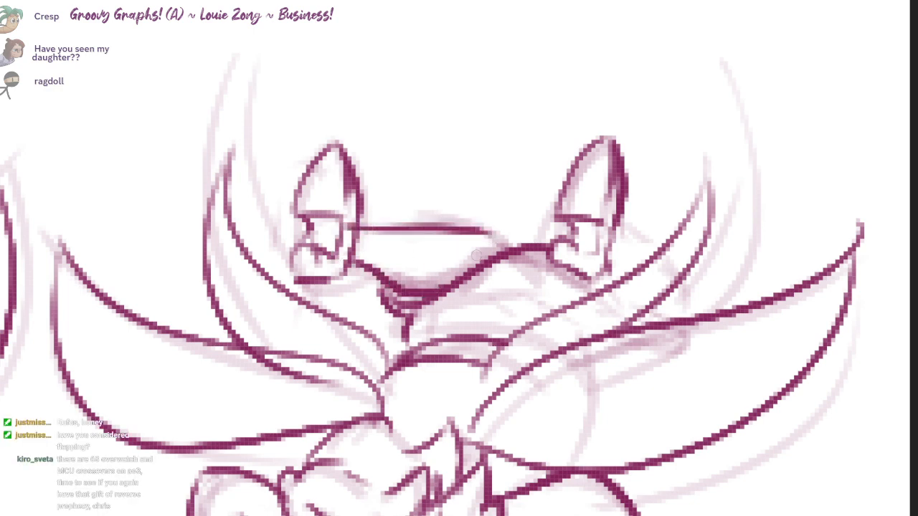
drag(604, 226, 651, 248)
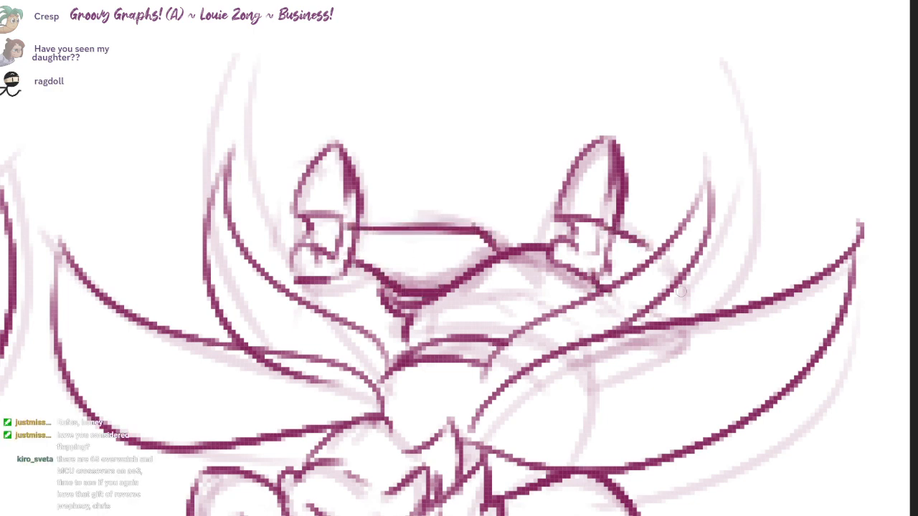
drag(678, 286, 662, 325)
- Ink the clothing lines across the face-down fairy's hips between the legs and the waistband, redoing the long one
drag(451, 256, 429, 136)
drag(413, 189, 543, 162)
key(ctrl+z)
drag(373, 190, 534, 166)
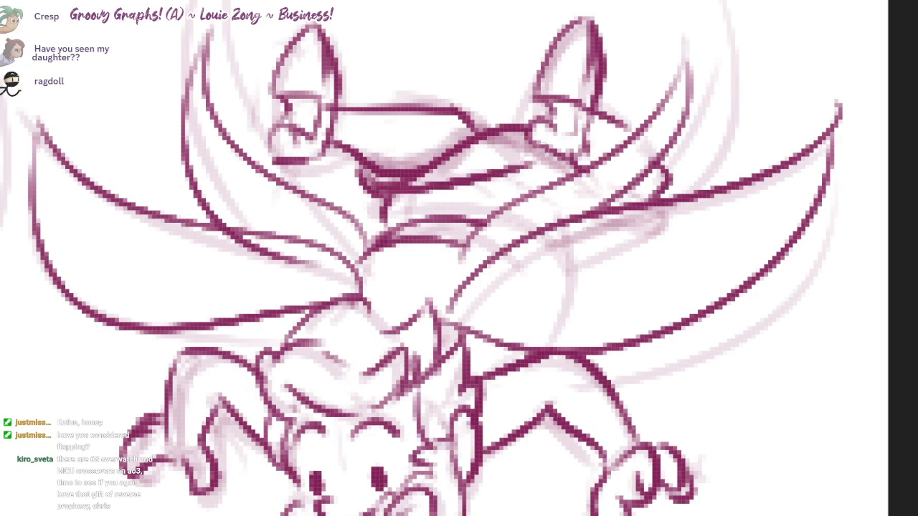
drag(426, 210, 495, 188)
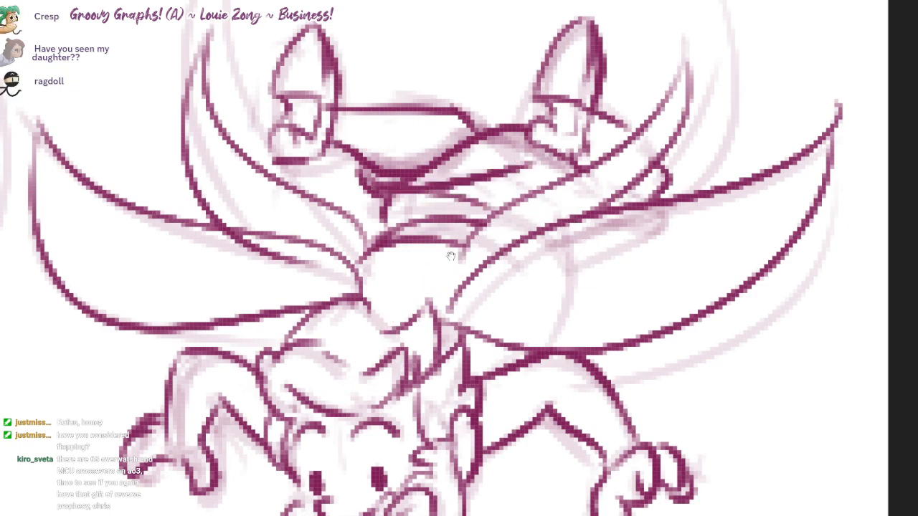
- Shade the visored fairy's hair, visor and lower face with a pale tone, then darken the visor area slightly
scroll(452, 256, down, 10)
scroll(451, 256, down, 3)
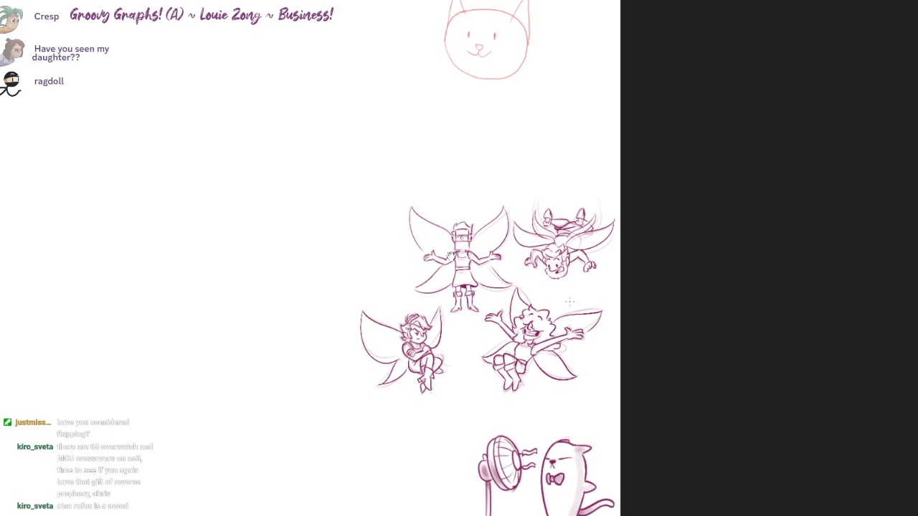
scroll(451, 256, up, 8)
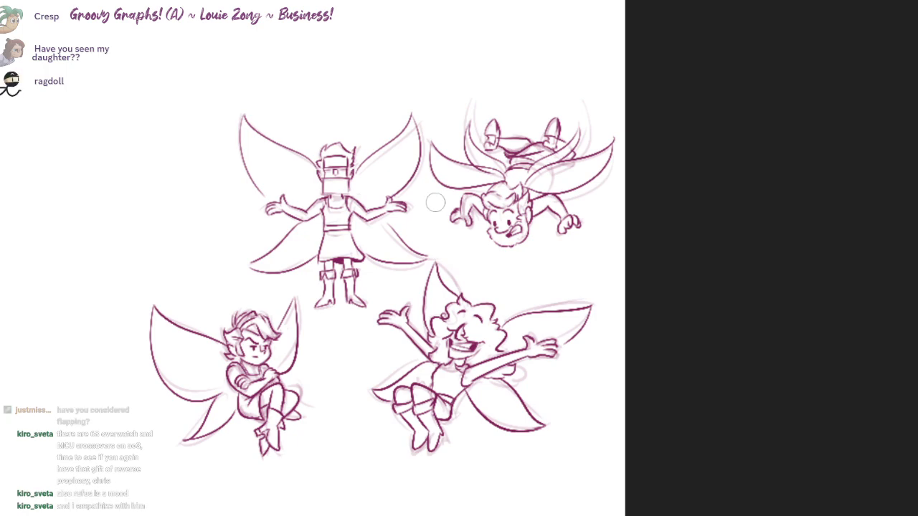
key(ctrl)
drag(339, 163, 391, 163)
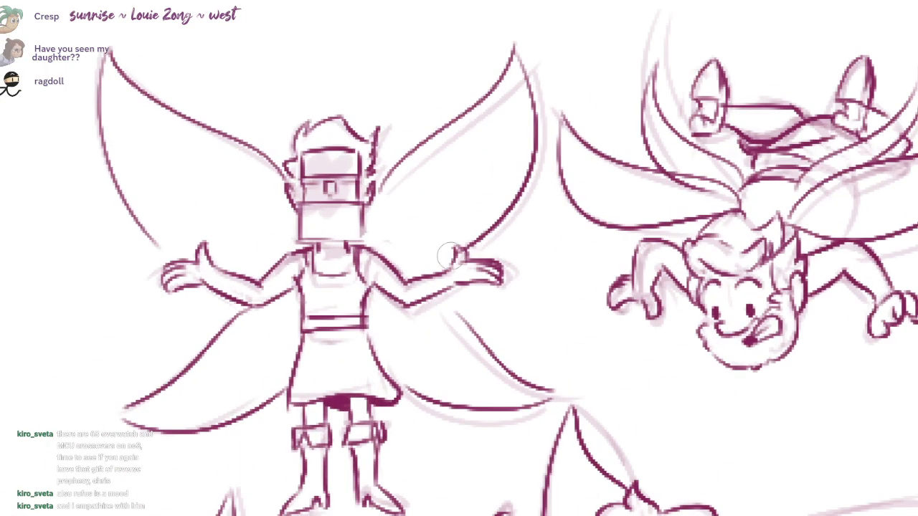
key(ctrl+z)
mouse_move(297, 166)
mouse_down()
mouse_move(348, 121)
mouse_move(362, 188)
mouse_move(345, 215)
mouse_move(309, 208)
mouse_move(342, 227)
mouse_up()
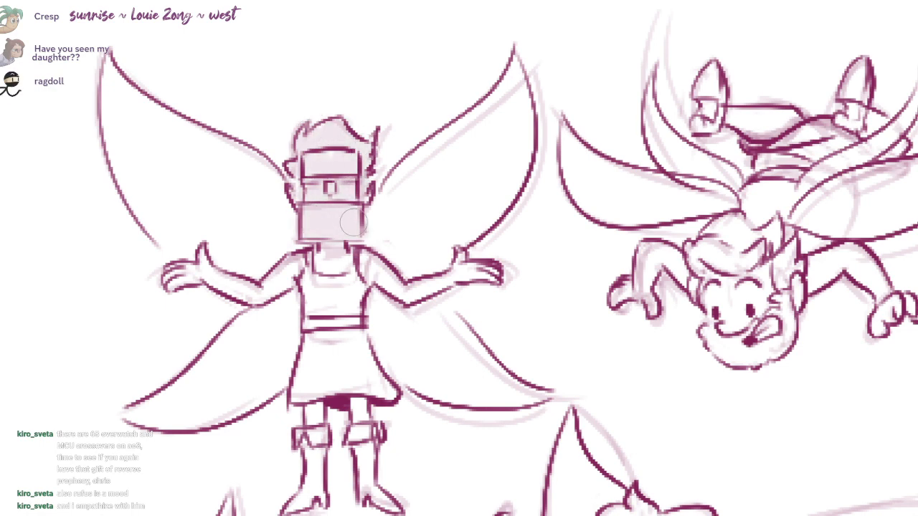
mouse_move(312, 173)
mouse_down()
mouse_move(330, 157)
mouse_move(301, 130)
mouse_move(314, 144)
mouse_move(370, 148)
mouse_move(365, 187)
mouse_up()
key(ctrl+z)
drag(319, 175, 348, 178)
- Shade the visored fairy's top, skirt and boots with the pale tone
mouse_move(310, 284)
mouse_down()
mouse_move(326, 305)
mouse_move(358, 301)
mouse_move(310, 377)
mouse_move(390, 392)
mouse_up()
drag(451, 346, 450, 256)
mouse_move(310, 358)
mouse_down()
mouse_move(302, 351)
mouse_move(287, 423)
mouse_move(365, 380)
mouse_move(363, 351)
mouse_move(395, 421)
mouse_up()
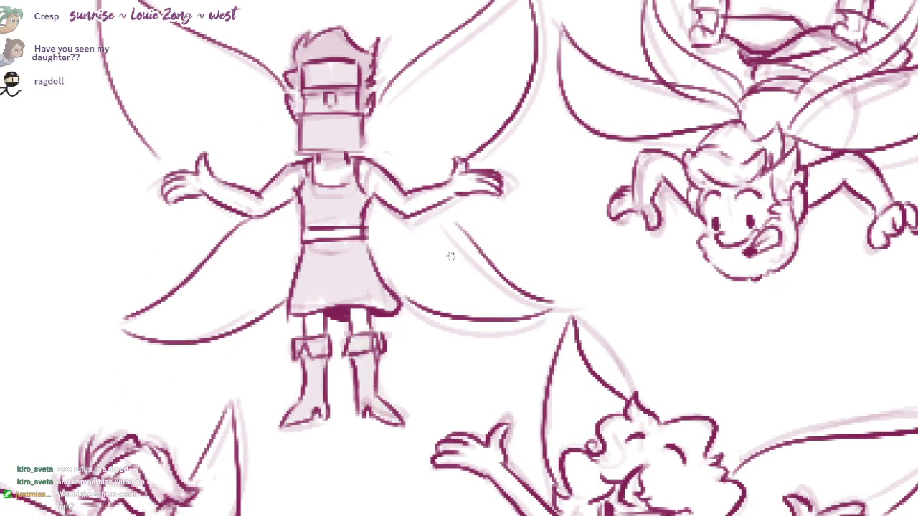
- Fill the face-down fairy's hair and beard with the pale tone
mouse_move(738, 252)
mouse_down()
mouse_move(691, 352)
mouse_move(430, 376)
mouse_move(430, 405)
mouse_move(451, 379)
mouse_move(470, 394)
mouse_move(488, 271)
mouse_move(506, 291)
mouse_move(395, 275)
mouse_move(448, 265)
mouse_move(469, 276)
mouse_move(369, 330)
mouse_up()
scroll(430, 376, up, 1)
drag(400, 283, 336, 361)
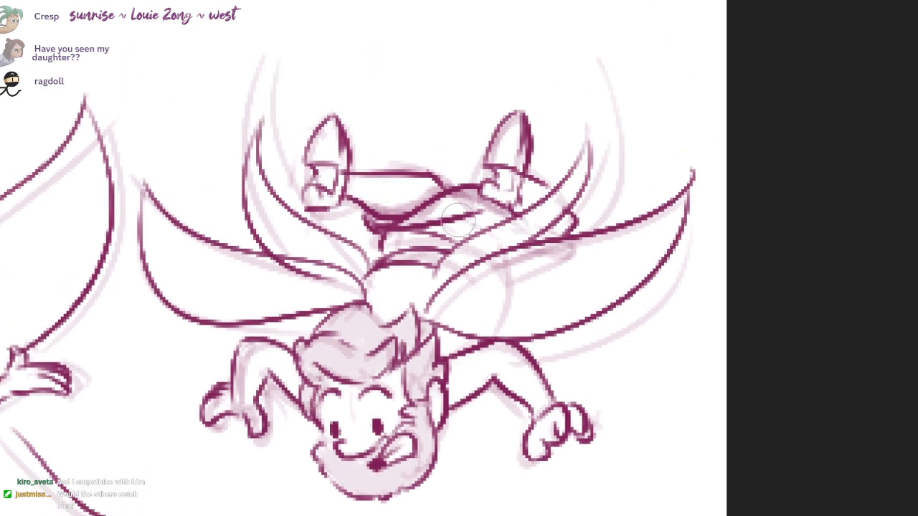
- Shade the face-down fairy's waistband and both raised boots
drag(397, 256, 430, 258)
drag(337, 170, 315, 197)
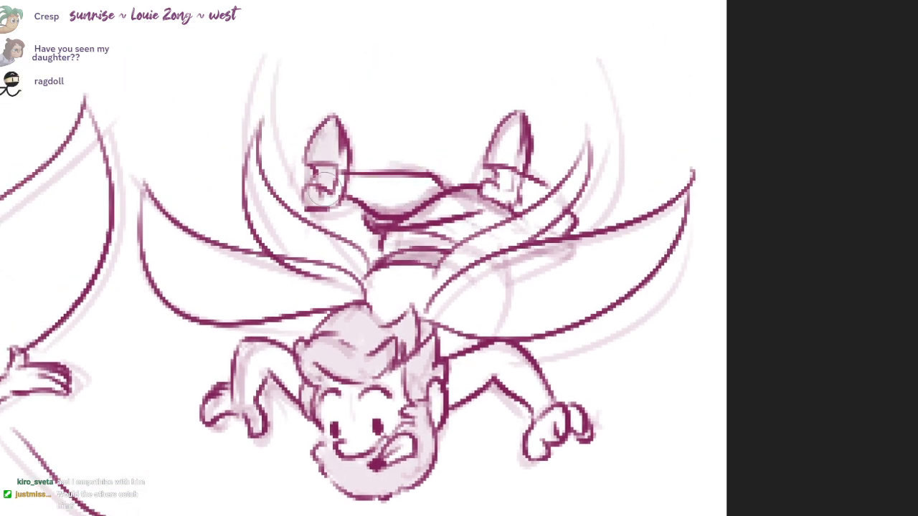
drag(510, 132, 507, 194)
- Add darker shadows to the face-down fairy's fringe and beard, and a soft shadow along the second arm
drag(460, 277, 439, 165)
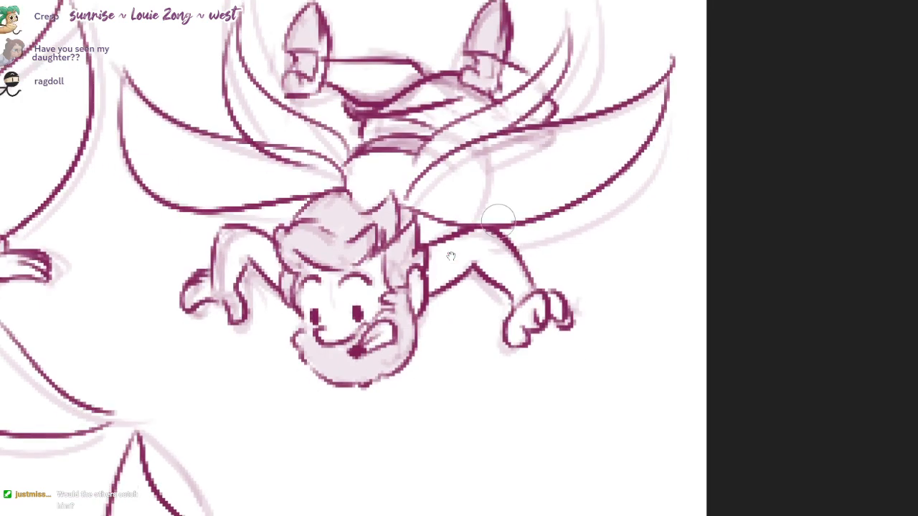
mouse_move(290, 248)
mouse_down()
mouse_move(366, 249)
mouse_move(299, 261)
mouse_up()
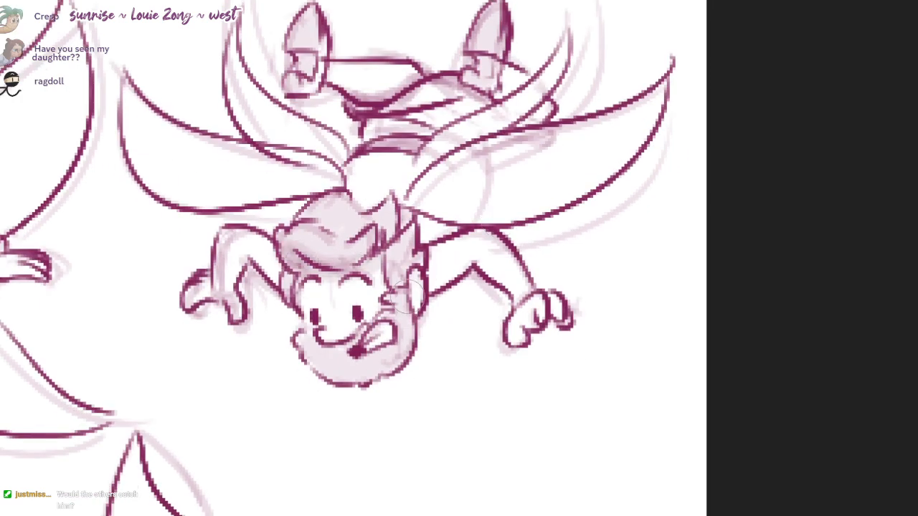
mouse_move(320, 372)
mouse_down()
mouse_move(370, 369)
mouse_move(401, 303)
mouse_up()
mouse_move(435, 278)
mouse_down()
mouse_move(503, 276)
mouse_move(515, 293)
mouse_up()
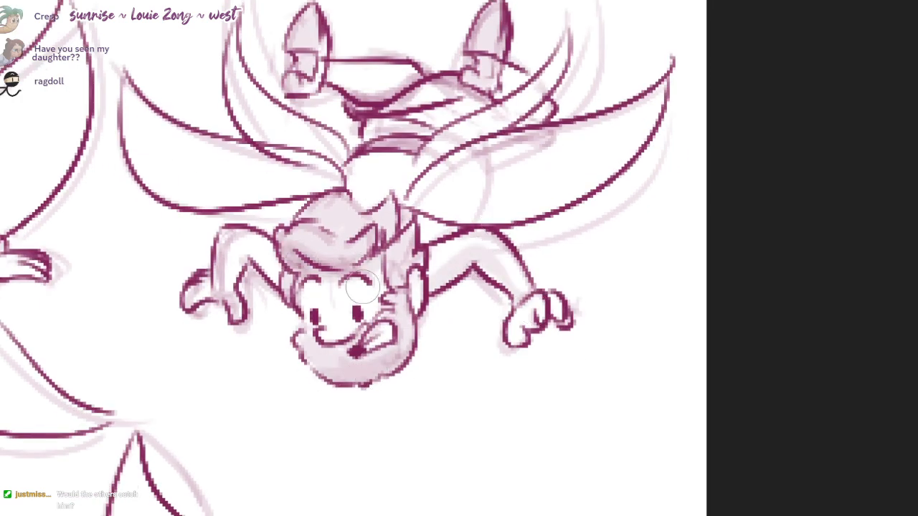
- Shade the face-down fairy's first arm, the shoulder beside the hair and the legs behind the wings
drag(252, 251, 225, 296)
drag(430, 230, 462, 229)
drag(537, 146, 453, 251)
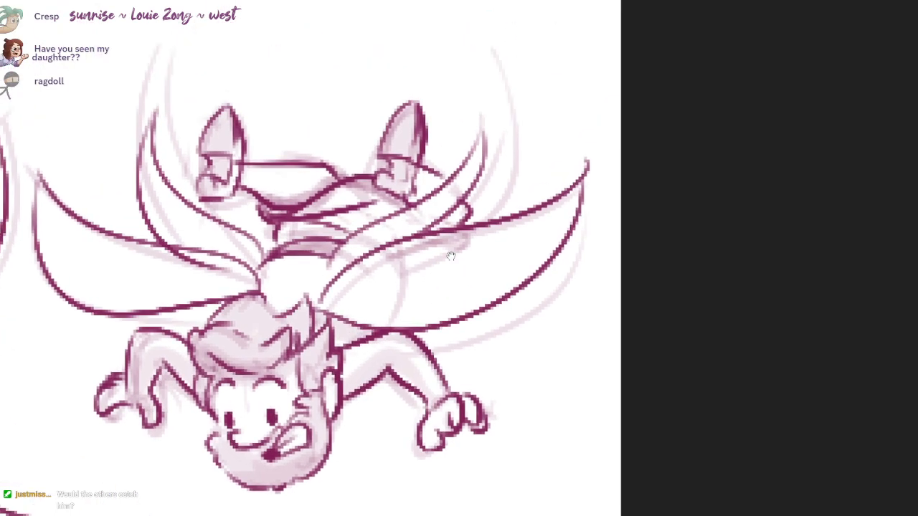
mouse_move(466, 204)
mouse_down()
mouse_move(466, 219)
mouse_move(400, 211)
mouse_move(426, 212)
mouse_up()
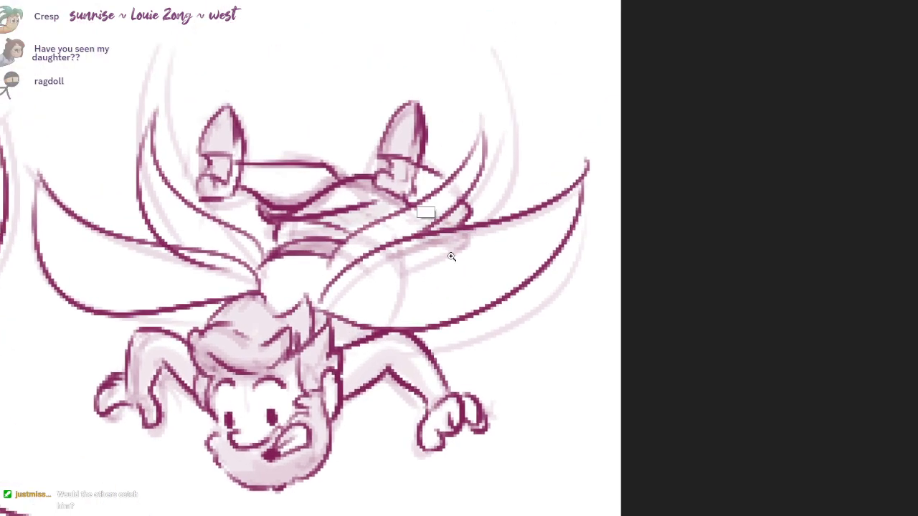
- Shade the hair and clothing of the seated fairy with crossed arms, from the head down to the boots
scroll(452, 255, down, 8)
drag(450, 255, 500, 242)
drag(236, 349, 505, 222)
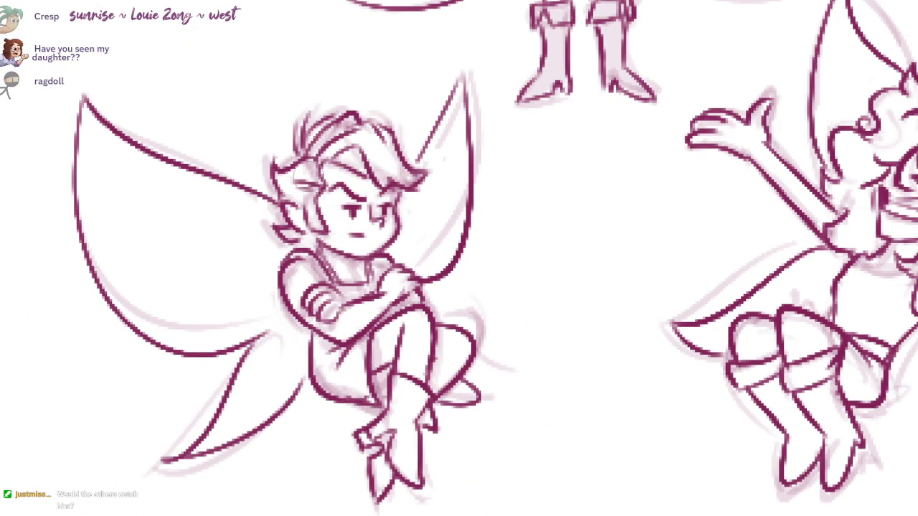
mouse_move(308, 176)
mouse_down()
mouse_move(289, 193)
mouse_move(285, 179)
mouse_up()
drag(291, 238, 294, 234)
mouse_move(311, 147)
mouse_down()
mouse_move(386, 139)
mouse_move(411, 176)
mouse_up()
drag(425, 274, 403, 241)
mouse_move(318, 248)
mouse_down()
mouse_move(317, 258)
mouse_move(348, 266)
mouse_up()
mouse_move(287, 308)
mouse_down()
mouse_move(316, 344)
mouse_move(337, 316)
mouse_move(322, 362)
mouse_move(356, 351)
mouse_move(380, 362)
mouse_move(379, 412)
mouse_move(373, 359)
mouse_move(376, 427)
mouse_move(377, 411)
mouse_move(363, 449)
mouse_up()
- Fill the curly-haired fairy's hair with the pale tone, including the curls below the outstretched arm
mouse_move(451, 256)
mouse_down()
mouse_move(83, 351)
mouse_move(377, 232)
mouse_move(405, 280)
mouse_move(362, 251)
mouse_move(383, 182)
mouse_move(423, 168)
mouse_move(448, 143)
mouse_move(506, 179)
mouse_move(495, 222)
mouse_move(460, 182)
mouse_up()
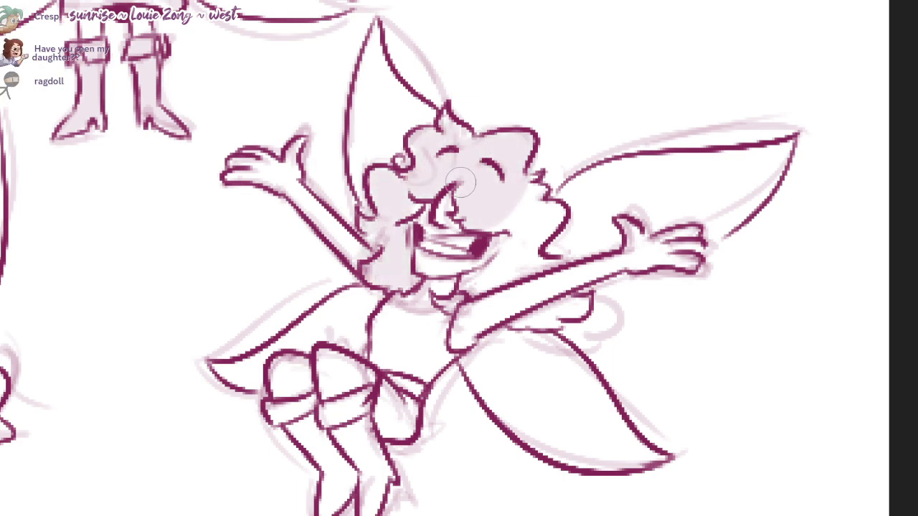
mouse_move(476, 149)
mouse_down()
mouse_move(506, 226)
mouse_move(488, 280)
mouse_move(520, 247)
mouse_move(554, 257)
mouse_up()
drag(529, 319, 571, 314)
- Shade the curly-haired fairy's top and boots with soft tone, undoing a stray stroke
drag(407, 366, 389, 351)
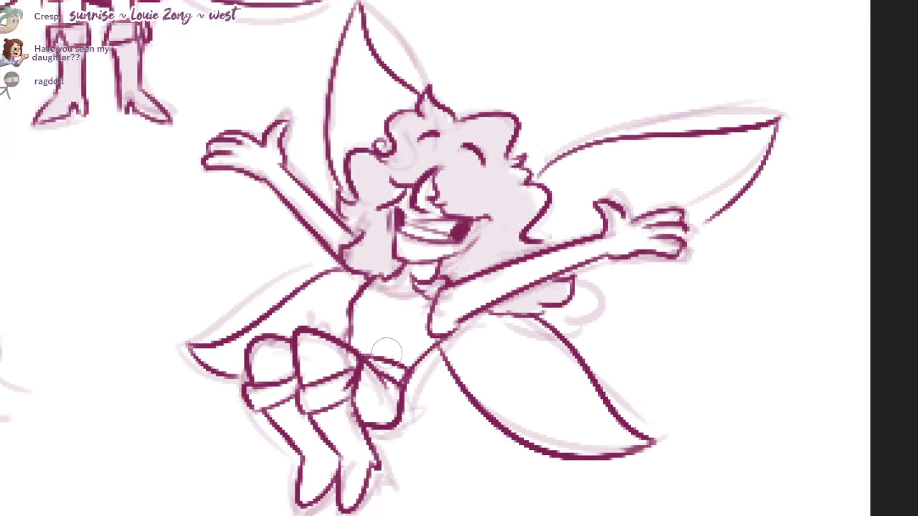
mouse_move(362, 320)
mouse_down()
mouse_move(398, 381)
mouse_move(389, 399)
mouse_move(371, 398)
mouse_up()
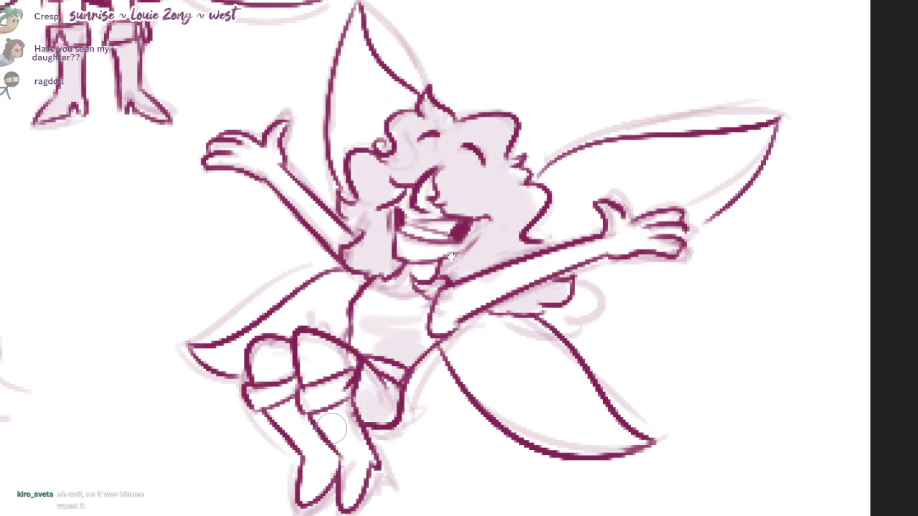
drag(427, 309, 467, 212)
key(ctrl+z)
mouse_move(380, 297)
mouse_down()
mouse_move(396, 350)
mouse_move(393, 407)
mouse_up()
mouse_move(332, 307)
mouse_down()
mouse_move(322, 288)
mouse_move(363, 382)
mouse_up()
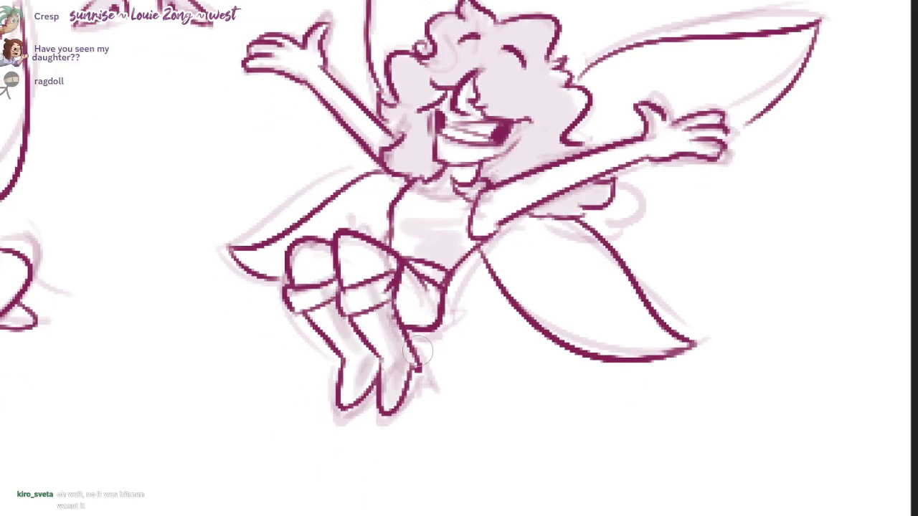
- Add soft shadows along both outstretched arms of the curly-haired fairy
drag(652, 109, 565, 207)
drag(405, 310, 566, 246)
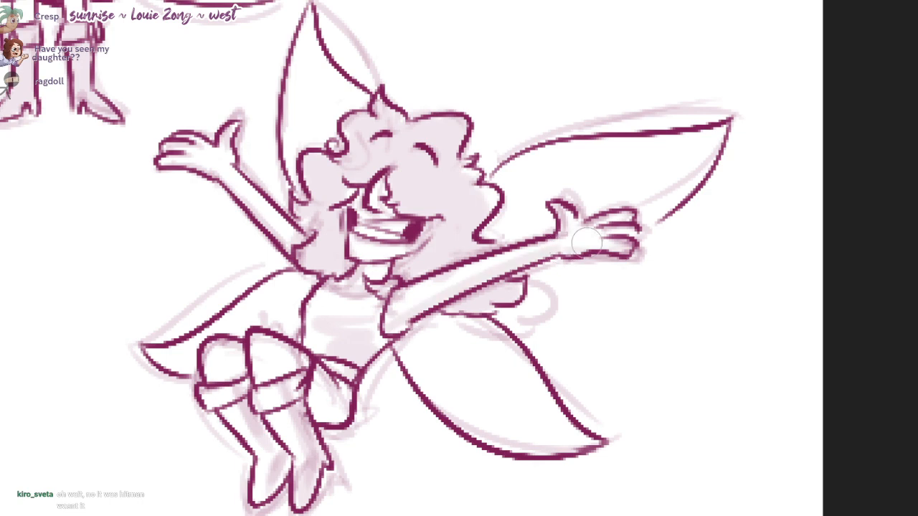
drag(217, 180, 308, 261)
drag(427, 328, 430, 300)
scroll(452, 266, down, 5)
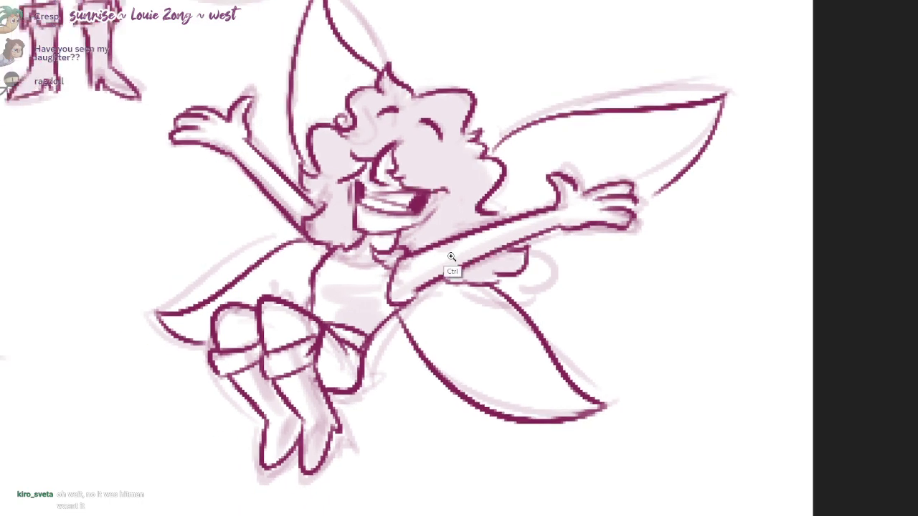
- Erase both bent arms and hands of the upside-down bearded fairy
scroll(451, 255, up, 4)
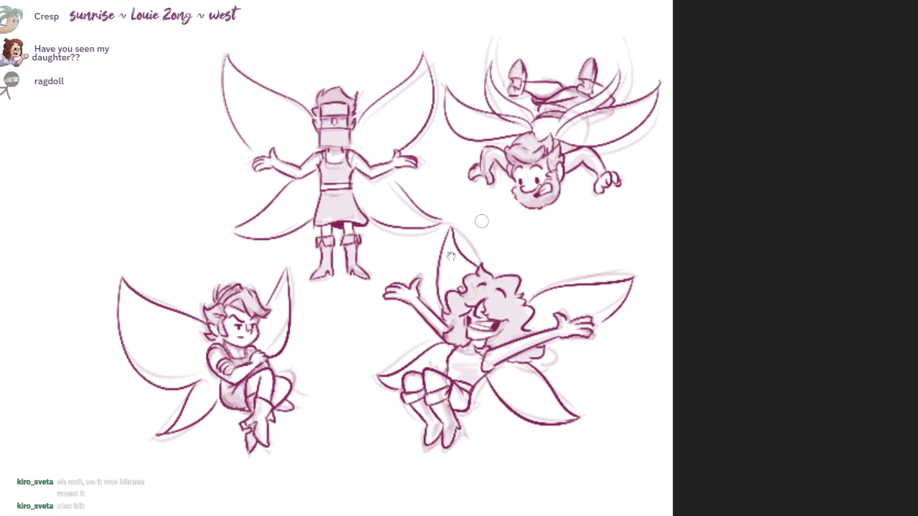
scroll(502, 118, up, 3)
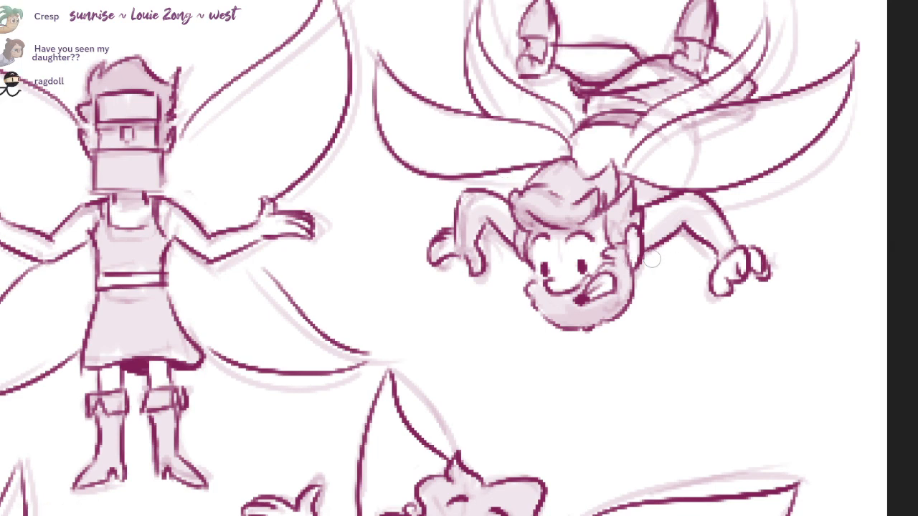
drag(502, 247, 451, 256)
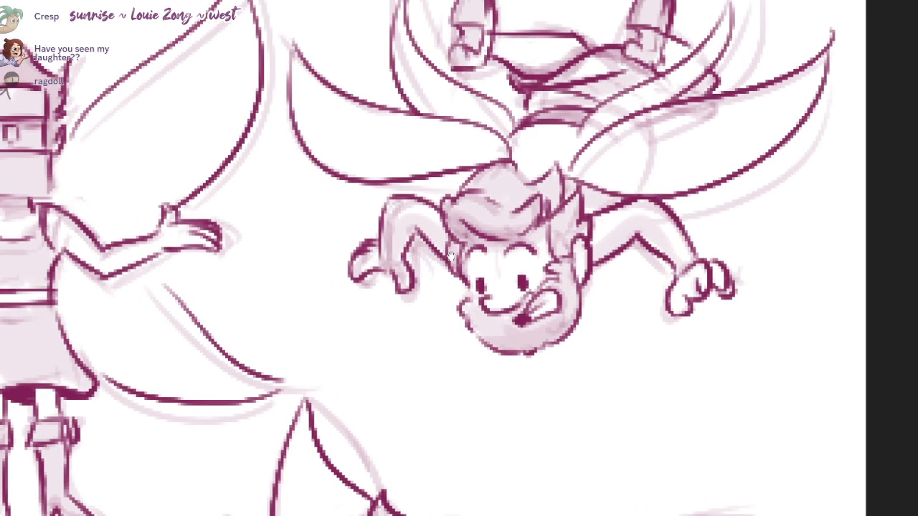
key(ctrl+plus)
mouse_move(601, 231)
mouse_down()
mouse_move(631, 208)
mouse_move(674, 223)
mouse_move(610, 251)
mouse_move(703, 280)
mouse_move(789, 281)
mouse_up()
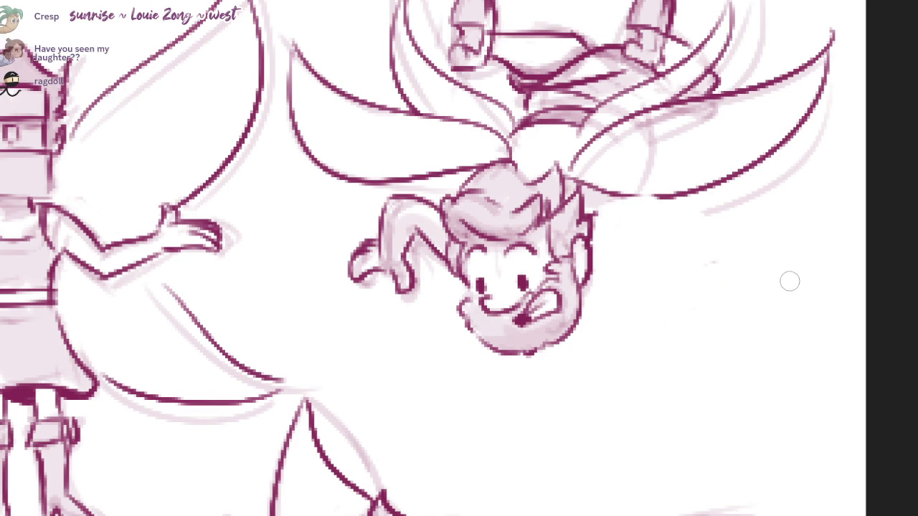
mouse_move(438, 226)
mouse_down()
mouse_move(430, 251)
mouse_move(416, 208)
mouse_move(385, 199)
mouse_move(342, 290)
mouse_move(391, 253)
mouse_up()
drag(397, 219, 357, 353)
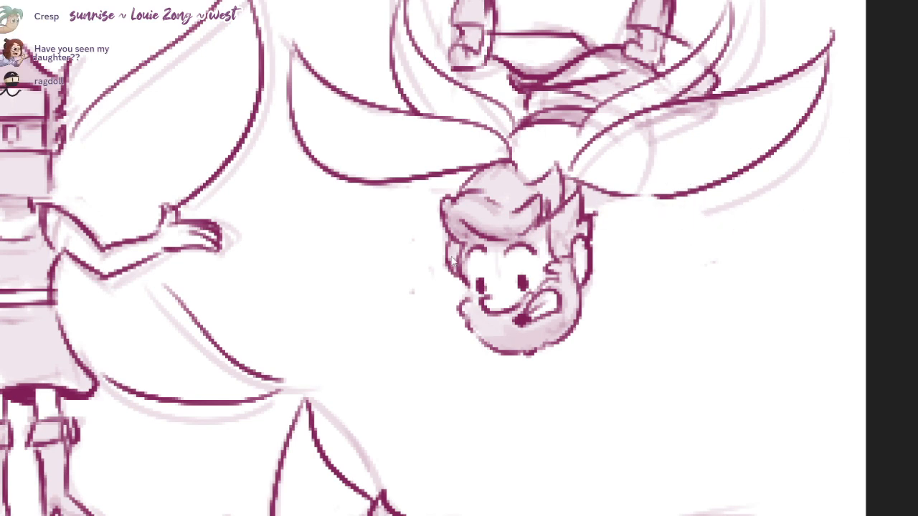
- Ink a straight outstretched arm with a spread hand on the ear side of the upside-down fairy, undoing stray finger strokes
drag(614, 190, 754, 228)
mouse_move(594, 222)
mouse_down()
mouse_move(746, 256)
mouse_move(794, 239)
mouse_move(809, 198)
mouse_up()
key(ctrl+z)
mouse_move(819, 201)
mouse_down()
mouse_move(803, 232)
mouse_move(807, 189)
mouse_up()
key(ctrl+z)
key(ctrl+z)
drag(783, 214, 802, 185)
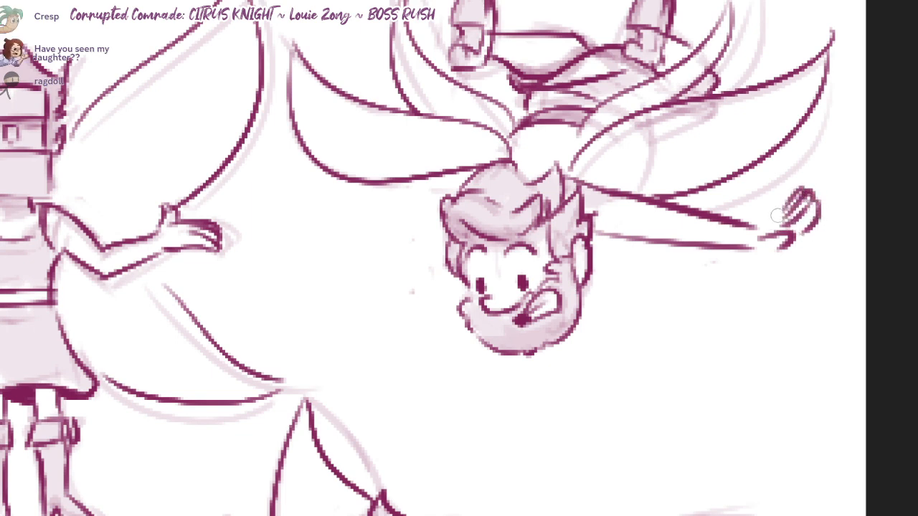
- Ink the upside-down fairy's opposite arm stretched straight outward, ending in an open hand with spread fingers
drag(440, 201, 309, 242)
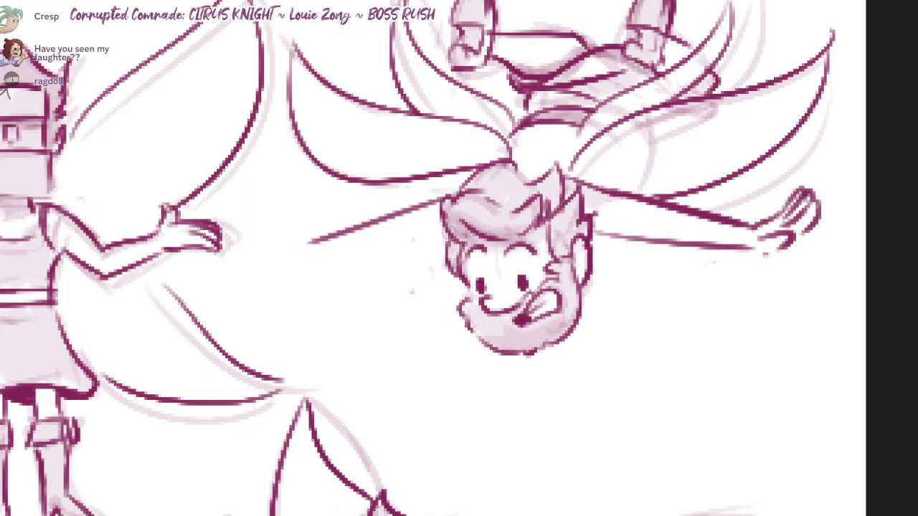
mouse_move(444, 234)
mouse_down()
mouse_move(309, 265)
mouse_move(266, 211)
mouse_move(293, 248)
mouse_move(301, 233)
mouse_up()
key(ctrl+z)
key(ctrl+z)
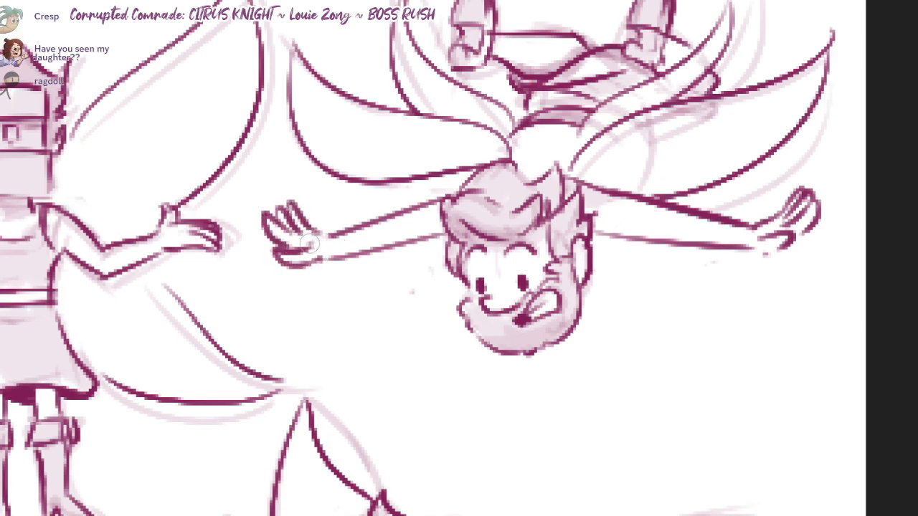
- Draw curved motion lines below and short ones above both of the upside-down fairy's flapping hands
drag(504, 266, 453, 246)
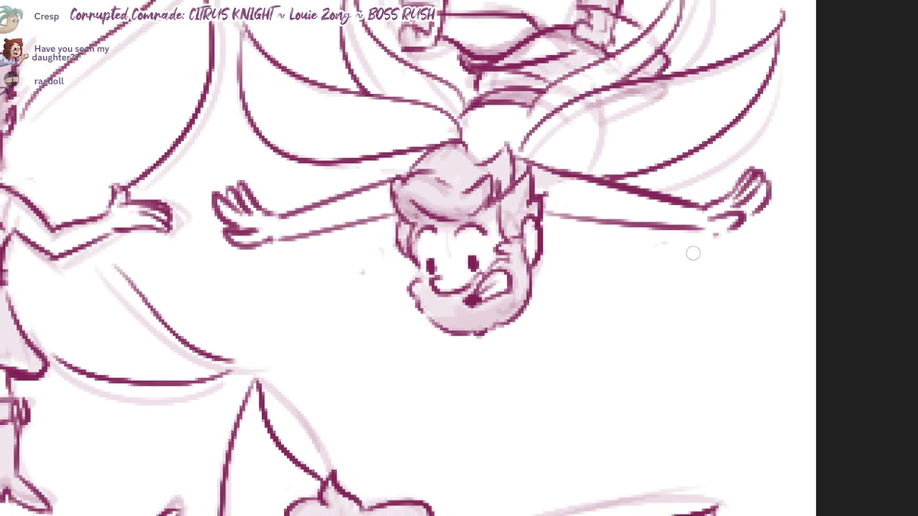
drag(684, 241, 638, 327)
mouse_move(703, 260)
mouse_down()
mouse_move(675, 312)
mouse_move(694, 302)
mouse_up()
mouse_move(269, 255)
mouse_down()
mouse_move(289, 302)
mouse_move(327, 313)
mouse_up()
drag(631, 219, 618, 230)
drag(705, 157, 704, 197)
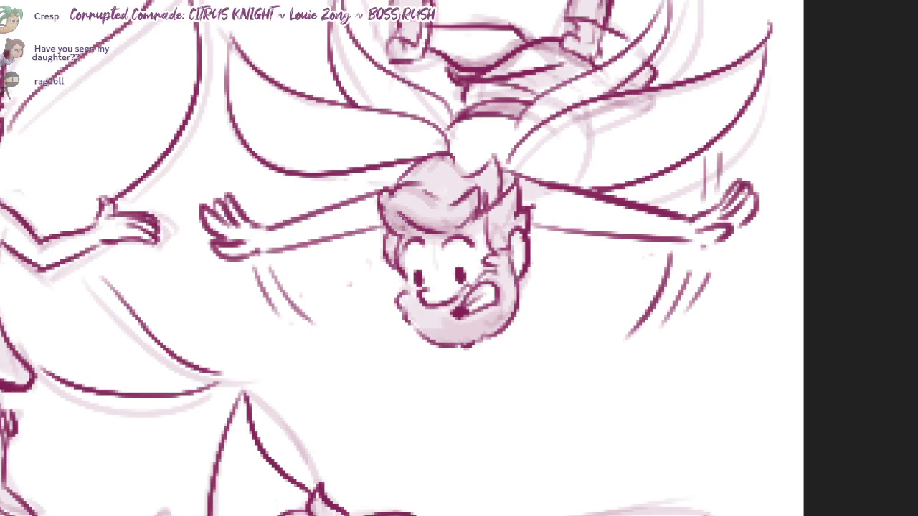
key(ctrl+z)
key(ctrl+z)
drag(262, 170, 261, 173)
drag(451, 286, 421, 282)
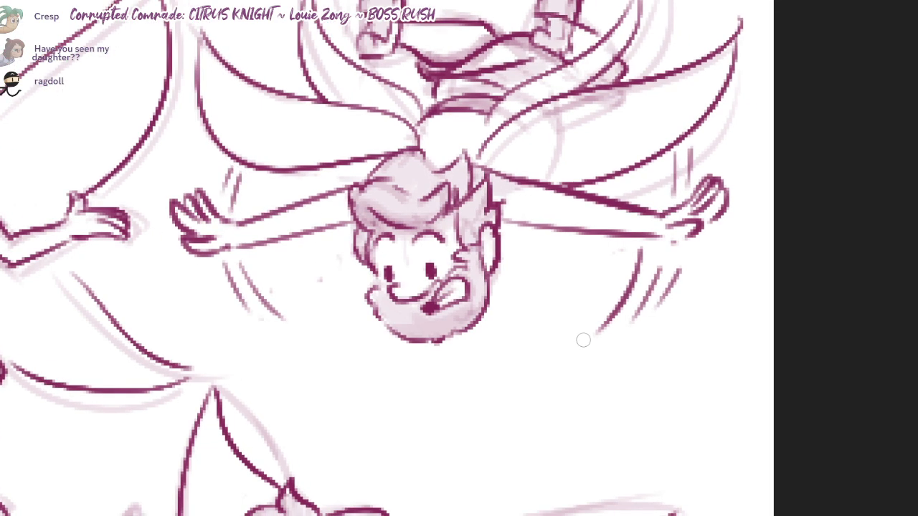
- Add short motion lines outside both fingertips of the upside-down fairy, undoing the stray strokes below
drag(606, 349, 558, 346)
drag(647, 347, 593, 358)
drag(749, 322, 732, 332)
key(ctrl+z)
key(ctrl+z)
key(ctrl+z)
drag(718, 251, 753, 211)
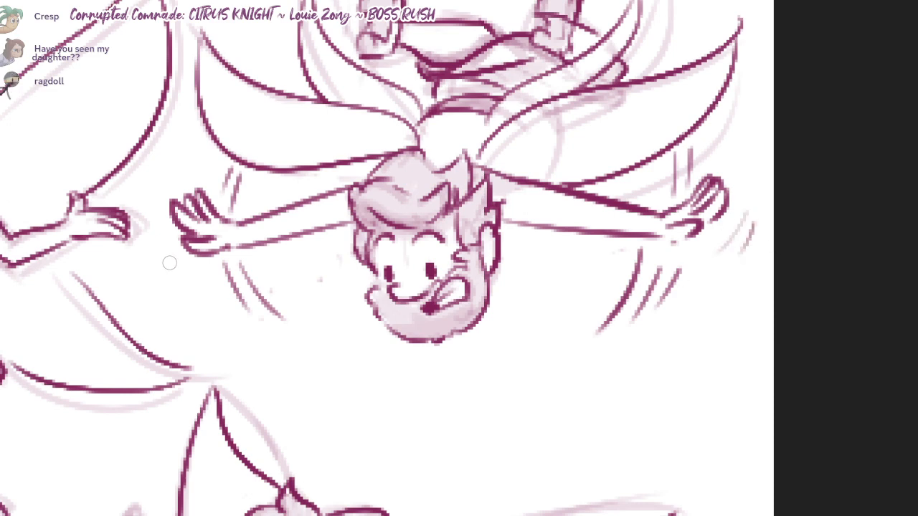
drag(158, 249, 187, 277)
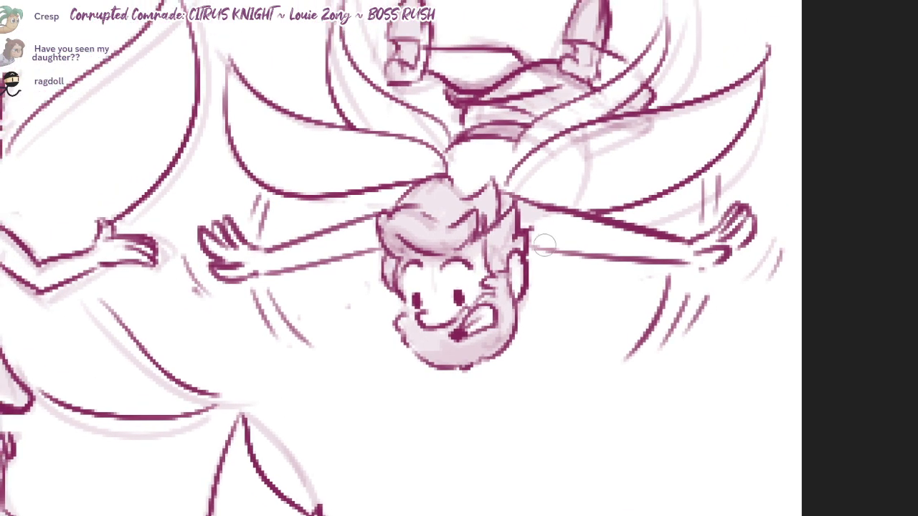
- Add soft shading along both outstretched arms of the upside-down fairy
mouse_move(543, 245)
mouse_down()
mouse_move(621, 248)
mouse_move(554, 237)
mouse_up()
drag(365, 240, 261, 270)
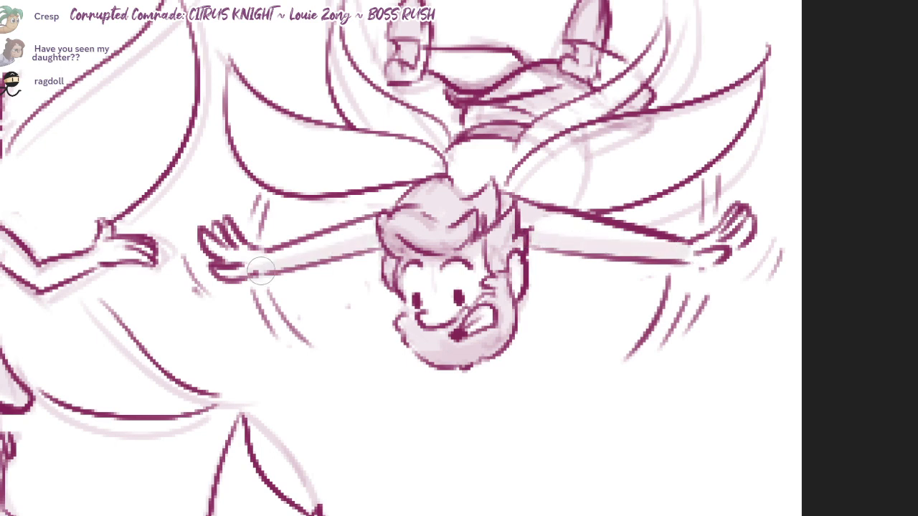
drag(431, 215, 381, 283)
mouse_move(488, 157)
mouse_down()
mouse_move(468, 166)
mouse_move(520, 166)
mouse_up()
mouse_move(549, 109)
mouse_down()
mouse_move(530, 112)
mouse_move(539, 109)
mouse_up()
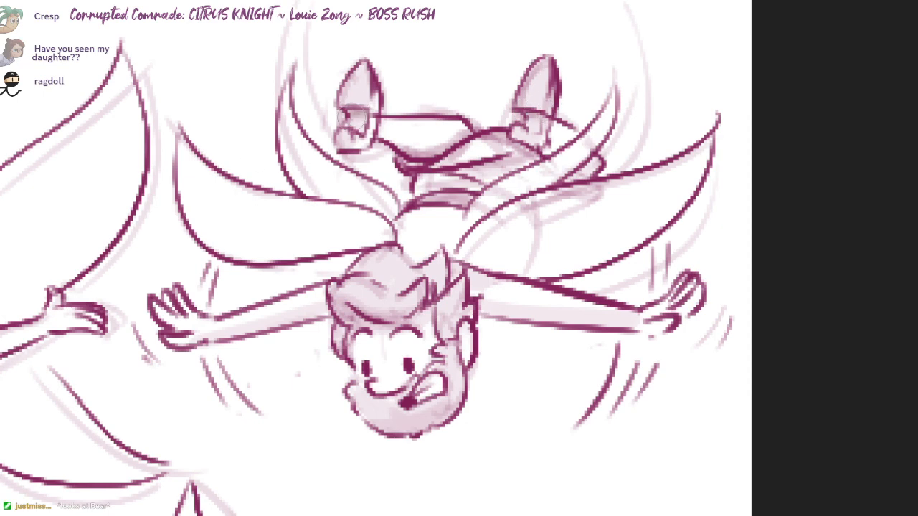
drag(358, 117, 357, 34)
scroll(410, 258, down, 1)
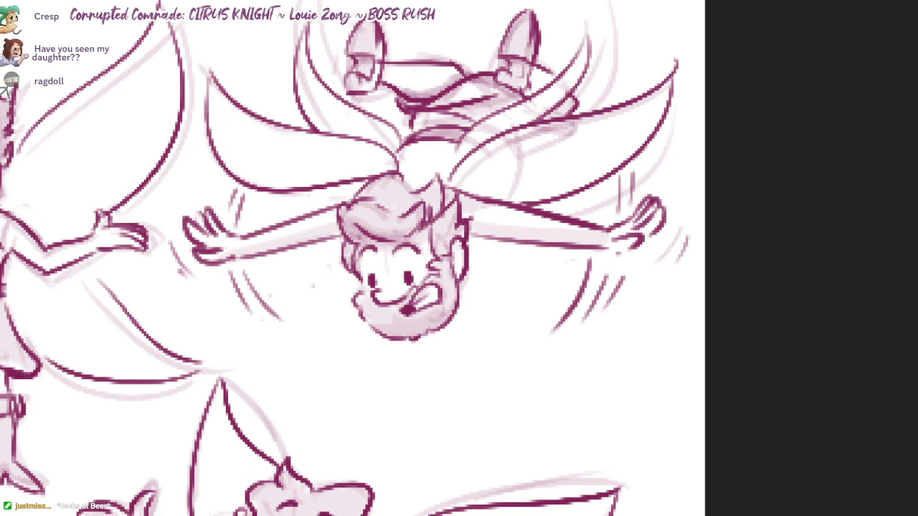
mouse_move(196, 204)
mouse_down()
mouse_move(203, 217)
mouse_move(189, 212)
mouse_up()
drag(184, 217, 248, 195)
drag(180, 217, 197, 251)
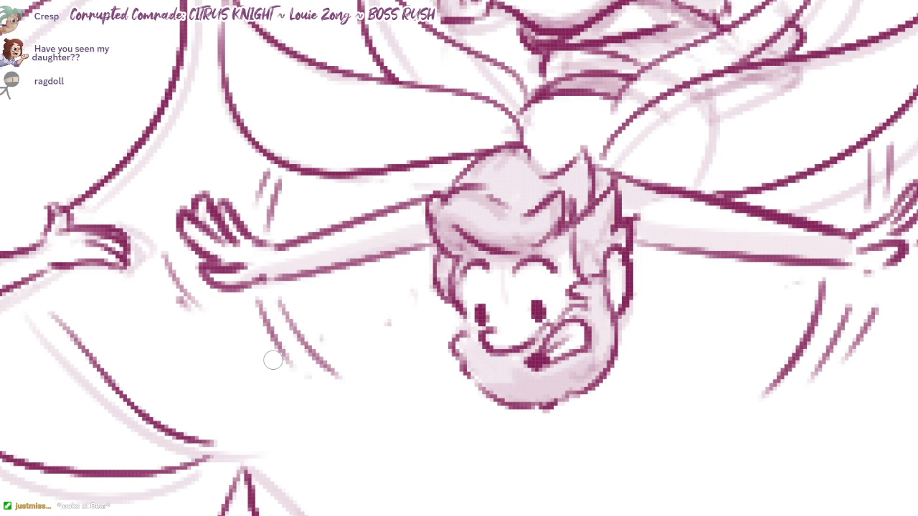
drag(553, 165, 480, 262)
drag(425, 278, 467, 287)
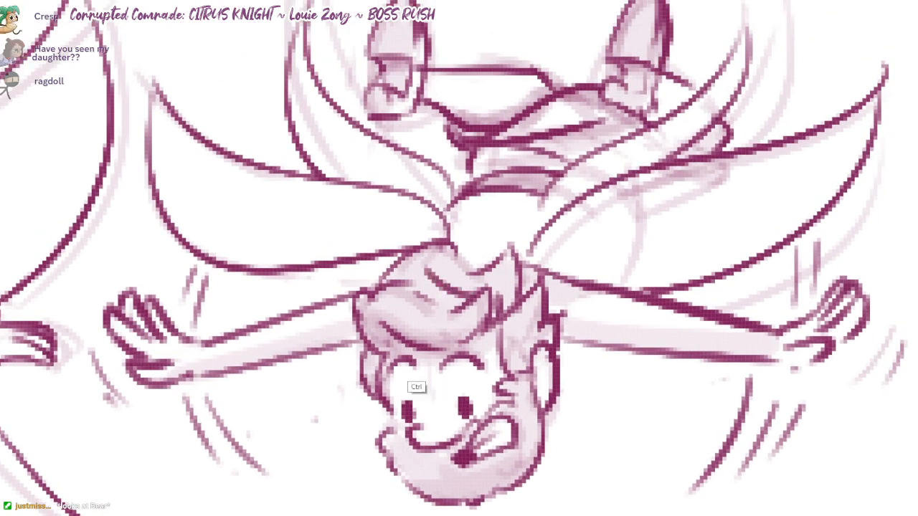
key(ctrl+z)
drag(382, 329, 404, 347)
drag(512, 417, 504, 321)
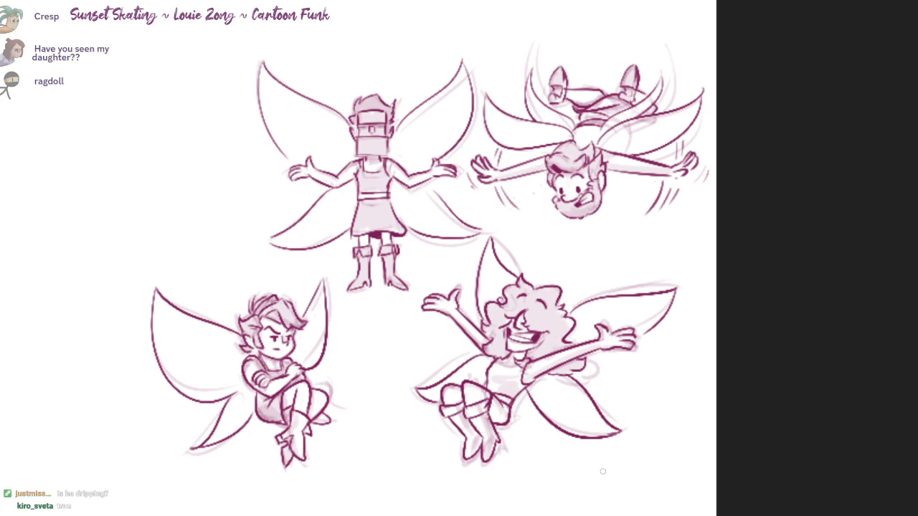
- Look over the whole canvas of doodles and the robot reference image in the browser window
scroll(688, 299, down, 5)
scroll(625, 320, up, 1)
drag(581, 310, 636, 333)
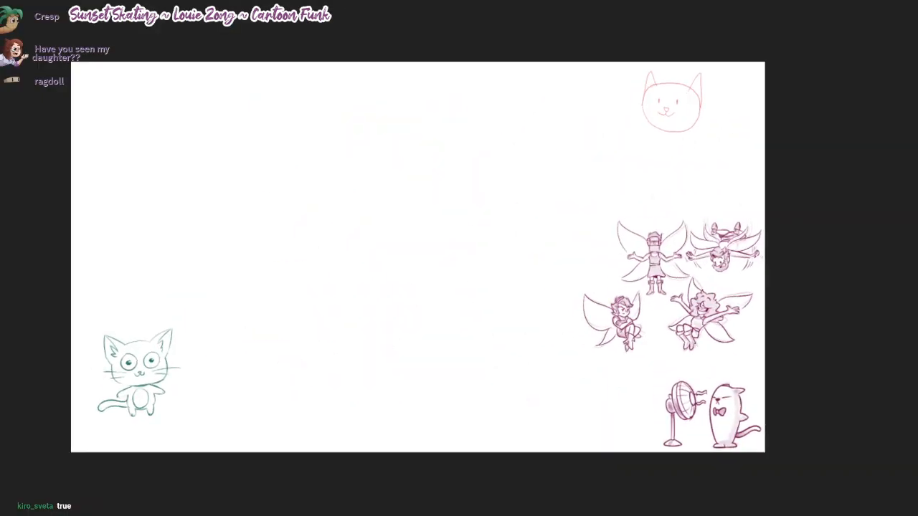
scroll(655, 303, up, 1)
drag(655, 303, 768, 323)
scroll(721, 255, up, 1)
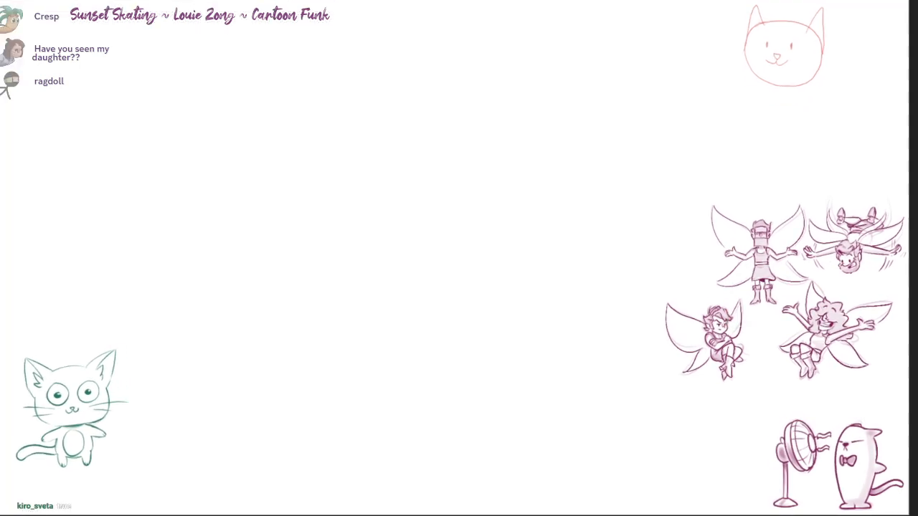
drag(736, 284, 746, 293)
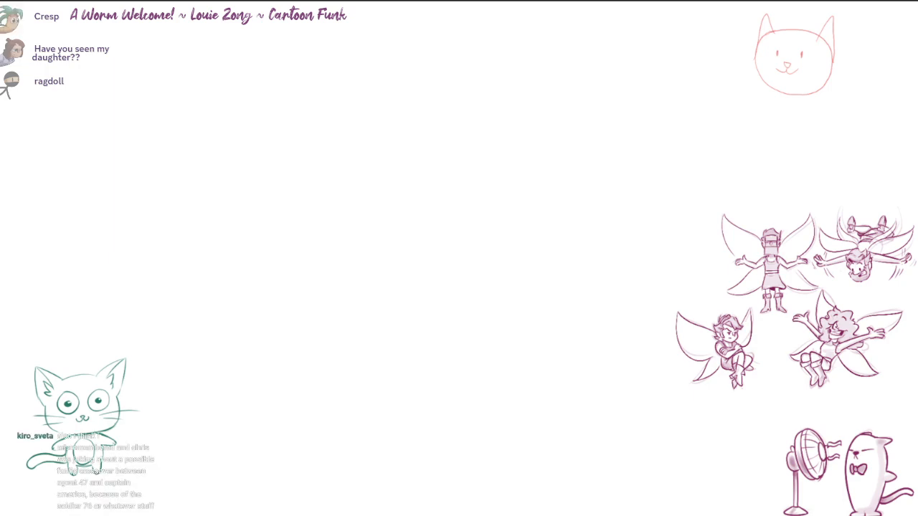
drag(807, 0, 629, 0)
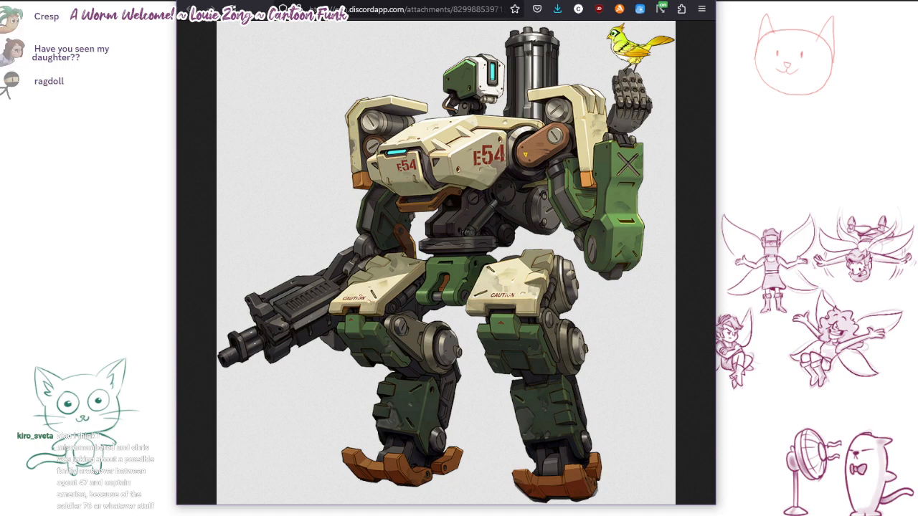
drag(459, 1, 527, 0)
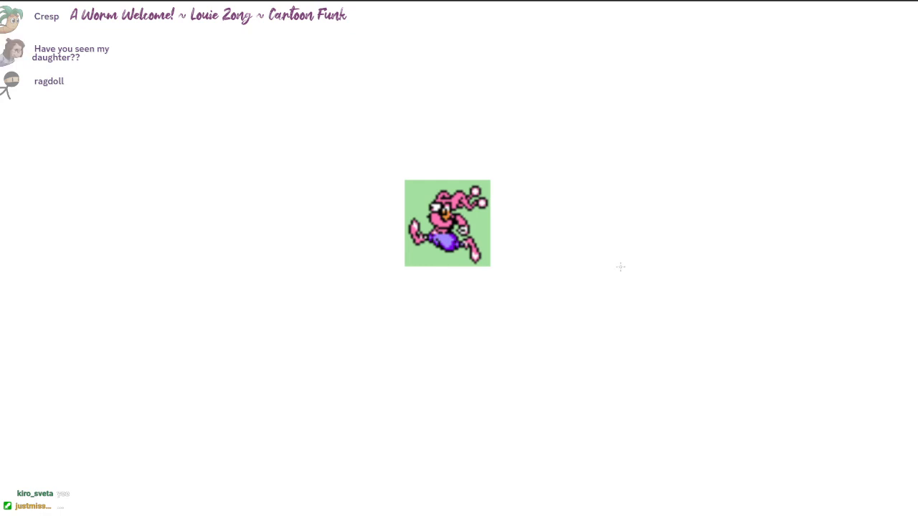
- Sketch the long rounded jaw of a new character in the blank area beside the pasted pink sprite, undoing stray strokes
drag(790, 319, 620, 254)
scroll(620, 254, up, 3)
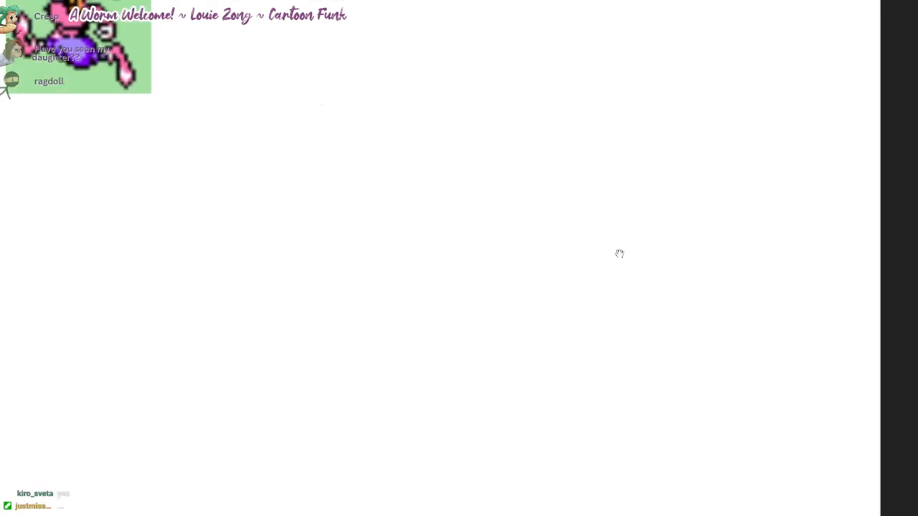
scroll(619, 254, up, 2)
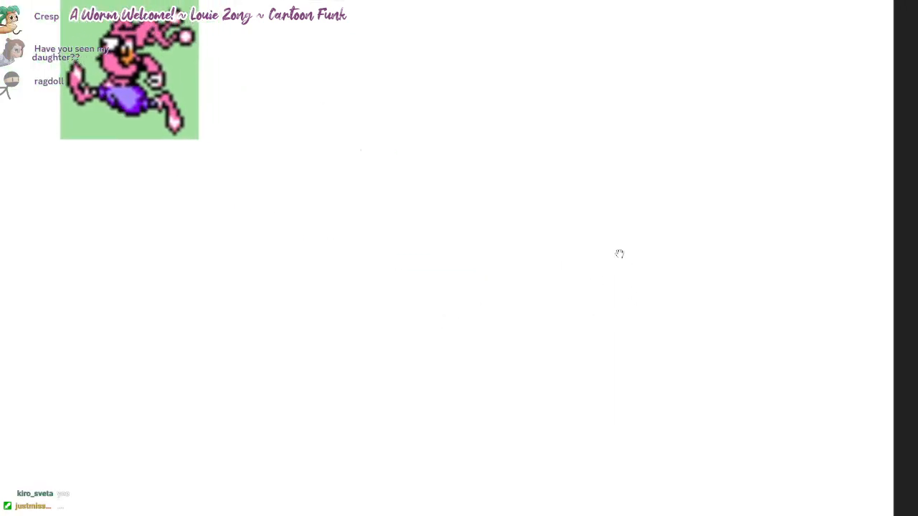
key(ctrl)
scroll(620, 254, down, 1)
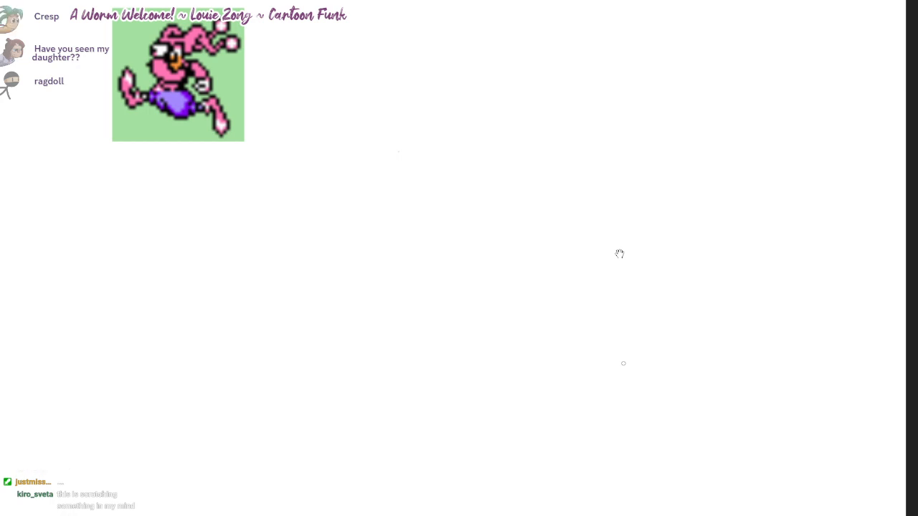
mouse_move(619, 254)
mouse_down()
mouse_move(608, 255)
mouse_move(628, 262)
mouse_up()
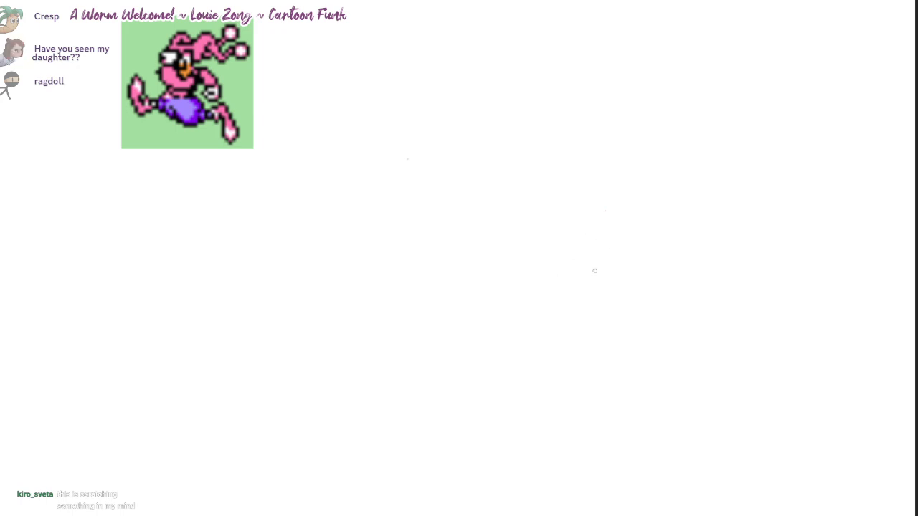
mouse_move(605, 206)
mouse_down()
mouse_move(587, 257)
mouse_move(619, 259)
mouse_up()
mouse_move(637, 220)
mouse_down()
mouse_move(631, 249)
mouse_move(618, 258)
mouse_up()
mouse_move(646, 199)
mouse_down()
mouse_move(605, 270)
mouse_move(647, 208)
mouse_up()
key(ctrl+z)
key(ctrl+z)
- Sketch a protruding cylindrical eye, a second half-lidded eye, the nose and mouth, and reinforce the jaw line
mouse_move(574, 208)
mouse_down()
mouse_move(603, 205)
mouse_move(612, 178)
mouse_move(592, 203)
mouse_move(570, 184)
mouse_up()
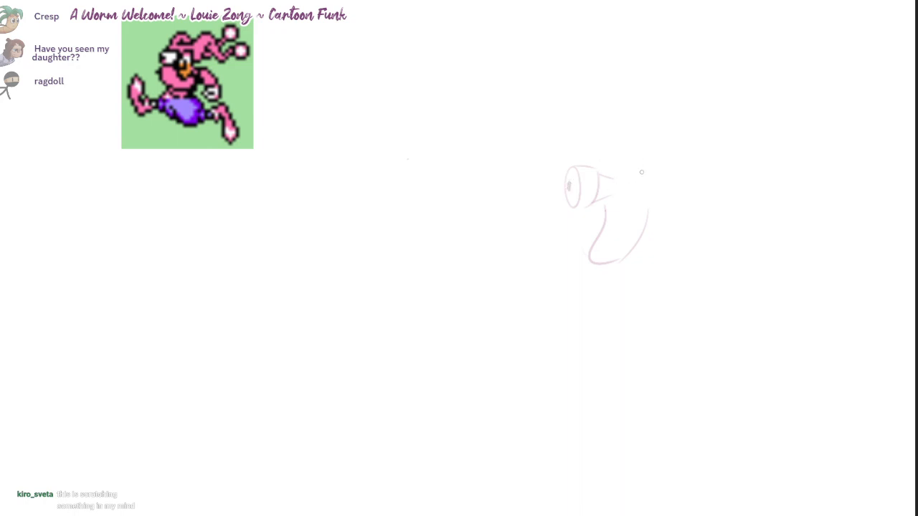
drag(641, 172, 635, 187)
mouse_move(614, 182)
mouse_down()
mouse_move(618, 210)
mouse_move(603, 230)
mouse_up()
drag(610, 225, 637, 227)
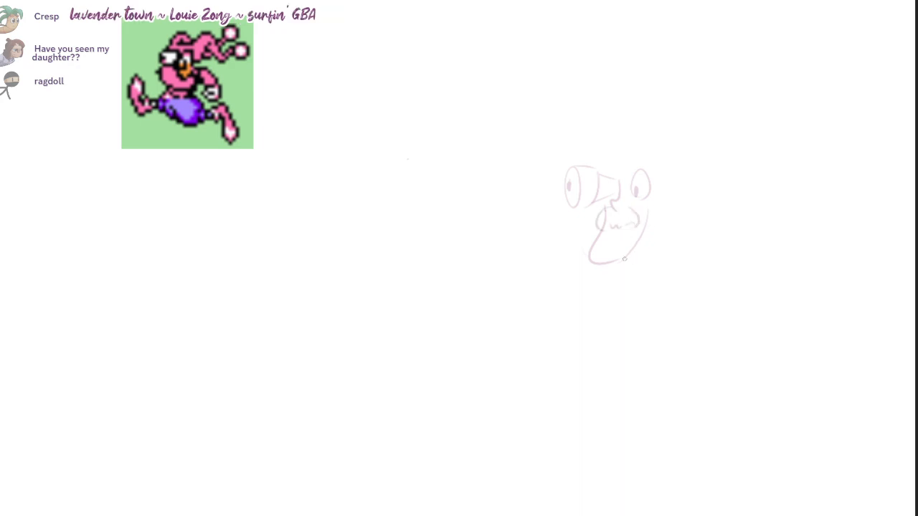
mouse_move(655, 196)
mouse_down()
mouse_move(629, 253)
mouse_move(618, 253)
mouse_up()
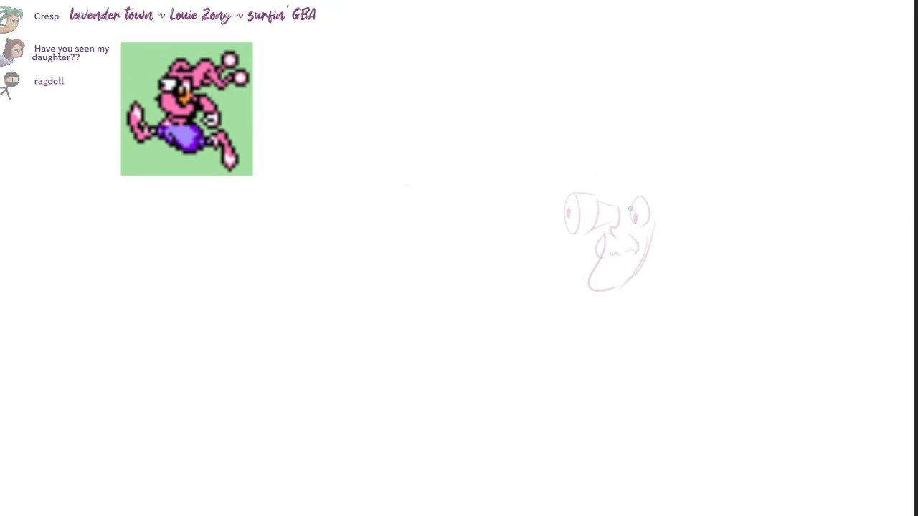
drag(630, 208, 650, 207)
drag(630, 254, 620, 254)
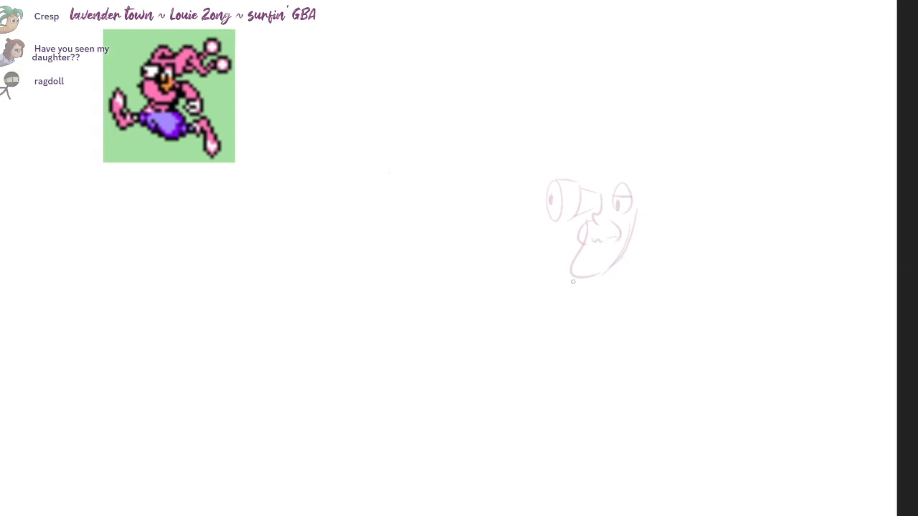
- Sketch a large rounded curve below the chin with a hooked inner line, redoing the strokes until they fit
drag(573, 280, 634, 324)
mouse_move(586, 280)
mouse_down()
mouse_move(632, 300)
mouse_move(637, 289)
mouse_up()
key(ctrl+z)
key(ctrl+z)
drag(575, 313, 641, 294)
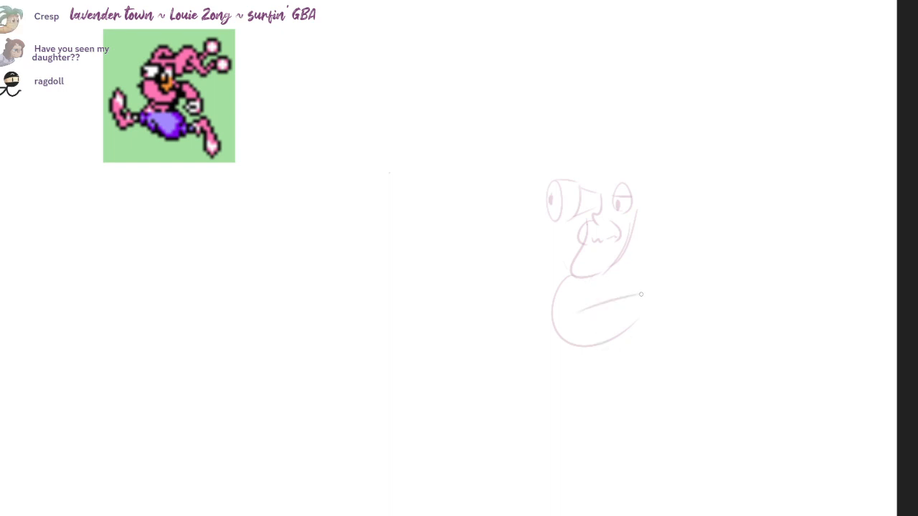
key(ctrl+z)
drag(581, 314, 640, 300)
key(ctrl+z)
mouse_move(585, 312)
mouse_down()
mouse_move(639, 297)
mouse_move(703, 334)
mouse_up()
key(ctrl+z)
- Sketch an arching limb curve beside the body, ending in a rounded hand with a thumb, and undo the small finger strokes
mouse_move(635, 273)
mouse_down()
mouse_move(696, 343)
mouse_move(686, 345)
mouse_move(696, 372)
mouse_move(714, 380)
mouse_up()
key(ctrl+z)
key(ctrl+z)
key(ctrl+z)
mouse_move(681, 345)
mouse_down()
mouse_move(684, 372)
mouse_move(709, 363)
mouse_move(705, 376)
mouse_up()
key(ctrl+z)
key(ctrl+z)
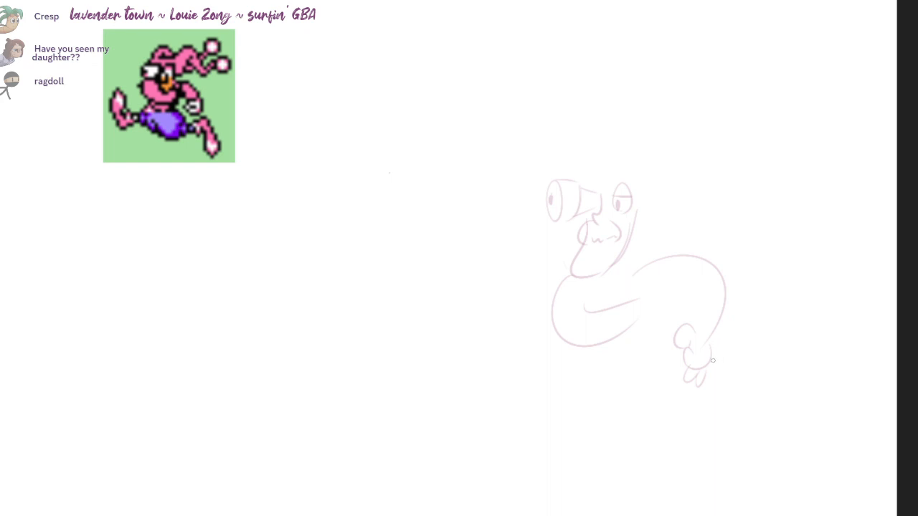
scroll(619, 254, up, 3)
key(ctrl+z)
key(ctrl+z)
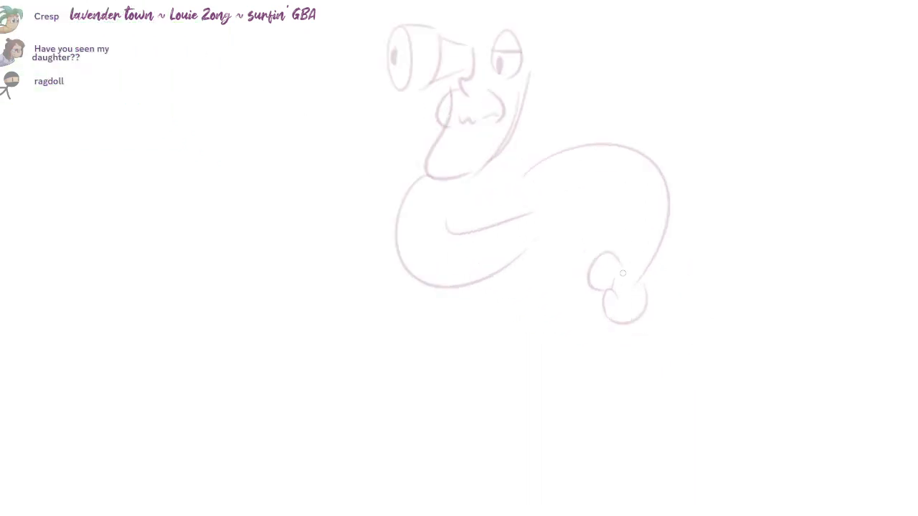
- Sketch the thumb, fingers and crossing finger lines of the hand at the lower end of the back arm
drag(630, 295, 620, 277)
mouse_move(628, 258)
mouse_down()
mouse_move(653, 278)
mouse_move(620, 253)
mouse_move(631, 247)
mouse_up()
mouse_move(630, 316)
mouse_down()
mouse_move(629, 330)
mouse_move(647, 329)
mouse_up()
mouse_move(654, 308)
mouse_down()
mouse_move(647, 326)
mouse_move(662, 317)
mouse_move(647, 330)
mouse_up()
drag(621, 245, 618, 268)
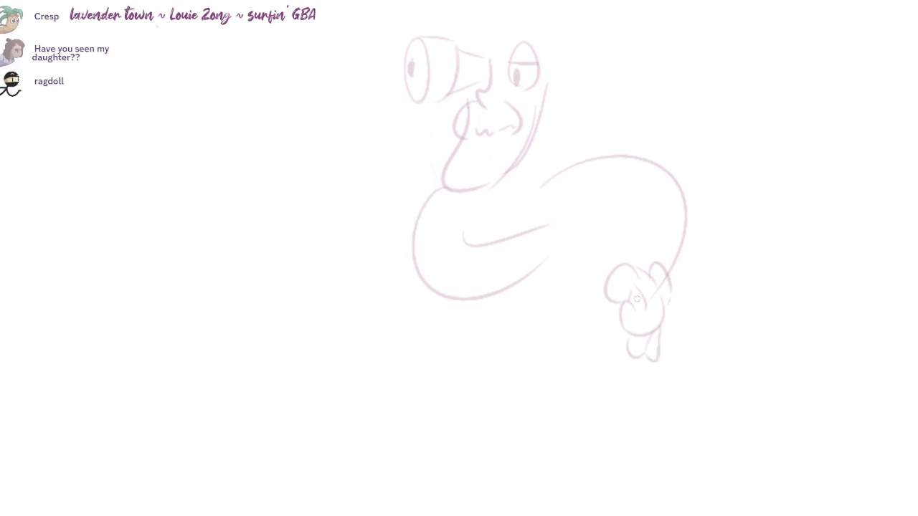
mouse_move(637, 299)
mouse_down()
mouse_move(646, 314)
mouse_move(674, 312)
mouse_move(620, 254)
mouse_up()
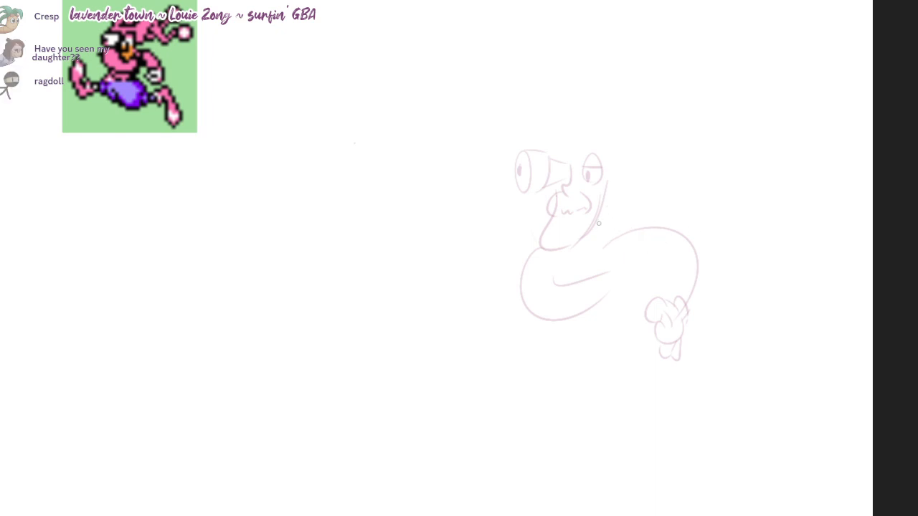
- Lasso the character's head and shift it slightly down and to the right over the shoulders, then deselect
mouse_move(614, 178)
mouse_down()
mouse_move(598, 233)
mouse_move(537, 250)
mouse_move(618, 175)
mouse_up()
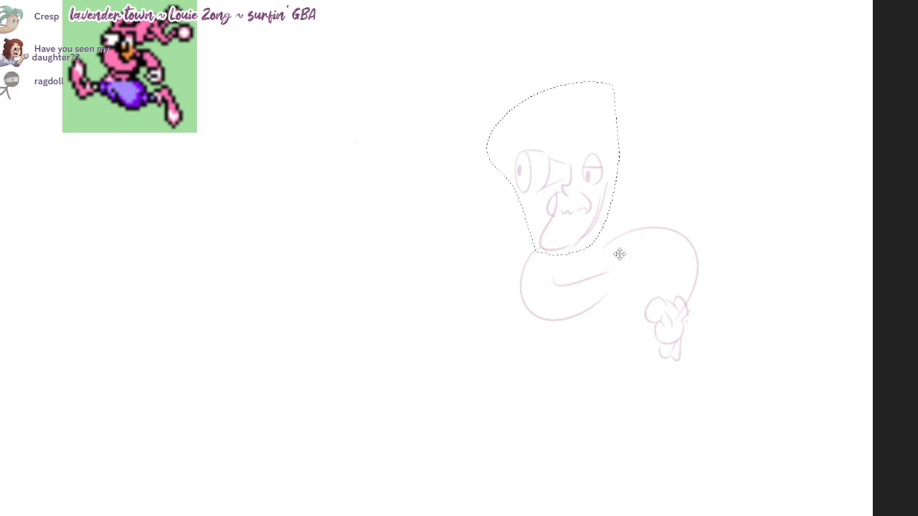
key(shift+Down)
key(shift+Right)
key(shift+Right)
key(shift+Right)
key(shift+Right)
key(ctrl+d)
key(b)
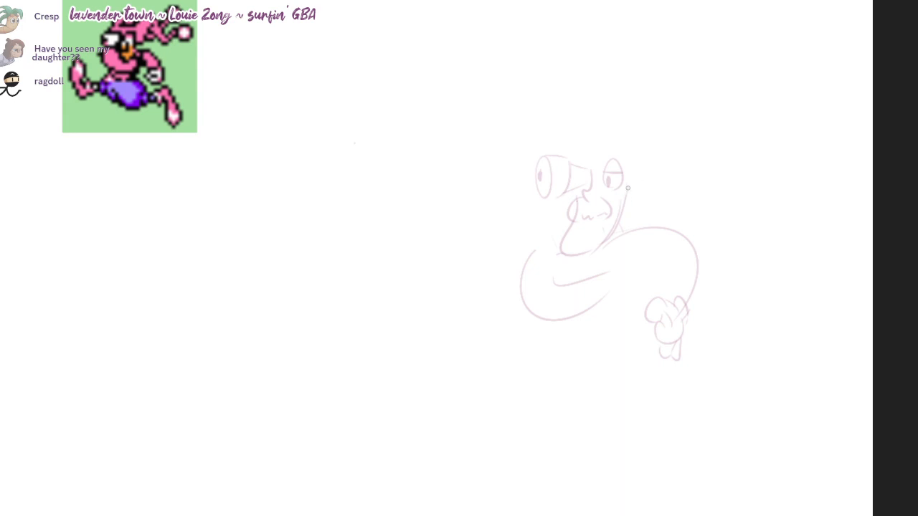
- Redraw the front shoulder as a wider rounded curve running from the chin down to the elbow
drag(560, 233, 515, 294)
key(ctrl+z)
drag(573, 220, 515, 306)
key(ctrl+z)
mouse_move(562, 222)
mouse_down()
mouse_move(556, 320)
mouse_move(535, 245)
mouse_up()
key(e)
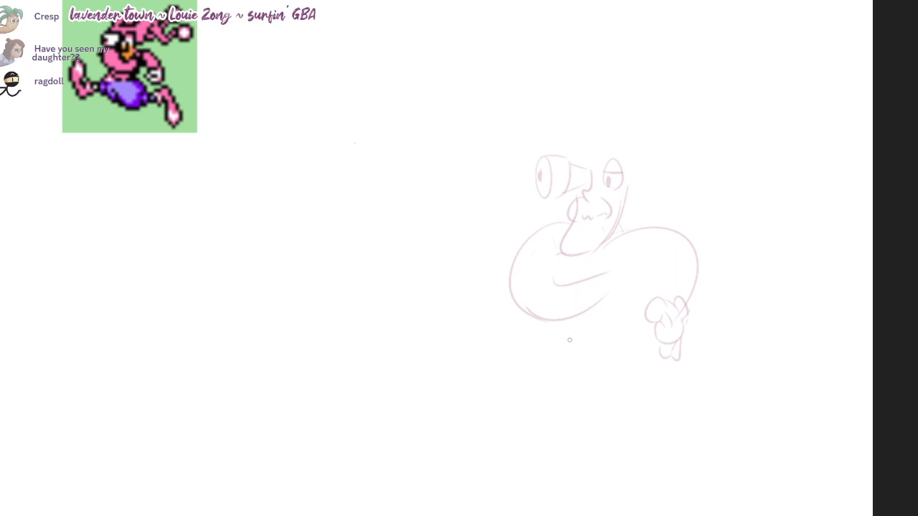
- Sketch the puffy shorts below the torso, with a curved cuff at the opening of the raised front leg
drag(551, 333, 603, 392)
drag(631, 329, 612, 404)
key(ctrl+z)
drag(628, 315, 614, 392)
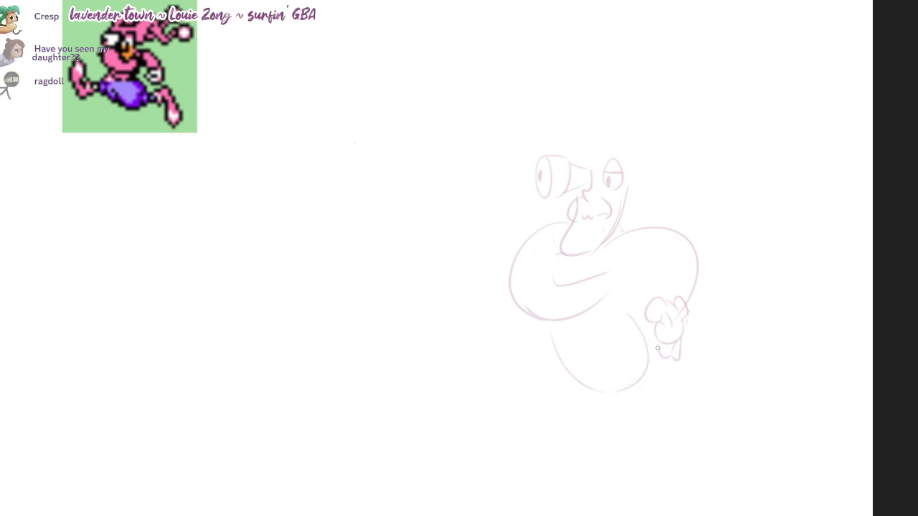
key(ctrl+z)
mouse_move(618, 303)
mouse_down()
mouse_move(647, 380)
mouse_move(636, 394)
mouse_up()
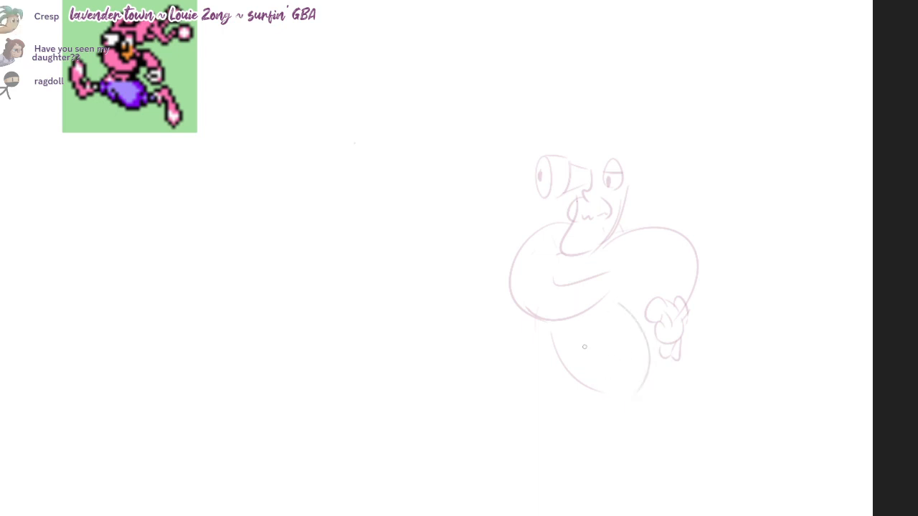
drag(506, 297, 570, 353)
drag(492, 310, 503, 356)
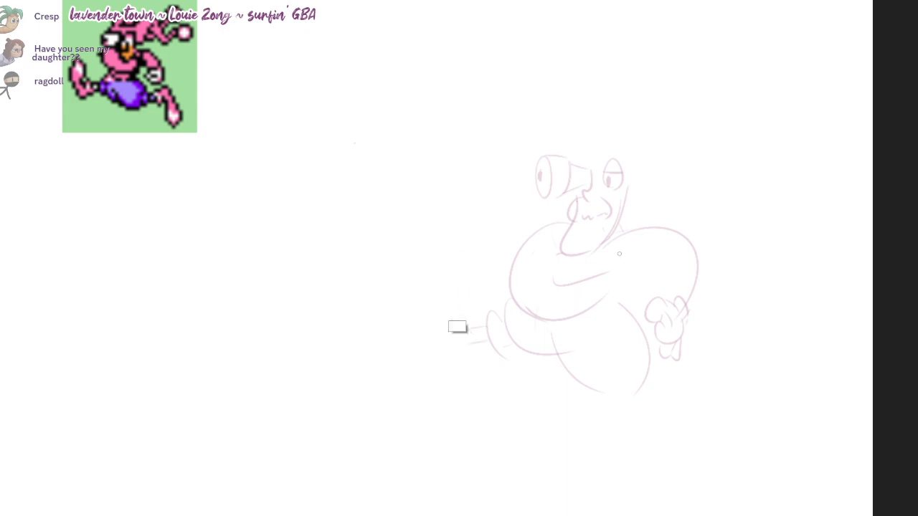
- Sketch a large upright shoe on the raised front leg, with a pointed sole, rounded heel and ankle opening
mouse_move(444, 230)
mouse_down()
mouse_move(458, 312)
mouse_move(431, 336)
mouse_up()
key(ctrl+z)
drag(434, 225, 462, 354)
key(ctrl+z)
key(ctrl+z)
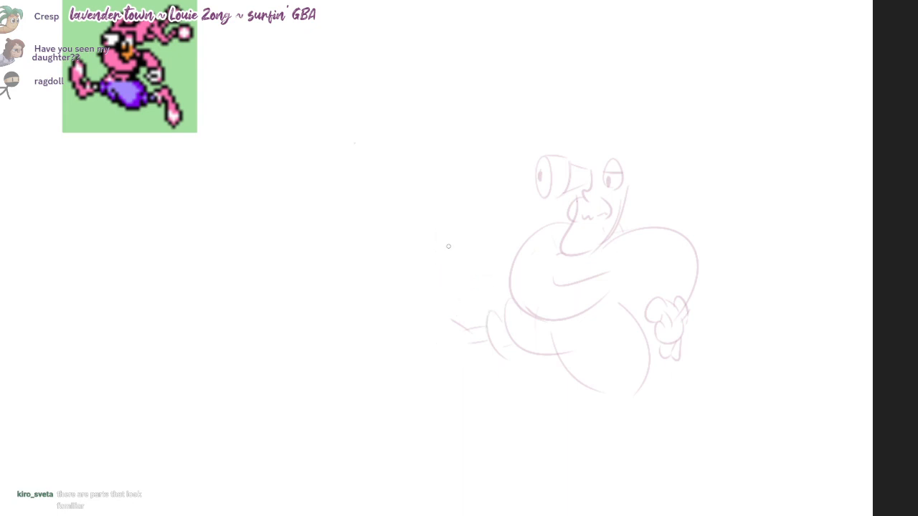
mouse_move(430, 237)
mouse_down()
mouse_move(443, 376)
mouse_move(442, 317)
mouse_up()
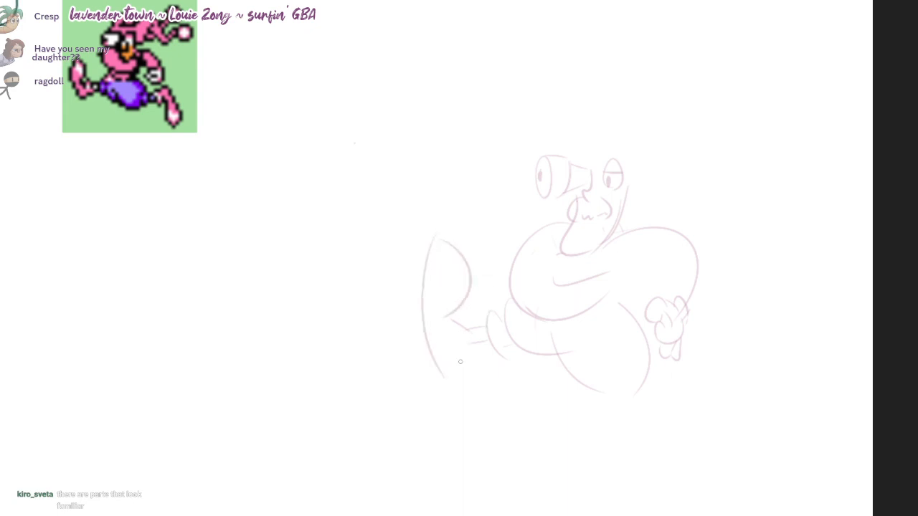
drag(437, 354, 471, 347)
key(ctrl+z)
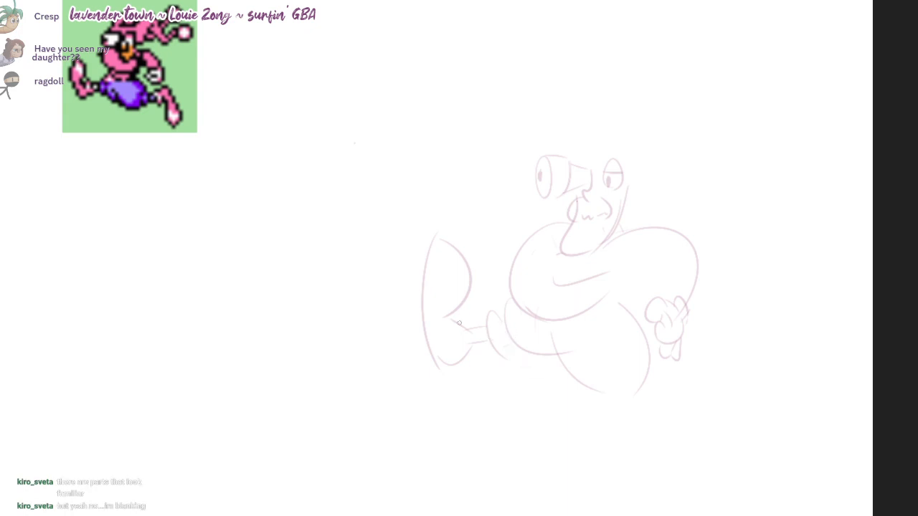
drag(460, 315, 471, 353)
- Sketch the back leg's shorts cuff, thin ankle and long drooping shoe trailing behind the character
drag(742, 332, 710, 318)
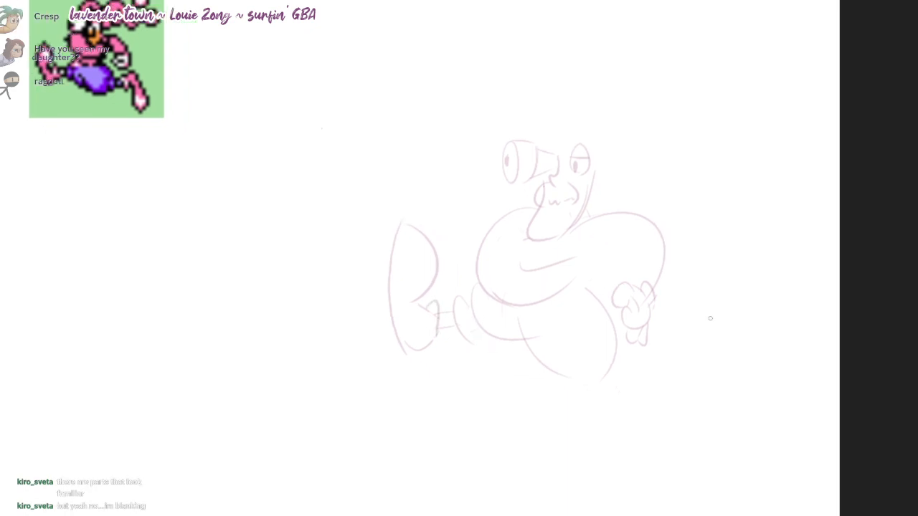
drag(626, 264, 627, 272)
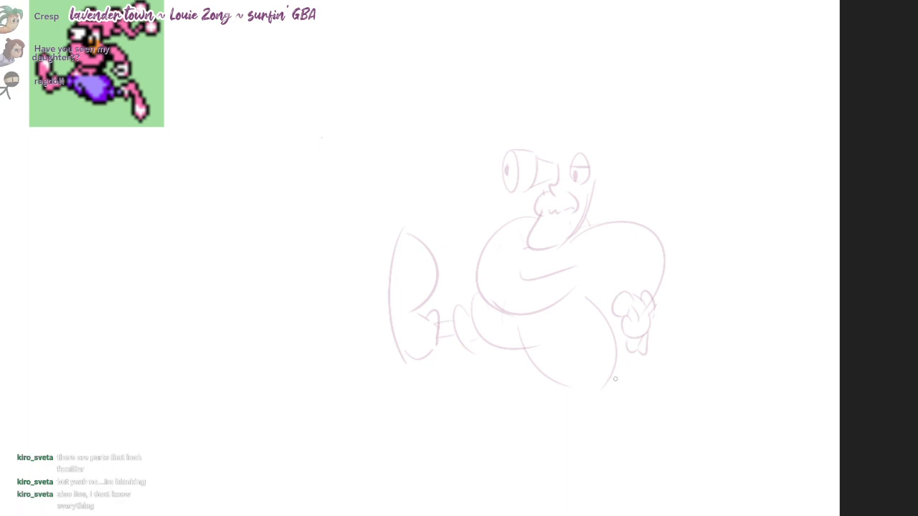
mouse_move(600, 391)
mouse_down()
mouse_move(621, 374)
mouse_move(652, 375)
mouse_up()
drag(693, 333, 708, 429)
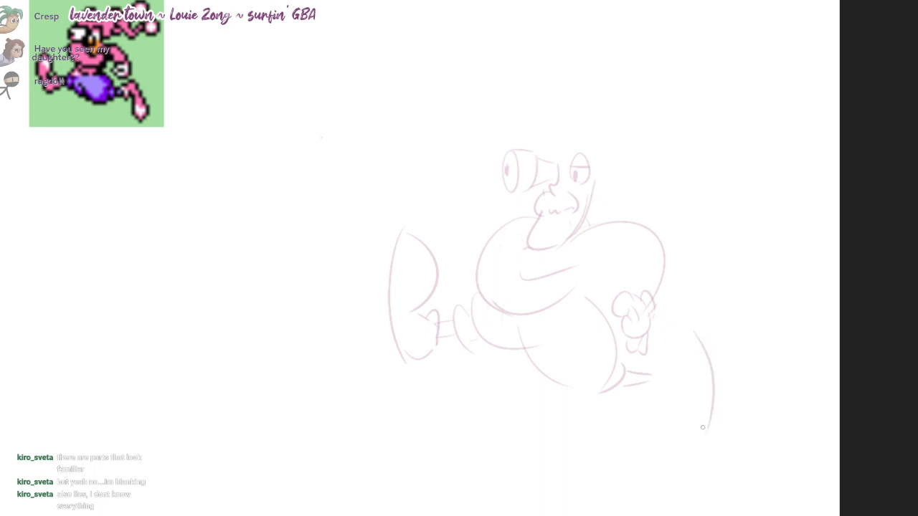
key(ctrl+z)
mouse_move(676, 344)
mouse_down()
mouse_move(692, 456)
mouse_move(679, 395)
mouse_up()
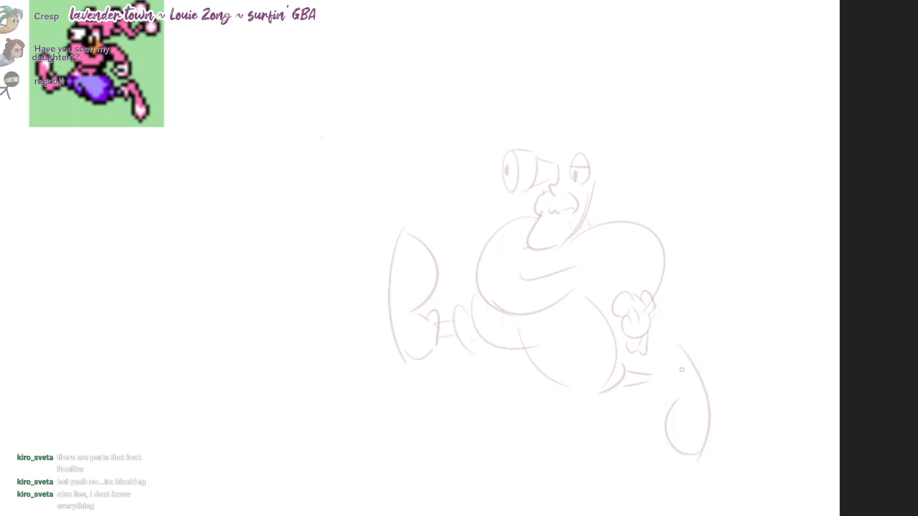
mouse_move(678, 344)
mouse_down()
mouse_move(668, 365)
mouse_move(671, 359)
mouse_up()
- Sketch curved locks beside the eye and the jester hat's brim, front curl and rising tail above the head
scroll(619, 254, up, 2)
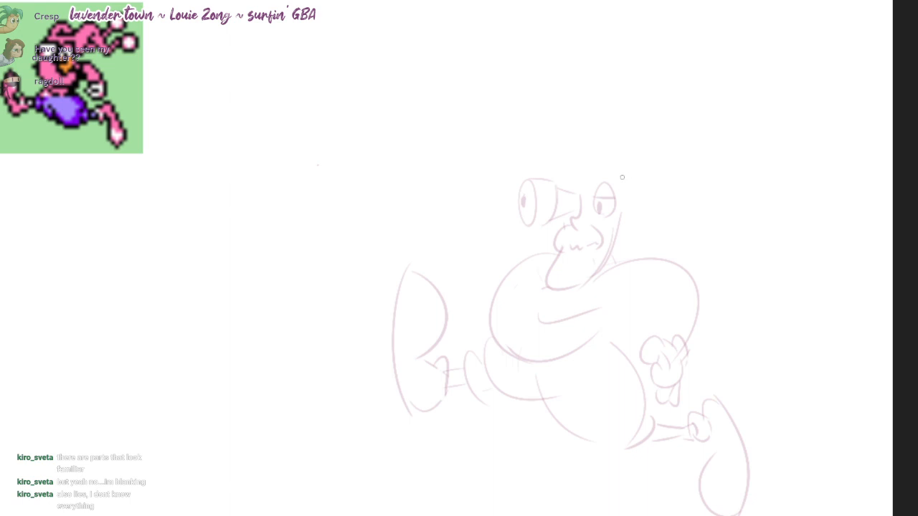
mouse_move(629, 173)
mouse_down()
mouse_move(633, 217)
mouse_move(641, 180)
mouse_move(638, 219)
mouse_up()
key(ctrl+z)
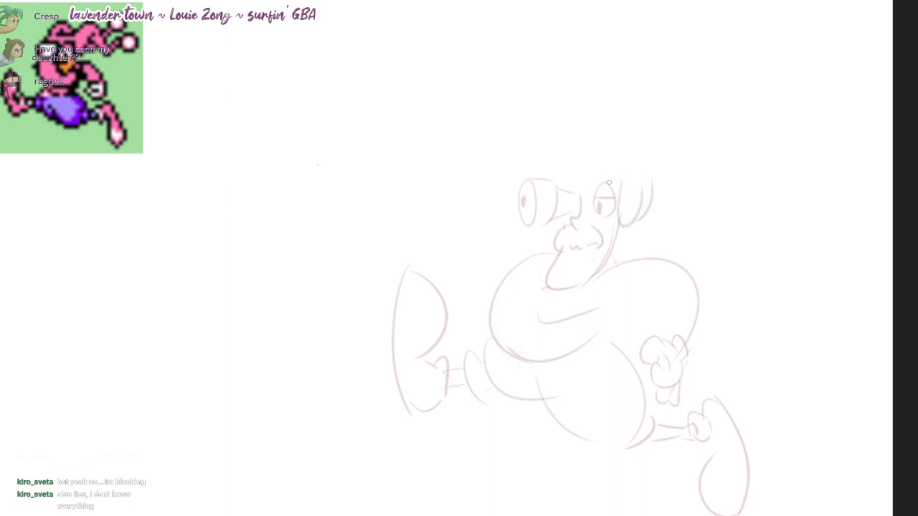
mouse_move(607, 185)
mouse_down()
mouse_move(573, 189)
mouse_move(608, 163)
mouse_move(618, 115)
mouse_move(619, 135)
mouse_move(582, 161)
mouse_up()
mouse_move(650, 164)
mouse_down()
mouse_move(663, 165)
mouse_move(666, 190)
mouse_move(677, 192)
mouse_move(631, 194)
mouse_move(706, 138)
mouse_up()
- Sketch two round pom-poms behind the hat, with the start of the lower tail leading into one
mouse_move(725, 169)
mouse_down()
mouse_move(768, 188)
mouse_move(800, 161)
mouse_up()
key(ctrl+z)
key(ctrl+z)
key(ctrl+z)
mouse_move(753, 123)
mouse_down()
mouse_move(752, 113)
mouse_move(775, 114)
mouse_move(773, 126)
mouse_move(776, 116)
mouse_up()
key(ctrl+z)
key(ctrl+z)
key(ctrl+z)
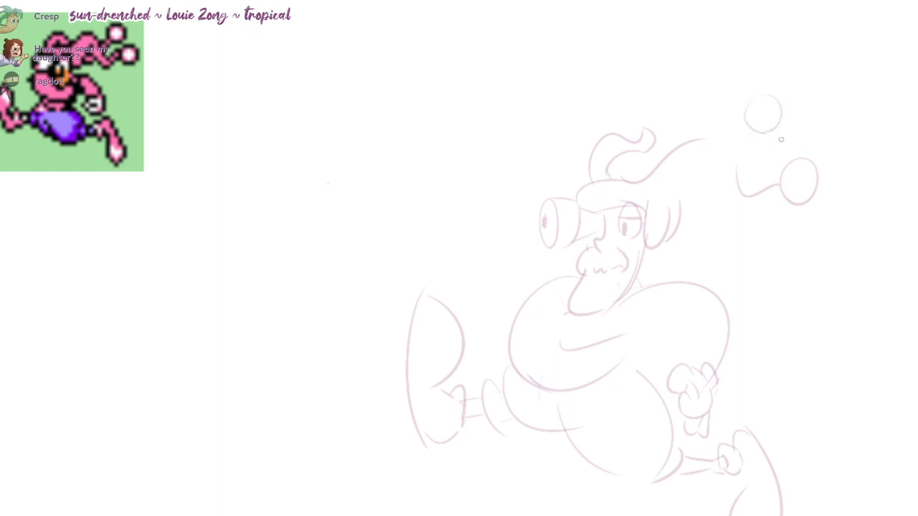
- Connect both pom-poms to the hat with curved tails and sketch the folded underside where the tails split
drag(702, 140, 736, 166)
drag(747, 127, 736, 157)
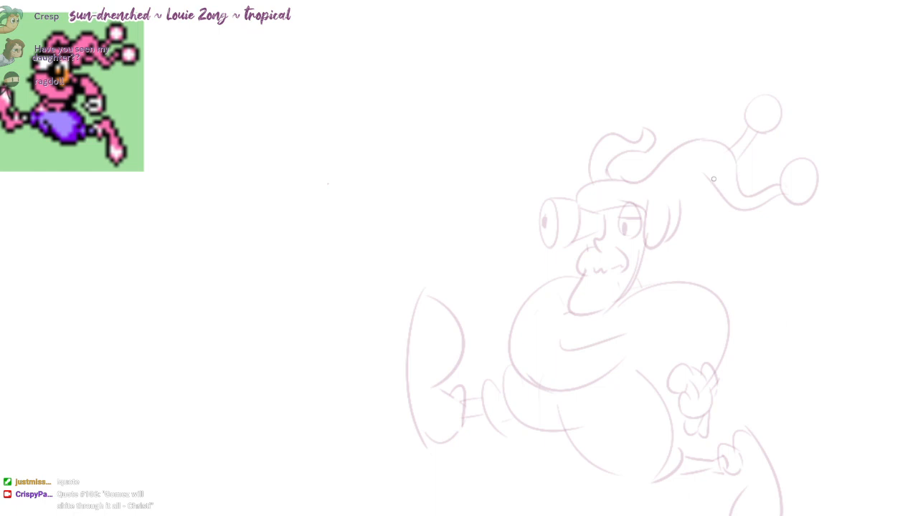
mouse_move(687, 197)
mouse_down()
mouse_move(709, 177)
mouse_move(700, 191)
mouse_up()
key(ctrl+z)
drag(696, 156, 713, 157)
drag(698, 190, 722, 197)
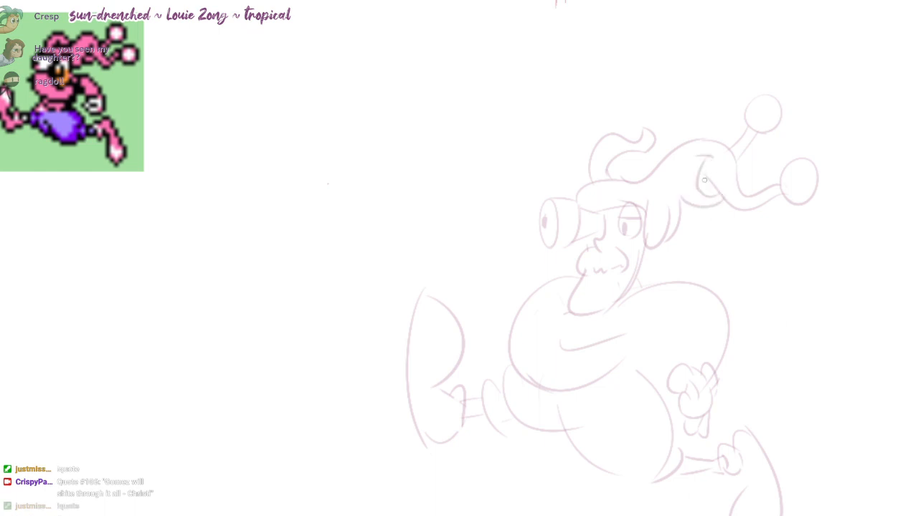
- Mark each of the hat's two pom-poms with an X
drag(620, 254, 587, 231)
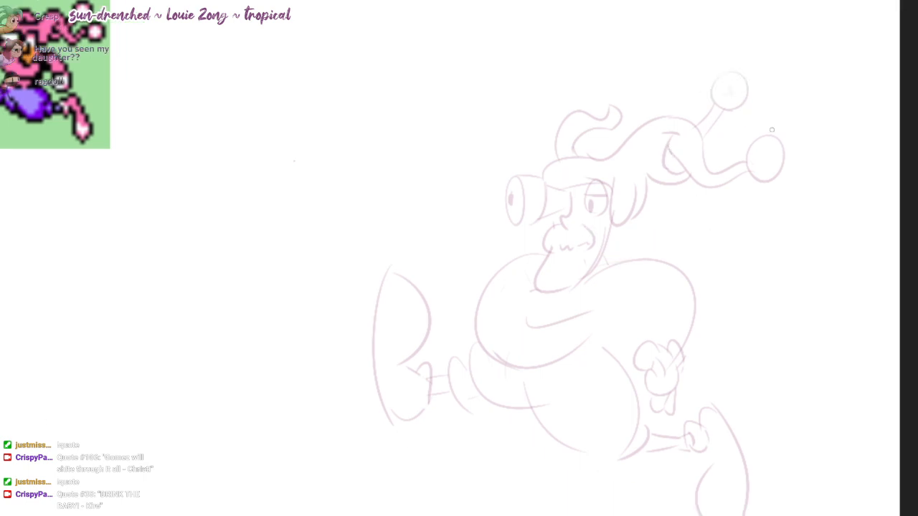
drag(736, 82, 723, 104)
drag(774, 147, 760, 164)
drag(759, 148, 775, 165)
- Add a rounded fold at the front of the hat and redraw the chin shorter
drag(726, 252, 737, 254)
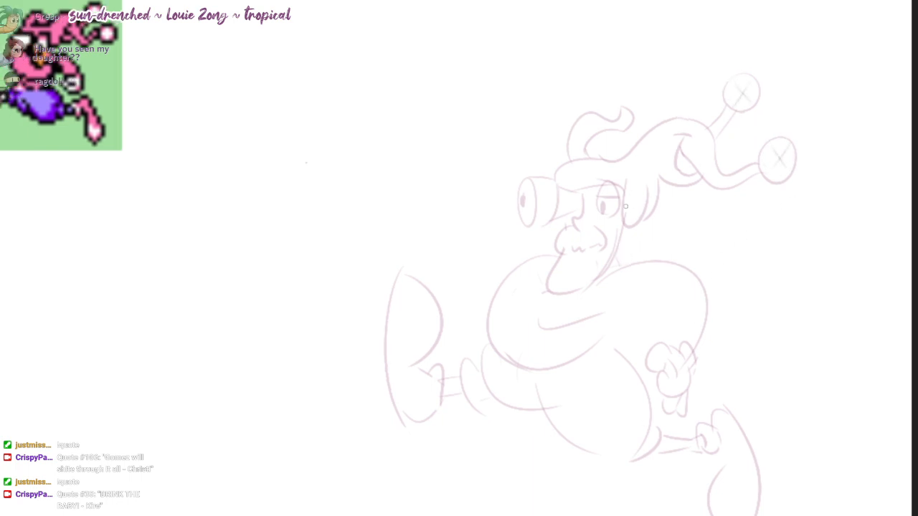
drag(626, 206, 634, 207)
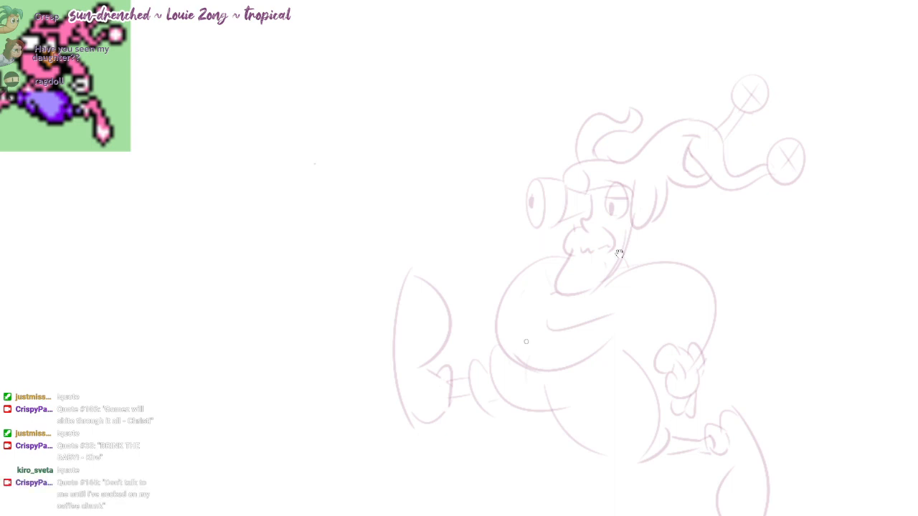
scroll(619, 253, down, 2)
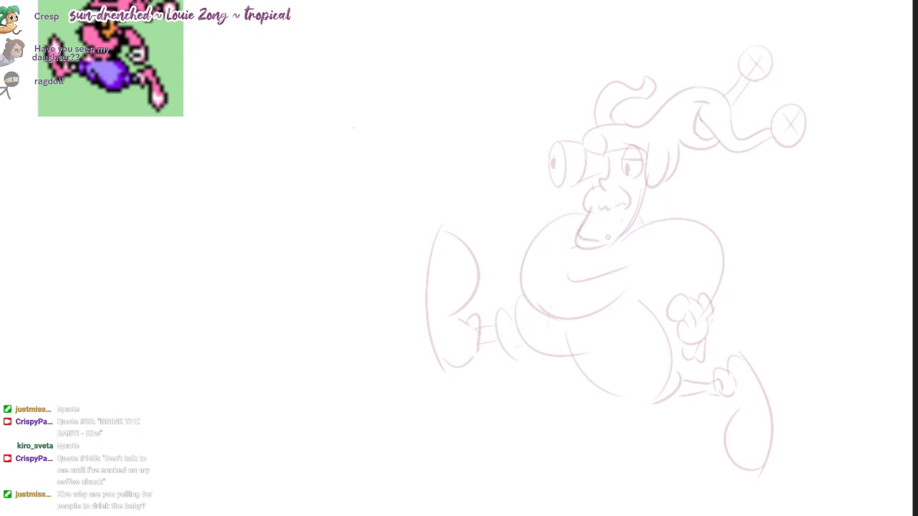
drag(590, 210, 582, 244)
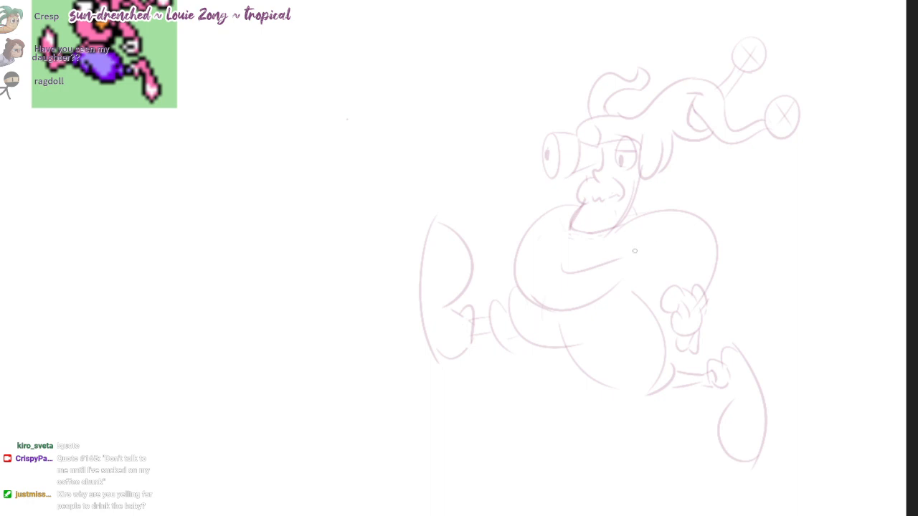
- Sketch the curved cuff folds at the front forearm and the inner edge of the back arm down to its hand
drag(626, 258, 619, 279)
mouse_move(676, 251)
mouse_down()
mouse_move(624, 249)
mouse_move(681, 267)
mouse_up()
key(ctrl+z)
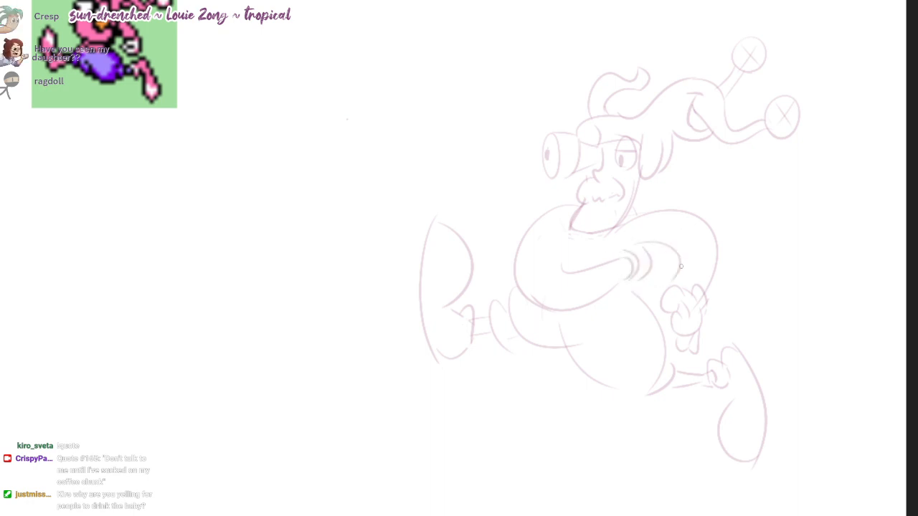
key(ctrl+z)
mouse_move(628, 245)
mouse_down()
mouse_move(693, 255)
mouse_move(691, 285)
mouse_move(707, 286)
mouse_move(700, 296)
mouse_up()
key(ctrl+z)
drag(642, 281, 655, 264)
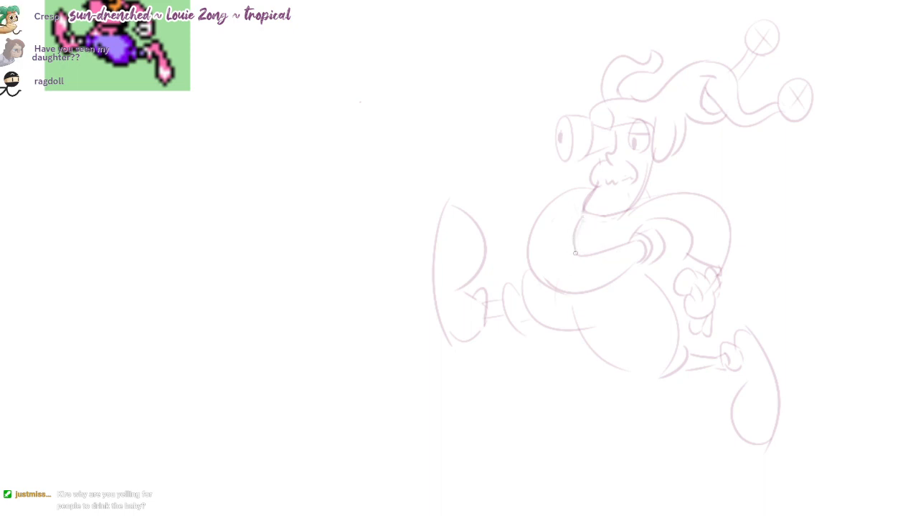
- Redraw the front arm's inner line as a curve from beneath the chin to the forearm cuff
drag(648, 216, 619, 253)
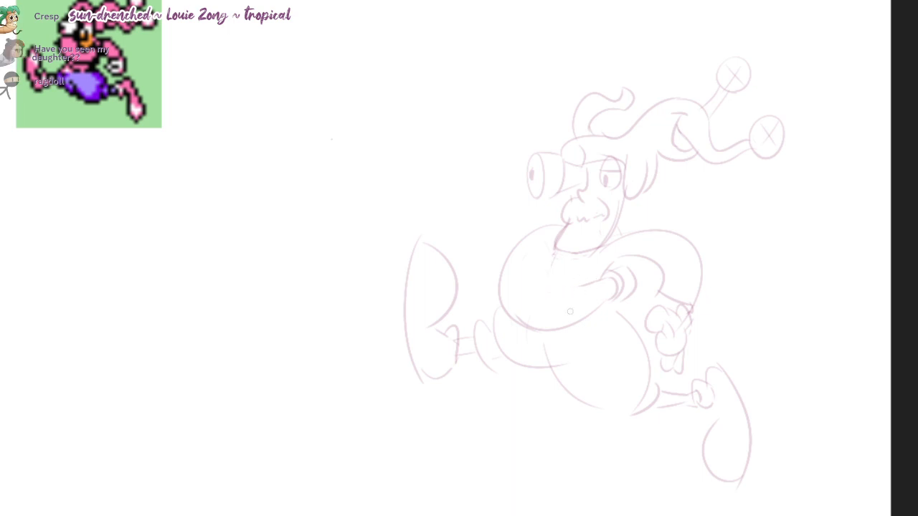
drag(554, 250, 599, 278)
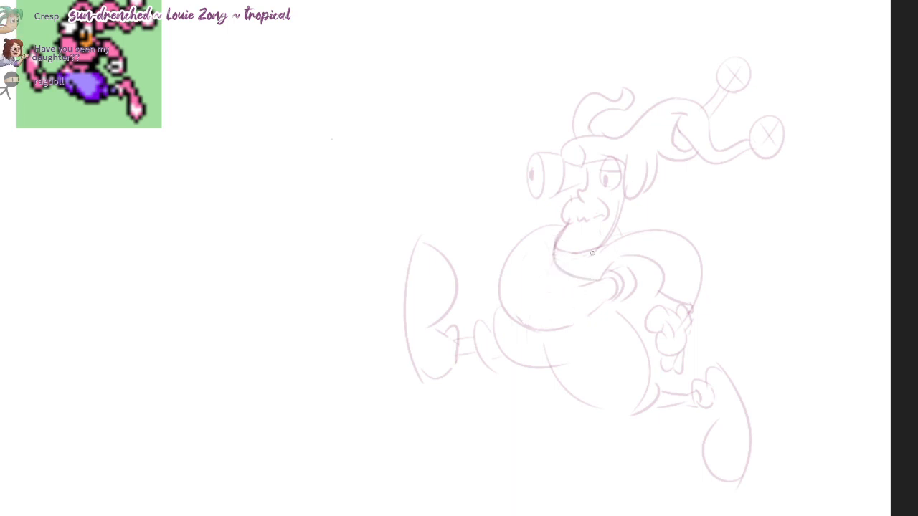
key(ctrl+z)
drag(554, 255, 604, 277)
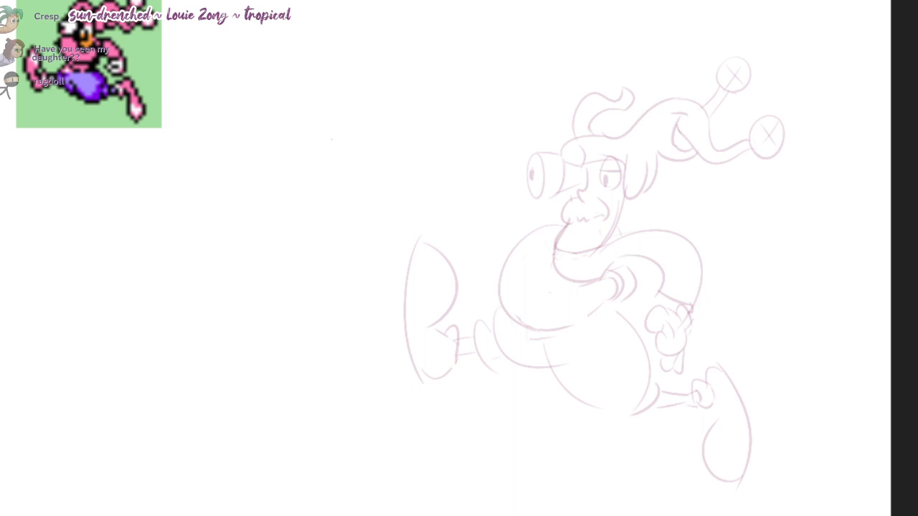
- Ink the telescoping eye in dark magenta, with its outer cone, rim, filled pupil and narrower inner segment
scroll(566, 188, up, 4)
mouse_move(571, 133)
mouse_down()
mouse_move(501, 117)
mouse_move(496, 249)
mouse_up()
mouse_move(510, 132)
mouse_down()
mouse_move(520, 244)
mouse_move(572, 230)
mouse_up()
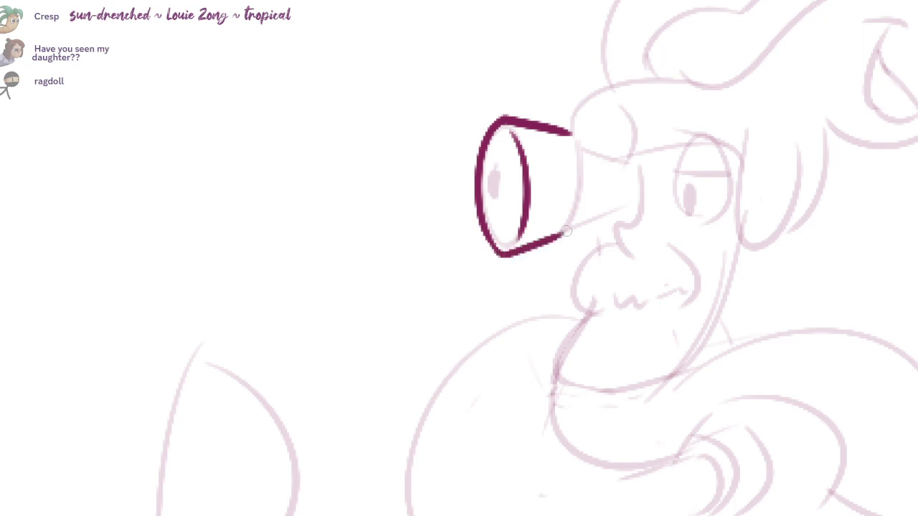
drag(571, 131, 574, 233)
mouse_move(499, 179)
mouse_down()
mouse_move(495, 197)
mouse_move(500, 178)
mouse_up()
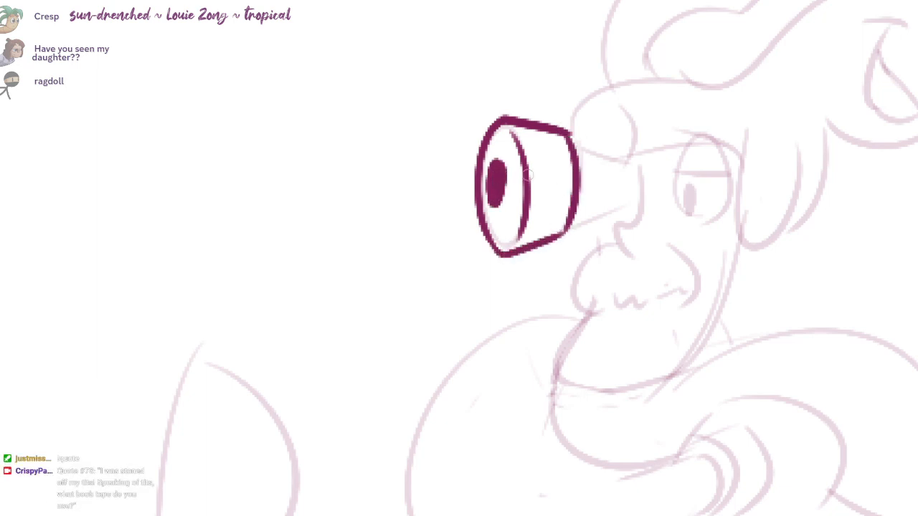
mouse_move(575, 143)
mouse_down()
mouse_move(621, 154)
mouse_move(645, 183)
mouse_move(621, 185)
mouse_move(621, 207)
mouse_up()
drag(571, 225, 613, 212)
- Ink the nose, the half-lidded eye with its filled pupil, and the moustache with its jagged lower edge
mouse_move(710, 226)
mouse_down()
mouse_move(644, 229)
mouse_move(609, 166)
mouse_move(611, 177)
mouse_move(659, 177)
mouse_up()
mouse_move(623, 190)
mouse_down()
mouse_move(621, 215)
mouse_move(633, 185)
mouse_up()
drag(582, 171, 584, 208)
mouse_move(573, 193)
mouse_down()
mouse_move(577, 228)
mouse_move(525, 276)
mouse_move(621, 277)
mouse_up()
mouse_move(600, 228)
mouse_down()
mouse_move(611, 228)
mouse_move(615, 288)
mouse_up()
- Ink the jaw outline from under the moustache around the chin and up beside the eye
drag(546, 279, 514, 310)
drag(497, 344, 628, 345)
drag(679, 192, 610, 346)
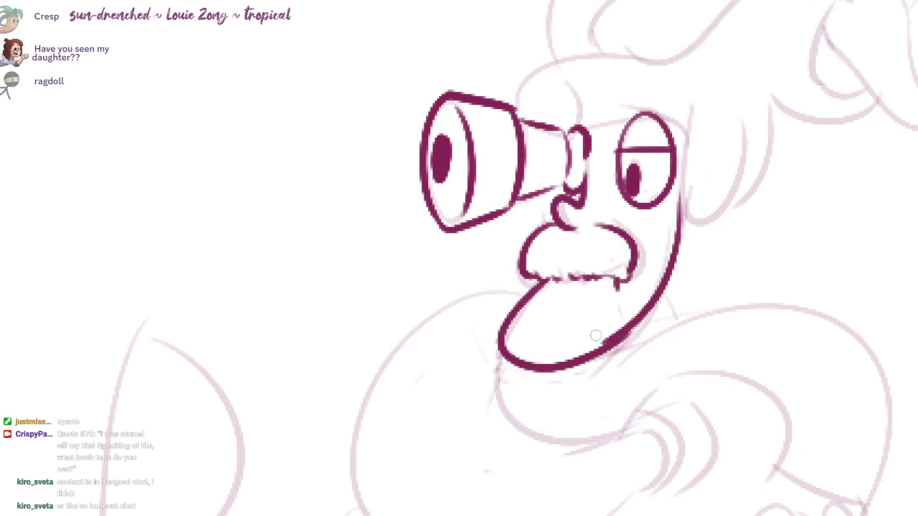
- Ink the jester hat's upper contour from the telescoping eye over the crown and along the lower tail
drag(648, 221, 497, 383)
drag(507, 216, 473, 227)
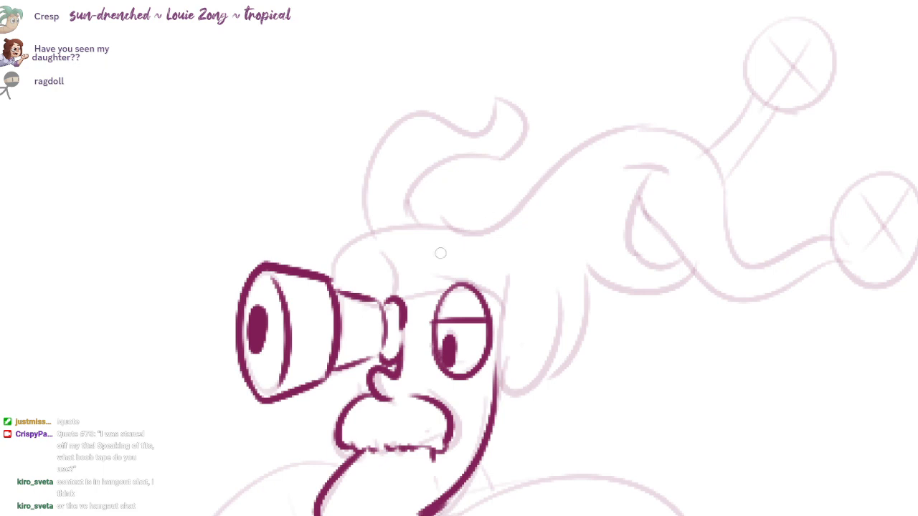
mouse_move(338, 285)
mouse_down()
mouse_move(487, 214)
mouse_move(716, 193)
mouse_move(719, 215)
mouse_up()
drag(742, 241, 699, 249)
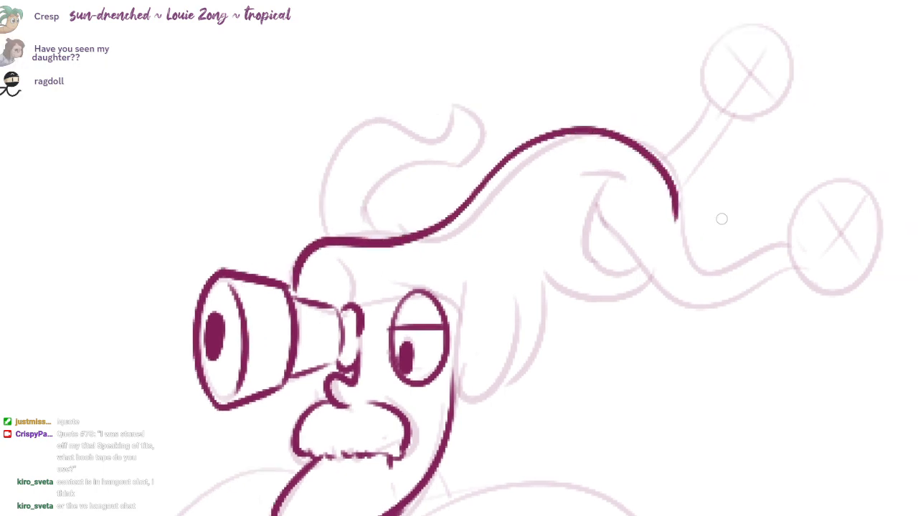
key(ctrl+z)
mouse_move(299, 287)
mouse_down()
mouse_move(441, 232)
mouse_move(676, 182)
mouse_move(676, 197)
mouse_move(782, 235)
mouse_move(788, 246)
mouse_up()
key(ctrl+z)
- Ink the underside of the hat's lower tail, curving from its ball end up to the hat's mouth
mouse_move(678, 192)
mouse_down()
mouse_move(690, 254)
mouse_move(786, 245)
mouse_move(665, 291)
mouse_move(595, 207)
mouse_up()
key(ctrl+z)
mouse_move(790, 263)
mouse_down()
mouse_move(722, 301)
mouse_move(598, 204)
mouse_up()
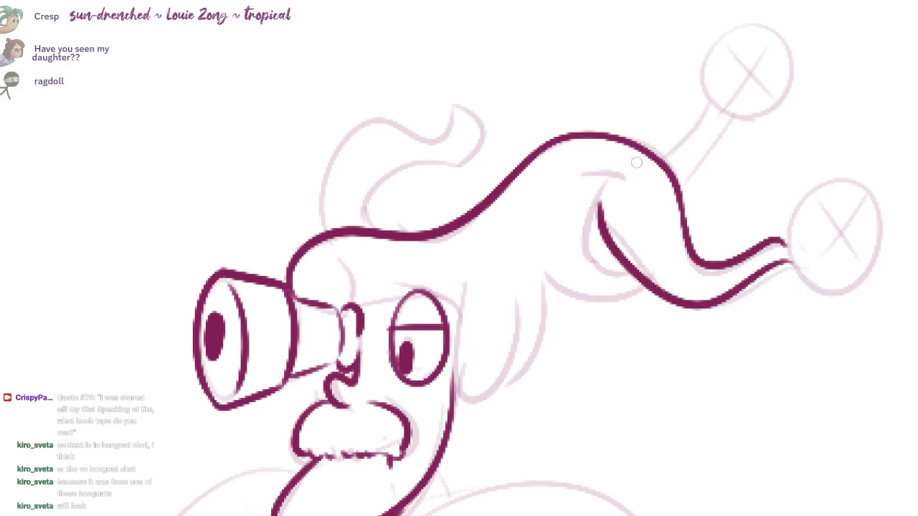
key(ctrl+z)
mouse_move(799, 266)
mouse_down()
mouse_move(642, 253)
mouse_move(619, 236)
mouse_move(616, 174)
mouse_move(657, 253)
mouse_up()
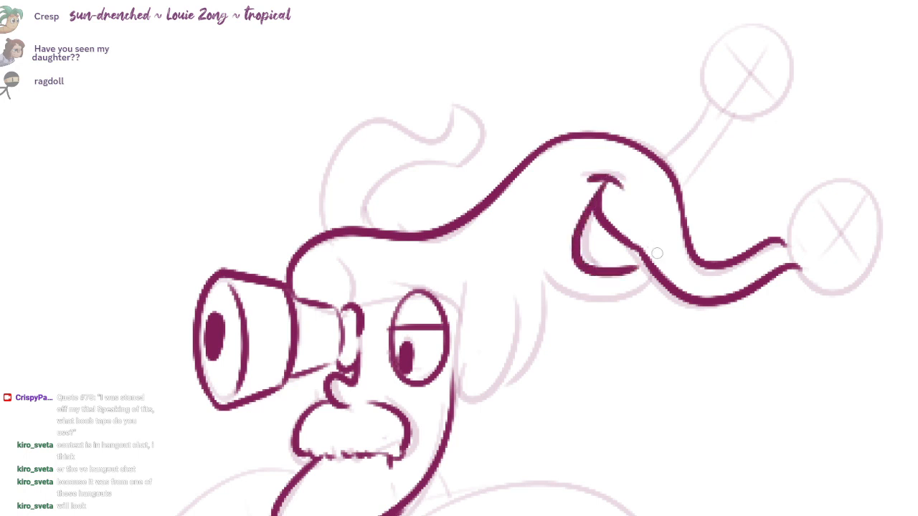
- Ink the hat's smiling mouth with its short crease above, filled dark interior and chin curve below
key(ctrl+z)
drag(595, 185, 642, 260)
mouse_move(585, 225)
mouse_down()
mouse_move(602, 260)
mouse_move(617, 244)
mouse_move(593, 216)
mouse_move(621, 258)
mouse_move(564, 280)
mouse_up()
drag(724, 149, 707, 182)
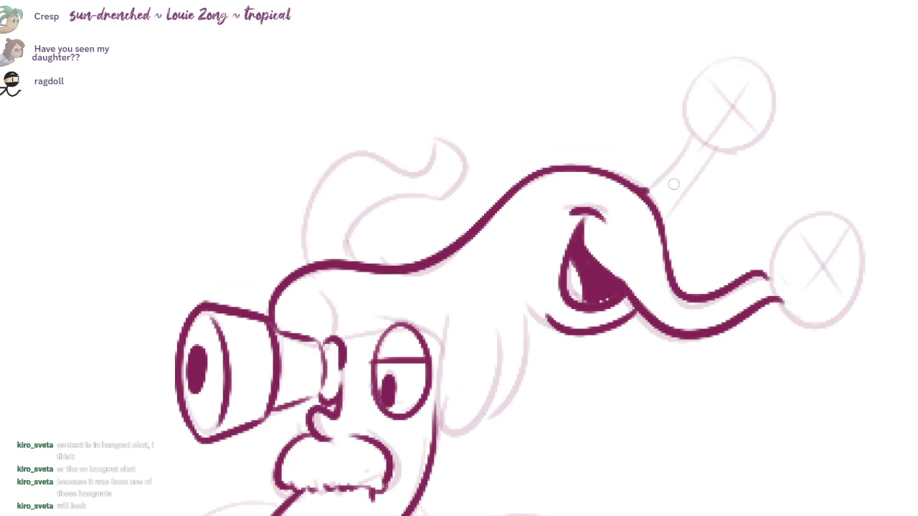
- Ink the hat's upper stalk with two curved lines, its round ball and the cross inside it
mouse_move(645, 191)
mouse_down()
mouse_move(706, 146)
mouse_move(658, 228)
mouse_up()
mouse_move(700, 138)
mouse_down()
mouse_move(685, 66)
mouse_move(720, 147)
mouse_move(684, 105)
mouse_move(719, 149)
mouse_move(681, 97)
mouse_move(730, 153)
mouse_up()
key(ctrl+z)
key(ctrl+z)
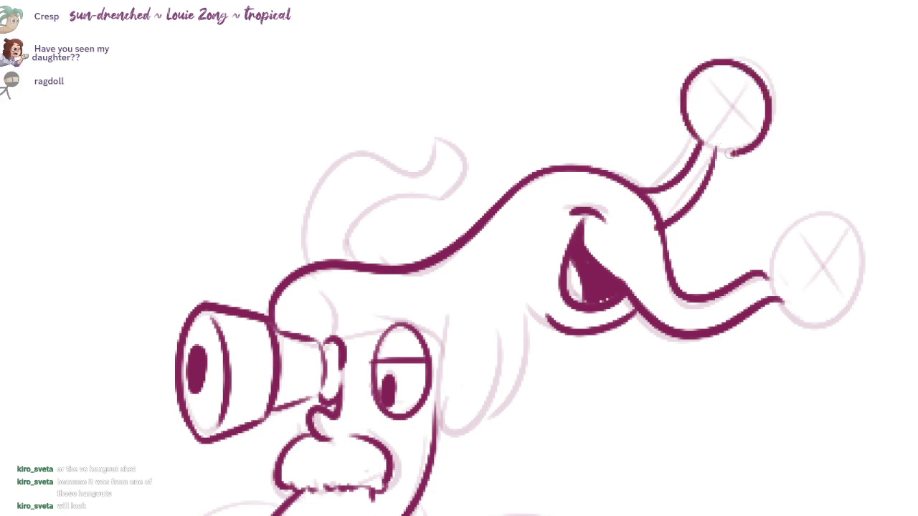
mouse_move(724, 68)
mouse_down()
mouse_move(735, 135)
mouse_move(745, 104)
mouse_up()
key(ctrl+z)
drag(689, 117, 731, 106)
- Ink the round ball at the end of the hat's lower tail, with a cross inside it
mouse_move(769, 265)
mouse_down()
mouse_move(676, 200)
mouse_move(759, 184)
mouse_move(690, 234)
mouse_move(746, 242)
mouse_move(685, 231)
mouse_move(678, 213)
mouse_up()
key(ctrl+z)
drag(709, 166, 724, 223)
key(ctrl+z)
mouse_move(725, 167)
mouse_down()
mouse_move(720, 227)
mouse_move(715, 216)
mouse_move(768, 199)
mouse_move(706, 204)
mouse_up()
key(ctrl+z)
key(ctrl+z)
key(ctrl+z)
- Extend the hat's chin curve upward and ink the overlapping rounded flaps hanging behind the half-lidded eye
mouse_move(482, 256)
mouse_down()
mouse_move(588, 235)
mouse_move(551, 223)
mouse_move(537, 204)
mouse_up()
key(ctrl+z)
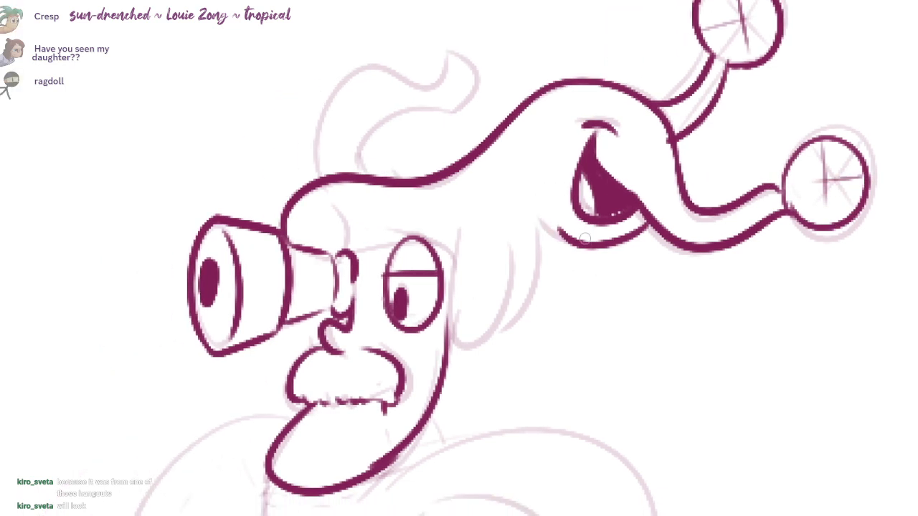
drag(585, 243, 546, 193)
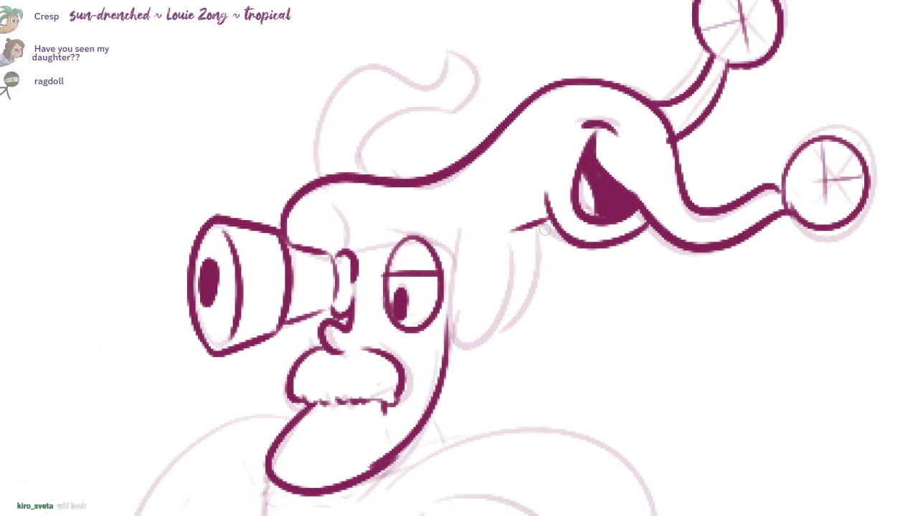
drag(534, 226, 502, 336)
drag(514, 248, 456, 332)
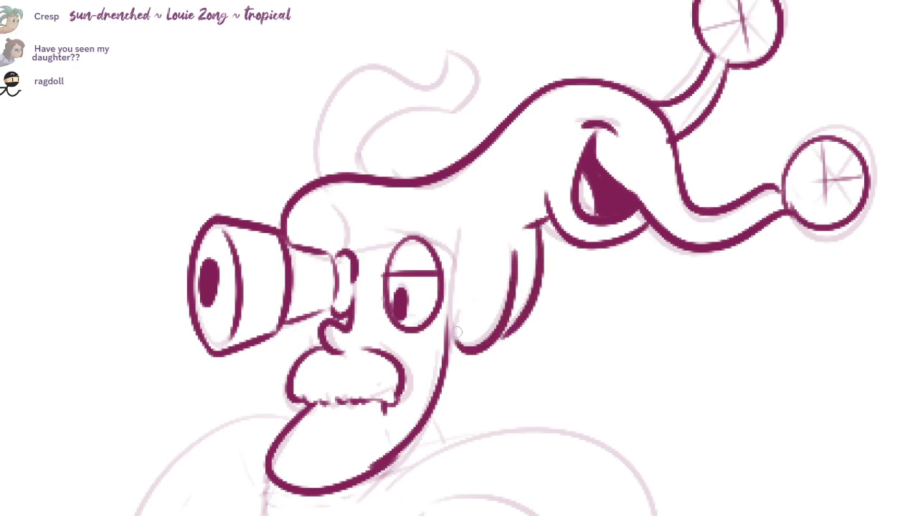
drag(459, 228, 450, 347)
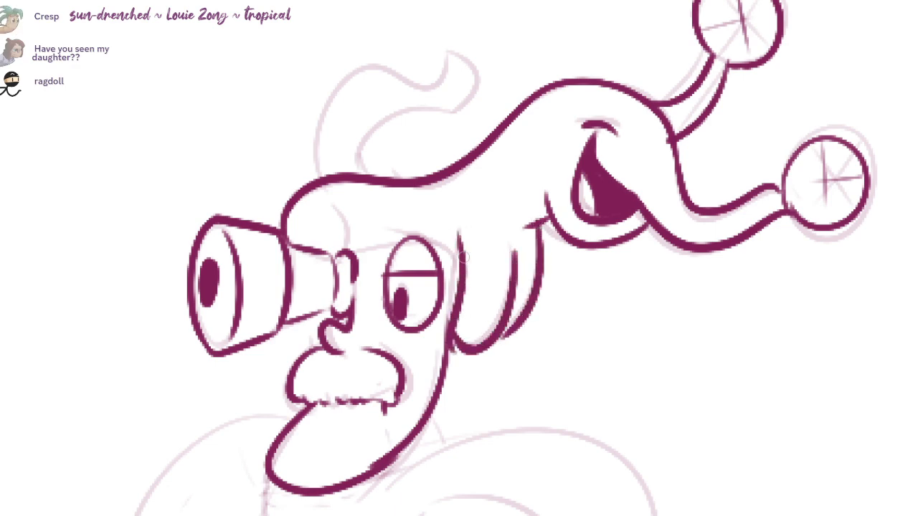
- Ink the hat's brim line across the forehead and the short curve above the telescoping eye
drag(461, 254, 428, 243)
drag(348, 251, 396, 243)
drag(329, 207, 340, 249)
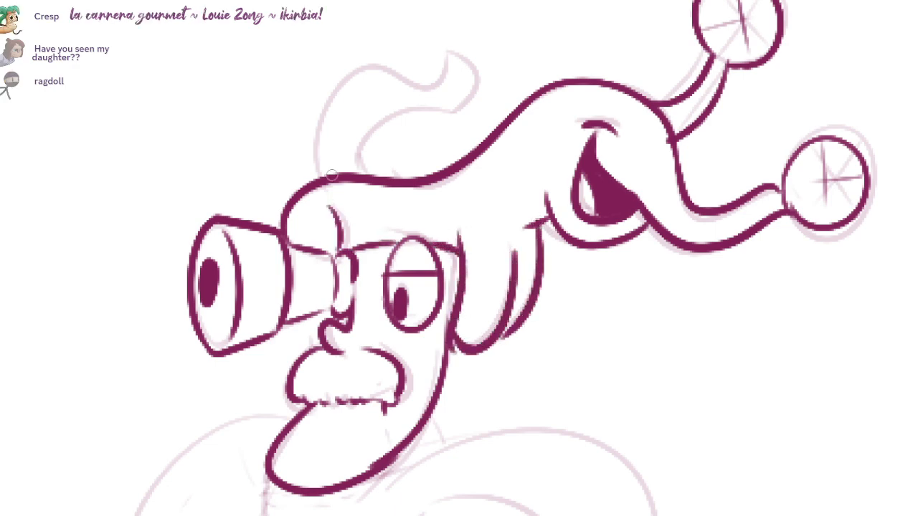
- Ink the curled horn on top of the hat, with its tip bent upward
drag(325, 176, 405, 77)
mouse_move(405, 80)
mouse_down()
mouse_move(433, 28)
mouse_move(439, 81)
mouse_up()
key(ctrl+z)
mouse_move(403, 52)
mouse_down()
mouse_move(400, 88)
mouse_move(436, 51)
mouse_move(430, 107)
mouse_move(374, 169)
mouse_move(358, 172)
mouse_up()
key(ctrl+z)
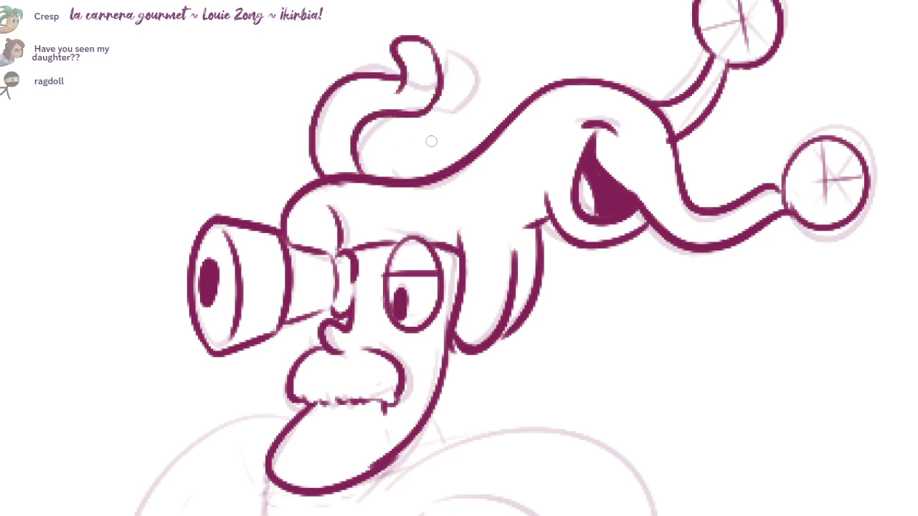
- Ink the pointed collar under the chin and the bent back arm down to its sleeve edge
mouse_move(500, 333)
mouse_down()
mouse_move(536, 277)
mouse_move(486, 407)
mouse_move(496, 200)
mouse_move(491, 234)
mouse_up()
drag(453, 267, 356, 279)
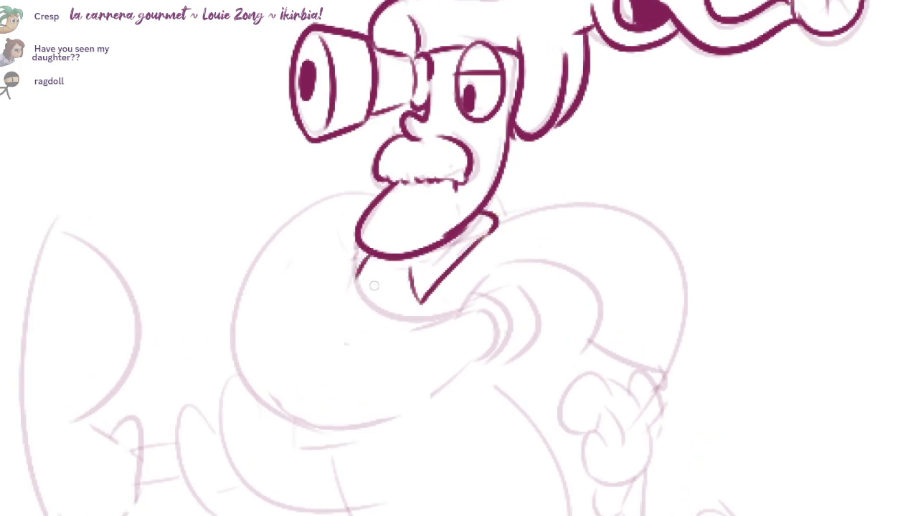
drag(479, 333, 471, 317)
mouse_move(494, 200)
mouse_down()
mouse_move(660, 346)
mouse_move(582, 315)
mouse_move(489, 251)
mouse_move(444, 288)
mouse_up()
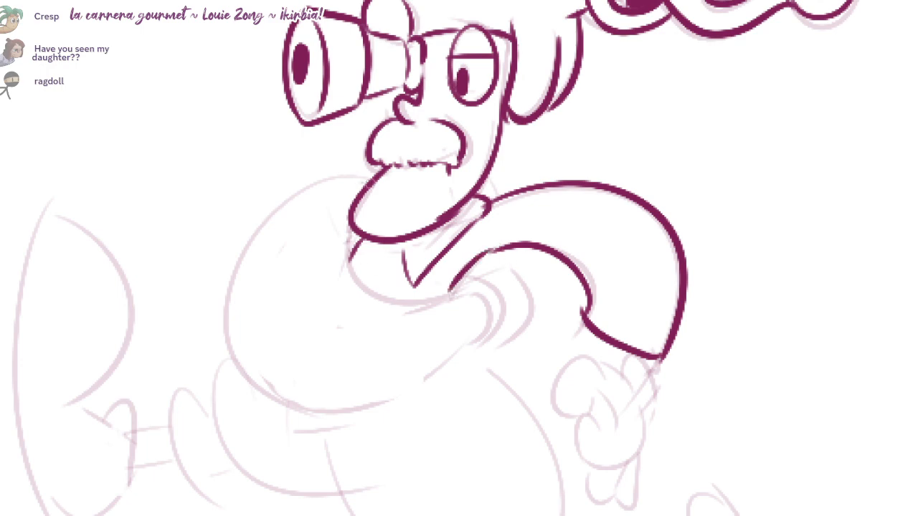
- Ink the front arm's large rounded outline, its inner line by the chin and the forearm's upper edge
drag(372, 178, 457, 354)
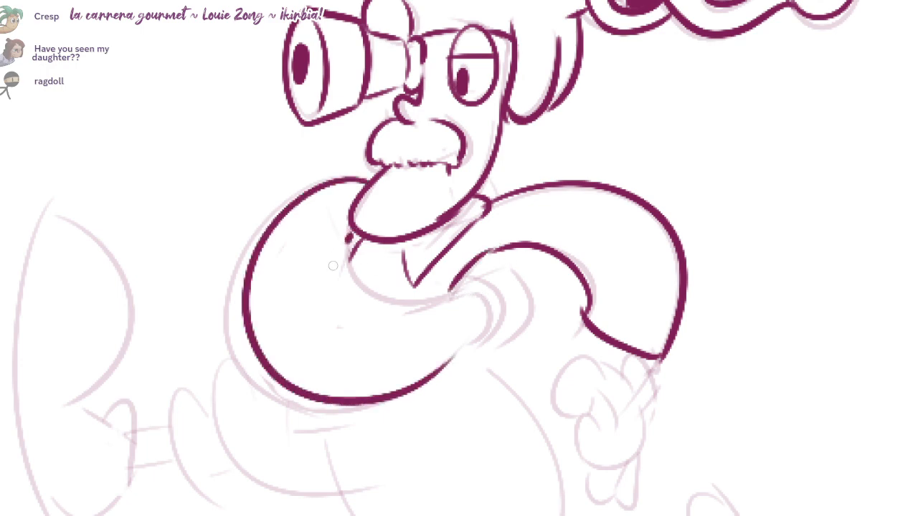
drag(333, 265, 348, 284)
key(ctrl+z)
drag(469, 291, 299, 290)
key(ctrl+z)
mouse_move(359, 287)
mouse_down()
mouse_move(347, 234)
mouse_move(351, 283)
mouse_up()
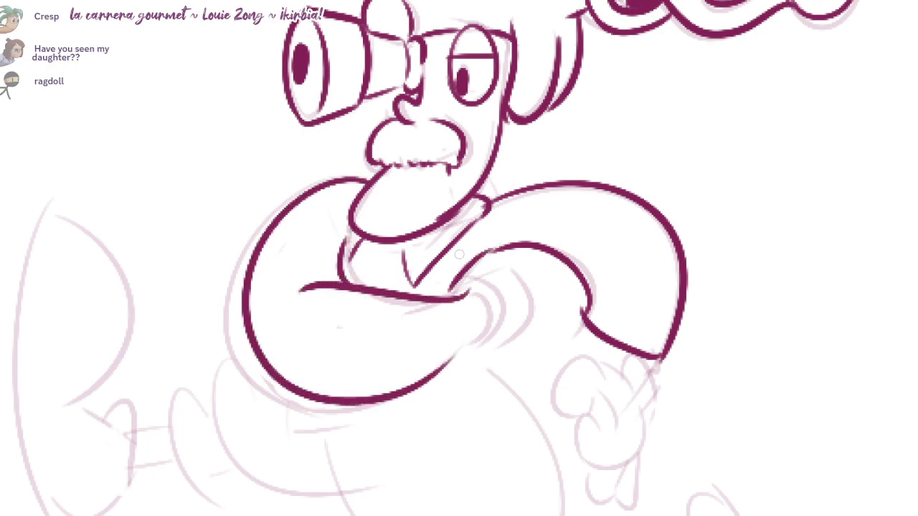
- Ink the front forearm's rounded end and the small clenched hand emerging beside it
drag(466, 293, 472, 254)
mouse_move(473, 253)
mouse_down()
mouse_move(482, 262)
mouse_move(411, 350)
mouse_up()
mouse_move(461, 317)
mouse_down()
mouse_move(401, 342)
mouse_move(416, 341)
mouse_up()
mouse_move(477, 248)
mouse_down()
mouse_move(502, 278)
mouse_move(494, 219)
mouse_move(478, 240)
mouse_move(491, 237)
mouse_move(486, 248)
mouse_move(469, 259)
mouse_move(489, 247)
mouse_move(484, 261)
mouse_up()
drag(479, 220, 491, 249)
drag(485, 240, 469, 251)
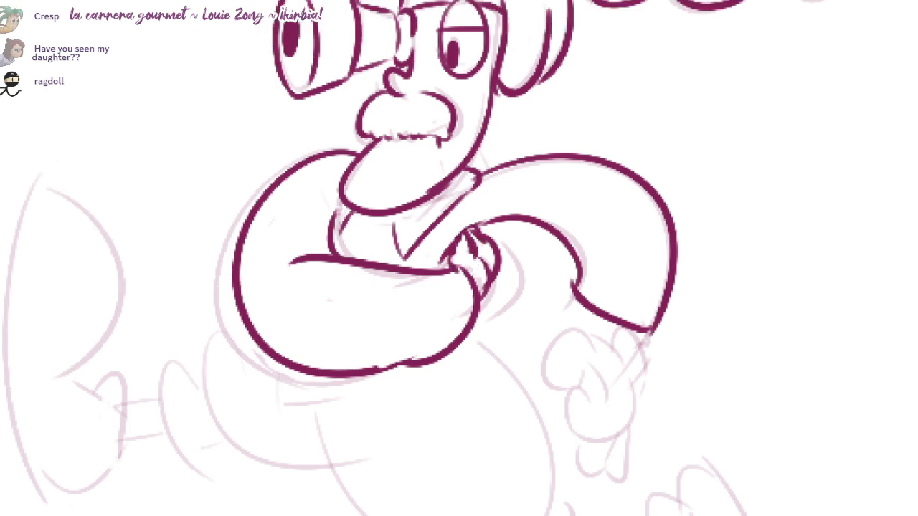
scroll(444, 255, down, 3)
scroll(549, 277, down, 5)
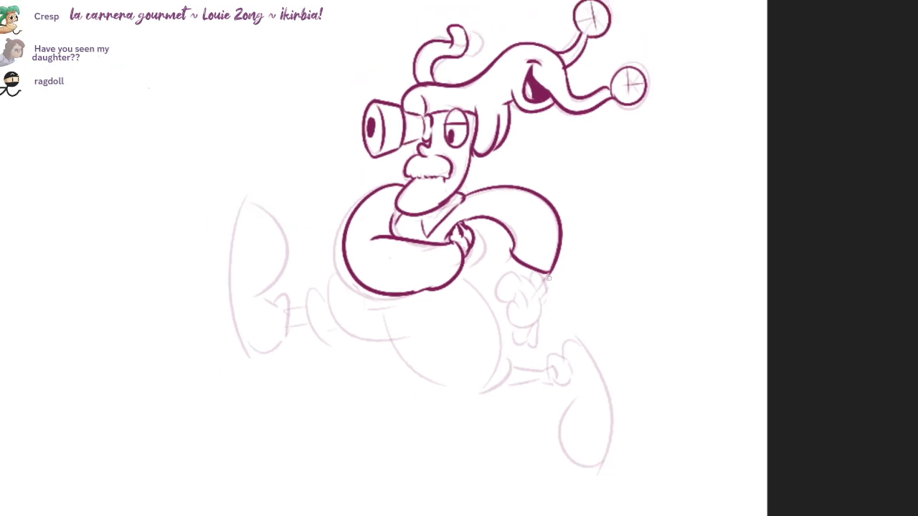
mouse_move(252, 132)
mouse_down()
mouse_move(705, 10)
mouse_move(679, 312)
mouse_up()
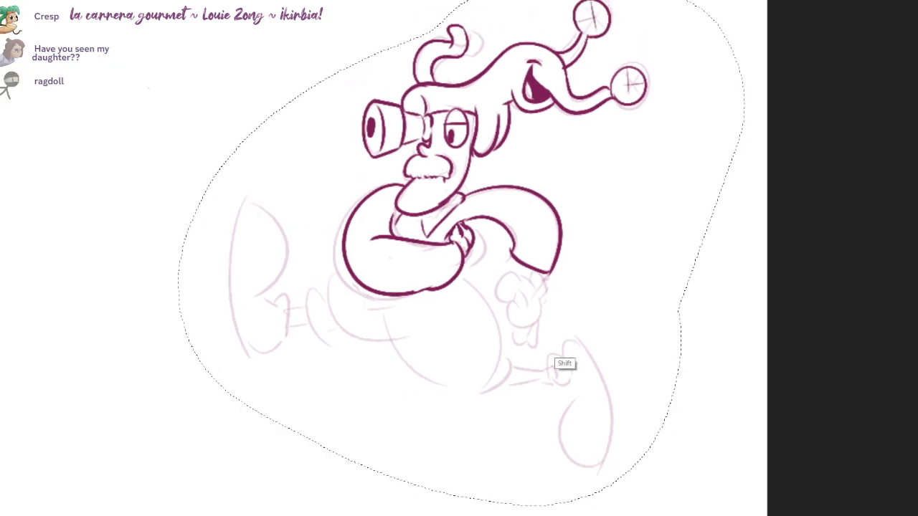
scroll(563, 401, up, 4)
mouse_move(730, 345)
mouse_down()
mouse_move(731, 266)
mouse_move(727, 305)
mouse_move(717, 198)
mouse_up()
drag(594, 245, 607, 314)
key(ctrl+d)
- Ink both rounded thighs with the rounded cuffs at their ends and the short crease between them
drag(413, 242, 479, 244)
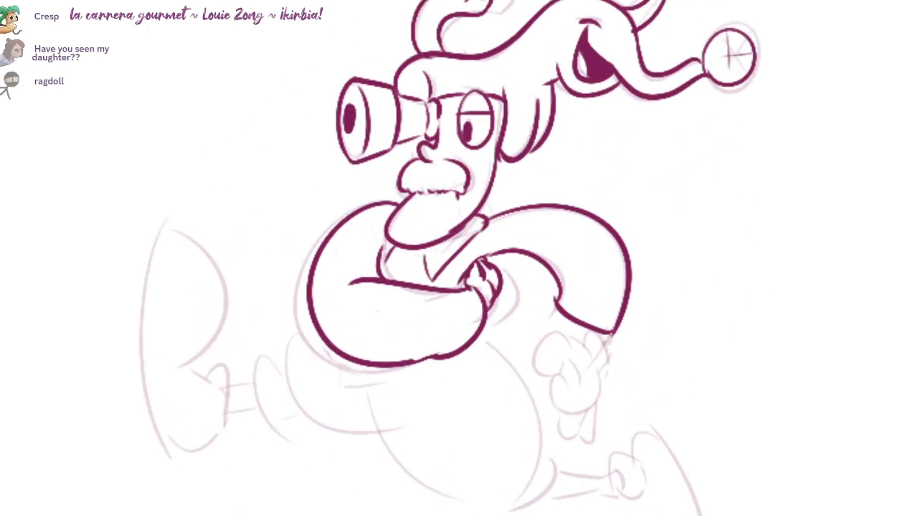
drag(321, 364, 430, 242)
drag(430, 242, 478, 245)
mouse_move(424, 195)
mouse_down()
mouse_move(401, 293)
mouse_move(407, 312)
mouse_move(517, 314)
mouse_move(701, 285)
mouse_move(631, 216)
mouse_move(539, 378)
mouse_move(506, 319)
mouse_up()
key(ctrl+z)
key(ctrl+z)
mouse_move(634, 211)
mouse_down()
mouse_move(555, 387)
mouse_move(500, 287)
mouse_up()
drag(363, 236, 405, 306)
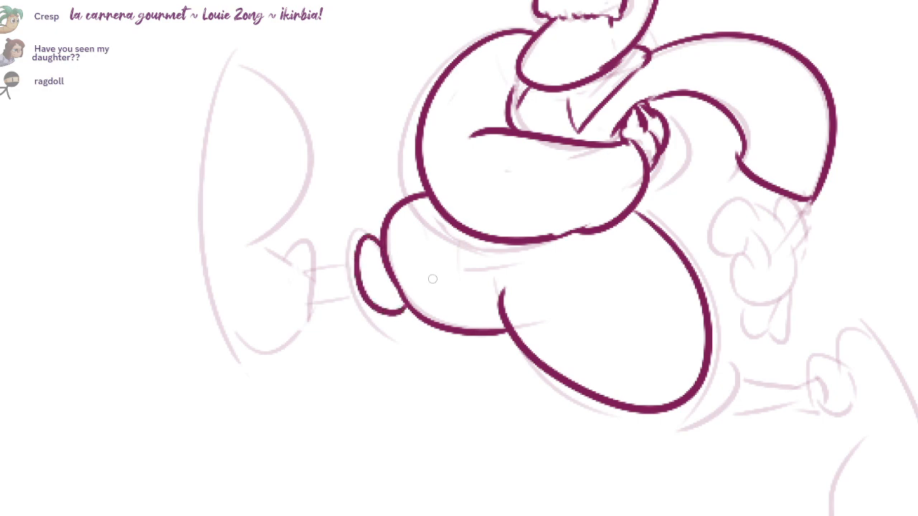
drag(714, 348, 675, 413)
drag(471, 275, 500, 313)
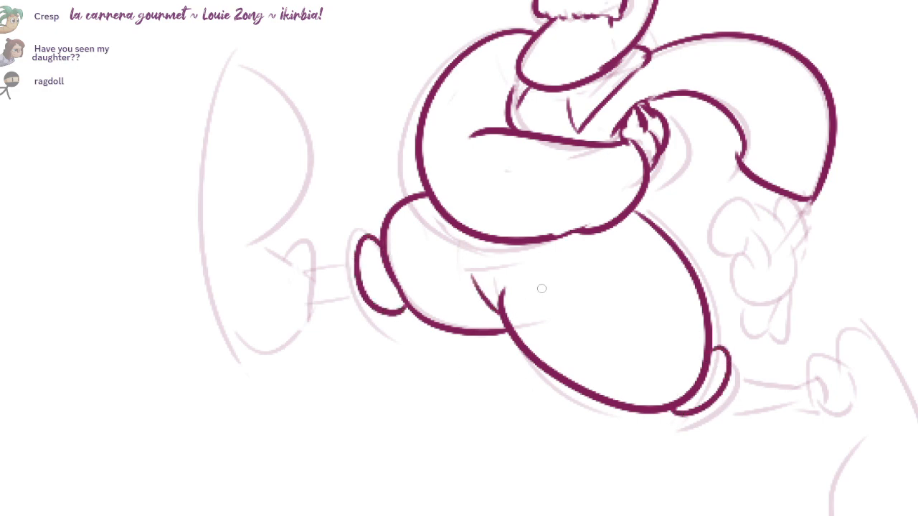
- Ink the rear leg's two shin lines, the oval ankle ring and the large boot's outline
drag(563, 274, 583, 270)
drag(375, 261, 330, 270)
drag(379, 288, 324, 296)
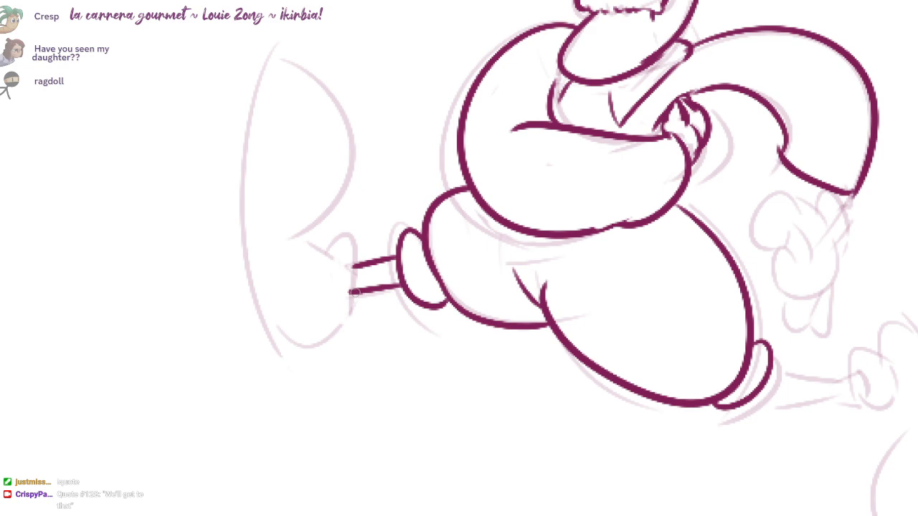
mouse_move(352, 268)
mouse_down()
mouse_move(330, 274)
mouse_move(336, 322)
mouse_move(355, 299)
mouse_move(347, 326)
mouse_move(336, 321)
mouse_up()
key(ctrl+z)
drag(337, 315, 360, 343)
mouse_move(356, 273)
mouse_down()
mouse_move(335, 258)
mouse_move(296, 87)
mouse_move(258, 215)
mouse_move(304, 372)
mouse_move(358, 346)
mouse_up()
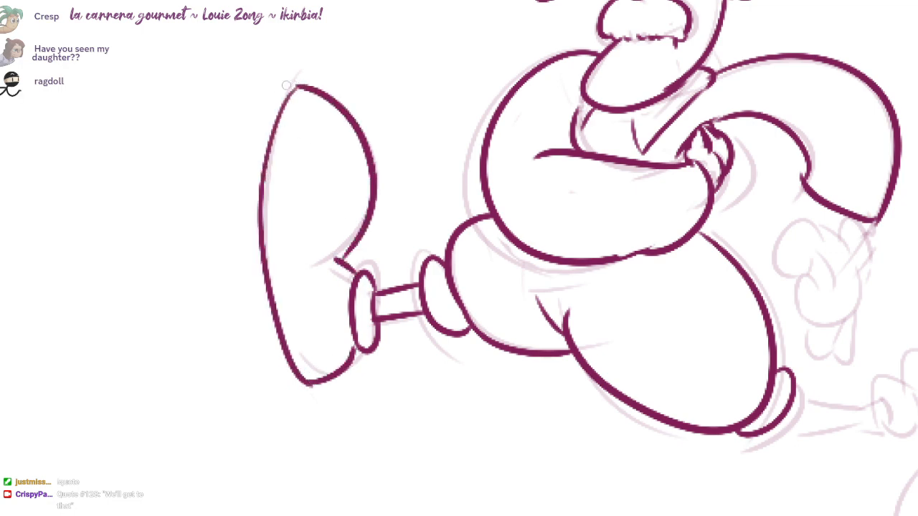
- Ink the rear boot's thin sole strip along its outer edge and the short crease above the ankle ring
mouse_move(282, 86)
mouse_down()
mouse_move(286, 397)
mouse_move(299, 396)
mouse_up()
key(ctrl+z)
mouse_move(291, 87)
mouse_down()
mouse_move(269, 92)
mouse_move(284, 382)
mouse_move(304, 387)
mouse_up()
drag(502, 273, 332, 232)
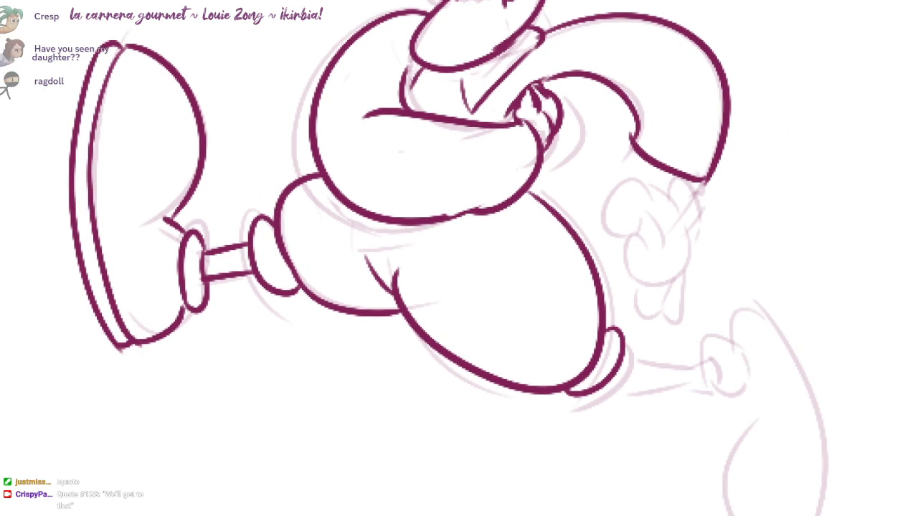
drag(173, 214, 146, 220)
- Ink the front leg's shin with upper and lower lines running from the thigh cuff to a rounded ankle end
mouse_move(631, 351)
mouse_down()
mouse_move(478, 292)
mouse_move(532, 303)
mouse_up()
key(ctrl+z)
drag(473, 291, 539, 302)
drag(458, 324, 543, 327)
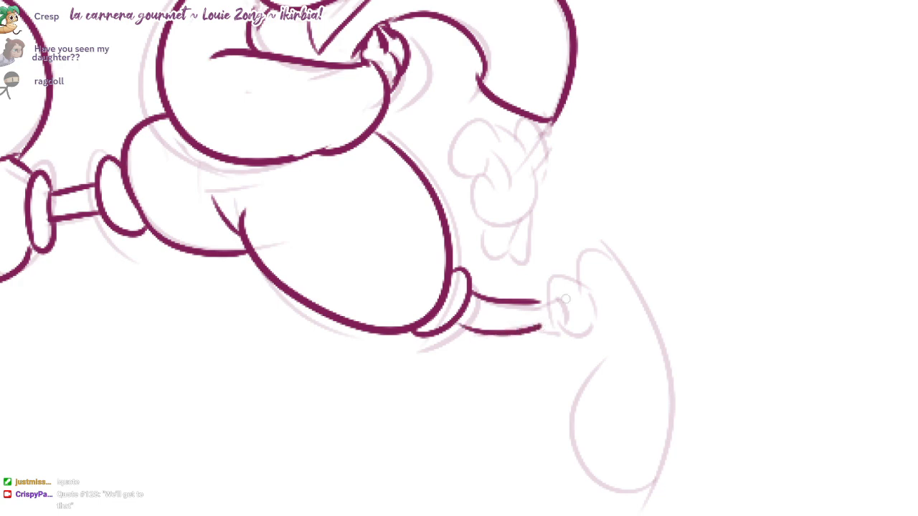
scroll(528, 320, up, 1)
key(ctrl+z)
mouse_move(450, 324)
mouse_down()
mouse_move(555, 319)
mouse_move(595, 302)
mouse_up()
scroll(554, 314, up, 1)
key(ctrl+z)
- Ink the rounded ankle ring around the end of the front shin
drag(536, 290, 580, 281)
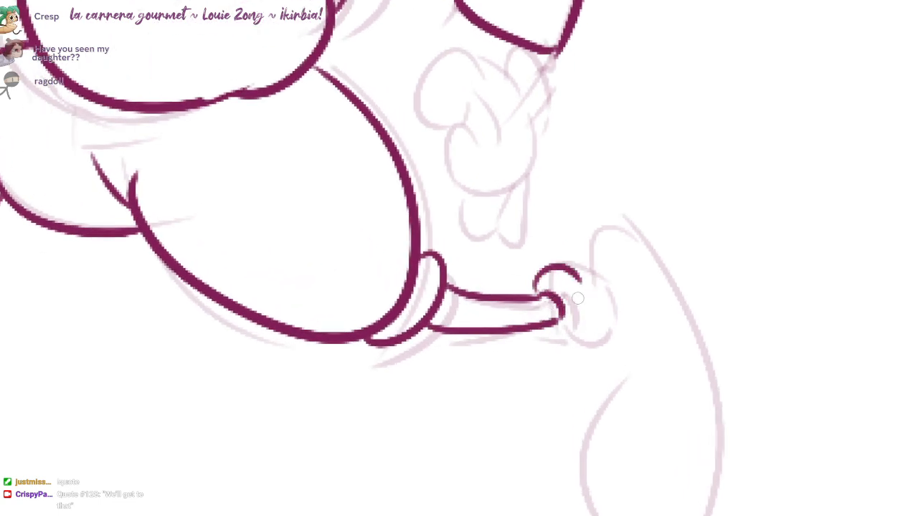
mouse_move(546, 328)
mouse_down()
mouse_move(592, 313)
mouse_move(587, 320)
mouse_up()
key(ctrl+z)
drag(576, 273, 587, 324)
- Ink the front boot's outline with its heel curve, long sole-side edge, rounded toe and short instep line
mouse_move(588, 267)
mouse_down()
mouse_move(544, 246)
mouse_move(573, 207)
mouse_up()
key(ctrl+z)
mouse_move(526, 239)
mouse_down()
mouse_move(501, 204)
mouse_move(546, 170)
mouse_move(621, 463)
mouse_up()
drag(575, 276, 625, 464)
key(ctrl+z)
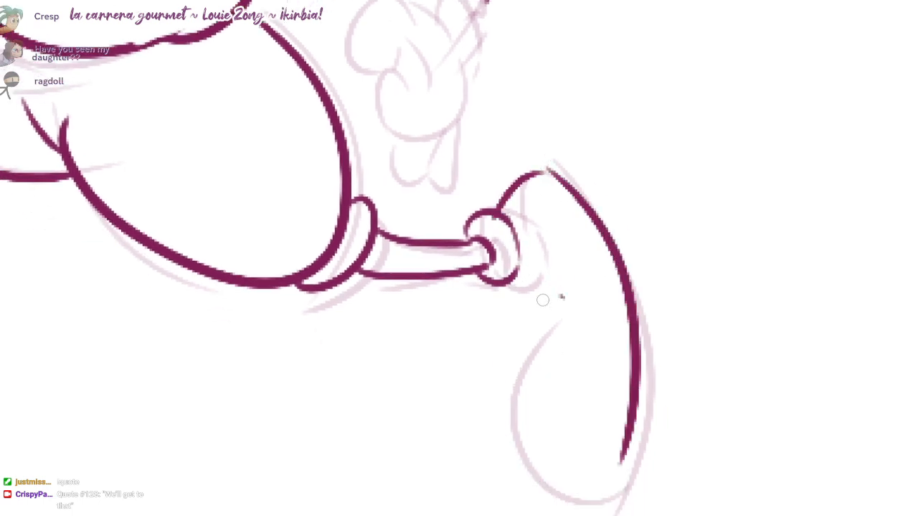
drag(562, 296, 626, 461)
drag(517, 271, 538, 302)
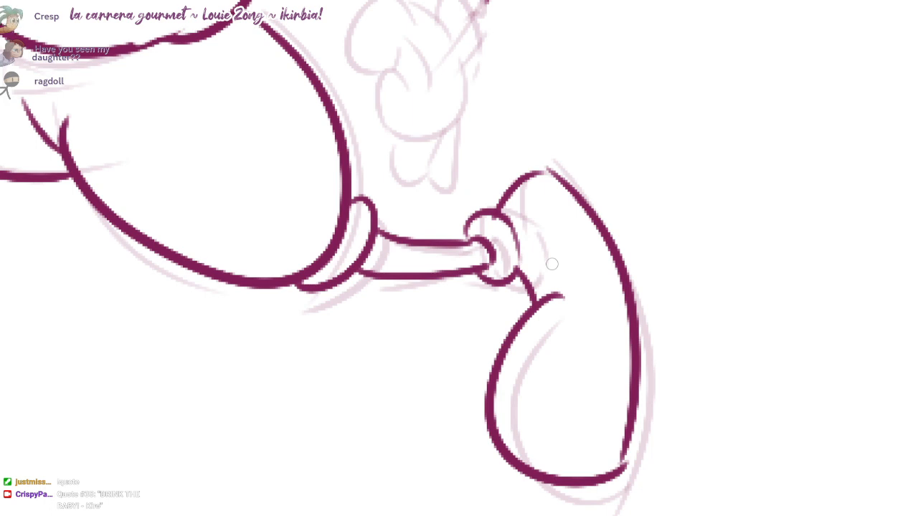
- Ink the front boot's thin sole strip, from a small cap at the heel along the outer edge
drag(541, 162, 563, 151)
drag(568, 150, 654, 438)
key(ctrl+z)
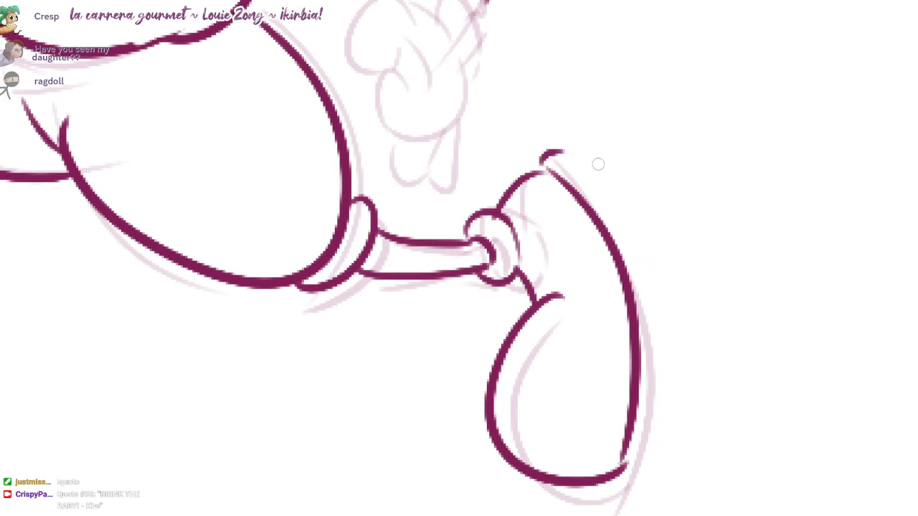
drag(569, 146, 631, 468)
key(ctrl+z)
mouse_move(660, 451)
mouse_down()
mouse_move(643, 489)
mouse_move(652, 446)
mouse_up()
- Ink the back hand's two upper lobes below the sleeve edge and the curved hook inside the hand
mouse_move(544, 236)
mouse_down()
mouse_move(622, 387)
mouse_move(663, 436)
mouse_move(698, 452)
mouse_up()
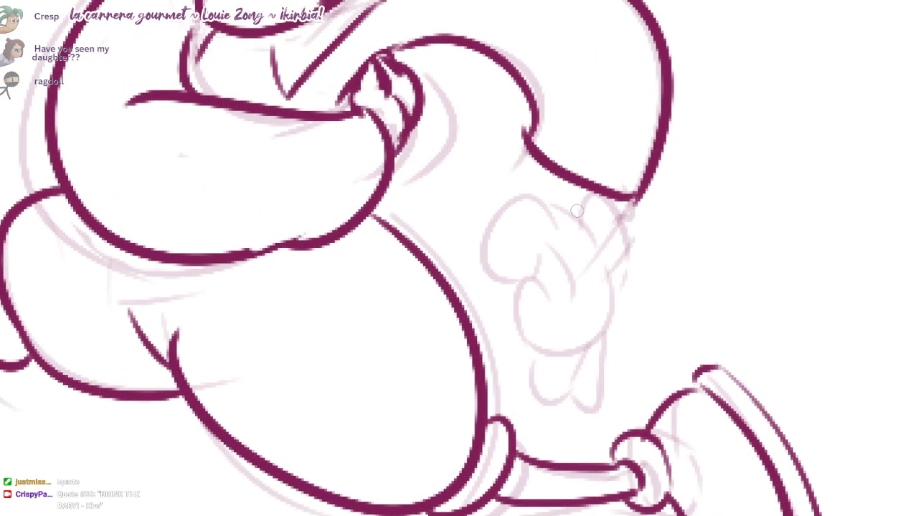
mouse_move(579, 219)
mouse_down()
mouse_move(622, 270)
mouse_move(590, 195)
mouse_move(609, 281)
mouse_up()
key(ctrl+z)
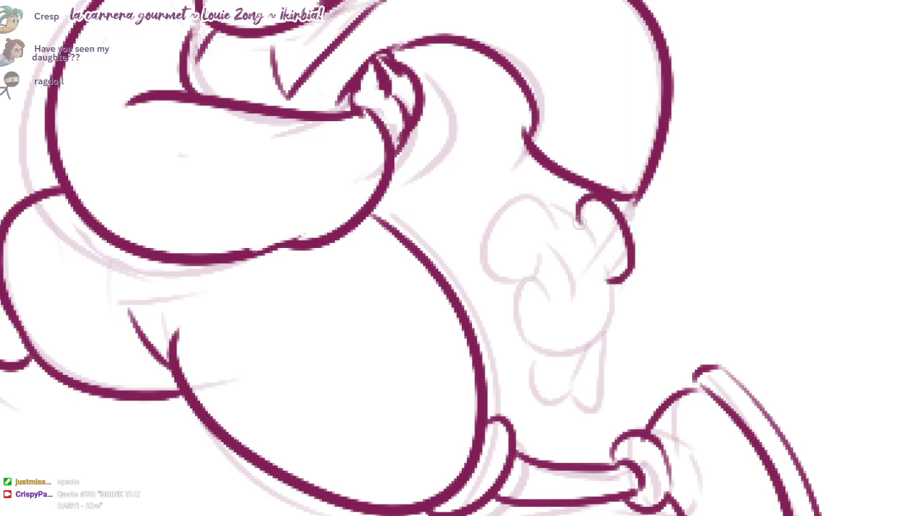
drag(577, 221, 534, 280)
mouse_move(543, 241)
mouse_down()
mouse_move(533, 278)
mouse_move(567, 281)
mouse_move(551, 355)
mouse_up()
key(ctrl+z)
key(ctrl+z)
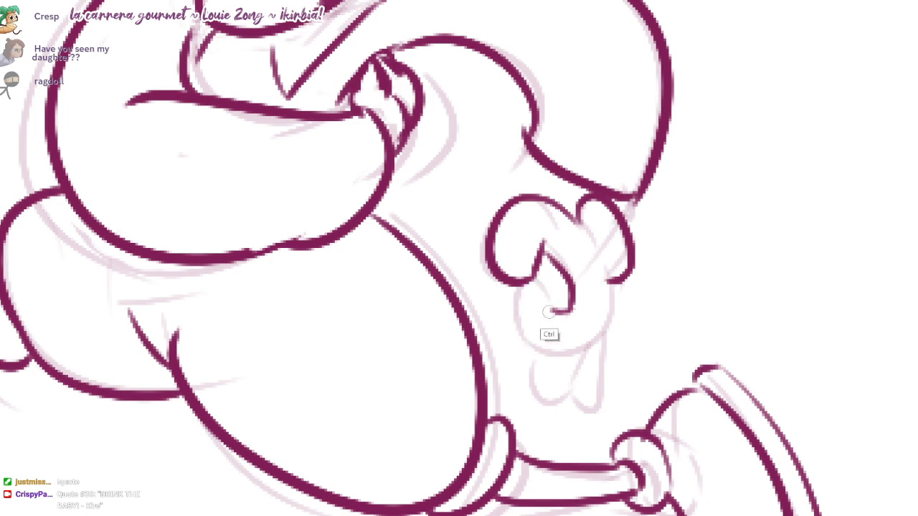
- Ink the back hand's round lower part and the two narrow fingers hanging beneath it
mouse_move(555, 308)
mouse_down()
mouse_move(516, 301)
mouse_move(529, 349)
mouse_move(549, 354)
mouse_move(614, 295)
mouse_move(539, 351)
mouse_move(572, 382)
mouse_move(585, 348)
mouse_up()
key(ctrl+z)
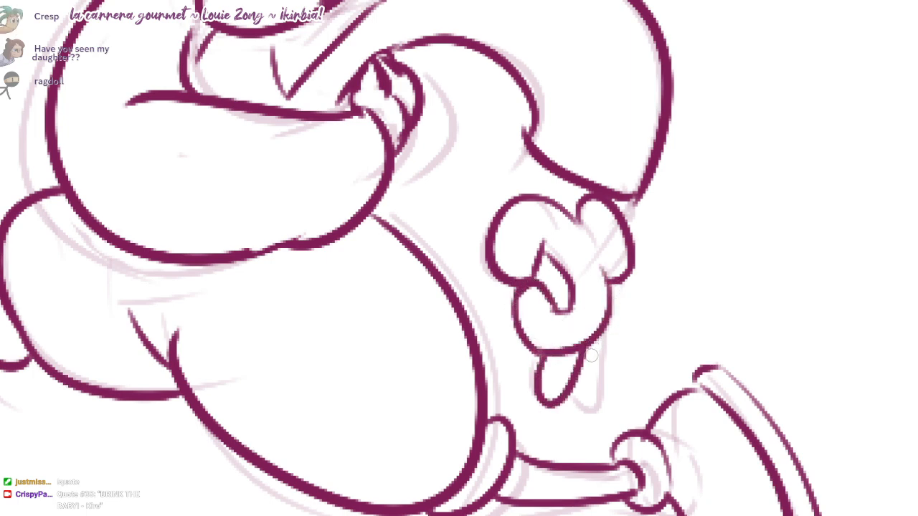
mouse_move(575, 389)
mouse_down()
mouse_move(609, 326)
mouse_move(578, 367)
mouse_up()
key(ctrl+z)
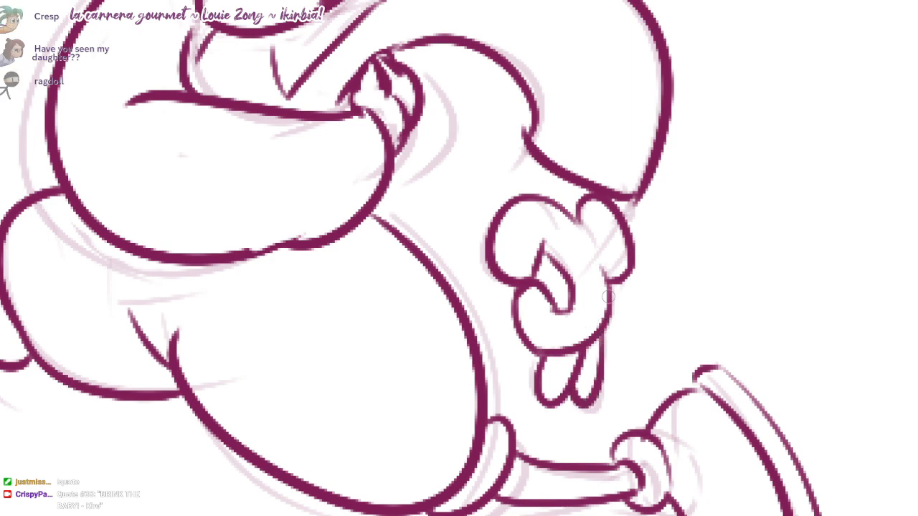
- Rework the back hand's outer upper lobe, erasing its inner start and redrawing the line further along the sleeve edge
drag(597, 286, 577, 315)
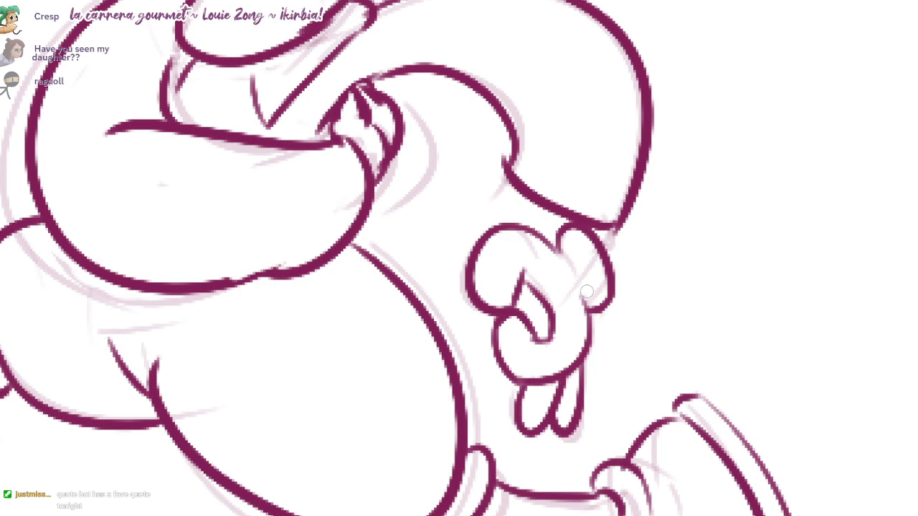
key(e)
mouse_move(543, 234)
mouse_down()
mouse_move(572, 222)
mouse_move(563, 238)
mouse_move(574, 233)
mouse_move(608, 270)
mouse_up()
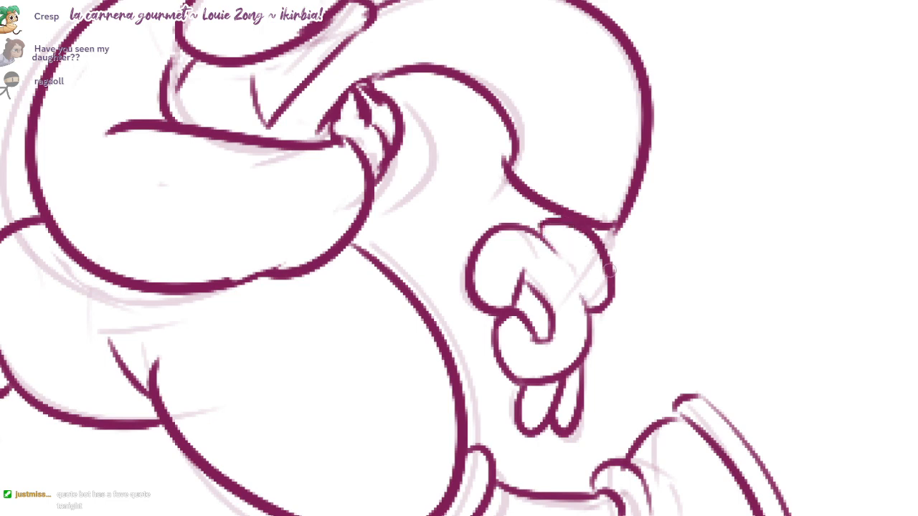
drag(602, 234, 683, 308)
scroll(466, 273, down, 2)
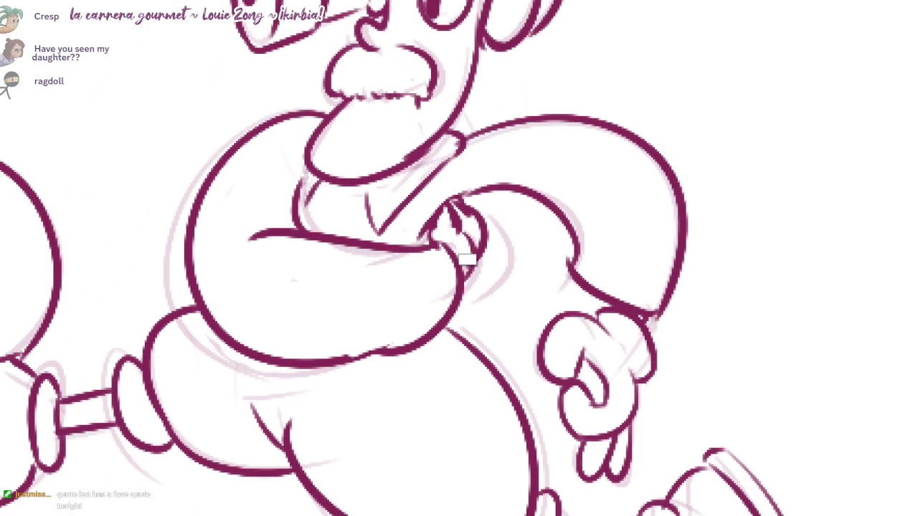
- Rework the small curved wrist and cuff lines where the front sleeve ends, beside the dark gap under the collar
scroll(460, 201, up, 3)
mouse_move(457, 197)
mouse_down()
mouse_move(484, 220)
mouse_move(484, 272)
mouse_move(471, 276)
mouse_up()
key(ctrl+z)
mouse_move(462, 230)
mouse_down()
mouse_move(475, 242)
mouse_move(470, 285)
mouse_up()
mouse_move(420, 245)
mouse_down()
mouse_move(469, 270)
mouse_move(456, 319)
mouse_move(453, 307)
mouse_move(460, 309)
mouse_up()
mouse_move(451, 209)
mouse_down()
mouse_move(479, 283)
mouse_move(461, 320)
mouse_move(461, 420)
mouse_move(612, 393)
mouse_move(598, 348)
mouse_up()
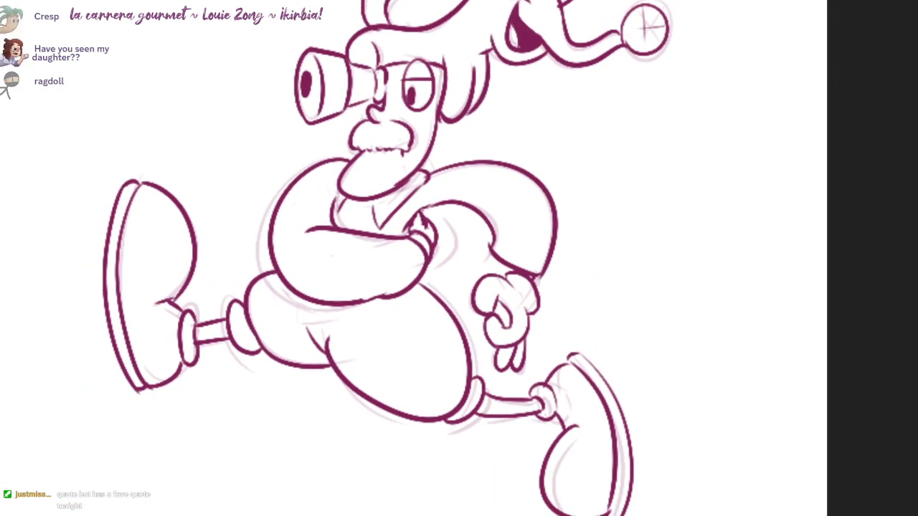
- Tint the shirt and sleeves light pink, and the trousers and moustache a slightly darker pink
mouse_move(275, 290)
mouse_down()
mouse_move(279, 317)
mouse_move(247, 333)
mouse_move(281, 320)
mouse_move(325, 345)
mouse_move(430, 352)
mouse_move(416, 389)
mouse_move(467, 396)
mouse_move(430, 394)
mouse_move(426, 313)
mouse_move(441, 342)
mouse_move(389, 372)
mouse_up()
key(ctrl+minus)
mouse_move(303, 328)
mouse_down()
mouse_move(265, 367)
mouse_move(301, 340)
mouse_move(351, 346)
mouse_move(371, 415)
mouse_move(423, 431)
mouse_move(433, 402)
mouse_move(389, 313)
mouse_move(362, 324)
mouse_move(323, 319)
mouse_move(346, 285)
mouse_move(334, 250)
mouse_move(301, 294)
mouse_move(401, 283)
mouse_move(477, 251)
mouse_move(476, 321)
mouse_move(493, 306)
mouse_up()
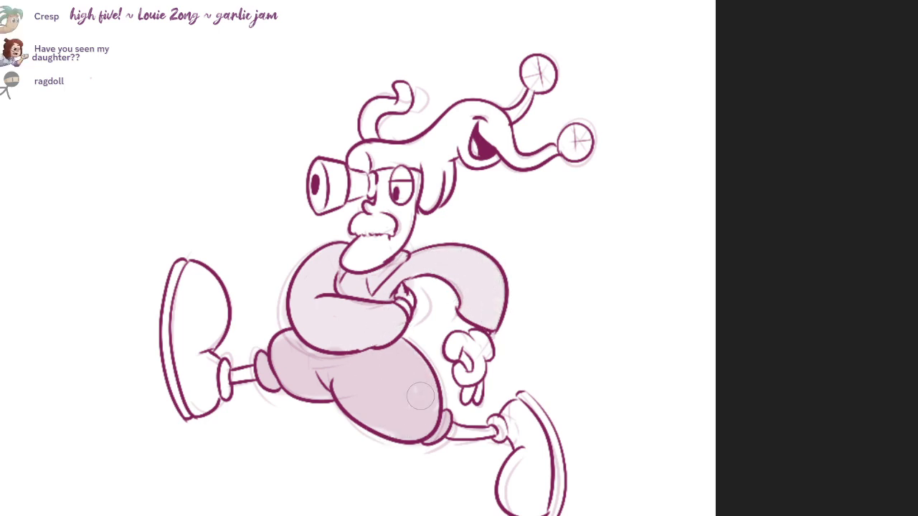
mouse_move(351, 223)
mouse_down()
mouse_move(380, 226)
mouse_move(355, 228)
mouse_up()
- Tint the jester hat, its curling tails and both round bells light pink
mouse_move(380, 161)
mouse_down()
mouse_move(362, 156)
mouse_move(402, 162)
mouse_up()
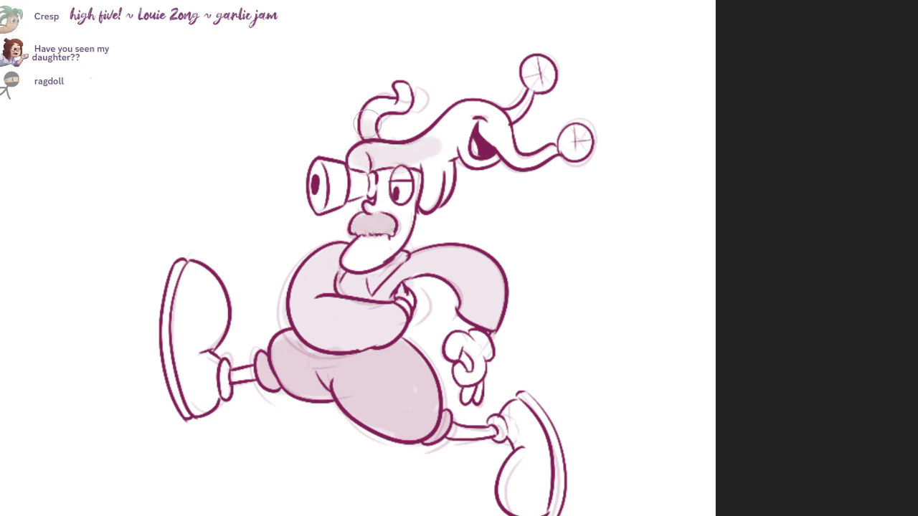
key(ctrl+z)
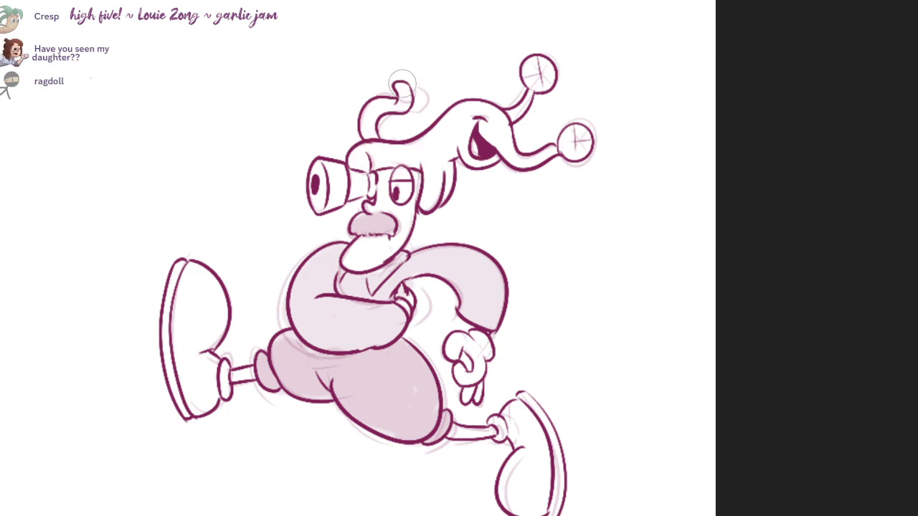
mouse_move(372, 131)
mouse_down()
mouse_move(362, 162)
mouse_move(416, 154)
mouse_move(427, 183)
mouse_move(448, 175)
mouse_move(457, 145)
mouse_move(489, 160)
mouse_move(460, 111)
mouse_move(505, 140)
mouse_move(527, 90)
mouse_move(477, 139)
mouse_move(545, 155)
mouse_move(579, 147)
mouse_up()
drag(563, 78, 531, 80)
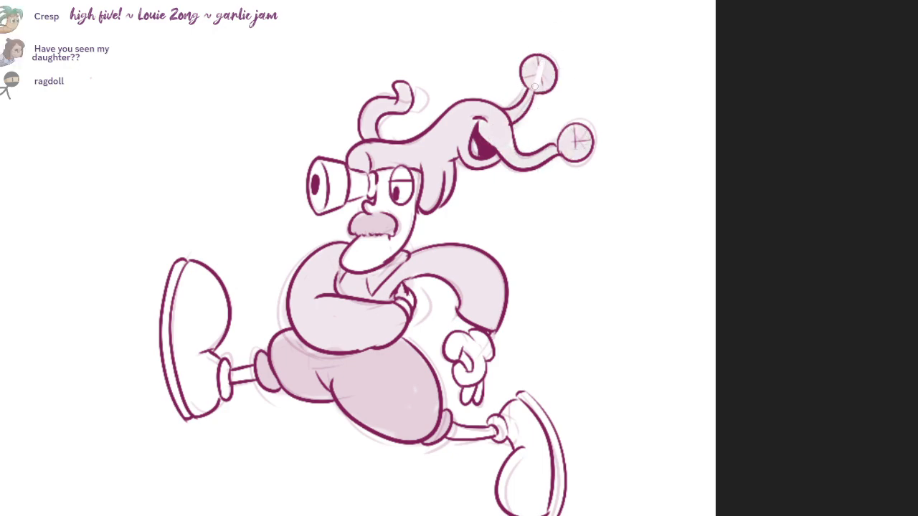
- Undo the last strokes on the bells and paint a white cross-shaped sparkle on each of the two bells
key(ctrl+z)
key(ctrl+z)
key(ctrl+z)
drag(580, 134, 573, 153)
drag(565, 142, 589, 140)
drag(539, 62, 542, 88)
drag(529, 75, 550, 72)
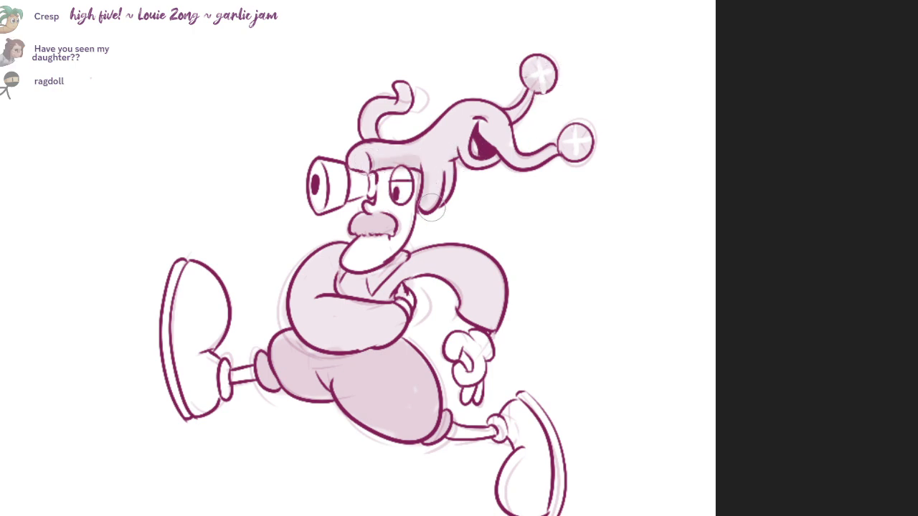
- Shade the undersides of the sleeves and trousers, and tint both boots light pink with white highlights on their rounded toes
mouse_move(294, 326)
mouse_down()
mouse_move(475, 295)
mouse_move(495, 322)
mouse_up()
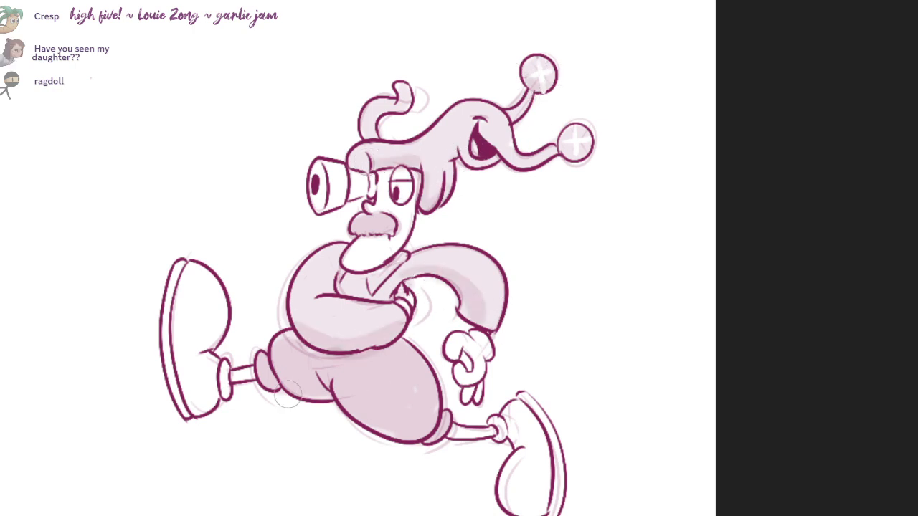
mouse_move(288, 393)
mouse_down()
mouse_move(320, 391)
mouse_move(423, 441)
mouse_up()
mouse_move(204, 273)
mouse_down()
mouse_move(218, 321)
mouse_move(190, 349)
mouse_move(207, 401)
mouse_move(212, 375)
mouse_up()
mouse_move(511, 429)
mouse_down()
mouse_move(538, 494)
mouse_move(520, 475)
mouse_up()
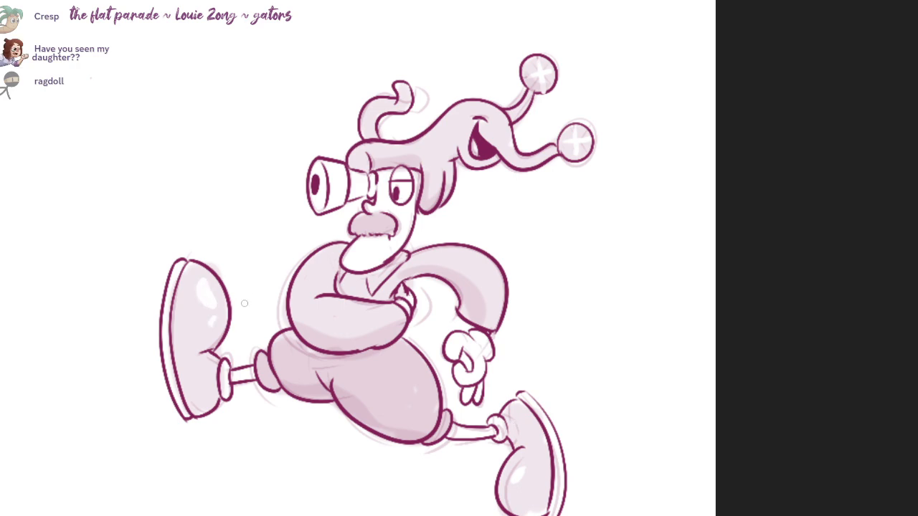
- Add a white highlight on the front shoulder, shade the spyglass-like eye tube, and undo the last stroke under the folded arm
drag(314, 268, 329, 255)
mouse_move(319, 209)
mouse_down()
mouse_move(323, 193)
mouse_move(341, 185)
mouse_move(344, 193)
mouse_move(331, 190)
mouse_move(380, 179)
mouse_move(372, 188)
mouse_move(412, 170)
mouse_up()
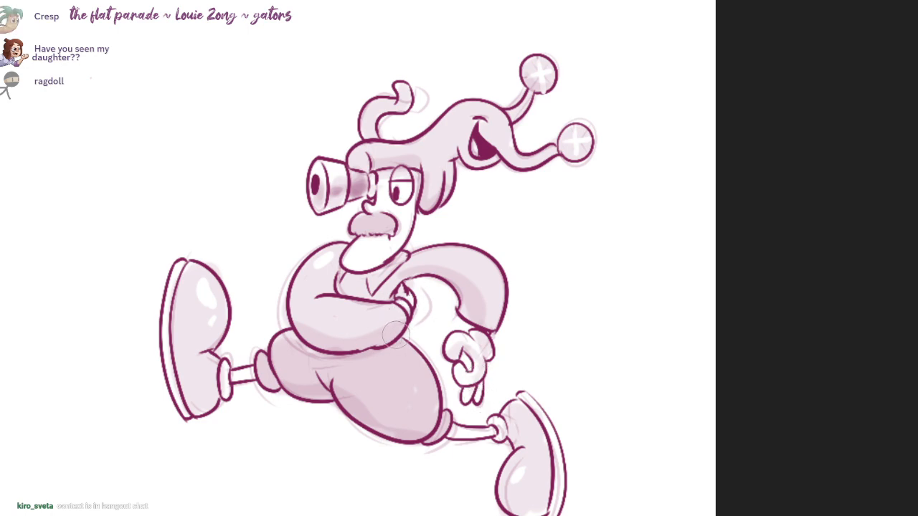
mouse_move(308, 344)
mouse_down()
mouse_move(383, 351)
mouse_move(394, 333)
mouse_move(401, 338)
mouse_up()
key(ctrl+z)
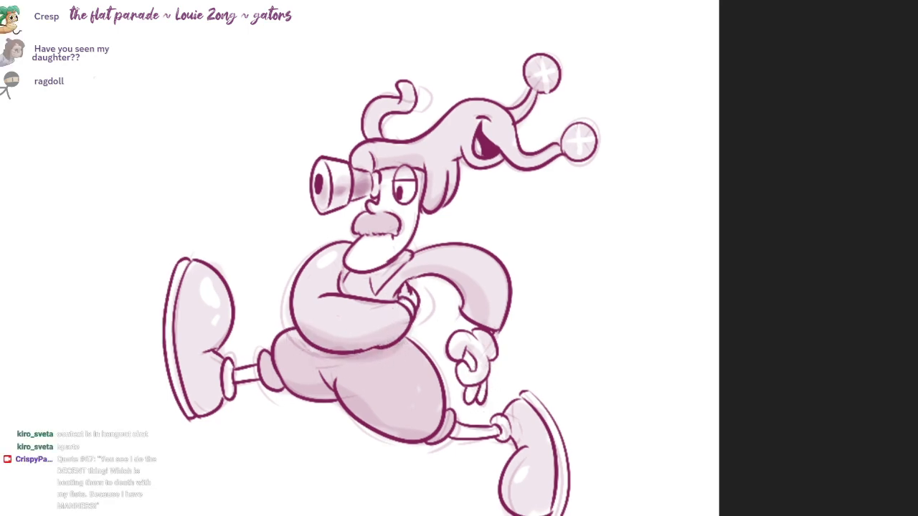
- Undo the shading stroke on the raised boot and shade the trailing boot along its ankle and rounded toe
mouse_move(192, 263)
mouse_down()
mouse_move(209, 401)
mouse_move(180, 346)
mouse_move(205, 401)
mouse_up()
key(ctrl+z)
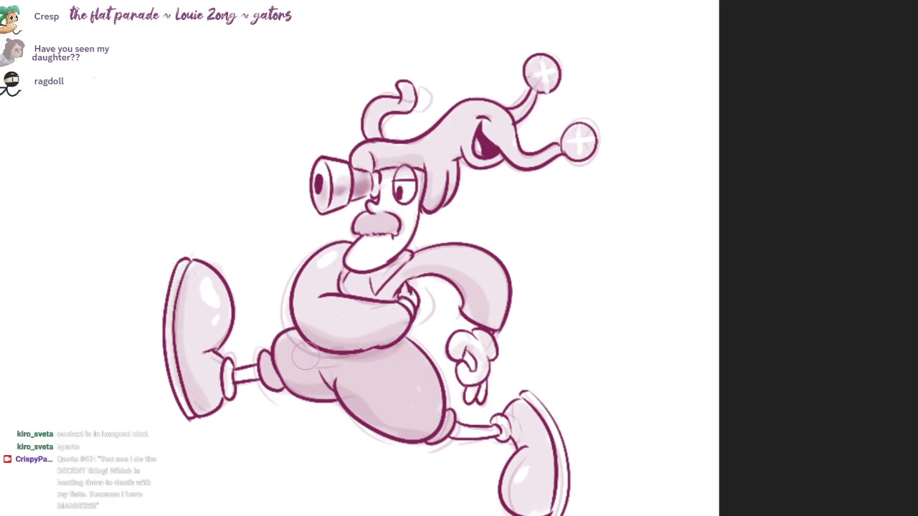
mouse_move(535, 410)
mouse_down()
mouse_move(548, 502)
mouse_move(539, 490)
mouse_up()
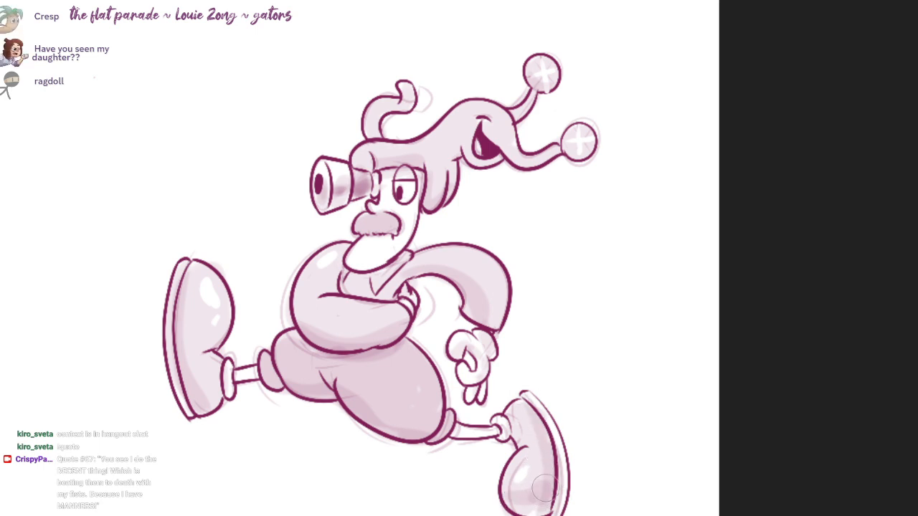
drag(550, 390, 532, 426)
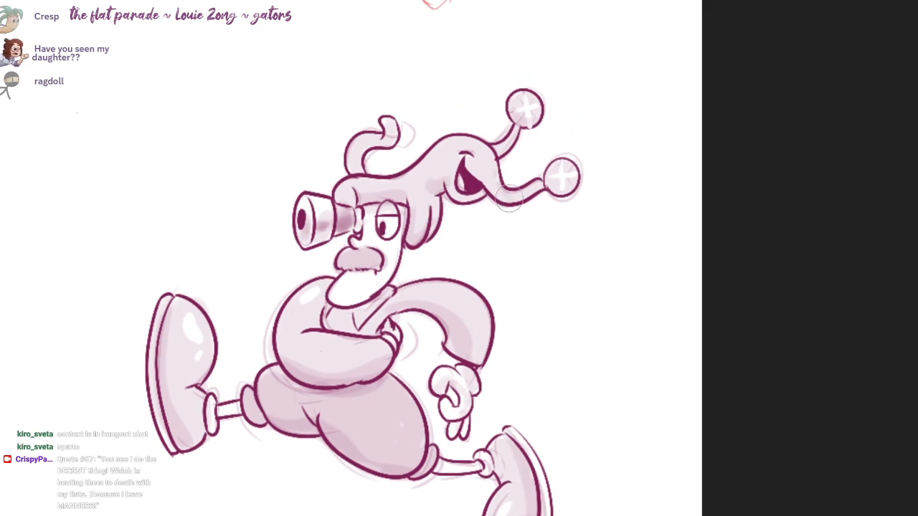
mouse_move(553, 279)
mouse_down()
mouse_move(435, 375)
mouse_move(629, 415)
mouse_up()
drag(430, 287, 533, 313)
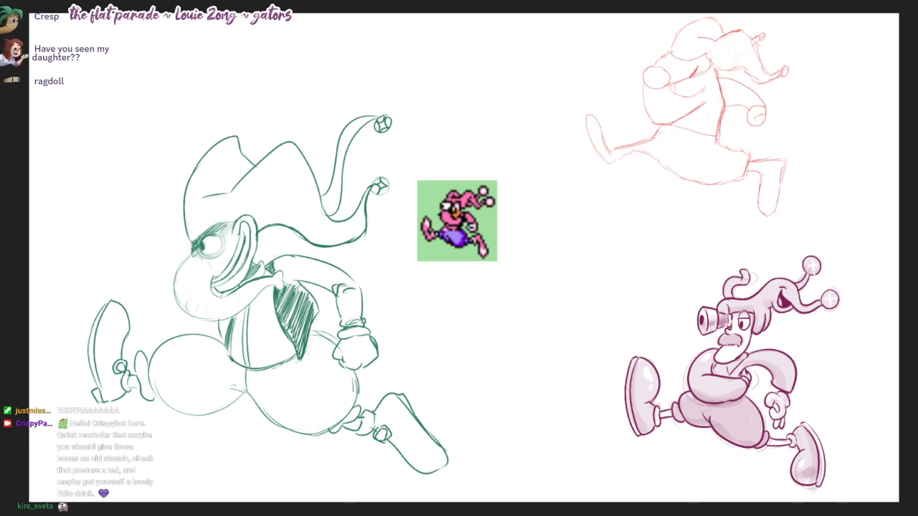
- Compare the sketches with the duck jester reference image by moving the Discord window to different areas of the canvas
scroll(704, 329, up, 1)
scroll(735, 450, down, 1)
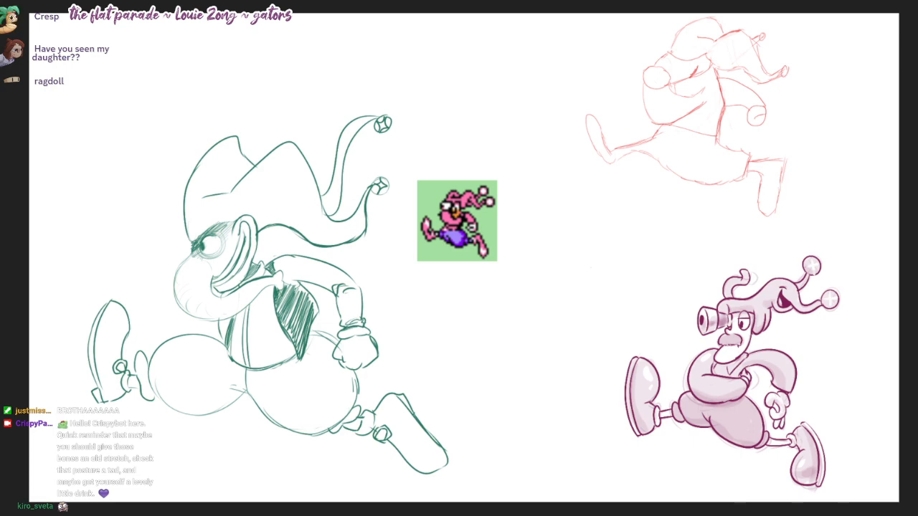
drag(472, 0, 190, 9)
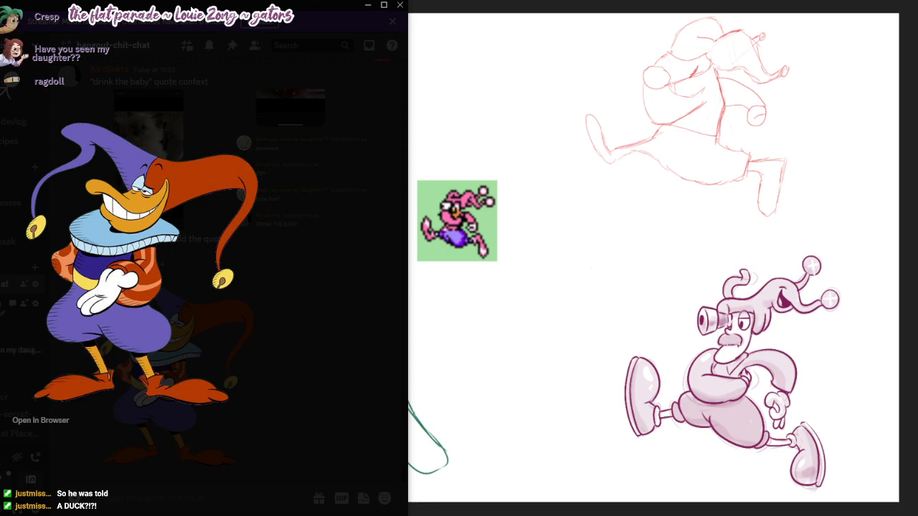
drag(190, 6, 192, 3)
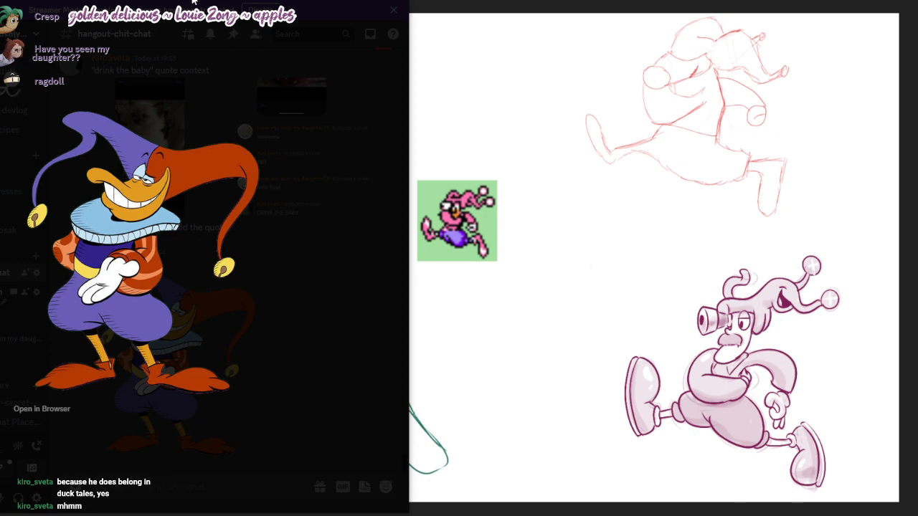
mouse_move(194, 1)
mouse_down()
mouse_move(655, 12)
mouse_move(824, 5)
mouse_up()
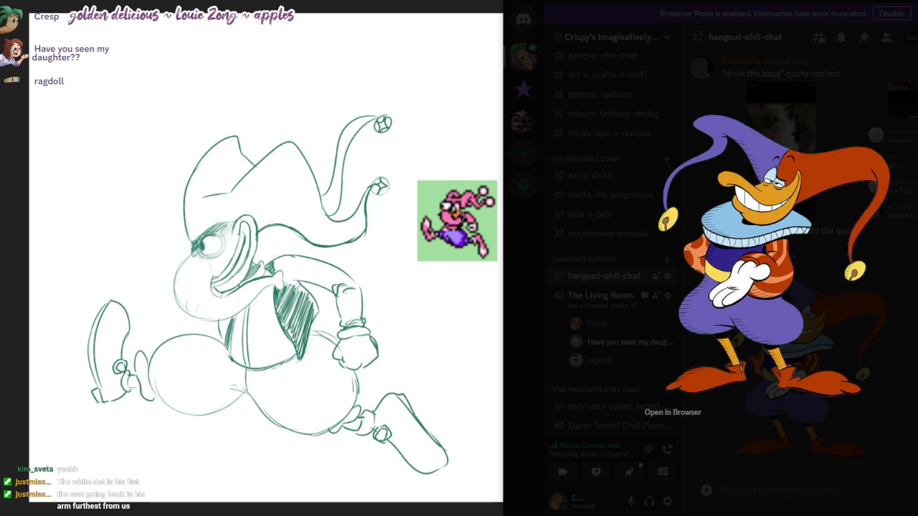
scroll(441, 206, up, 5)
scroll(438, 205, down, 1)
click(458, 202)
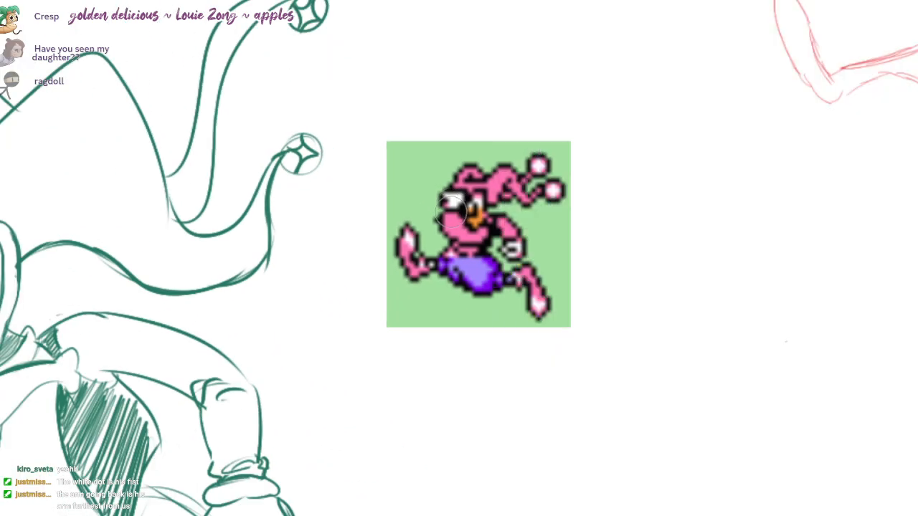
drag(484, 205, 441, 208)
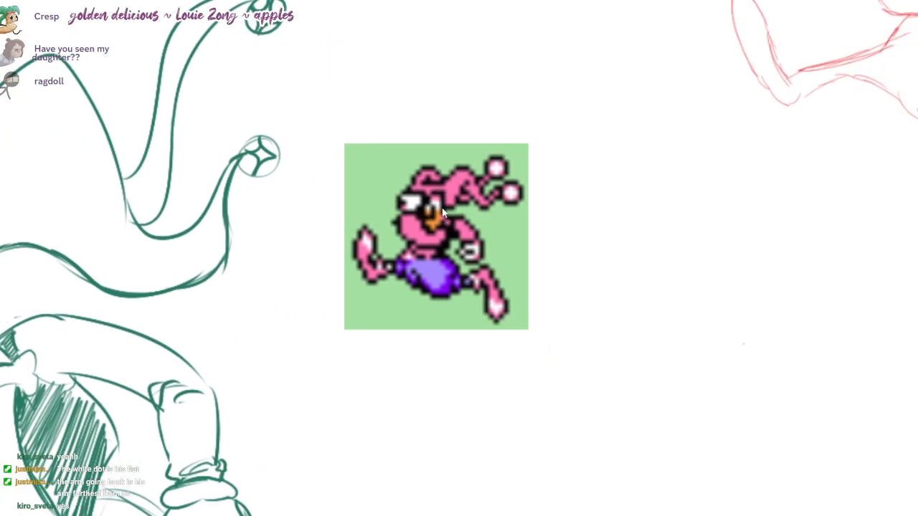
key(b)
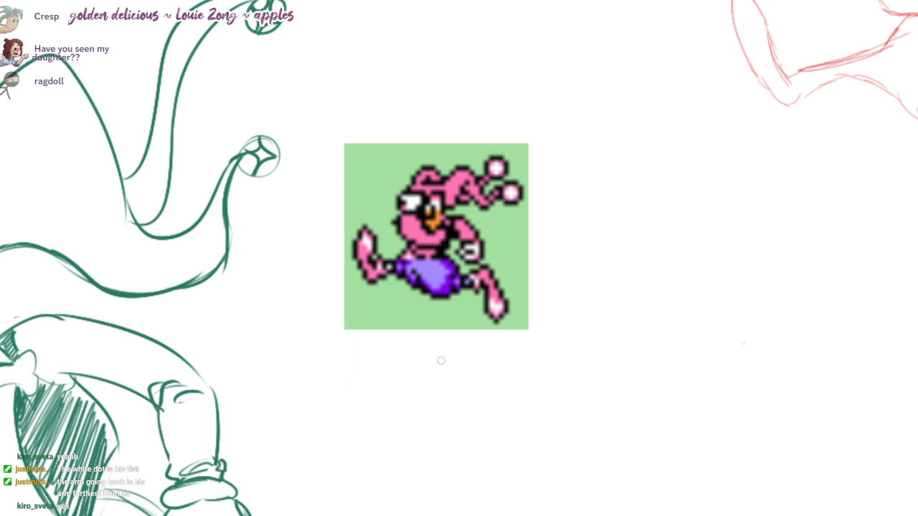
mouse_move(450, 373)
mouse_down()
mouse_move(464, 371)
mouse_move(452, 396)
mouse_move(510, 432)
mouse_up()
drag(468, 389, 520, 403)
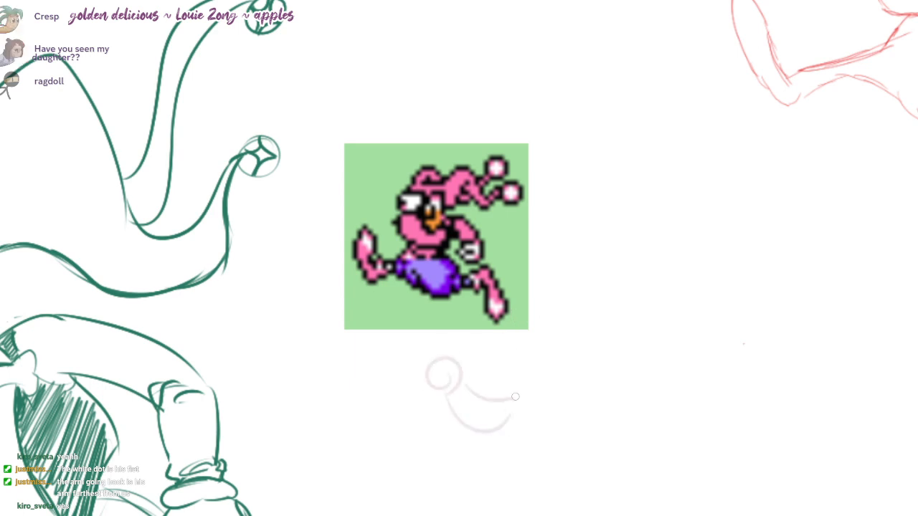
scroll(495, 391, up, 1)
key(ctrl+z)
key(ctrl+z)
key(ctrl+z)
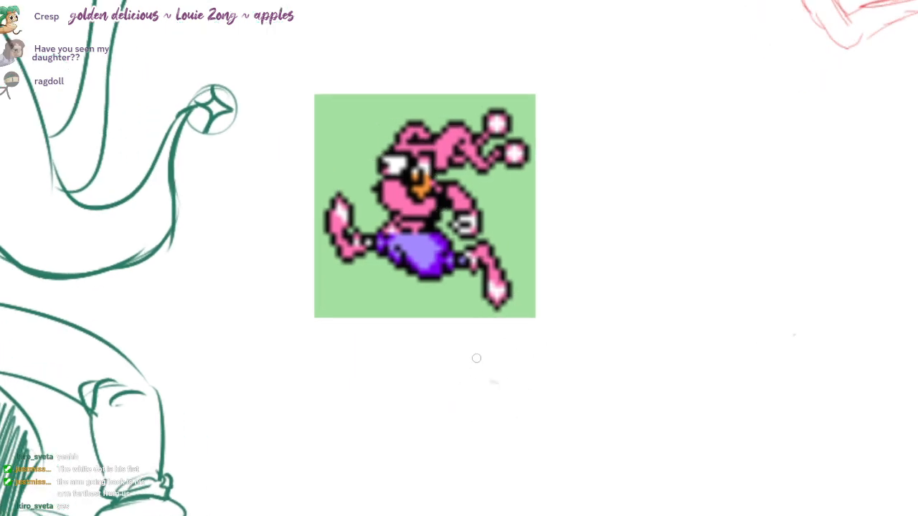
- Sketch a new small face below the pixel sprite with a round eye, a dark pupil and short nose and mouth lines
drag(476, 360, 492, 364)
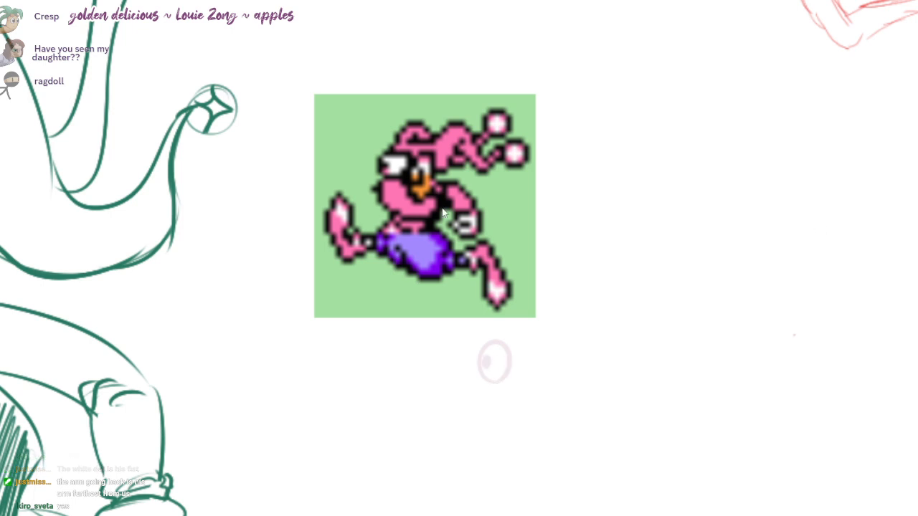
mouse_move(503, 367)
mouse_down()
mouse_move(488, 362)
mouse_move(494, 391)
mouse_move(487, 362)
mouse_up()
key(ctrl+z)
key(ctrl+z)
mouse_move(466, 406)
mouse_down()
mouse_move(495, 398)
mouse_move(467, 389)
mouse_move(509, 397)
mouse_up()
key(ctrl+z)
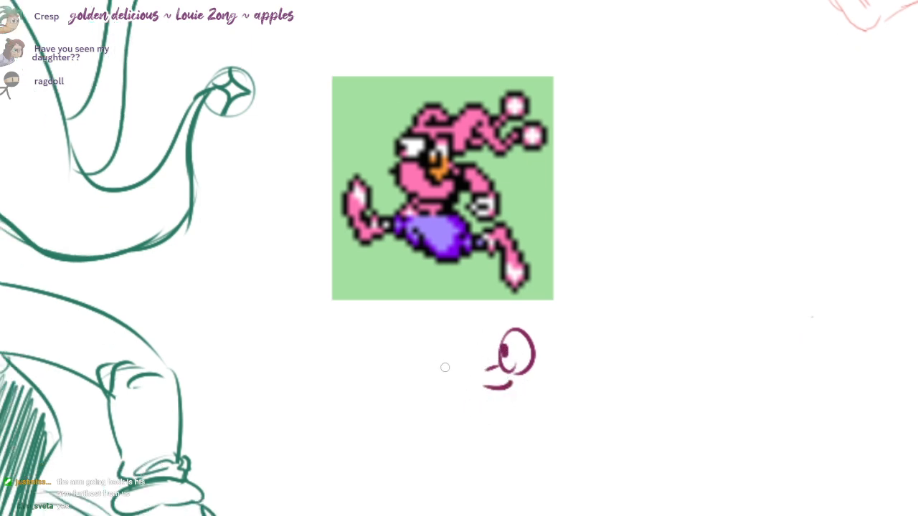
- Sketch the raised fist in front of the face, its curved bent arm with a rounded shoulder, and two short torso lines below
mouse_move(433, 371)
mouse_down()
mouse_move(450, 352)
mouse_move(479, 359)
mouse_move(478, 369)
mouse_move(478, 359)
mouse_move(579, 379)
mouse_up()
mouse_move(457, 388)
mouse_down()
mouse_move(508, 459)
mouse_move(570, 421)
mouse_up()
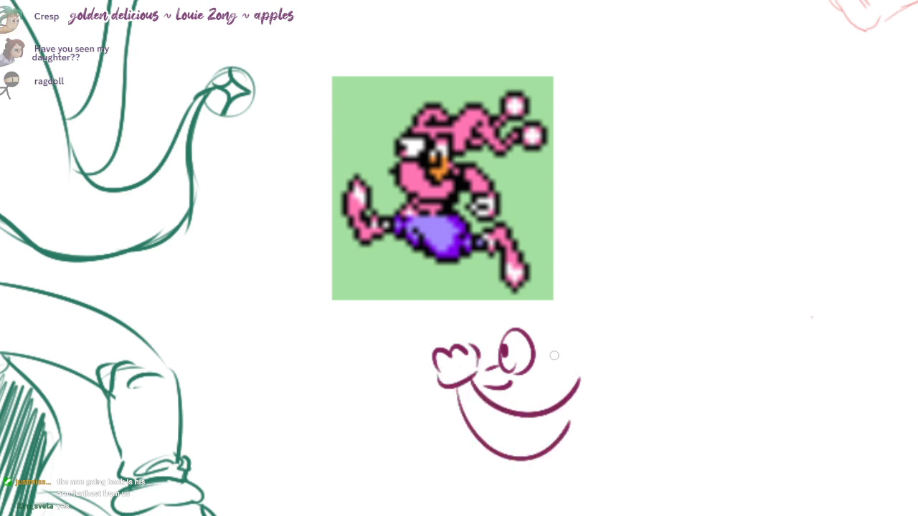
mouse_move(578, 380)
mouse_down()
mouse_move(559, 400)
mouse_move(570, 420)
mouse_up()
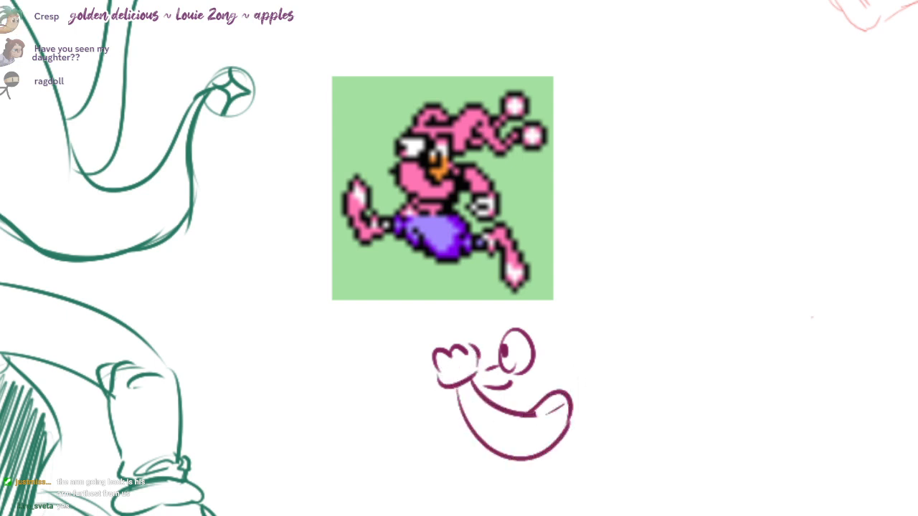
drag(591, 355, 579, 315)
drag(468, 406, 452, 445)
mouse_move(552, 404)
mouse_down()
mouse_move(504, 456)
mouse_move(513, 442)
mouse_up()
key(ctrl+z)
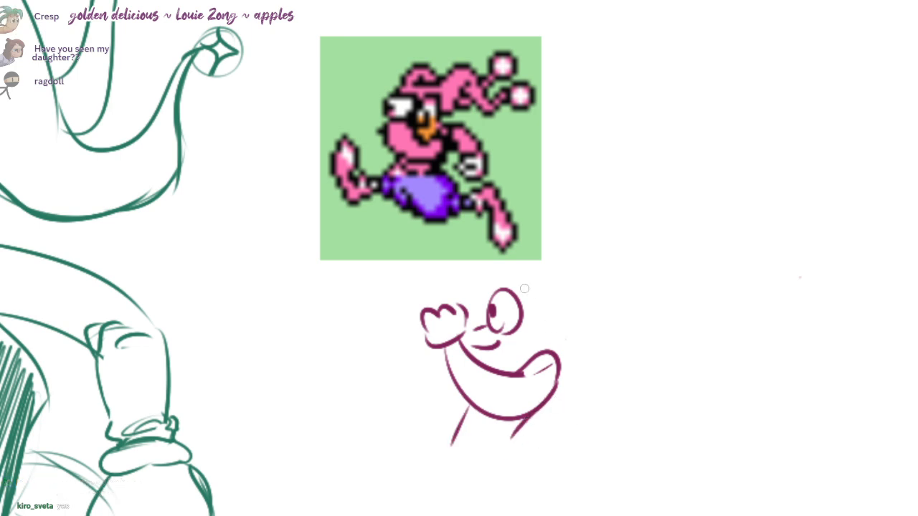
- Sketch the cheek curve behind the eye and the hat's rounded top with a long tail curling backward
scroll(516, 313, up, 1)
drag(524, 336, 562, 317)
mouse_move(474, 281)
mouse_down()
mouse_move(600, 287)
mouse_move(627, 307)
mouse_move(656, 297)
mouse_up()
drag(650, 288, 626, 319)
- Strengthen the line between the fist and the eye and add a second mouth curve under the first
drag(484, 335, 455, 338)
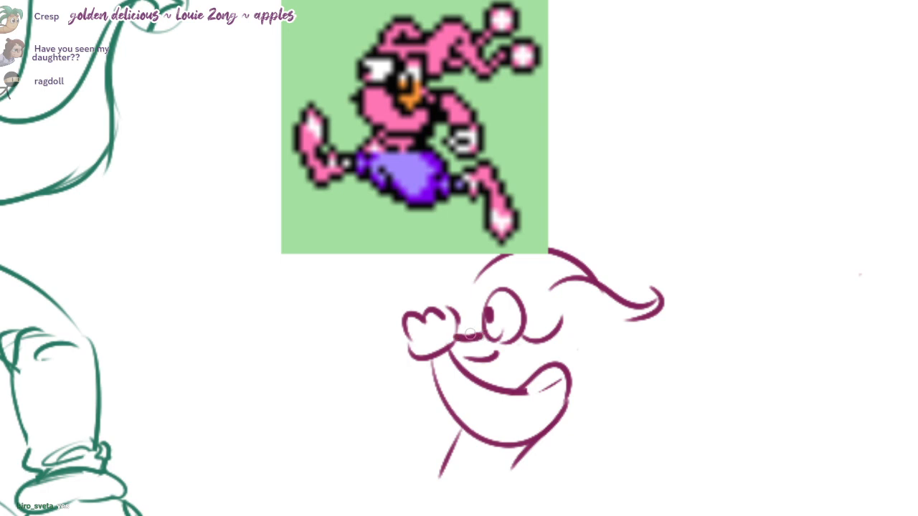
drag(509, 361, 465, 375)
drag(531, 335, 542, 287)
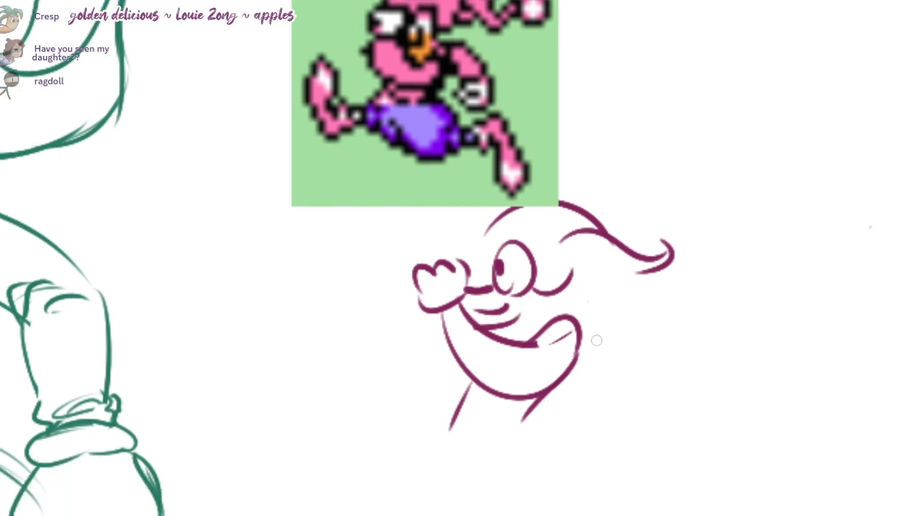
- Sketch the back arm as two arcs behind the shoulder and scribble a dark patch on the torso beneath the bent arm
drag(587, 324, 664, 391)
mouse_move(575, 364)
mouse_down()
mouse_move(620, 368)
mouse_move(640, 393)
mouse_up()
drag(613, 366, 624, 356)
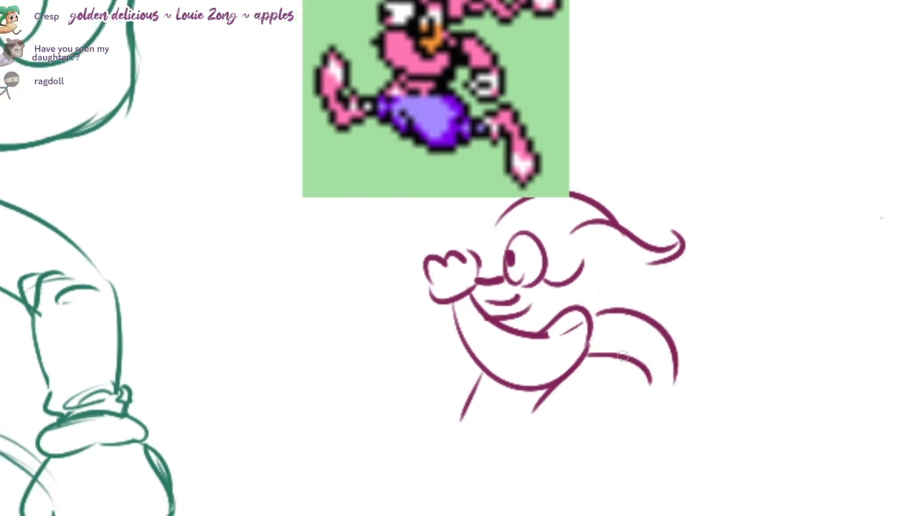
mouse_move(504, 386)
mouse_down()
mouse_move(536, 398)
mouse_move(525, 410)
mouse_up()
drag(551, 415, 555, 410)
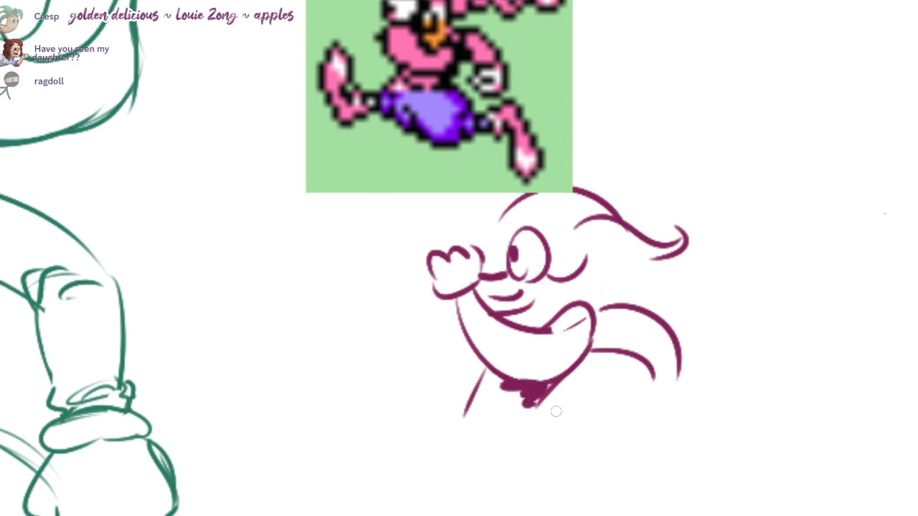
- Sketch the rounded belly curve and the arched front leg below the torso of the second pose
mouse_move(467, 426)
mouse_down()
mouse_move(603, 442)
mouse_move(588, 467)
mouse_up()
mouse_move(446, 413)
mouse_down()
mouse_move(387, 439)
mouse_move(428, 441)
mouse_up()
mouse_move(453, 379)
mouse_down()
mouse_move(430, 401)
mouse_move(422, 452)
mouse_up()
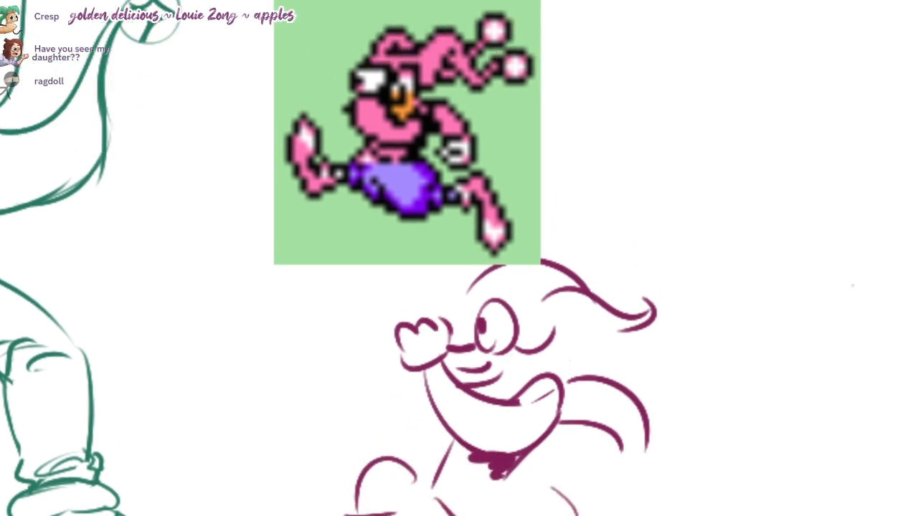
mouse_move(593, 359)
mouse_down()
mouse_move(506, 466)
mouse_move(406, 379)
mouse_up()
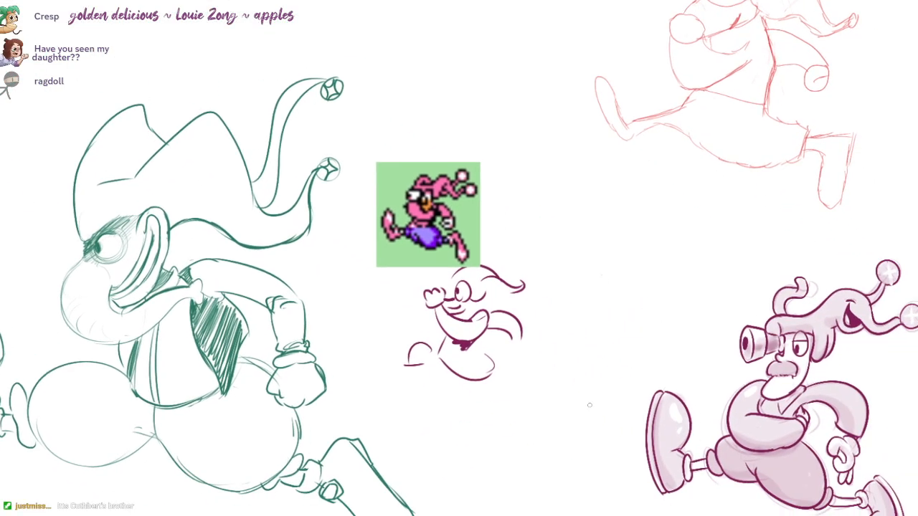
drag(590, 405, 628, 367)
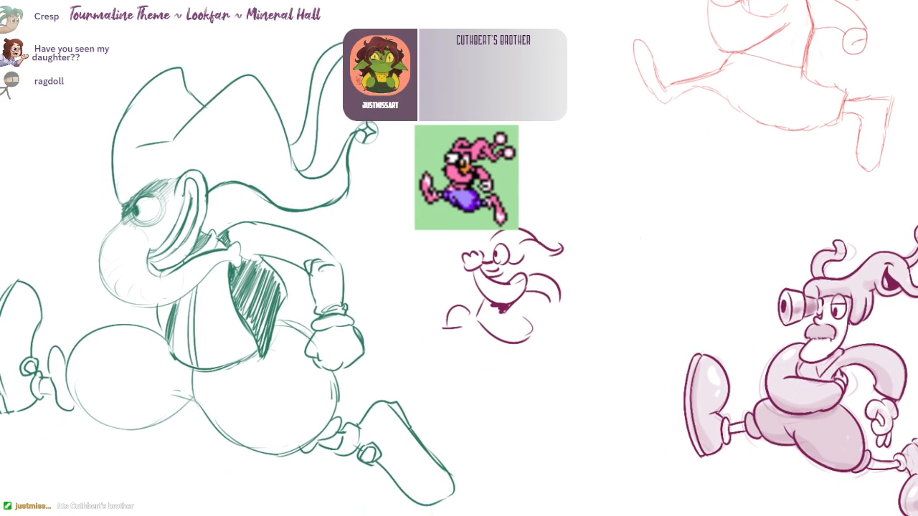
- Select the small purple second-pose sketch beneath the sprite and delete it, leaving no selection active
key(l)
mouse_move(614, 268)
mouse_down()
mouse_move(583, 217)
mouse_move(598, 281)
mouse_up()
key(Delete)
key(ctrl+d)
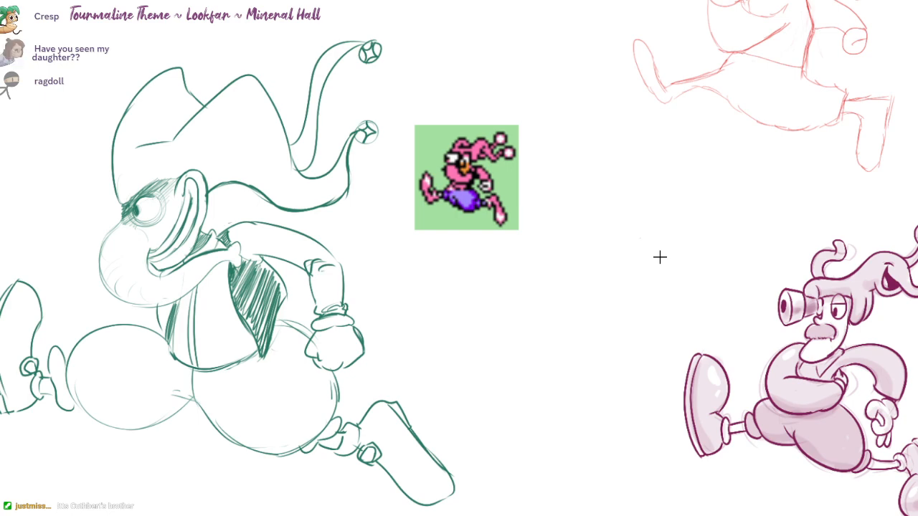
scroll(622, 323, down, 2)
scroll(611, 329, up, 2)
drag(644, 329, 595, 351)
scroll(552, 356, down, 2)
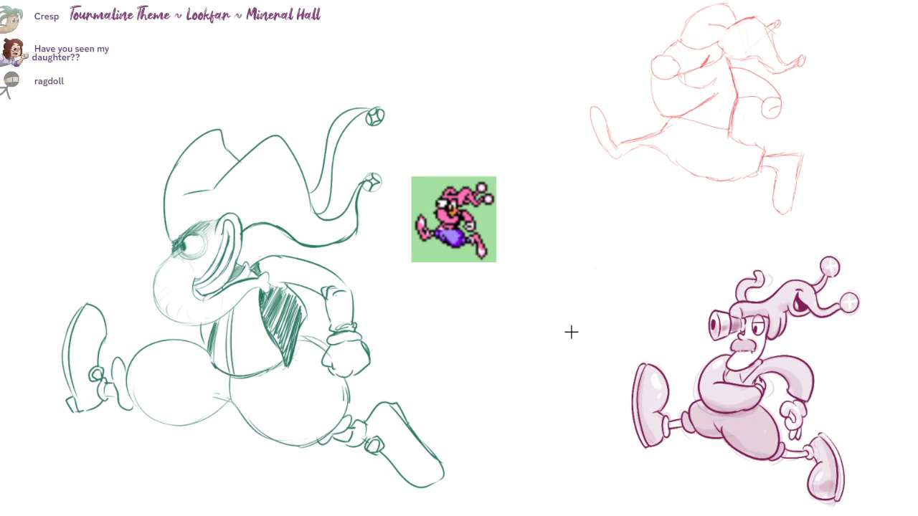
key(F11)
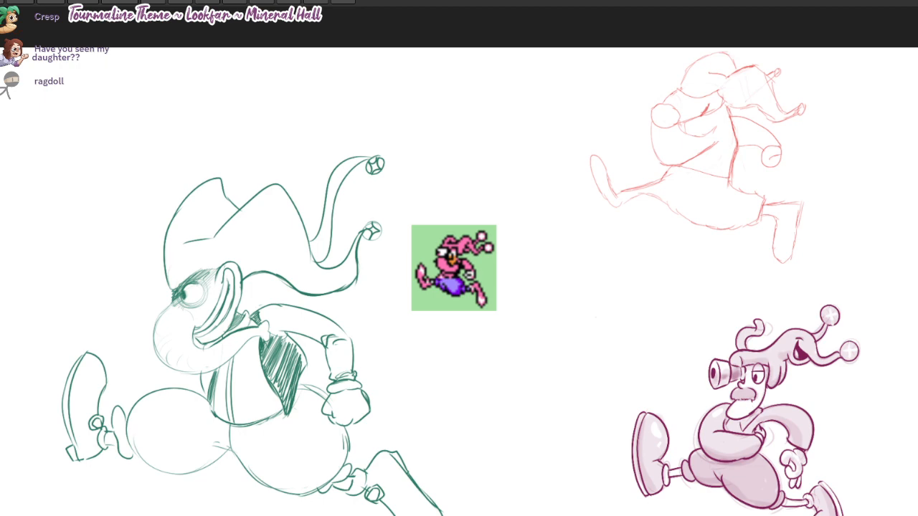
key(alt+Tab)
drag(770, 2, 620, 0)
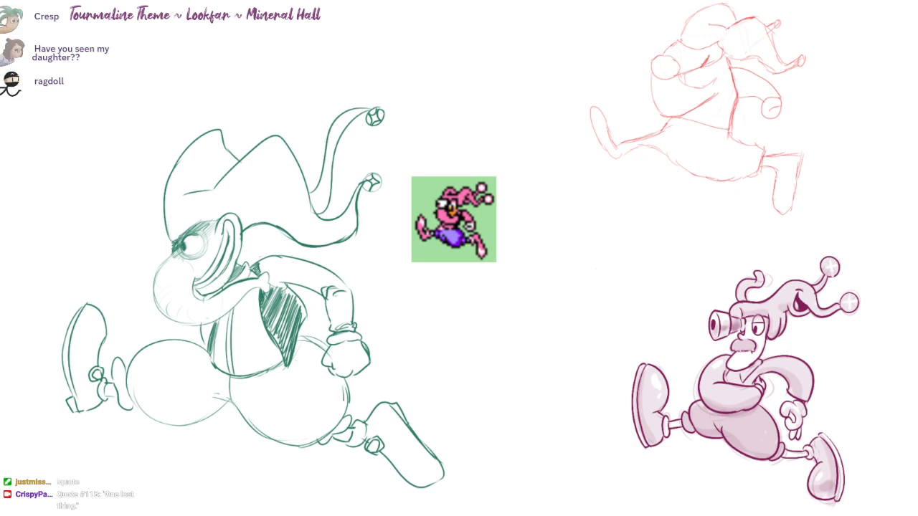
- Clear the jester sprite, the green and purple drawings and the pink sketch to leave an empty canvas
key(Delete)
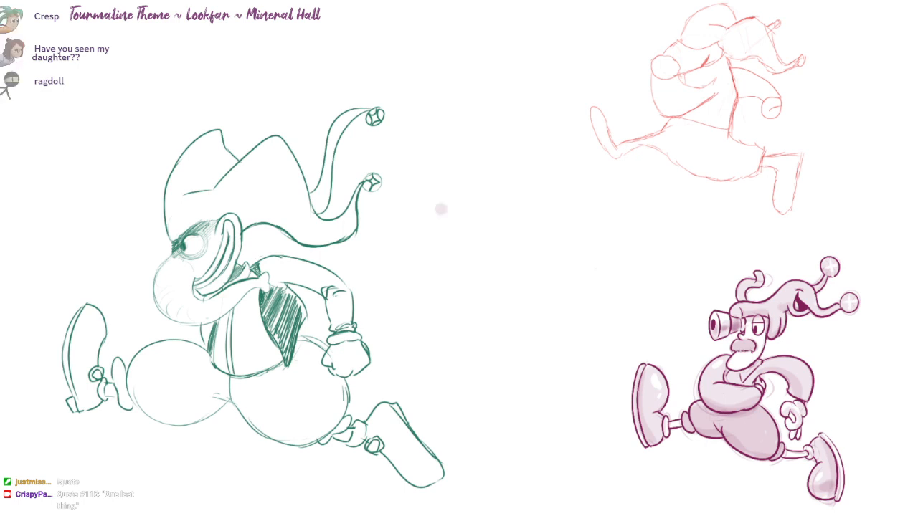
key(Delete)
key(Delete)
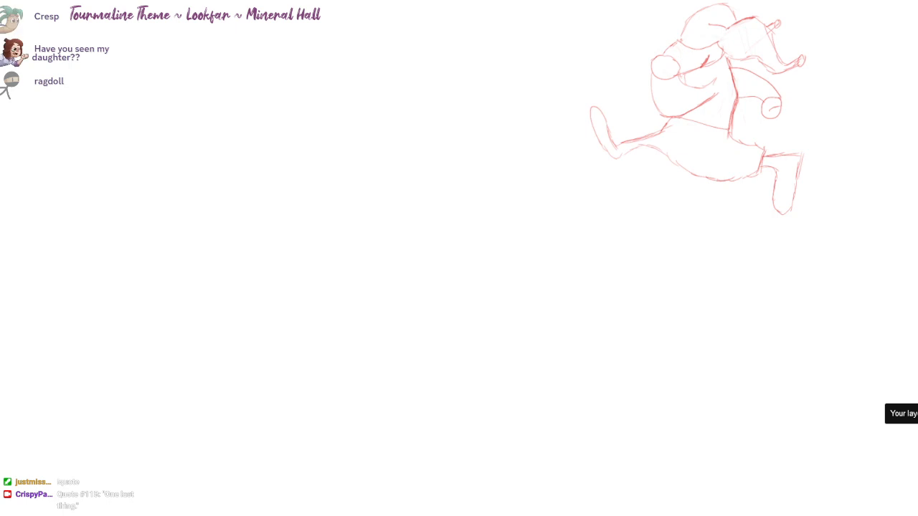
key(Delete)
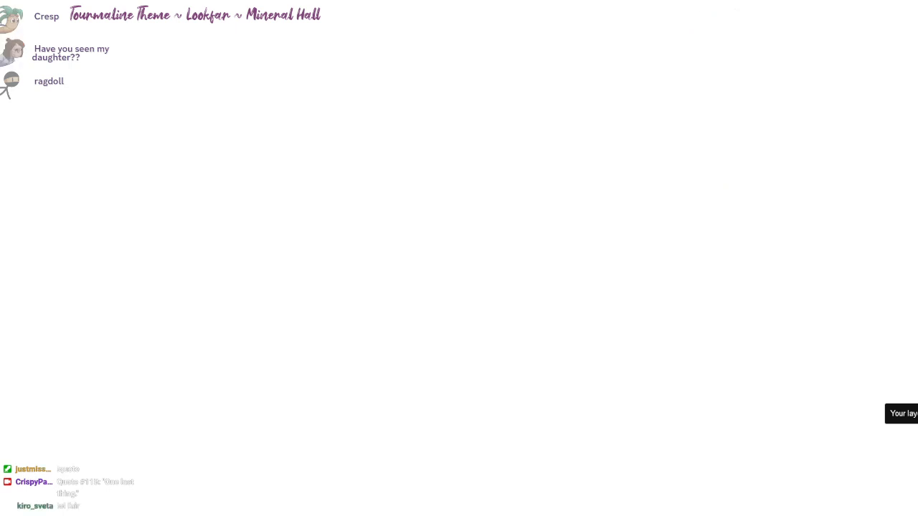
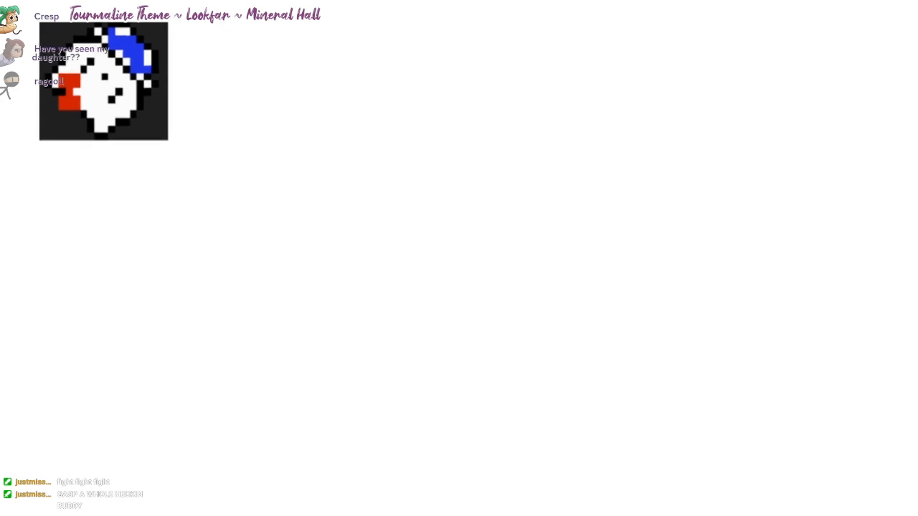
- Sketch a large round body in faint purple with two small stubby feet, one at its left and one below
drag(435, 330, 520, 386)
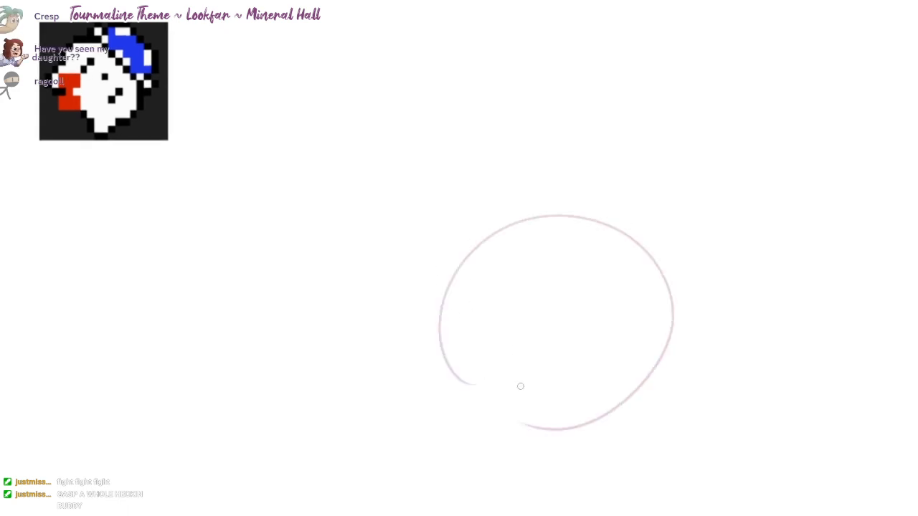
drag(433, 364, 451, 415)
key(ctrl+z)
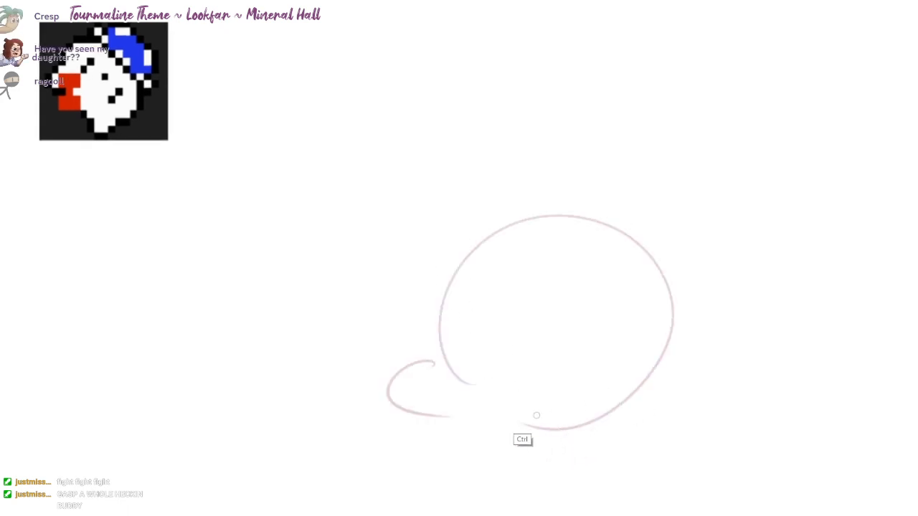
key(ctrl+z)
drag(552, 441, 590, 450)
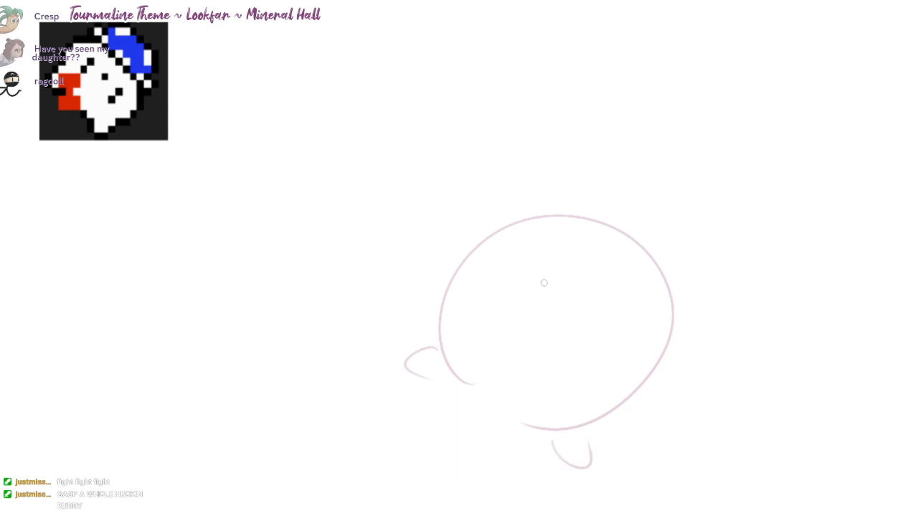
- Sketch a face with two slanted oval eyes and an open mouth with a tongue, and a two-lobed bow at the body's lower left
drag(506, 303, 535, 271)
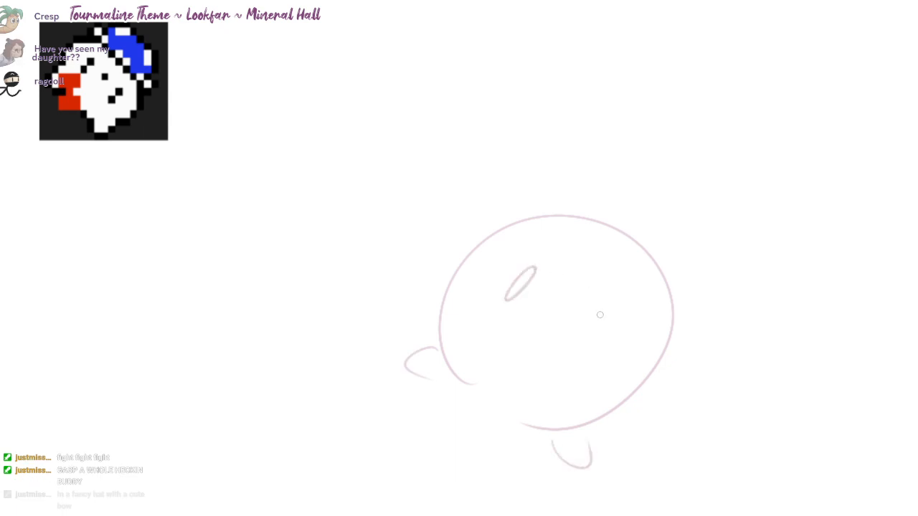
mouse_move(615, 324)
mouse_down()
mouse_move(612, 315)
mouse_move(609, 349)
mouse_move(618, 326)
mouse_up()
key(ctrl+z)
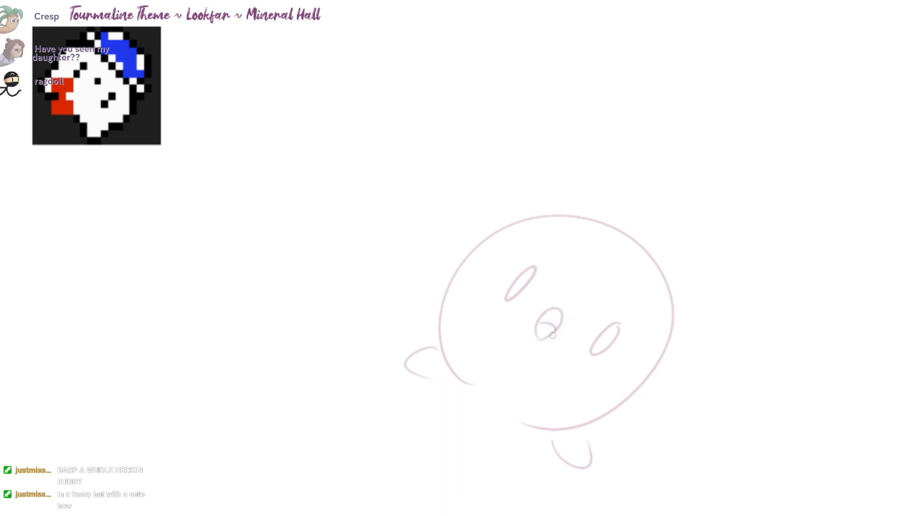
drag(545, 364, 559, 342)
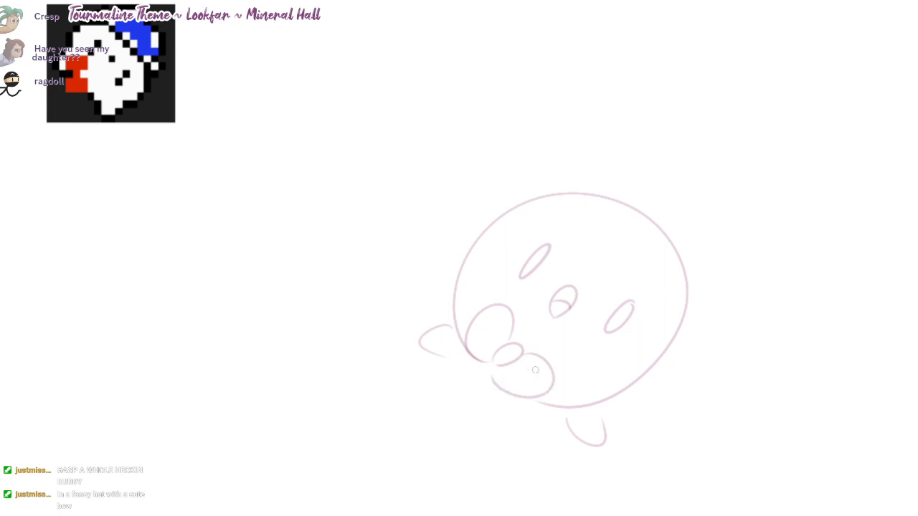
- Sketch a hat along the body's upper right with a scalloped ruffled brim and a large rounded dome
drag(623, 309, 607, 316)
drag(551, 171, 549, 167)
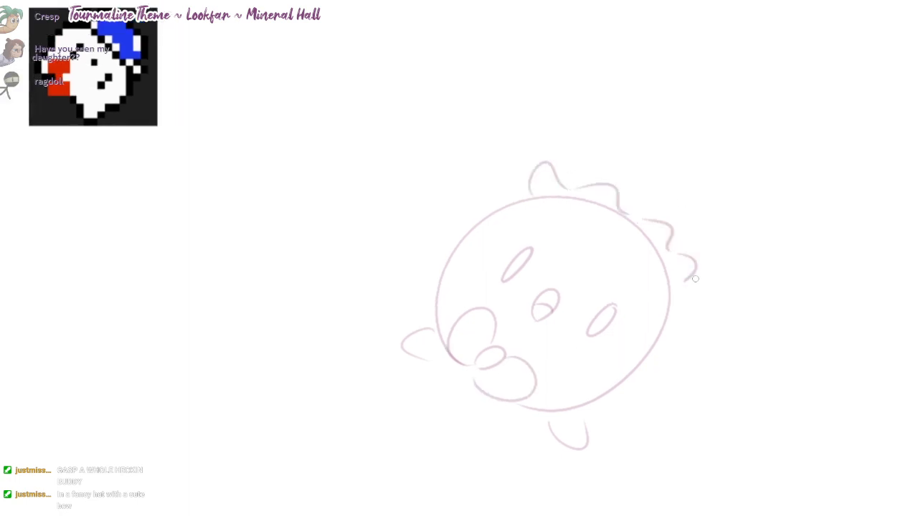
drag(574, 188, 696, 200)
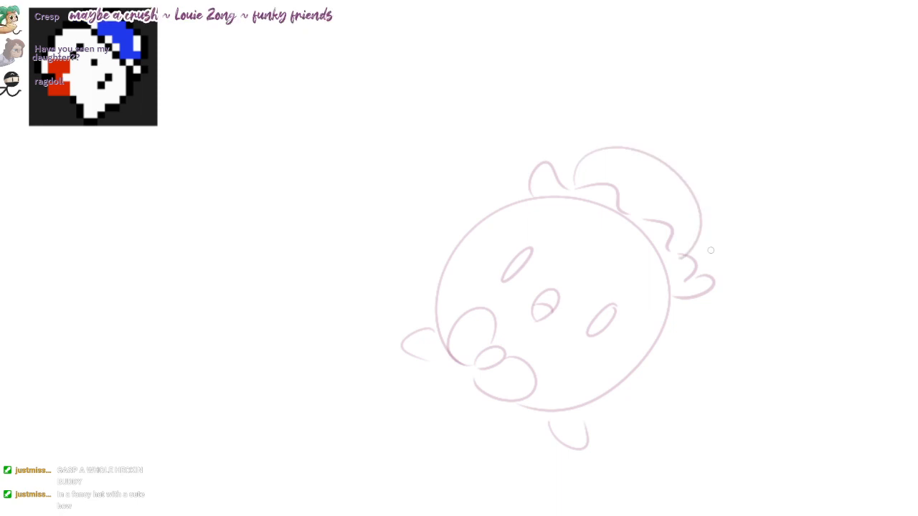
- Examine the pixel sprite and the round character sketch from different canvas rotations
mouse_move(525, 303)
mouse_down()
mouse_move(540, 292)
mouse_move(580, 331)
mouse_up()
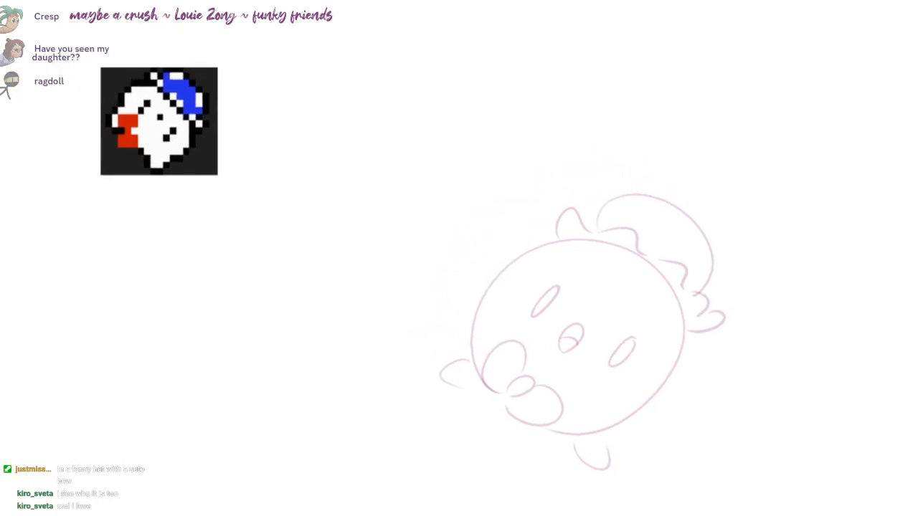
drag(671, 336, 640, 298)
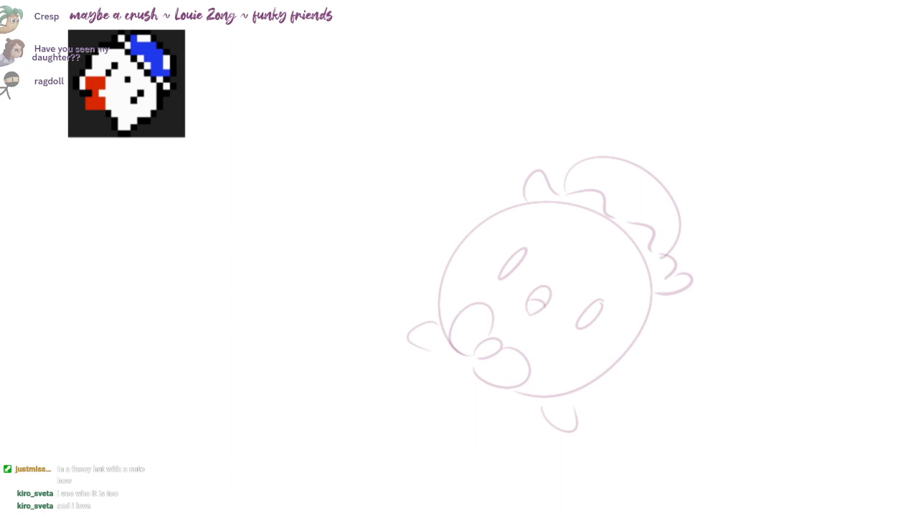
drag(651, 314, 642, 318)
drag(791, 207, 365, 388)
drag(645, 286, 301, 328)
drag(497, 113, 484, 125)
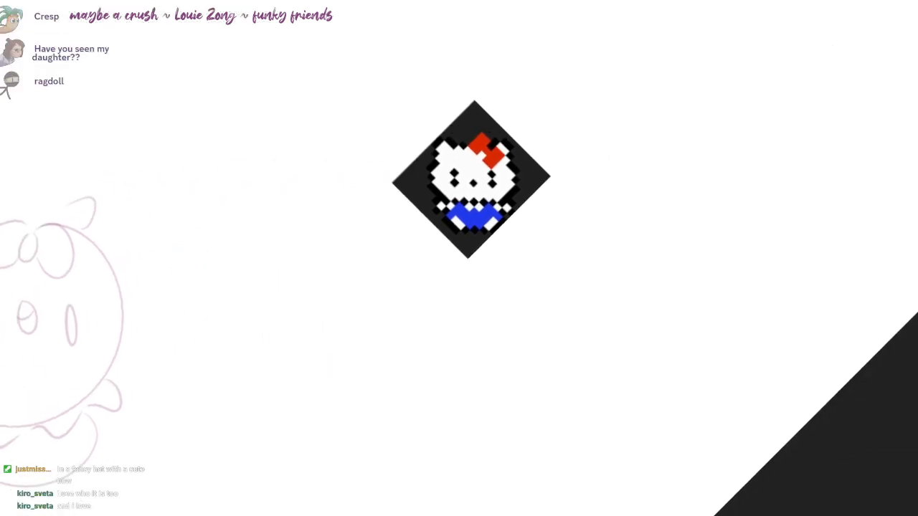
mouse_move(201, 439)
mouse_down()
mouse_move(334, 496)
mouse_move(680, 296)
mouse_move(247, 251)
mouse_up()
drag(458, 286, 463, 256)
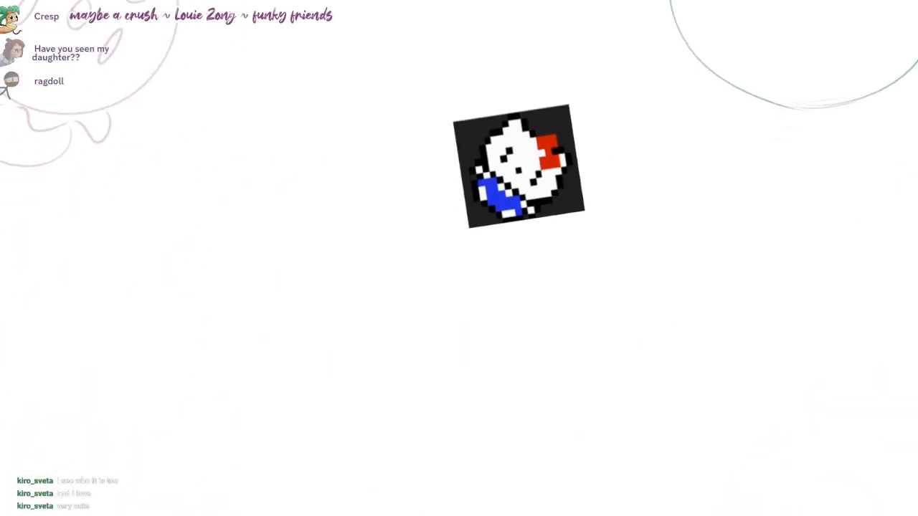
mouse_move(280, 93)
mouse_down()
mouse_move(636, 248)
mouse_move(704, 359)
mouse_up()
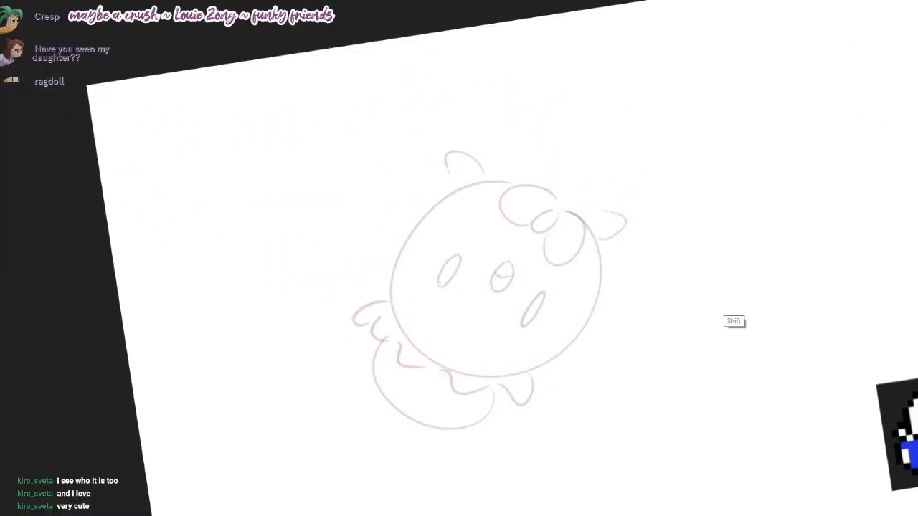
mouse_move(716, 305)
mouse_down()
mouse_move(132, 256)
mouse_move(134, 210)
mouse_up()
- Redraw both small feet with larger rounded outlines that connect to the round body
drag(476, 259, 497, 316)
drag(529, 357, 549, 314)
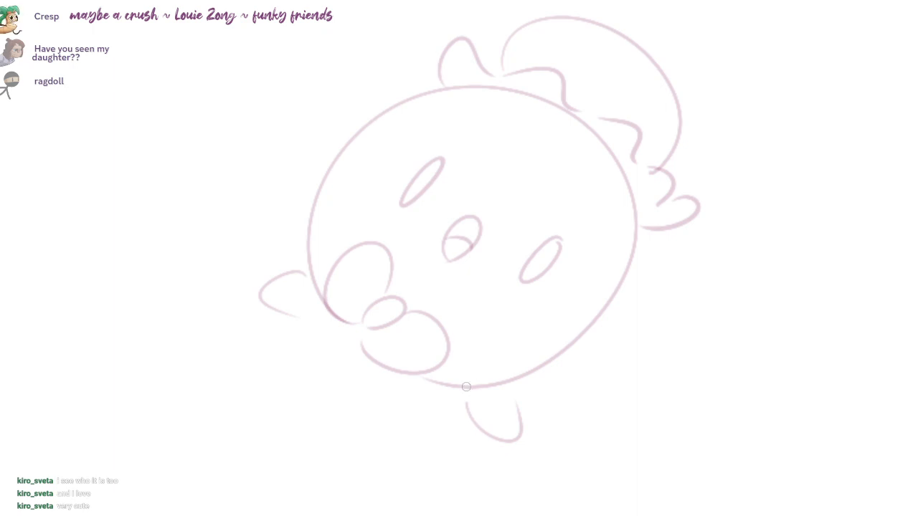
drag(460, 390, 537, 391)
key(ctrl+z)
mouse_move(449, 395)
mouse_down()
mouse_move(529, 392)
mouse_move(536, 431)
mouse_up()
drag(499, 378, 543, 392)
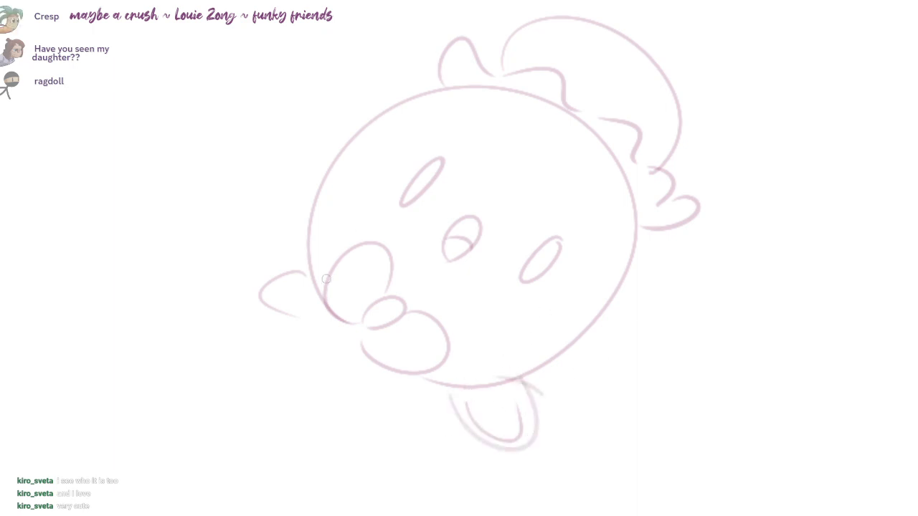
drag(322, 267, 293, 309)
- Refine the round body outline with a new arc along the upper left and reinforcing strokes down the lower right
drag(344, 211, 334, 234)
drag(297, 276, 491, 105)
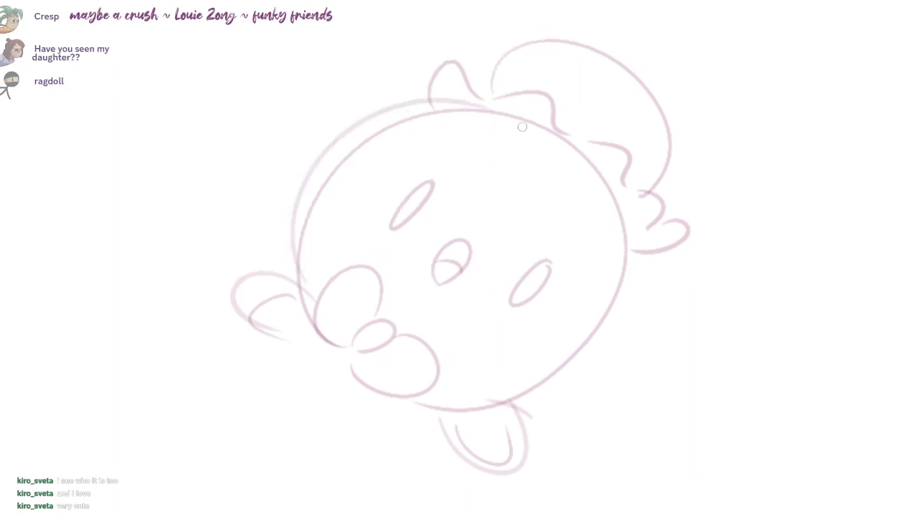
key(ctrl+z)
drag(301, 248, 437, 108)
drag(614, 224, 511, 392)
drag(605, 298, 498, 395)
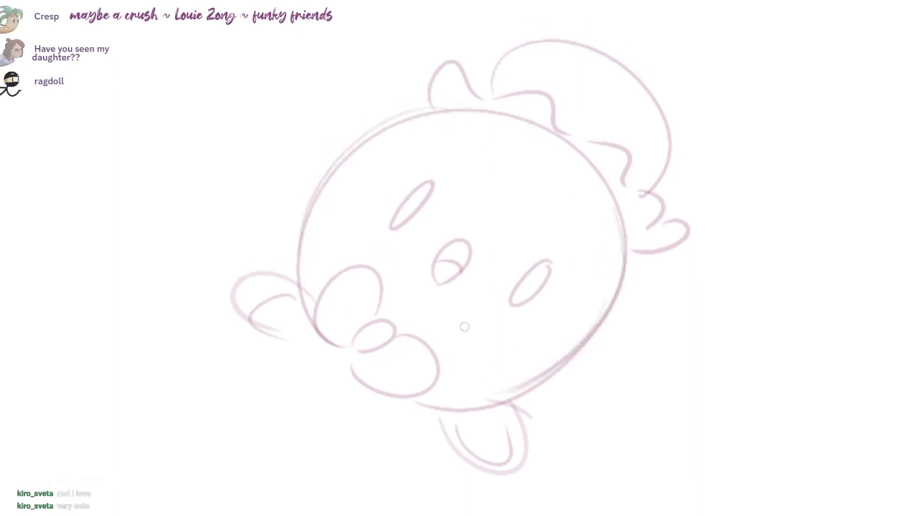
- Shade both oval eyes and the upper part of the mouth, and strengthen the bow's knot
scroll(400, 208, up, 1)
mouse_move(405, 205)
mouse_down()
mouse_move(398, 216)
mouse_move(430, 181)
mouse_move(421, 201)
mouse_up()
mouse_move(566, 293)
mouse_down()
mouse_move(545, 315)
mouse_move(552, 301)
mouse_up()
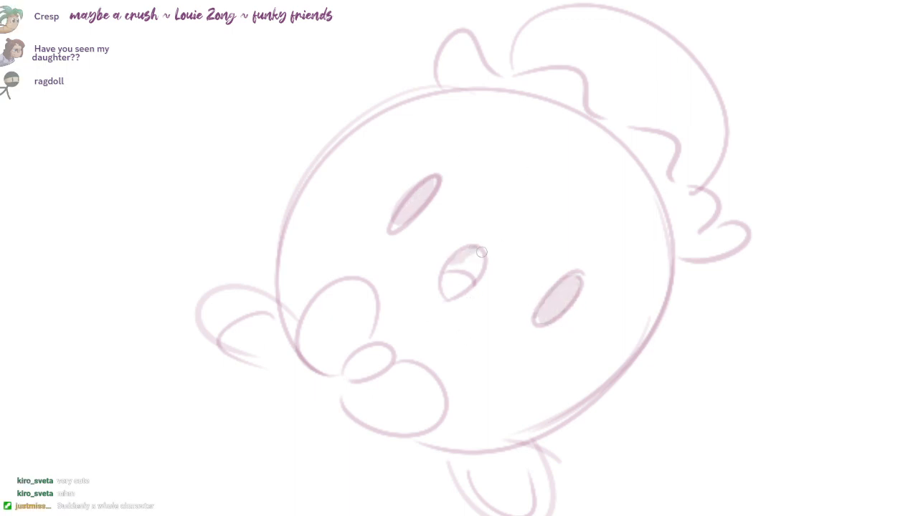
drag(386, 342, 389, 369)
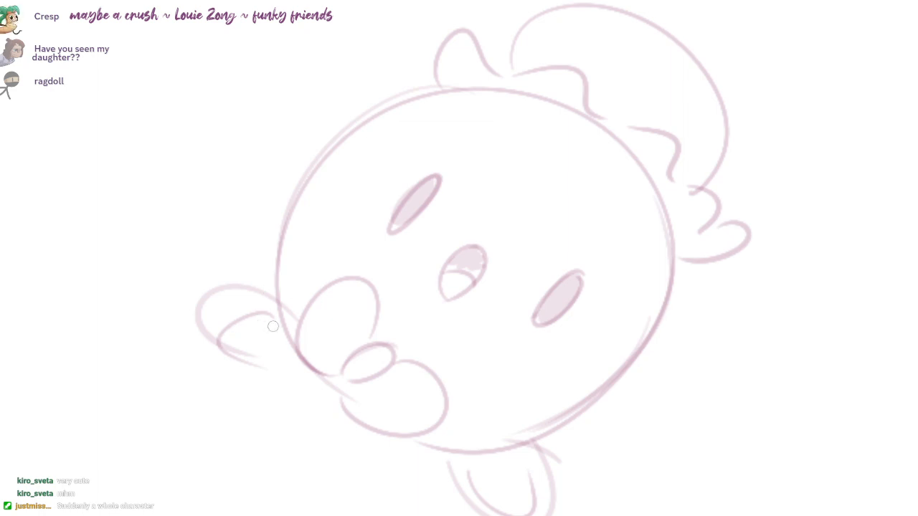
- Reshape the feet by extending the left foot's lower edge toward the bow and widening the lower foot's outline
drag(259, 373, 322, 381)
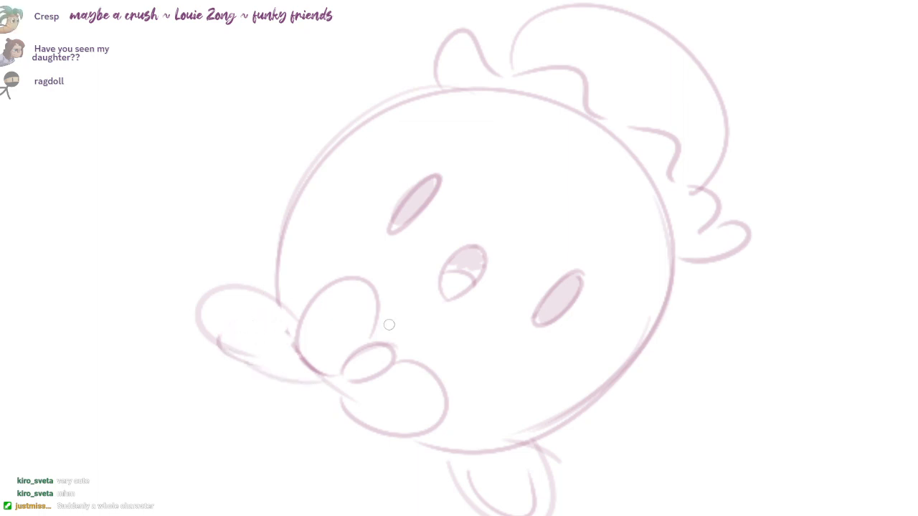
drag(423, 455, 544, 496)
key(ctrl+z)
drag(427, 461, 530, 513)
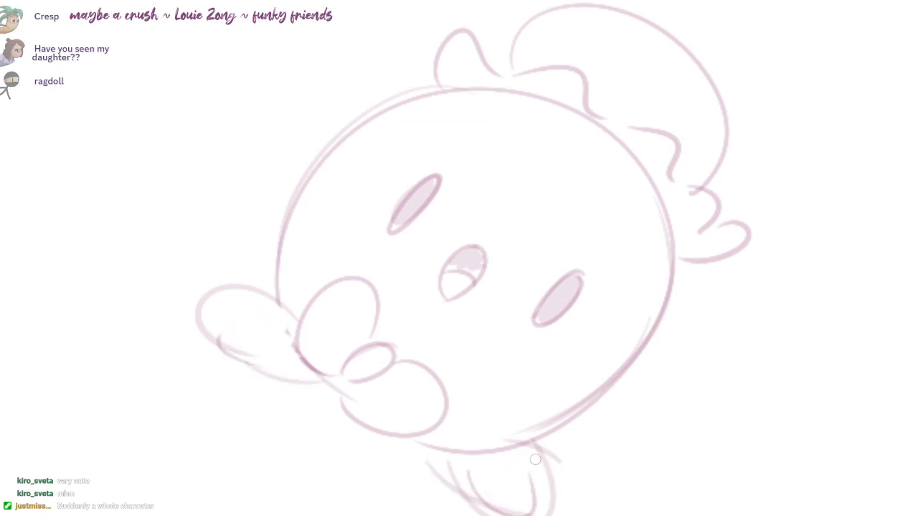
drag(561, 474, 505, 507)
- Select the whole character sketch with the lasso and rotate it until the character stands upright on its feet
drag(602, 237, 575, 256)
scroll(581, 237, down, 4)
scroll(581, 258, up, 2)
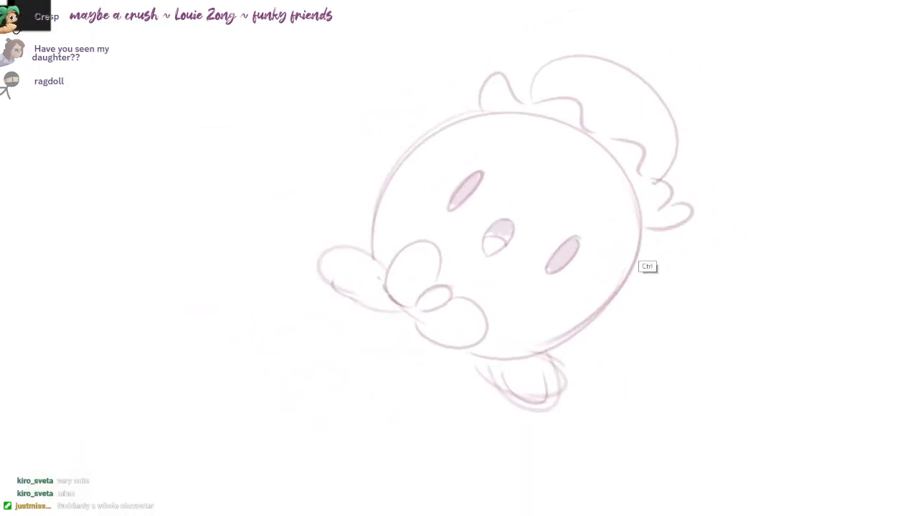
drag(647, 266, 637, 270)
drag(247, 265, 790, 369)
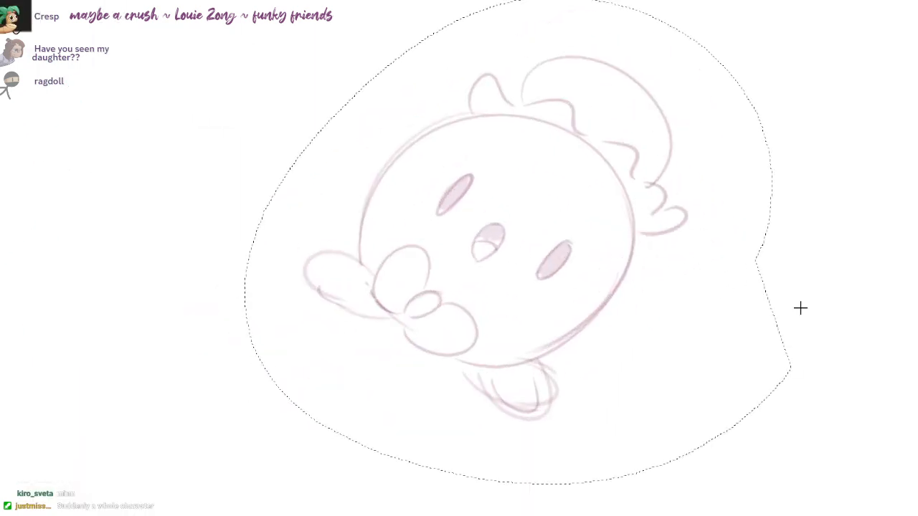
key(ctrl+t)
mouse_move(806, 494)
mouse_down()
mouse_move(889, 339)
mouse_move(901, 251)
mouse_move(898, 280)
mouse_up()
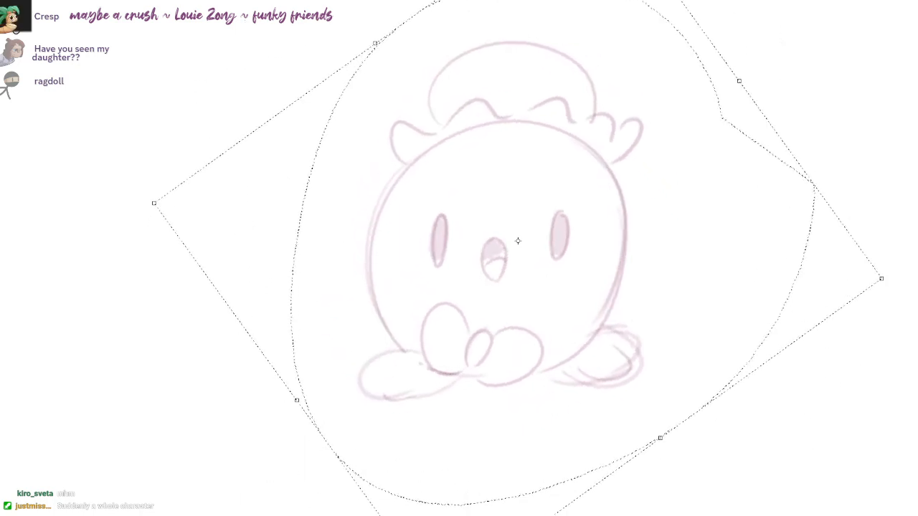
scroll(671, 192, down, 1)
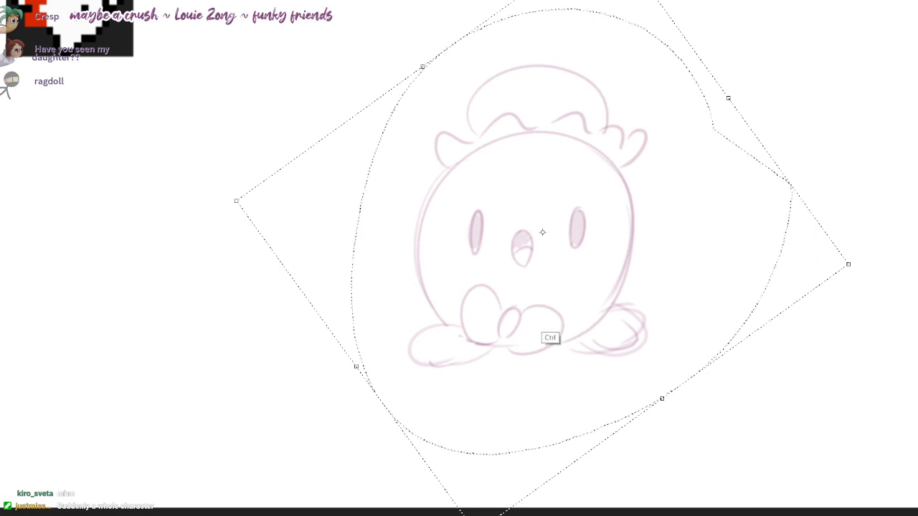
scroll(548, 338, down, 1)
scroll(549, 208, down, 1)
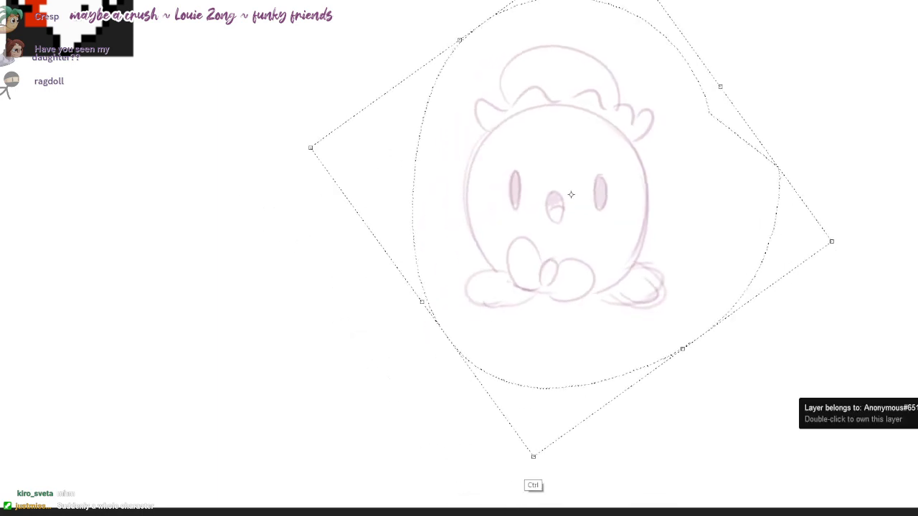
scroll(559, 185, up, 2)
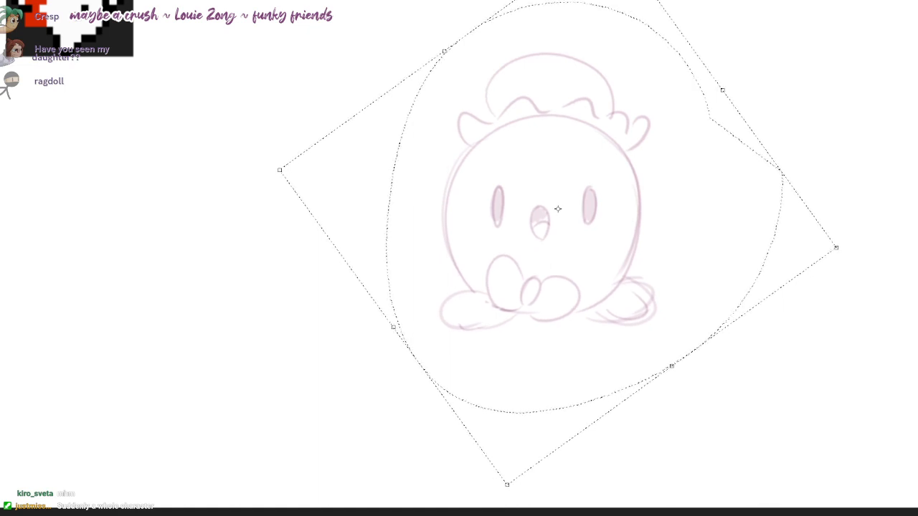
key(Return)
- Select the upright sketch again and stretch it slightly wider and lower for a rounder body
mouse_move(739, 309)
mouse_down()
mouse_move(688, 67)
mouse_move(741, 233)
mouse_up()
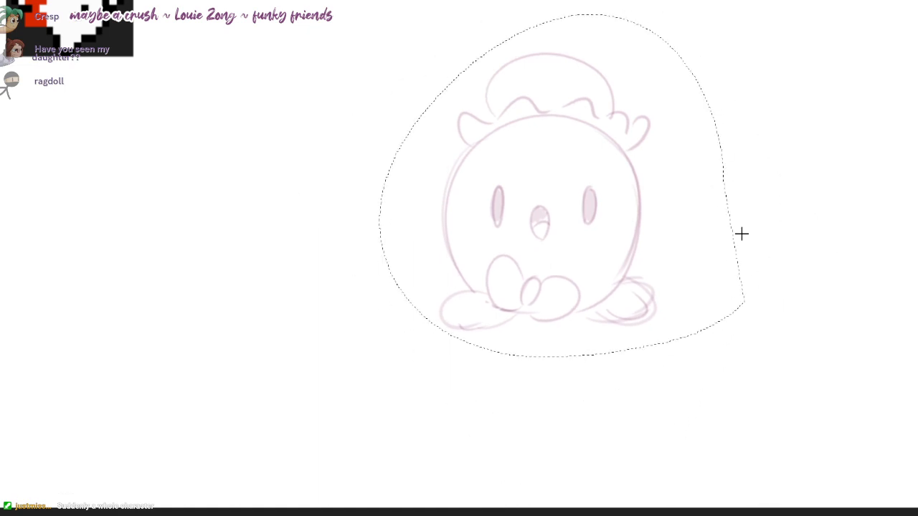
key(ctrl+t)
drag(561, 15, 562, 27)
mouse_move(745, 215)
mouse_down()
mouse_move(772, 219)
mouse_move(764, 219)
mouse_up()
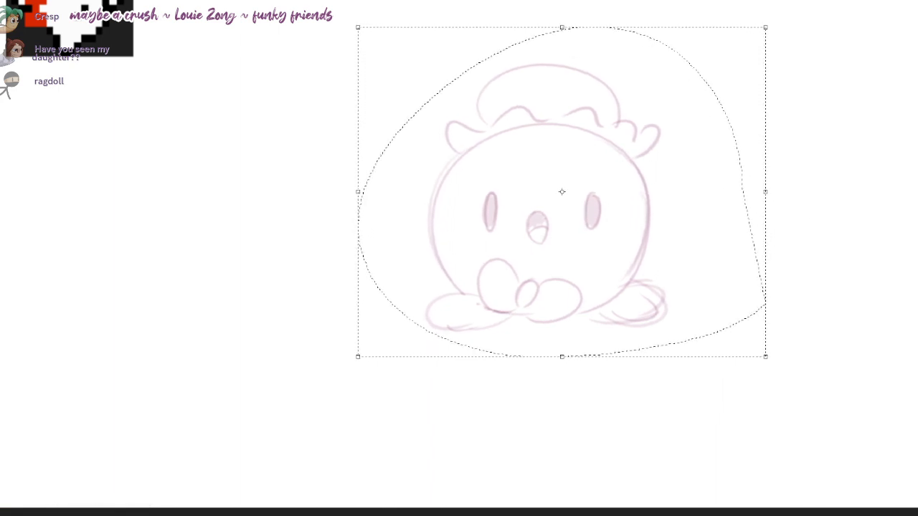
key(Return)
key(ctrl+d)
- Ink the bow in solid dark magenta with two rounded loops joined by a small oval knot
scroll(584, 215, up, 5)
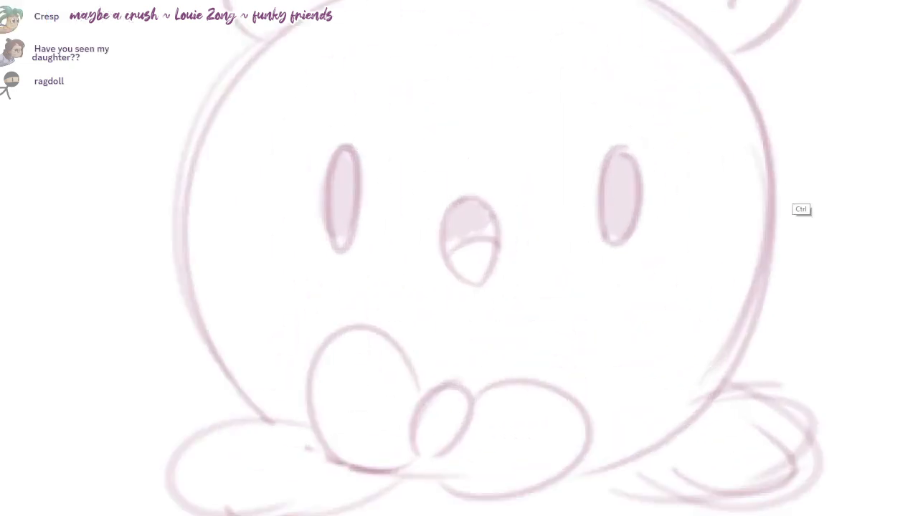
scroll(426, 407, up, 1)
mouse_move(426, 407)
mouse_down()
mouse_move(442, 347)
mouse_move(481, 390)
mouse_up()
key(ctrl+z)
drag(475, 321, 485, 365)
mouse_move(436, 325)
mouse_down()
mouse_move(371, 409)
mouse_move(434, 387)
mouse_up()
mouse_move(494, 329)
mouse_down()
mouse_move(569, 319)
mouse_move(461, 436)
mouse_move(555, 317)
mouse_move(467, 440)
mouse_move(469, 393)
mouse_move(502, 468)
mouse_move(506, 327)
mouse_move(491, 331)
mouse_move(580, 321)
mouse_move(487, 458)
mouse_move(470, 390)
mouse_up()
key(ctrl+z)
key(ctrl+z)
key(ctrl+z)
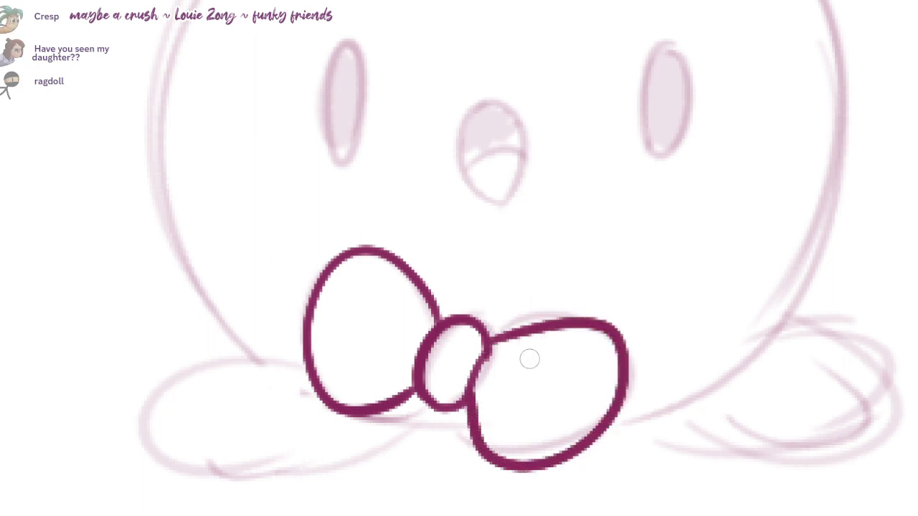
- Add short crease strokes on both sides of the bow's knot
mouse_move(529, 359)
mouse_down()
mouse_move(527, 338)
mouse_move(484, 367)
mouse_up()
mouse_move(411, 306)
mouse_down()
mouse_move(428, 314)
mouse_move(416, 336)
mouse_up()
scroll(523, 275, down, 1)
scroll(508, 180, up, 1)
mouse_move(520, 148)
mouse_down()
mouse_move(472, 121)
mouse_move(517, 133)
mouse_move(488, 105)
mouse_move(519, 140)
mouse_move(461, 134)
mouse_move(519, 159)
mouse_up()
key(ctrl+z)
key(ctrl+z)
scroll(557, 117, up, 3)
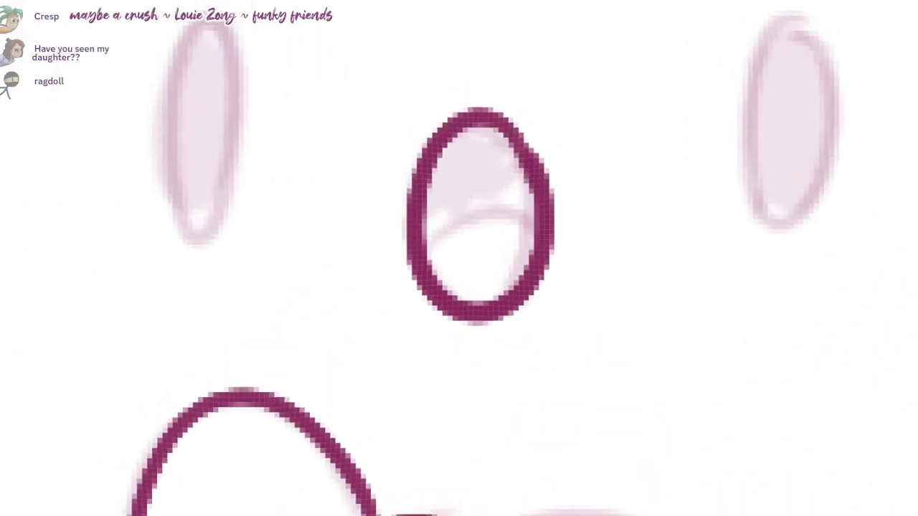
key(ctrl+z)
mouse_move(543, 215)
mouse_down()
mouse_move(415, 272)
mouse_move(524, 167)
mouse_up()
key(ctrl+z)
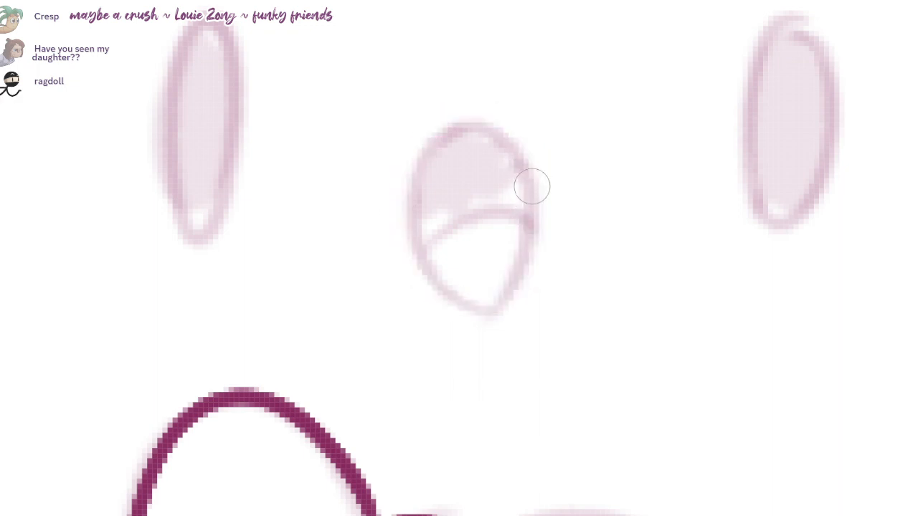
- Ink the mouth as an upright oval over the sketch and draw a curved tongue line across it
scroll(532, 186, down, 2)
mouse_move(528, 230)
mouse_down()
mouse_move(418, 180)
mouse_move(519, 219)
mouse_move(465, 129)
mouse_move(428, 240)
mouse_move(511, 189)
mouse_move(537, 194)
mouse_move(509, 198)
mouse_up()
key(ctrl+z)
key(ctrl+z)
mouse_move(470, 129)
mouse_down()
mouse_move(526, 217)
mouse_move(526, 245)
mouse_up()
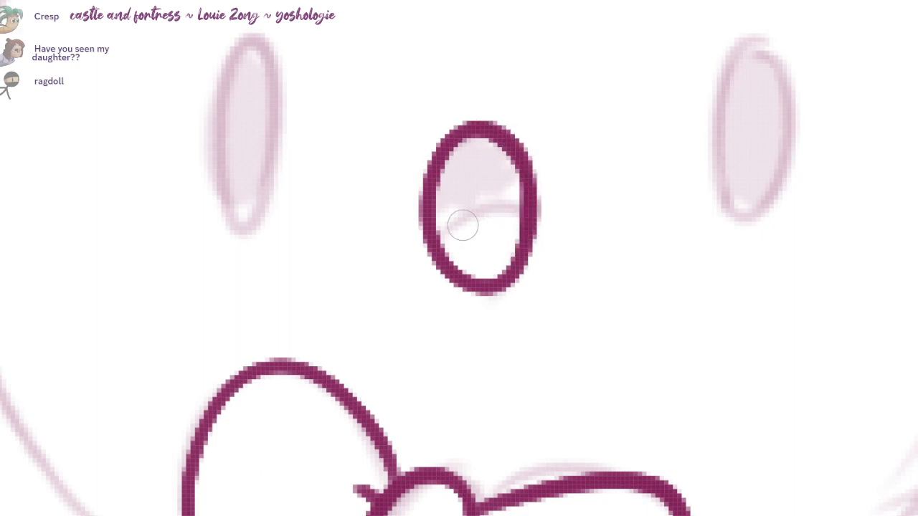
drag(434, 241, 524, 210)
- Ink both eyes as solid dark magenta upright ovals over the sketched ones
drag(535, 167, 596, 247)
mouse_move(326, 139)
mouse_down()
mouse_move(324, 159)
mouse_move(306, 145)
mouse_move(304, 223)
mouse_move(328, 193)
mouse_move(331, 240)
mouse_up()
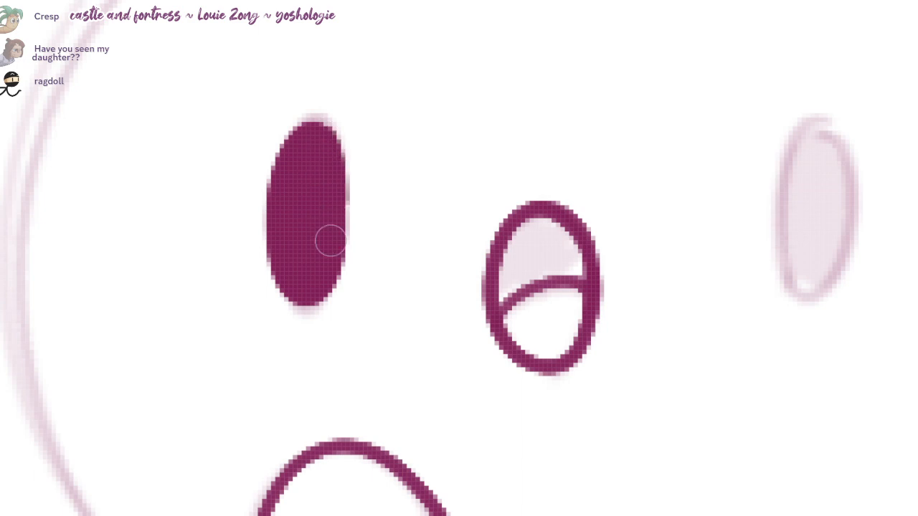
mouse_move(836, 167)
mouse_down()
mouse_move(788, 290)
mouse_move(820, 266)
mouse_up()
key(ctrl+z)
mouse_move(829, 194)
mouse_down()
mouse_move(813, 301)
mouse_move(836, 207)
mouse_move(811, 234)
mouse_up()
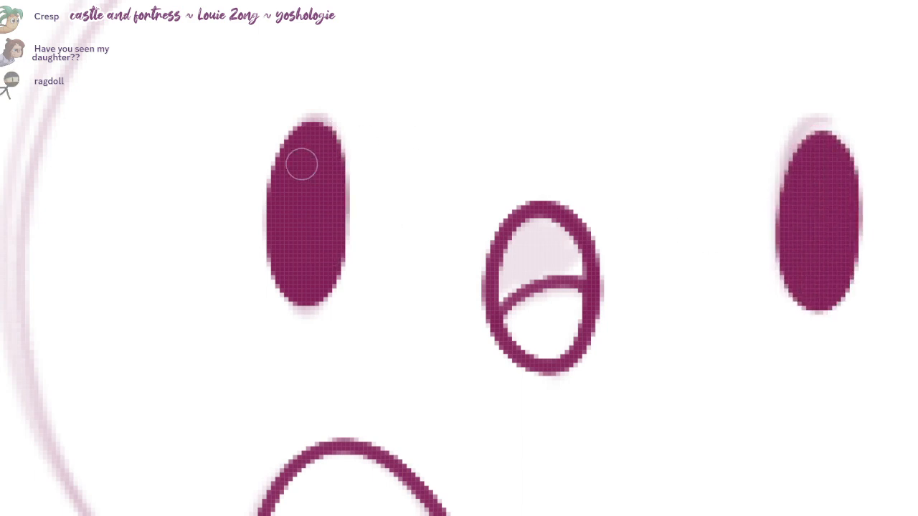
- Add an oval highlight, a small dot beneath it and a faint lower-right glint to each eye
mouse_move(302, 162)
mouse_down()
mouse_move(298, 154)
mouse_move(312, 169)
mouse_move(297, 166)
mouse_up()
key(ctrl+z)
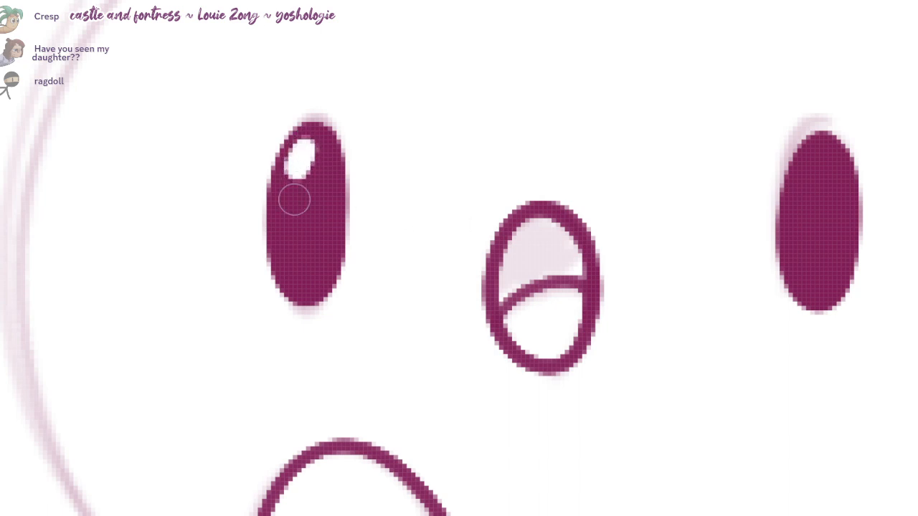
click(288, 199)
click(821, 166)
drag(821, 165, 813, 185)
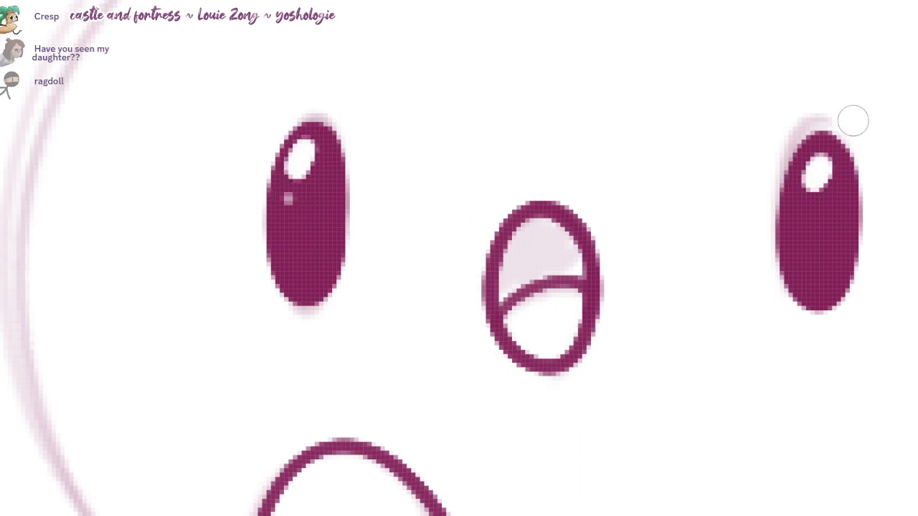
click(803, 202)
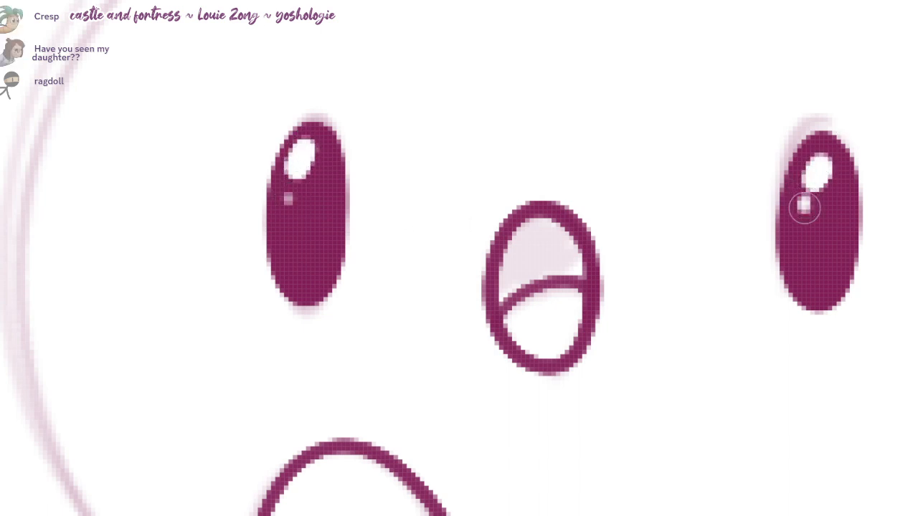
key(ctrl+z)
click(798, 206)
drag(839, 270, 834, 278)
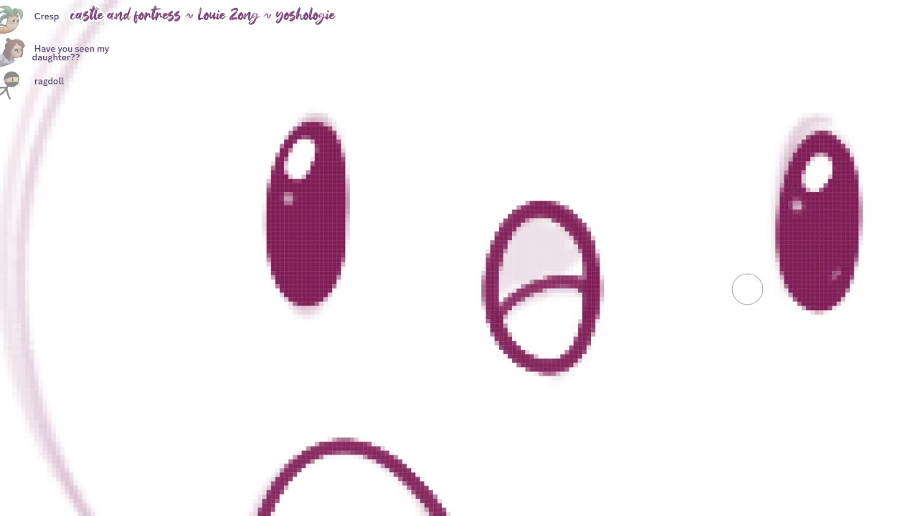
drag(327, 255, 319, 284)
- Ink the hat's ruffle as one continuous wavy line over the top of the head, with tighter folds at the right end
drag(407, 326, 392, 296)
drag(534, 351, 520, 216)
scroll(520, 215, down, 4)
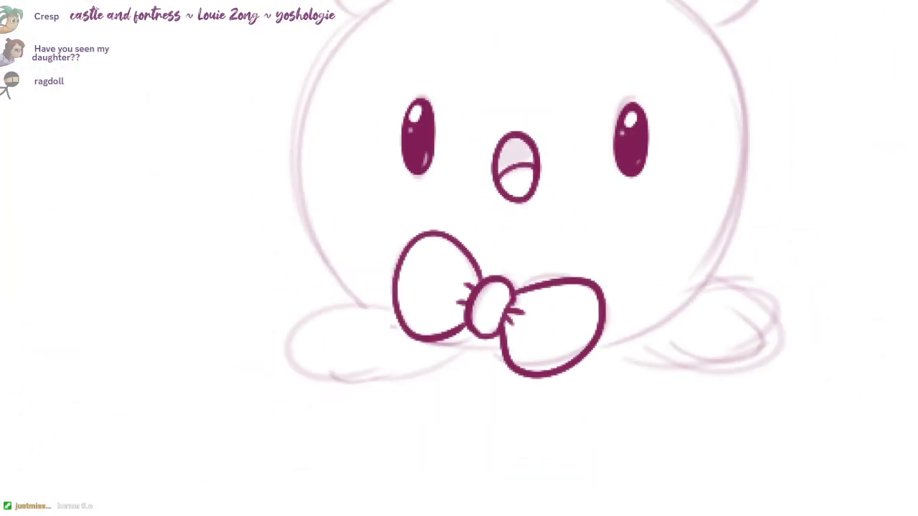
drag(633, 166, 596, 242)
scroll(594, 221, up, 1)
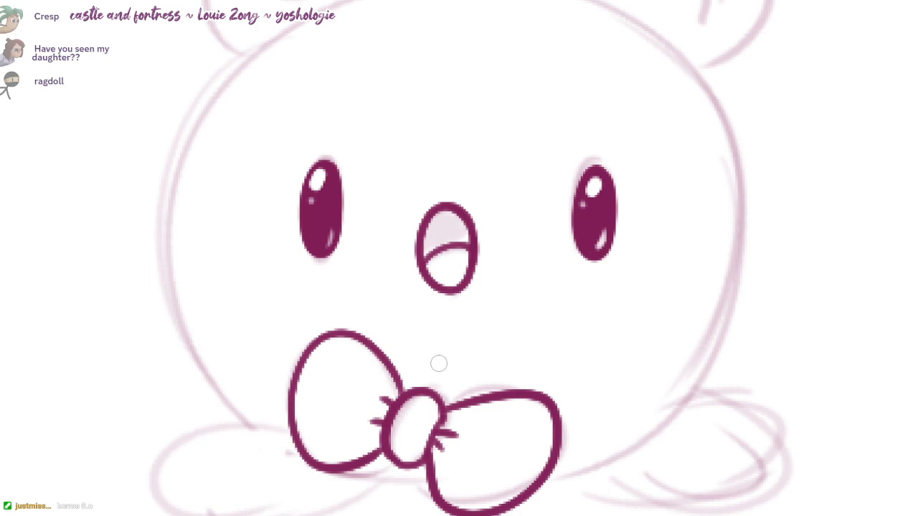
drag(442, 289, 457, 319)
drag(291, 64, 270, 128)
mouse_move(193, 117)
mouse_down()
mouse_move(322, 68)
mouse_move(664, 127)
mouse_move(681, 144)
mouse_up()
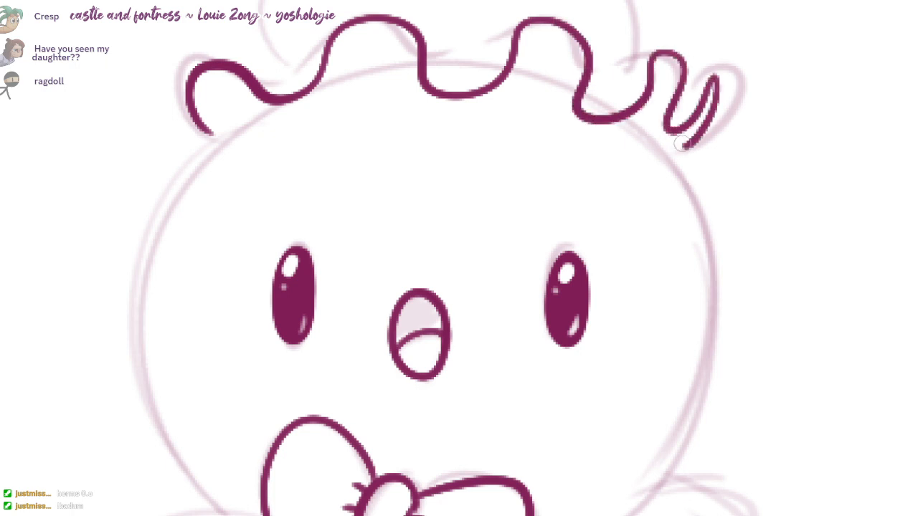
- Add the ruffle's flared left end and the lower edge lines that link its waves
drag(165, 78, 209, 154)
drag(287, 215, 305, 289)
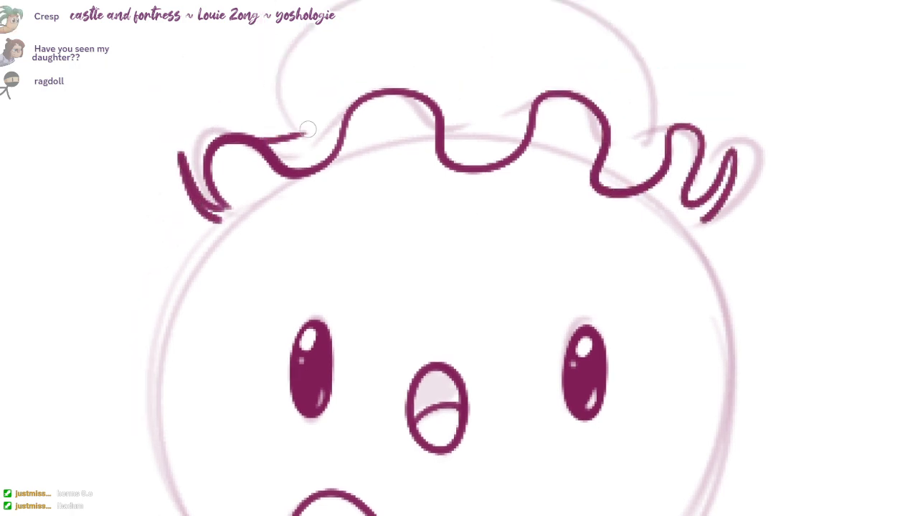
drag(330, 165, 432, 140)
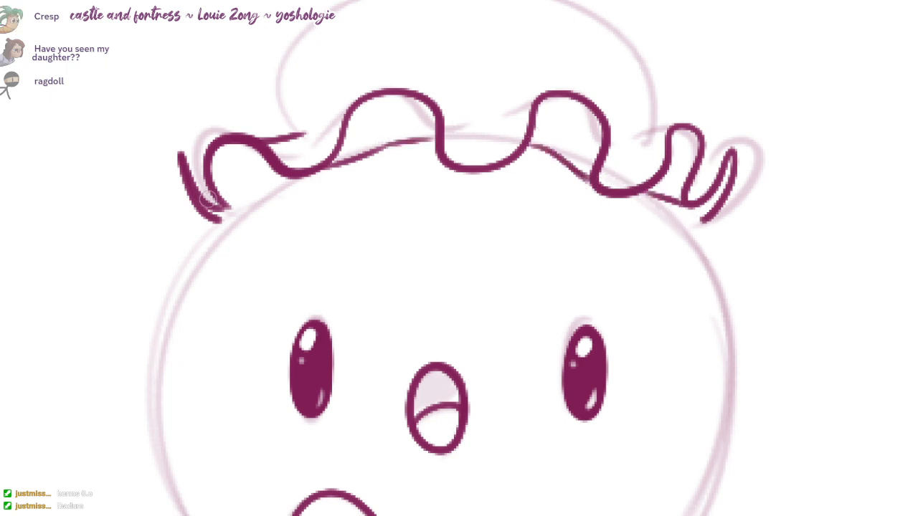
drag(202, 196, 279, 184)
drag(317, 156, 310, 187)
drag(177, 179, 202, 190)
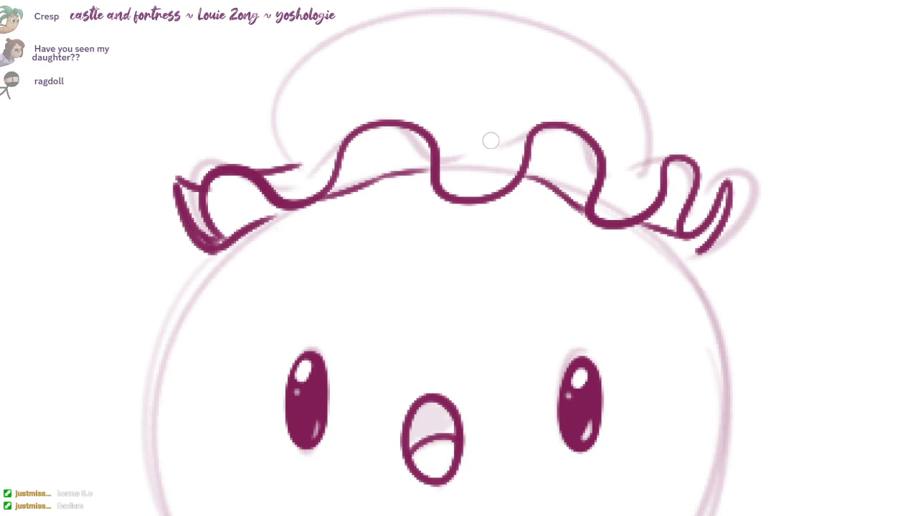
- Connect the ruffle's remaining upper folds, close its right end, and add short band lines at the crown's base
drag(542, 122, 465, 157)
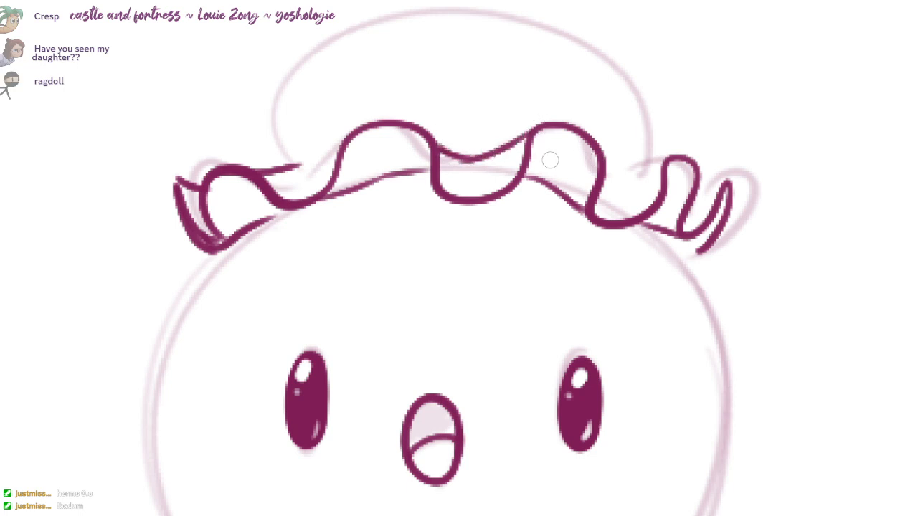
drag(646, 161, 663, 155)
drag(693, 246, 654, 236)
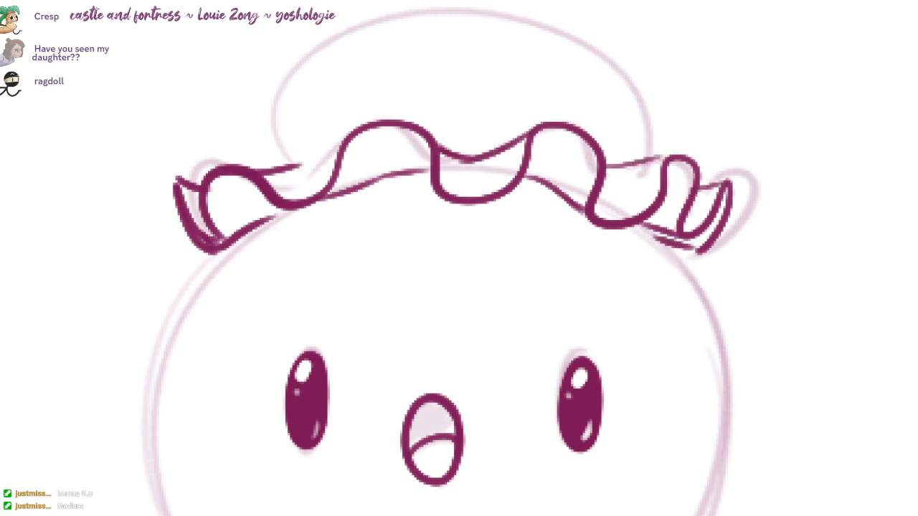
drag(287, 158, 259, 237)
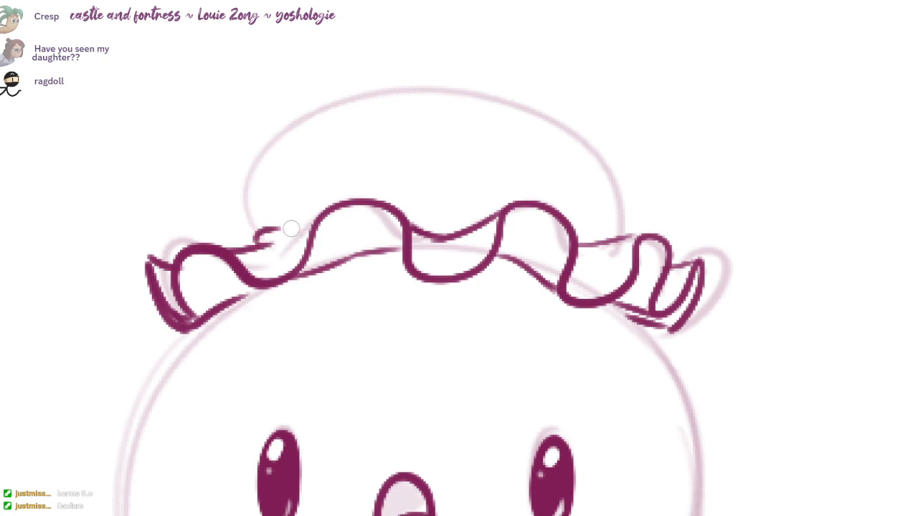
drag(406, 217, 455, 217)
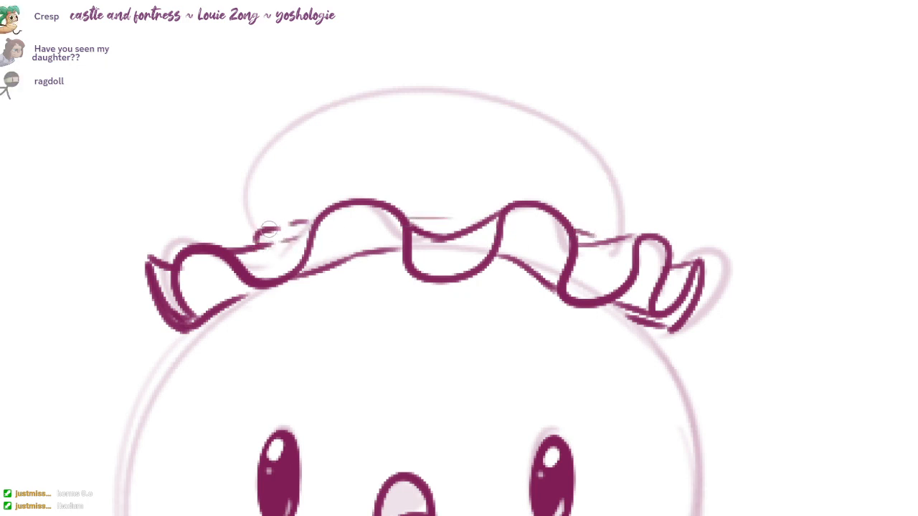
mouse_move(268, 229)
mouse_down()
mouse_move(289, 90)
mouse_move(634, 228)
mouse_up()
key(ctrl+z)
mouse_move(247, 231)
mouse_down()
mouse_move(421, 65)
mouse_move(637, 230)
mouse_up()
key(ctrl+z)
mouse_move(271, 233)
mouse_down()
mouse_move(602, 121)
mouse_move(631, 223)
mouse_up()
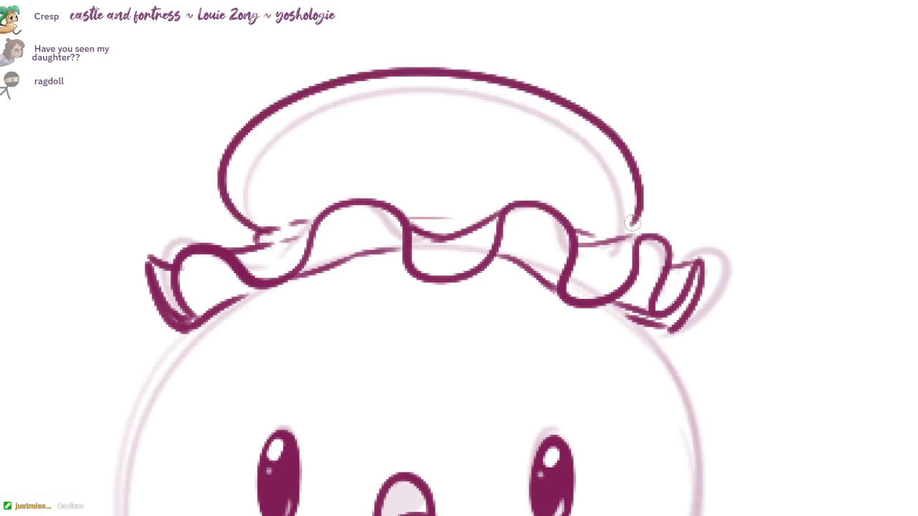
key(ctrl+z)
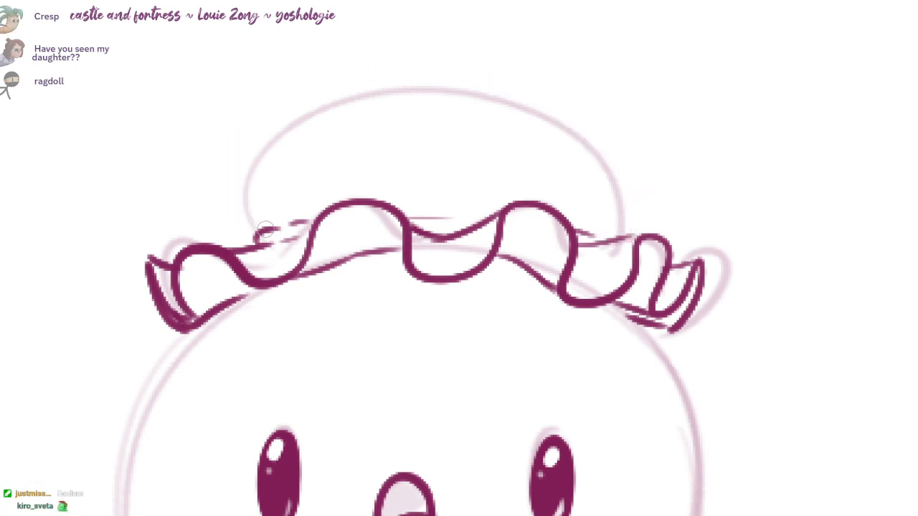
- Ink the hat's crown larger than the sketch with two wide arcs rising from the ruffle's left and right sides
mouse_move(268, 230)
mouse_down()
mouse_move(191, 235)
mouse_move(651, 228)
mouse_move(640, 240)
mouse_move(204, 203)
mouse_move(634, 234)
mouse_move(653, 98)
mouse_move(212, 215)
mouse_move(566, 81)
mouse_up()
key(ctrl+z)
key(ctrl+z)
key(ctrl+z)
mouse_move(589, 229)
mouse_down()
mouse_move(476, 28)
mouse_move(358, 33)
mouse_up()
key(ctrl+z)
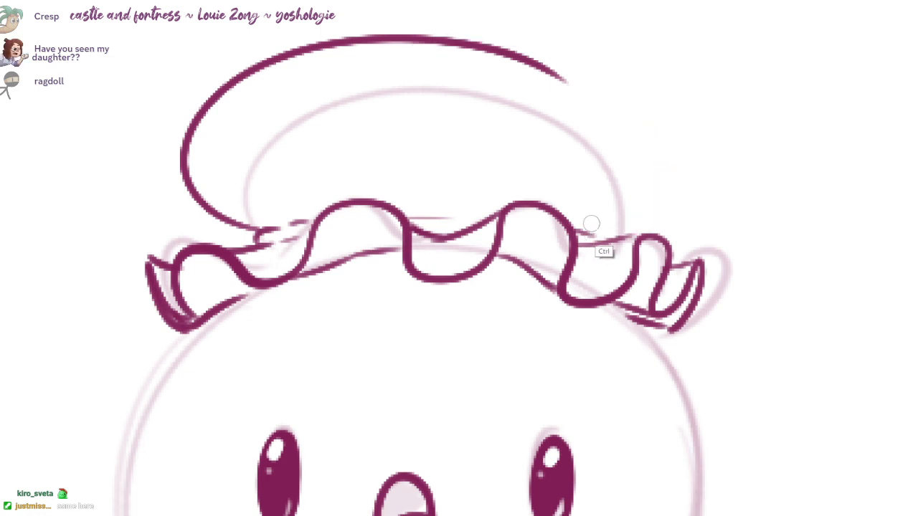
mouse_move(577, 233)
mouse_down()
mouse_move(672, 184)
mouse_move(376, 54)
mouse_up()
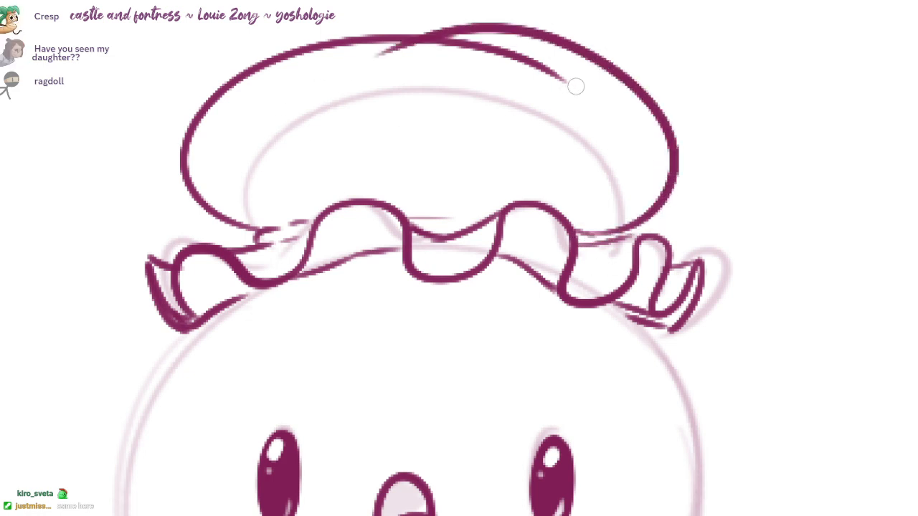
- Close the top of the hat's crown with a smooth arc and erase the rough sketch arc inside it
drag(550, 66, 531, 54)
key(ctrl+z)
drag(305, 48, 522, 30)
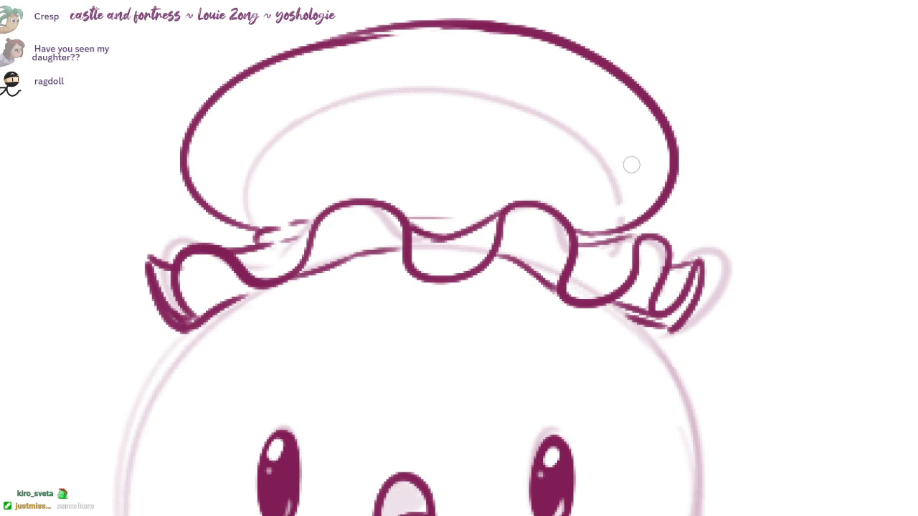
mouse_move(630, 165)
mouse_down()
mouse_move(395, 115)
mouse_move(245, 182)
mouse_move(287, 223)
mouse_up()
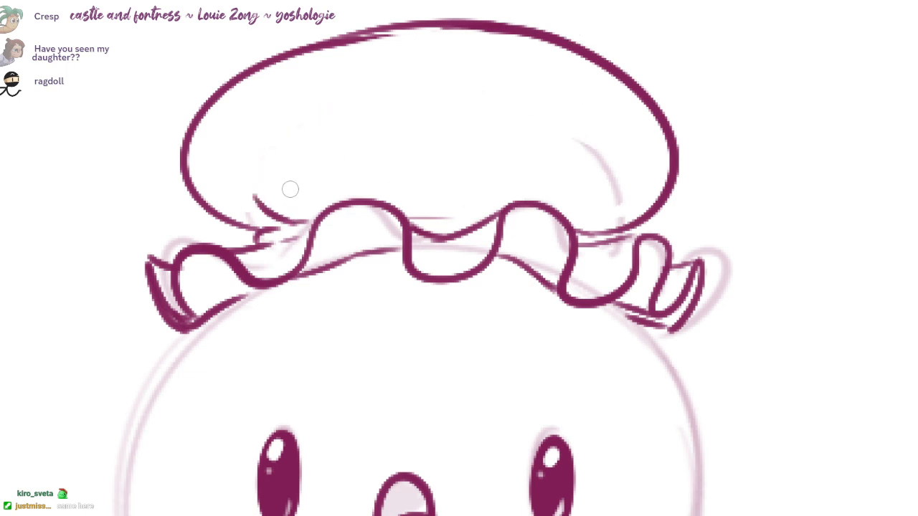
- Add short gather creases along the crown's base above the ruffle and clean up the stray line end at its top
drag(289, 190, 305, 219)
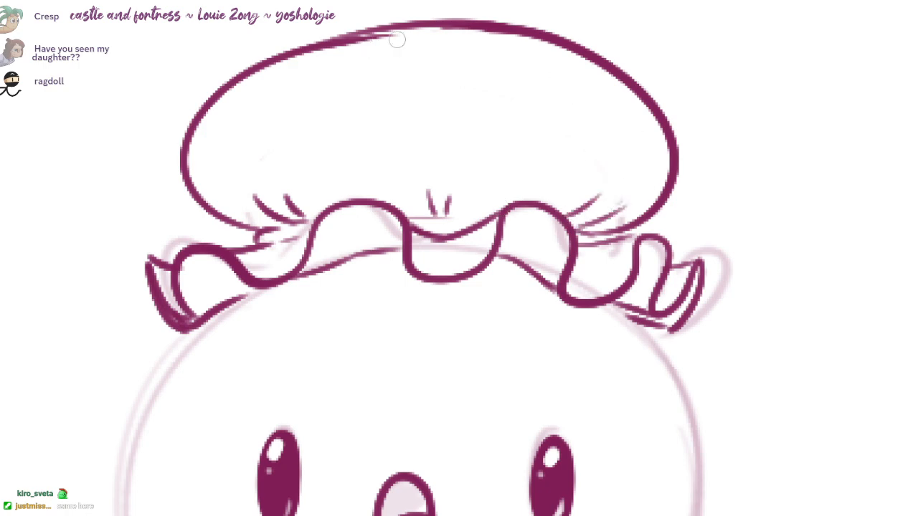
drag(397, 39, 316, 53)
mouse_move(427, 144)
mouse_down()
mouse_move(444, 230)
mouse_move(551, 241)
mouse_move(500, 279)
mouse_move(515, 249)
mouse_move(476, 242)
mouse_up()
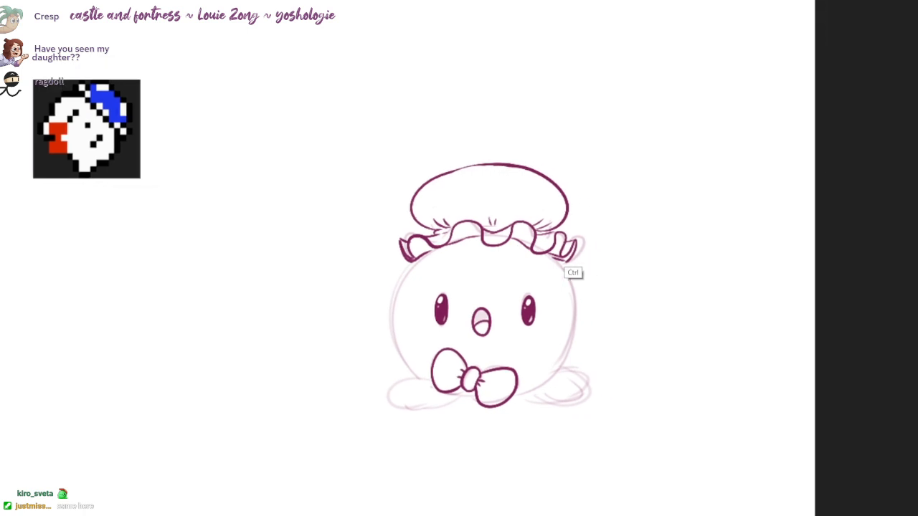
- Ink the round body's left and right sides as smooth curves from the ruffle's underside to the feet
drag(565, 267, 630, 240)
drag(377, 373, 394, 219)
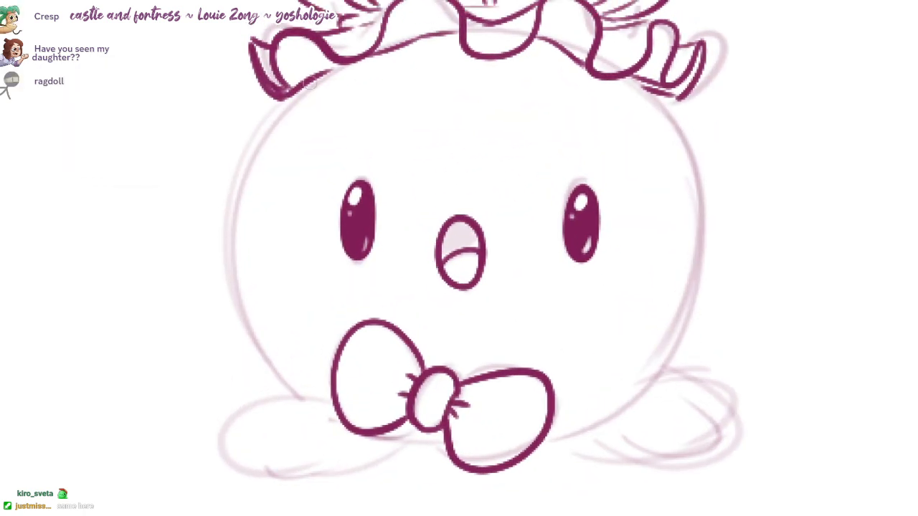
mouse_move(330, 63)
mouse_down()
mouse_move(251, 305)
mouse_move(312, 401)
mouse_up()
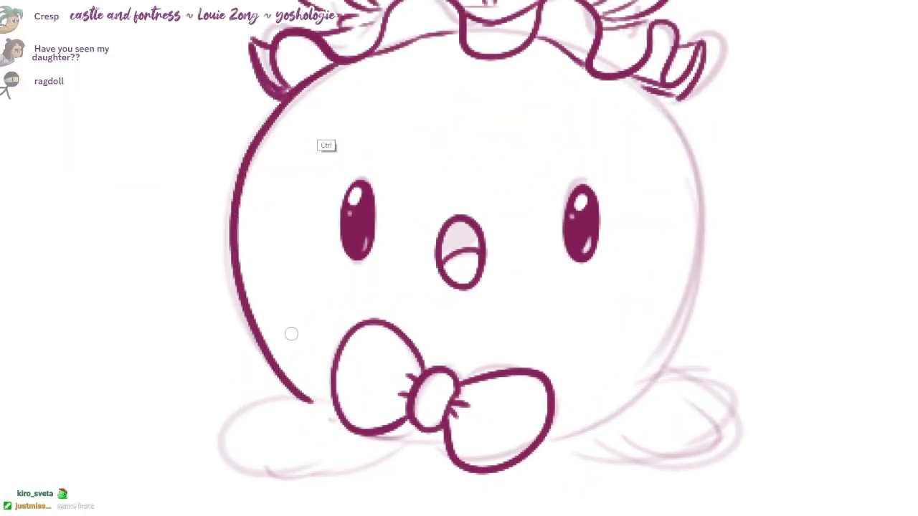
key(ctrl+z)
mouse_move(331, 63)
mouse_down()
mouse_move(305, 401)
mouse_move(315, 414)
mouse_up()
key(ctrl+z)
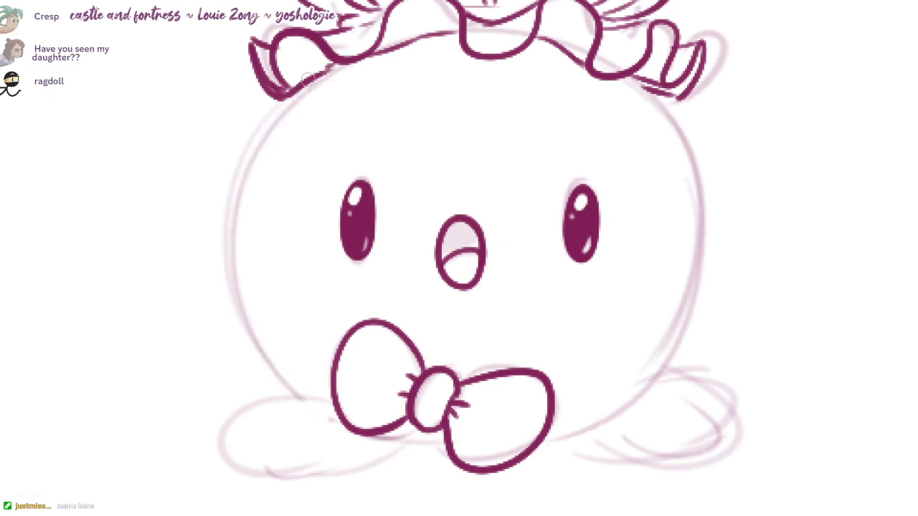
drag(326, 66, 301, 403)
mouse_move(645, 90)
mouse_down()
mouse_move(644, 405)
mouse_move(624, 414)
mouse_move(697, 205)
mouse_move(629, 406)
mouse_up()
key(ctrl+z)
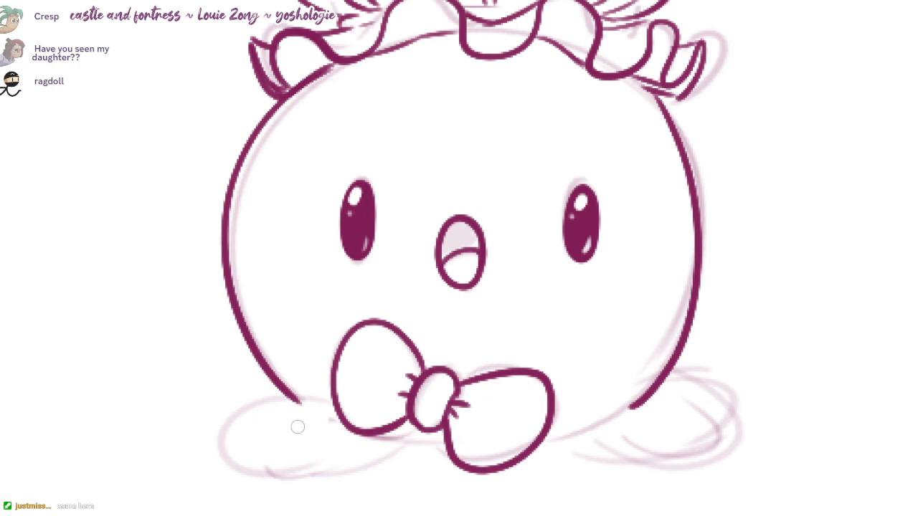
- Ink the left foot as a rounded lobe whose lower edge runs in under the bow
mouse_move(298, 405)
mouse_down()
mouse_move(358, 465)
mouse_move(373, 456)
mouse_up()
scroll(358, 454, up, 3)
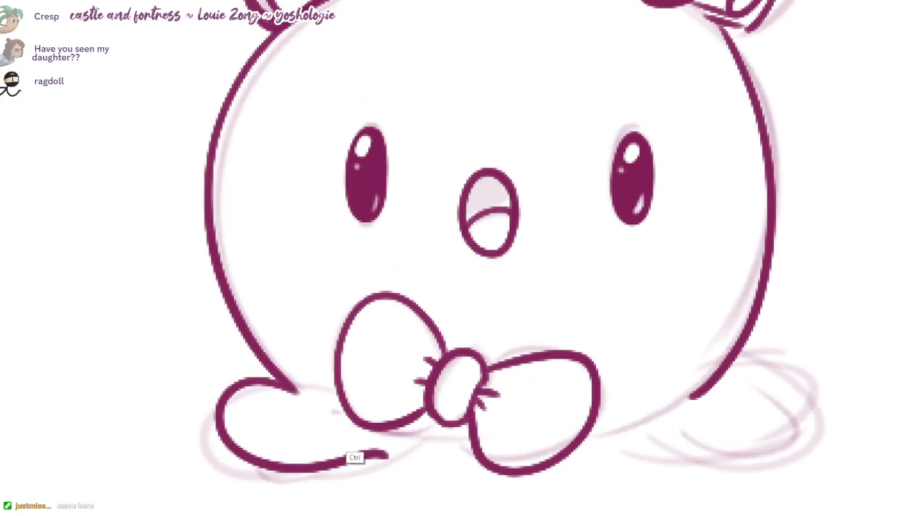
key(ctrl+z)
mouse_move(292, 378)
mouse_down()
mouse_move(252, 481)
mouse_move(438, 440)
mouse_up()
drag(308, 439, 280, 426)
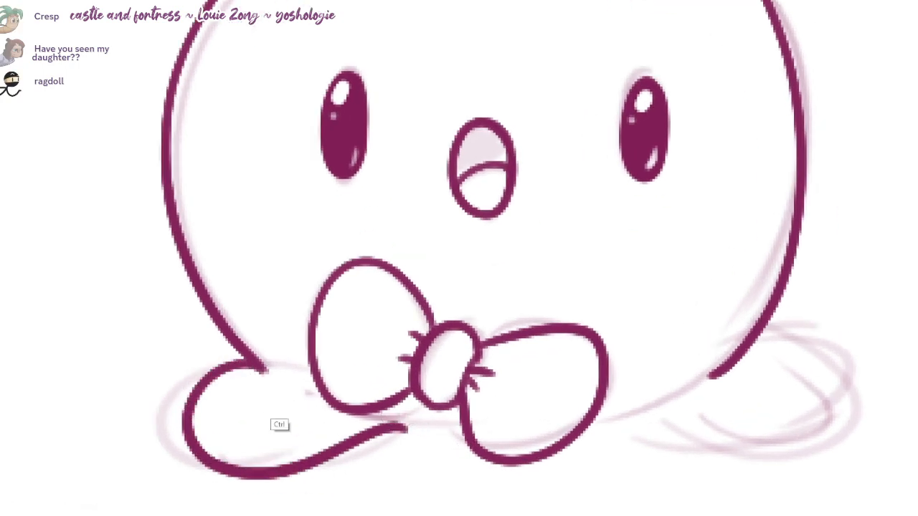
key(ctrl+z)
mouse_move(264, 370)
mouse_down()
mouse_move(173, 432)
mouse_move(438, 440)
mouse_move(406, 459)
mouse_up()
key(ctrl+z)
drag(370, 432, 432, 433)
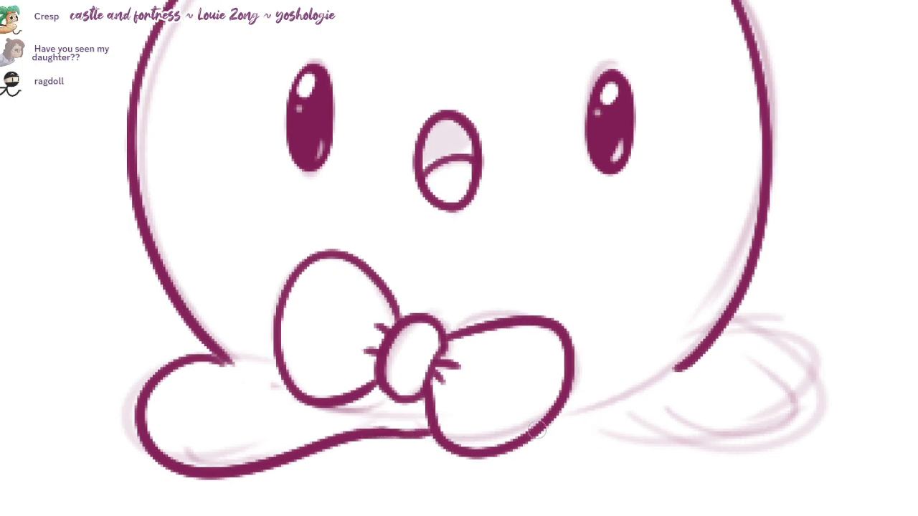
- Ink a matching right foot running in to the bow, with a short crease where the body meets it
mouse_move(677, 369)
mouse_down()
mouse_move(647, 452)
mouse_move(552, 439)
mouse_move(791, 412)
mouse_move(568, 438)
mouse_up()
key(ctrl+z)
key(ctrl+z)
mouse_move(678, 369)
mouse_down()
mouse_move(777, 380)
mouse_move(543, 444)
mouse_up()
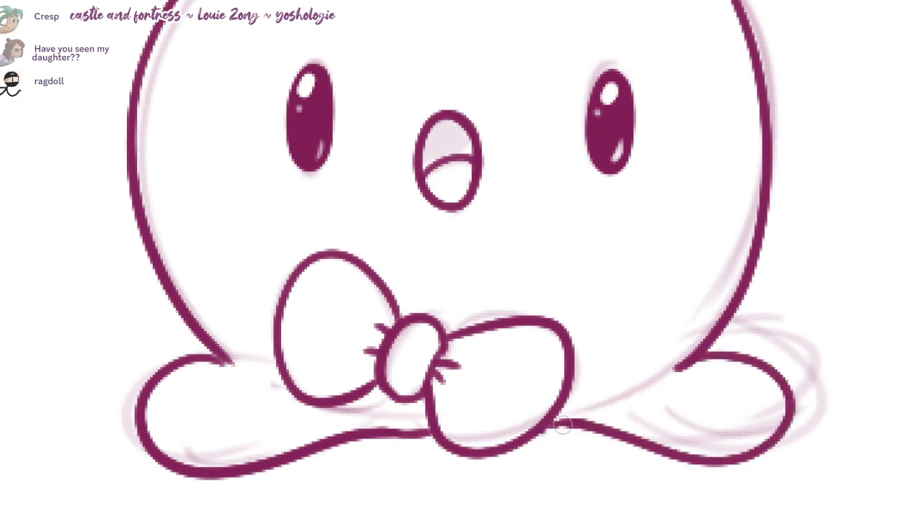
drag(706, 345, 676, 362)
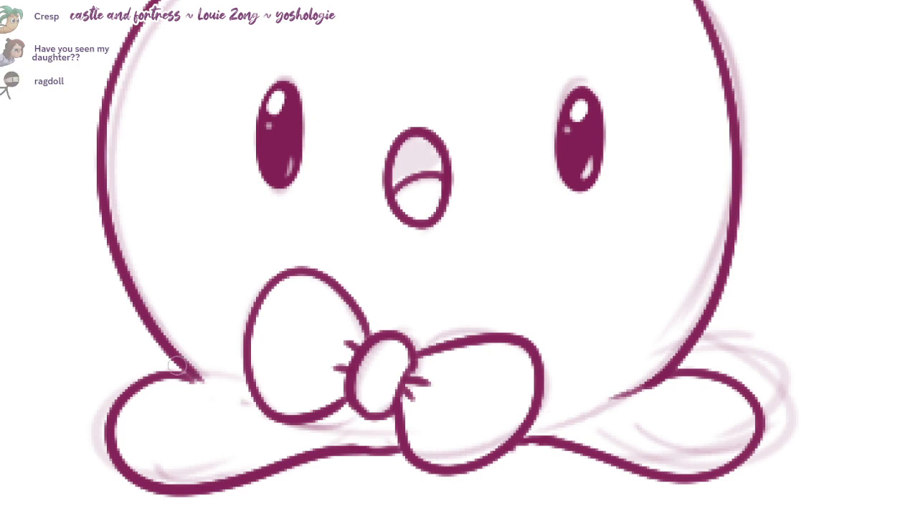
mouse_move(177, 366)
mouse_down()
mouse_move(250, 397)
mouse_move(233, 392)
mouse_up()
key(ctrl+z)
- Enlarge the brush and fill the hat's crown and ruffle with a flat light purple tone
scroll(409, 430, down, 4)
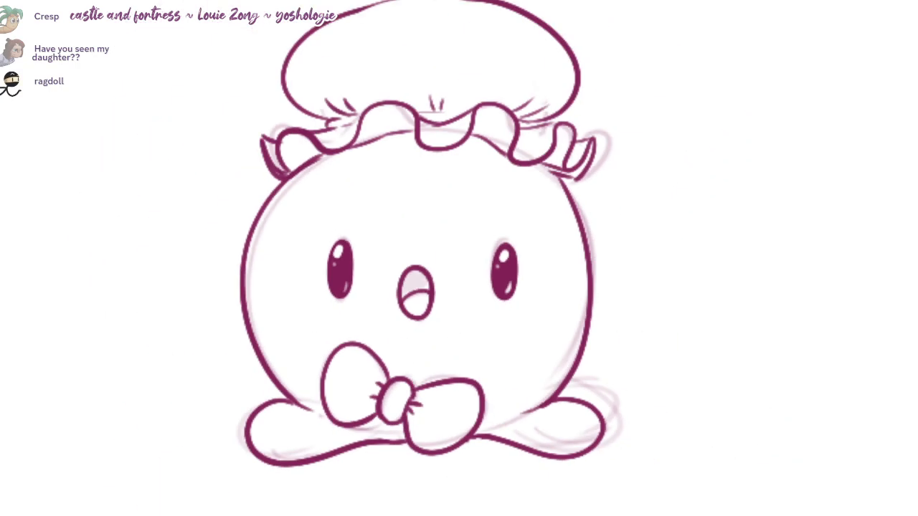
scroll(430, 373, up, 1)
drag(445, 340, 429, 387)
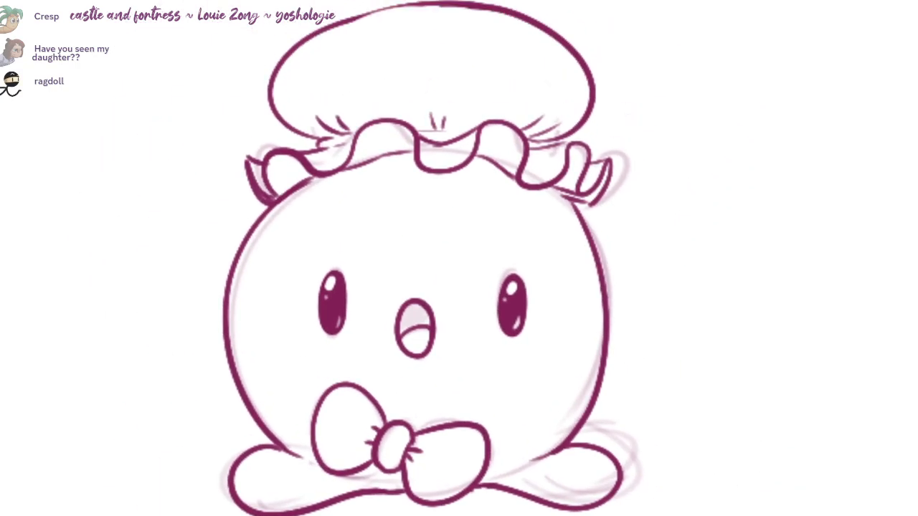
key(bracketright)
key(bracketright)
key(bracketright)
key(bracketright)
key(bracketright)
key(bracketright)
key(bracketright)
key(bracketright)
mouse_move(351, 53)
mouse_down()
mouse_move(352, 84)
mouse_move(363, 95)
mouse_up()
key(ctrl+z)
mouse_move(437, 57)
mouse_down()
mouse_move(338, 72)
mouse_move(287, 101)
mouse_up()
key(ctrl+z)
mouse_move(402, 101)
mouse_down()
mouse_move(319, 102)
mouse_move(305, 57)
mouse_move(365, 44)
mouse_move(359, 38)
mouse_move(441, 57)
mouse_move(451, 107)
mouse_move(430, 43)
mouse_move(459, 34)
mouse_move(531, 57)
mouse_move(560, 78)
mouse_move(523, 97)
mouse_move(567, 96)
mouse_move(426, 136)
mouse_move(341, 141)
mouse_move(351, 175)
mouse_move(266, 180)
mouse_move(390, 138)
mouse_move(420, 160)
mouse_move(523, 154)
mouse_move(541, 158)
mouse_move(552, 176)
mouse_move(598, 180)
mouse_move(584, 183)
mouse_up()
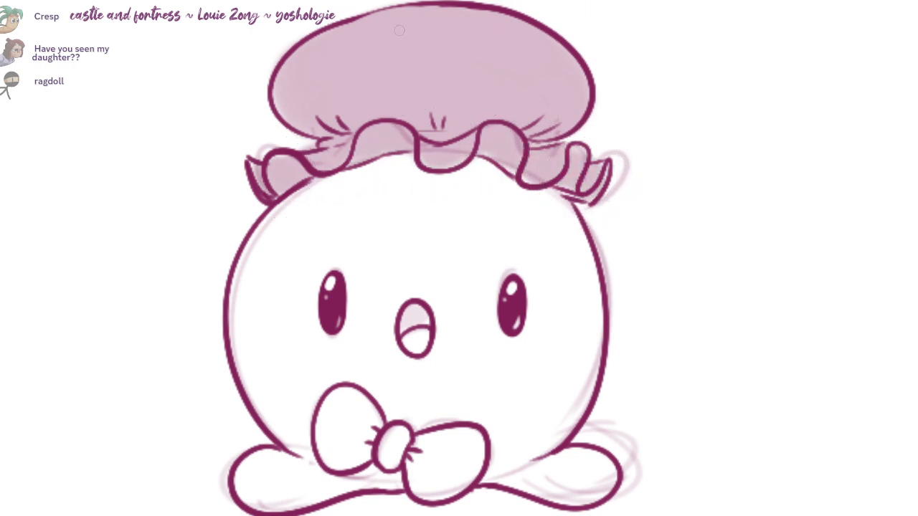
- Add five white oval spots across the hat's crown, cutting off the outer ones at the crown's right edge
mouse_move(411, 22)
mouse_down()
mouse_move(415, 52)
mouse_move(403, 30)
mouse_up()
key(ctrl+z)
drag(324, 100, 330, 109)
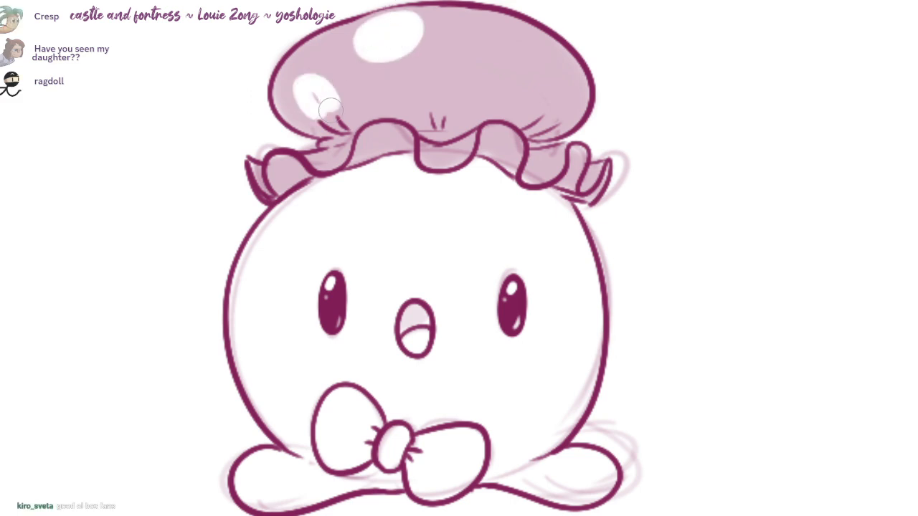
mouse_move(427, 108)
mouse_down()
mouse_move(469, 80)
mouse_move(457, 86)
mouse_up()
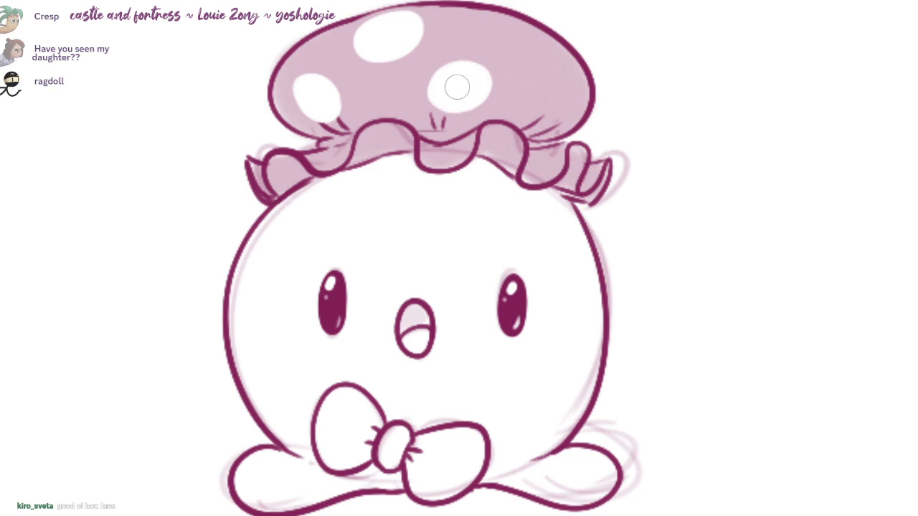
drag(529, 27, 563, 54)
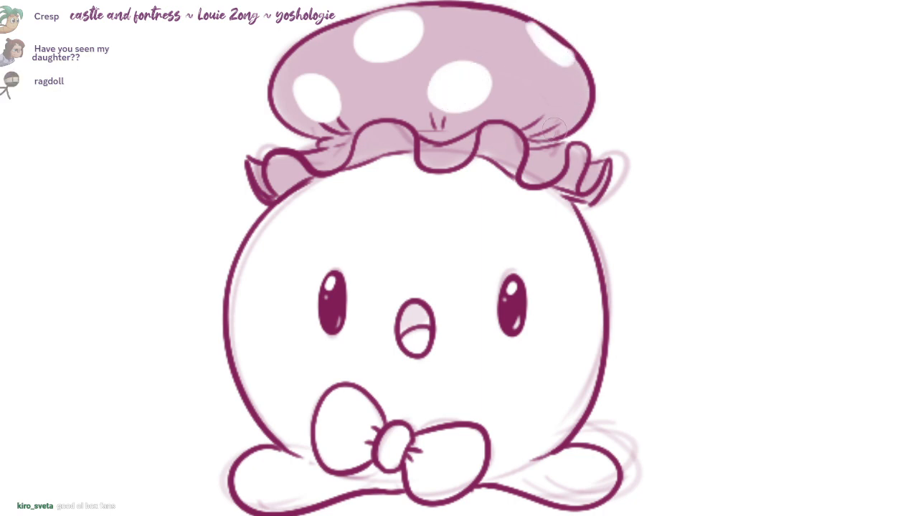
drag(554, 130, 564, 125)
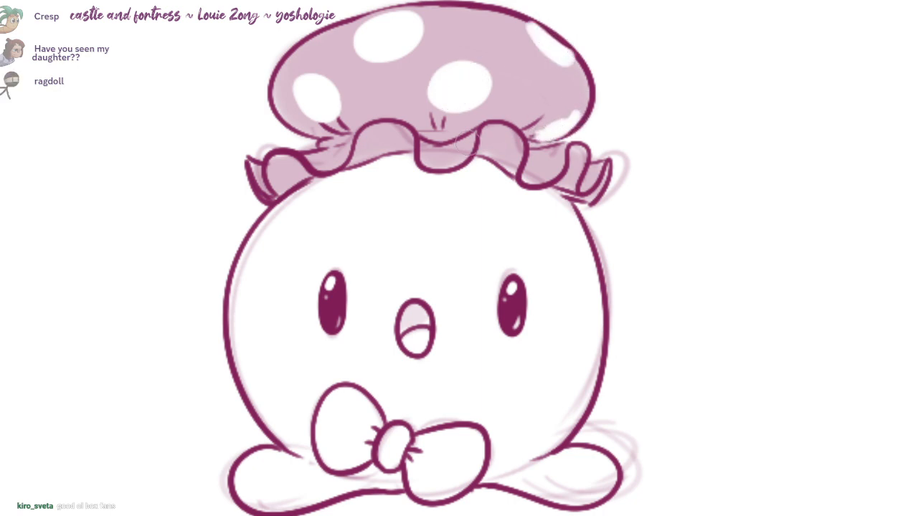
- Add smaller white spots along the folds of the hat's ruffle
drag(465, 137, 461, 152)
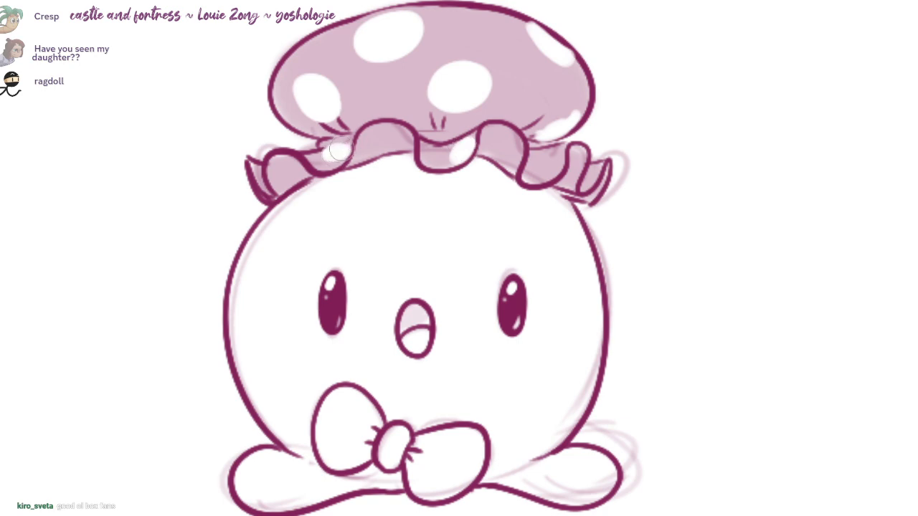
mouse_move(380, 151)
mouse_down()
mouse_move(412, 147)
mouse_move(395, 150)
mouse_up()
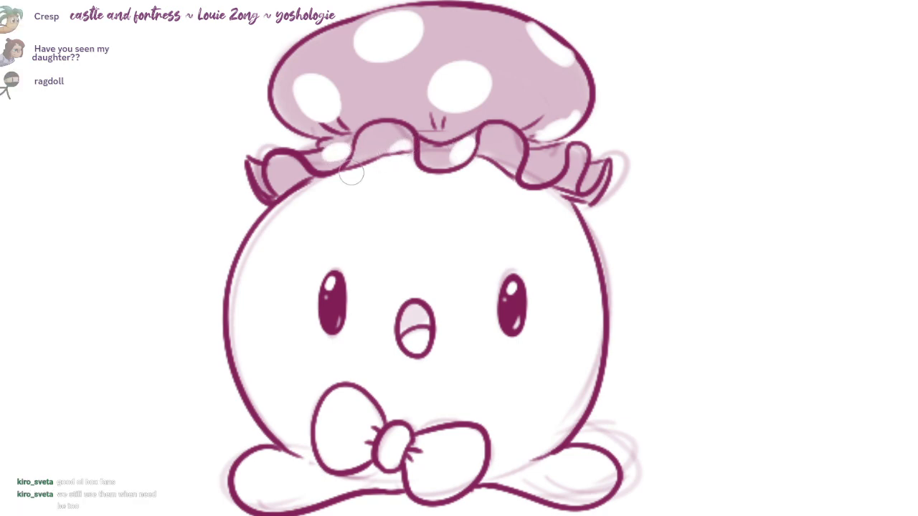
drag(277, 187, 273, 170)
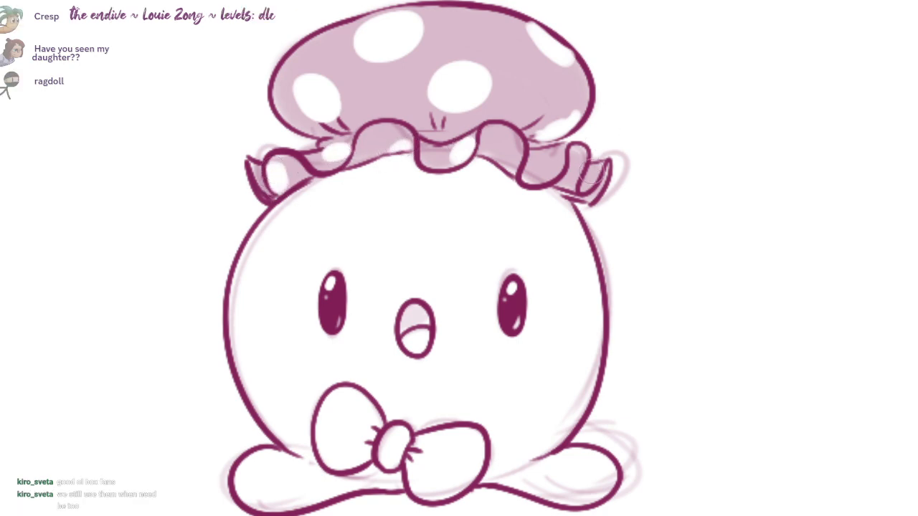
- Darken the inside of the mouth and fill the bow with the hat's light purple tone
mouse_move(400, 330)
mouse_down()
mouse_move(427, 317)
mouse_move(414, 310)
mouse_move(426, 319)
mouse_up()
key(ctrl+z)
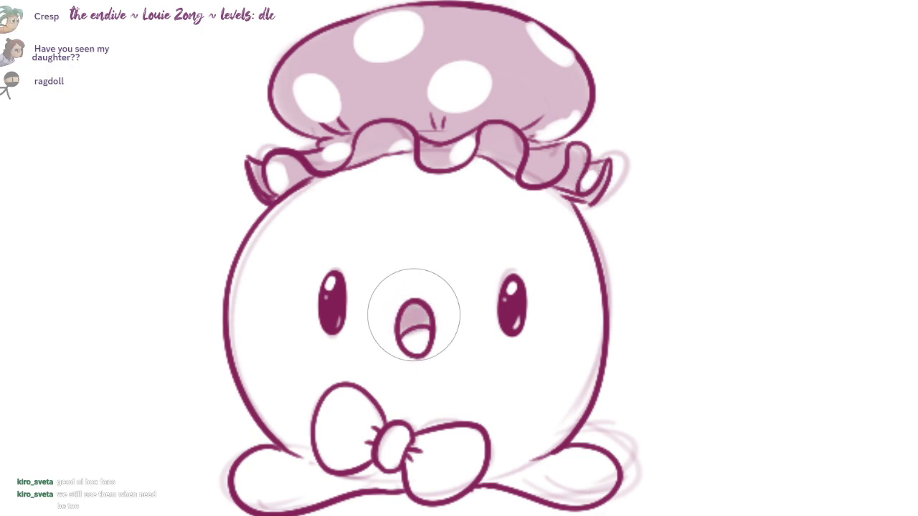
mouse_move(344, 429)
mouse_down()
mouse_move(377, 342)
mouse_move(379, 364)
mouse_move(384, 314)
mouse_move(409, 345)
mouse_move(393, 353)
mouse_move(430, 368)
mouse_move(373, 365)
mouse_move(365, 308)
mouse_move(435, 365)
mouse_move(454, 399)
mouse_move(483, 399)
mouse_move(476, 362)
mouse_move(491, 381)
mouse_move(499, 369)
mouse_move(482, 394)
mouse_up()
drag(574, 318, 504, 303)
scroll(503, 303, down, 2)
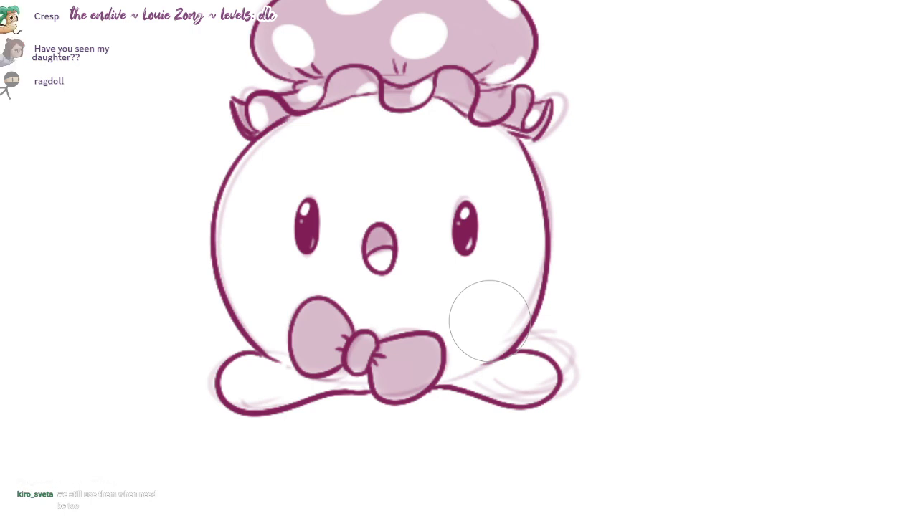
- Shade the body's lower left and lower right edges with a pale tone and darken the bow's lower parts
drag(676, 198, 678, 214)
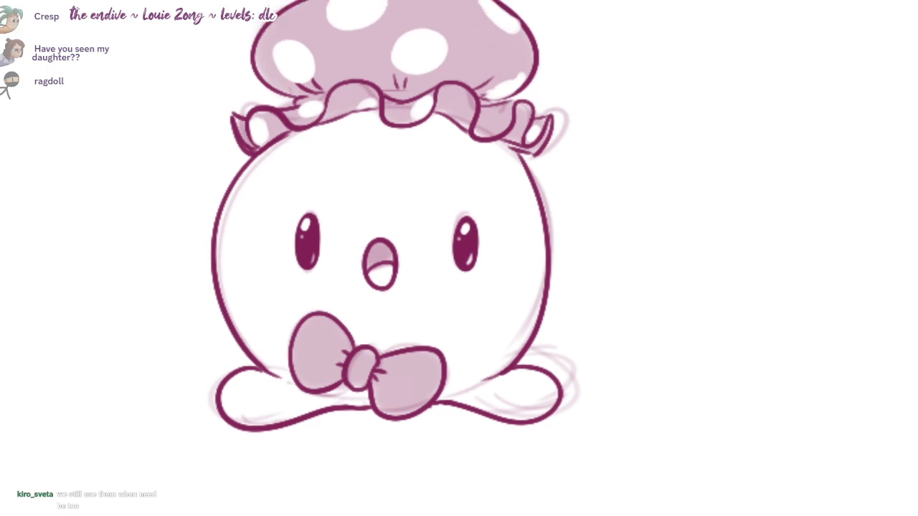
drag(242, 332, 308, 362)
key(ctrl+z)
drag(240, 328, 281, 361)
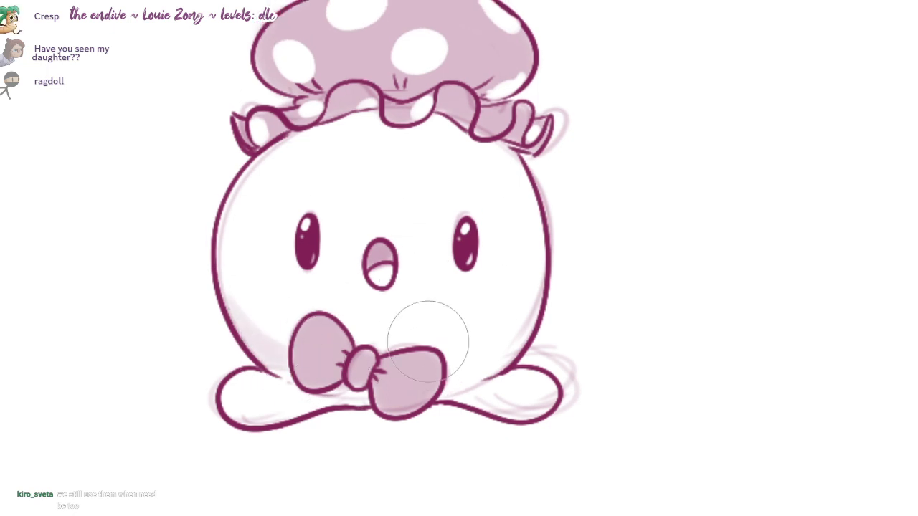
drag(542, 270, 464, 377)
key(ctrl+z)
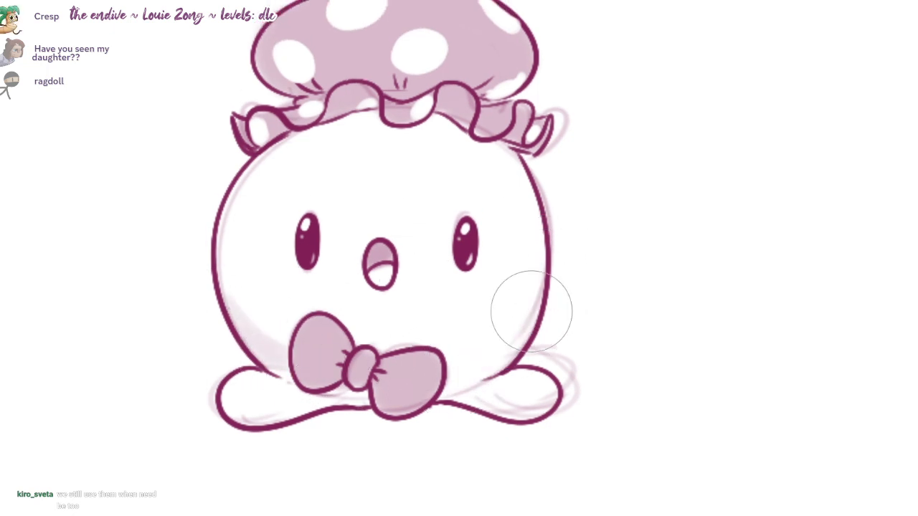
drag(532, 312, 418, 395)
drag(321, 380, 340, 378)
drag(387, 395, 406, 394)
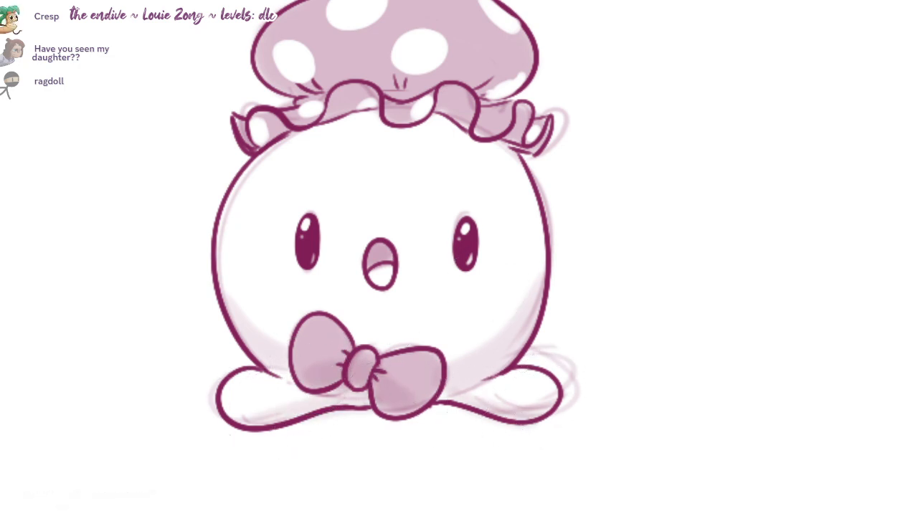
- Shade the crown's base and the ruffle's folds, and add a soft shadow on the forehead beneath the hat
drag(333, 227, 388, 283)
drag(350, 134, 586, 96)
key(ctrl+z)
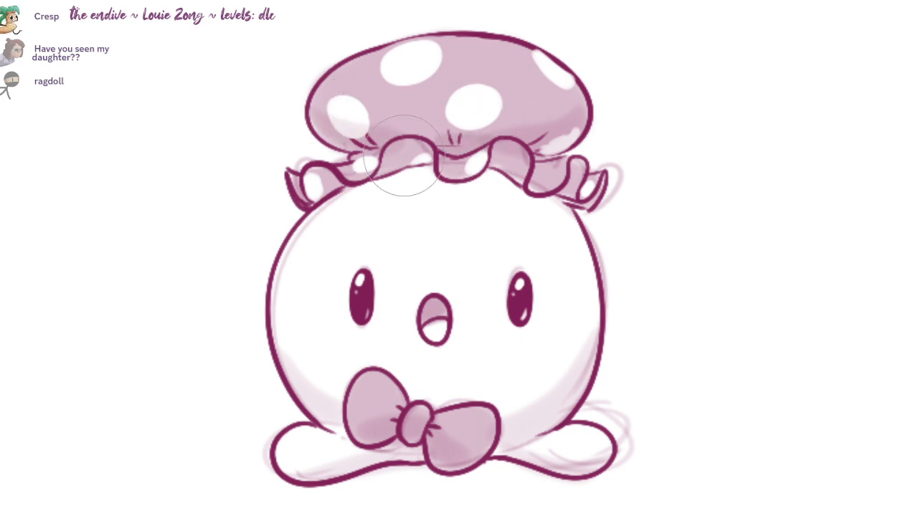
mouse_move(403, 155)
mouse_down()
mouse_move(423, 188)
mouse_move(351, 197)
mouse_move(554, 200)
mouse_up()
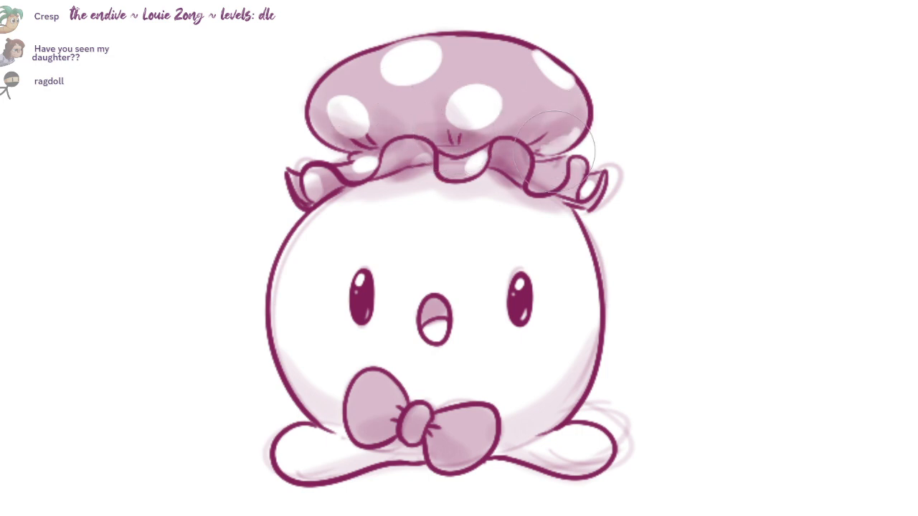
drag(554, 151, 545, 88)
- Erase a thin strip of reflected light from the shading along the body's lower right edge
mouse_move(558, 344)
mouse_down()
mouse_move(541, 361)
mouse_move(494, 370)
mouse_up()
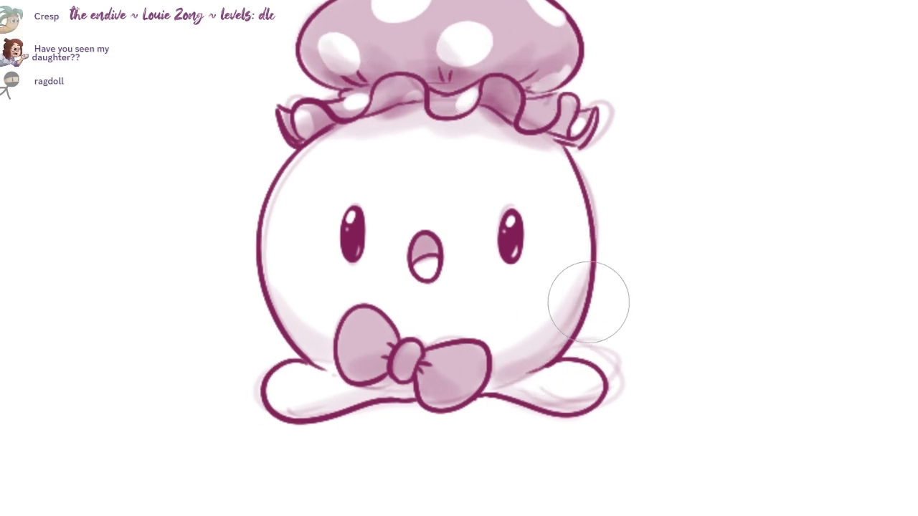
key(e)
mouse_move(585, 300)
mouse_down()
mouse_move(551, 351)
mouse_move(562, 339)
mouse_up()
key(ctrl+z)
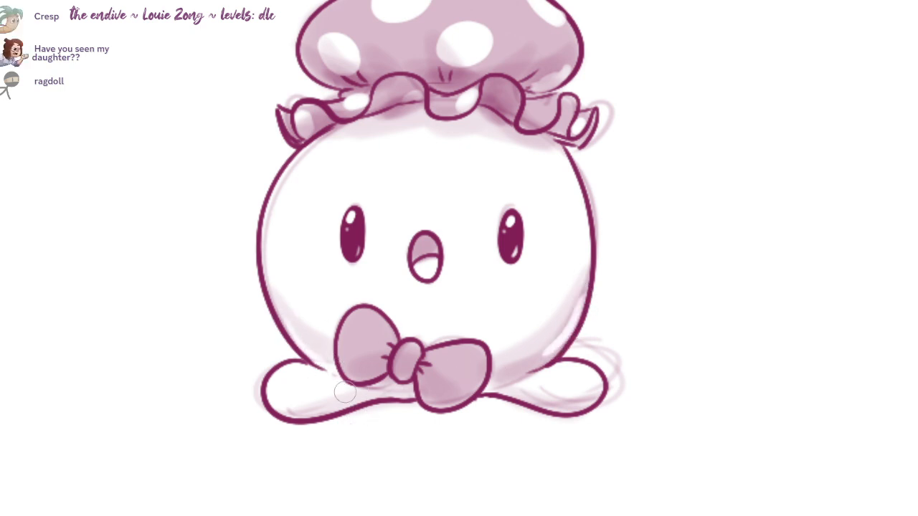
- Shade the lower parts of both feet with the pale tone
drag(296, 414, 410, 391)
key(ctrl+z)
key(b)
drag(305, 403, 423, 398)
drag(525, 386, 579, 401)
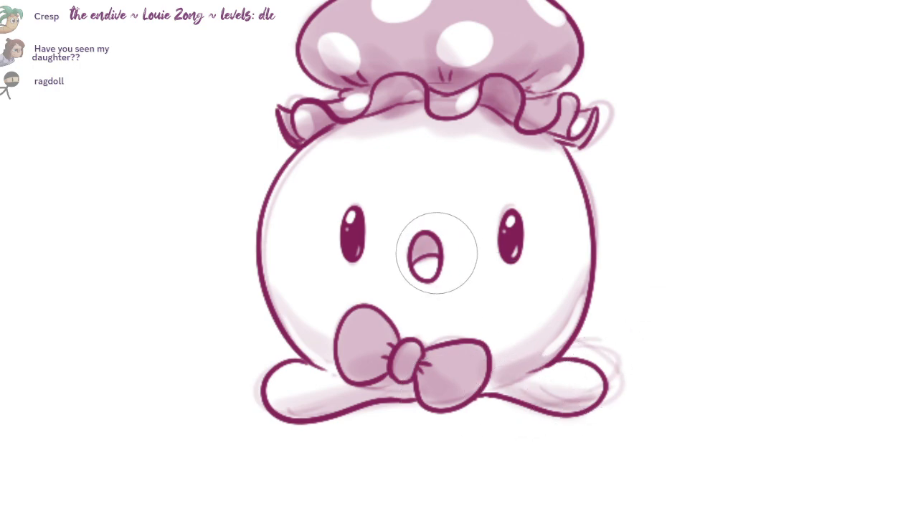
scroll(459, 249, down, 5)
mouse_move(391, 311)
mouse_down()
mouse_move(504, 440)
mouse_move(577, 432)
mouse_up()
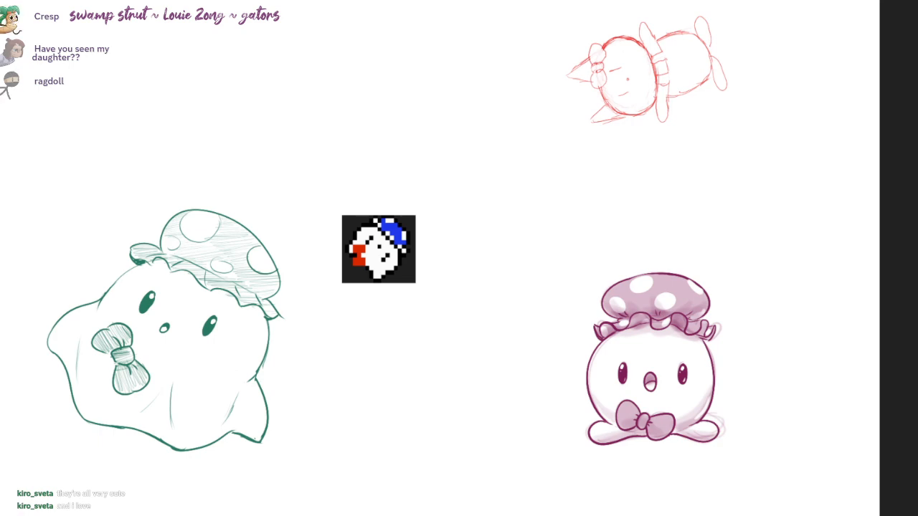
- Bring the Discord window showing the Hello Kitty image over the canvas for reference and move it away again
drag(233, 513, 728, 3)
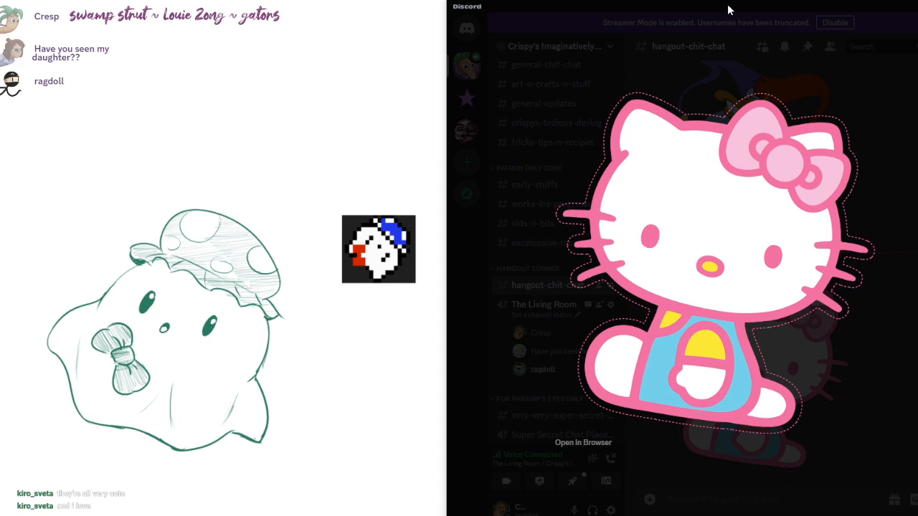
drag(729, 9, 695, 10)
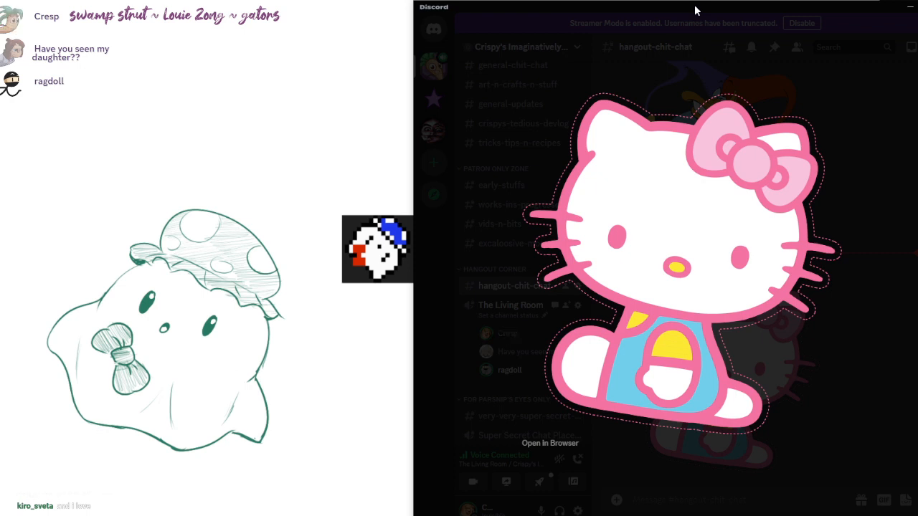
drag(695, 10, 588, 0)
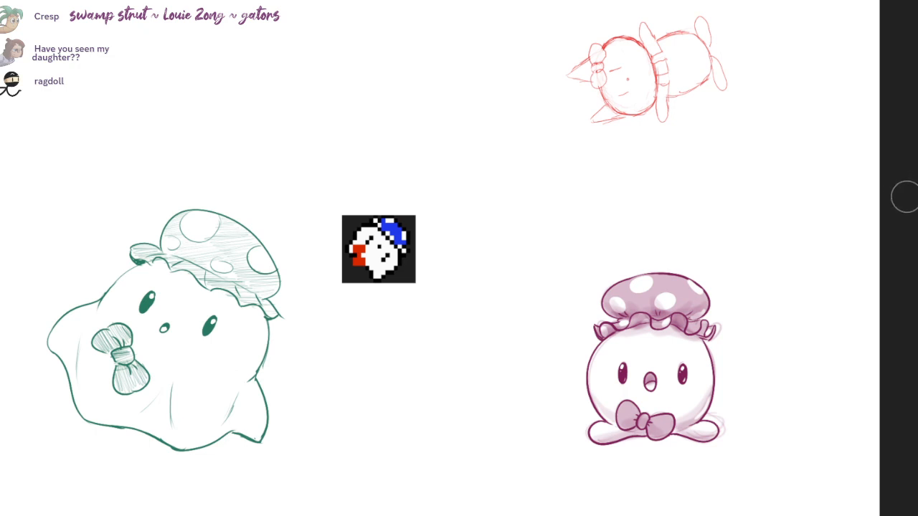
mouse_move(816, 192)
mouse_down()
mouse_move(909, 194)
mouse_move(871, 207)
mouse_move(909, 195)
mouse_move(899, 194)
mouse_up()
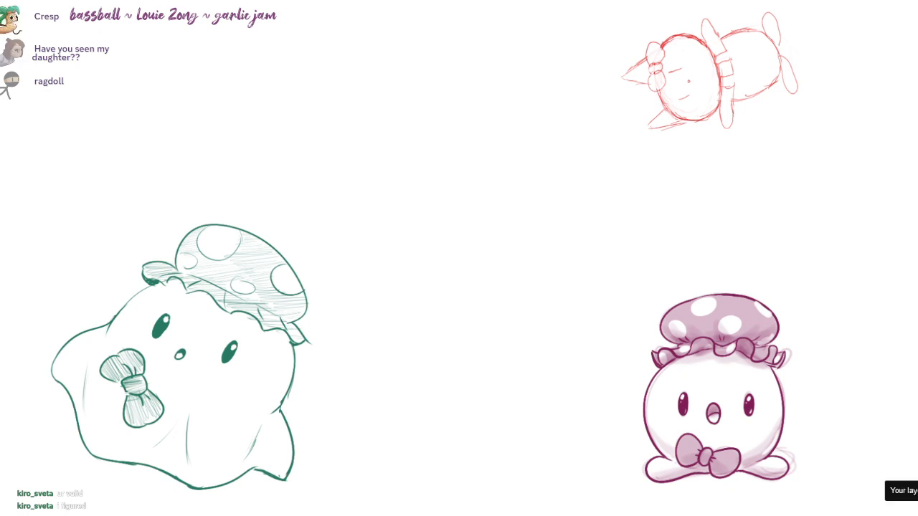
- Hide the layers holding the purple, green and red character drawings to clear the canvas
click(917, 491)
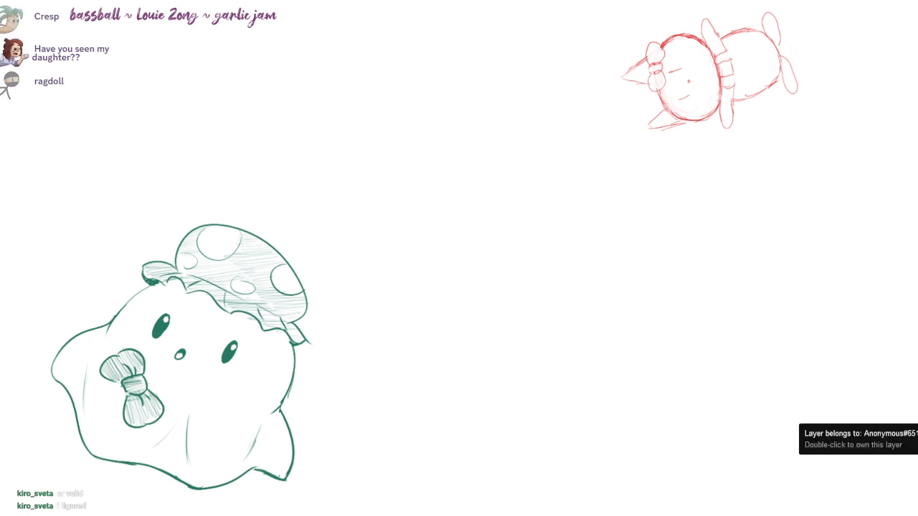
click(917, 439)
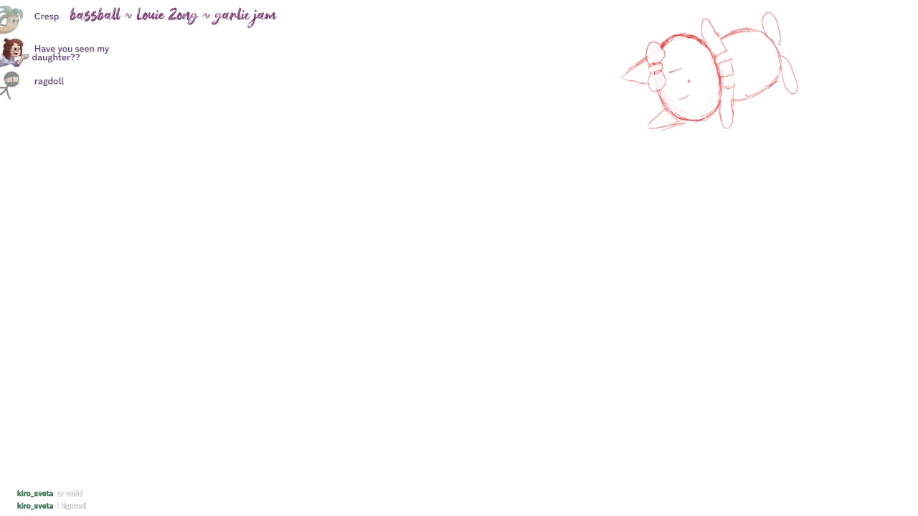
click(916, 388)
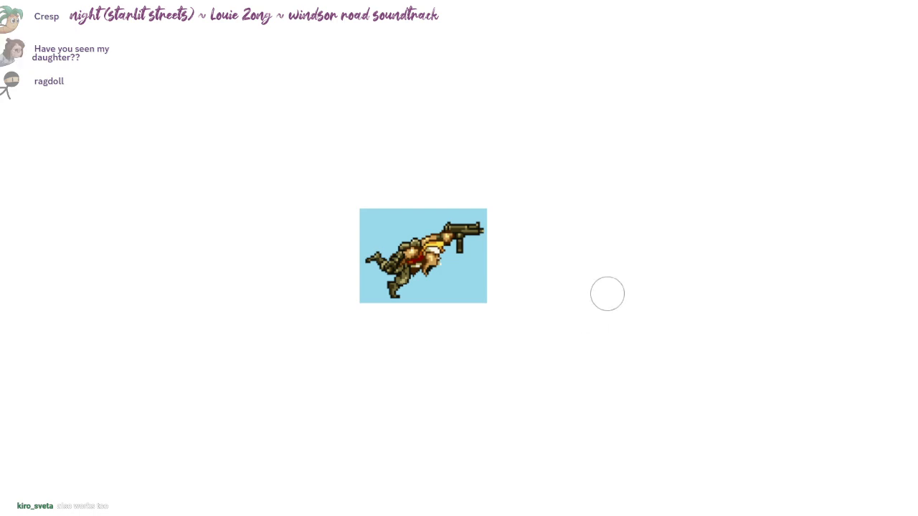
- Sketch a faint circle for the soldier's head with a small ear on its left side, beside the sprite
click(614, 303)
drag(631, 401, 456, 328)
scroll(456, 311, up, 2)
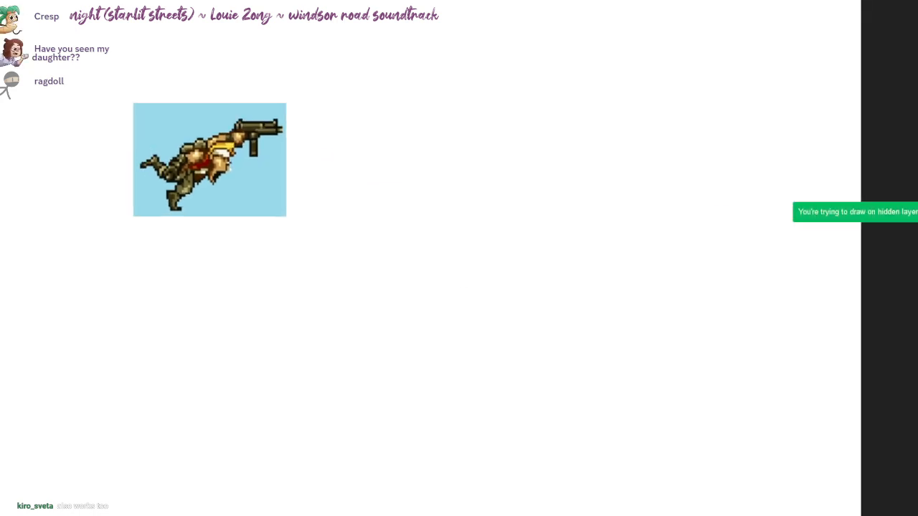
drag(491, 373, 428, 289)
scroll(452, 303, up, 1)
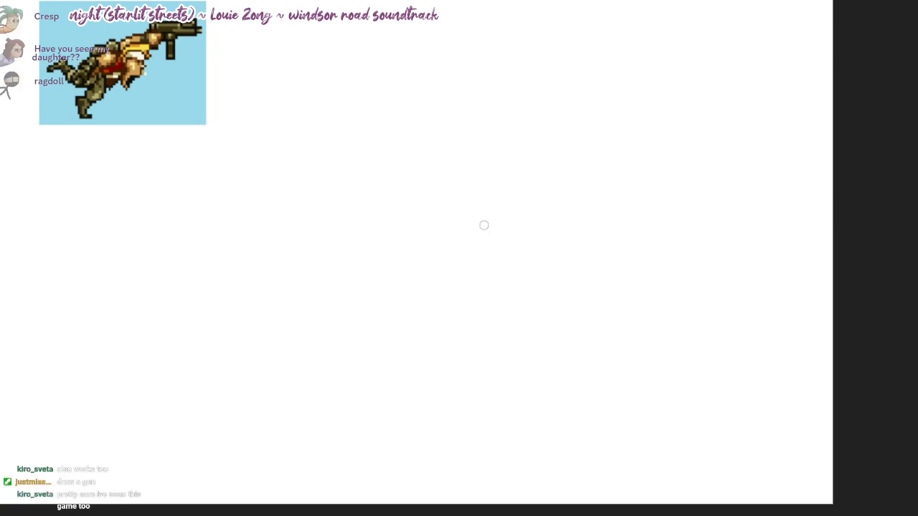
mouse_move(332, 226)
mouse_down()
mouse_move(395, 264)
mouse_move(384, 268)
mouse_move(402, 269)
mouse_move(314, 229)
mouse_move(339, 246)
mouse_up()
scroll(409, 259, up, 2)
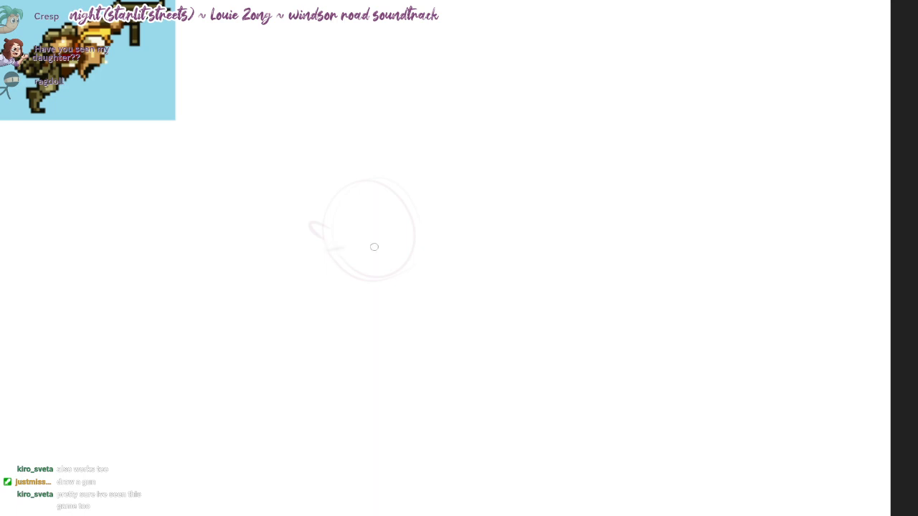
- Sketch the long jaw below the head with a blocky chin, and add the right side of the face and ear
drag(375, 247, 409, 326)
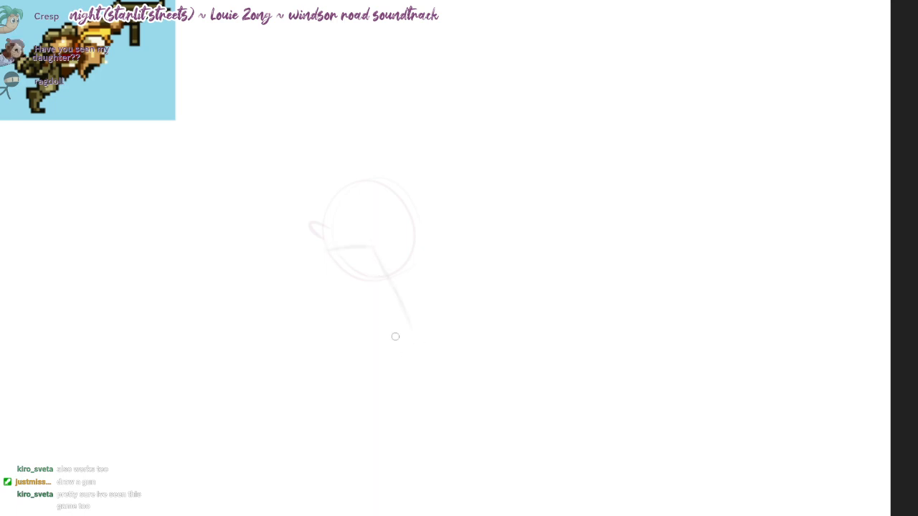
drag(332, 254, 369, 312)
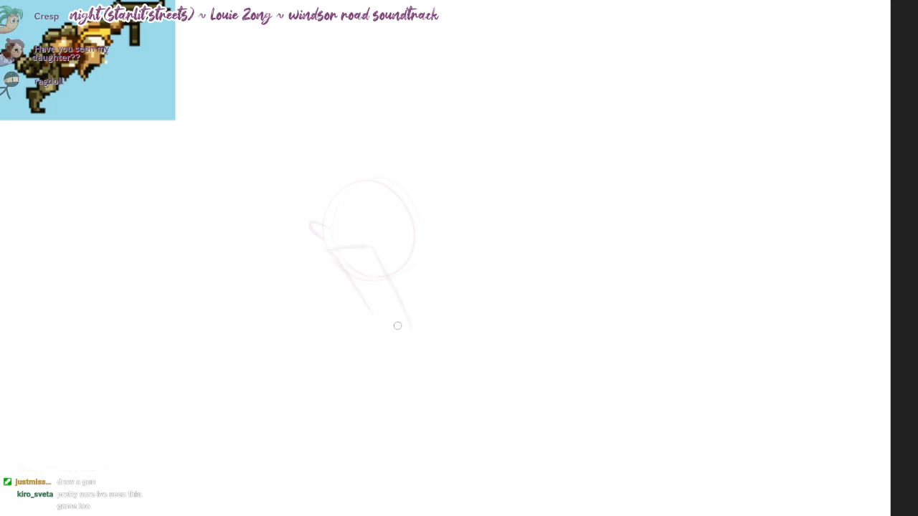
mouse_move(413, 332)
mouse_down()
mouse_move(379, 345)
mouse_move(401, 364)
mouse_move(385, 364)
mouse_up()
key(ctrl+z)
drag(385, 364, 432, 330)
mouse_move(404, 244)
mouse_down()
mouse_move(428, 332)
mouse_move(406, 215)
mouse_up()
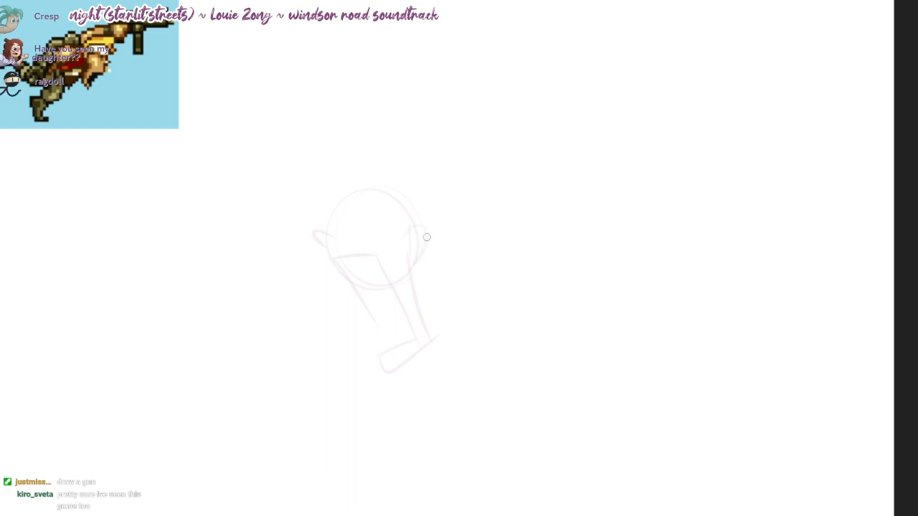
- Sketch the curved brow line, the left eye and the hair outline over the top of the head
mouse_move(415, 233)
mouse_down()
mouse_move(423, 247)
mouse_move(406, 225)
mouse_move(327, 232)
mouse_up()
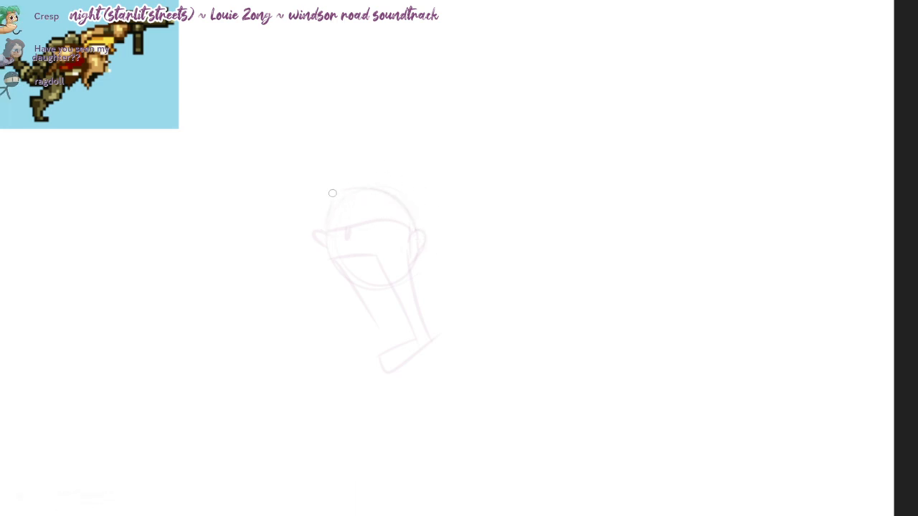
key(ctrl+z)
drag(328, 192, 415, 221)
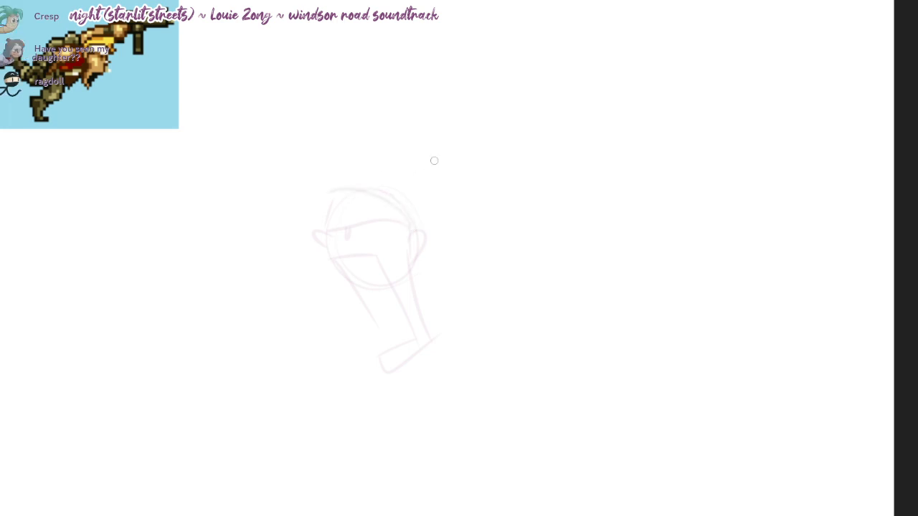
- Sketch the near shoulder as a circle right of the head and extend the upper arm's construction lines from it
drag(440, 251, 433, 236)
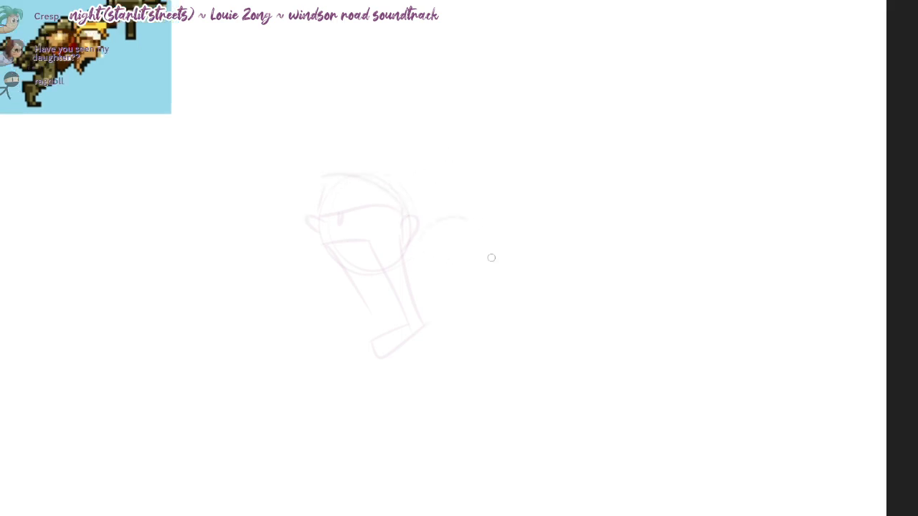
mouse_move(491, 258)
mouse_down()
mouse_move(489, 242)
mouse_move(516, 233)
mouse_up()
key(ctrl+z)
drag(455, 291, 602, 290)
drag(525, 297, 539, 358)
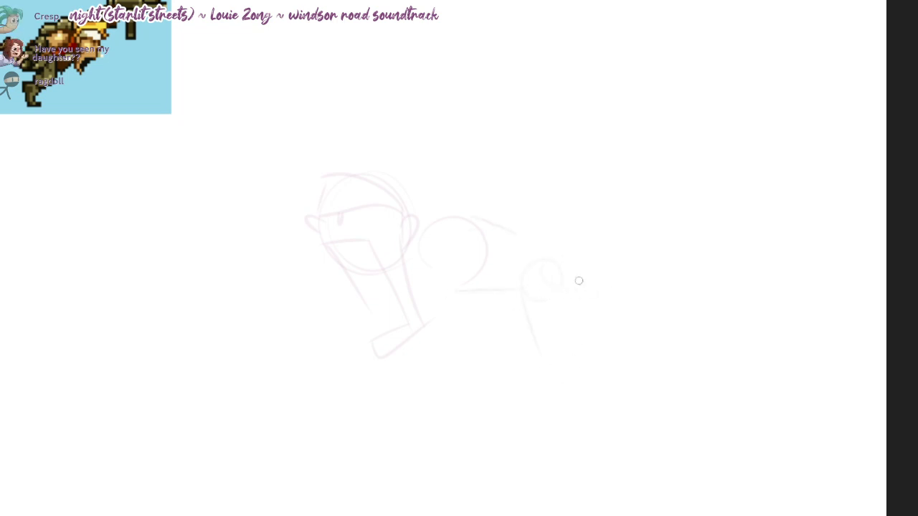
- Undo the last two arm strokes and sketch the elbow, forearm and loosely curled hand reaching down to the right
key(ctrl+z)
key(ctrl+z)
mouse_move(602, 304)
mouse_down()
mouse_move(612, 323)
mouse_move(621, 311)
mouse_up()
drag(631, 298, 638, 314)
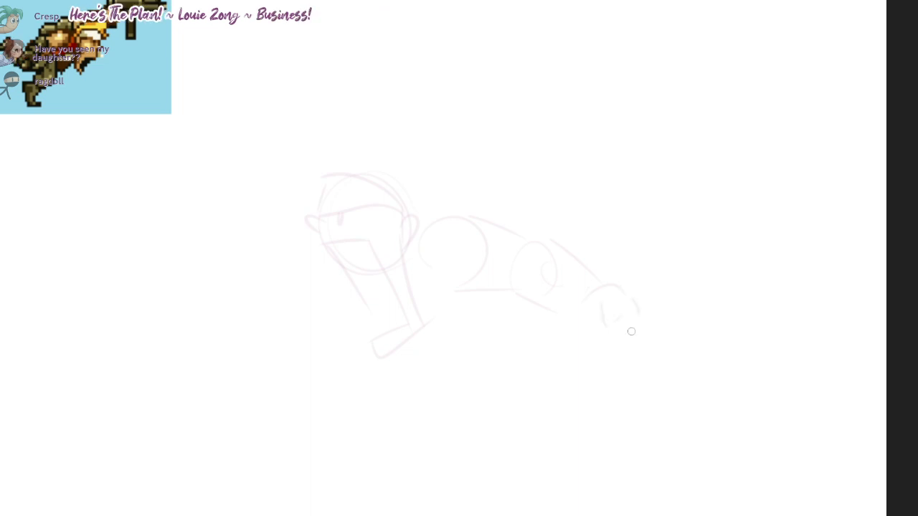
drag(569, 313, 562, 345)
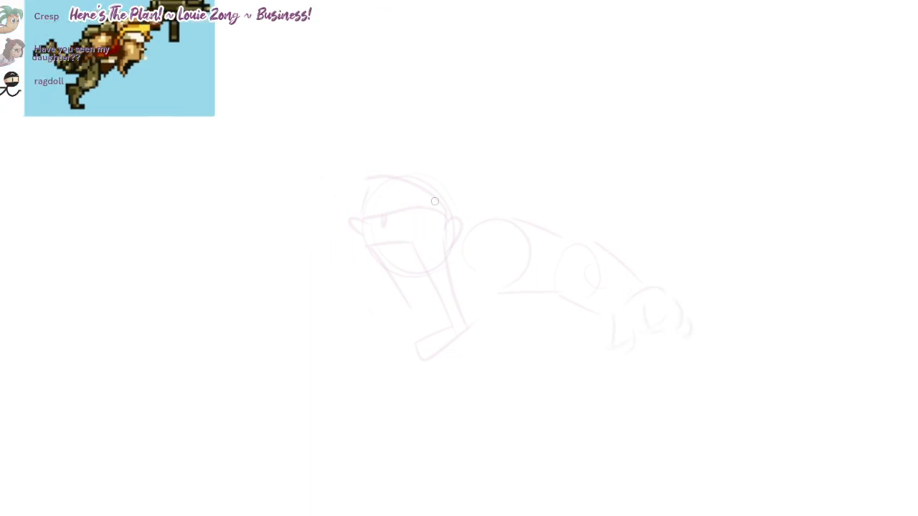
- Sketch the far arm raised over the head, with a pointing hand and a cuff at the wrist
drag(459, 188, 518, 206)
mouse_move(456, 139)
mouse_down()
mouse_move(418, 119)
mouse_move(348, 109)
mouse_up()
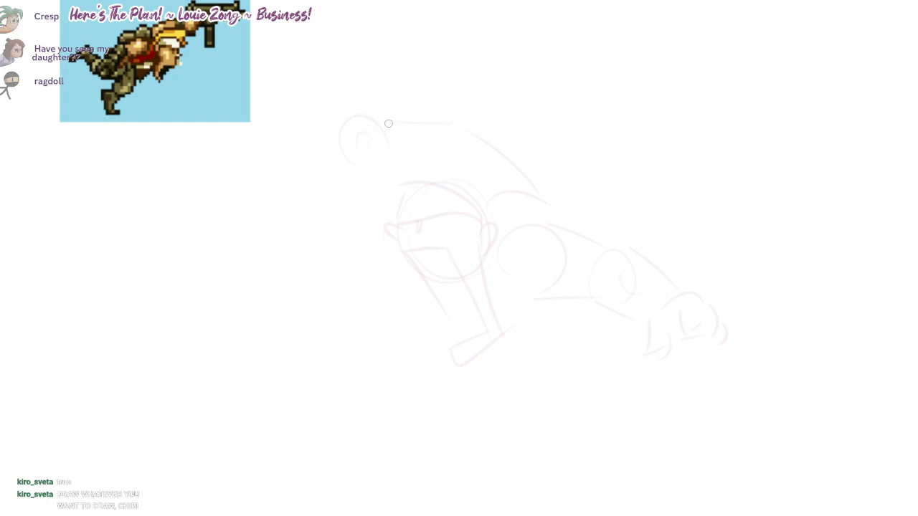
drag(388, 139, 399, 157)
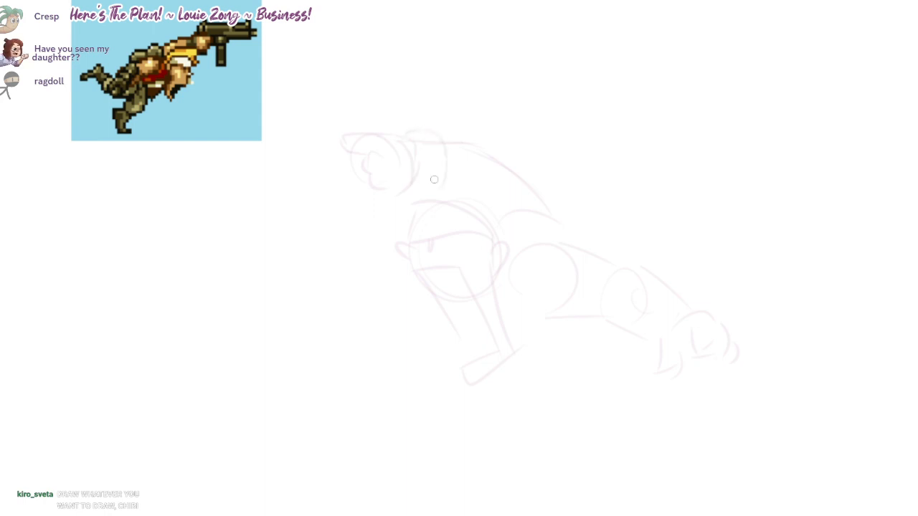
mouse_move(445, 163)
mouse_down()
mouse_move(478, 160)
mouse_move(457, 140)
mouse_up()
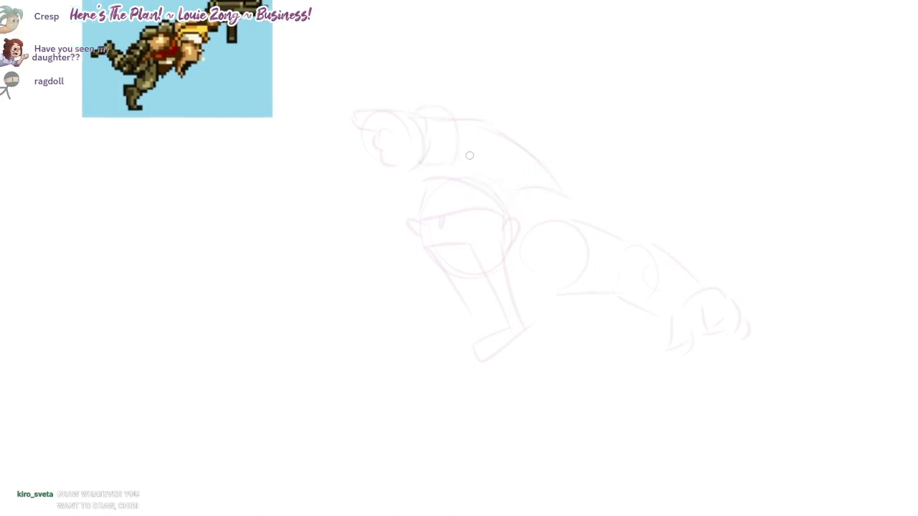
- Undo the stray stroke above the near shoulder and redraw the curved line over the shoulder and upper arm
mouse_move(548, 210)
mouse_down()
mouse_move(509, 196)
mouse_move(586, 227)
mouse_up()
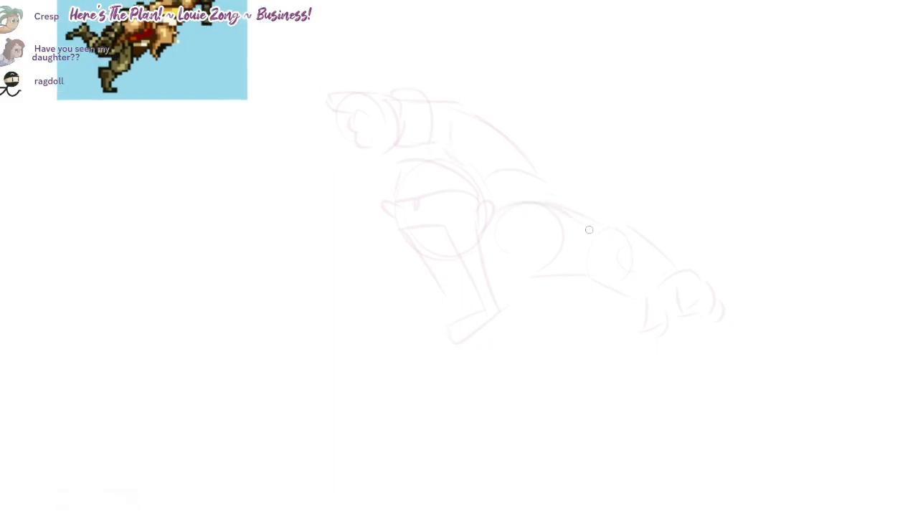
key(ctrl+z)
drag(503, 207, 571, 215)
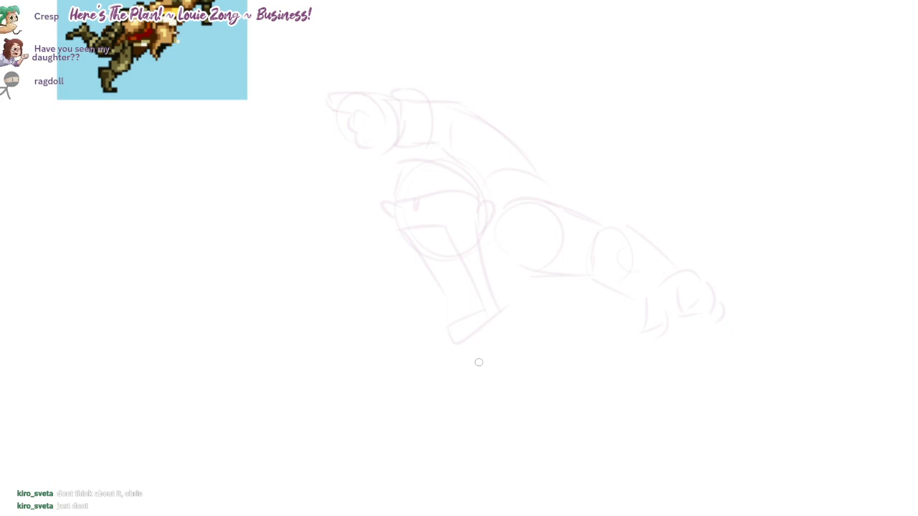
- Sketch the torso's lower contour beneath the near arm and continue it into the curves of the hips and thigh
drag(528, 303, 556, 363)
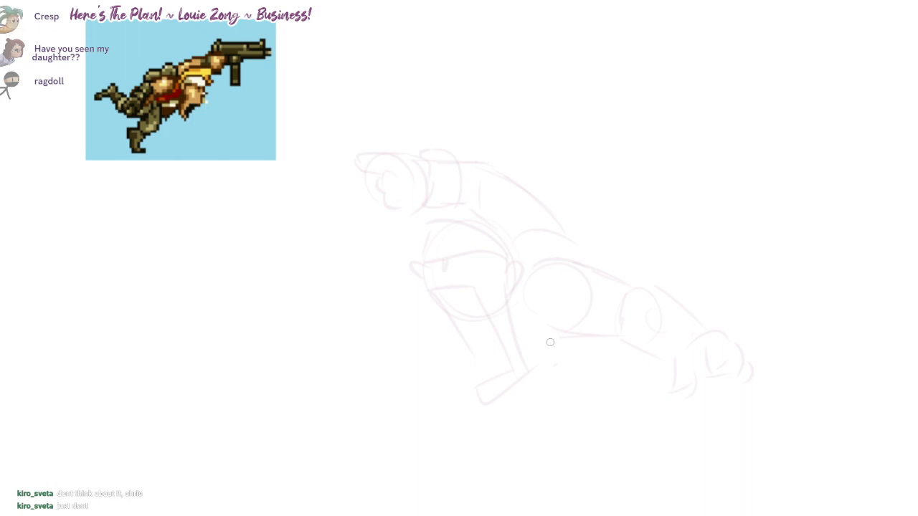
mouse_move(487, 259)
mouse_down()
mouse_move(409, 202)
mouse_move(423, 198)
mouse_up()
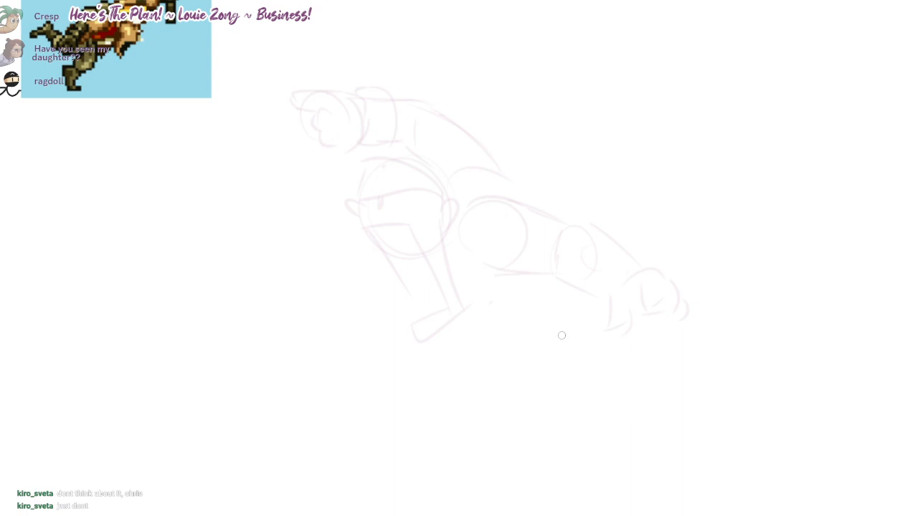
drag(463, 285, 547, 313)
key(ctrl+z)
mouse_move(455, 275)
mouse_down()
mouse_move(537, 295)
mouse_move(552, 334)
mouse_move(600, 349)
mouse_move(673, 342)
mouse_up()
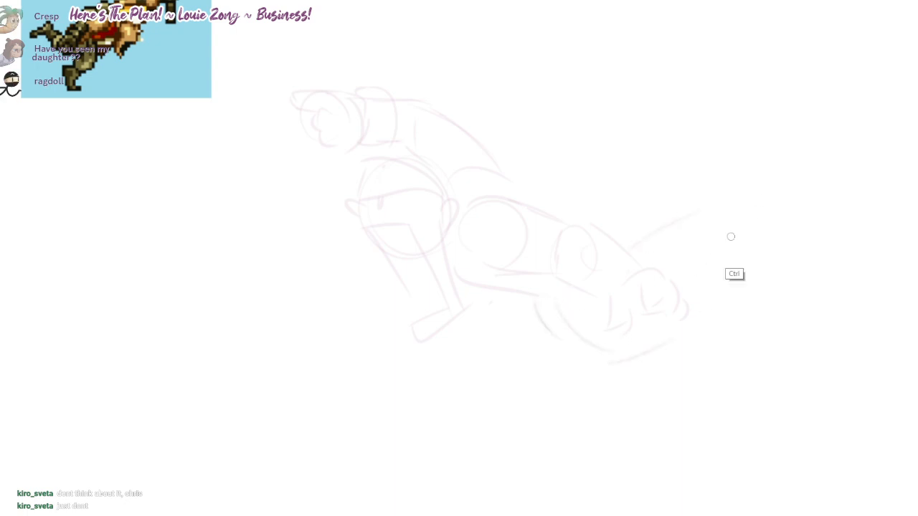
- Sketch the rear leg stretched out behind the hand, with its knee, lower leg and pointed foot
drag(655, 269, 710, 250)
drag(726, 270, 699, 317)
drag(710, 256, 726, 288)
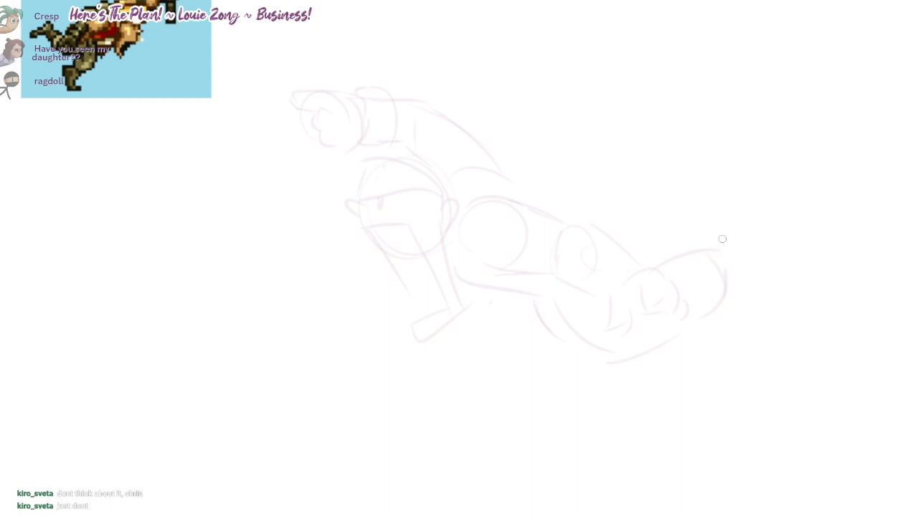
mouse_move(710, 249)
mouse_down()
mouse_move(779, 229)
mouse_move(811, 270)
mouse_move(794, 290)
mouse_up()
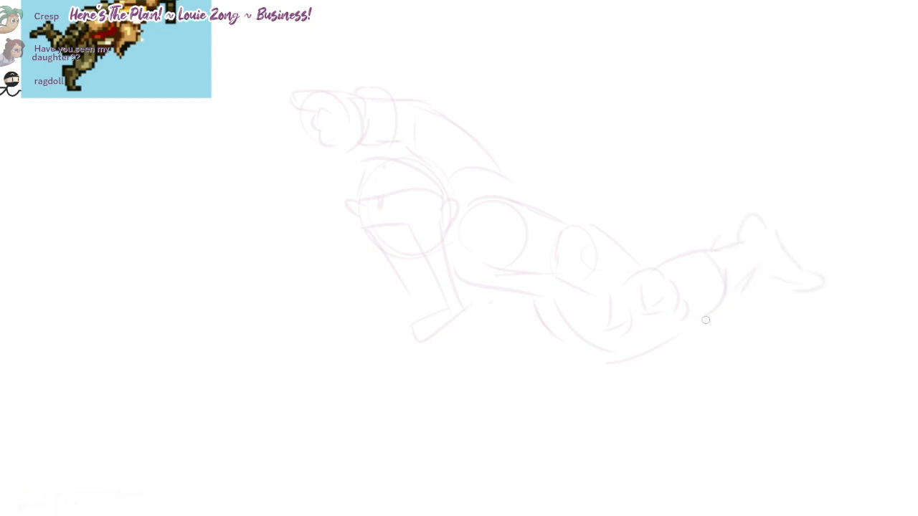
- Undo the first stroke of the front leg and re-sketch the leg descending below the torso
drag(515, 324, 512, 385)
key(ctrl+z)
drag(521, 298, 501, 351)
mouse_move(571, 441)
mouse_down()
mouse_move(612, 440)
mouse_move(630, 487)
mouse_up()
drag(595, 460, 627, 497)
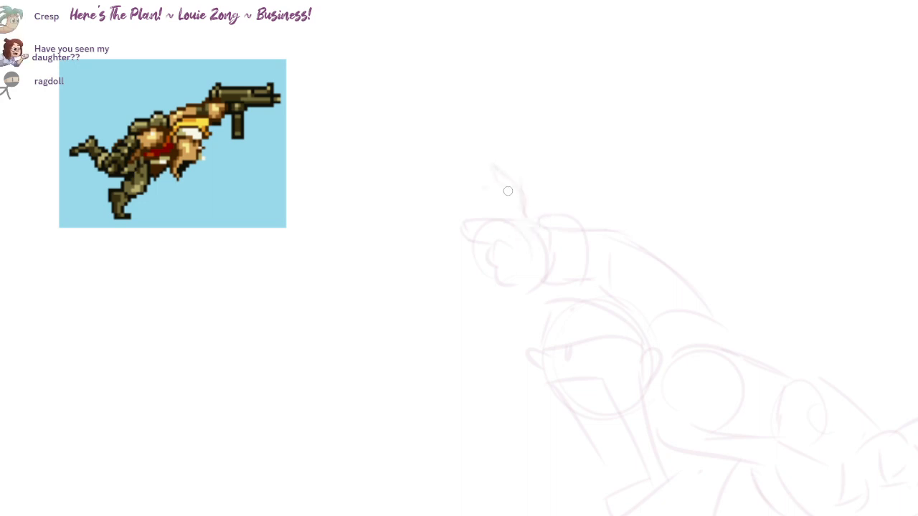
- Sketch the gun around the pointing hand with its sights, long body, muzzle, foregrip and downward magazine
drag(508, 191, 365, 193)
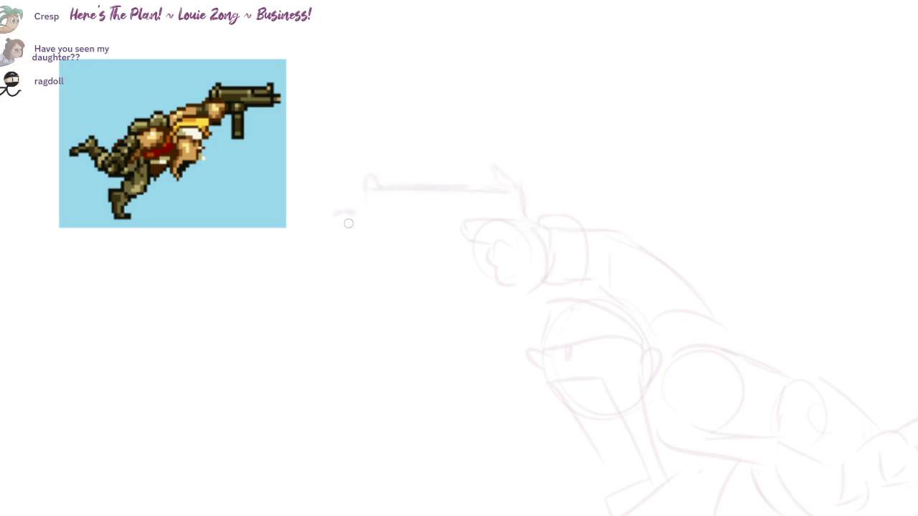
drag(348, 223, 355, 222)
mouse_move(366, 193)
mouse_down()
mouse_move(366, 229)
mouse_move(457, 238)
mouse_up()
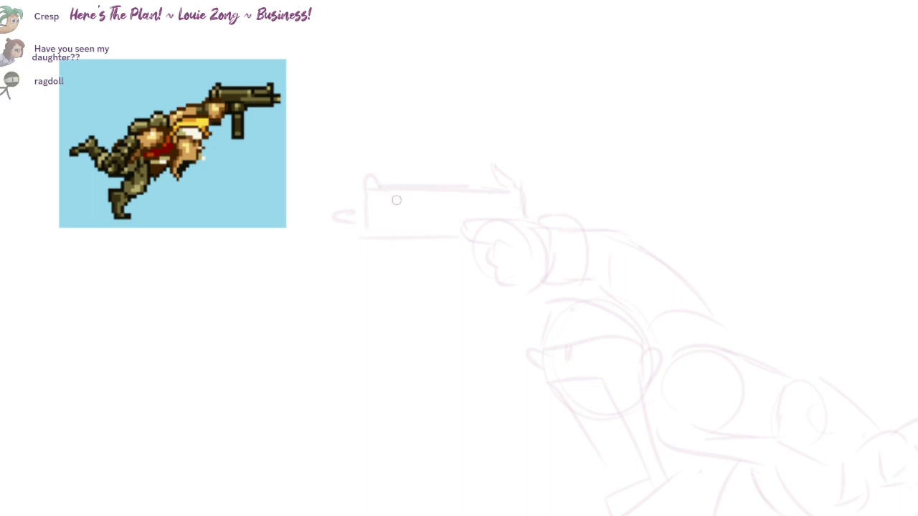
mouse_move(406, 190)
mouse_down()
mouse_move(412, 214)
mouse_move(466, 228)
mouse_move(433, 297)
mouse_up()
drag(458, 247, 436, 293)
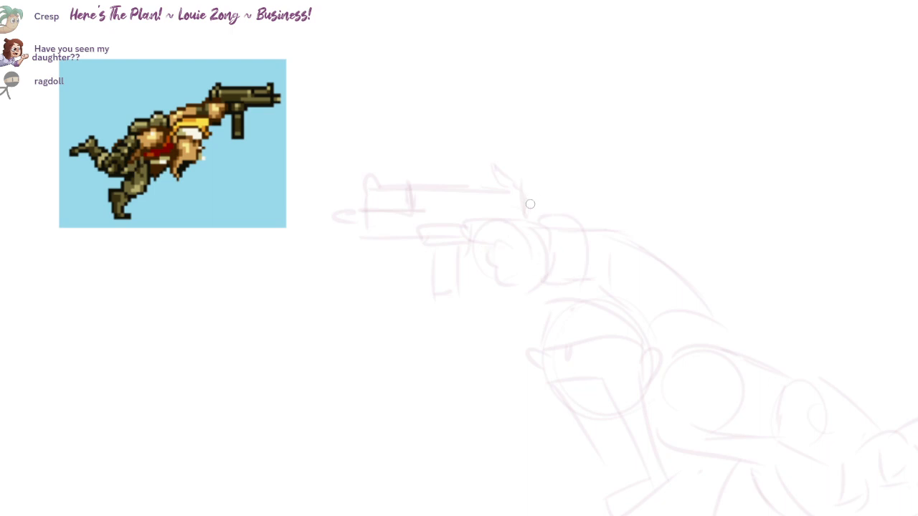
- Add the gun's rear vertical edge and strengthen the top line of its raised body section
drag(509, 194, 511, 220)
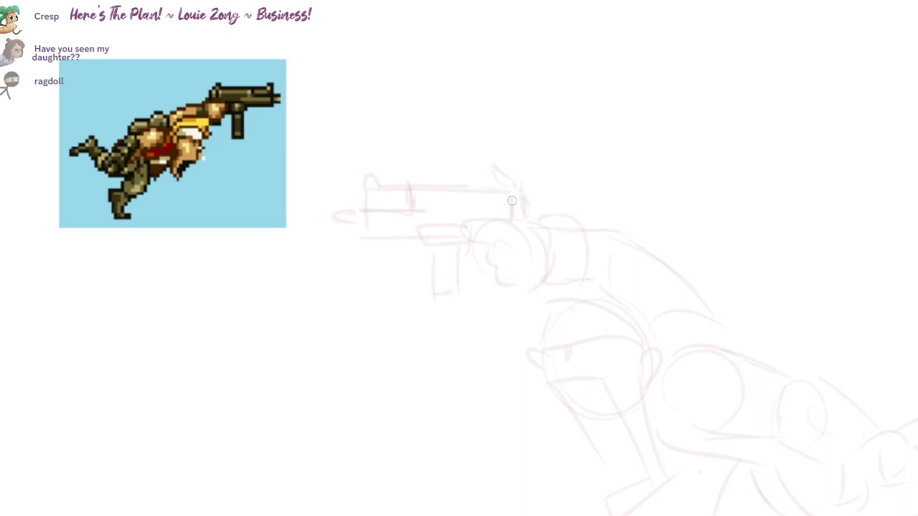
drag(415, 188, 503, 190)
mouse_move(403, 193)
mouse_down()
mouse_move(372, 192)
mouse_move(410, 184)
mouse_move(369, 187)
mouse_move(503, 190)
mouse_up()
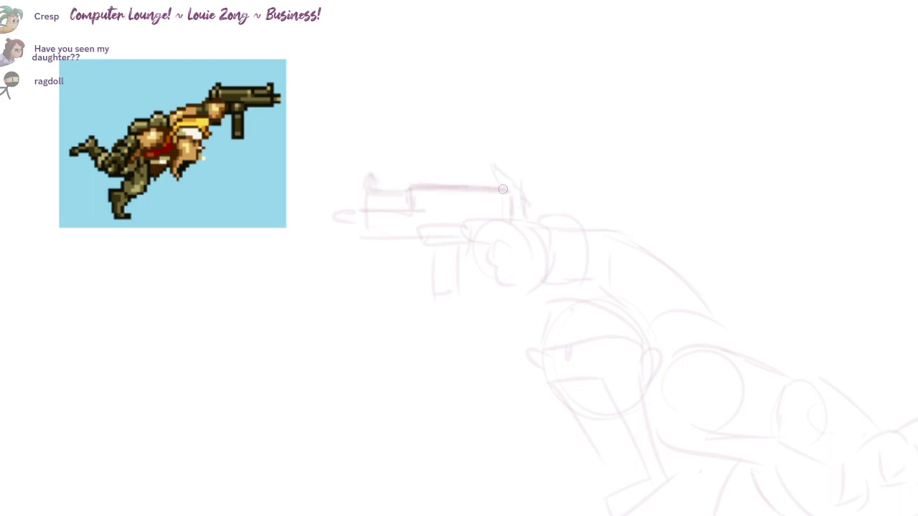
- Refine the rough gun by closing its muzzle, adding barrel lines and strengthening the downward magazine
mouse_move(426, 191)
mouse_down()
mouse_move(424, 221)
mouse_move(366, 214)
mouse_move(354, 197)
mouse_move(345, 221)
mouse_move(373, 215)
mouse_move(354, 195)
mouse_move(354, 221)
mouse_up()
drag(527, 273, 461, 252)
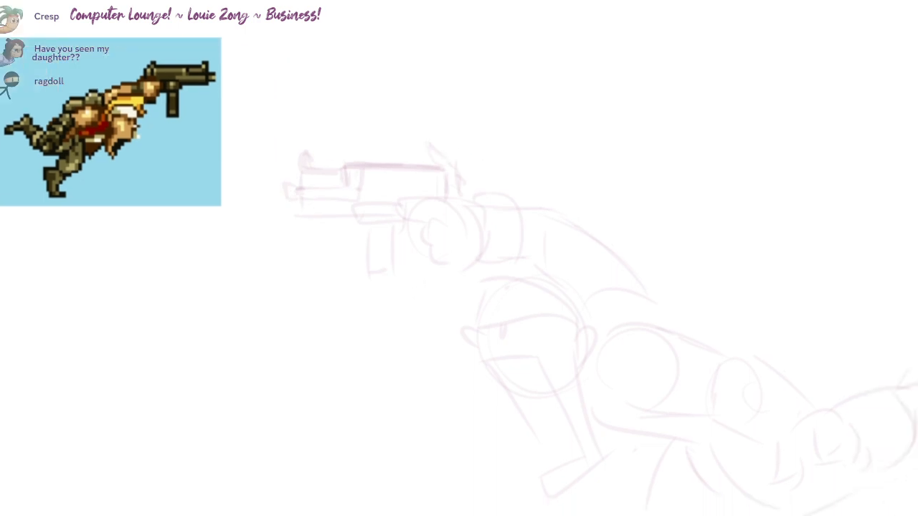
mouse_move(368, 224)
mouse_down()
mouse_move(372, 273)
mouse_move(390, 265)
mouse_up()
drag(459, 287, 429, 252)
key(ctrl+minus)
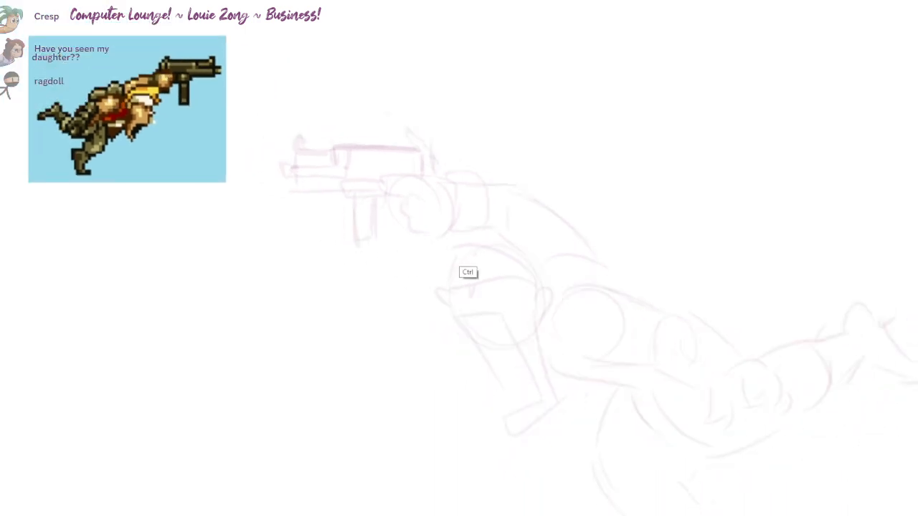
key(ctrl+plus)
key(ctrl+plus)
key(ctrl+plus)
- Sketch a lizard lying on top of the soldier's head, with smiling face, small front legs, curved back and tail
mouse_move(455, 292)
mouse_down()
mouse_move(595, 283)
mouse_move(603, 291)
mouse_up()
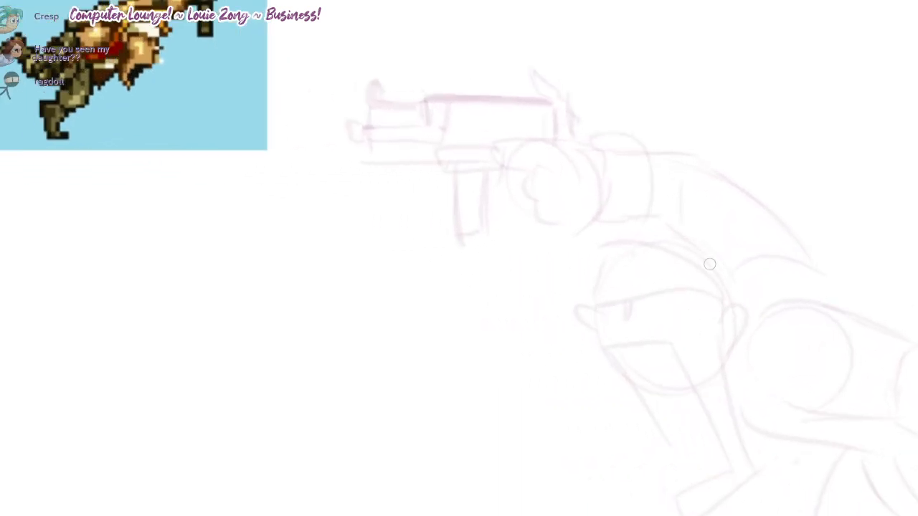
mouse_move(645, 206)
mouse_down()
mouse_move(579, 233)
mouse_move(651, 247)
mouse_up()
drag(574, 245, 580, 263)
key(e)
drag(570, 216, 601, 215)
key(b)
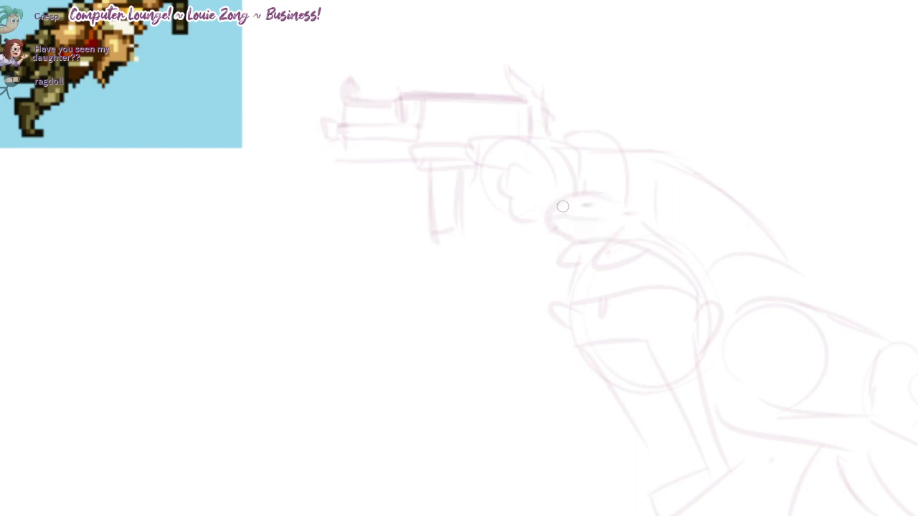
drag(655, 228, 644, 225)
drag(579, 195, 673, 244)
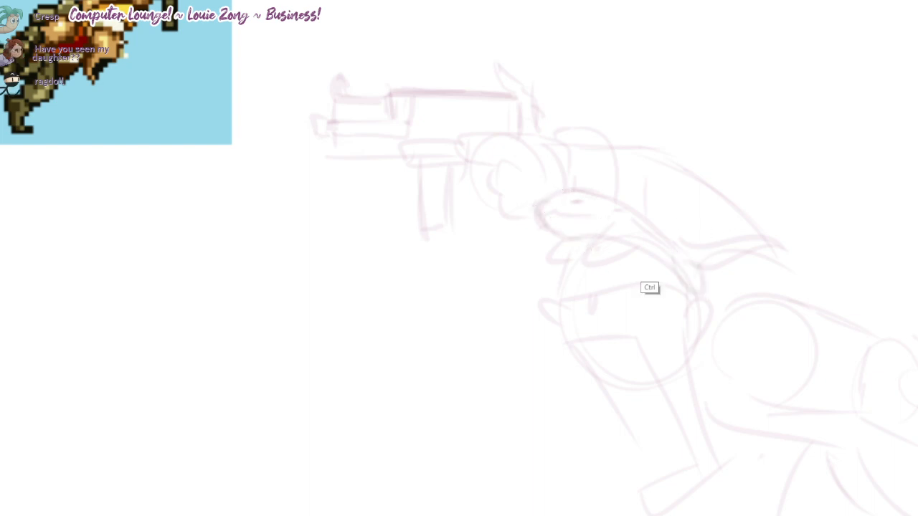
- Strengthen the soldier's back outline and sketch a curved band around the waist
drag(649, 288, 516, 234)
drag(746, 288, 673, 269)
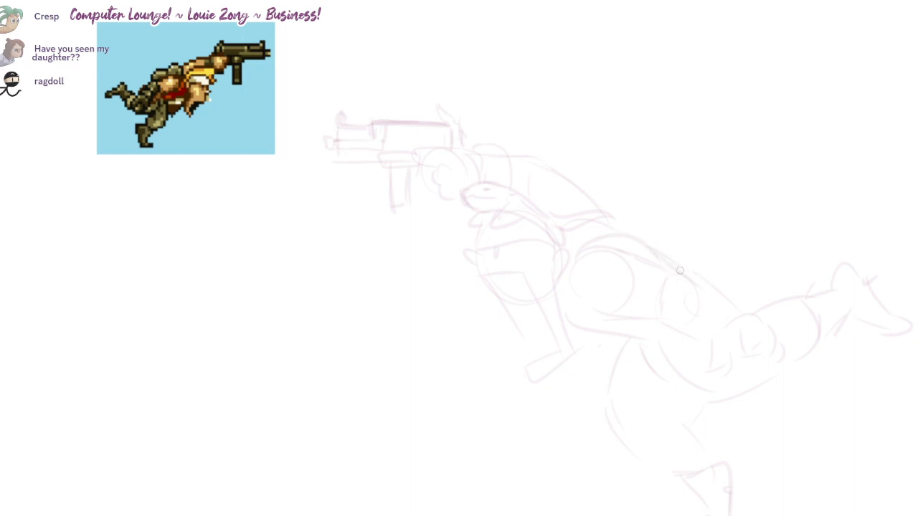
drag(728, 308, 710, 360)
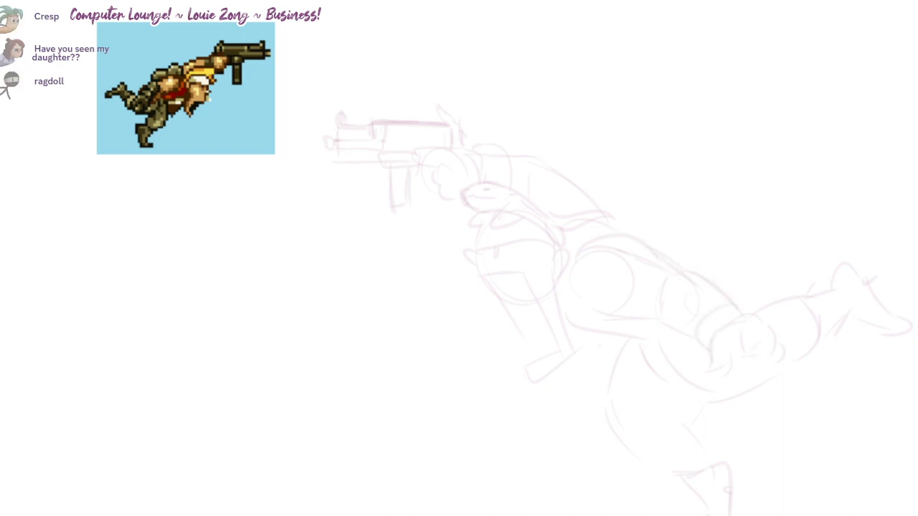
mouse_move(552, 267)
mouse_down()
mouse_move(516, 284)
mouse_move(476, 269)
mouse_move(582, 185)
mouse_up()
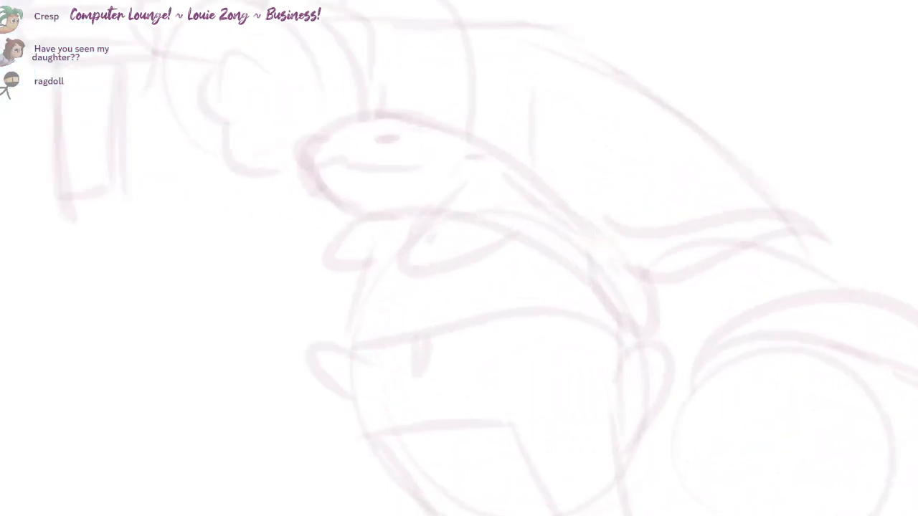
mouse_move(610, 237)
mouse_down()
mouse_move(515, 180)
mouse_move(344, 119)
mouse_move(308, 165)
mouse_up()
key(ctrl+z)
mouse_move(591, 209)
mouse_down()
mouse_move(432, 126)
mouse_move(307, 137)
mouse_move(300, 162)
mouse_up()
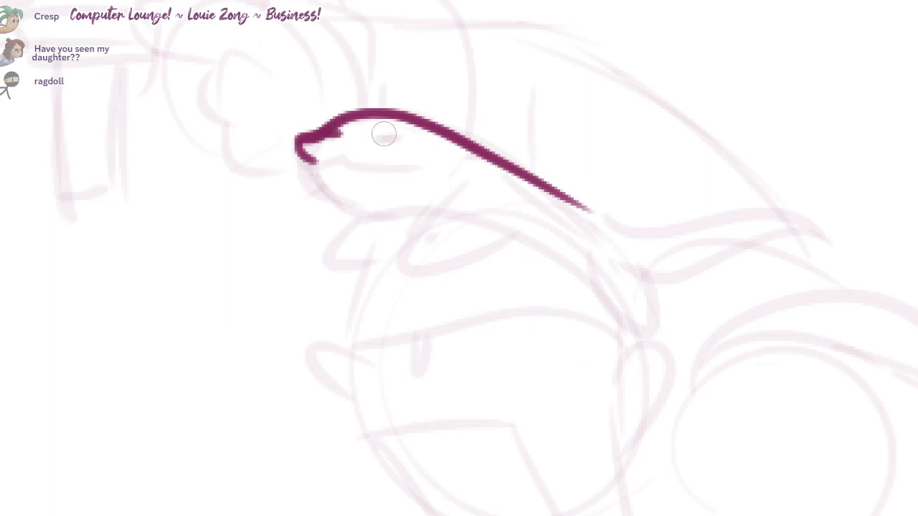
drag(364, 133, 413, 136)
key(ctrl+z)
key(ctrl+z)
mouse_move(604, 222)
mouse_down()
mouse_move(379, 117)
mouse_move(308, 139)
mouse_move(328, 167)
mouse_up()
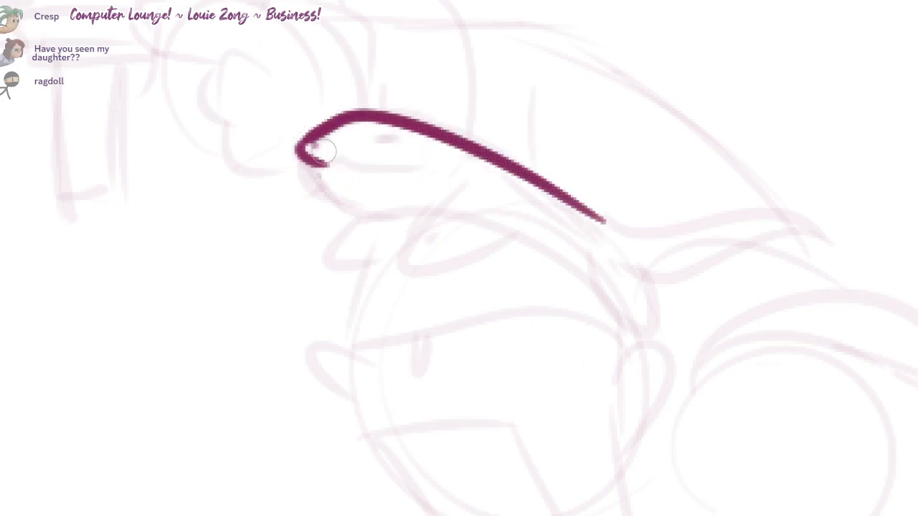
drag(370, 137, 389, 134)
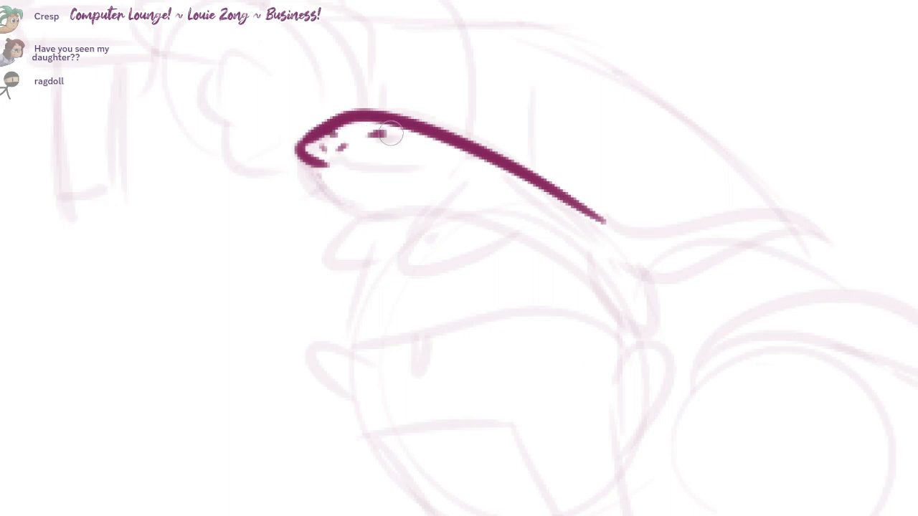
key(ctrl+z)
drag(316, 135, 394, 135)
key(ctrl+z)
key(ctrl+z)
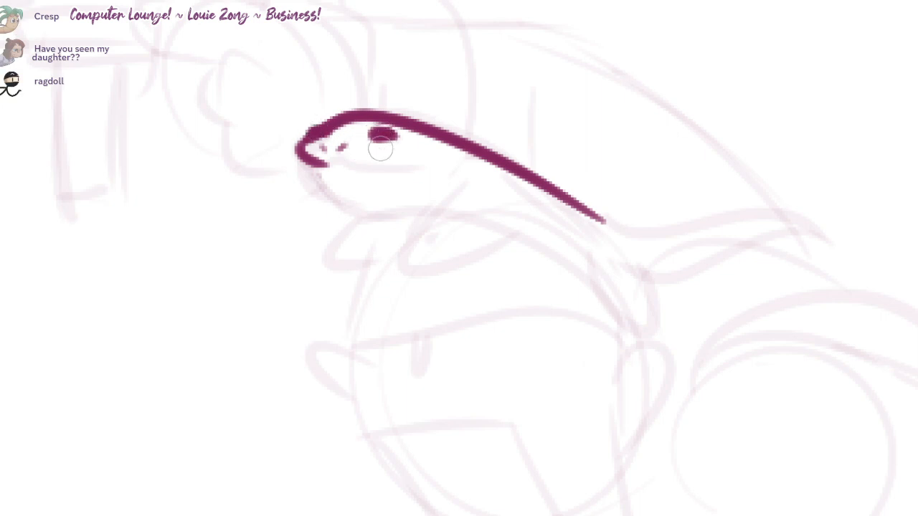
drag(331, 157, 426, 174)
key(ctrl+z)
drag(323, 150, 410, 163)
drag(314, 166, 390, 207)
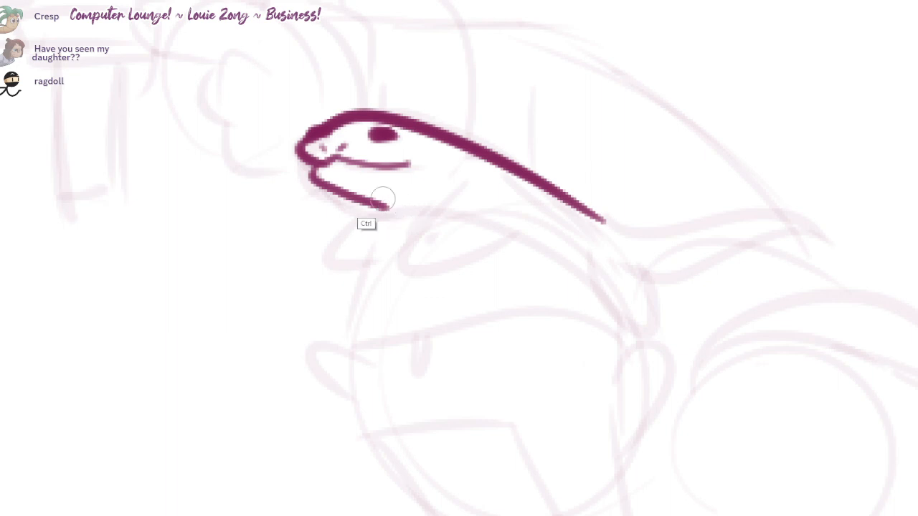
key(ctrl+z)
mouse_move(314, 168)
mouse_down()
mouse_move(335, 189)
mouse_move(441, 208)
mouse_up()
key(ctrl+z)
key(ctrl+z)
key(ctrl+z)
key(ctrl+z)
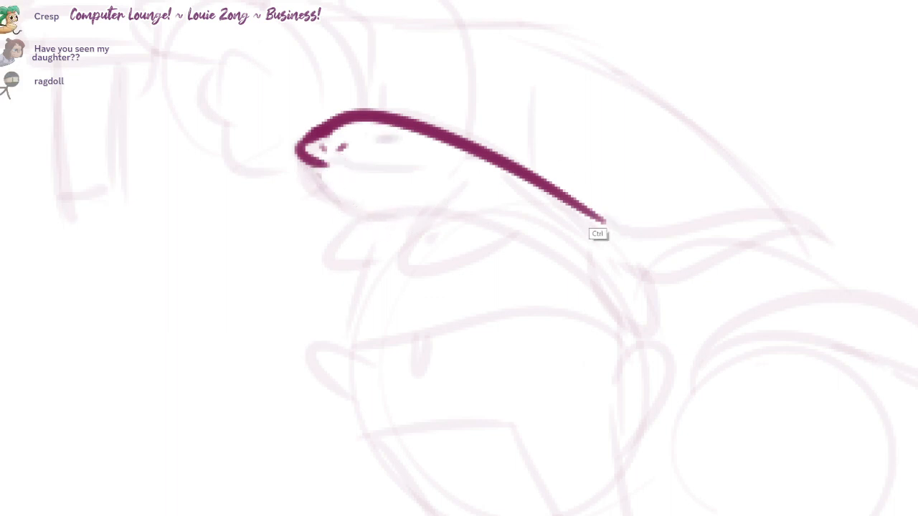
key(ctrl+z)
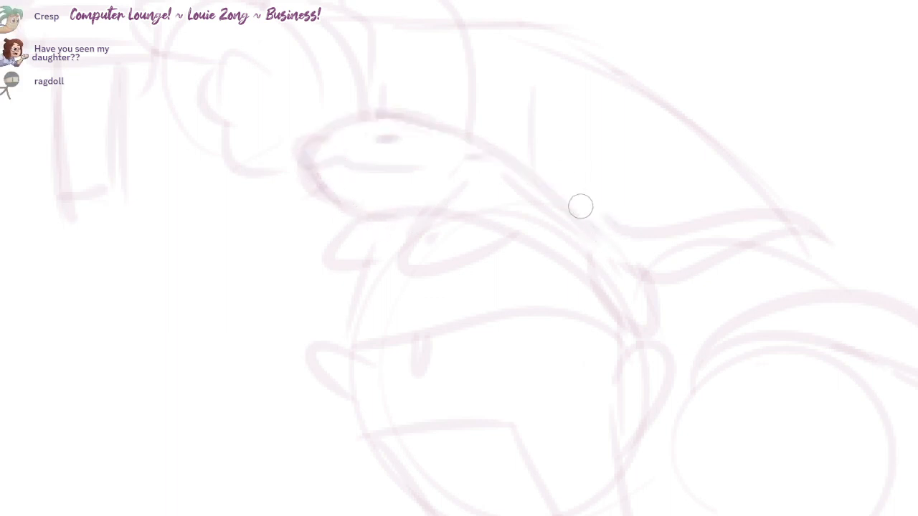
drag(607, 237, 545, 184)
mouse_move(509, 157)
mouse_down()
mouse_move(316, 136)
mouse_move(304, 163)
mouse_up()
key(ctrl+z)
mouse_move(609, 248)
mouse_down()
mouse_move(349, 120)
mouse_move(304, 165)
mouse_move(296, 154)
mouse_move(448, 117)
mouse_up()
key(ctrl+z)
key(ctrl+z)
- Ink the lizard's curved head outline, lower jaw and smiling mouth in dark purple over the rough sketch
mouse_move(315, 166)
mouse_down()
mouse_move(294, 154)
mouse_move(455, 134)
mouse_move(561, 197)
mouse_up()
drag(309, 166, 397, 215)
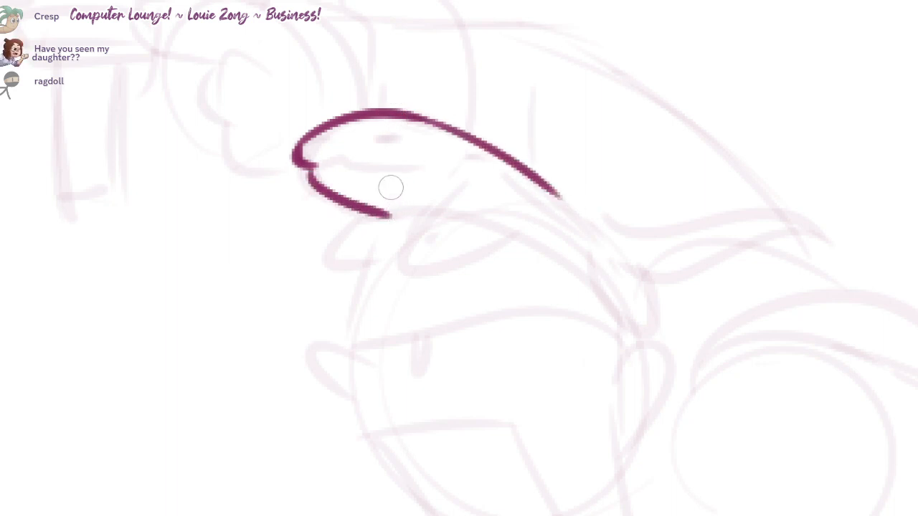
drag(310, 166, 420, 164)
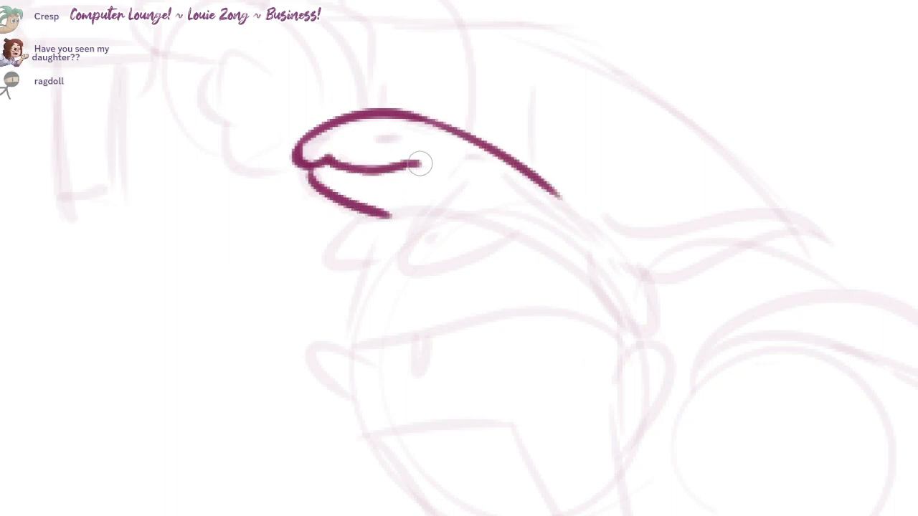
- Ink the lizard's dark oval eye and the bump and nostril on its snout, trimming the eye with the eraser
drag(320, 132, 311, 135)
key(ctrl+z)
drag(377, 137, 387, 136)
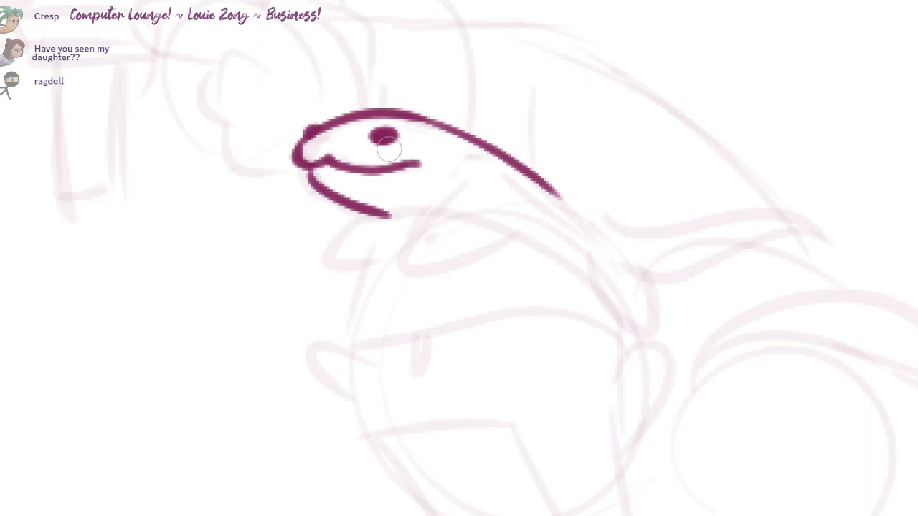
key(e)
drag(368, 129, 403, 128)
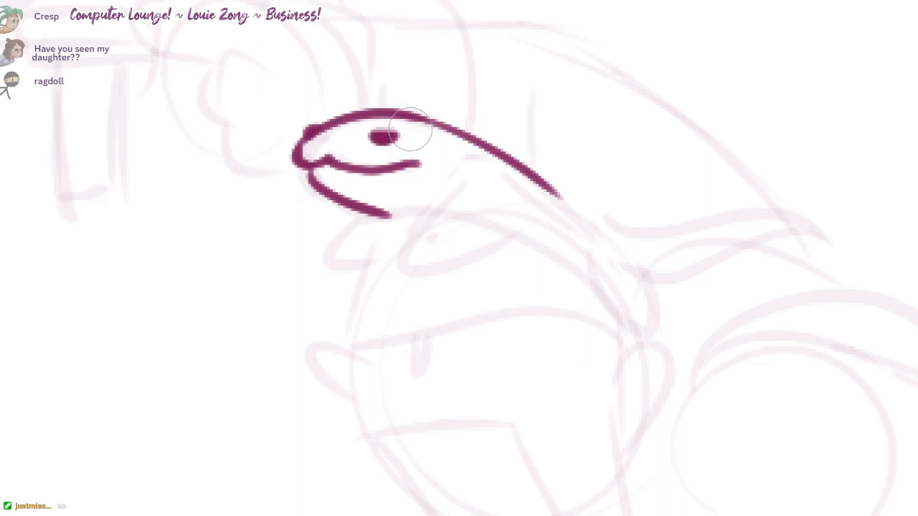
drag(305, 119, 315, 120)
key(b)
key(ctrl+z)
mouse_move(378, 152)
mouse_down()
mouse_move(390, 152)
mouse_move(381, 153)
mouse_up()
mouse_move(309, 128)
mouse_down()
mouse_move(334, 129)
mouse_move(321, 132)
mouse_up()
drag(299, 126, 301, 133)
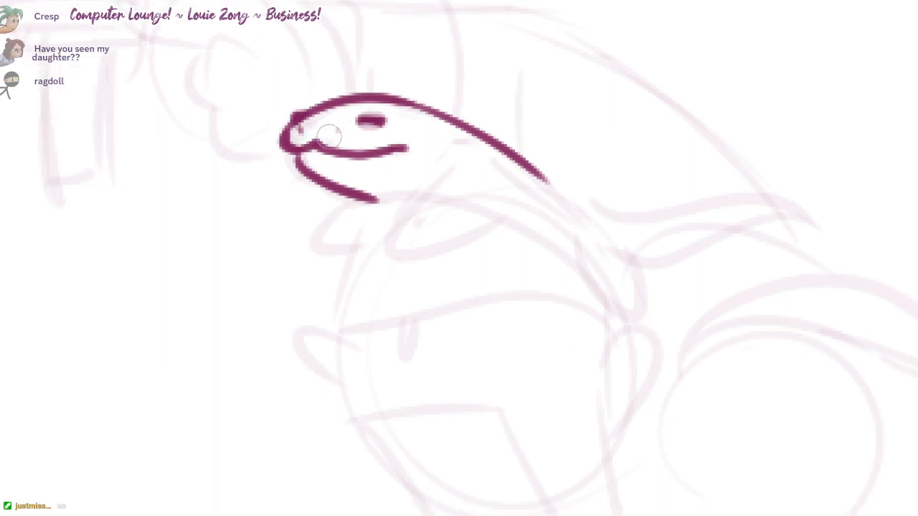
- Ink the lizard's chin line and its two front legs with small toes hanging below the head
mouse_move(336, 163)
mouse_down()
mouse_move(285, 137)
mouse_move(385, 168)
mouse_up()
scroll(295, 138, down, 1)
key(ctrl+z)
mouse_move(290, 165)
mouse_down()
mouse_move(426, 177)
mouse_move(273, 209)
mouse_move(299, 209)
mouse_up()
drag(380, 198, 366, 212)
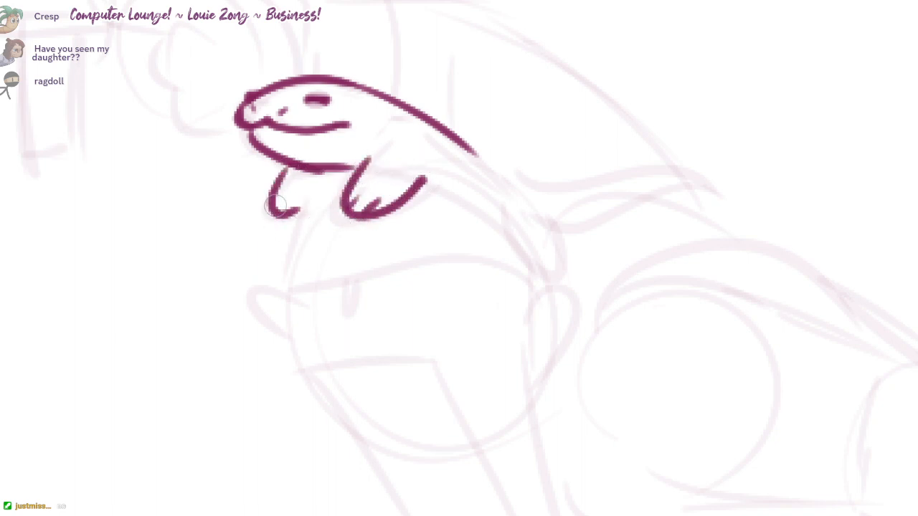
drag(280, 199, 277, 209)
mouse_move(335, 197)
mouse_down()
mouse_move(344, 121)
mouse_move(291, 201)
mouse_move(426, 180)
mouse_move(573, 210)
mouse_move(345, 190)
mouse_up()
key(ctrl+z)
- Ink the headband beneath the lizard, and extend the lizard's back into a wavy pointed tail
drag(293, 202, 350, 191)
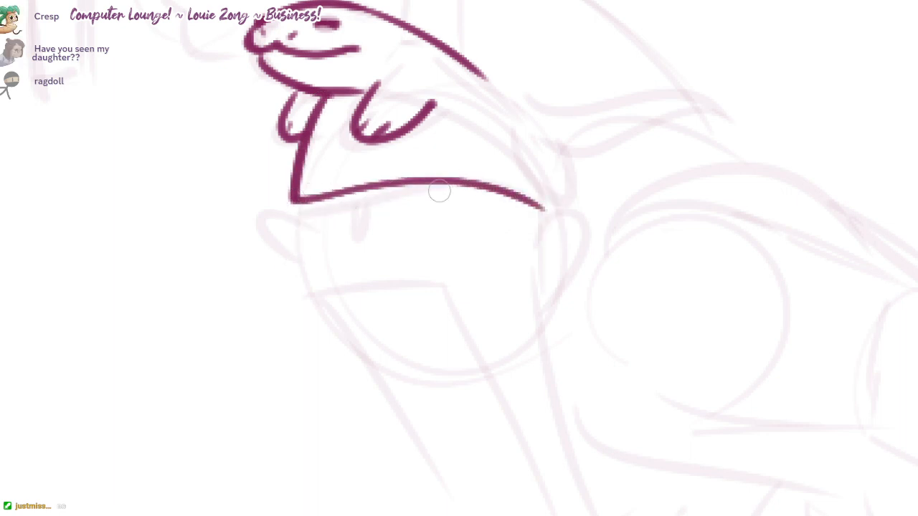
drag(438, 188, 419, 197)
drag(413, 115, 527, 216)
drag(518, 124, 491, 162)
mouse_move(416, 117)
mouse_down()
mouse_move(545, 153)
mouse_move(678, 164)
mouse_move(523, 199)
mouse_move(515, 255)
mouse_up()
mouse_move(556, 219)
mouse_down()
mouse_move(461, 303)
mouse_move(459, 320)
mouse_up()
drag(399, 169, 400, 68)
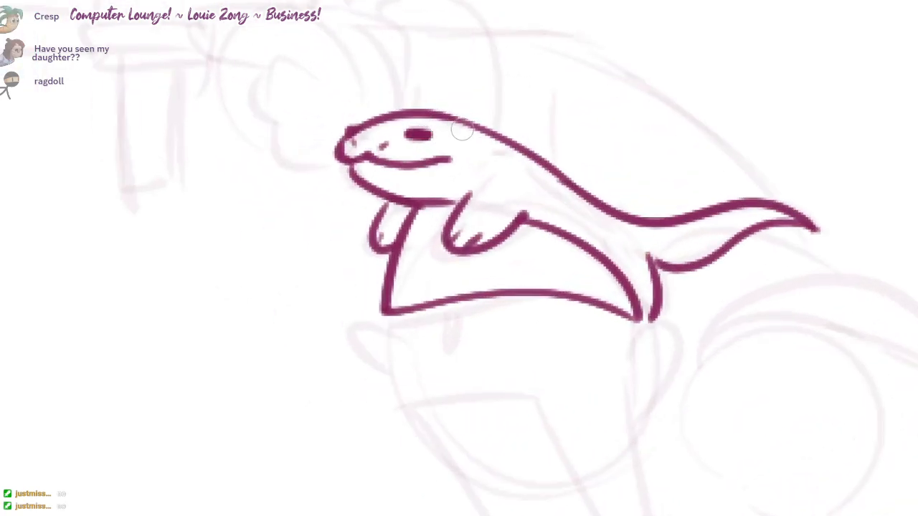
- Ink the soldier's gun hand with a flat top edge and rounded curled fingers, redoing the first strokes
drag(425, 144, 393, 172)
drag(458, 172, 457, 237)
mouse_move(395, 127)
mouse_down()
mouse_move(401, 155)
mouse_move(417, 127)
mouse_move(348, 124)
mouse_move(292, 155)
mouse_move(332, 173)
mouse_up()
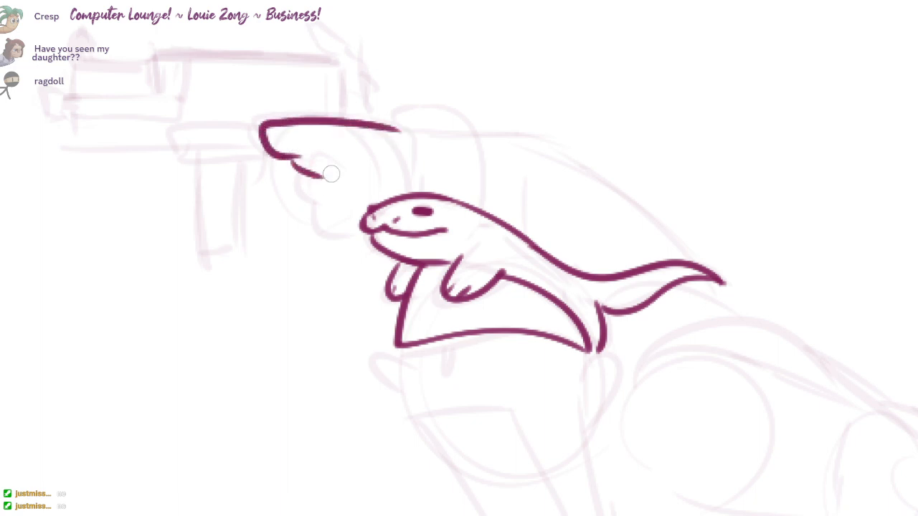
key(ctrl+z)
key(ctrl+z)
mouse_move(271, 128)
mouse_down()
mouse_move(304, 175)
mouse_move(314, 172)
mouse_up()
mouse_move(282, 128)
mouse_down()
mouse_move(310, 169)
mouse_move(281, 137)
mouse_move(337, 122)
mouse_move(401, 123)
mouse_up()
drag(304, 173, 347, 225)
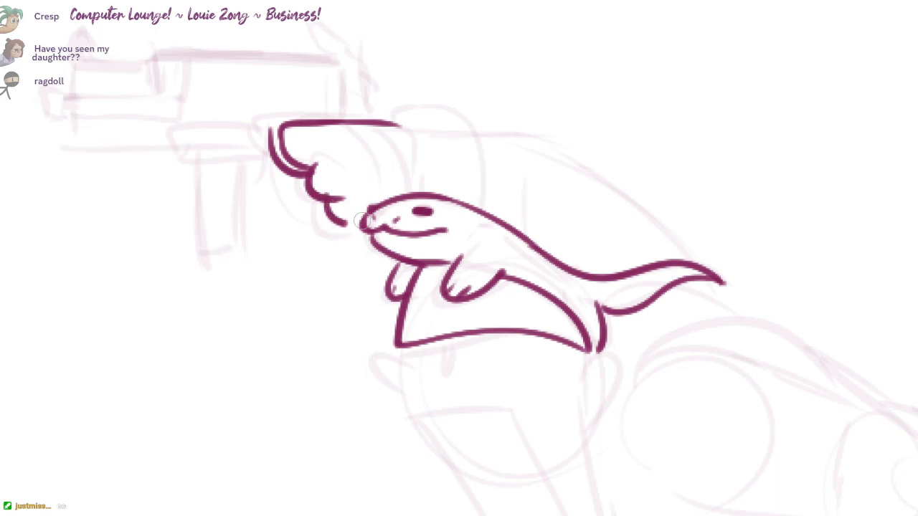
key(ctrl+z)
drag(343, 191, 326, 197)
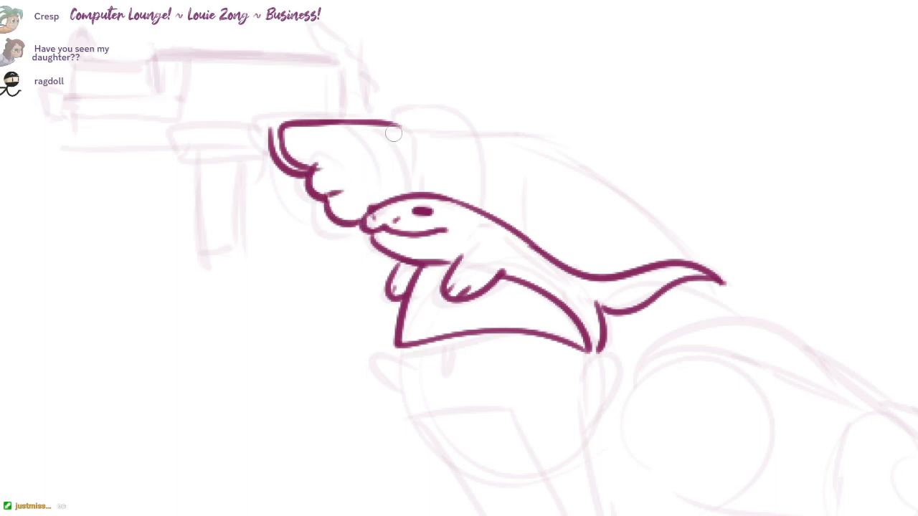
- Ink the wrist edge of the hand and the wide glove cuff behind it, ending at the lizard's head
drag(397, 125, 417, 192)
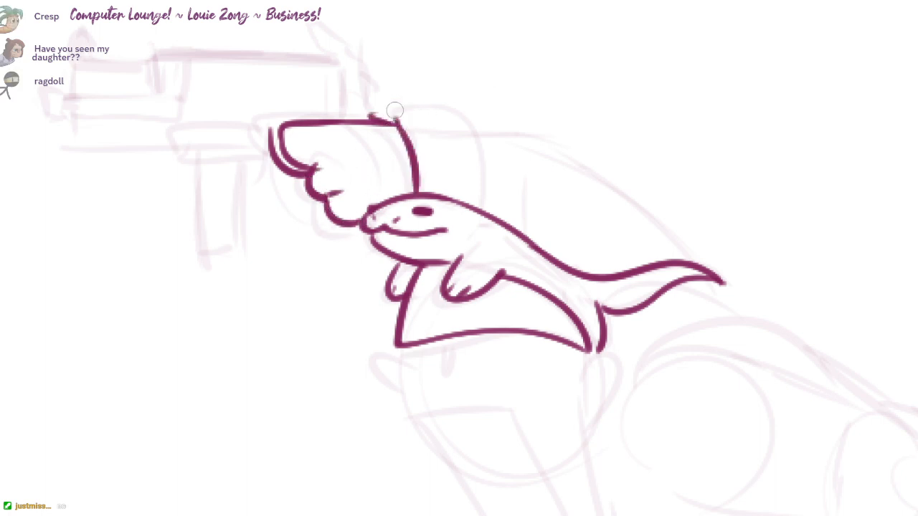
key(ctrl+z)
mouse_move(391, 113)
mouse_down()
mouse_move(445, 146)
mouse_move(417, 139)
mouse_move(469, 151)
mouse_move(470, 207)
mouse_up()
mouse_move(463, 209)
mouse_down()
mouse_move(536, 242)
mouse_move(604, 249)
mouse_up()
mouse_move(542, 241)
mouse_down()
mouse_move(582, 258)
mouse_move(573, 246)
mouse_up()
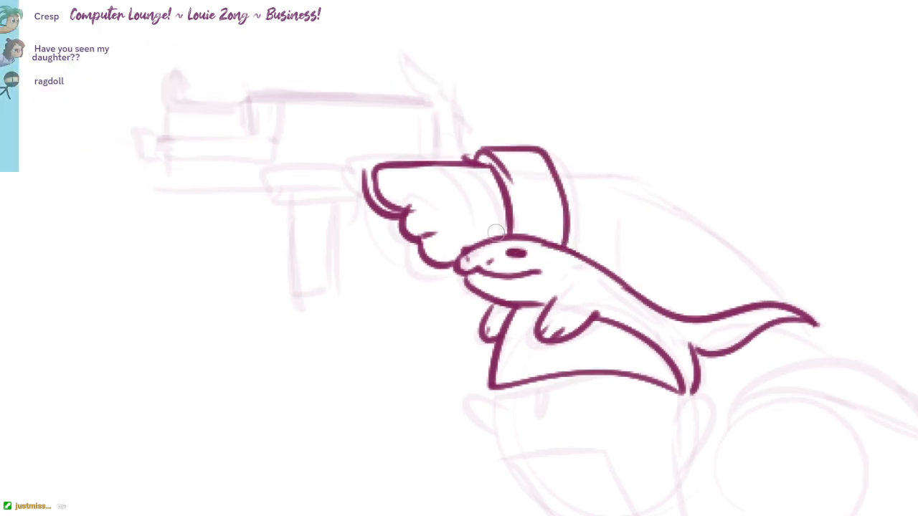
- Ink the gun's pointed rear sight, long top edge and L-shaped front section
mouse_move(541, 212)
mouse_down()
mouse_move(546, 232)
mouse_move(579, 232)
mouse_up()
mouse_move(507, 132)
mouse_down()
mouse_move(493, 142)
mouse_move(495, 159)
mouse_move(471, 140)
mouse_move(442, 146)
mouse_move(473, 170)
mouse_up()
mouse_move(473, 171)
mouse_down()
mouse_move(571, 191)
mouse_move(543, 167)
mouse_move(423, 167)
mouse_up()
key(ctrl+z)
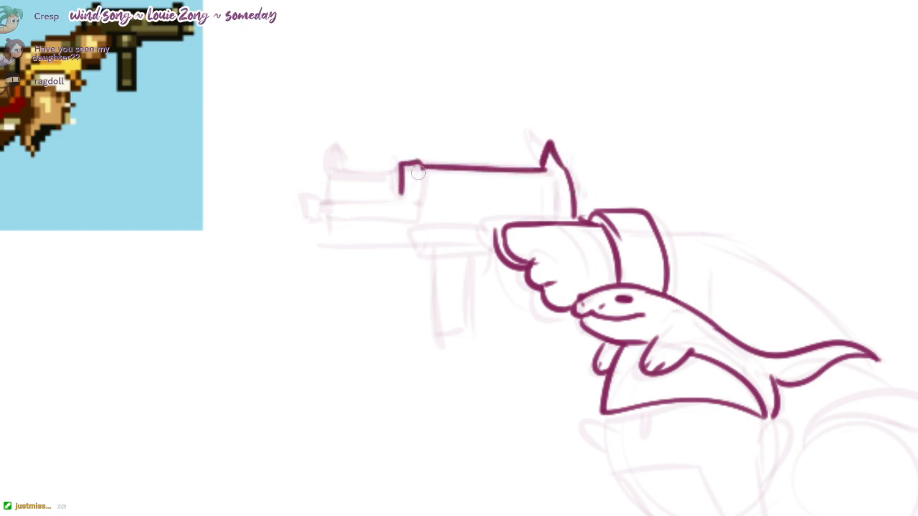
mouse_move(399, 197)
mouse_down()
mouse_move(324, 201)
mouse_move(419, 205)
mouse_up()
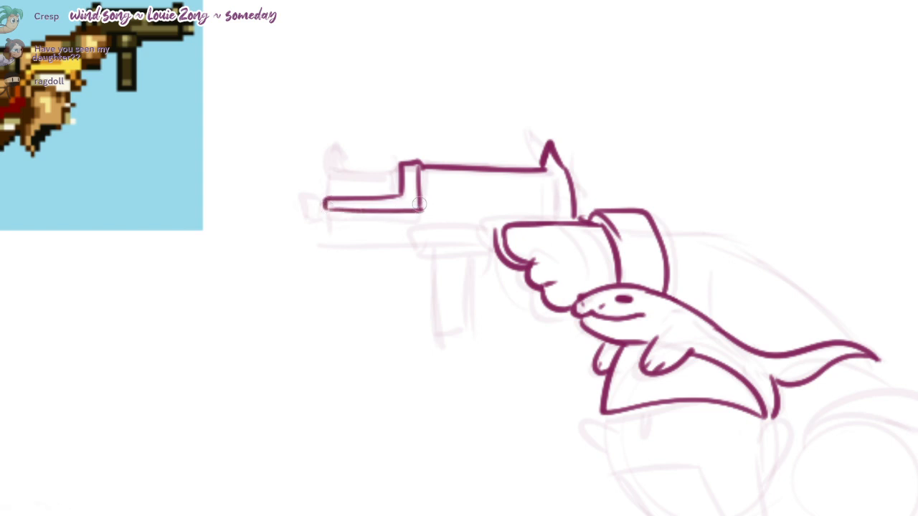
- Ink the gun's barrel housing, front sight and muzzle, and add a ribbed foregrip underneath
mouse_move(331, 195)
mouse_down()
mouse_move(401, 172)
mouse_move(336, 170)
mouse_up()
key(ctrl+z)
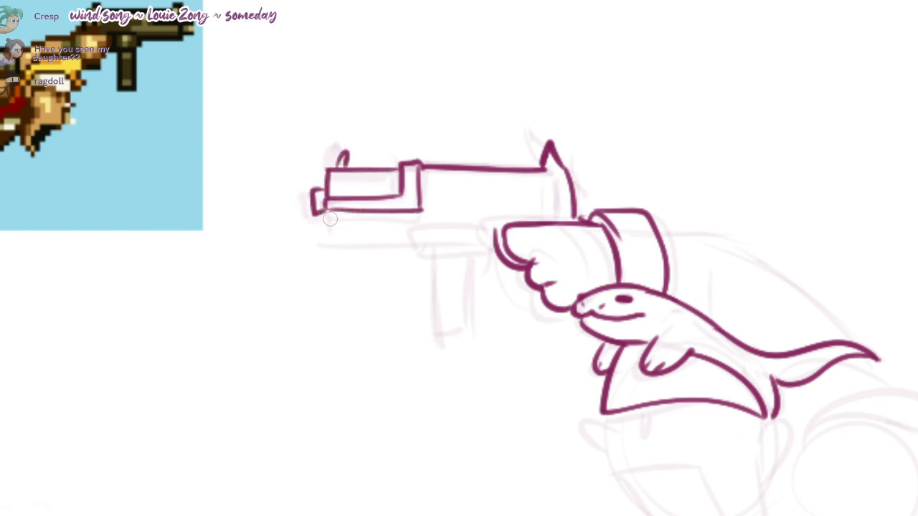
key(ctrl+z)
mouse_move(329, 218)
mouse_down()
mouse_move(330, 240)
mouse_move(433, 239)
mouse_up()
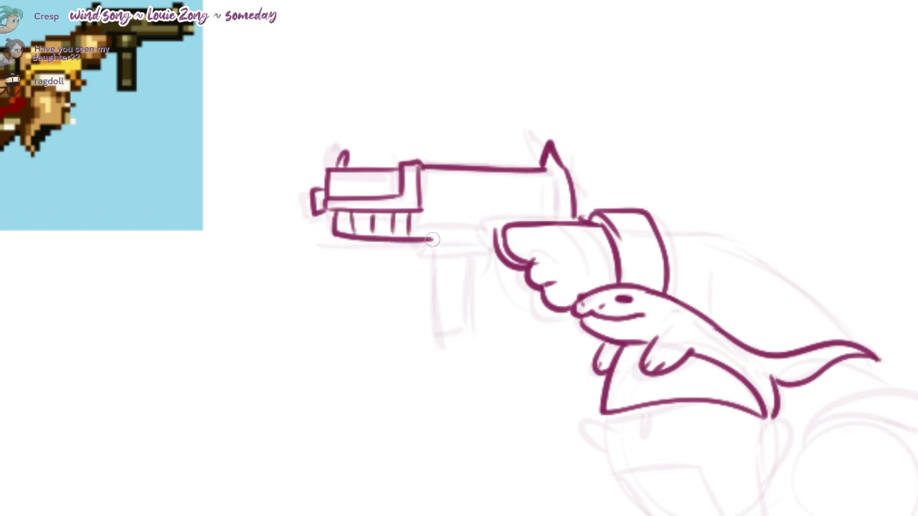
- Ink the rectangular magazine well under the gun body and the slanted magazine extending down from it
mouse_move(430, 235)
mouse_down()
mouse_move(456, 257)
mouse_move(477, 246)
mouse_move(422, 229)
mouse_up()
key(ctrl+z)
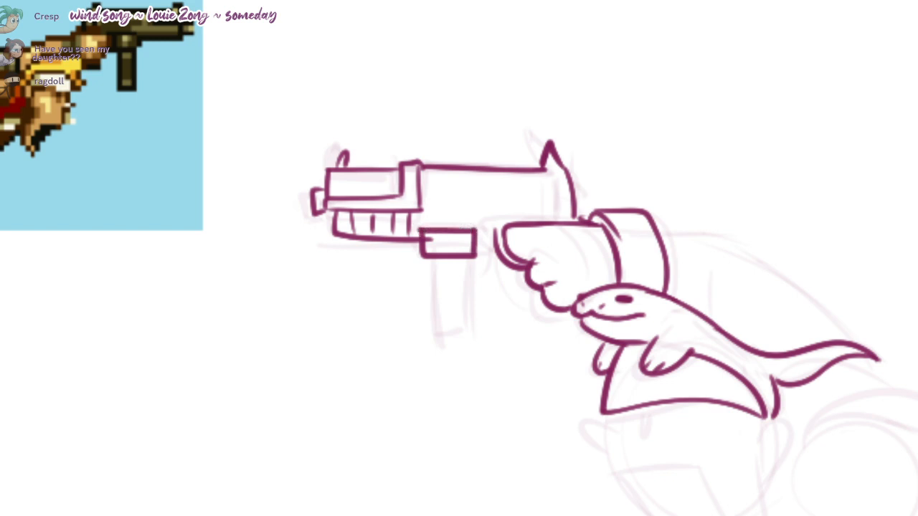
drag(434, 262, 444, 328)
key(ctrl+z)
drag(435, 262, 440, 326)
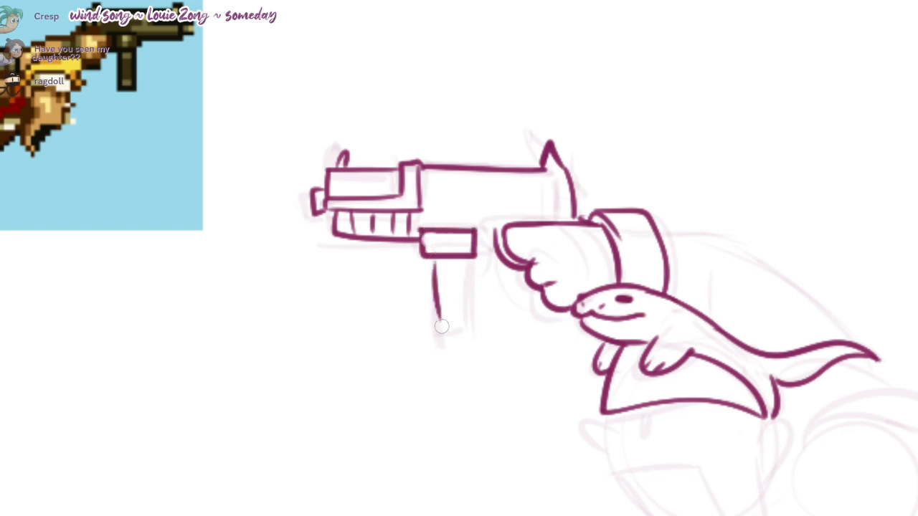
drag(465, 264, 473, 322)
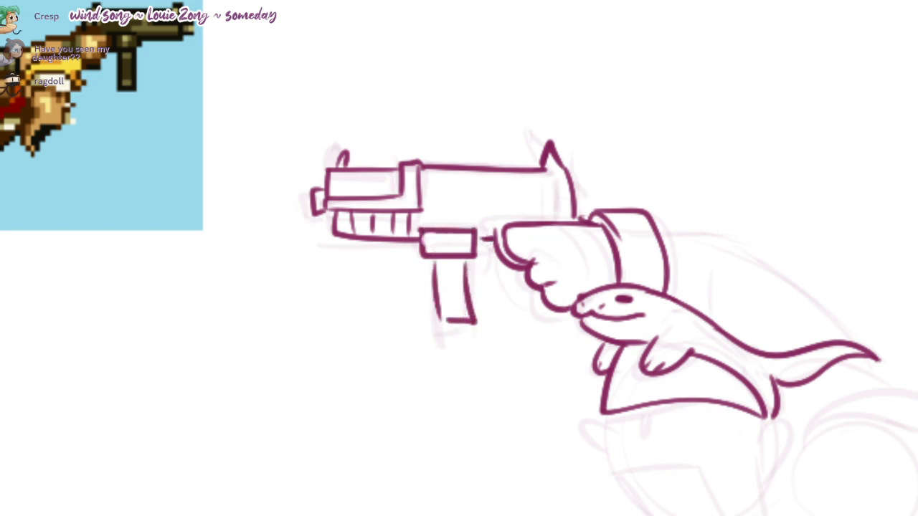
- Ink the vertical edges at the gun's rear below the sight and the lower body line running back to the hand
mouse_move(551, 236)
mouse_down()
mouse_move(531, 230)
mouse_move(563, 218)
mouse_up()
drag(526, 167, 526, 211)
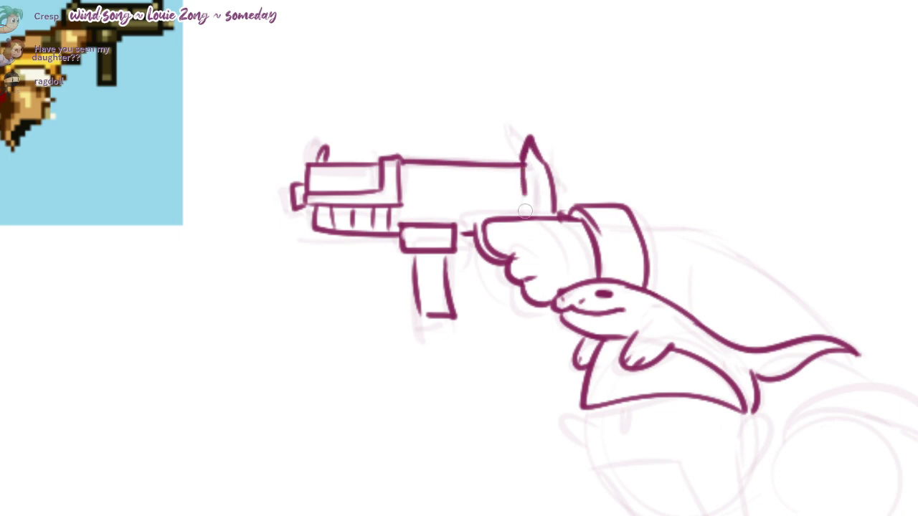
key(ctrl+z)
mouse_move(526, 166)
mouse_down()
mouse_move(535, 215)
mouse_move(522, 216)
mouse_up()
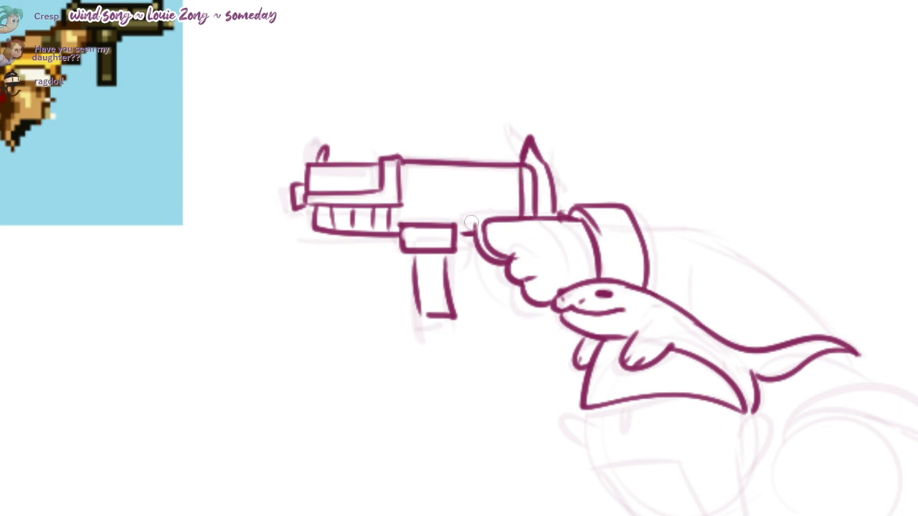
key(ctrl+z)
drag(453, 223, 521, 213)
- Ink the soldier's round nose, upper lip, the long inner edge of the gaping mouth and the protruding lower jaw
scroll(584, 253, down, 2)
drag(584, 253, 473, 229)
scroll(554, 293, up, 1)
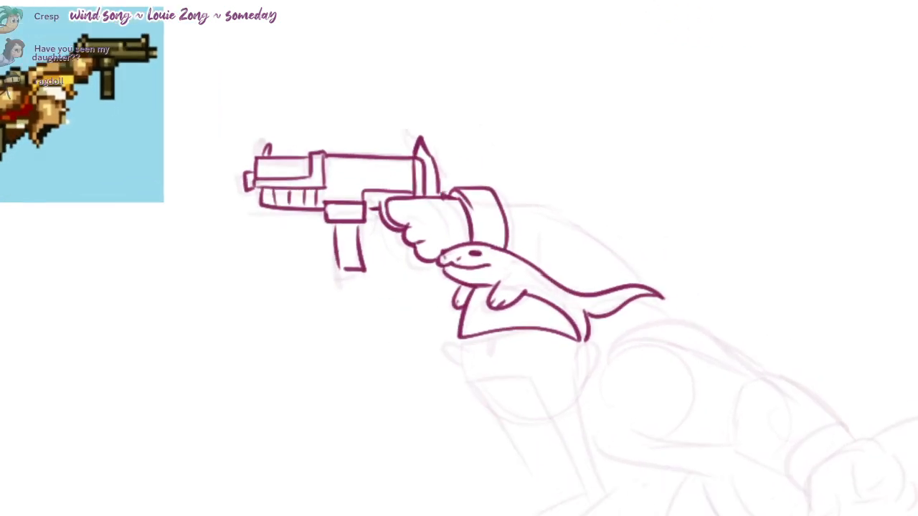
drag(509, 364, 435, 221)
scroll(397, 214, up, 2)
mouse_move(379, 179)
mouse_down()
mouse_move(354, 197)
mouse_move(389, 247)
mouse_move(488, 237)
mouse_up()
drag(487, 236, 459, 170)
mouse_move(459, 170)
mouse_down()
mouse_move(545, 348)
mouse_move(455, 375)
mouse_up()
mouse_move(374, 175)
mouse_down()
mouse_move(387, 184)
mouse_move(462, 169)
mouse_up()
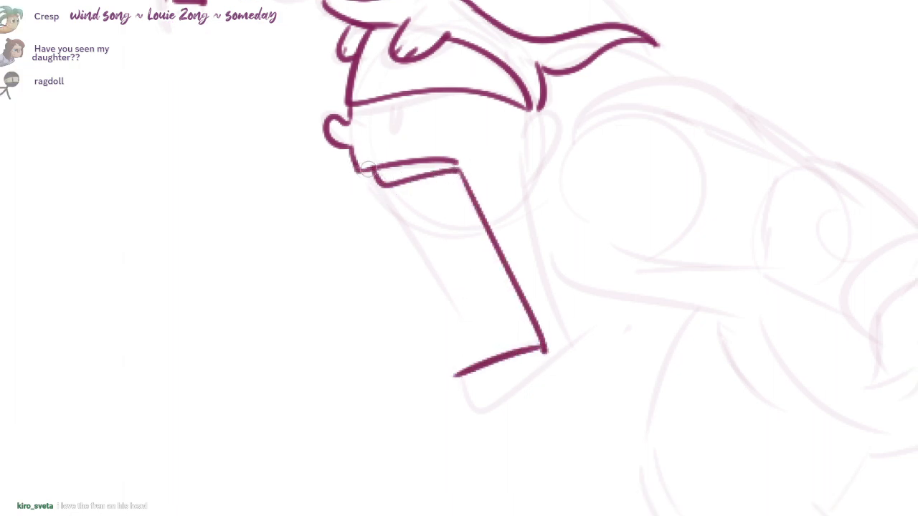
mouse_move(455, 377)
mouse_down()
mouse_move(494, 401)
mouse_move(573, 346)
mouse_up()
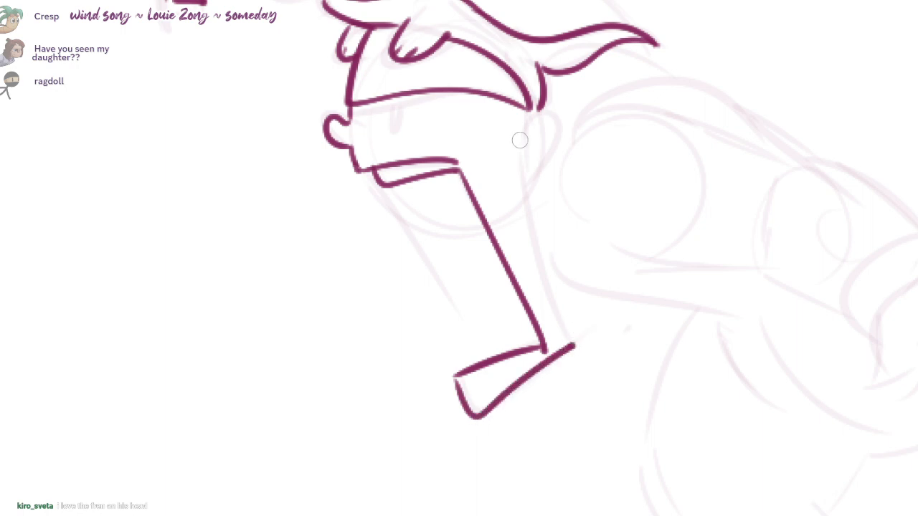
- Ink the long back edge of the jaw from below the ear to the chin and erase the overshooting line ends
drag(520, 139, 575, 344)
key(ctrl+z)
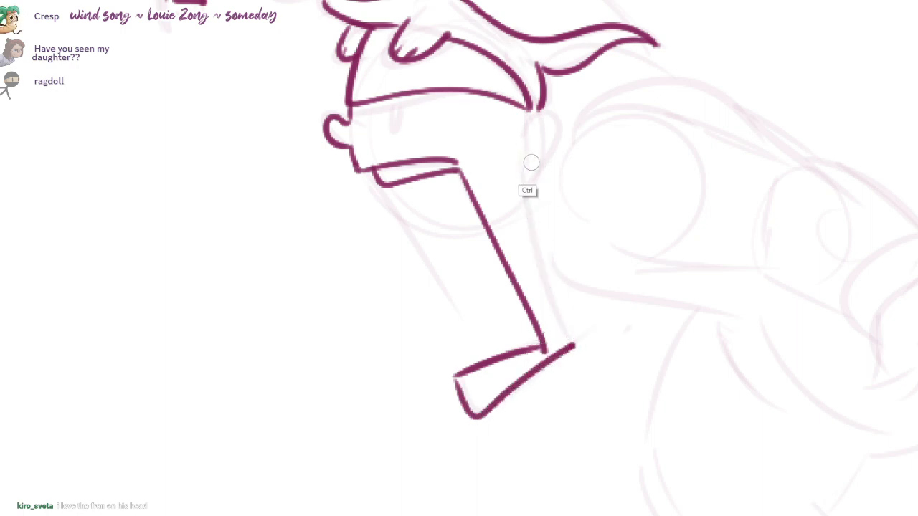
mouse_move(518, 147)
mouse_down()
mouse_move(545, 351)
mouse_move(560, 362)
mouse_up()
key(e)
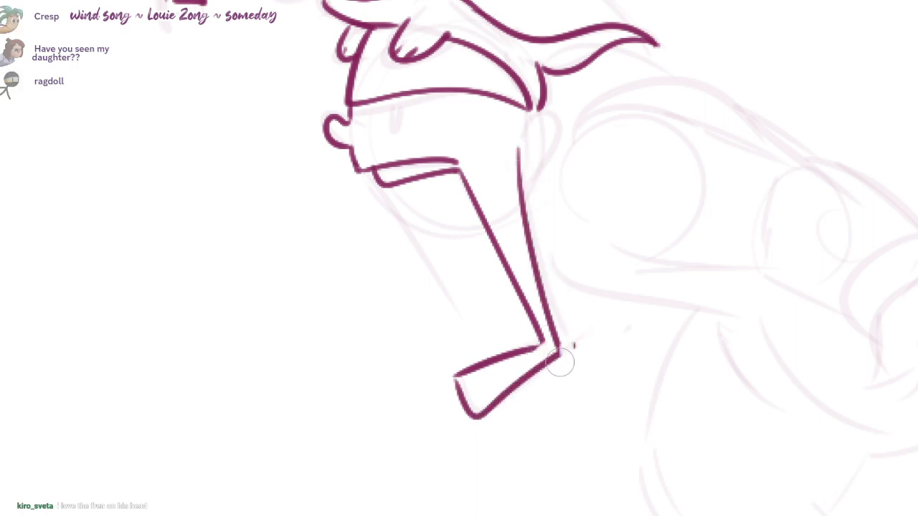
click(573, 345)
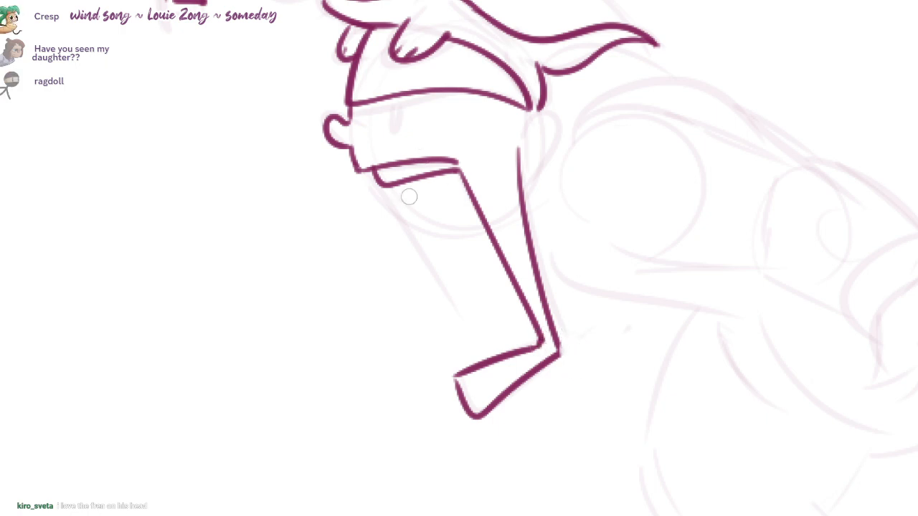
- Close the open mouth with a slanted front edge and fill its interior with solid maroon
drag(406, 184, 481, 367)
key(g)
click(482, 333)
click(452, 207)
key(b)
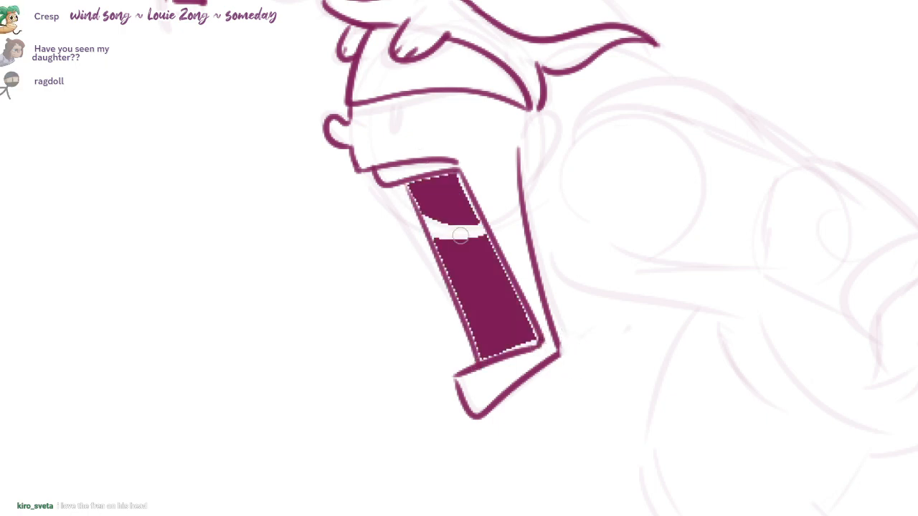
mouse_move(475, 248)
mouse_down()
mouse_move(461, 195)
mouse_move(445, 177)
mouse_move(416, 189)
mouse_move(435, 238)
mouse_move(452, 207)
mouse_move(512, 295)
mouse_up()
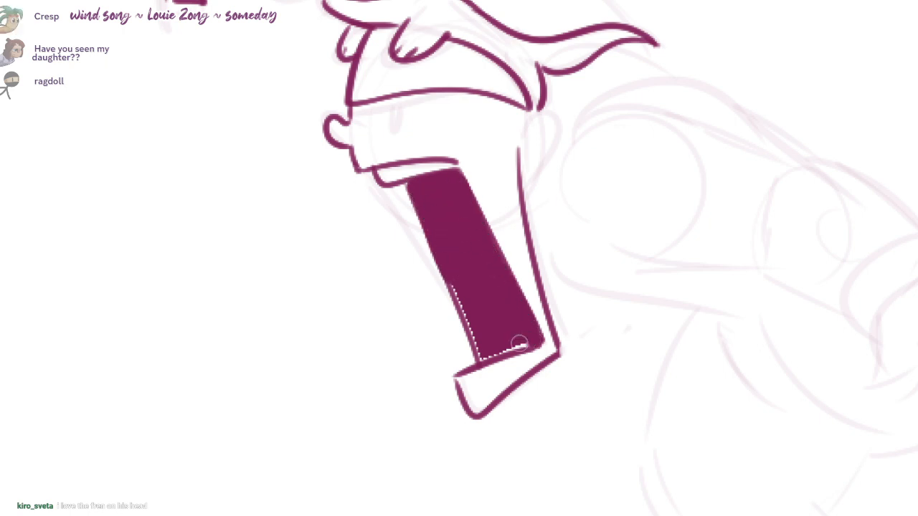
drag(452, 281, 478, 359)
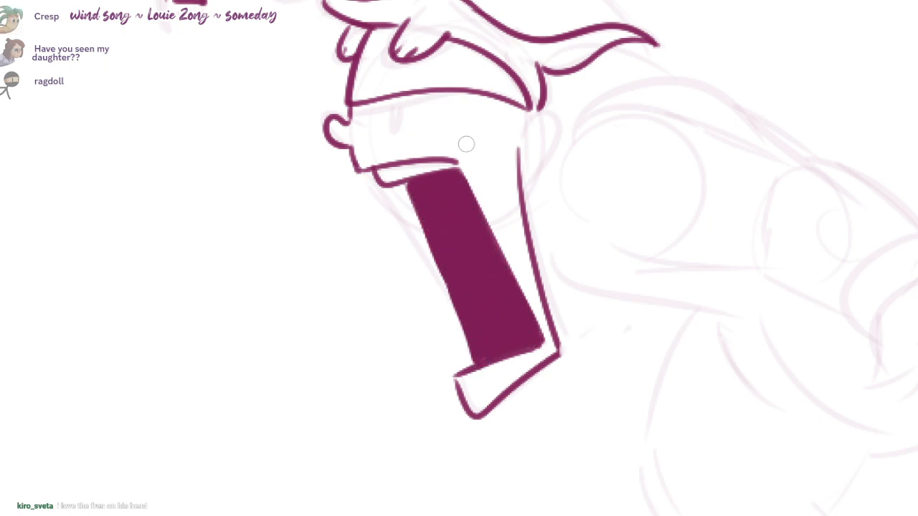
- Carve a small curved white shape into the middle of the dark mouth and hatch its rear end
drag(491, 266, 486, 265)
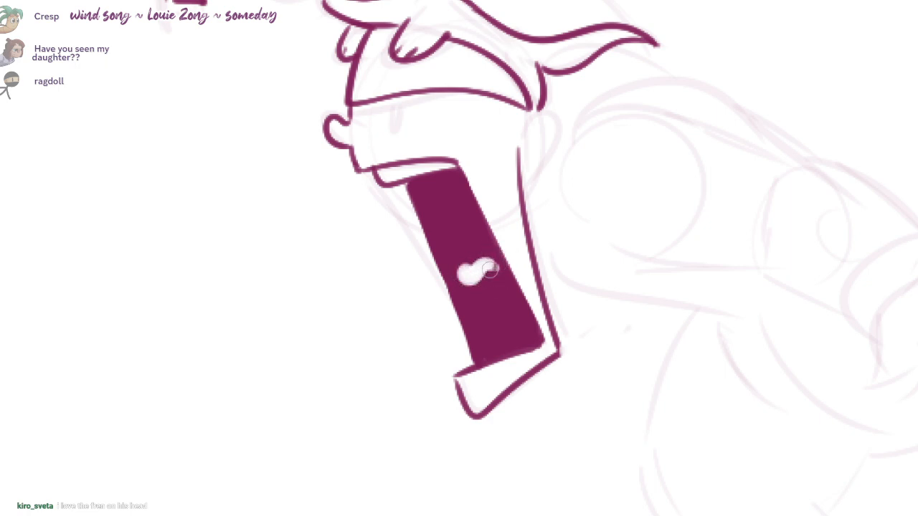
drag(487, 251, 489, 263)
drag(465, 277, 474, 275)
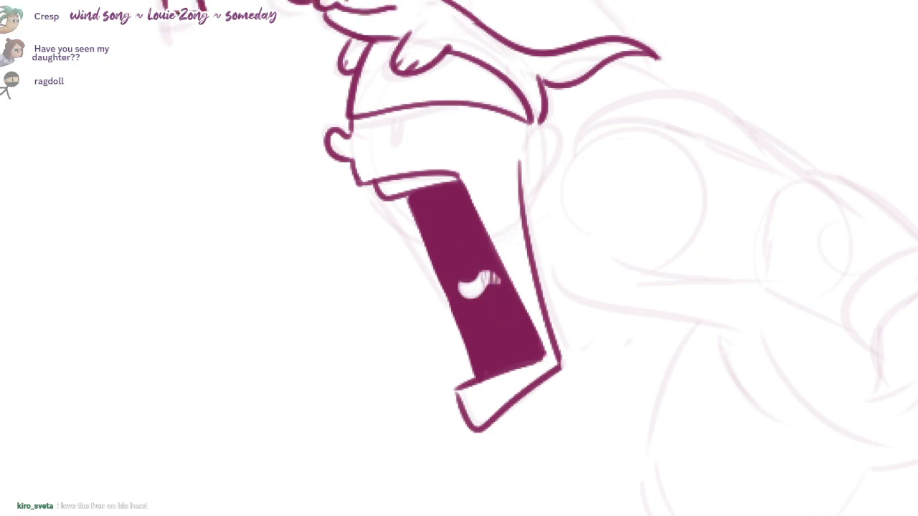
- Ink a thick vertical eye under the headband and a fold line at the back of the headband
drag(430, 158, 423, 224)
mouse_move(381, 182)
mouse_down()
mouse_move(393, 183)
mouse_move(387, 190)
mouse_move(392, 177)
mouse_move(394, 195)
mouse_up()
key(ctrl+z)
key(ctrl+z)
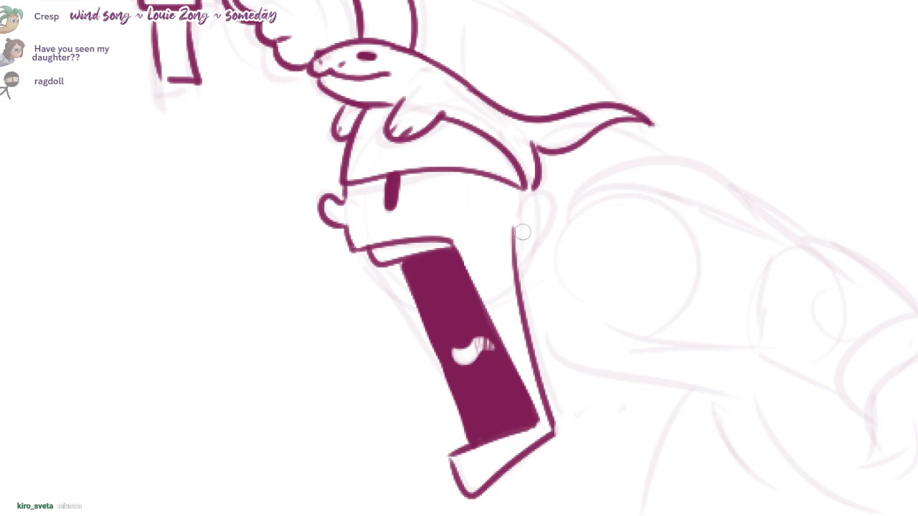
drag(529, 182, 489, 167)
drag(421, 140, 481, 169)
- Ink the round ear behind the jaw and the bulging top and underside of the shoulder and upper arm
drag(530, 138, 486, 122)
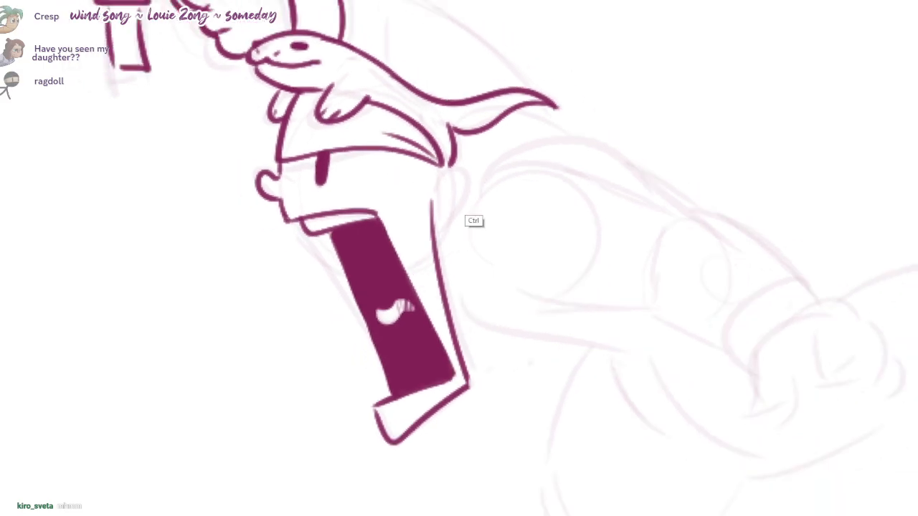
drag(435, 184, 433, 216)
mouse_move(504, 321)
mouse_down()
mouse_move(467, 265)
mouse_move(448, 255)
mouse_up()
mouse_move(448, 157)
mouse_down()
mouse_move(574, 131)
mouse_move(653, 189)
mouse_up()
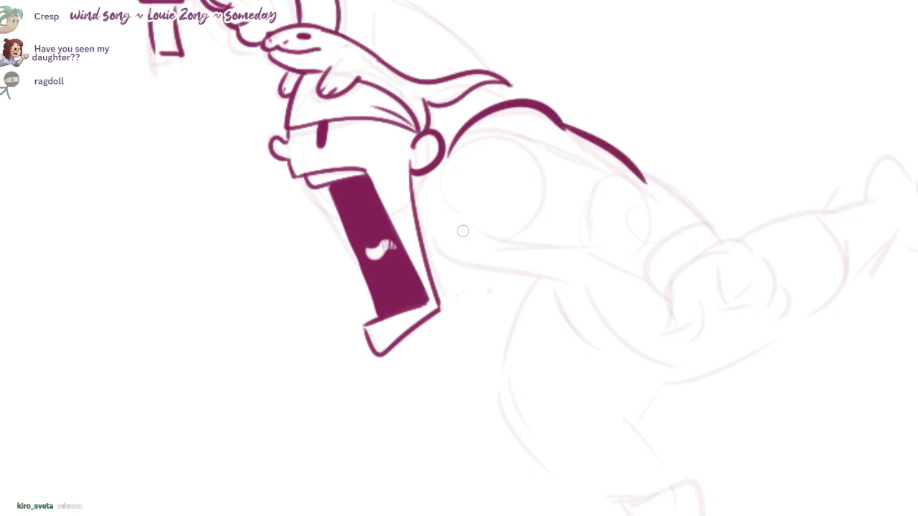
drag(450, 205, 591, 259)
drag(607, 245, 565, 215)
- Ink the elbow curve and the forearm's upper and lower contours, erasing the overlapping line where upper arm and forearm meet
drag(572, 154, 555, 210)
drag(608, 158, 662, 208)
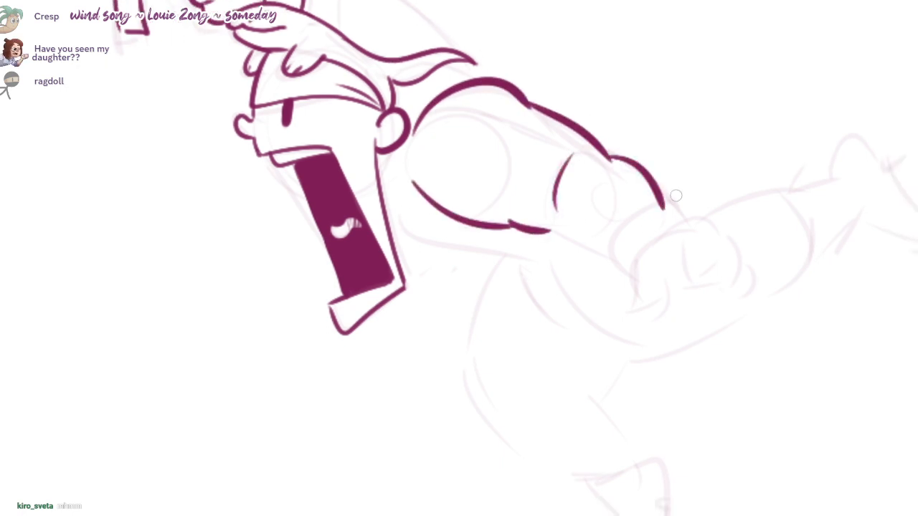
key(ctrl+z)
drag(609, 149, 632, 157)
key(e)
mouse_move(613, 164)
mouse_down()
mouse_move(619, 153)
mouse_move(631, 157)
mouse_up()
key(b)
mouse_move(580, 144)
mouse_down()
mouse_move(623, 154)
mouse_move(657, 198)
mouse_up()
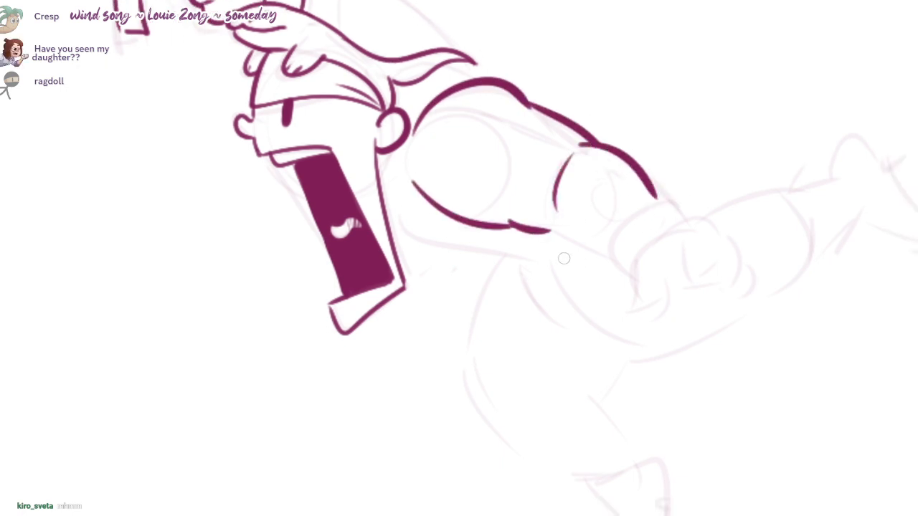
mouse_move(552, 229)
mouse_down()
mouse_move(600, 261)
mouse_move(602, 236)
mouse_up()
- Ink the wide curved glove cuff around the rear arm's wrist and its join to the back of the hand
mouse_move(671, 210)
mouse_down()
mouse_move(647, 213)
mouse_move(577, 269)
mouse_move(592, 231)
mouse_up()
key(ctrl+z)
key(ctrl+z)
drag(657, 188, 676, 217)
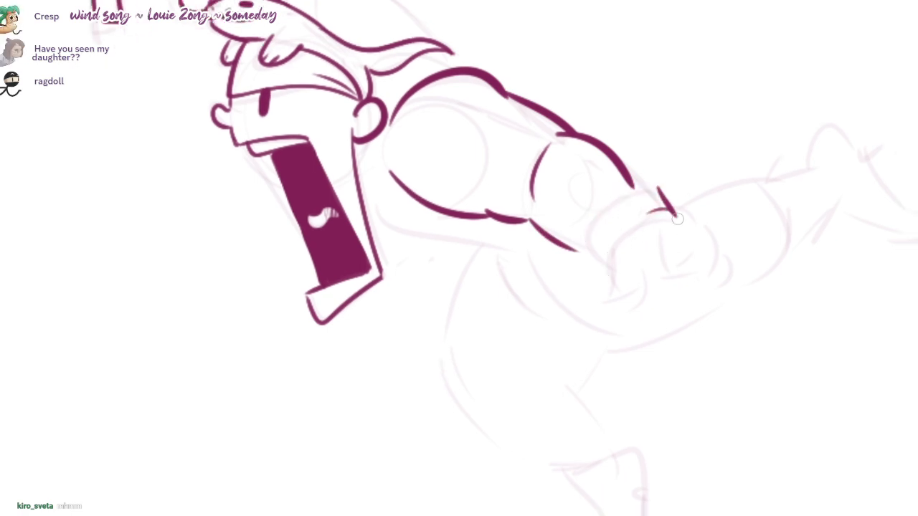
key(ctrl+z)
drag(648, 190, 676, 213)
mouse_move(652, 187)
mouse_down()
mouse_move(615, 278)
mouse_move(618, 191)
mouse_move(614, 276)
mouse_up()
key(ctrl+z)
- Ink the rear hand's back edge, curled fingers and downward-pointing thumb
mouse_move(661, 209)
mouse_down()
mouse_move(605, 265)
mouse_move(628, 260)
mouse_move(670, 271)
mouse_move(687, 215)
mouse_move(662, 271)
mouse_up()
key(ctrl+z)
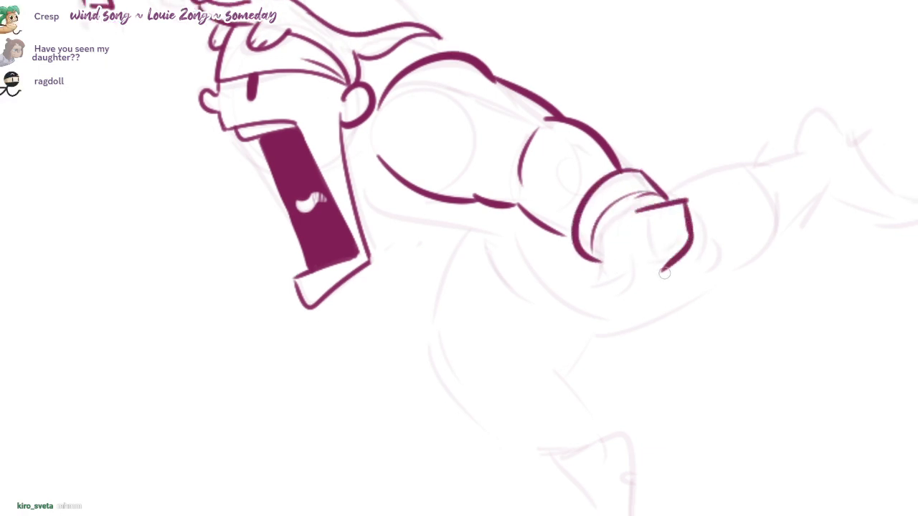
mouse_move(666, 231)
mouse_down()
mouse_move(651, 265)
mouse_move(661, 271)
mouse_up()
key(ctrl+z)
drag(695, 210, 704, 278)
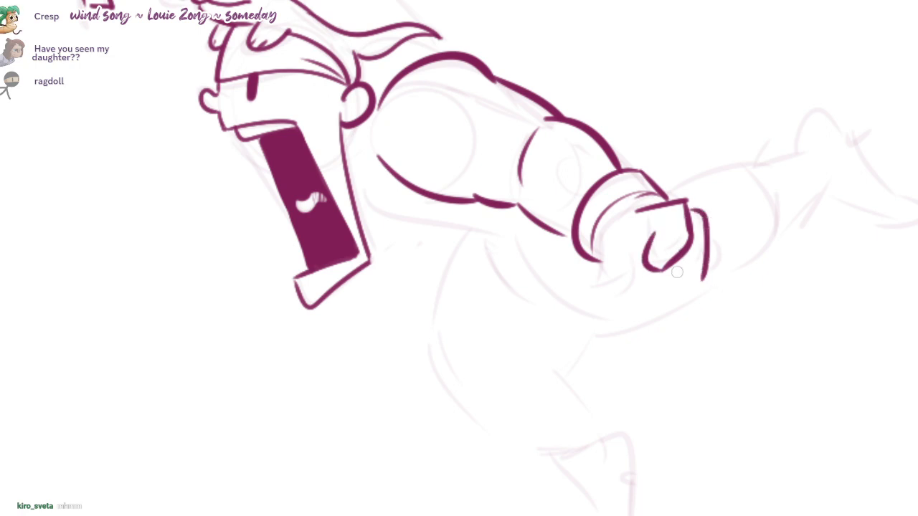
mouse_move(701, 219)
mouse_down()
mouse_move(718, 286)
mouse_move(692, 285)
mouse_up()
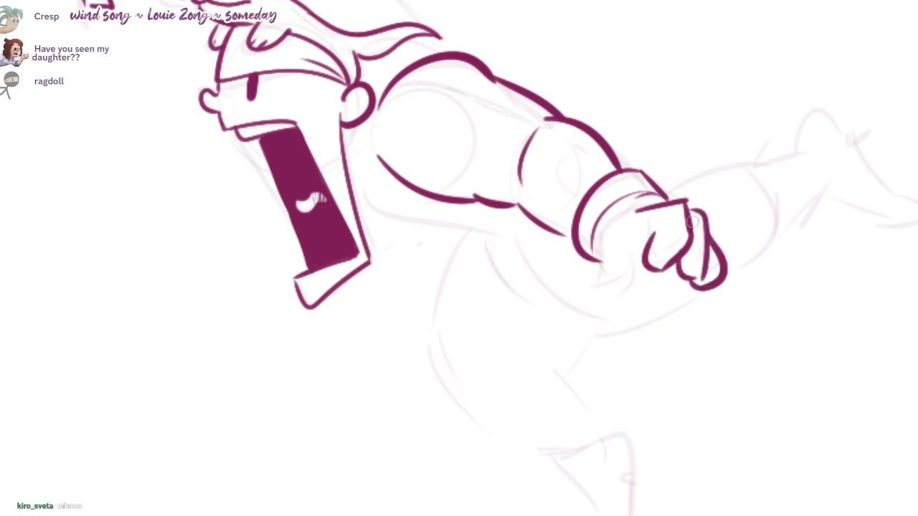
mouse_move(606, 238)
mouse_down()
mouse_move(601, 303)
mouse_move(628, 261)
mouse_move(668, 282)
mouse_up()
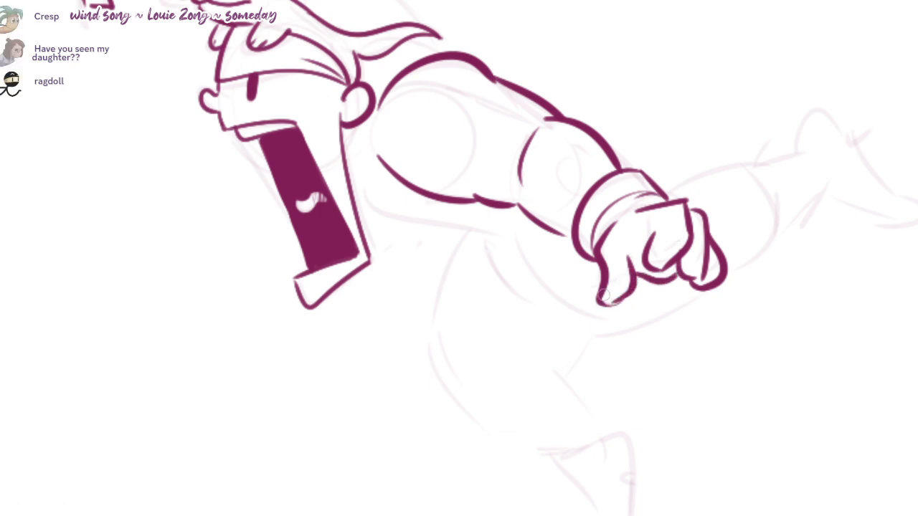
drag(641, 207, 612, 233)
- Ink the short back line behind the lizard's tail and the chest's underside ending in a ragged shirt edge
drag(581, 167, 576, 202)
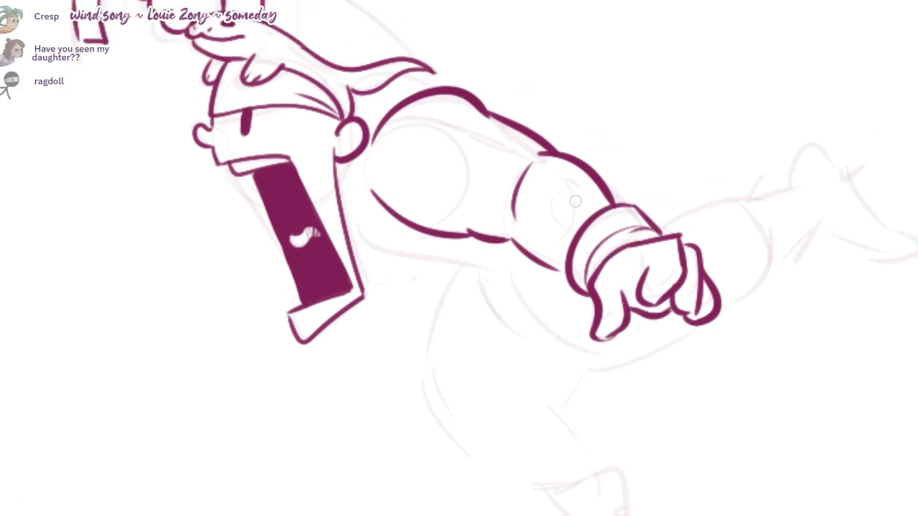
mouse_move(427, 86)
mouse_down()
mouse_move(525, 200)
mouse_move(561, 139)
mouse_up()
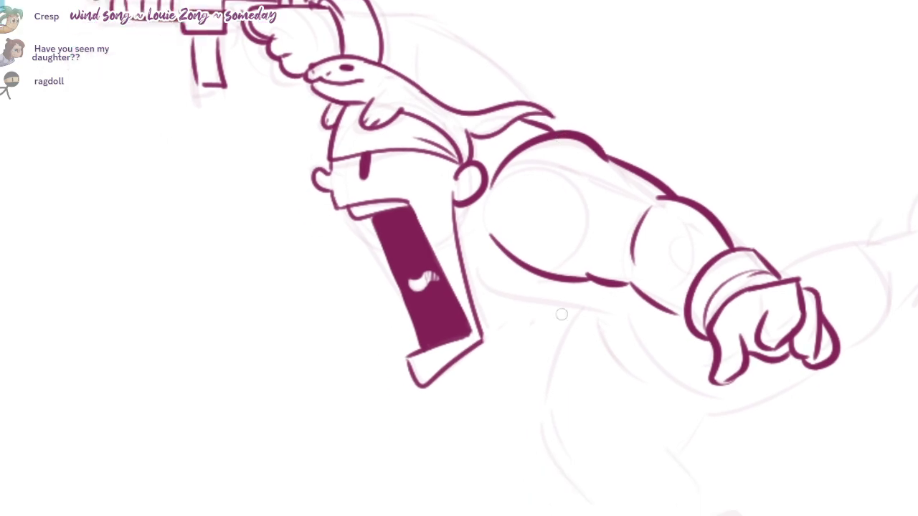
drag(465, 271, 635, 313)
key(ctrl+z)
mouse_move(468, 273)
mouse_down()
mouse_move(627, 313)
mouse_move(614, 252)
mouse_move(644, 243)
mouse_move(585, 267)
mouse_up()
- Ink the curved waist lines and the rounded underside and top of the raised rear thigh
mouse_move(484, 256)
mouse_down()
mouse_move(529, 299)
mouse_move(507, 279)
mouse_move(618, 332)
mouse_up()
key(ctrl+z)
mouse_move(525, 273)
mouse_down()
mouse_move(603, 328)
mouse_move(754, 280)
mouse_up()
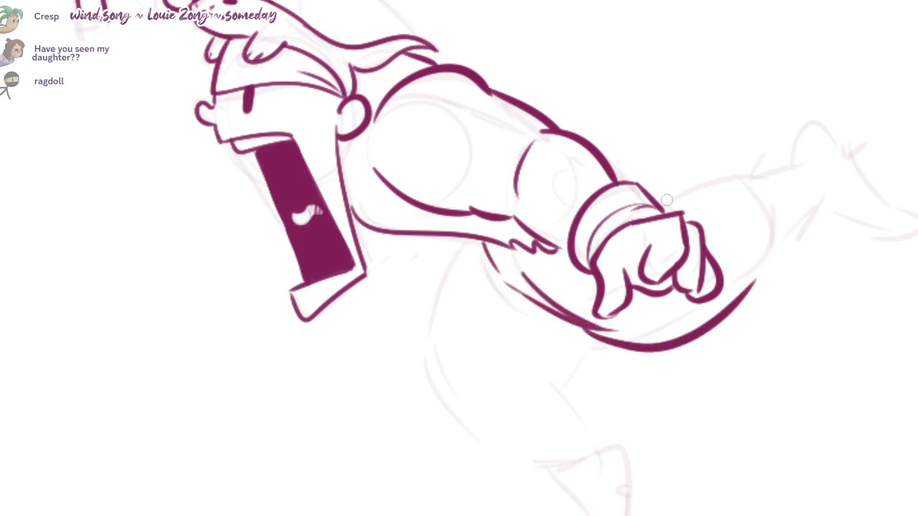
drag(667, 200, 731, 190)
key(ctrl+z)
mouse_move(655, 202)
mouse_down()
mouse_move(734, 191)
mouse_move(778, 232)
mouse_move(768, 270)
mouse_up()
drag(734, 198, 756, 282)
- Ink the rear leg's trouser cuff, lower leg and outstretched boot
mouse_move(789, 175)
mouse_down()
mouse_move(664, 224)
mouse_move(699, 183)
mouse_move(787, 259)
mouse_move(718, 276)
mouse_move(756, 282)
mouse_up()
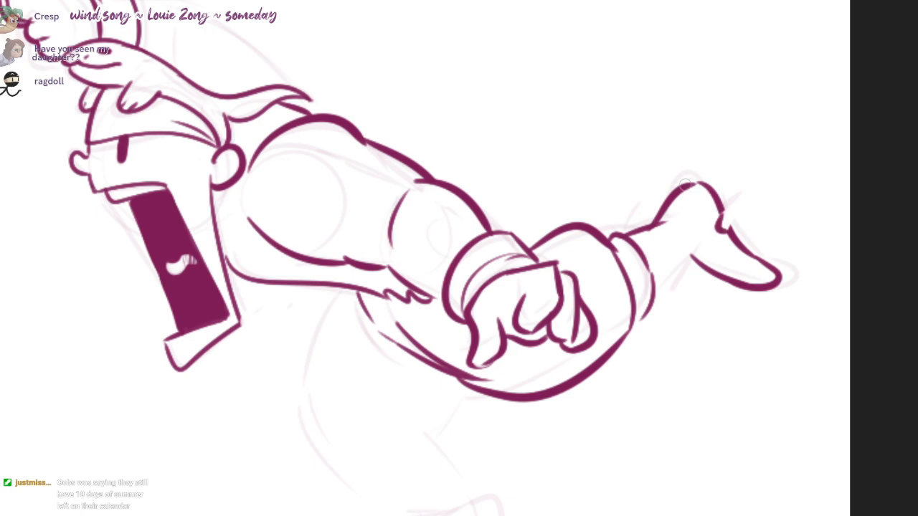
drag(692, 185, 776, 288)
mouse_move(690, 257)
mouse_down()
mouse_move(650, 308)
mouse_move(757, 151)
mouse_up()
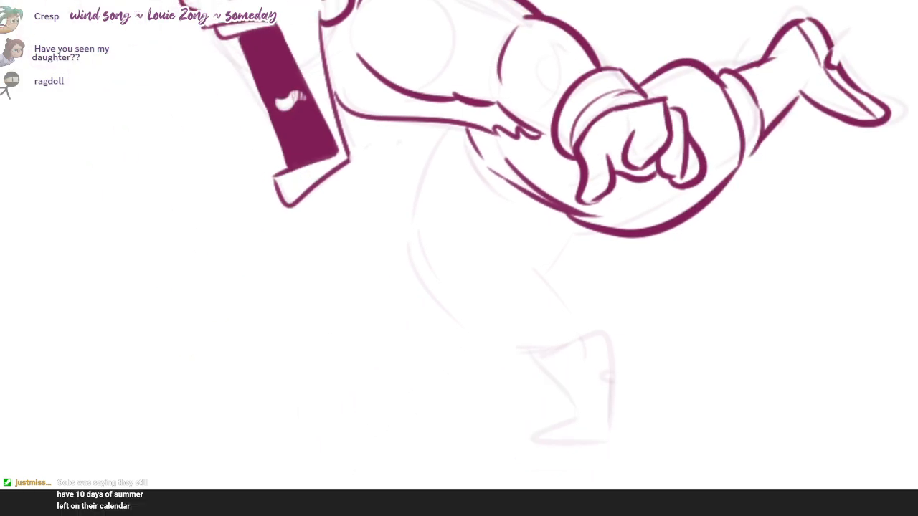
- Ink the bent front leg's baggy trouser outline down to the hem and add two creases behind the knee
drag(452, 125, 435, 300)
mouse_move(560, 213)
mouse_down()
mouse_move(536, 272)
mouse_move(587, 323)
mouse_up()
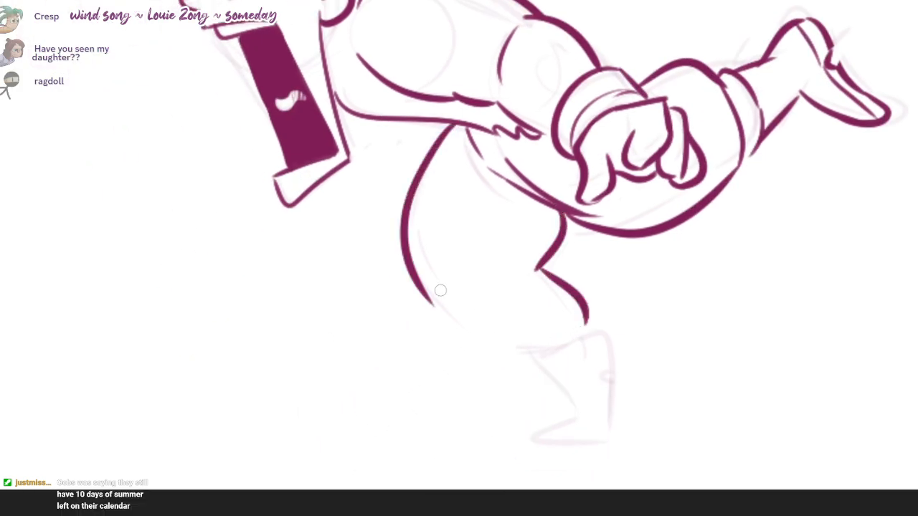
mouse_move(439, 291)
mouse_down()
mouse_move(539, 350)
mouse_move(578, 353)
mouse_up()
key(ctrl+z)
key(ctrl+z)
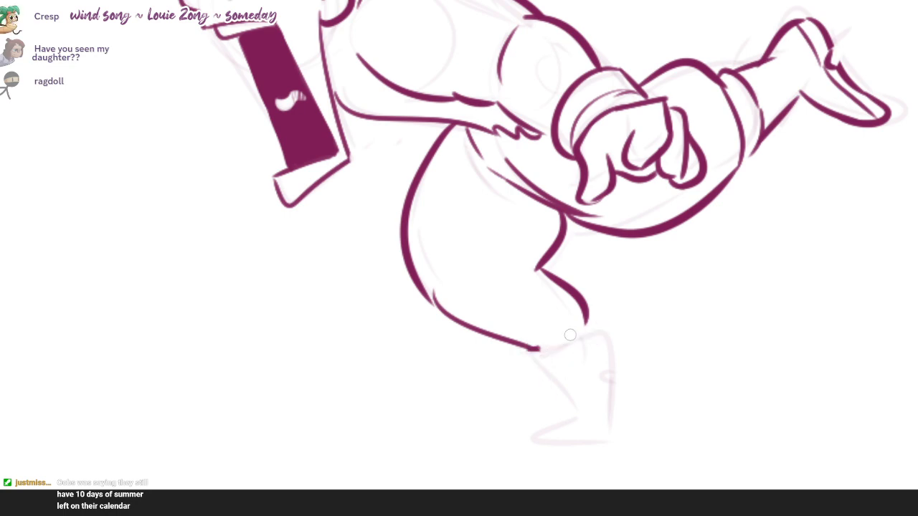
drag(584, 321, 532, 350)
key(e)
drag(437, 288, 446, 301)
key(b)
drag(538, 265, 476, 253)
drag(541, 277, 493, 289)
- Ink the front leg's boot below the trouser hem, with a notch in its back edge and a small ankle crease
drag(636, 337, 604, 305)
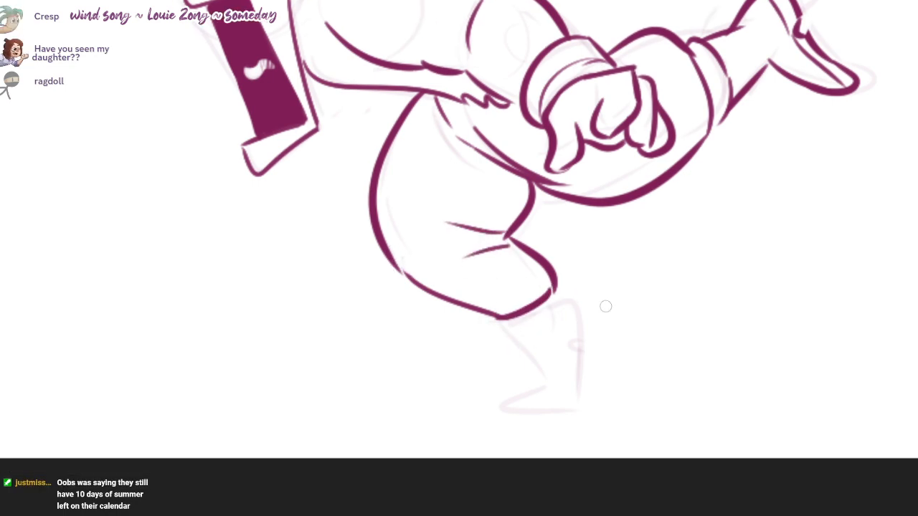
mouse_move(552, 296)
mouse_down()
mouse_move(586, 308)
mouse_move(583, 373)
mouse_up()
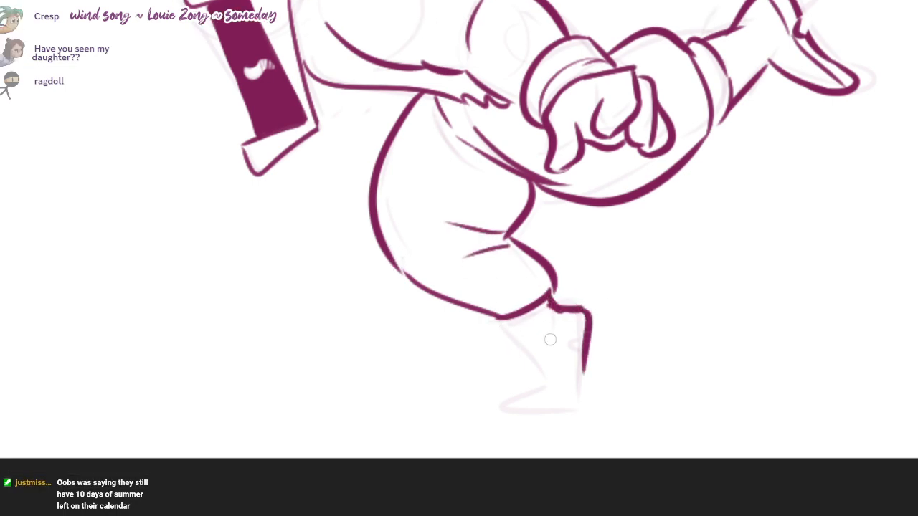
mouse_move(502, 317)
mouse_down()
mouse_move(539, 355)
mouse_move(539, 383)
mouse_move(571, 404)
mouse_up()
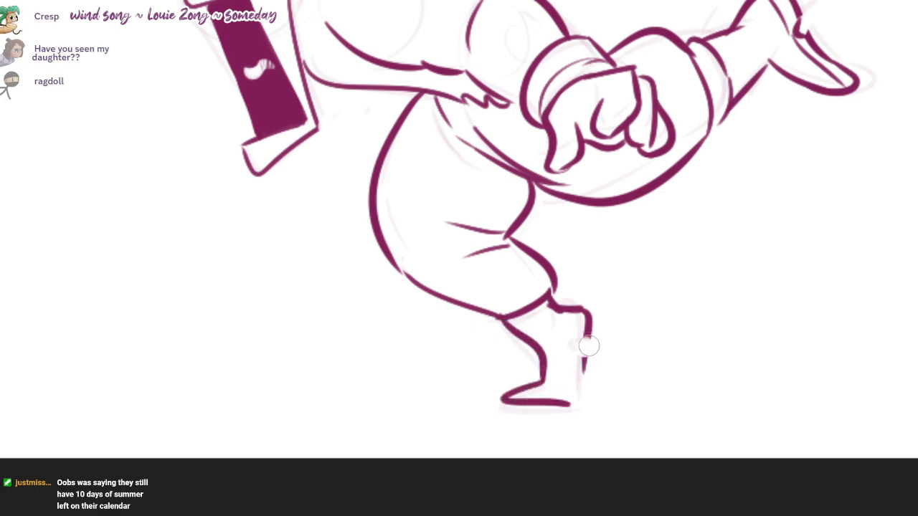
drag(585, 338, 576, 399)
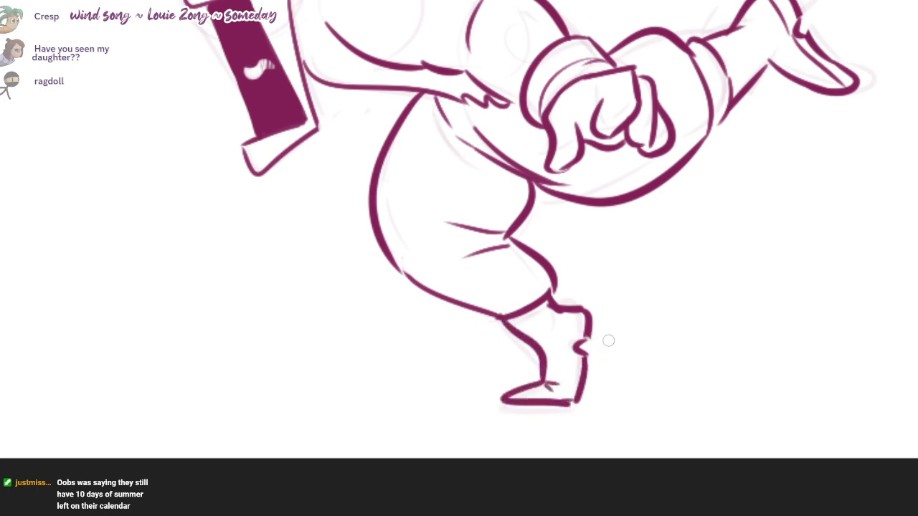
scroll(635, 313, down, 2)
drag(635, 301, 631, 344)
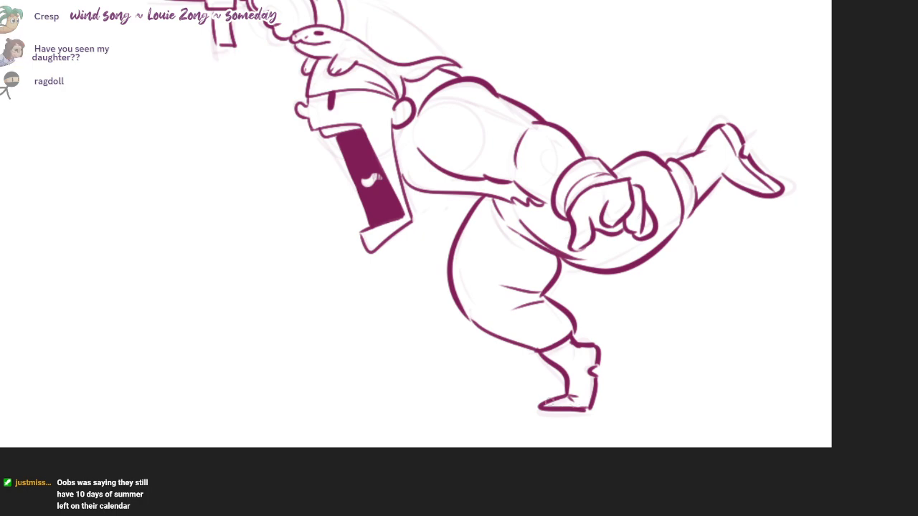
- Ink the upper contour of the raised gun arm, curving from the wristband back to the shoulder
drag(550, 405, 582, 404)
drag(376, 38, 490, 178)
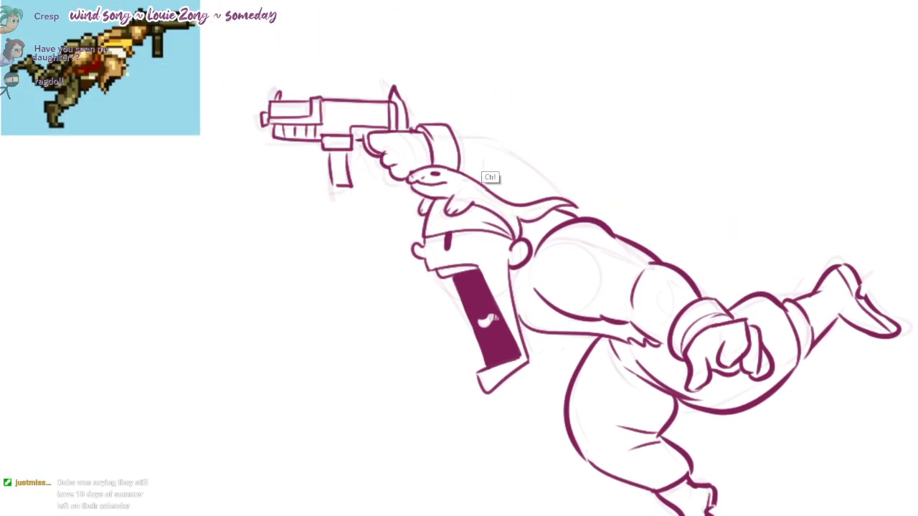
scroll(490, 177, up, 2)
mouse_move(447, 132)
mouse_down()
mouse_move(511, 142)
mouse_move(506, 215)
mouse_up()
mouse_move(497, 137)
mouse_down()
mouse_move(601, 221)
mouse_move(595, 236)
mouse_up()
key(ctrl+z)
key(ctrl+z)
- Clean up stray marks inside the raised arm and ink a curved muscle crease above the lizard's back
key(e)
drag(507, 165, 504, 201)
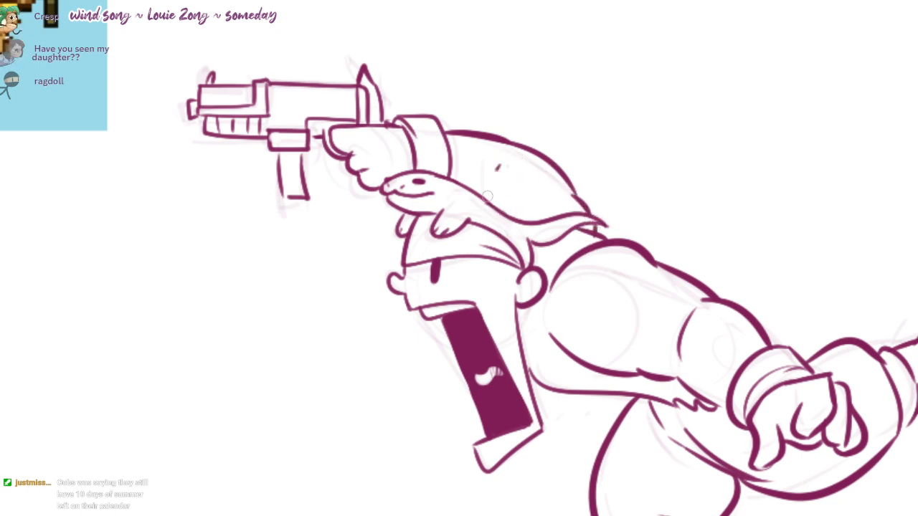
mouse_move(495, 209)
mouse_down()
mouse_move(493, 195)
mouse_move(493, 205)
mouse_up()
key(b)
drag(532, 187, 541, 221)
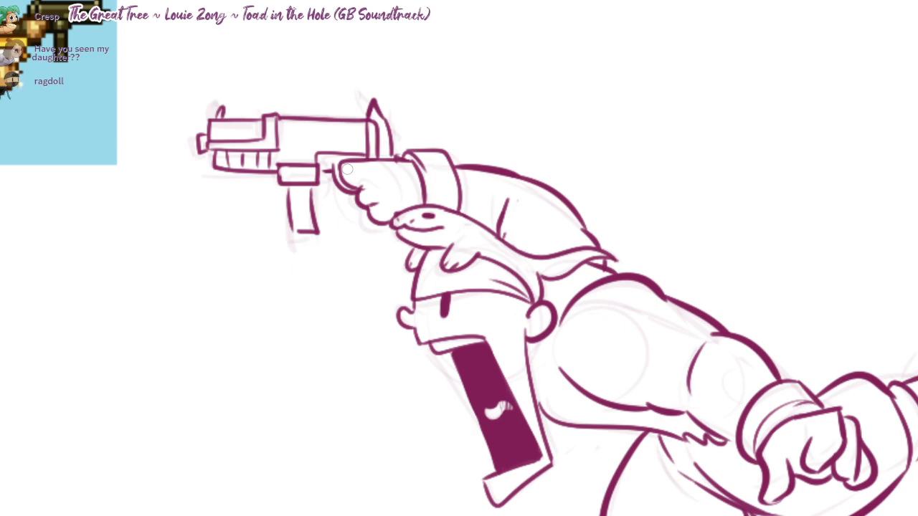
drag(500, 200, 501, 223)
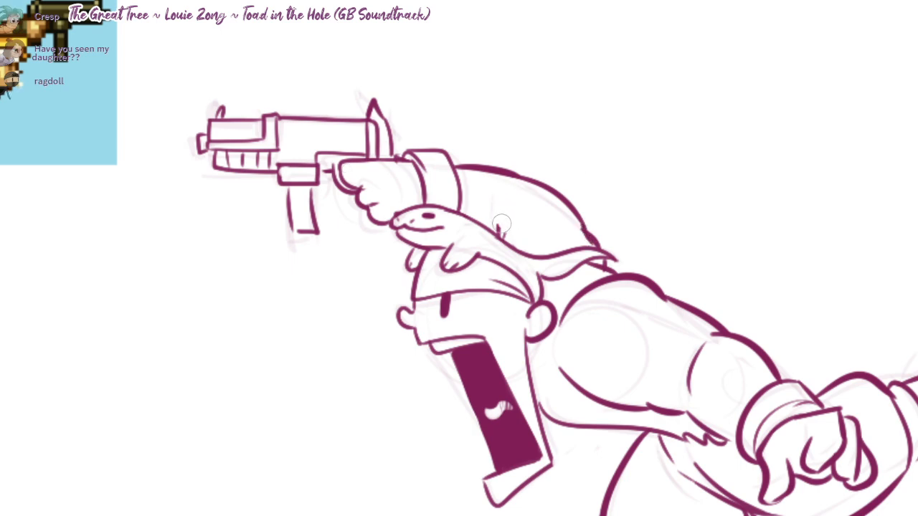
drag(504, 189, 496, 238)
key(ctrl+z)
- Add curved band lines across the wristband of the arm holding the gun
drag(622, 159, 652, 196)
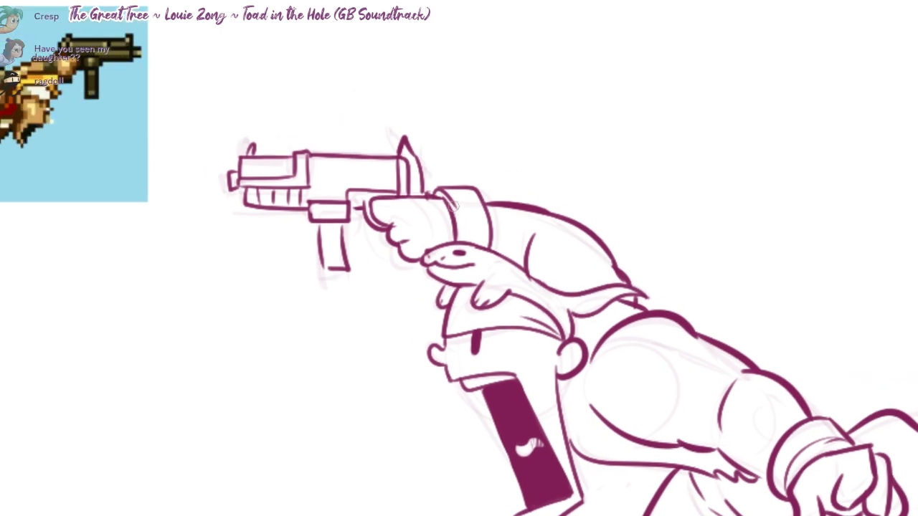
mouse_move(456, 192)
mouse_down()
mouse_move(466, 238)
mouse_move(472, 227)
mouse_move(499, 232)
mouse_move(451, 199)
mouse_up()
key(ctrl+z)
key(ctrl+minus)
drag(540, 313, 508, 289)
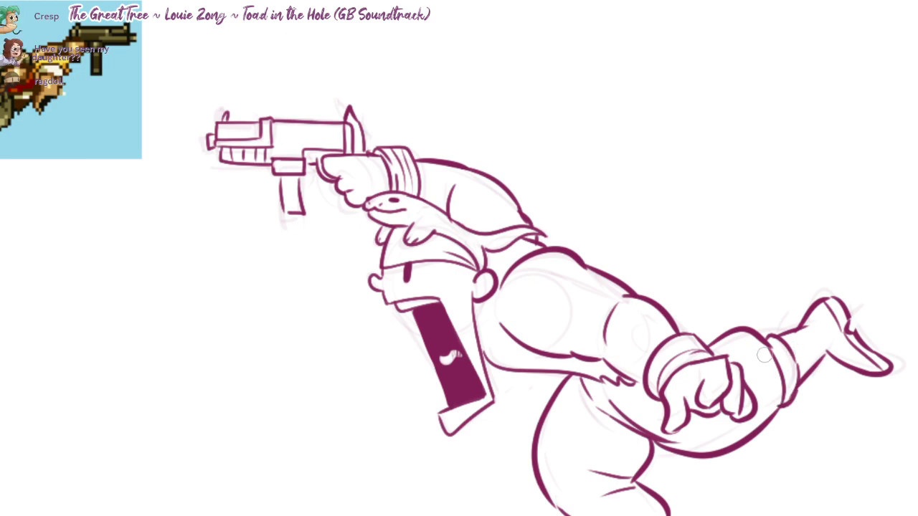
- Ink the curved line separating the lowered arm's forearm from its upper arm
drag(709, 421, 679, 366)
scroll(633, 345, down, 1)
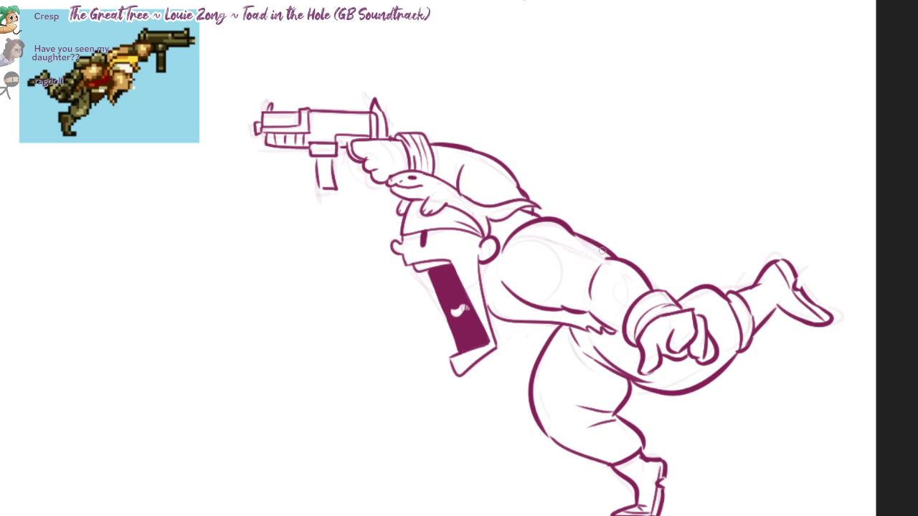
drag(600, 259, 611, 316)
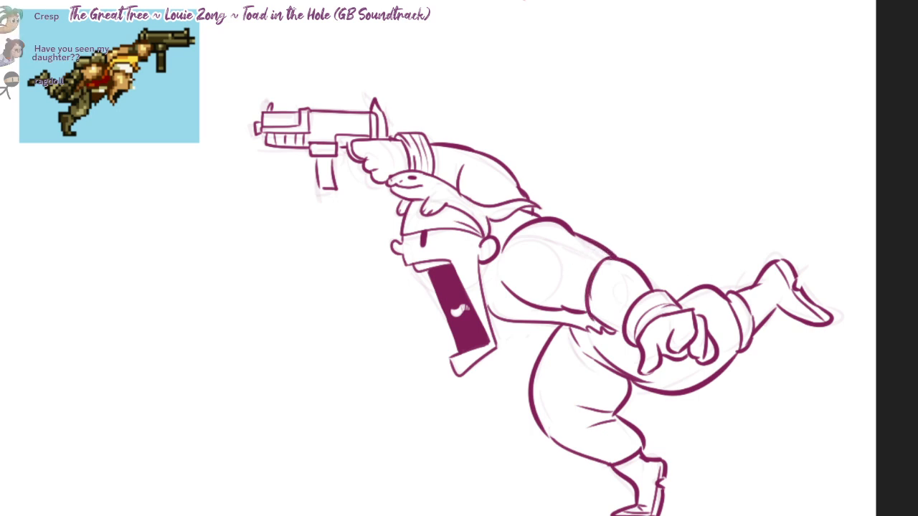
- Lay a light purple tone over the lowered forearm and glove, raised wristband, gun, vest, trousers and boots
mouse_move(611, 276)
mouse_down()
mouse_move(602, 316)
mouse_move(656, 305)
mouse_move(642, 330)
mouse_move(648, 359)
mouse_move(696, 327)
mouse_up()
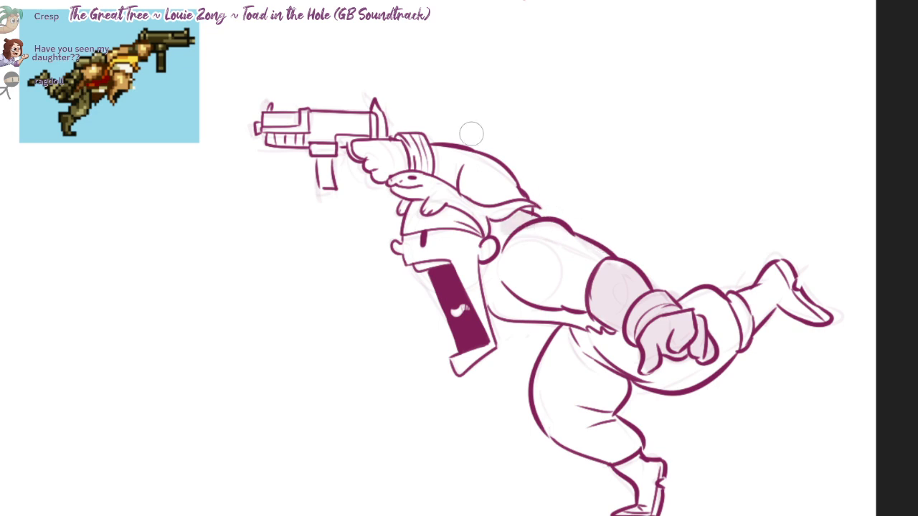
drag(411, 152, 425, 166)
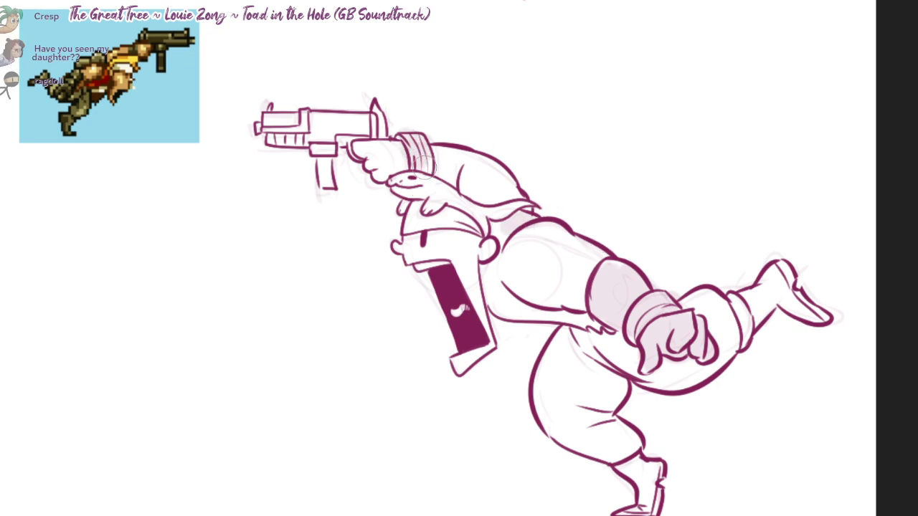
mouse_move(414, 128)
mouse_down()
mouse_move(286, 125)
mouse_move(343, 126)
mouse_move(357, 136)
mouse_move(322, 159)
mouse_move(314, 140)
mouse_move(262, 126)
mouse_up()
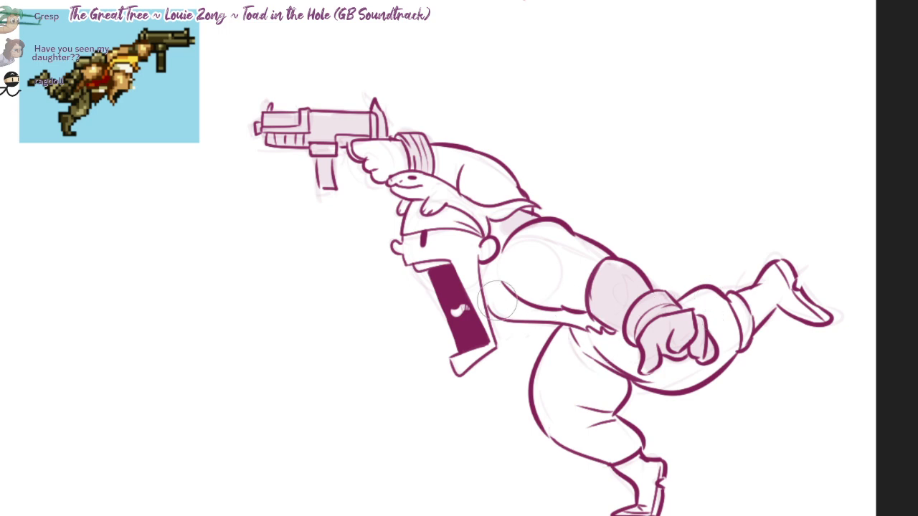
mouse_move(491, 299)
mouse_down()
mouse_move(496, 266)
mouse_move(561, 332)
mouse_move(579, 334)
mouse_move(566, 416)
mouse_move(610, 359)
mouse_move(569, 420)
mouse_move(604, 405)
mouse_move(573, 437)
mouse_move(623, 437)
mouse_move(649, 473)
mouse_move(645, 500)
mouse_up()
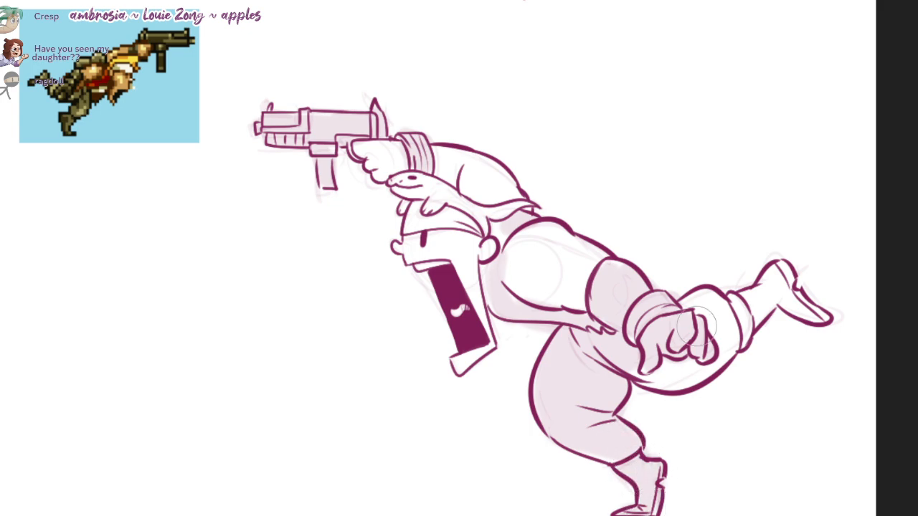
mouse_move(695, 325)
mouse_down()
mouse_move(656, 376)
mouse_move(717, 351)
mouse_move(718, 328)
mouse_move(706, 315)
mouse_move(738, 326)
mouse_move(760, 305)
mouse_move(781, 302)
mouse_move(816, 315)
mouse_move(752, 299)
mouse_move(742, 313)
mouse_move(767, 276)
mouse_move(792, 301)
mouse_move(778, 280)
mouse_move(794, 320)
mouse_move(779, 320)
mouse_move(791, 332)
mouse_move(782, 300)
mouse_move(770, 323)
mouse_move(637, 386)
mouse_up()
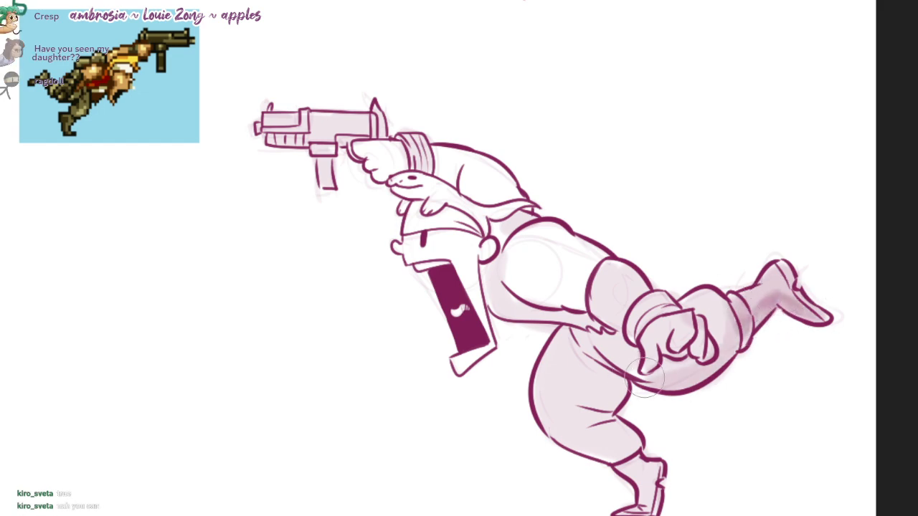
- Brush darker shading onto the lowered forearm, glove and gun, and tone the side of the face and jaw
key(ctrl+z)
mouse_move(593, 348)
mouse_down()
mouse_move(656, 368)
mouse_move(717, 340)
mouse_up()
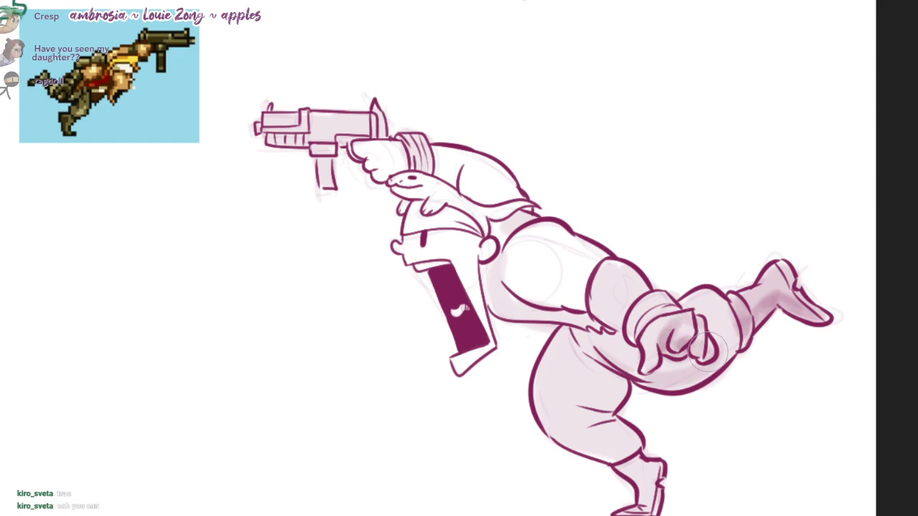
mouse_move(629, 316)
mouse_down()
mouse_move(604, 307)
mouse_move(632, 327)
mouse_up()
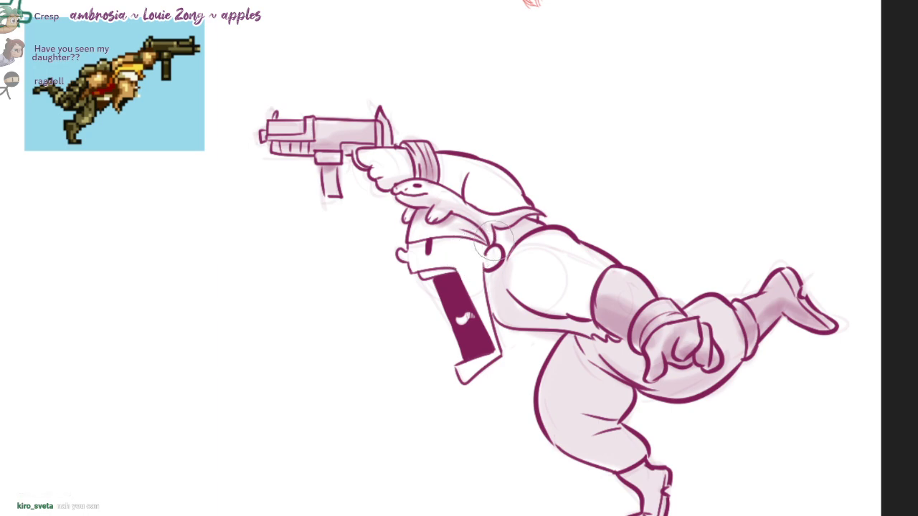
drag(487, 245, 502, 371)
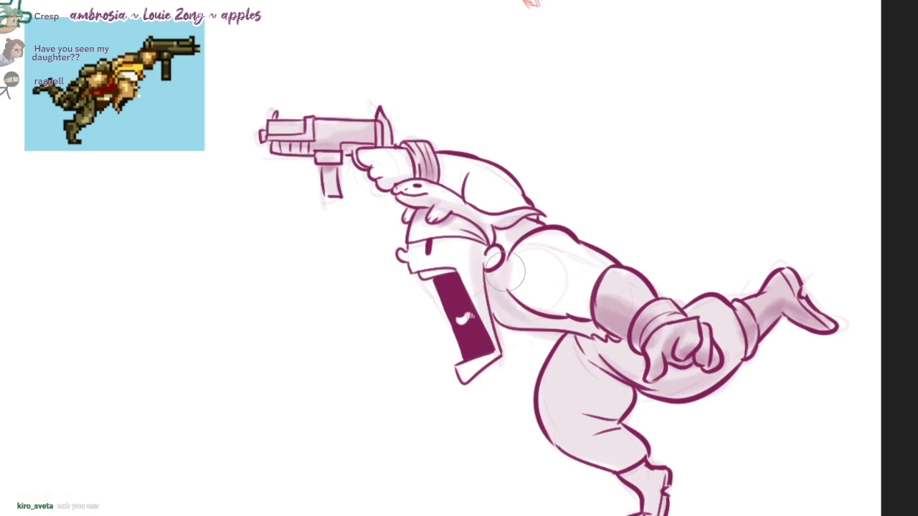
key(ctrl+z)
- Shade the muscles of both bare arms, the folds and undersides of the trousers, and the front boot
mouse_move(506, 271)
mouse_down()
mouse_move(611, 315)
mouse_move(632, 311)
mouse_up()
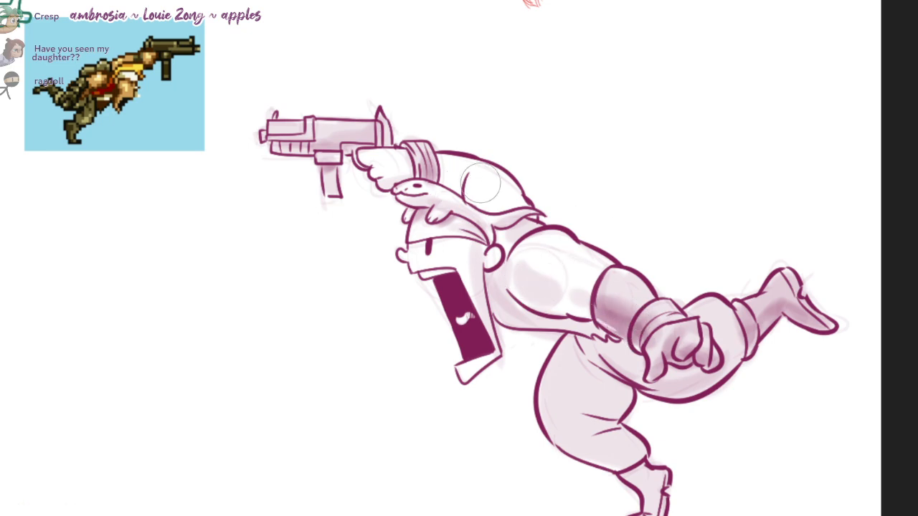
drag(480, 183, 507, 199)
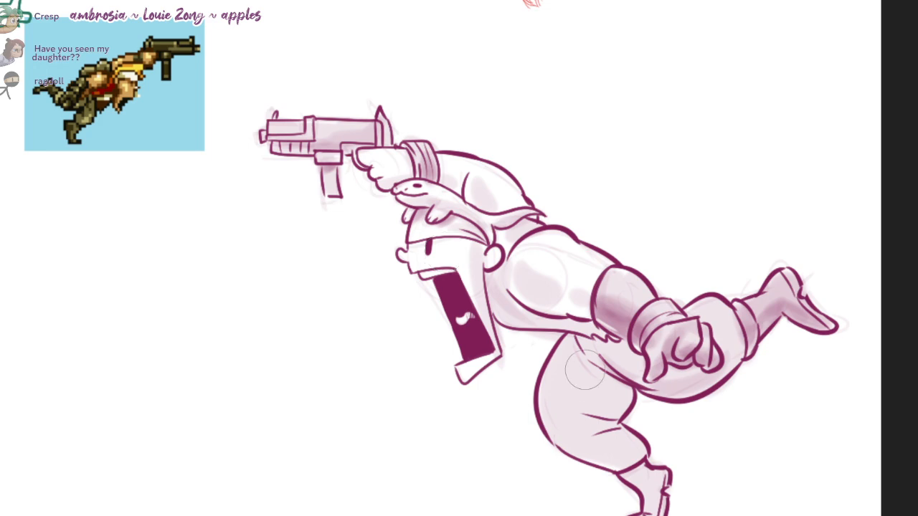
mouse_move(591, 380)
mouse_down()
mouse_move(628, 373)
mouse_move(609, 402)
mouse_move(609, 437)
mouse_move(648, 391)
mouse_move(729, 364)
mouse_up()
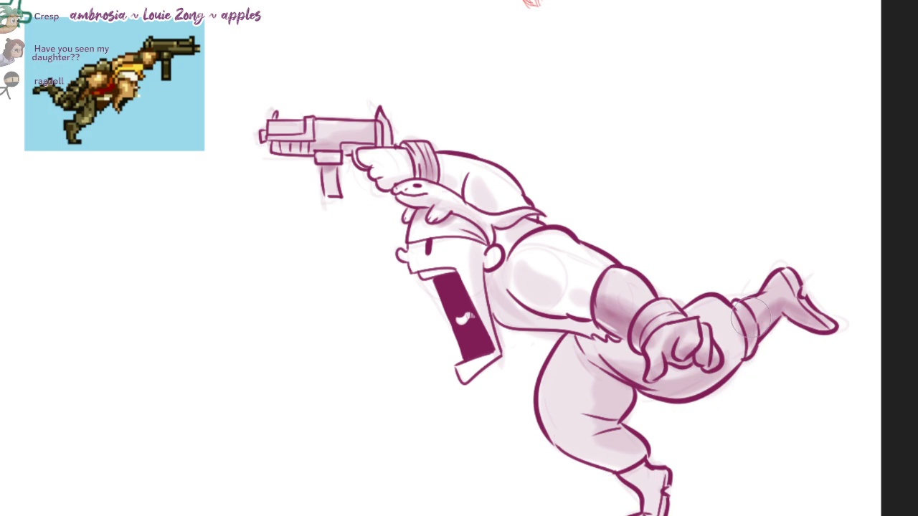
mouse_move(631, 466)
mouse_down()
mouse_move(656, 502)
mouse_move(648, 501)
mouse_up()
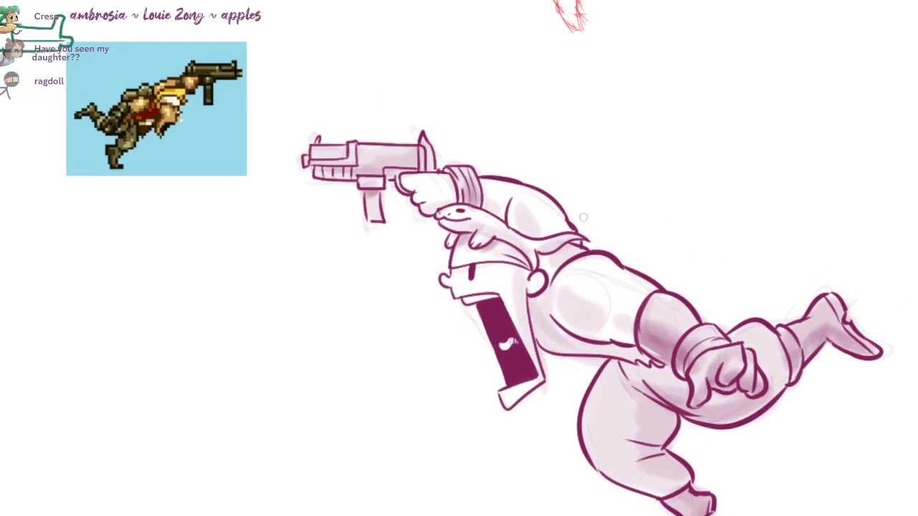
- Draw a small cat-like head with pointed ears and fluffy fur peeking over the soldier's shoulder
drag(564, 233, 601, 249)
scroll(595, 240, up, 2)
key(ctrl+z)
mouse_move(552, 234)
mouse_down()
mouse_move(607, 232)
mouse_move(602, 252)
mouse_up()
scroll(582, 227, up, 1)
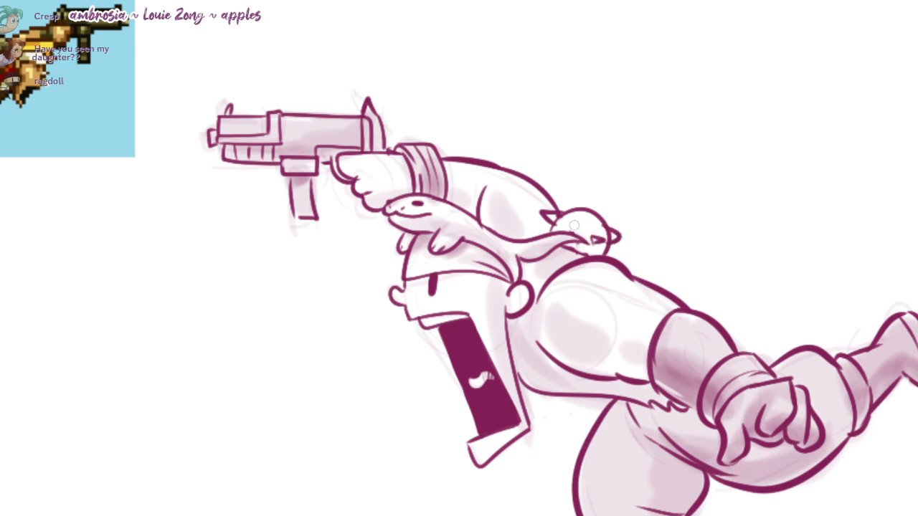
mouse_move(607, 222)
mouse_down()
mouse_move(573, 209)
mouse_move(592, 213)
mouse_up()
scroll(608, 254, down, 2)
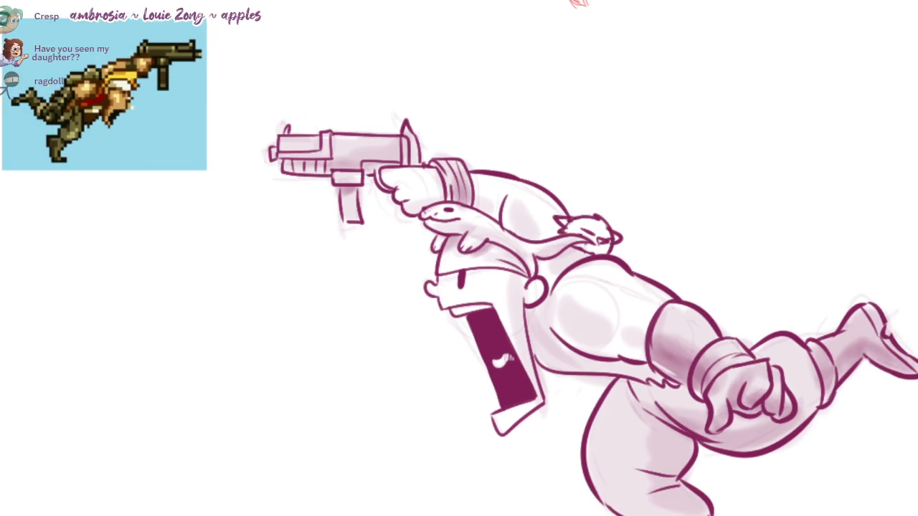
- Ink the small creature's paw and a curved form behind its head along the soldier's back
scroll(608, 255, up, 2)
scroll(608, 254, down, 1)
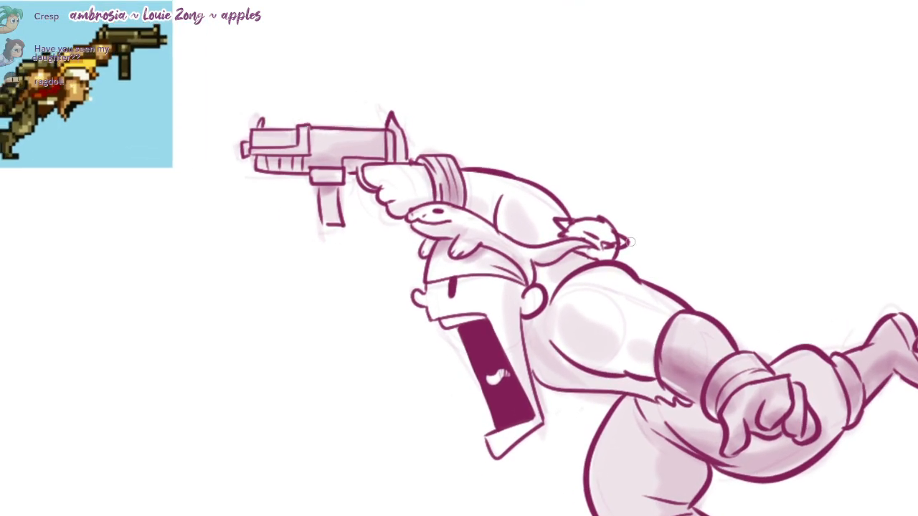
mouse_move(618, 233)
mouse_down()
mouse_move(673, 270)
mouse_move(639, 277)
mouse_move(631, 260)
mouse_move(631, 269)
mouse_up()
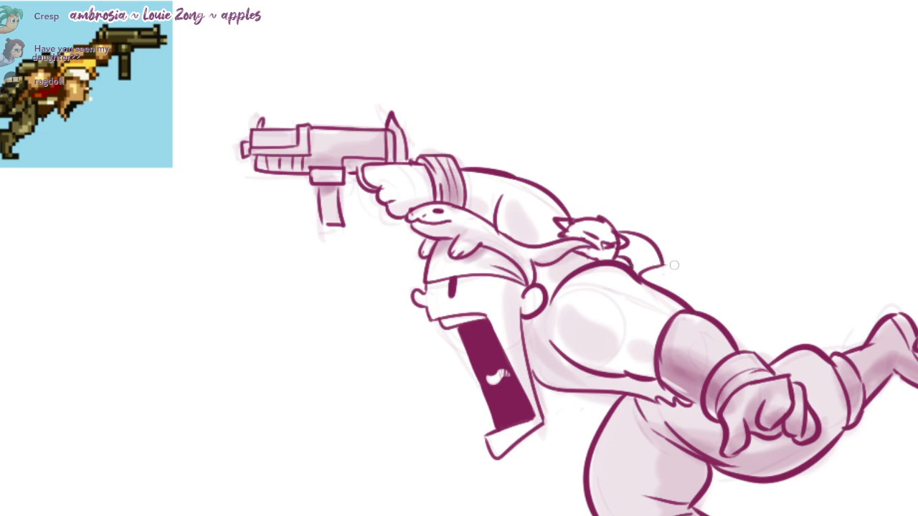
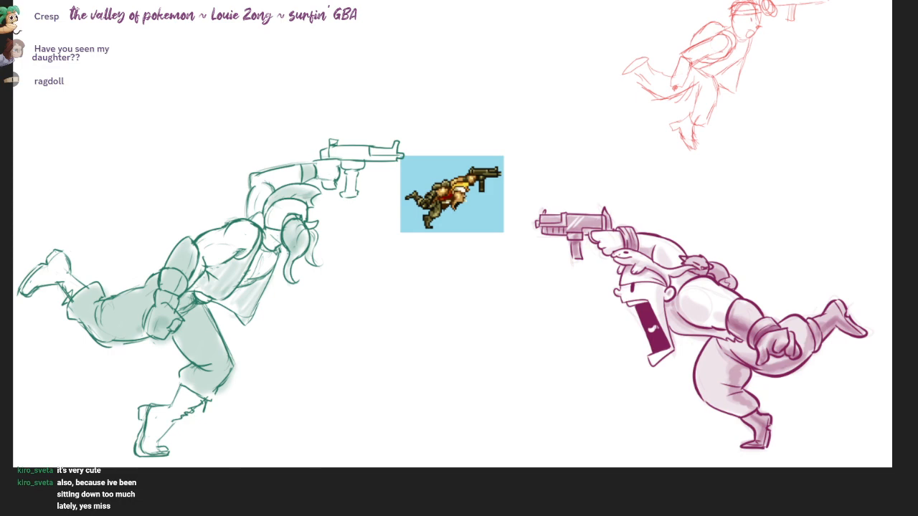
- Bring up the browser illustration of the heavily armed soldier for reference, and return to the canvas
drag(667, 0, 323, 0)
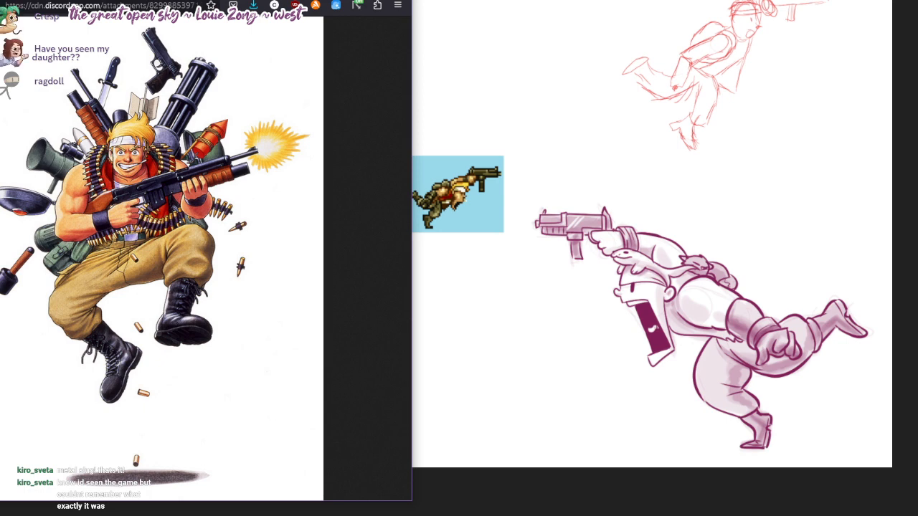
key(alt+Tab)
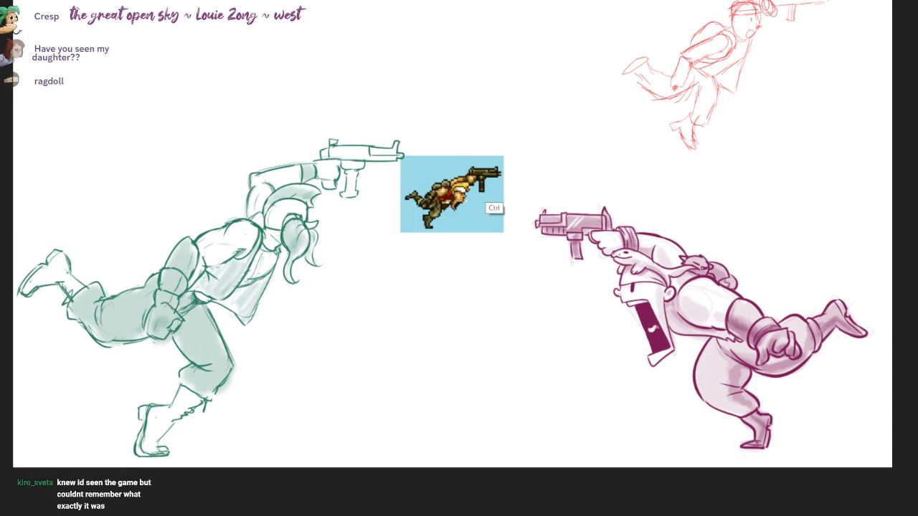
- Rough out a fist gripping a gun above the pixel sprite, with an arm line, thumb, fingers and straight barrel line
drag(495, 209, 619, 251)
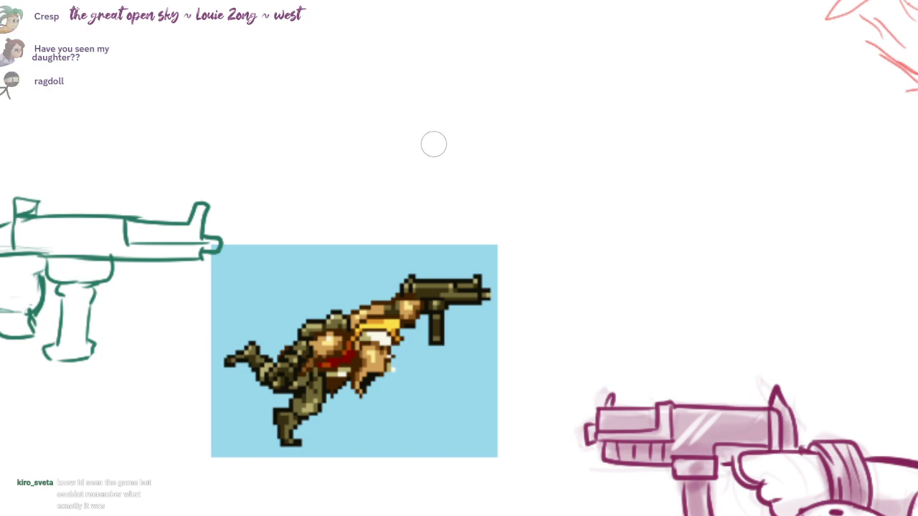
drag(452, 125, 402, 190)
drag(323, 165, 439, 142)
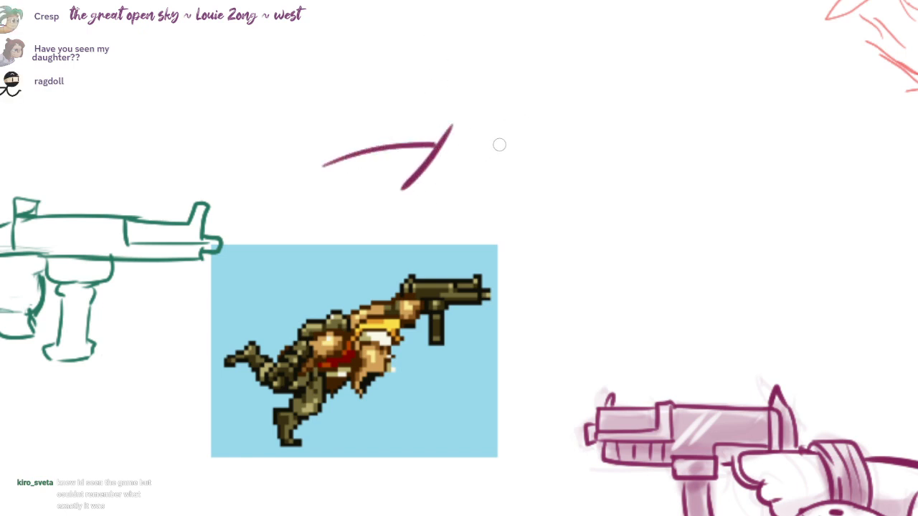
mouse_move(497, 142)
mouse_down()
mouse_move(499, 159)
mouse_move(473, 186)
mouse_move(456, 176)
mouse_move(448, 194)
mouse_move(473, 185)
mouse_move(455, 113)
mouse_move(485, 73)
mouse_move(496, 101)
mouse_move(609, 102)
mouse_up()
scroll(467, 118, up, 1)
scroll(602, 137, down, 2)
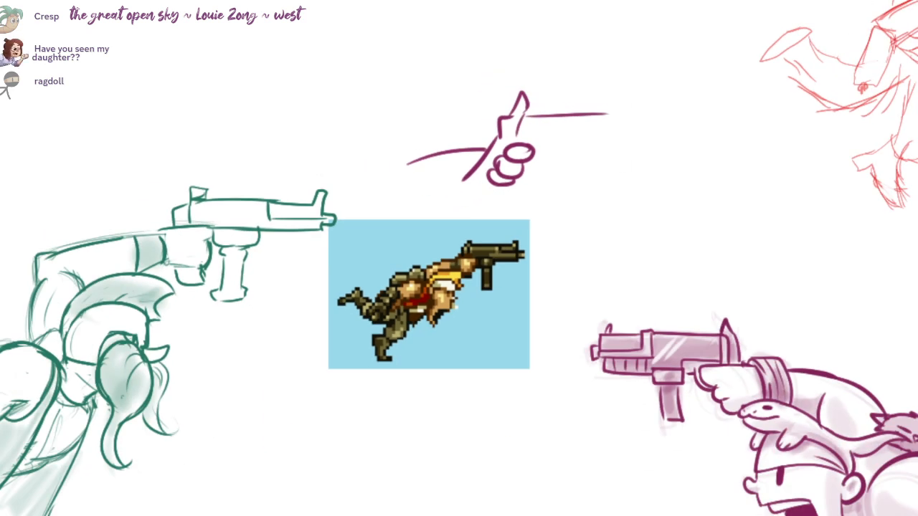
- Examine the sheet of vertically stretched soldier sprites in the Discord chat, and return to the canvas
drag(516, 0, 450, 0)
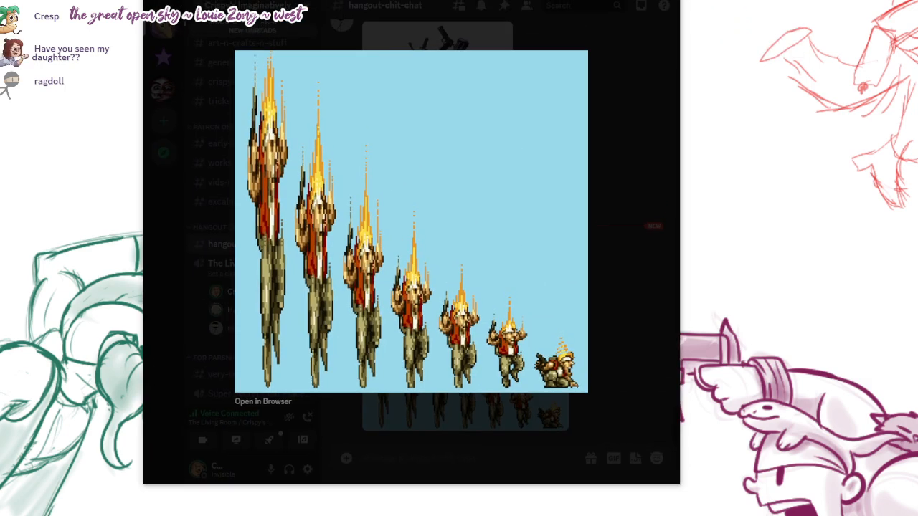
drag(449, 0, 448, 8)
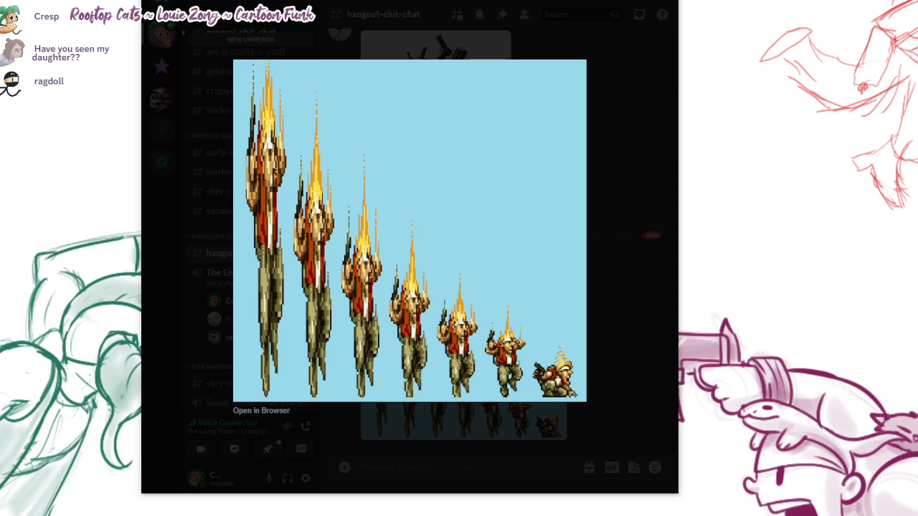
drag(409, 0, 512, 0)
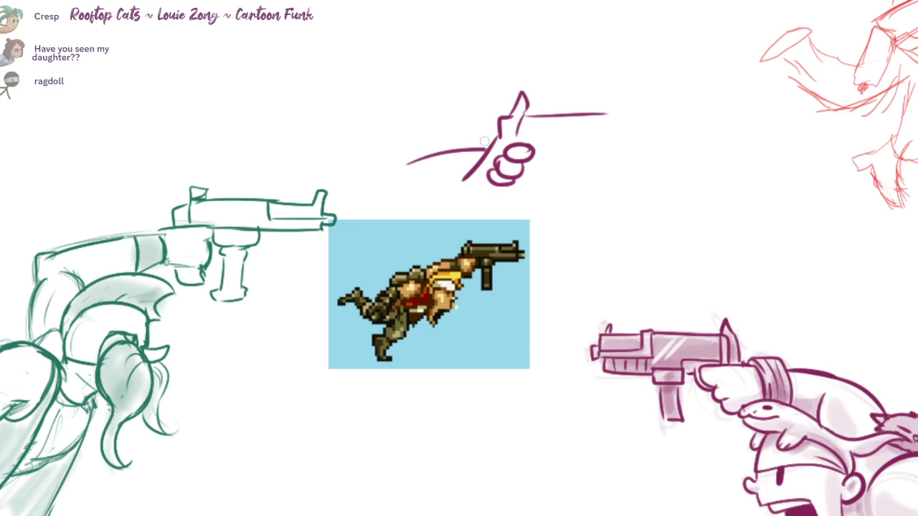
- Redraw the curled fingers of the sketched fist and add the base of the gun grip below them
mouse_move(539, 145)
mouse_down()
mouse_move(514, 145)
mouse_move(539, 155)
mouse_move(514, 144)
mouse_move(496, 180)
mouse_move(499, 198)
mouse_move(461, 188)
mouse_up()
key(e)
key(e)
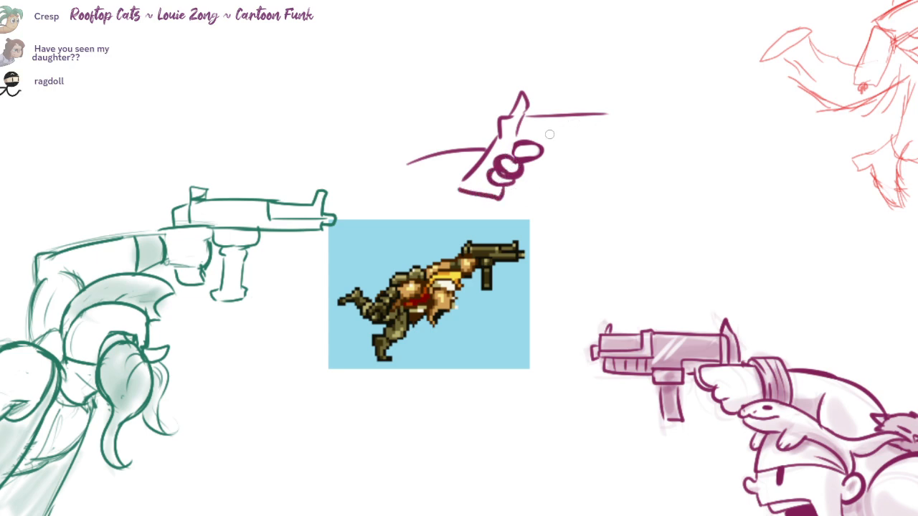
- Redraw the sketched gun's top edge as a raised line from the thumb that steps down to a longer barrel
mouse_move(538, 100)
mouse_down()
mouse_move(613, 99)
mouse_move(521, 118)
mouse_up()
key(e)
key(e)
mouse_move(613, 99)
mouse_down()
mouse_move(612, 113)
mouse_move(677, 114)
mouse_up()
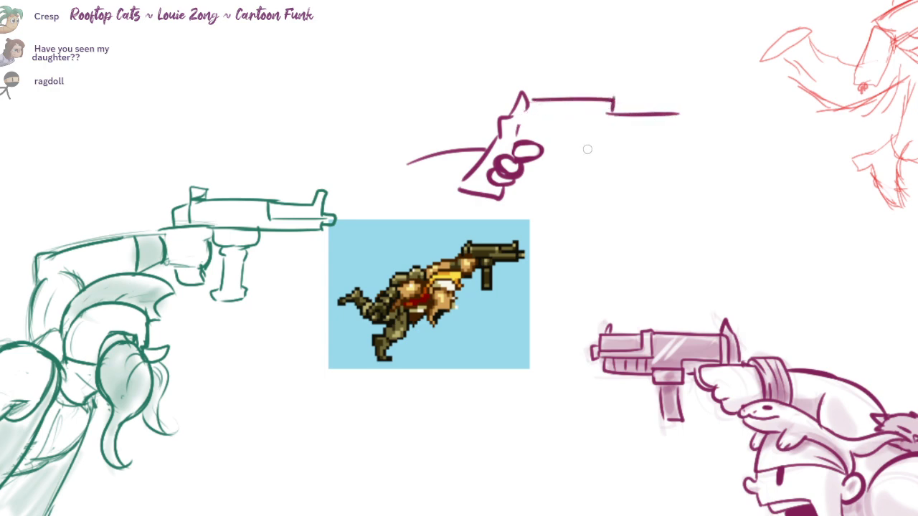
- Draw a curved trigger guard around the index finger of the sketched fist
mouse_move(559, 139)
mouse_down()
mouse_move(545, 165)
mouse_move(528, 157)
mouse_move(540, 148)
mouse_move(514, 158)
mouse_move(522, 174)
mouse_move(503, 185)
mouse_up()
key(e)
key(e)
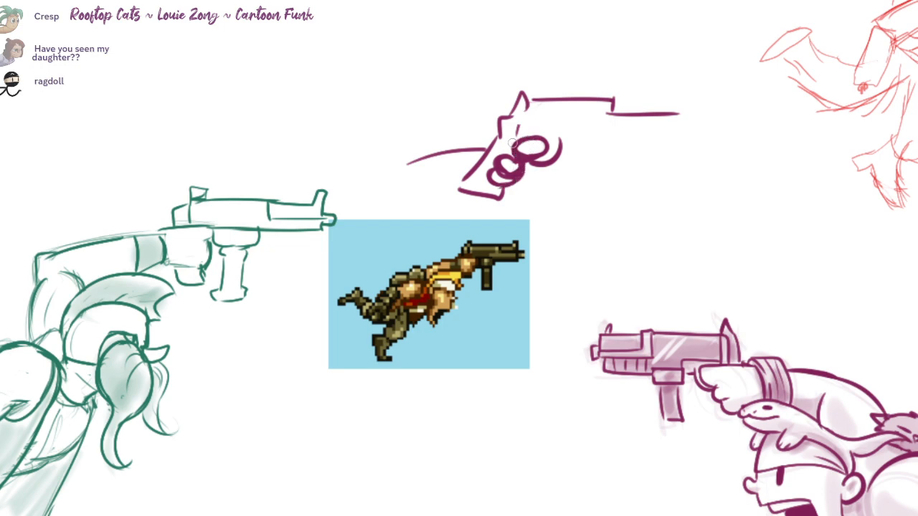
drag(504, 313, 608, 314)
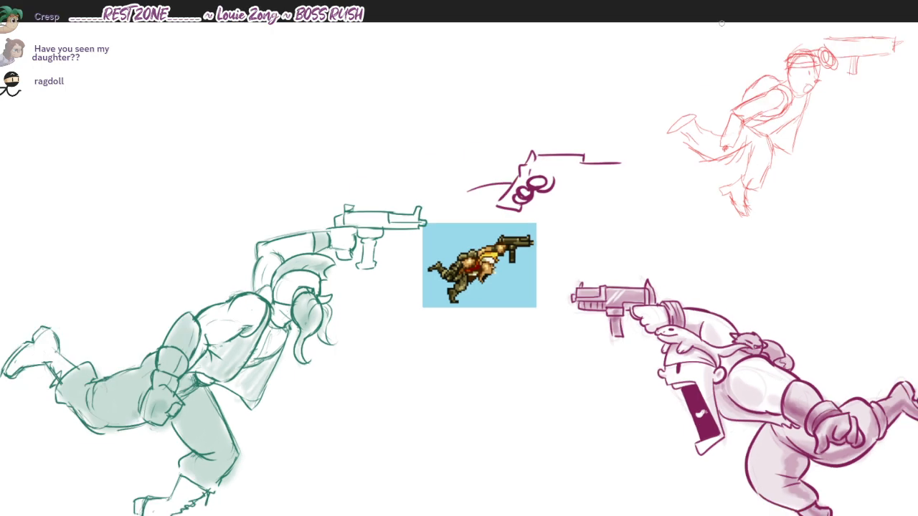
drag(785, 260, 766, 230)
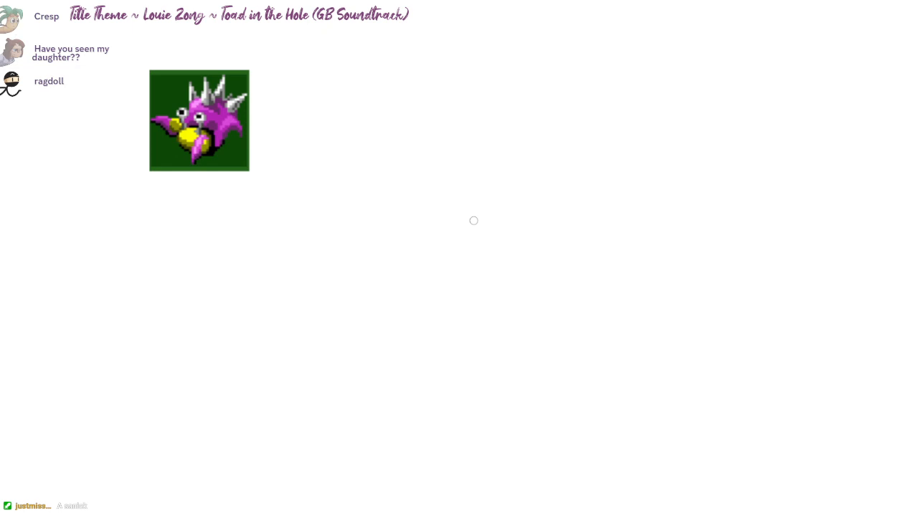
drag(500, 196, 478, 271)
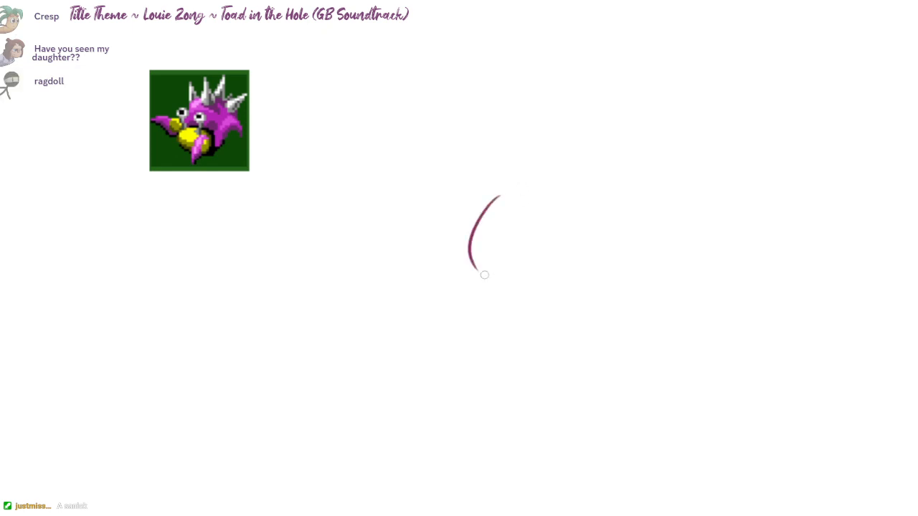
mouse_move(680, 291)
mouse_down()
mouse_move(585, 178)
mouse_move(586, 229)
mouse_move(601, 239)
mouse_move(642, 228)
mouse_up()
key(ctrl+z)
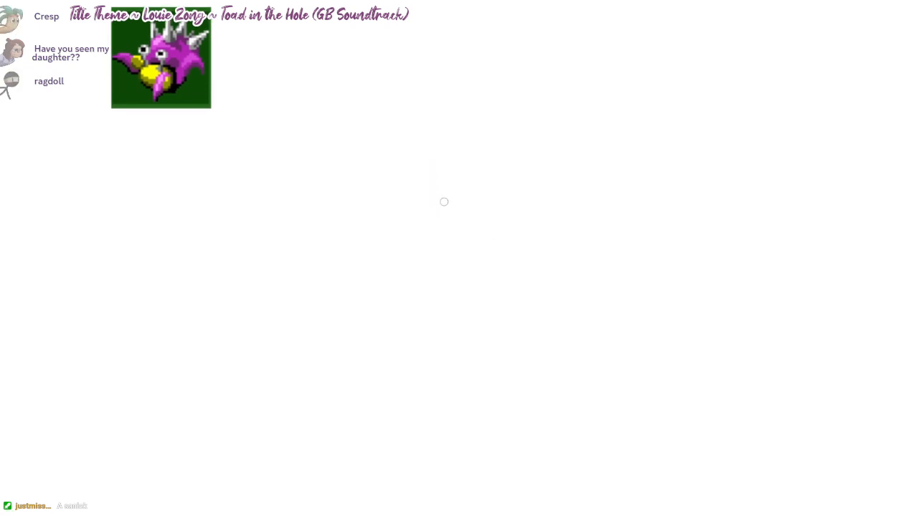
drag(414, 211, 435, 187)
drag(397, 232, 572, 235)
key(ctrl+z)
key(ctrl+z)
- Sketch the spiky creature's domed head, its mouth line, and the rounded far and rear sides of its body
drag(516, 133, 411, 272)
drag(465, 263, 516, 227)
key(ctrl+z)
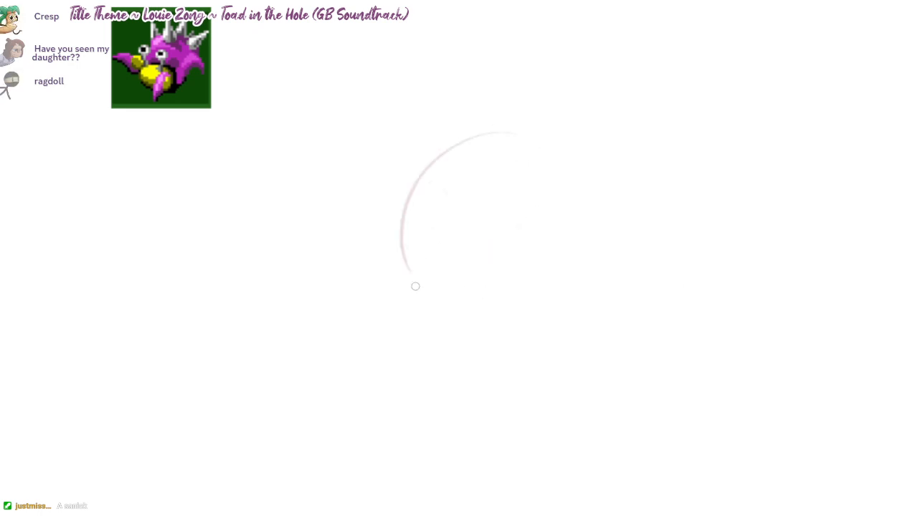
drag(428, 275, 547, 262)
drag(477, 132, 582, 193)
mouse_move(602, 218)
mouse_down()
mouse_move(602, 261)
mouse_move(648, 341)
mouse_up()
drag(398, 237, 381, 367)
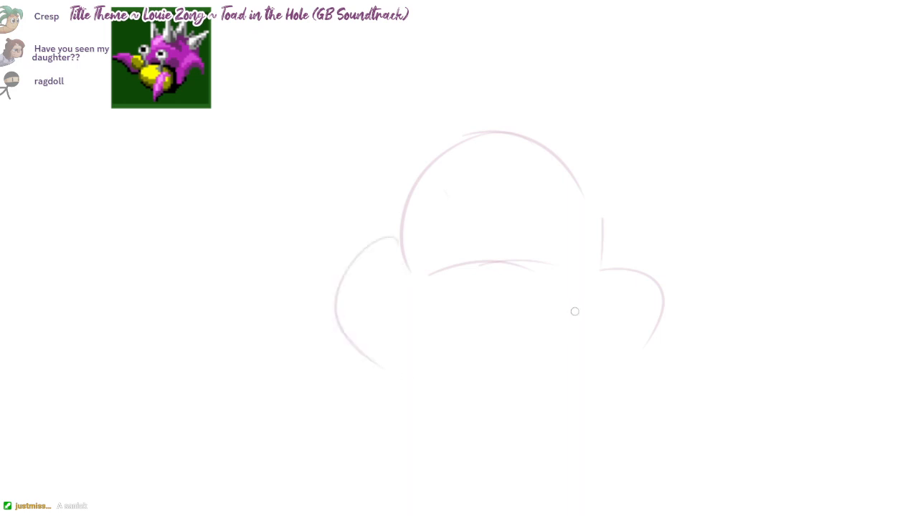
- Sketch the body's lower curve, the near fin hanging over it, and the pointed far fin
drag(600, 310, 505, 424)
key(ctrl+z)
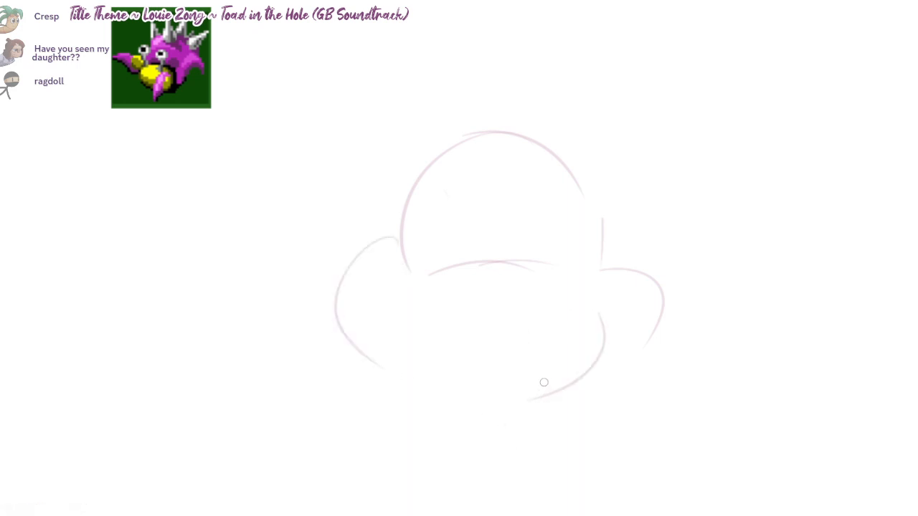
mouse_move(534, 389)
mouse_down()
mouse_move(544, 328)
mouse_move(475, 440)
mouse_up()
drag(330, 315, 243, 332)
drag(250, 336, 377, 389)
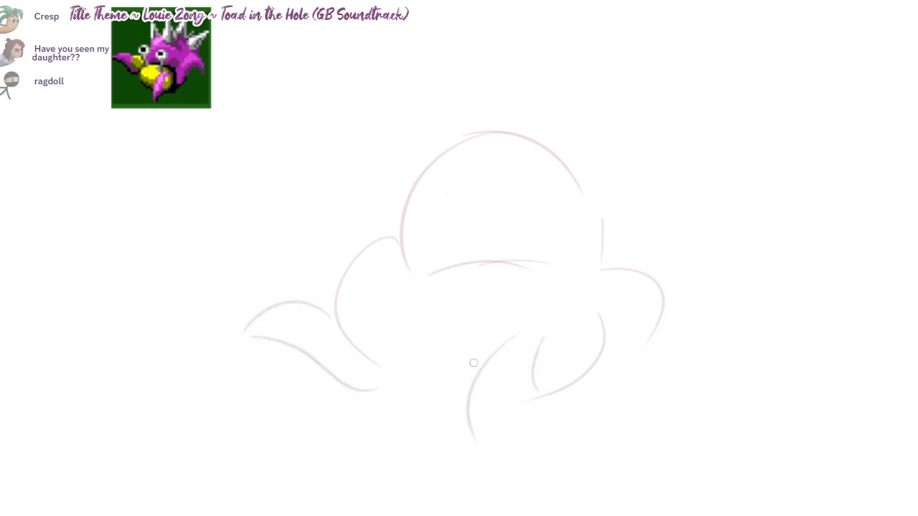
- Sketch two round bulging eyes with oval pupils and short stalks beneath them
mouse_move(462, 222)
mouse_down()
mouse_move(468, 233)
mouse_move(461, 199)
mouse_move(494, 244)
mouse_up()
key(ctrl+z)
key(ctrl+z)
drag(405, 228, 424, 186)
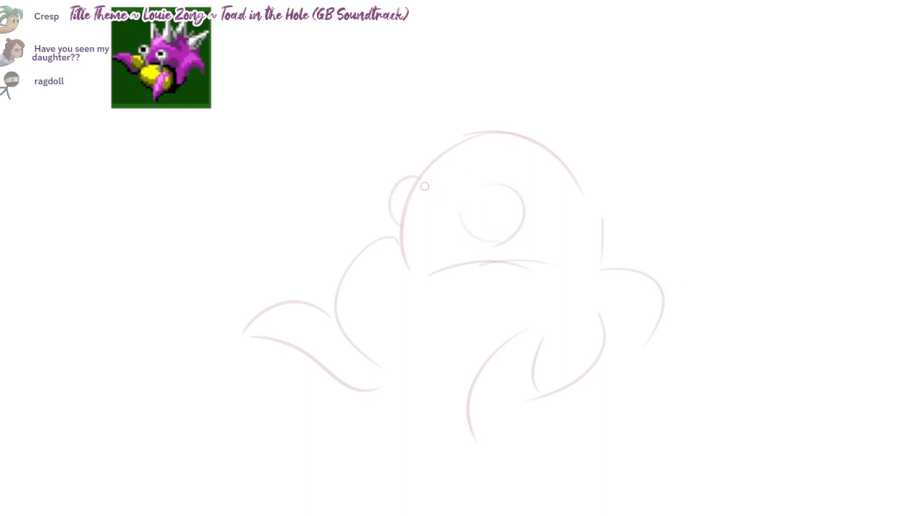
drag(504, 211, 500, 198)
drag(411, 181, 409, 195)
mouse_move(481, 234)
mouse_down()
mouse_move(482, 245)
mouse_move(505, 247)
mouse_up()
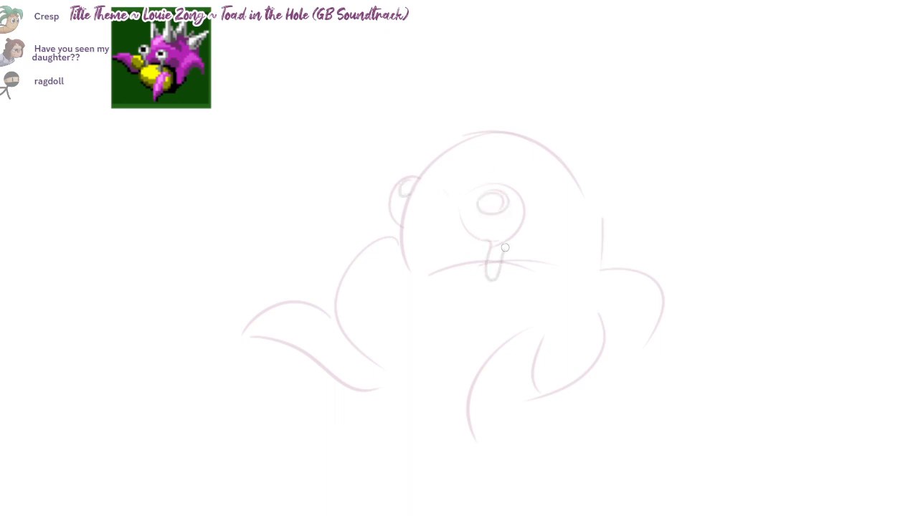
mouse_move(392, 228)
mouse_down()
mouse_move(392, 256)
mouse_move(398, 229)
mouse_up()
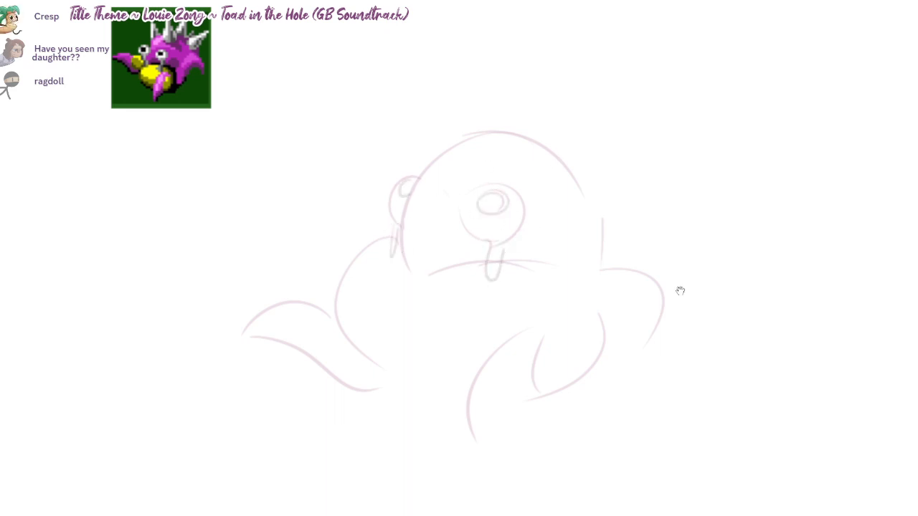
- Sketch a tall spike with a curved base on the head above the near eye
drag(679, 291, 673, 315)
mouse_move(534, 190)
mouse_down()
mouse_move(557, 190)
mouse_move(560, 208)
mouse_move(556, 123)
mouse_move(572, 199)
mouse_up()
key(ctrl+z)
key(ctrl+z)
key(ctrl+z)
key(ctrl+z)
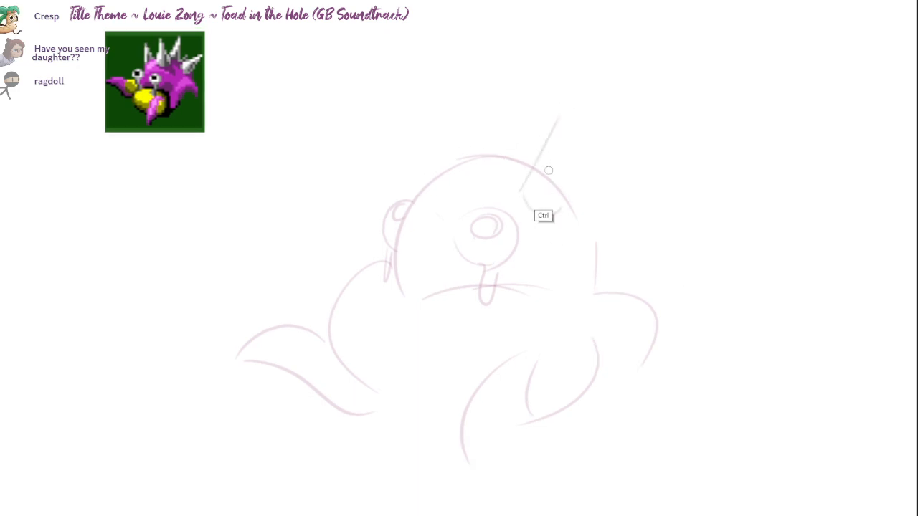
mouse_move(509, 182)
mouse_down()
mouse_move(560, 212)
mouse_move(545, 102)
mouse_move(561, 211)
mouse_up()
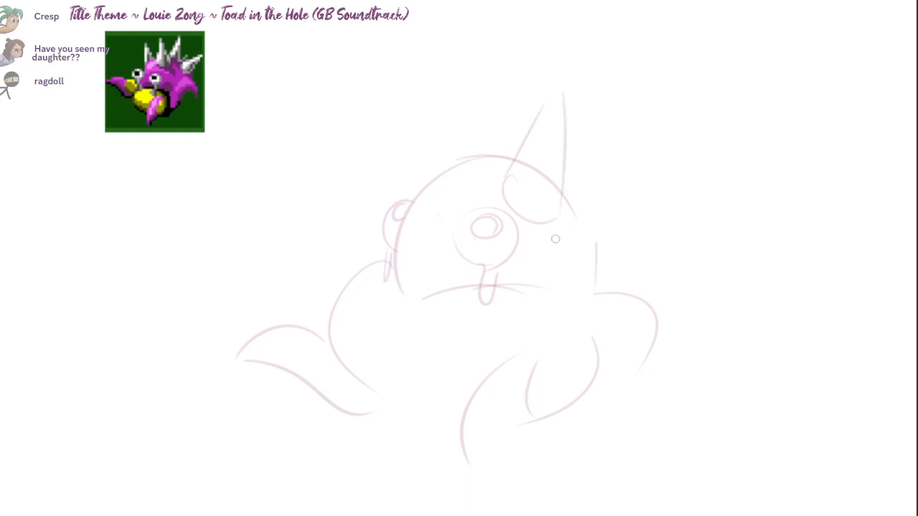
- Sketch the remaining spikes along the front, top and back of the head
drag(416, 184, 413, 115)
drag(418, 102, 447, 149)
drag(459, 155, 521, 128)
mouse_move(562, 104)
mouse_down()
mouse_move(604, 59)
mouse_move(582, 194)
mouse_up()
mouse_move(628, 212)
mouse_down()
mouse_move(603, 245)
mouse_move(611, 225)
mouse_up()
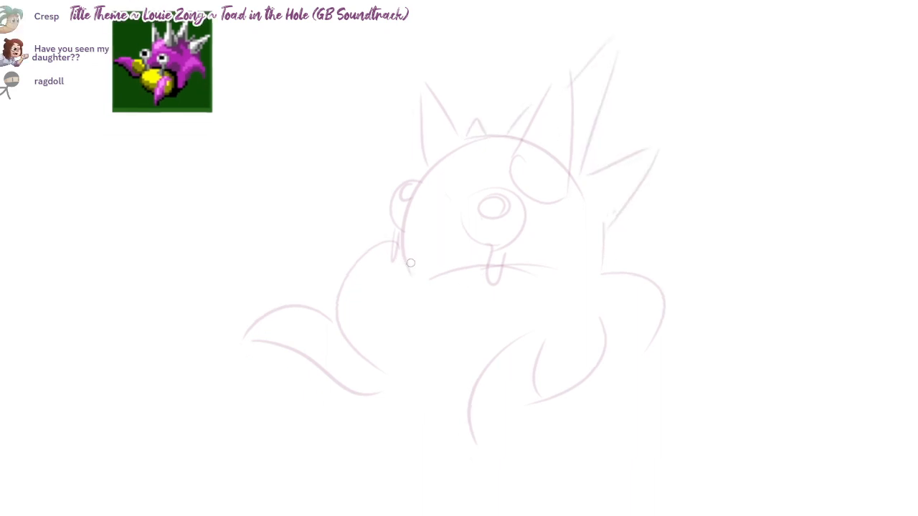
- Redraw the belly's rounded outer outline and the back edge below the rearmost spike
drag(393, 245, 429, 404)
key(ctrl+z)
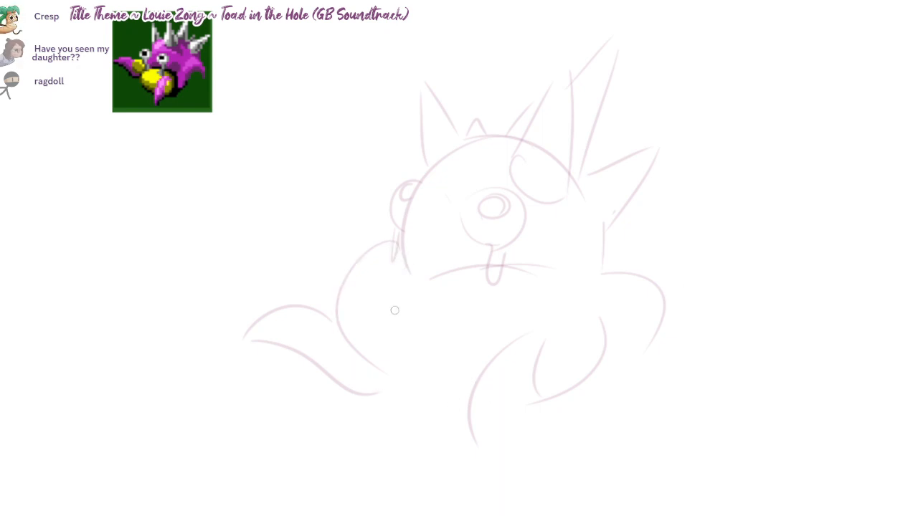
drag(373, 245, 450, 394)
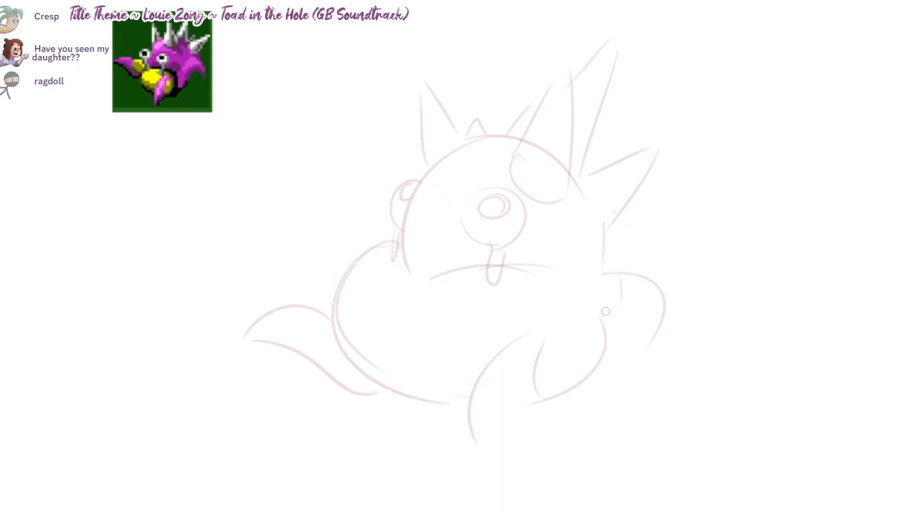
drag(610, 237, 616, 277)
key(ctrl+z)
drag(611, 220, 618, 299)
key(ctrl+z)
mouse_move(612, 220)
mouse_down()
mouse_move(620, 300)
mouse_move(614, 274)
mouse_up()
key(ctrl+z)
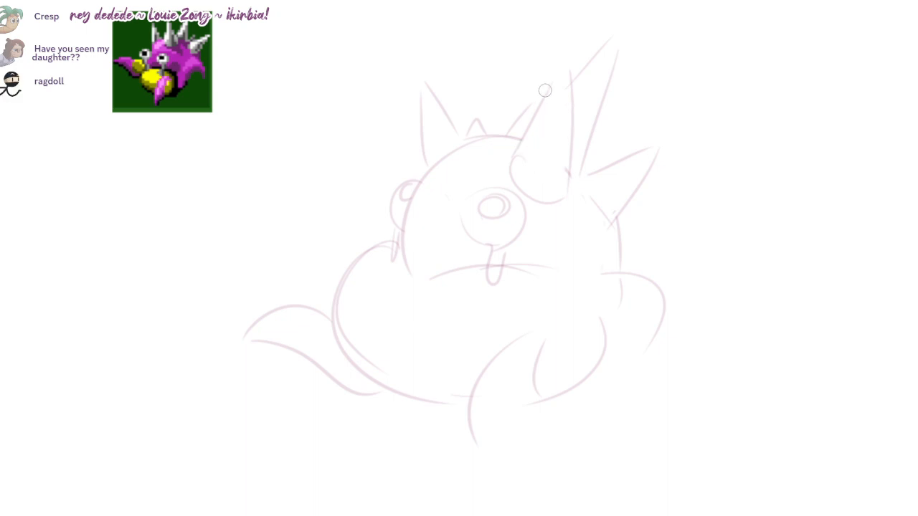
- Strengthen the tall rear spike's edge, and replace the large front spike with a taller one set farther forward
drag(621, 37, 585, 147)
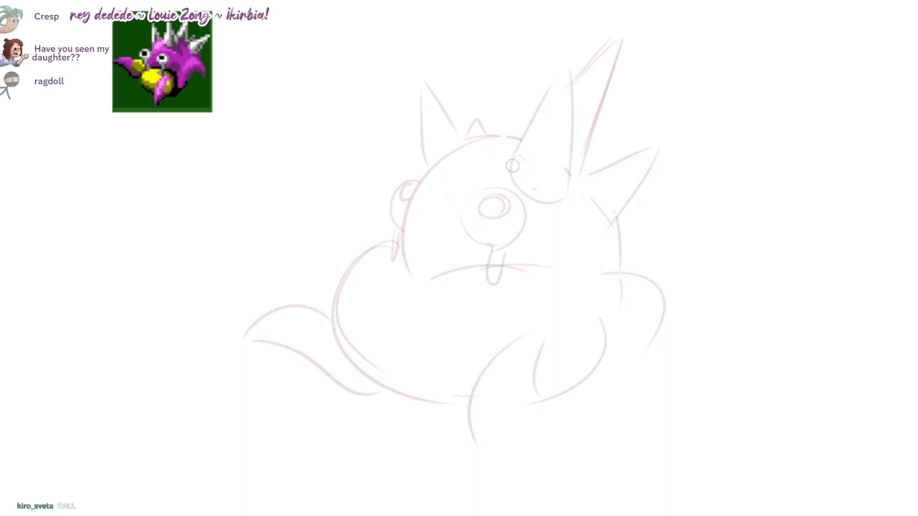
drag(512, 165, 567, 199)
drag(518, 157, 550, 85)
drag(571, 67, 571, 166)
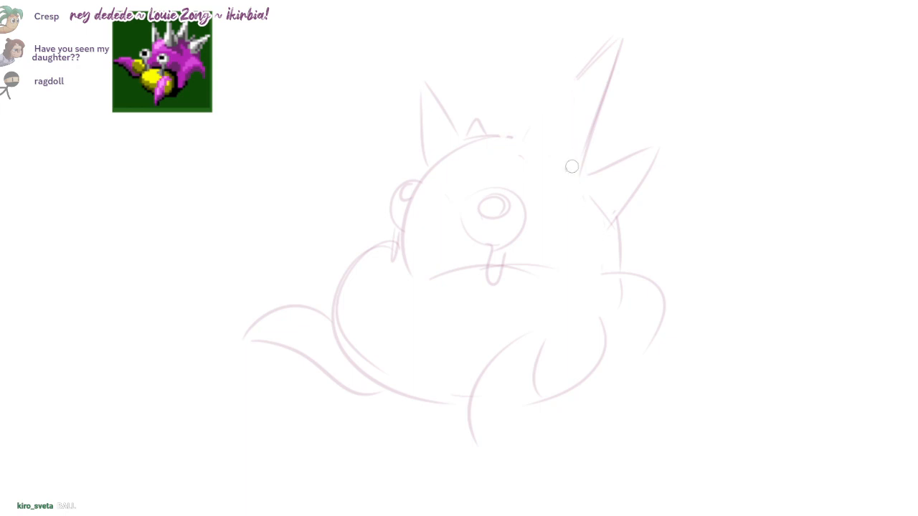
mouse_move(500, 160)
mouse_down()
mouse_move(546, 175)
mouse_move(496, 156)
mouse_move(539, 70)
mouse_up()
key(ctrl+z)
key(ctrl+z)
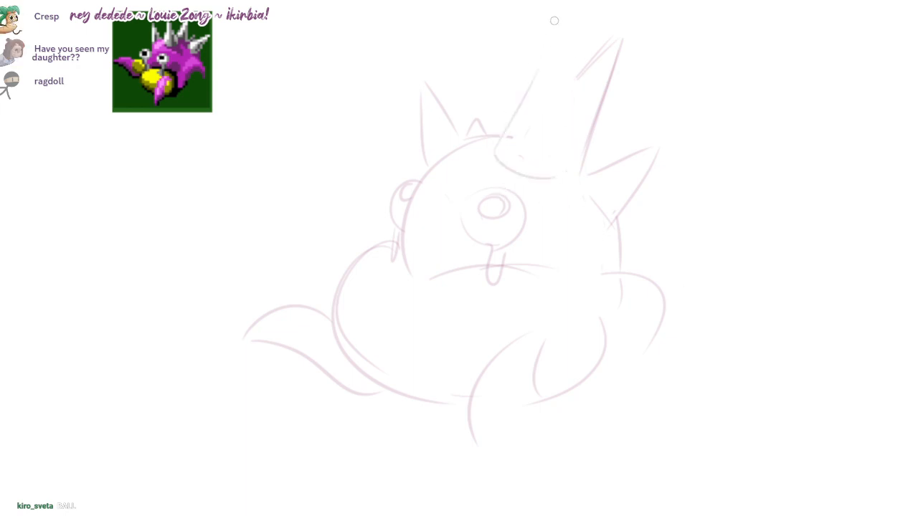
drag(553, 29, 553, 179)
key(ctrl+z)
drag(557, 30, 559, 154)
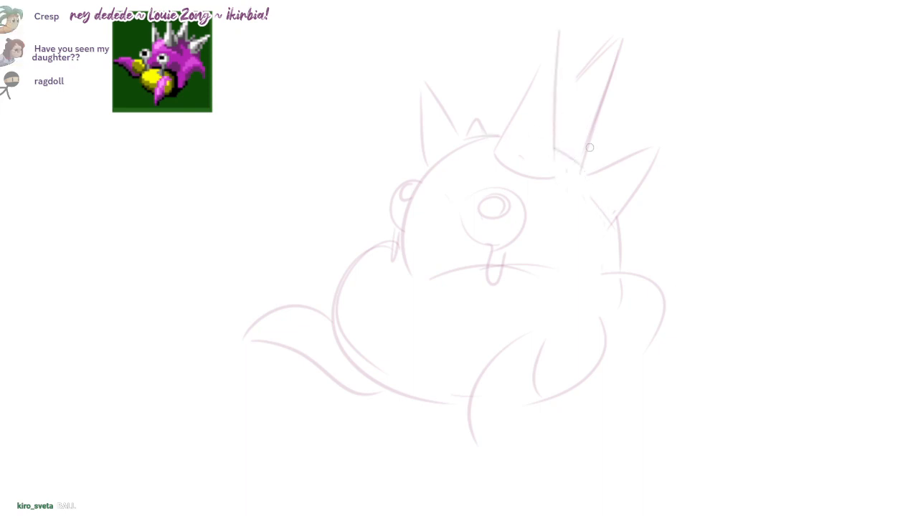
key(ctrl+z)
- Redraw the tall rear spike's front edge, add a curved base to the rearmost spike, and strengthen the back edge
drag(559, 103, 615, 41)
key(ctrl+z)
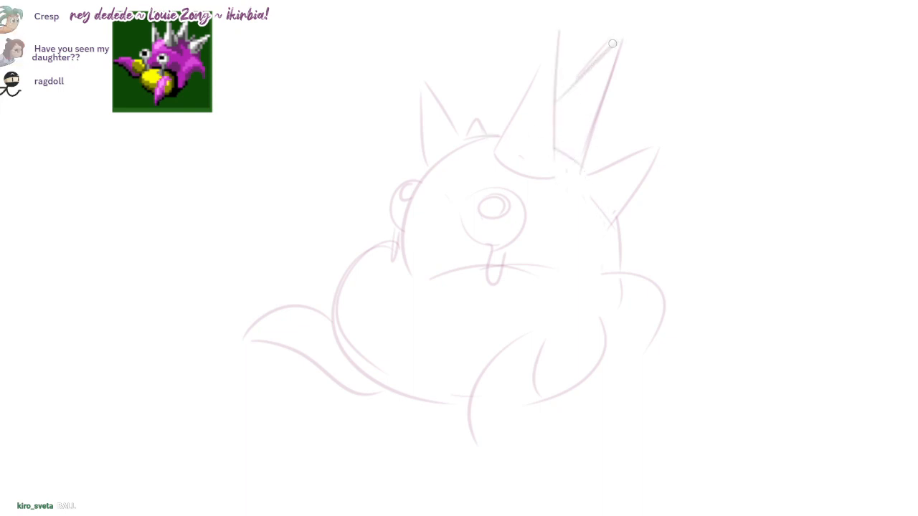
key(e)
drag(578, 73, 607, 39)
drag(594, 218, 606, 224)
key(e)
drag(603, 208, 605, 217)
mouse_move(577, 184)
mouse_down()
mouse_move(567, 173)
mouse_move(576, 174)
mouse_up()
drag(617, 219, 617, 267)
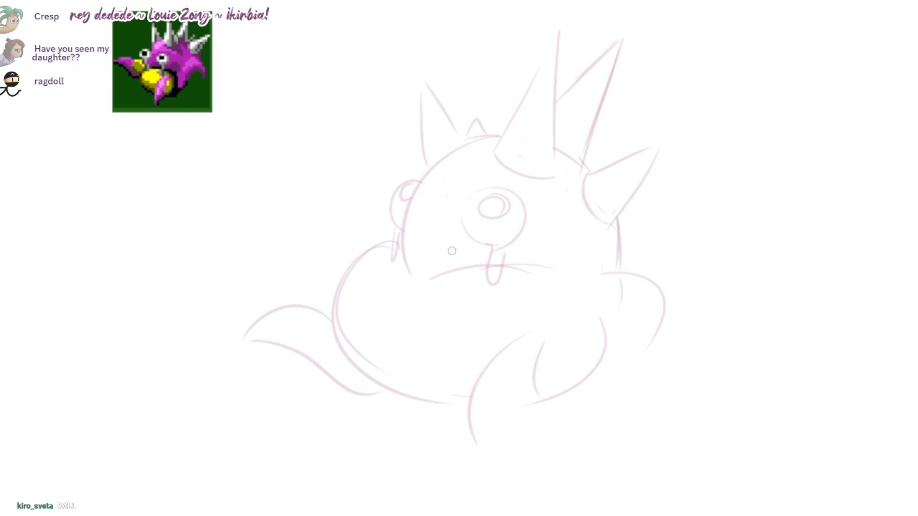
- Draw the snout's edge beneath the far eye, darken that eye's inner edge, and fill both pupils
mouse_move(398, 238)
mouse_down()
mouse_move(438, 266)
mouse_move(464, 267)
mouse_up()
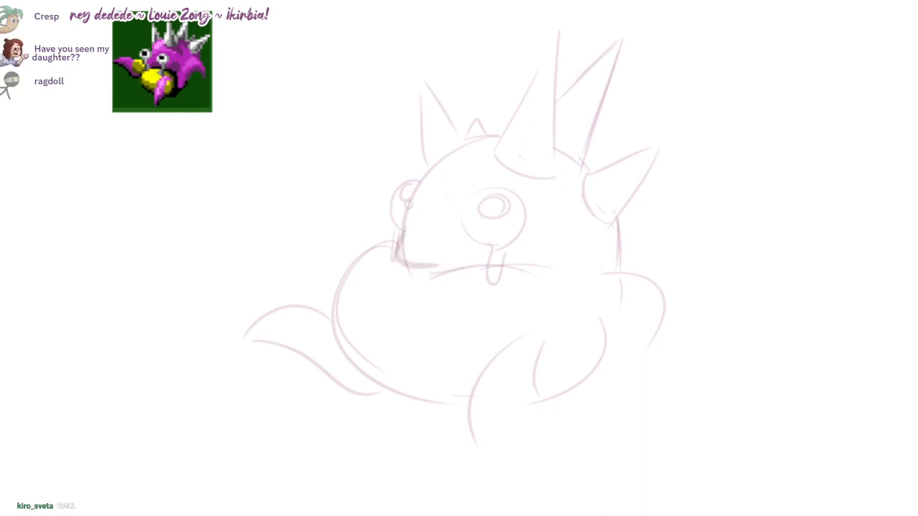
drag(420, 185, 403, 226)
key(ctrl+z)
mouse_move(422, 183)
mouse_down()
mouse_move(405, 223)
mouse_move(412, 187)
mouse_up()
drag(483, 204, 497, 203)
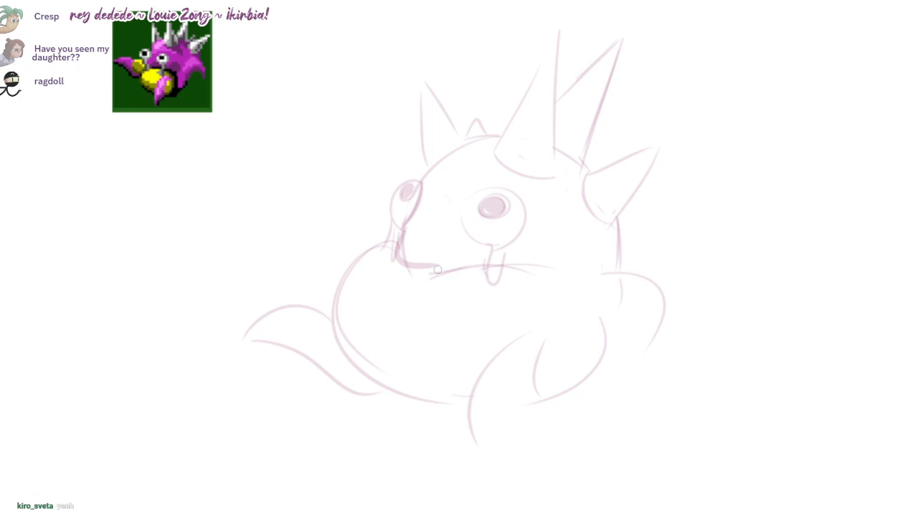
- Redraw the belly's front outline closer in, define the rear fin, and strengthen the mouth line
drag(380, 243, 366, 279)
mouse_move(430, 262)
mouse_down()
mouse_move(398, 276)
mouse_move(393, 363)
mouse_move(423, 407)
mouse_up()
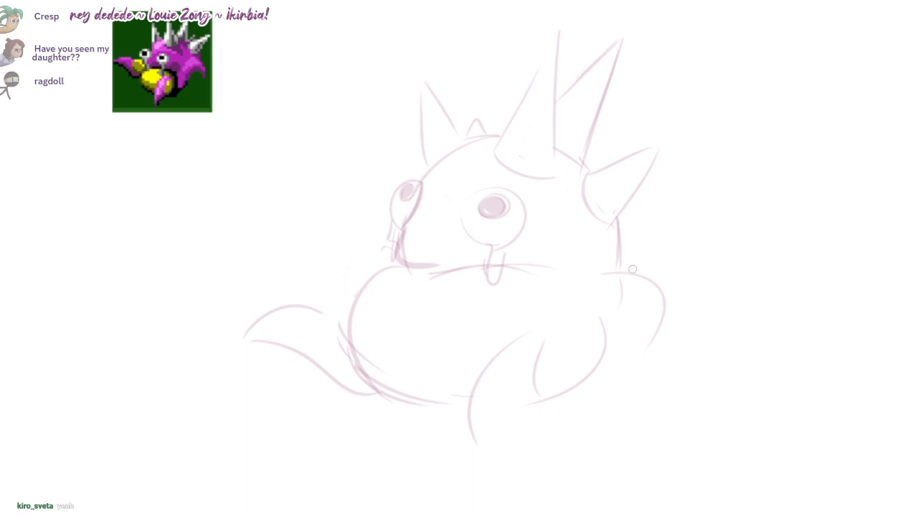
drag(619, 269, 653, 356)
drag(619, 314, 638, 360)
mouse_move(388, 241)
mouse_down()
mouse_move(358, 277)
mouse_move(488, 271)
mouse_up()
key(ctrl+z)
key(ctrl+z)
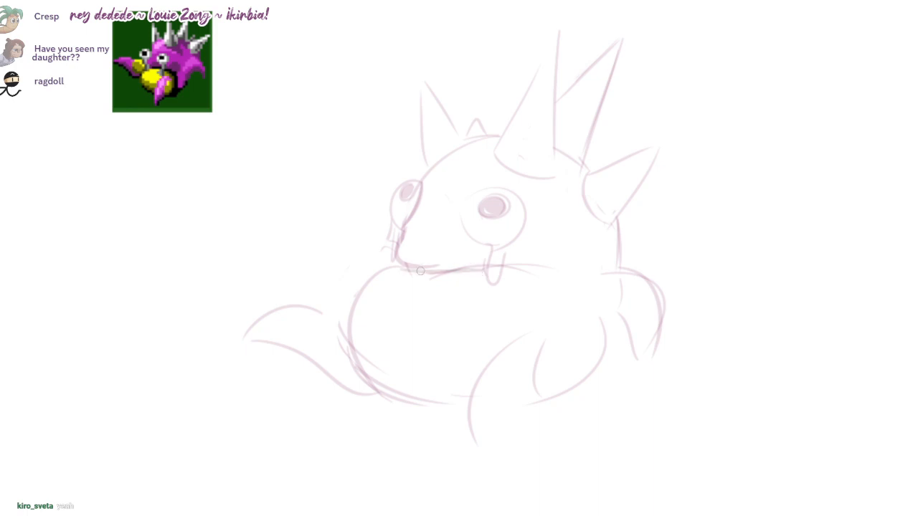
drag(420, 271, 476, 265)
- Round off the base of the large front spike and add a jagged shading stroke down it
drag(494, 149, 556, 176)
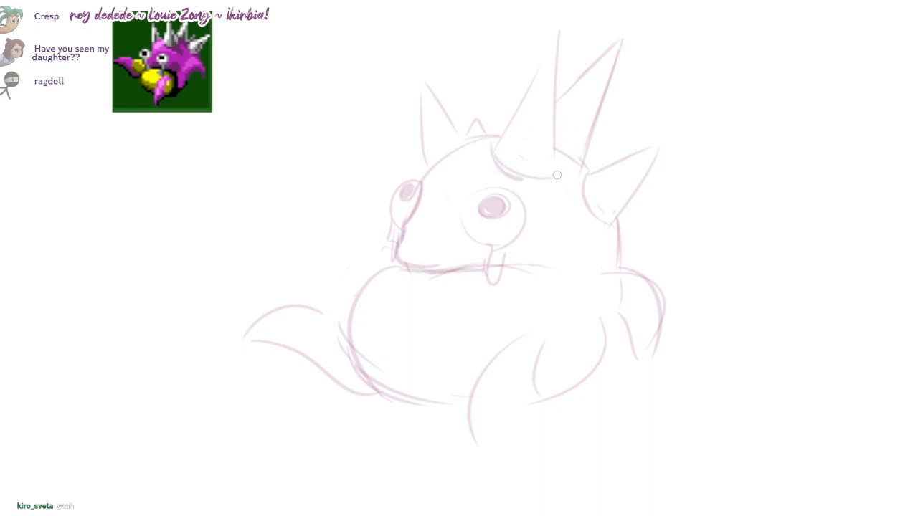
key(ctrl+z)
drag(494, 156, 556, 179)
key(ctrl+z)
drag(514, 150, 547, 173)
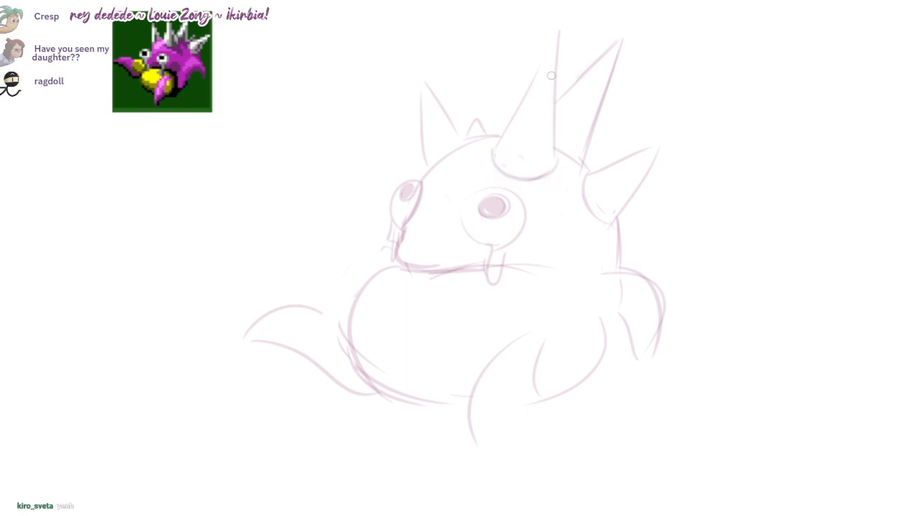
drag(544, 99, 524, 182)
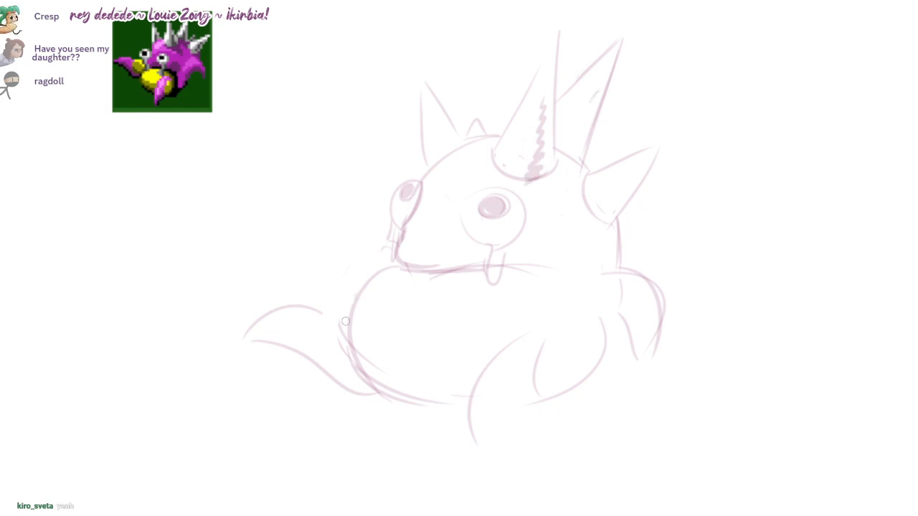
- Sketch the inner edge of the far fin where it meets the belly
drag(346, 321, 357, 370)
key(ctrl+z)
drag(344, 324, 360, 376)
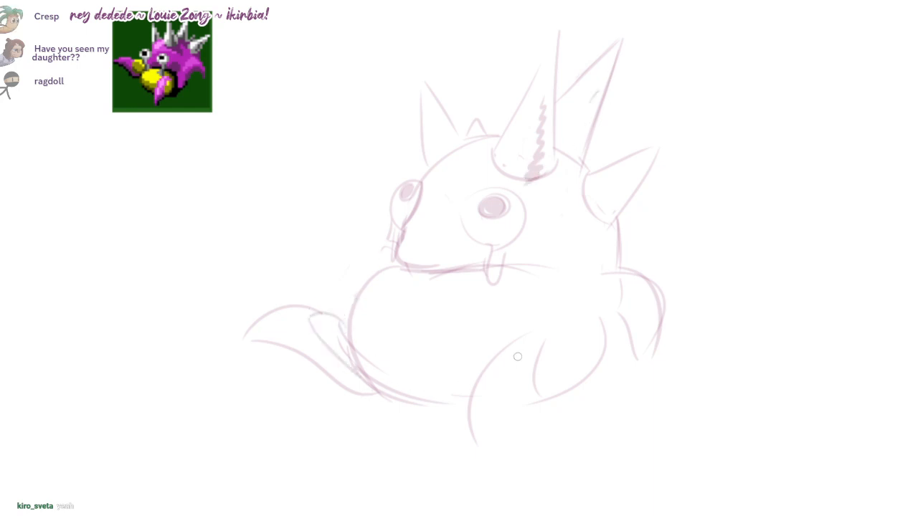
- Round off the near fin's tip, draw its folded underside, and shade the top edge of the far fin's fold
mouse_move(534, 367)
mouse_down()
mouse_move(524, 433)
mouse_move(519, 423)
mouse_move(524, 430)
mouse_move(582, 367)
mouse_move(525, 428)
mouse_up()
key(ctrl+z)
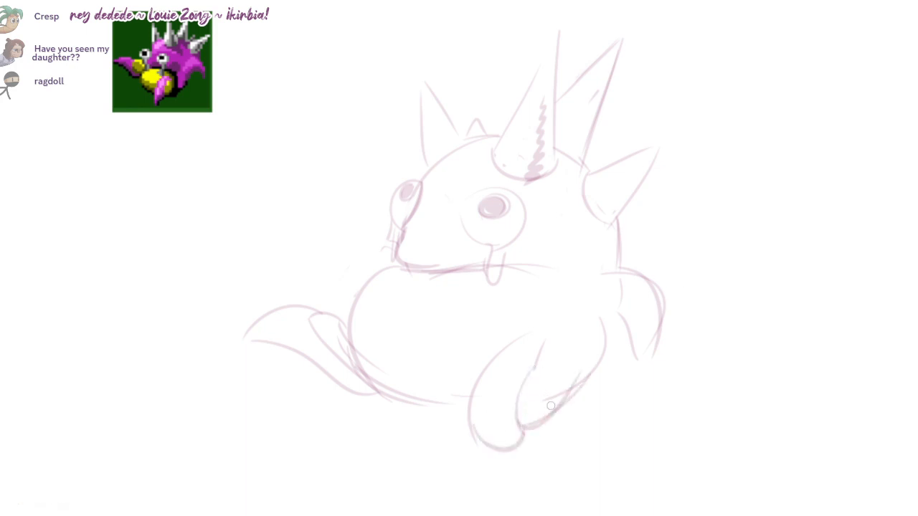
key(ctrl+z)
drag(524, 374, 553, 372)
mouse_move(524, 429)
mouse_down()
mouse_move(564, 404)
mouse_move(587, 369)
mouse_up()
drag(523, 429, 564, 404)
drag(390, 396, 339, 359)
drag(311, 317, 341, 325)
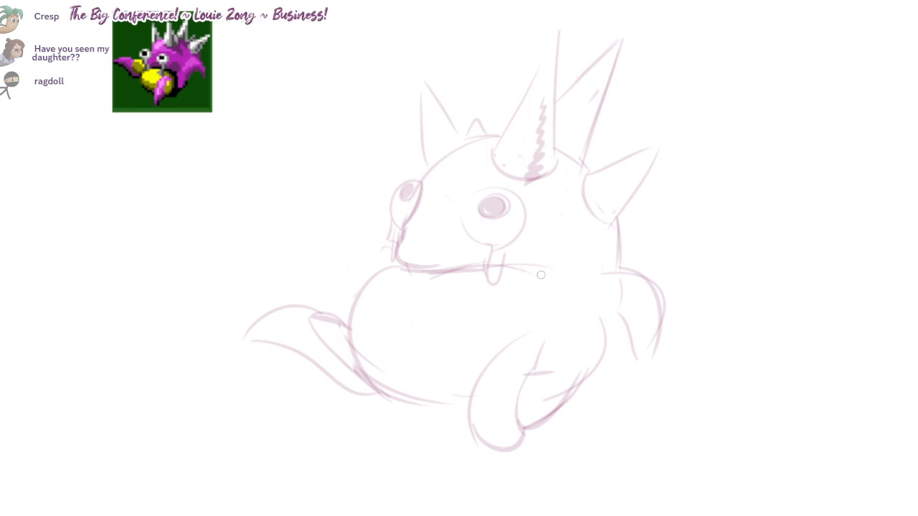
- Draw the belly's curved rear edge from the mouth to the near fin, and redraw the body outline behind it
drag(529, 271, 557, 410)
key(ctrl+z)
drag(506, 265, 558, 412)
drag(608, 306, 595, 373)
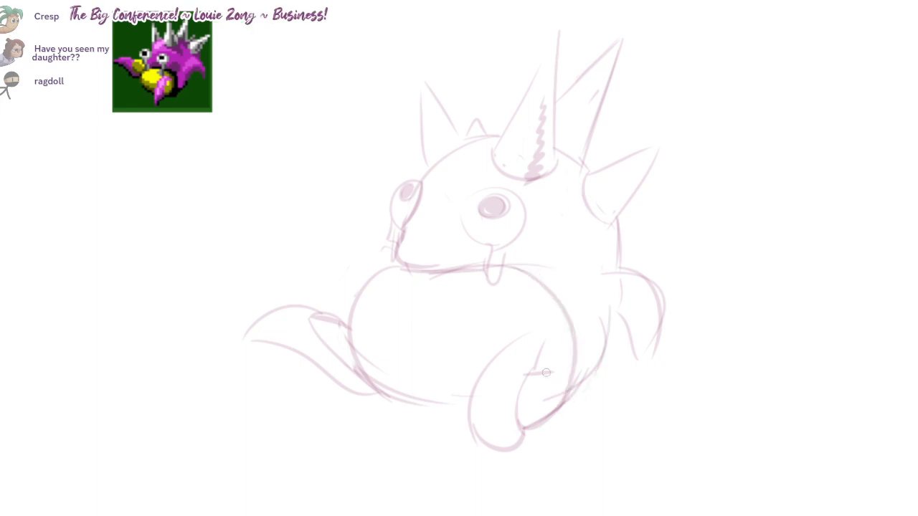
key(ctrl+z)
drag(613, 321, 585, 391)
- Ink the snout and mouth line in dark purple from the far eye to the near eye's stalk
scroll(414, 254, up, 5)
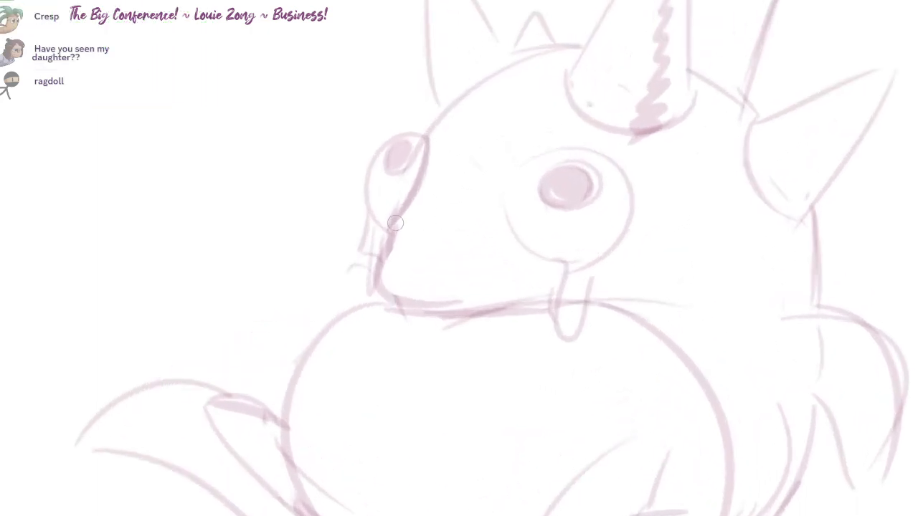
mouse_move(394, 224)
mouse_down()
mouse_move(366, 286)
mouse_move(410, 307)
mouse_up()
mouse_move(369, 286)
mouse_down()
mouse_move(502, 302)
mouse_move(565, 298)
mouse_up()
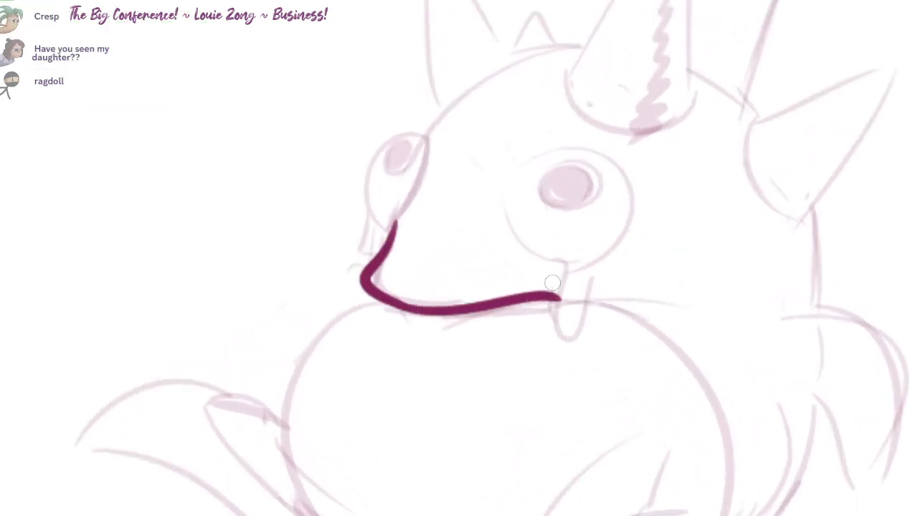
- Redraw the inked curve that runs from beside the mouth around the belly's far side
key(ctrl+z)
mouse_move(387, 304)
mouse_down()
mouse_move(558, 296)
mouse_move(698, 509)
mouse_move(677, 426)
mouse_up()
key(ctrl+z)
drag(571, 216, 681, 467)
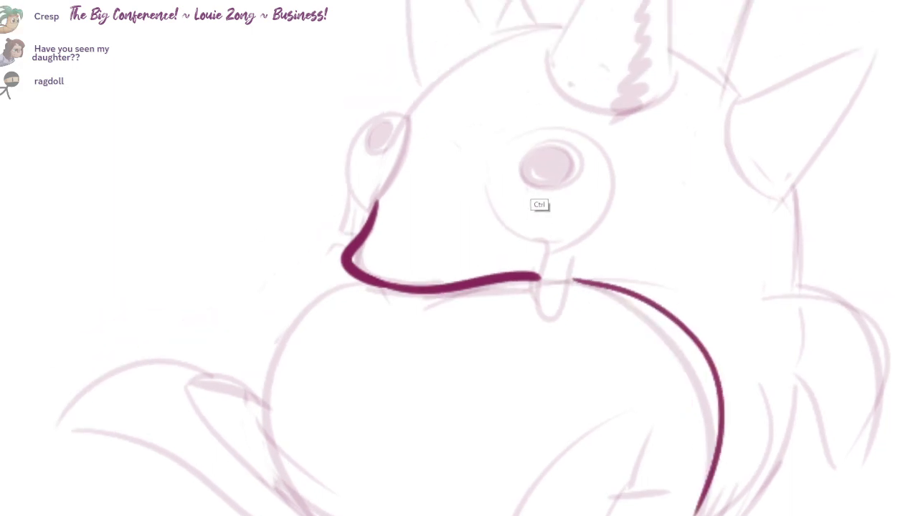
- Ink the near eye's round outline flowing into a long tear drip that hangs over the mouth line
mouse_move(541, 262)
mouse_down()
mouse_move(579, 92)
mouse_move(616, 221)
mouse_up()
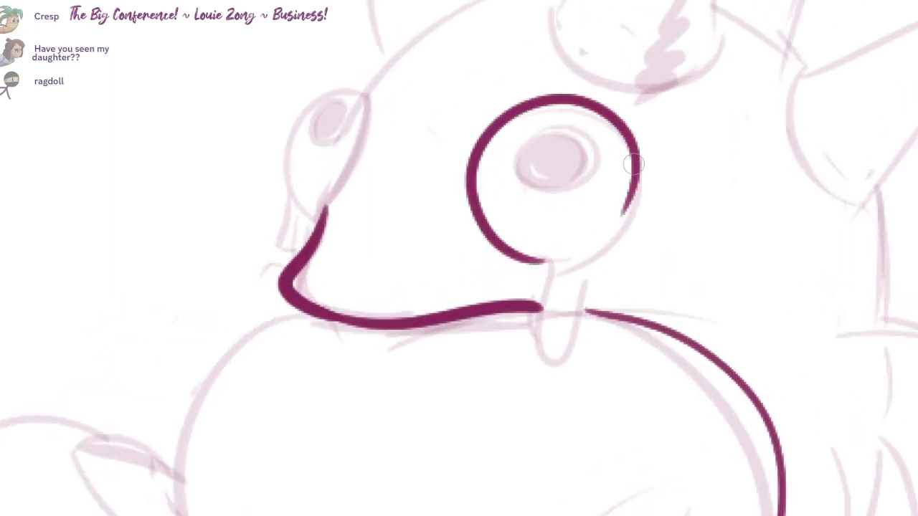
key(ctrl+z)
mouse_move(541, 262)
mouse_down()
mouse_move(637, 229)
mouse_move(590, 298)
mouse_up()
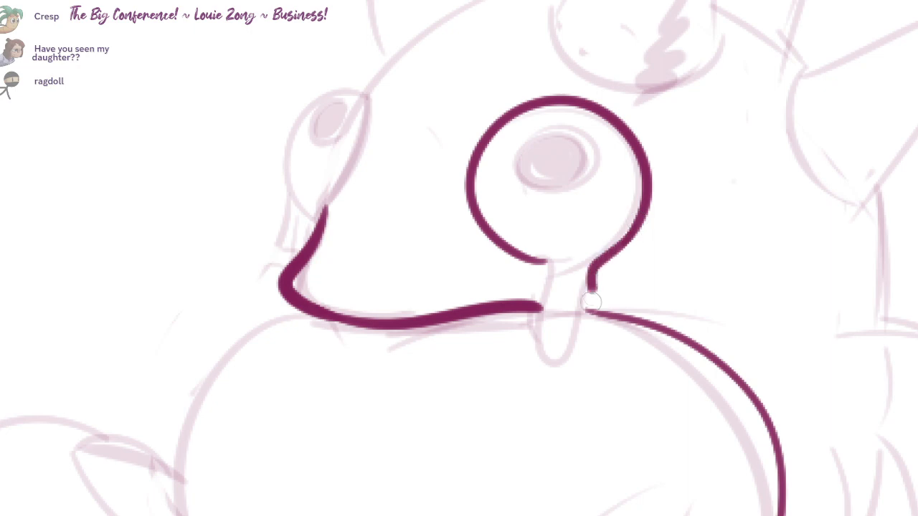
key(ctrl+z)
mouse_move(541, 260)
mouse_down()
mouse_move(577, 352)
mouse_move(619, 250)
mouse_up()
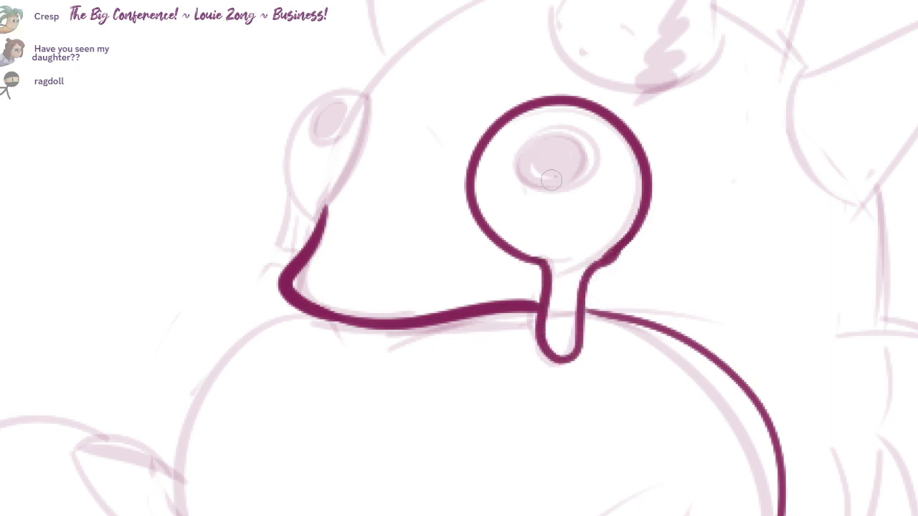
- Fill in the near eye's pupil as a solid dark oval
drag(552, 181, 524, 162)
key(ctrl+z)
mouse_move(550, 190)
mouse_down()
mouse_move(548, 139)
mouse_move(556, 170)
mouse_move(566, 170)
mouse_up()
- Ink the far eye's narrow oval outline and fill its pupil solid
mouse_move(366, 95)
mouse_down()
mouse_move(334, 91)
mouse_move(313, 224)
mouse_move(351, 171)
mouse_move(316, 216)
mouse_up()
drag(329, 125, 334, 119)
mouse_move(315, 155)
mouse_down()
mouse_move(334, 123)
mouse_move(332, 131)
mouse_up()
- Ink the long tear drip running from the far eye past the mouth corner, erasing stray line parts
key(e)
mouse_move(302, 208)
mouse_down()
mouse_move(290, 258)
mouse_move(310, 240)
mouse_up()
key(e)
mouse_move(300, 315)
mouse_down()
mouse_move(310, 285)
mouse_move(325, 304)
mouse_up()
mouse_move(515, 297)
mouse_down()
mouse_move(543, 247)
mouse_move(540, 289)
mouse_move(612, 313)
mouse_up()
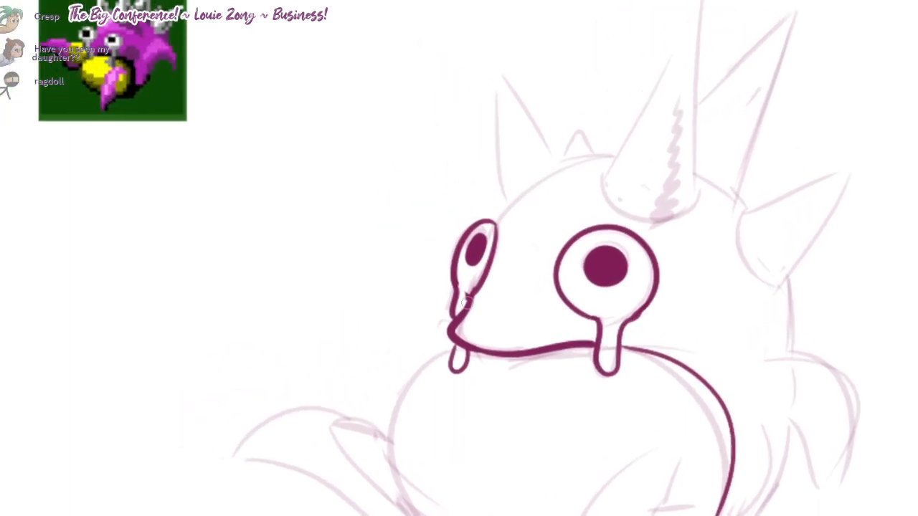
drag(450, 290, 457, 318)
drag(495, 373, 475, 363)
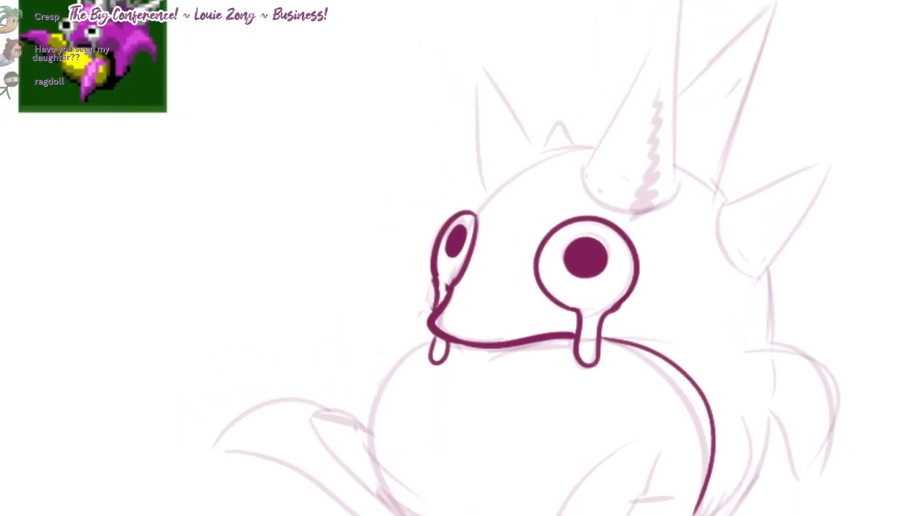
- Rework the lower rims of both eyes into melting edges with short extra drips beside the long tears
mouse_move(621, 300)
mouse_down()
mouse_move(617, 321)
mouse_move(626, 291)
mouse_move(619, 295)
mouse_up()
mouse_move(436, 266)
mouse_down()
mouse_move(432, 307)
mouse_move(438, 286)
mouse_move(424, 310)
mouse_up()
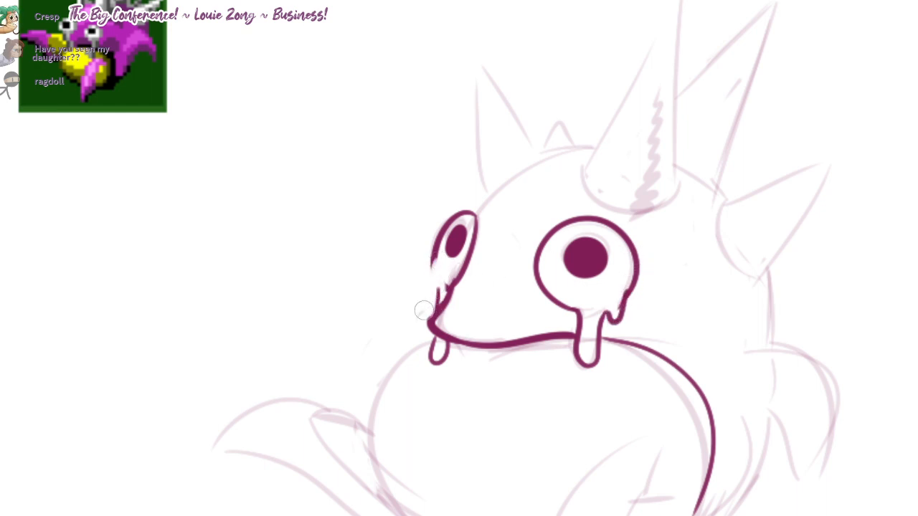
mouse_move(435, 256)
mouse_down()
mouse_move(443, 282)
mouse_move(433, 302)
mouse_up()
key(ctrl+z)
key(ctrl+z)
drag(487, 252, 494, 259)
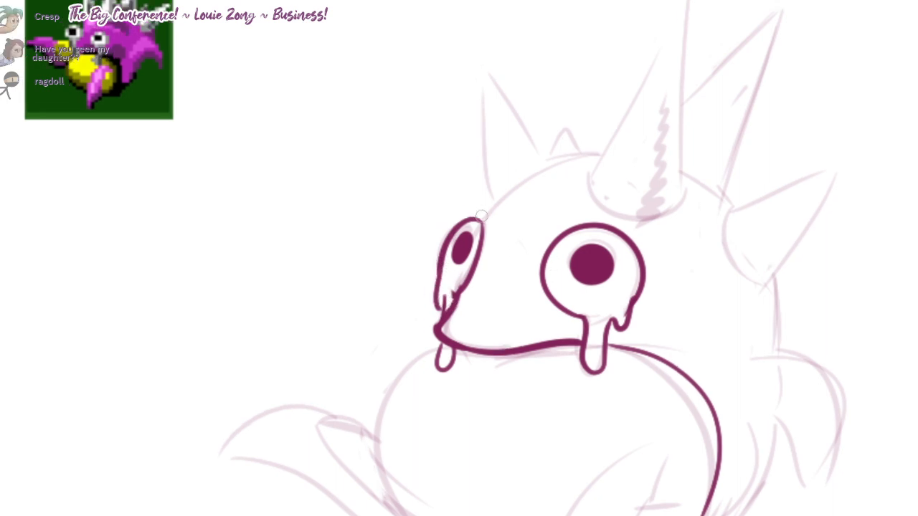
- Ink the top of the head from the far eye to the central horn, and the small pointed spike on it
mouse_move(479, 225)
mouse_down()
mouse_move(604, 157)
mouse_move(566, 159)
mouse_move(476, 227)
mouse_up()
key(ctrl+z)
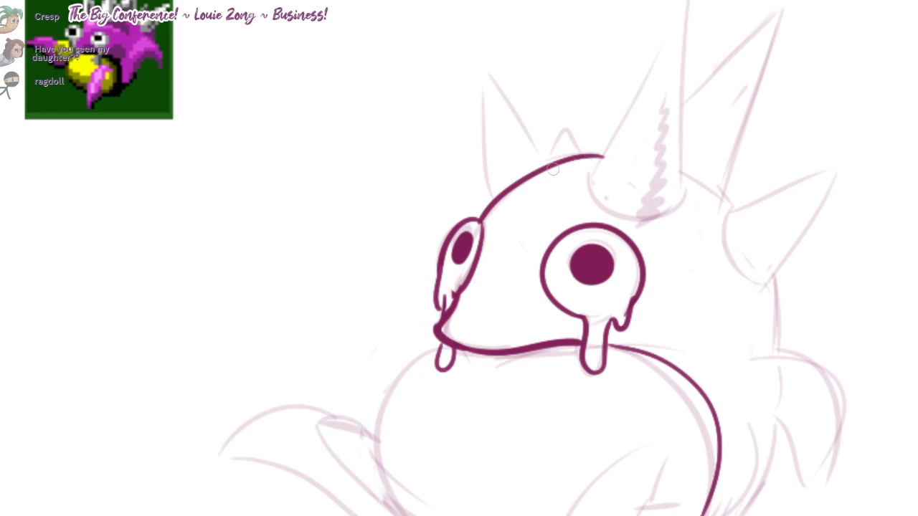
mouse_move(492, 195)
mouse_down()
mouse_move(485, 81)
mouse_move(549, 163)
mouse_up()
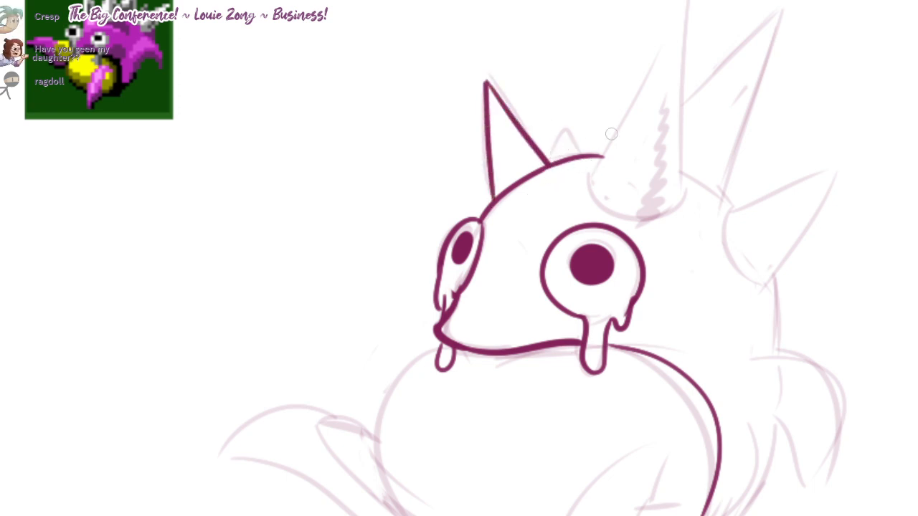
- Ink the rounded base of the large central horn above the near eye
mouse_move(594, 167)
mouse_down()
mouse_move(682, 191)
mouse_move(608, 212)
mouse_move(670, 213)
mouse_move(689, 186)
mouse_move(672, 215)
mouse_move(681, 195)
mouse_up()
key(ctrl+z)
key(ctrl+z)
key(ctrl+z)
key(ctrl+z)
key(ctrl+z)
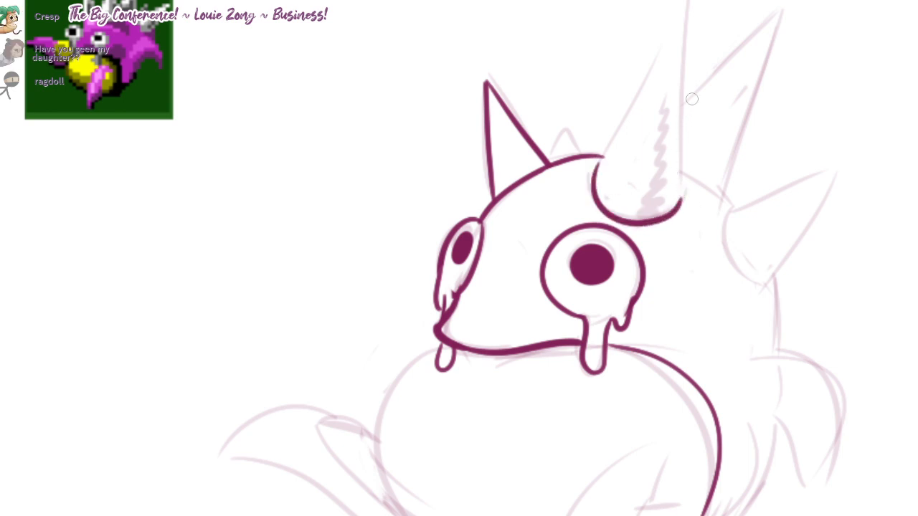
- Ink both straight sides of the large central horn, meeting in a sharp tip above its rounded base
drag(684, 2, 680, 197)
drag(685, 2, 624, 108)
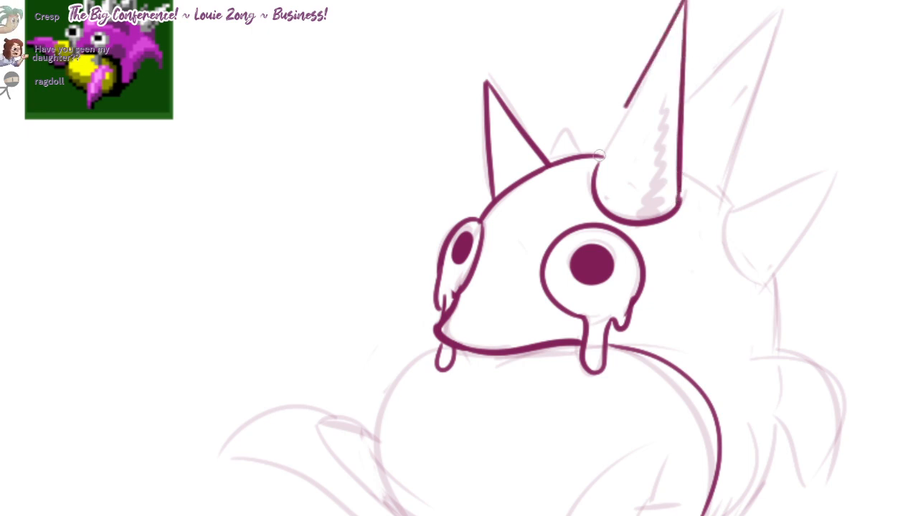
drag(599, 156, 594, 172)
key(ctrl+z)
drag(685, 2, 594, 172)
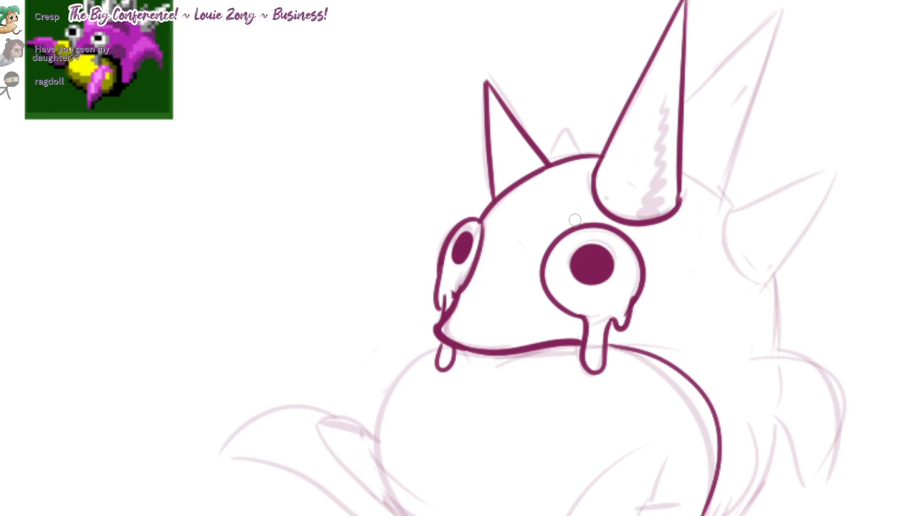
- Ink the head contour from behind the central horn down to the rearmost spike
mouse_move(679, 170)
mouse_down()
mouse_move(734, 203)
mouse_move(743, 194)
mouse_move(748, 224)
mouse_up()
key(ctrl+z)
key(ctrl+z)
drag(697, 189, 744, 216)
key(ctrl+z)
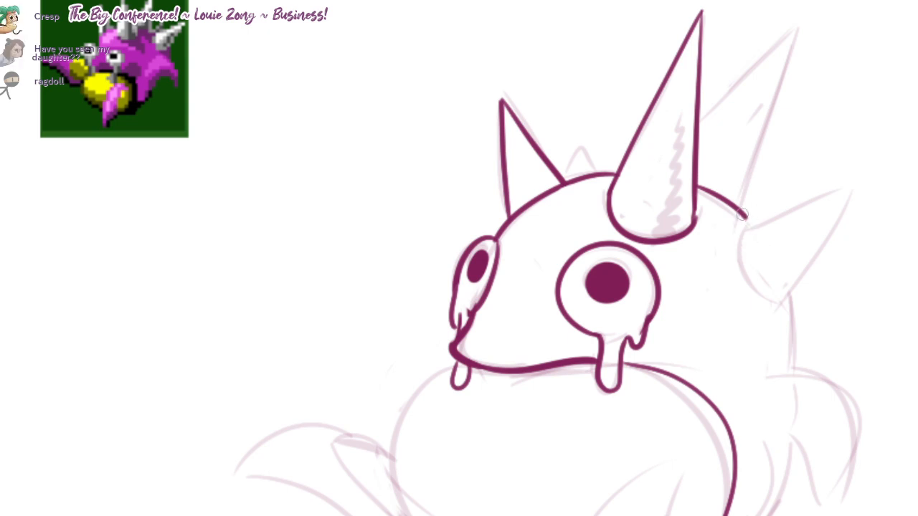
drag(749, 225, 706, 252)
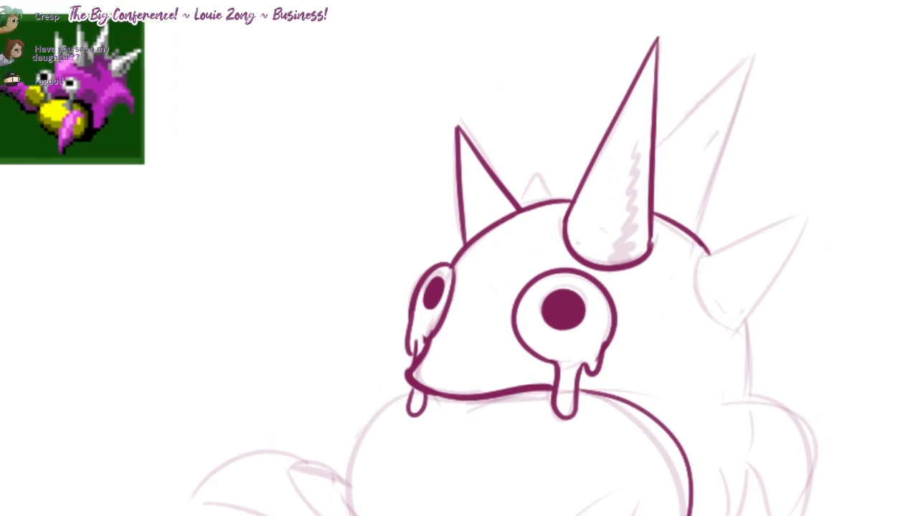
- Ink the tall pointed spike behind the central horn
drag(655, 150, 745, 57)
key(ctrl+z)
mouse_move(653, 155)
mouse_down()
mouse_move(749, 52)
mouse_move(697, 229)
mouse_up()
mouse_move(545, 193)
mouse_down()
mouse_move(573, 207)
mouse_move(506, 145)
mouse_up()
- Ink the rearmost spike with its curved base on the head and two straight sides ending in a point
drag(670, 206, 692, 283)
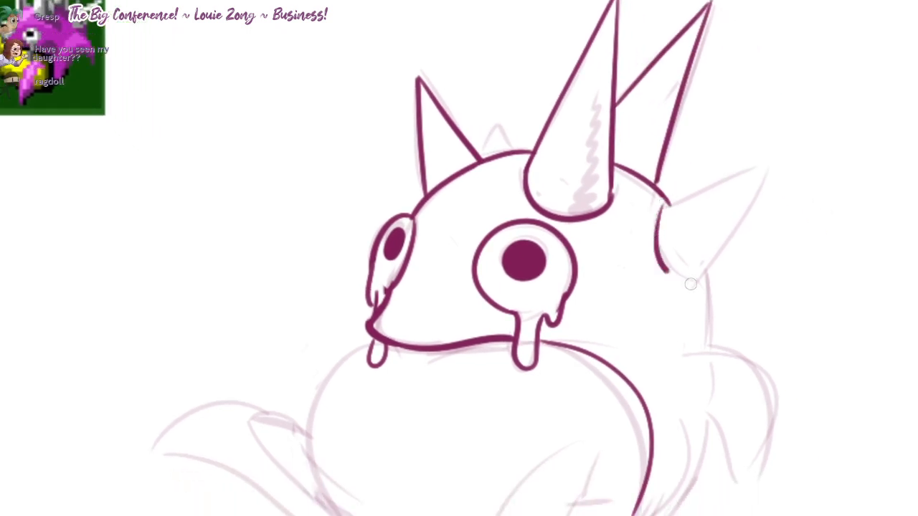
key(ctrl+z)
drag(668, 208, 699, 276)
key(ctrl+z)
mouse_move(669, 206)
mouse_down()
mouse_move(697, 273)
mouse_move(747, 210)
mouse_up()
drag(770, 172, 778, 161)
key(ctrl+z)
mouse_move(666, 208)
mouse_down()
mouse_move(780, 162)
mouse_move(694, 281)
mouse_move(780, 161)
mouse_move(766, 181)
mouse_up()
key(ctrl+z)
drag(744, 237, 735, 196)
- Ink the back contour beneath the rearmost spike and the curved, pointed fin on the back
mouse_move(698, 232)
mouse_down()
mouse_move(701, 324)
mouse_move(697, 305)
mouse_up()
key(ctrl+z)
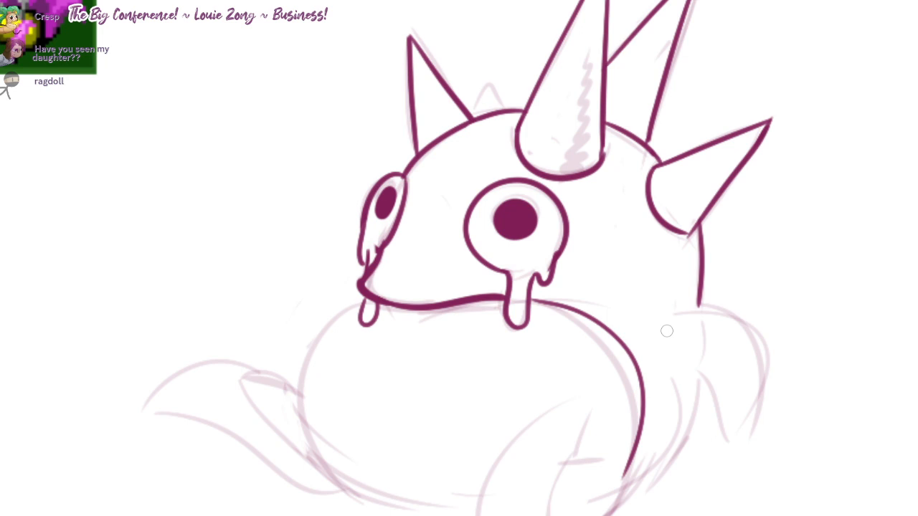
mouse_move(701, 316)
mouse_down()
mouse_move(709, 269)
mouse_move(739, 378)
mouse_up()
drag(516, 168, 525, 169)
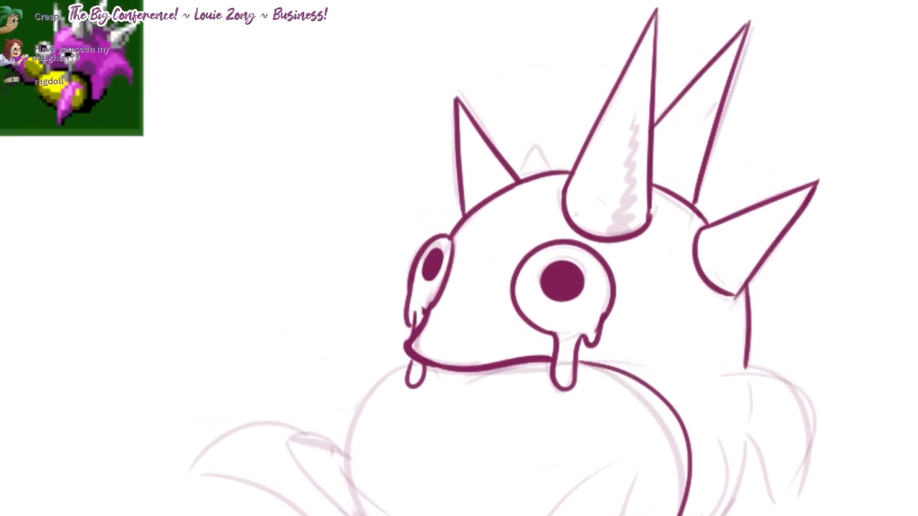
drag(643, 157, 636, 134)
mouse_move(539, 287)
mouse_down()
mouse_move(563, 325)
mouse_move(535, 312)
mouse_up()
mouse_move(715, 286)
mouse_down()
mouse_move(755, 425)
mouse_move(719, 344)
mouse_up()
key(ctrl+z)
- Ink the lower back contour from the fin down to the base of the body
mouse_move(756, 423)
mouse_down()
mouse_move(713, 354)
mouse_move(663, 479)
mouse_move(631, 495)
mouse_up()
key(ctrl+z)
drag(710, 355, 633, 489)
- Ink the near flipper's inner curve, hooked upper tip and long outer edge in front of the belly
mouse_move(607, 456)
mouse_down()
mouse_move(660, 399)
mouse_move(663, 459)
mouse_move(650, 425)
mouse_move(680, 390)
mouse_up()
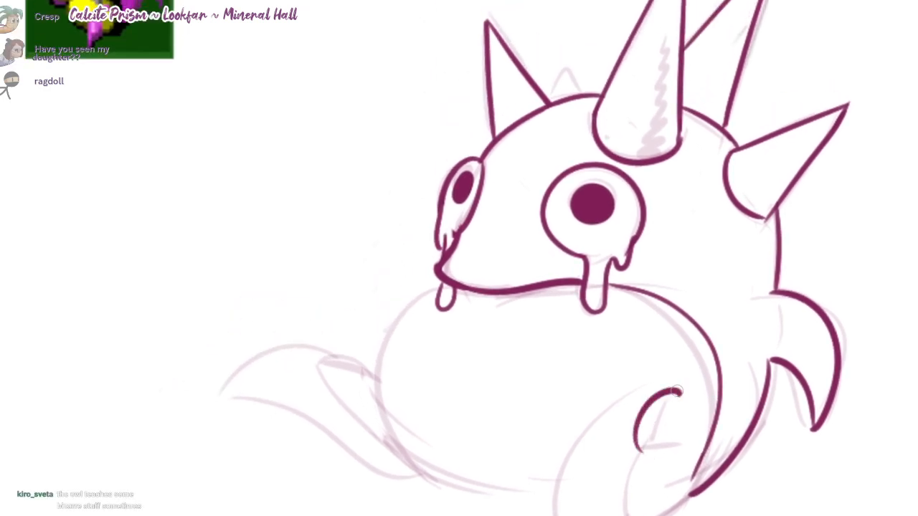
key(ctrl+z)
mouse_move(633, 450)
mouse_down()
mouse_move(645, 423)
mouse_move(643, 499)
mouse_up()
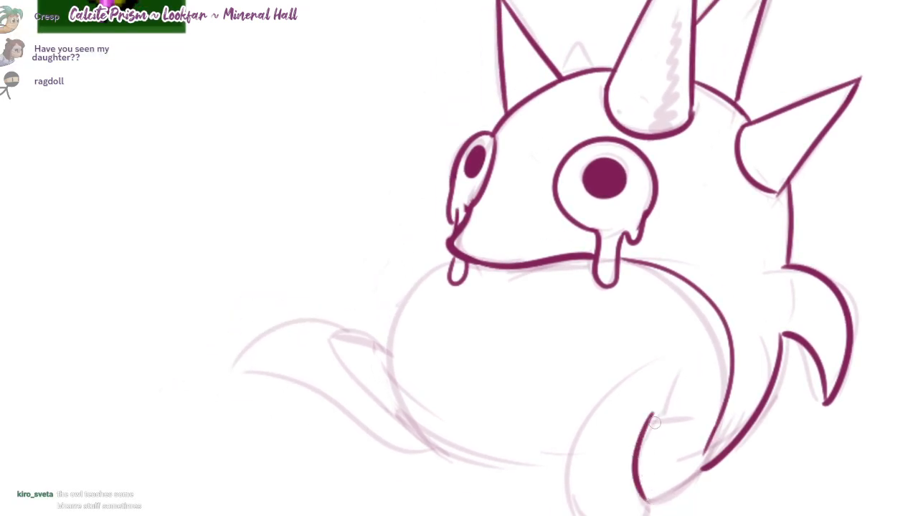
drag(684, 367, 577, 509)
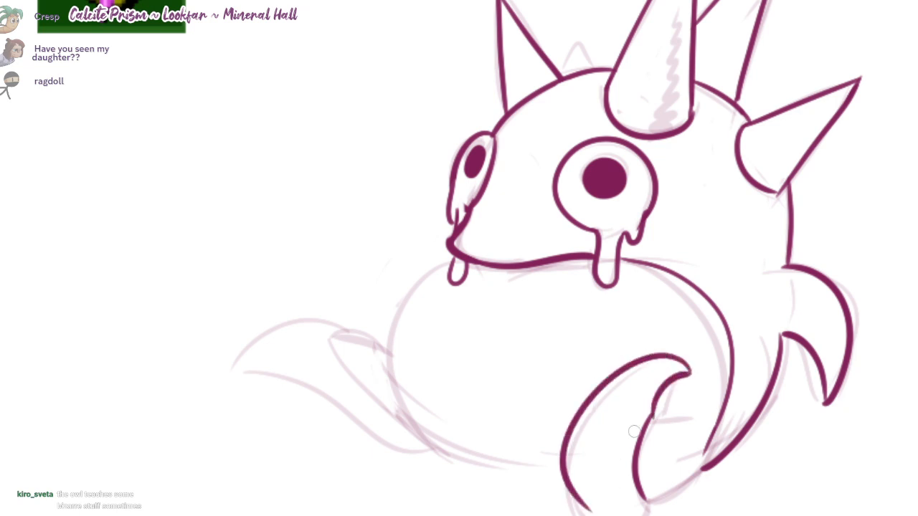
key(ctrl+z)
drag(689, 372, 589, 513)
- Ink the near flipper's lower tip and join it to the inner curve
mouse_move(685, 404)
mouse_down()
mouse_move(695, 366)
mouse_move(580, 441)
mouse_move(610, 496)
mouse_up()
key(ctrl+z)
drag(615, 460, 630, 448)
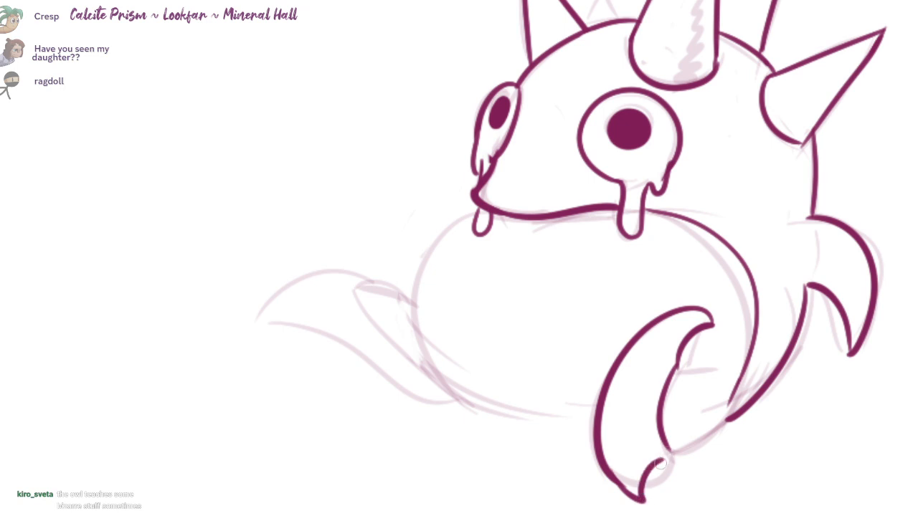
key(ctrl+z)
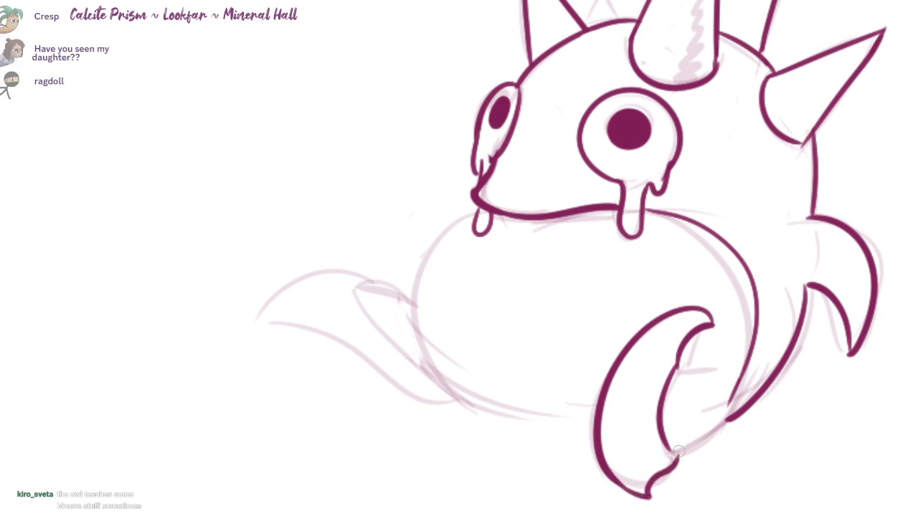
- Add the short fold line inside the near flipper and the lower edge connecting the flipper to the body
drag(684, 357, 668, 408)
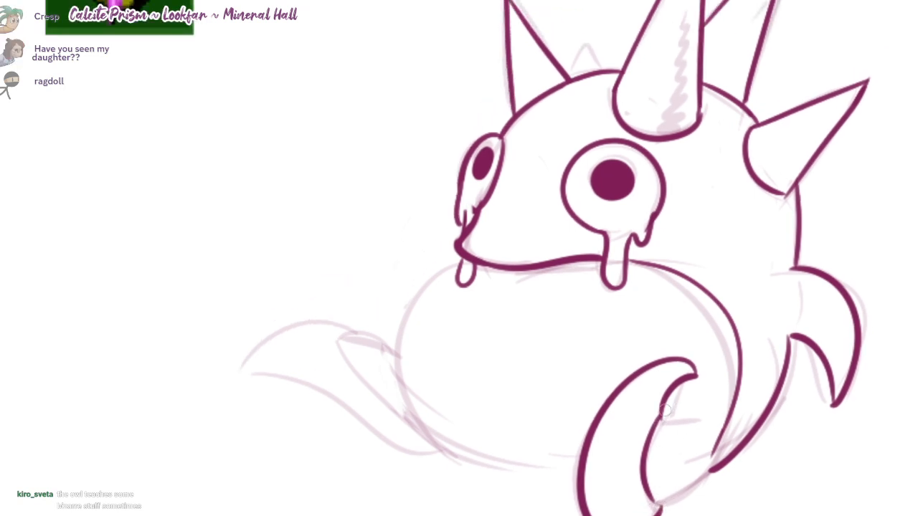
mouse_move(657, 506)
mouse_down()
mouse_move(712, 446)
mouse_move(654, 504)
mouse_up()
key(ctrl+z)
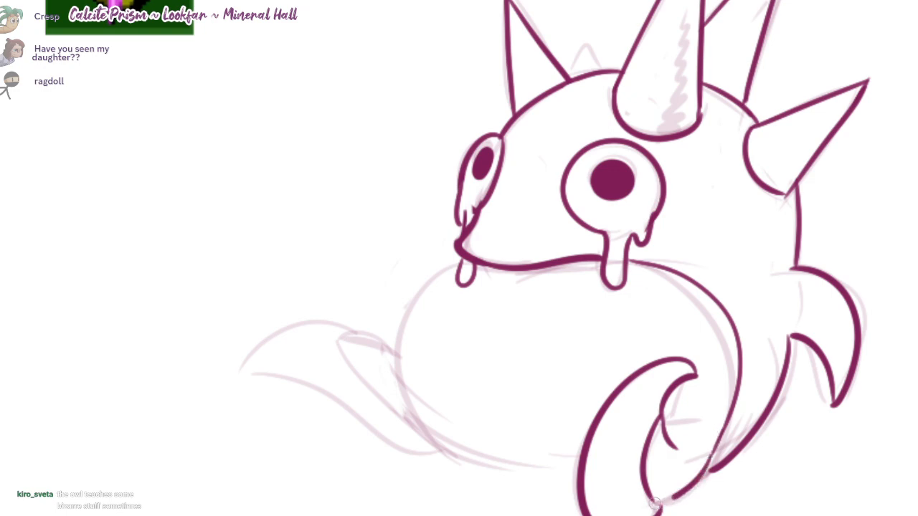
- Ink the belly's round outline from the far tear drip down and under to the near flipper
drag(432, 275, 466, 455)
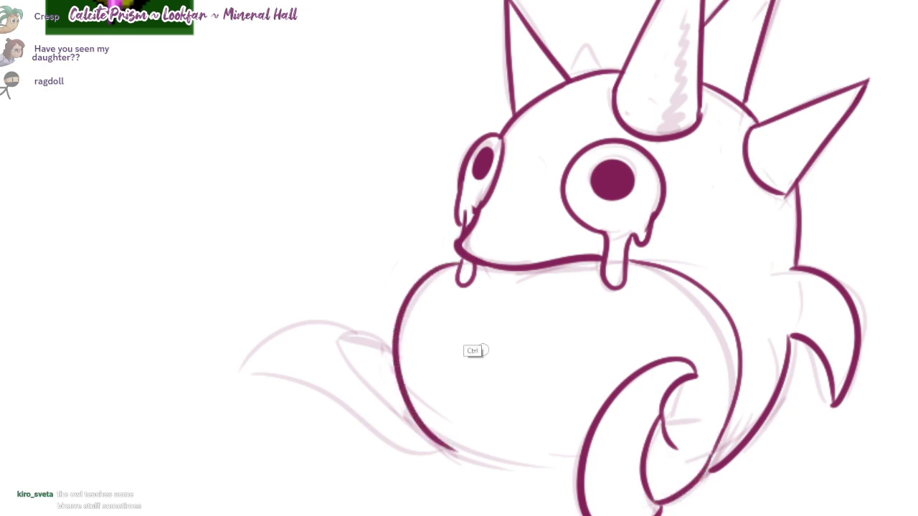
key(ctrl+z)
drag(454, 262, 588, 457)
key(ctrl+z)
mouse_move(450, 268)
mouse_down()
mouse_move(409, 403)
mouse_move(577, 473)
mouse_move(446, 272)
mouse_move(409, 409)
mouse_move(578, 484)
mouse_up()
key(ctrl+z)
key(ctrl+z)
- Ink the far flipper extending outward from the belly, including its folded inner edge and pointed tip
mouse_move(522, 287)
mouse_down()
mouse_move(544, 384)
mouse_move(538, 323)
mouse_up()
mouse_move(408, 370)
mouse_down()
mouse_move(448, 332)
mouse_move(465, 358)
mouse_up()
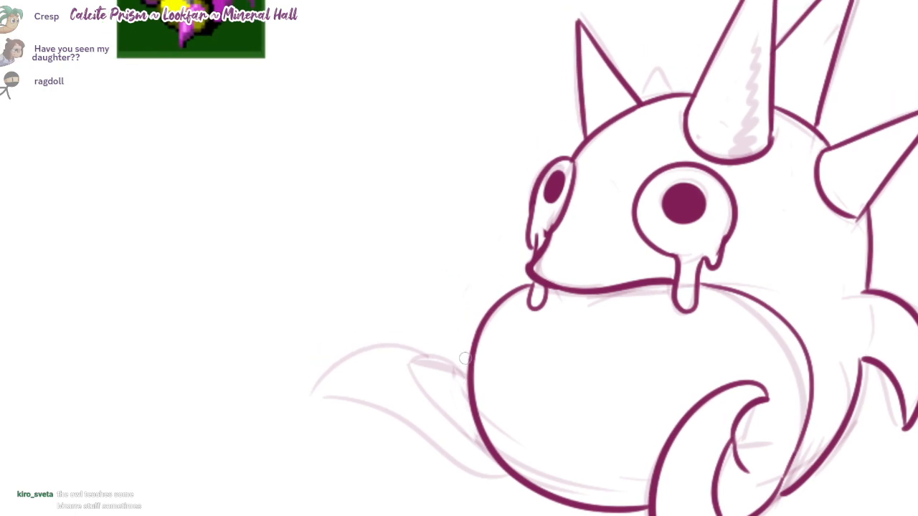
drag(409, 366, 475, 439)
mouse_move(425, 353)
mouse_down()
mouse_move(409, 346)
mouse_move(315, 391)
mouse_move(504, 479)
mouse_move(383, 458)
mouse_up()
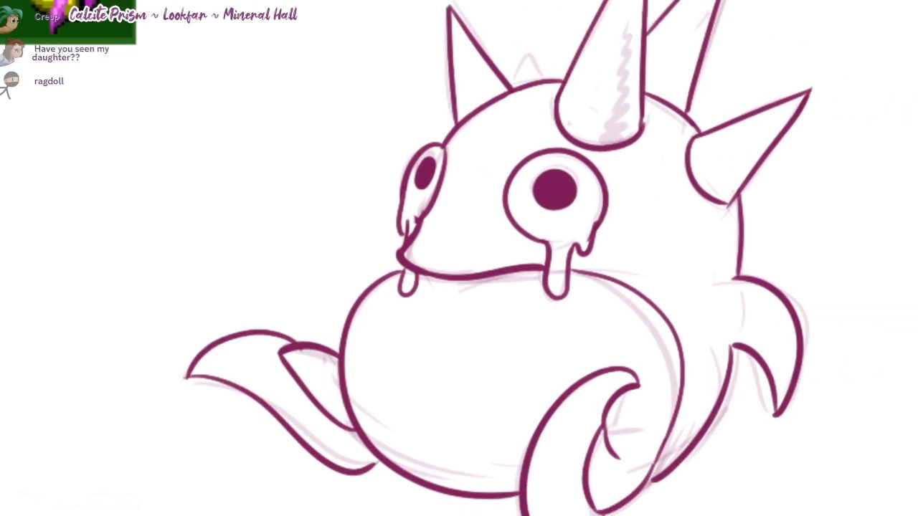
- Ink the tiny spike on top of the head and the curved fin peeking out behind the belly
scroll(604, 362, down, 2)
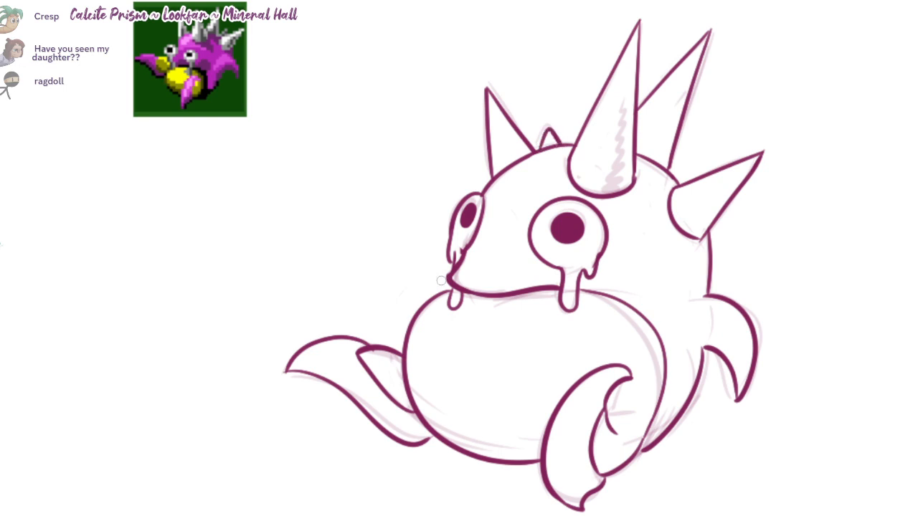
drag(561, 366, 550, 358)
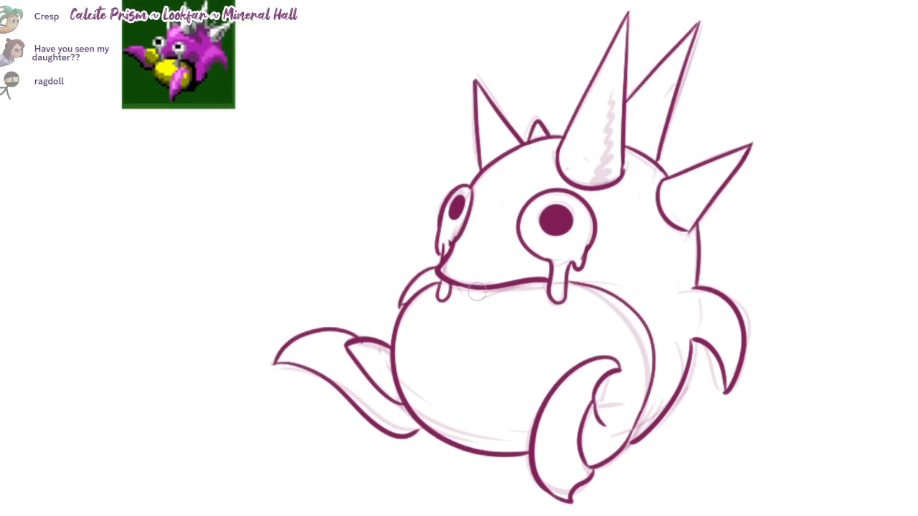
- Shade the upper belly beneath the mouth and the adjoining side of the body, enlarging the brush for broader strokes
mouse_move(454, 288)
mouse_down()
mouse_move(444, 305)
mouse_move(548, 304)
mouse_move(533, 312)
mouse_move(618, 303)
mouse_move(595, 316)
mouse_up()
mouse_move(481, 289)
mouse_down()
mouse_move(531, 281)
mouse_move(453, 289)
mouse_move(546, 289)
mouse_up()
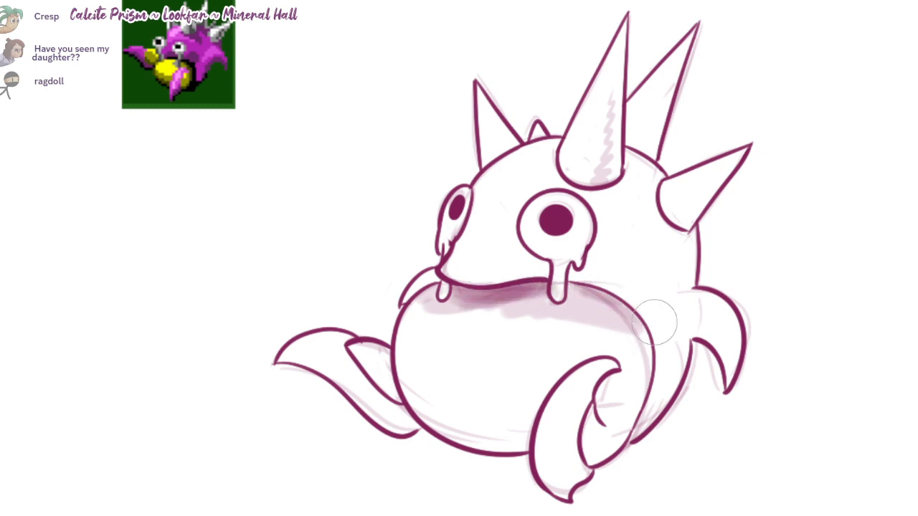
key(bracketright)
key(bracketright)
mouse_move(695, 246)
mouse_down()
mouse_move(574, 311)
mouse_move(670, 274)
mouse_up()
key(ctrl+z)
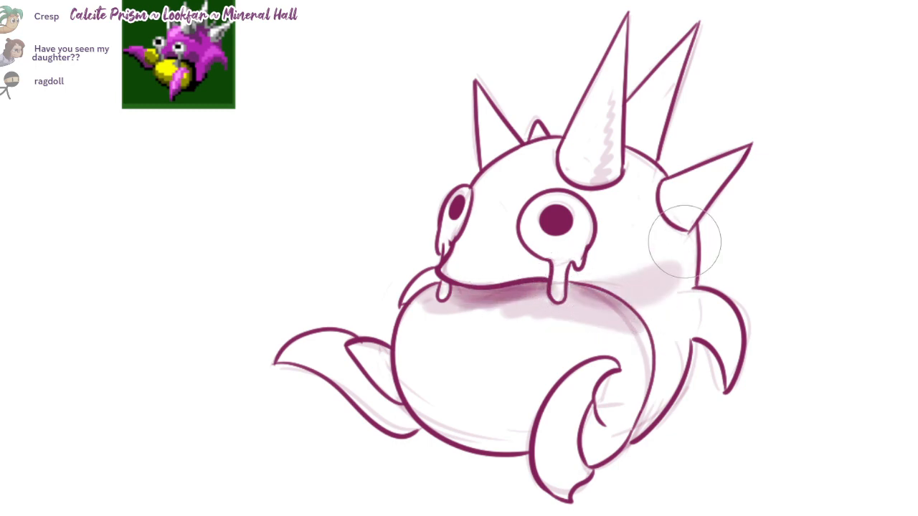
mouse_move(622, 305)
mouse_down()
mouse_move(651, 320)
mouse_move(678, 319)
mouse_up()
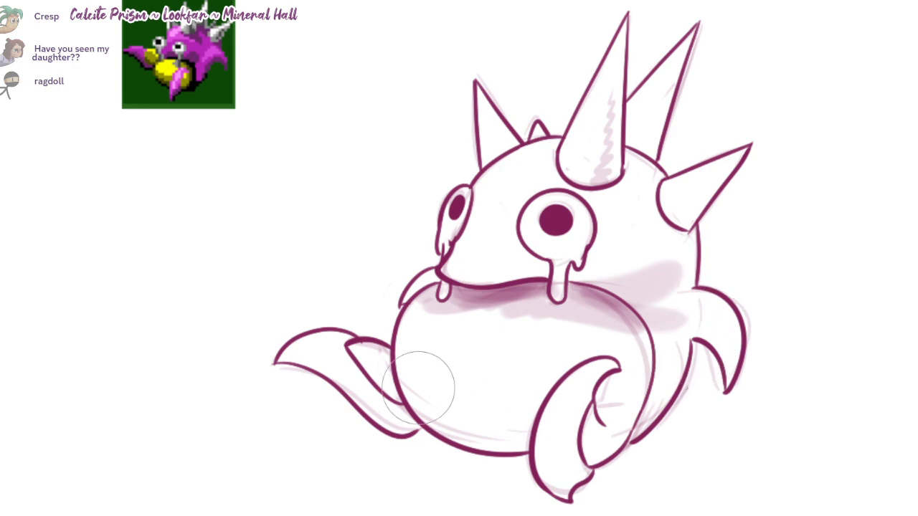
- Shade the belly's underside and lower back, and cover the head and back fin with a light tone
drag(419, 388, 511, 438)
mouse_move(584, 423)
mouse_down()
mouse_move(630, 424)
mouse_move(674, 277)
mouse_move(579, 450)
mouse_up()
key(ctrl+z)
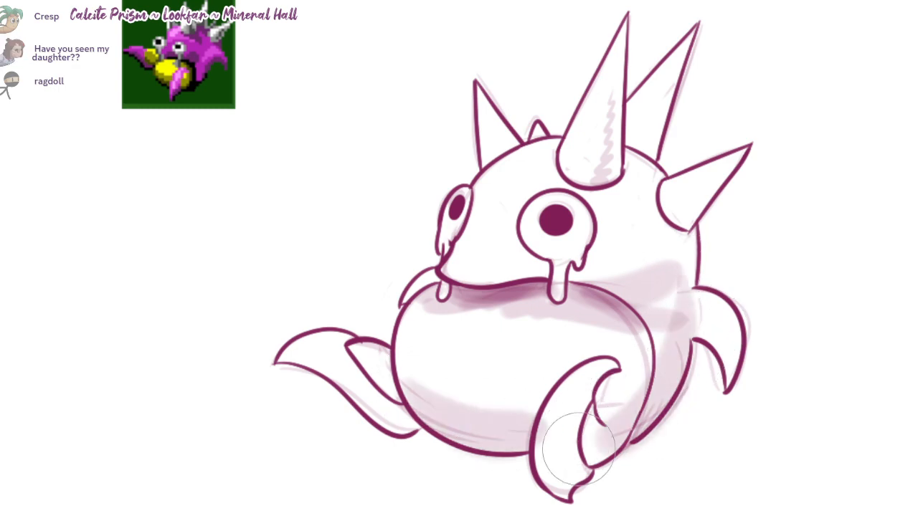
mouse_move(695, 316)
mouse_down()
mouse_move(653, 420)
mouse_move(683, 320)
mouse_move(731, 334)
mouse_move(738, 322)
mouse_move(728, 387)
mouse_move(624, 258)
mouse_move(582, 266)
mouse_move(609, 244)
mouse_move(601, 256)
mouse_move(679, 266)
mouse_up()
mouse_move(660, 319)
mouse_down()
mouse_move(656, 174)
mouse_move(624, 164)
mouse_move(615, 200)
mouse_move(585, 190)
mouse_move(606, 233)
mouse_move(641, 187)
mouse_move(612, 230)
mouse_move(563, 154)
mouse_move(516, 162)
mouse_move(489, 195)
mouse_move(516, 188)
mouse_move(506, 212)
mouse_move(470, 251)
mouse_move(489, 268)
mouse_move(510, 215)
mouse_move(530, 265)
mouse_move(470, 276)
mouse_move(679, 236)
mouse_move(657, 247)
mouse_up()
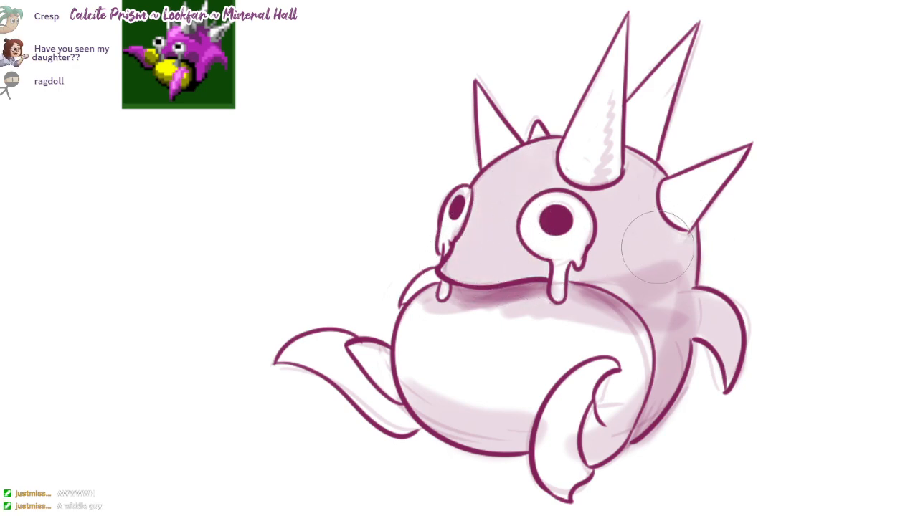
- Shade the lower head above the mouth and darken the side of the body beside the back fin
drag(448, 264, 542, 265)
key(ctrl+z)
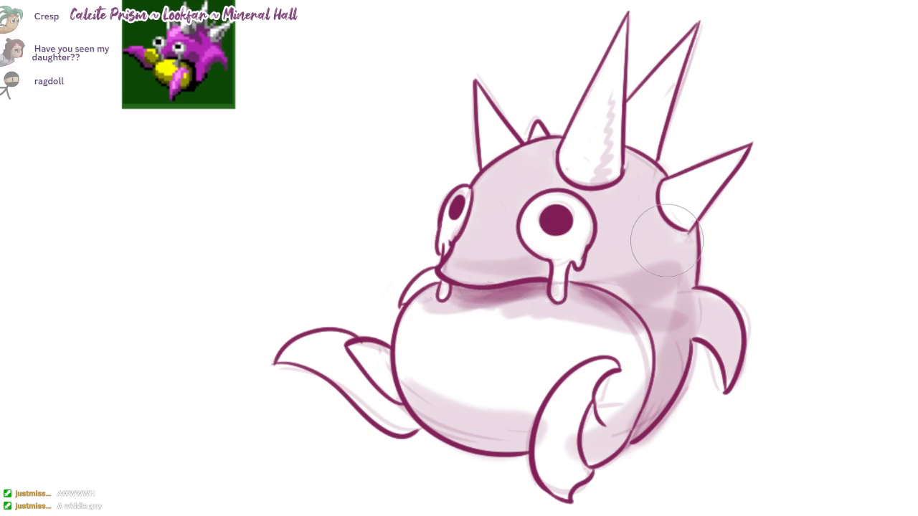
mouse_move(723, 241)
mouse_down()
mouse_move(720, 232)
mouse_move(655, 278)
mouse_move(691, 334)
mouse_up()
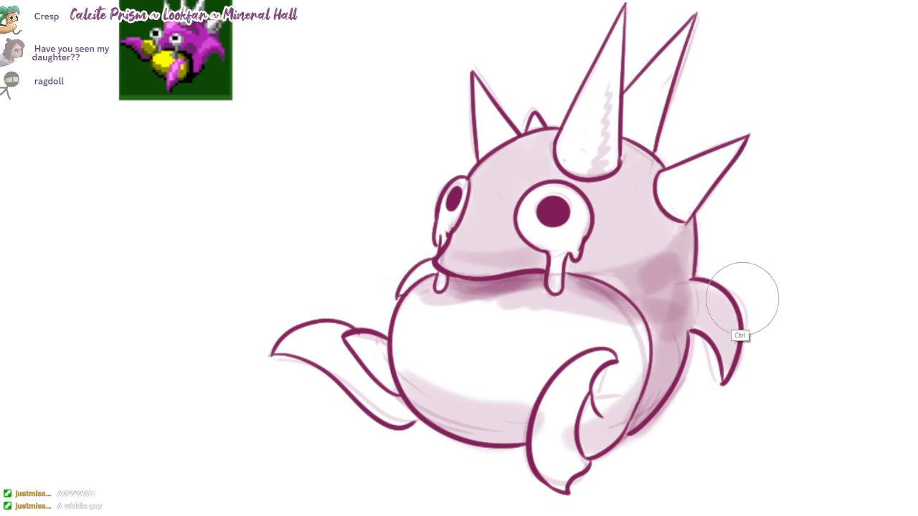
key(ctrl+z)
mouse_move(672, 275)
mouse_down()
mouse_move(659, 279)
mouse_move(653, 319)
mouse_move(668, 315)
mouse_up()
drag(689, 228, 668, 272)
drag(677, 201, 707, 191)
key(ctrl+z)
- Add soft shadows to the large spikes and cover both front flippers with a light tone
mouse_move(606, 77)
mouse_down()
mouse_move(601, 159)
mouse_move(599, 136)
mouse_up()
mouse_move(650, 104)
mouse_down()
mouse_move(661, 88)
mouse_move(642, 132)
mouse_up()
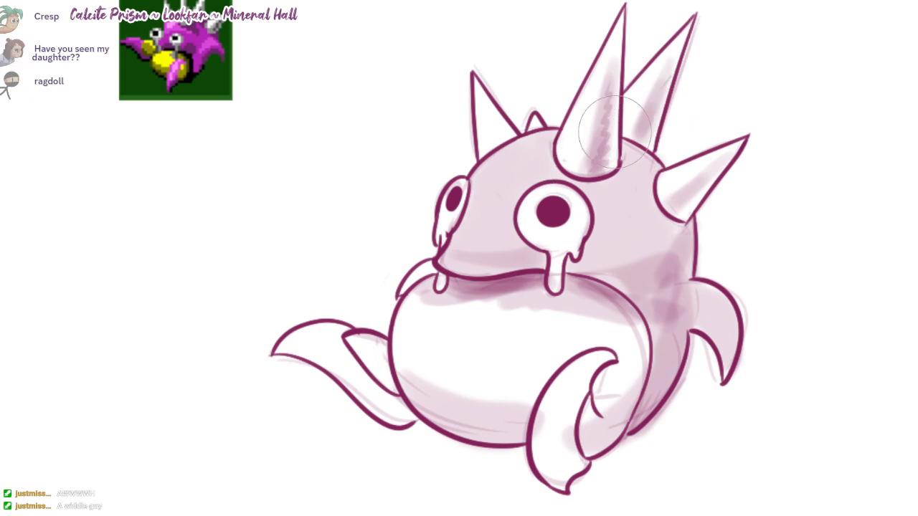
drag(485, 108, 497, 146)
mouse_move(325, 339)
mouse_down()
mouse_move(344, 331)
mouse_move(387, 406)
mouse_move(416, 391)
mouse_up()
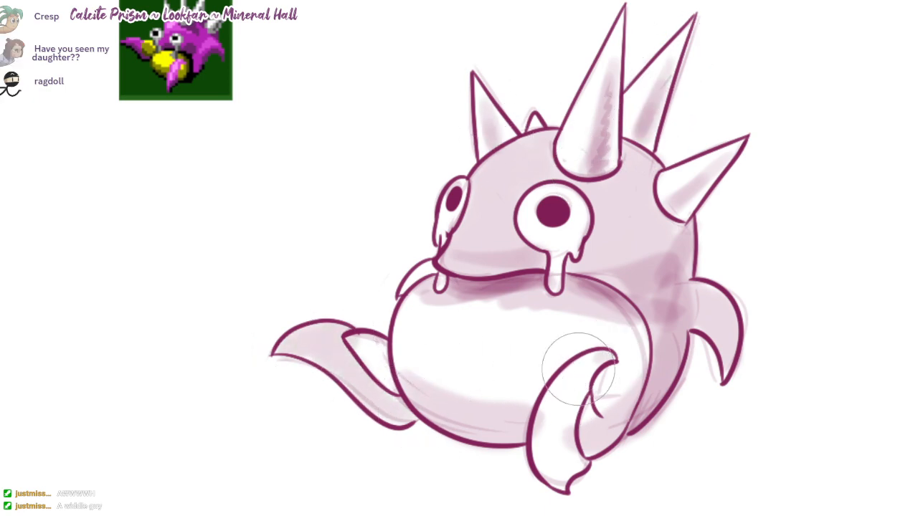
mouse_move(579, 368)
mouse_down()
mouse_move(559, 458)
mouse_move(569, 475)
mouse_move(600, 398)
mouse_move(587, 408)
mouse_up()
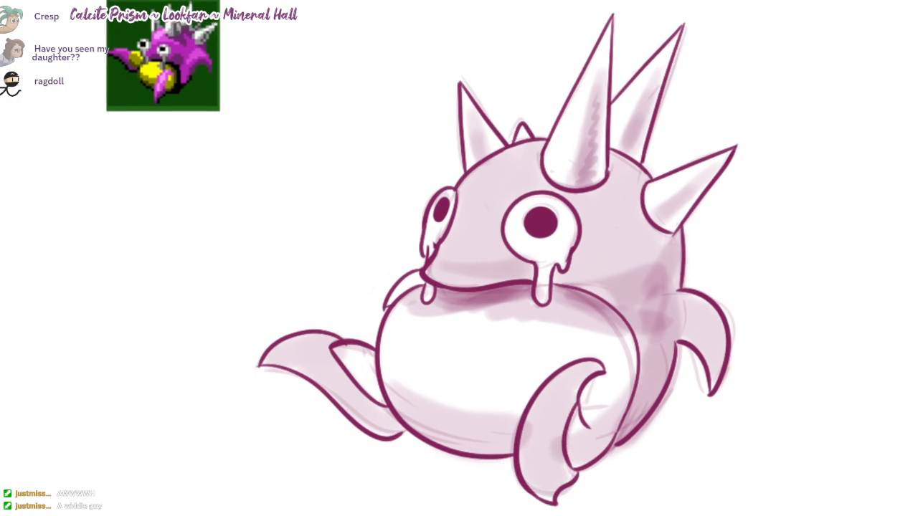
- Darken the back fin and adjoining body side, and deepen the shadow along the upper lip
mouse_move(671, 380)
mouse_down()
mouse_move(609, 430)
mouse_move(666, 246)
mouse_move(686, 236)
mouse_move(687, 316)
mouse_move(709, 359)
mouse_move(691, 301)
mouse_move(708, 374)
mouse_move(697, 332)
mouse_up()
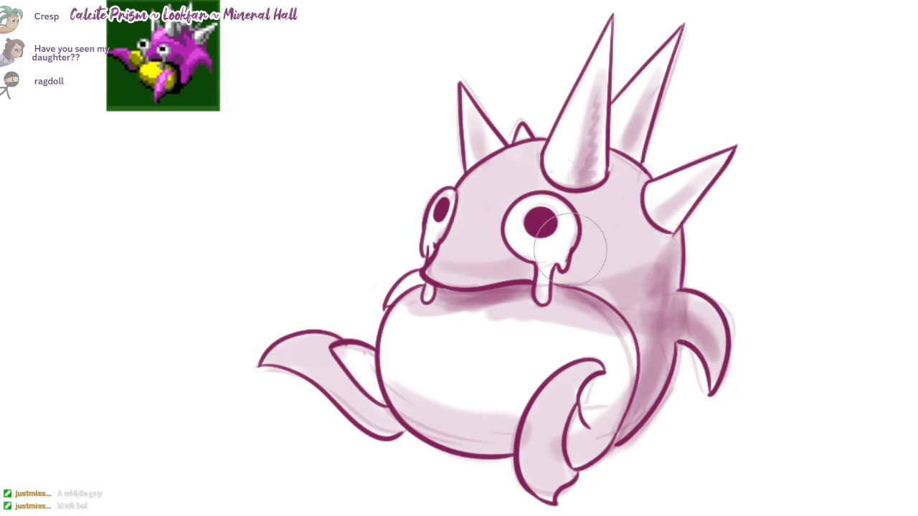
mouse_move(436, 267)
mouse_down()
mouse_move(457, 277)
mouse_move(535, 266)
mouse_move(512, 270)
mouse_move(625, 307)
mouse_up()
key(ctrl+z)
key(ctrl+z)
key(ctrl+z)
key(ctrl+z)
mouse_move(550, 274)
mouse_down()
mouse_move(627, 311)
mouse_move(563, 288)
mouse_up()
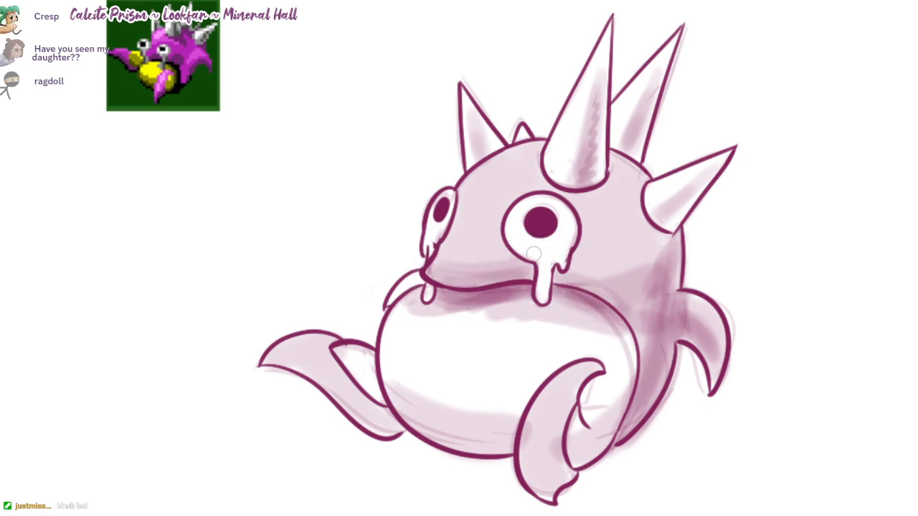
key(ctrl)
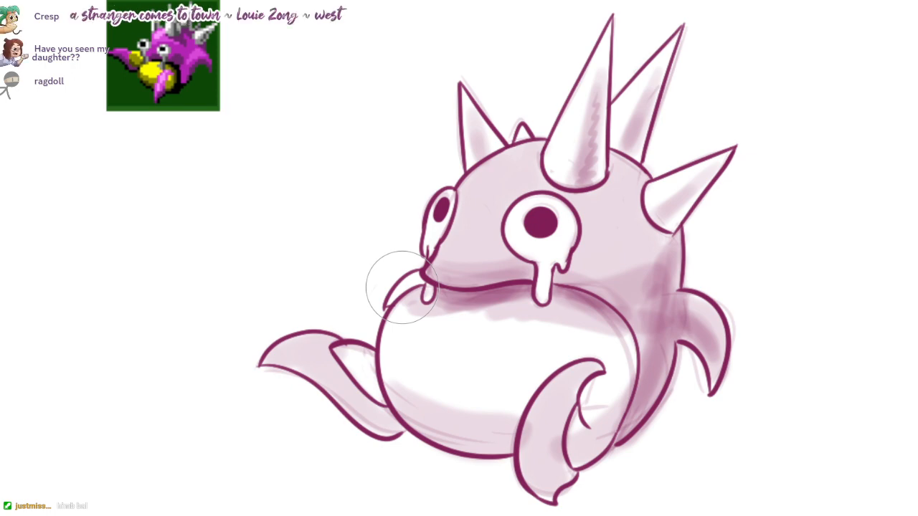
- Deepen the shadow on the central spike and add a curved shadow to the head behind the near eye
mouse_move(590, 137)
mouse_down()
mouse_move(582, 182)
mouse_move(598, 123)
mouse_up()
mouse_move(589, 192)
mouse_down()
mouse_move(631, 248)
mouse_move(583, 196)
mouse_up()
key(ctrl+z)
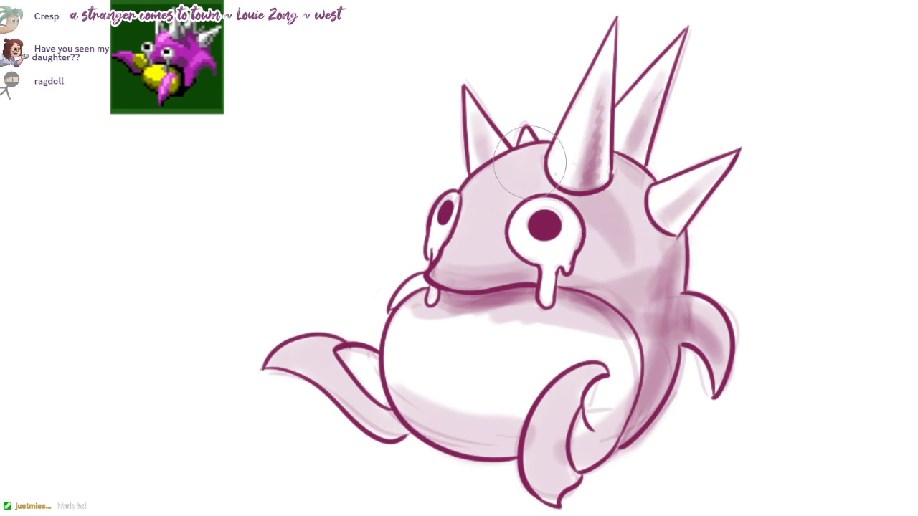
drag(523, 190, 537, 189)
- Shade the lower edge and inner fold of the far flipper, and shade the belly area around the near flipper
drag(485, 446, 433, 408)
key(ctrl+z)
drag(289, 363, 430, 428)
key(ctrl+z)
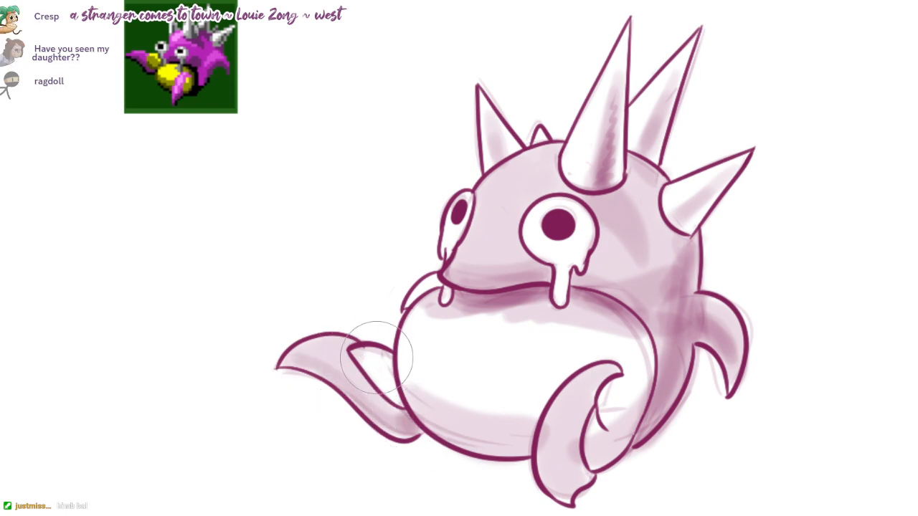
drag(377, 359, 402, 396)
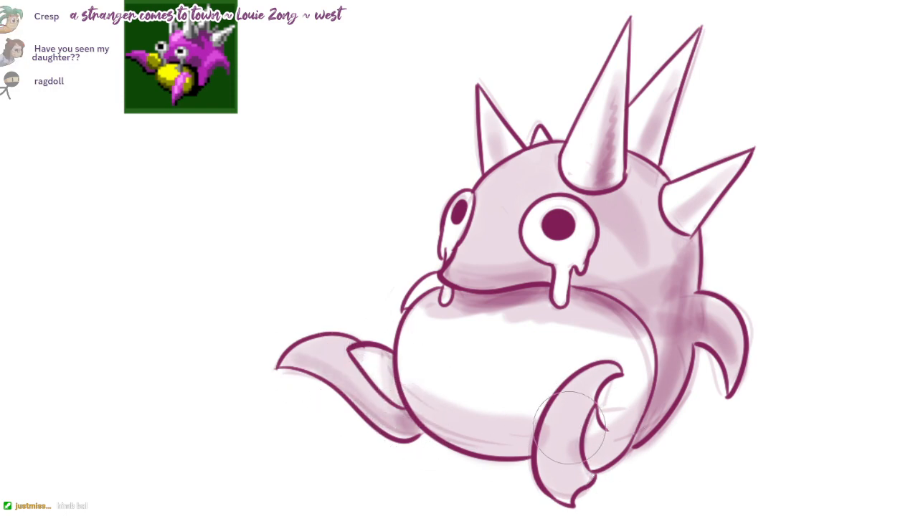
mouse_move(606, 377)
mouse_down()
mouse_move(587, 404)
mouse_move(578, 459)
mouse_move(602, 466)
mouse_move(644, 383)
mouse_move(617, 436)
mouse_up()
key(ctrl+z)
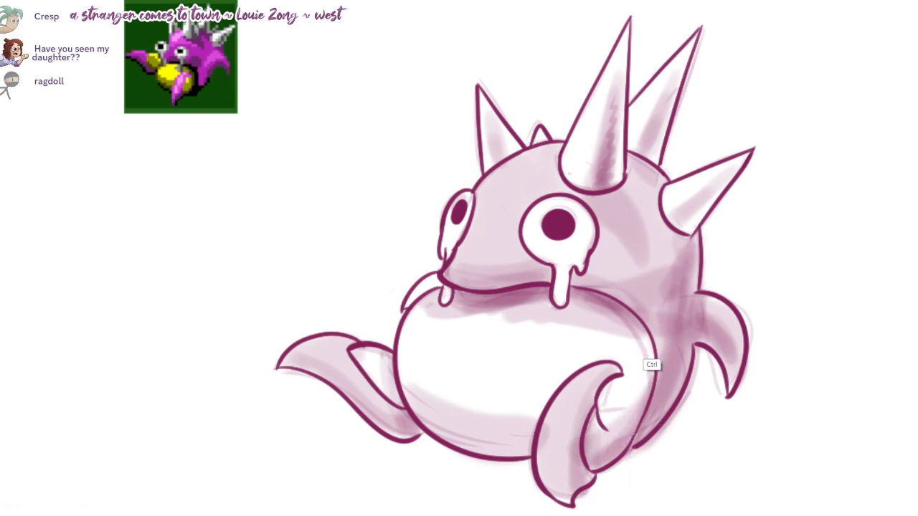
- Shade the belly's side edge and underside, and blend a darker tone into the body beside the back fin
drag(649, 362, 597, 421)
key(ctrl+z)
drag(638, 362, 620, 430)
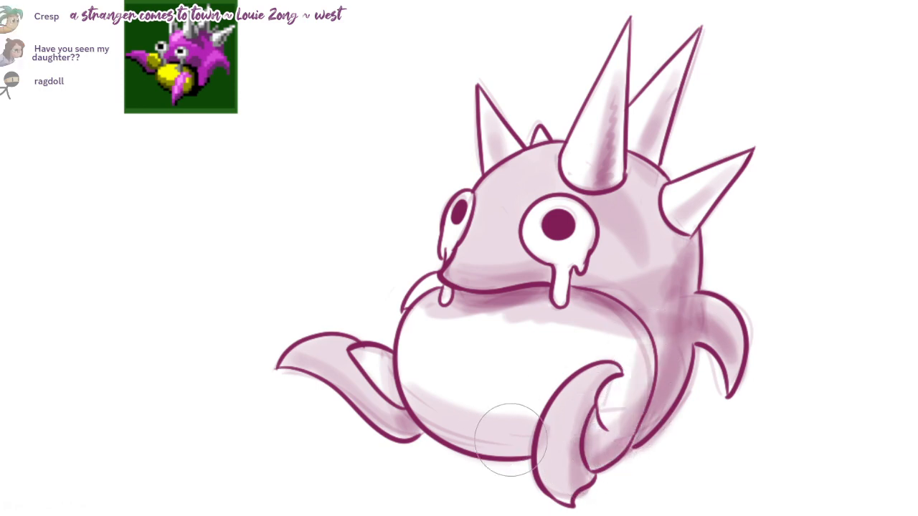
mouse_move(434, 420)
mouse_down()
mouse_move(511, 448)
mouse_move(533, 440)
mouse_up()
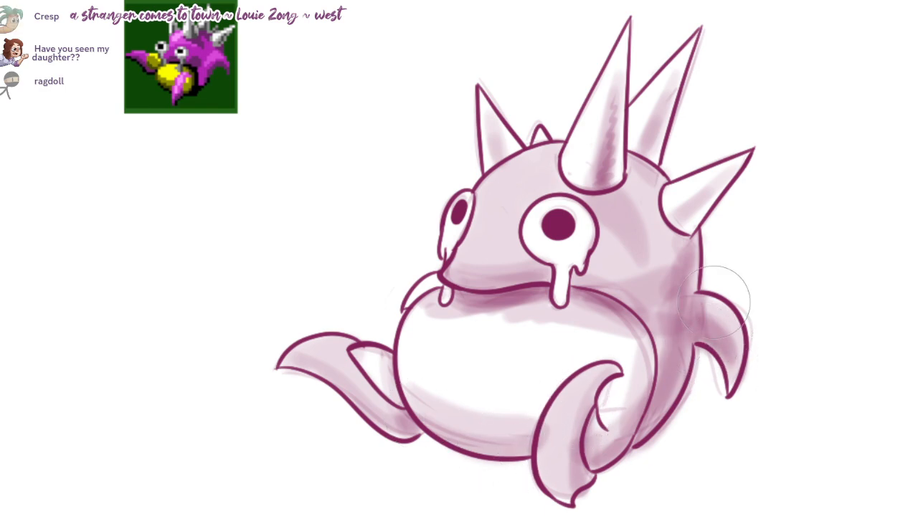
mouse_move(692, 308)
mouse_down()
mouse_move(676, 395)
mouse_move(624, 420)
mouse_move(667, 372)
mouse_up()
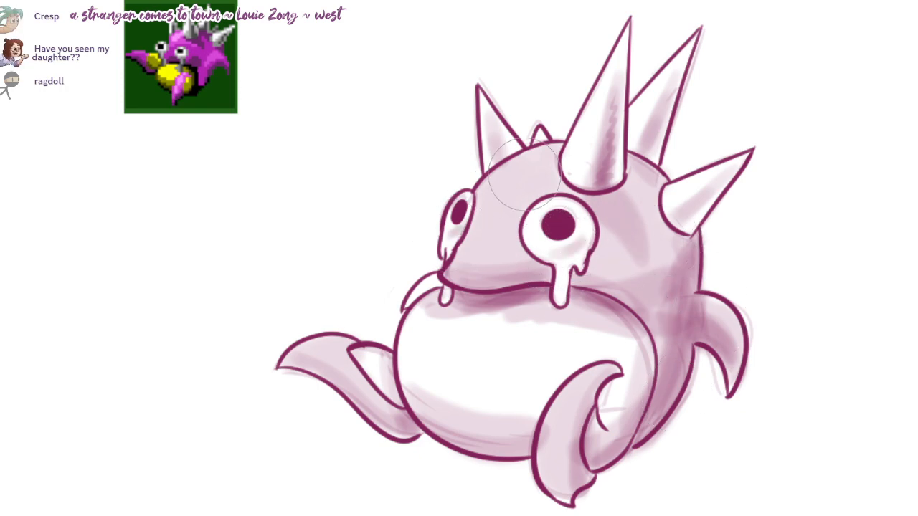
- Add white highlights to both pupils, shade the eyeballs and far fin, and deepen the near flipper's shading
drag(548, 316, 538, 331)
key(e)
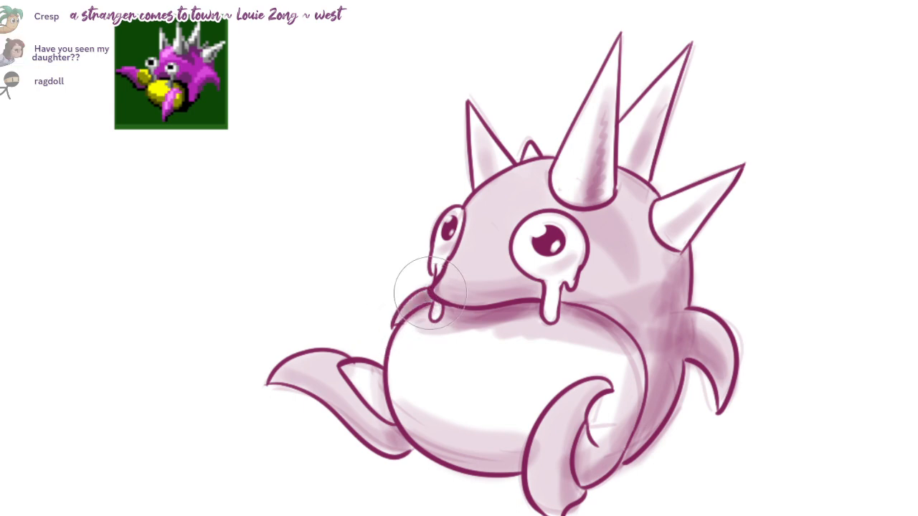
mouse_move(717, 302)
mouse_down()
mouse_move(686, 308)
mouse_move(650, 348)
mouse_move(699, 327)
mouse_up()
mouse_move(577, 376)
mouse_down()
mouse_move(544, 404)
mouse_move(557, 471)
mouse_up()
key(ctrl+z)
mouse_move(579, 402)
mouse_down()
mouse_move(565, 467)
mouse_move(539, 454)
mouse_up()
drag(624, 309, 780, 361)
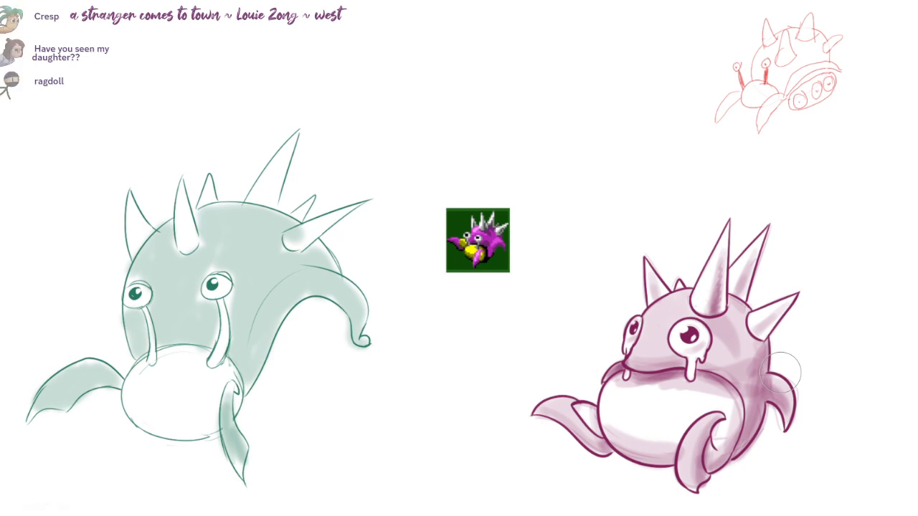
- Examine the red tank-creature sketch, and switch to the browser to compare the drawing with the original spiked robot artwork
drag(800, 91, 592, 245)
scroll(591, 246, up, 5)
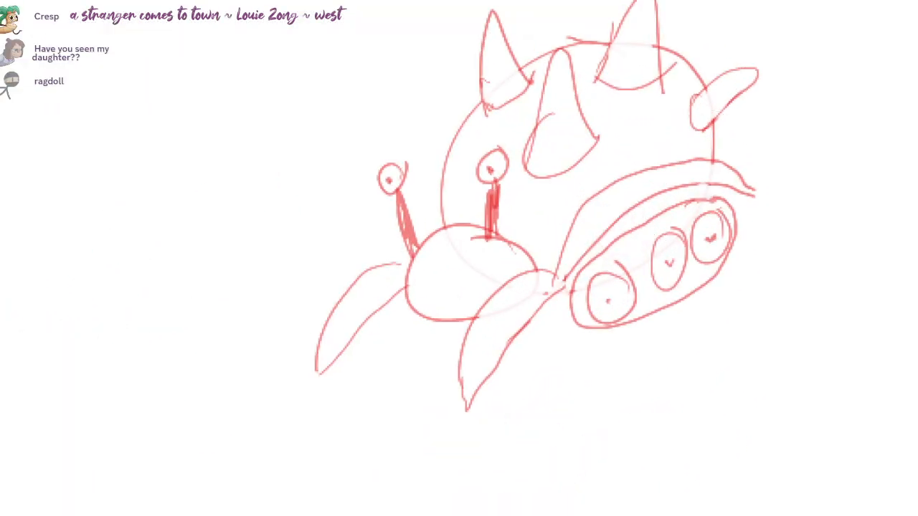
scroll(717, 381, down, 6)
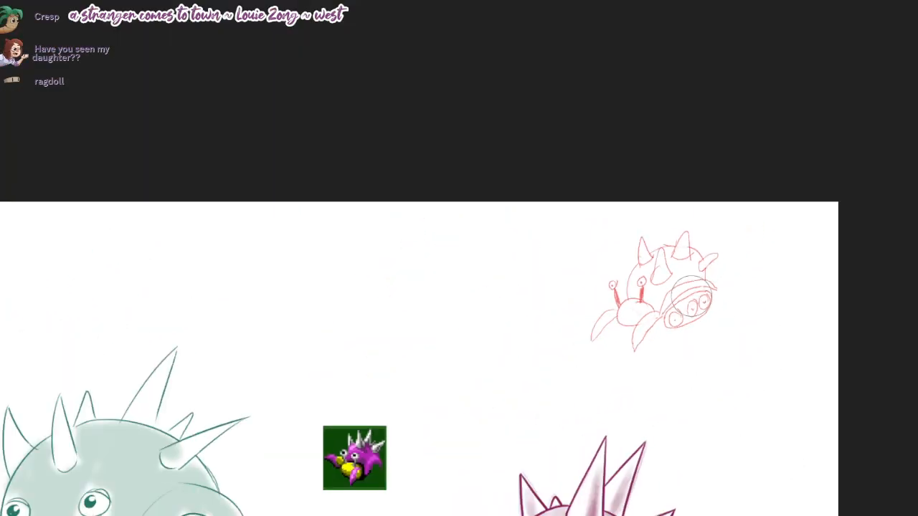
mouse_move(579, 369)
mouse_down()
mouse_move(698, 140)
mouse_move(694, 172)
mouse_move(706, 166)
mouse_up()
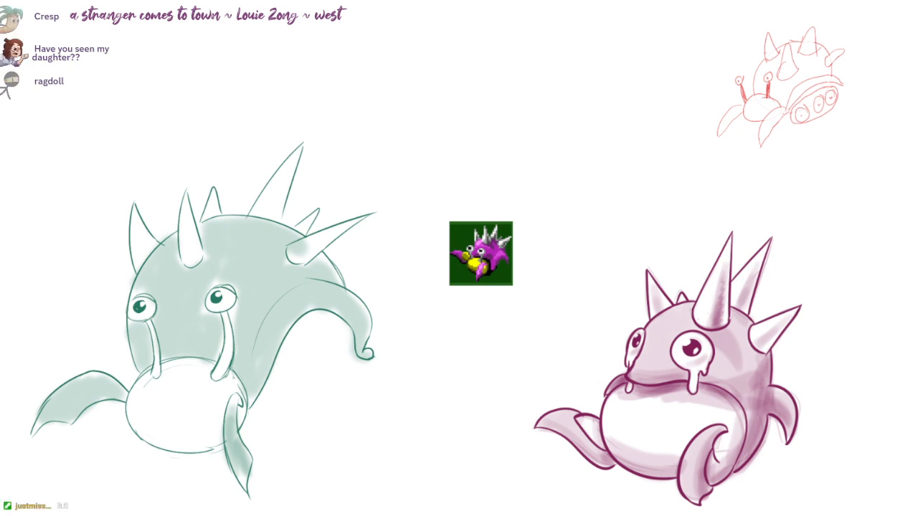
drag(458, 0, 324, 2)
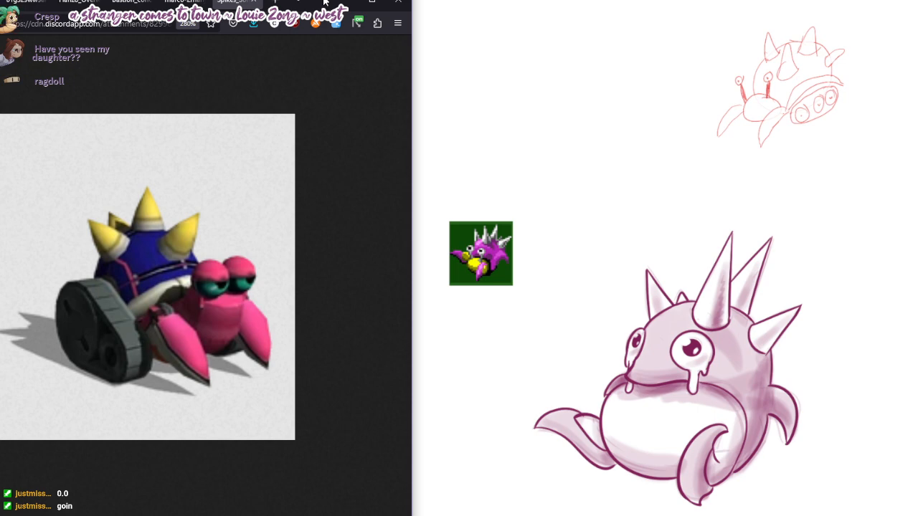
click(345, 2)
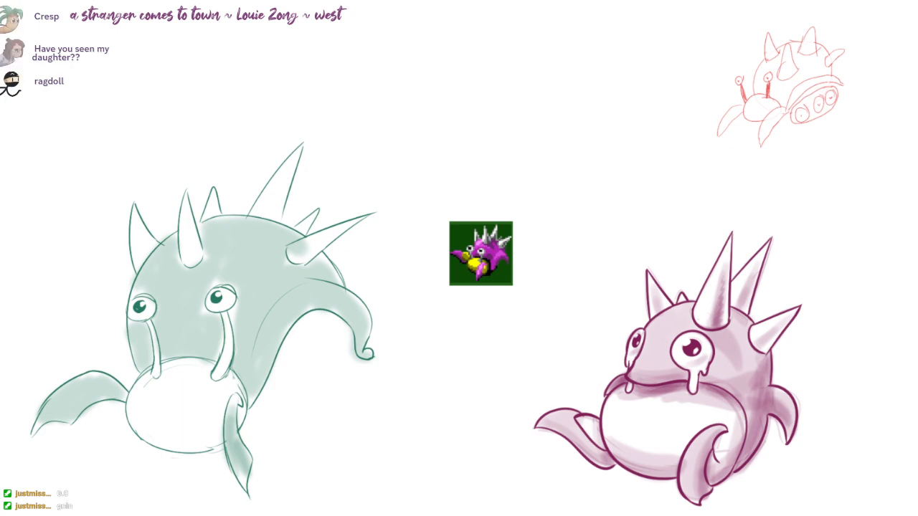
drag(571, 0, 361, 0)
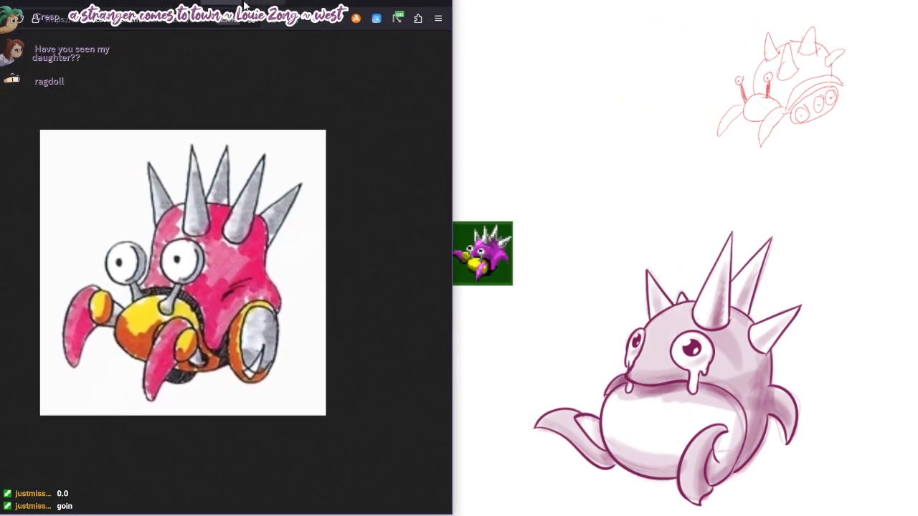
click(168, 1)
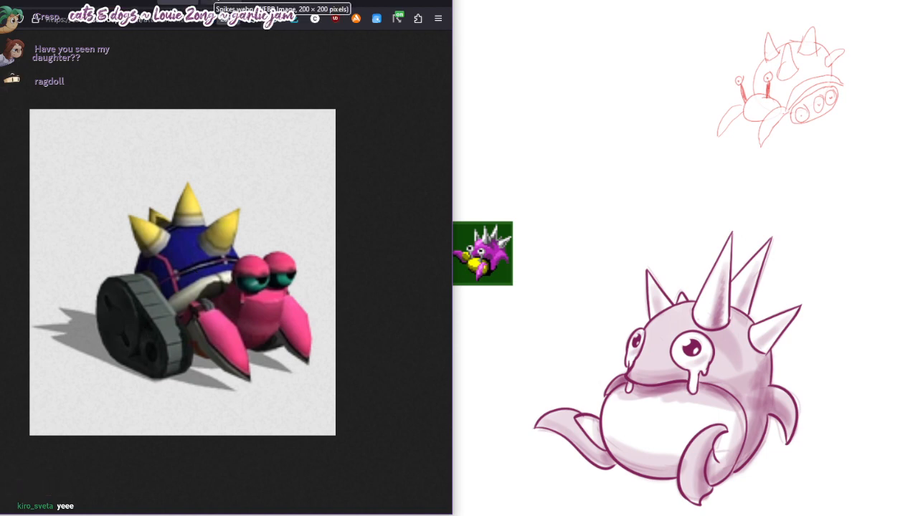
click(217, 2)
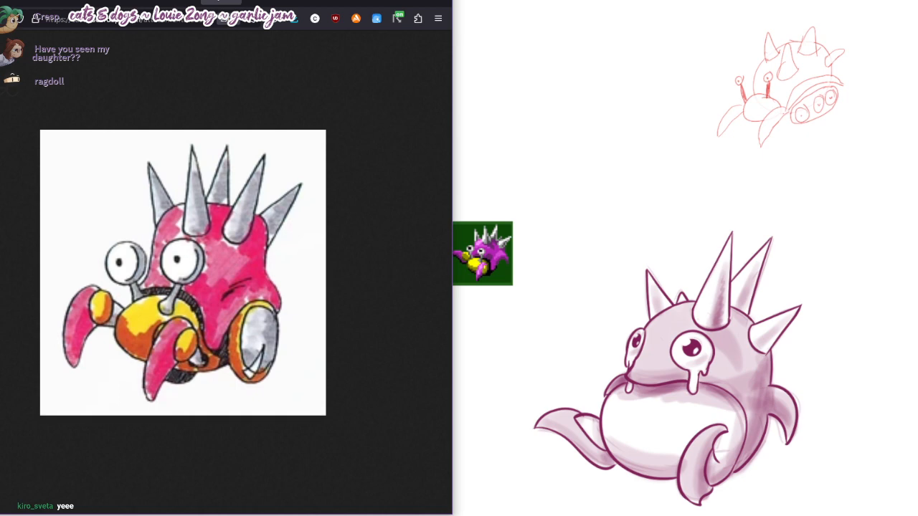
click(262, 2)
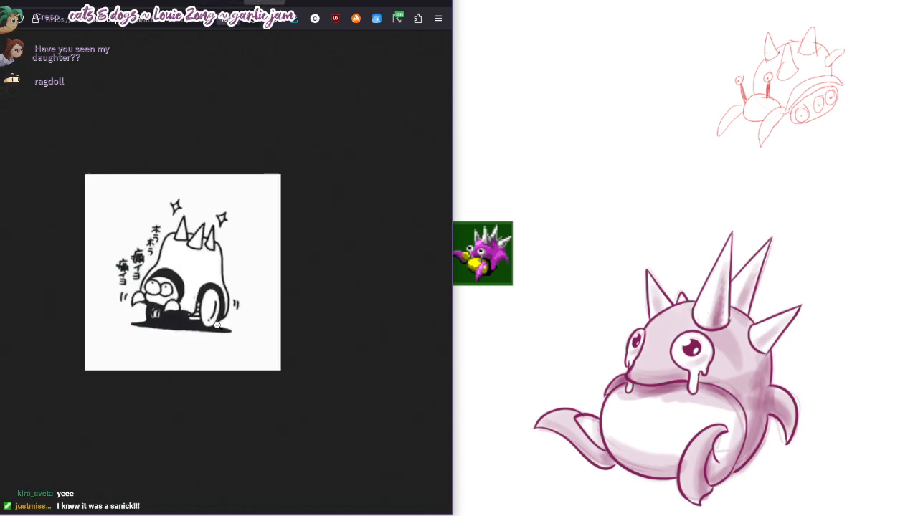
click(216, 325)
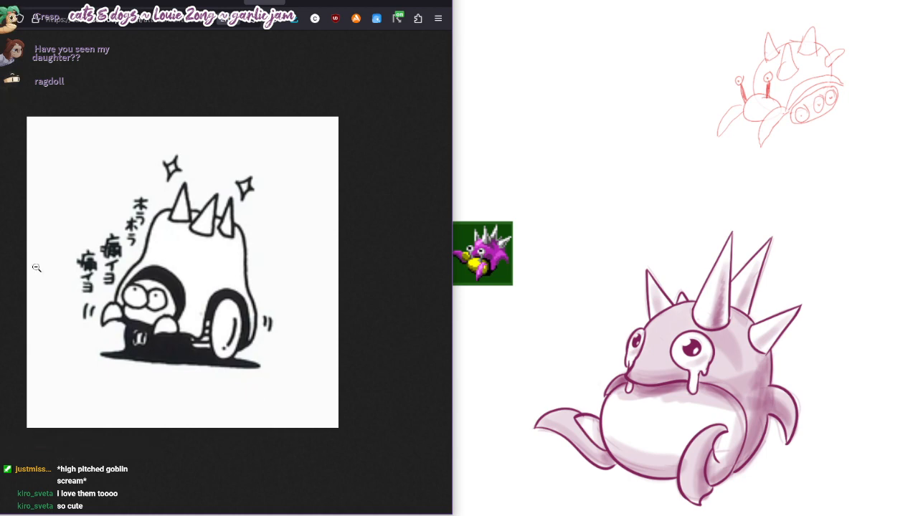
drag(362, 4, 690, 0)
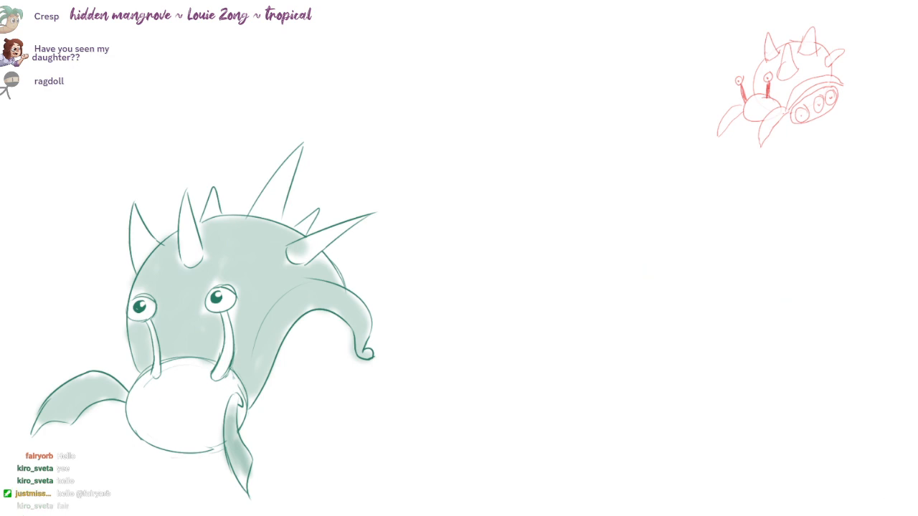
- Clear the red tank-creature sketch and the green spiked-creature sketch from the canvas
drag(727, 312, 725, 303)
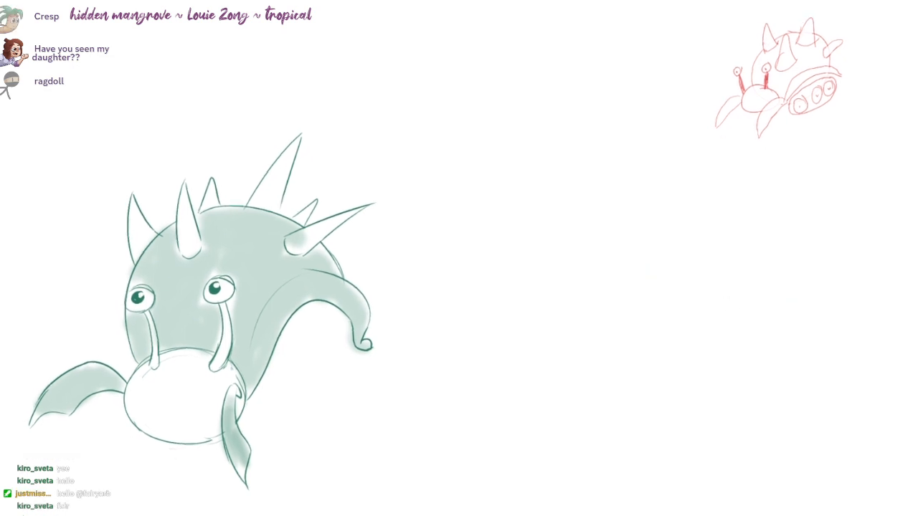
key(Delete)
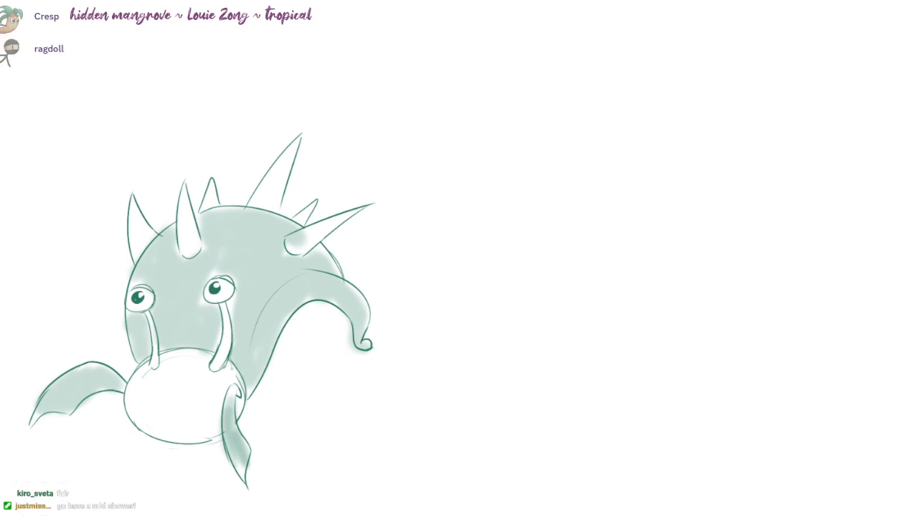
key(Delete)
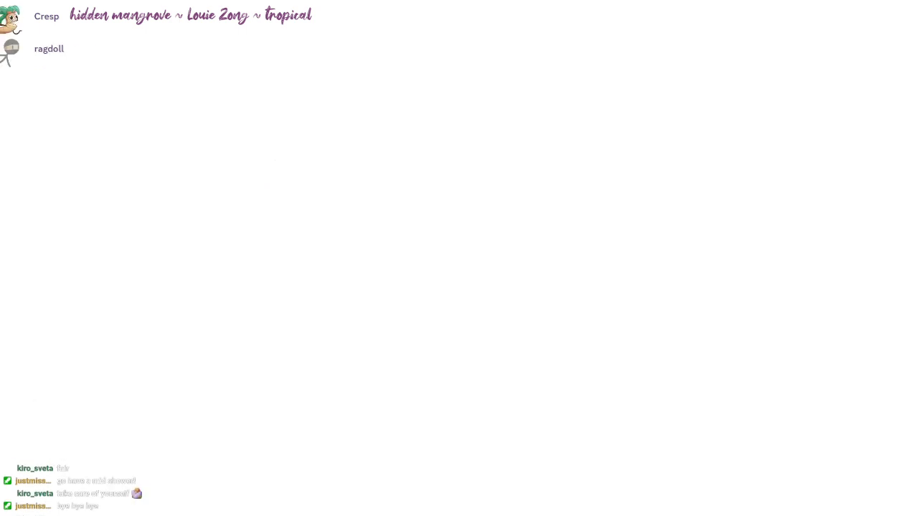
key(ctrl+z)
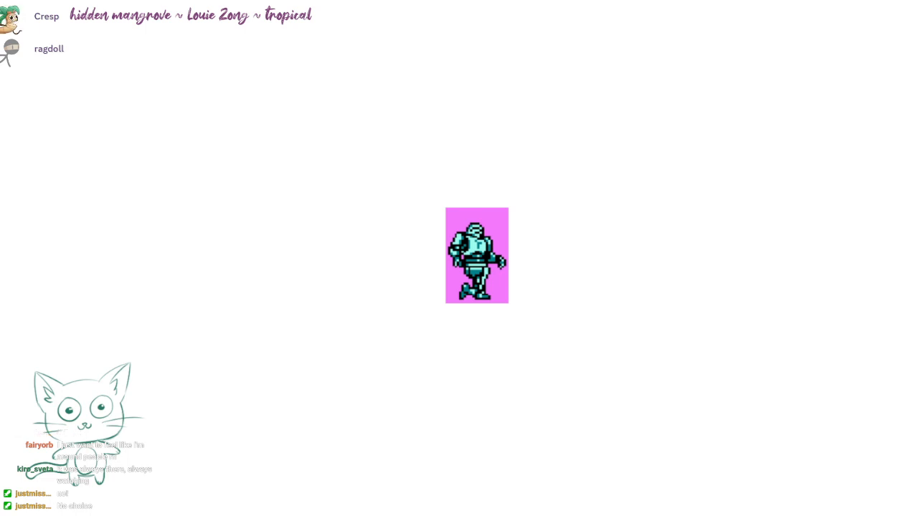
drag(627, 333, 442, 242)
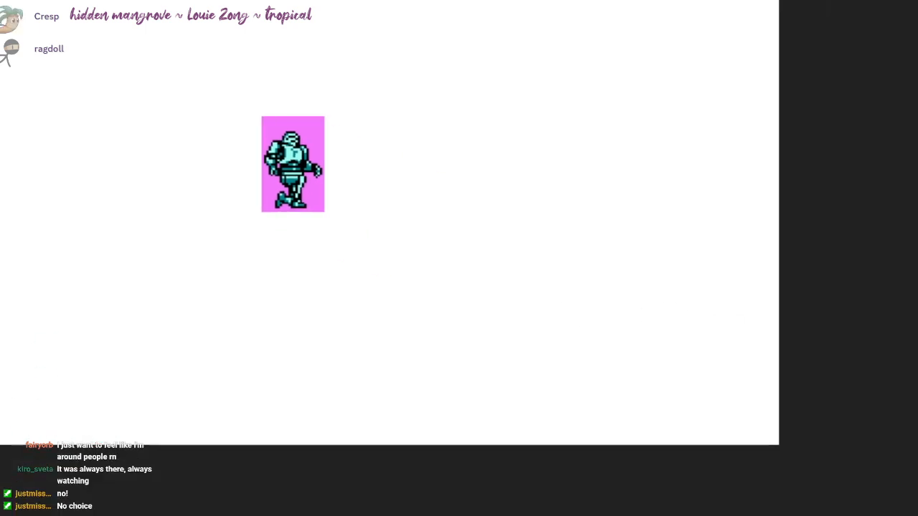
drag(508, 279, 494, 383)
mouse_move(613, 374)
mouse_down()
mouse_move(686, 357)
mouse_move(631, 399)
mouse_move(746, 378)
mouse_move(736, 408)
mouse_move(745, 406)
mouse_up()
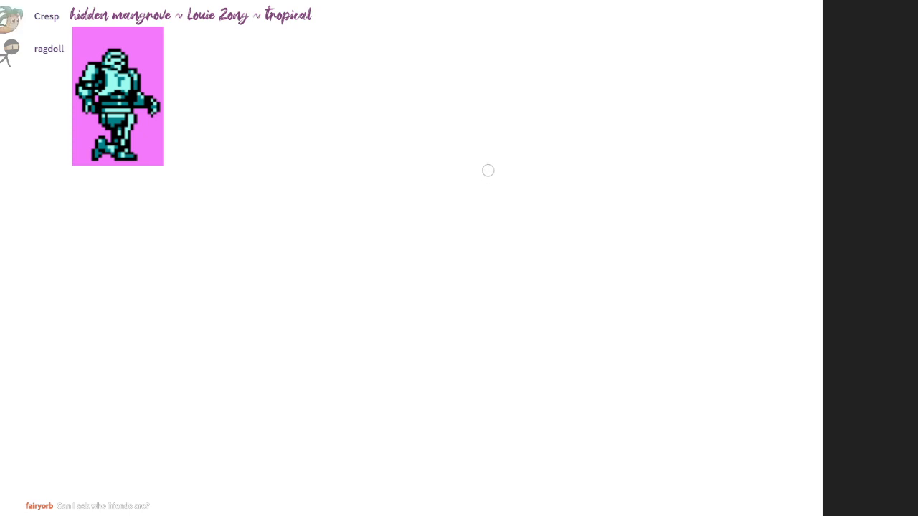
drag(535, 225, 556, 188)
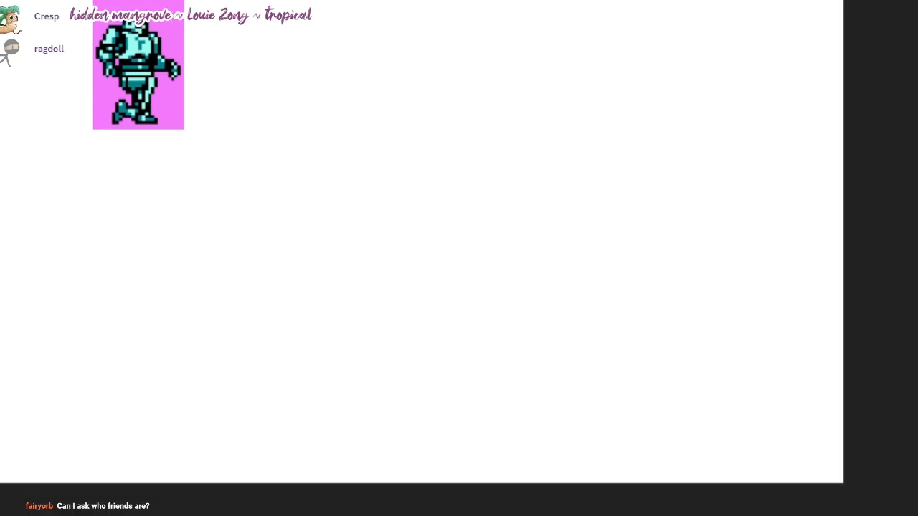
- Sketch the robot's rounded head dome and a curved collar line beneath it, beside the sprite reference
drag(520, 248, 592, 269)
key(ctrl+plus)
key(ctrl+minus)
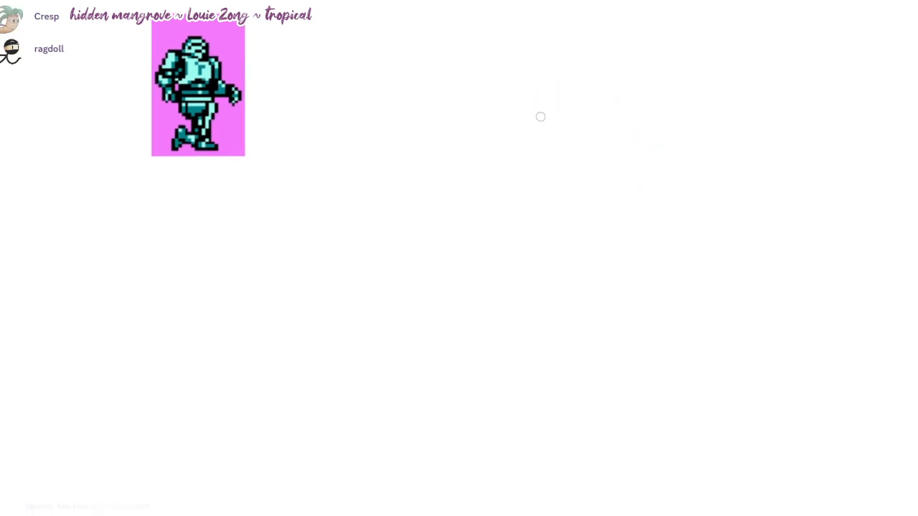
drag(534, 154, 620, 136)
key(ctrl+z)
mouse_move(508, 153)
mouse_down()
mouse_move(510, 125)
mouse_move(593, 158)
mouse_up()
drag(508, 160, 609, 172)
key(ctrl+z)
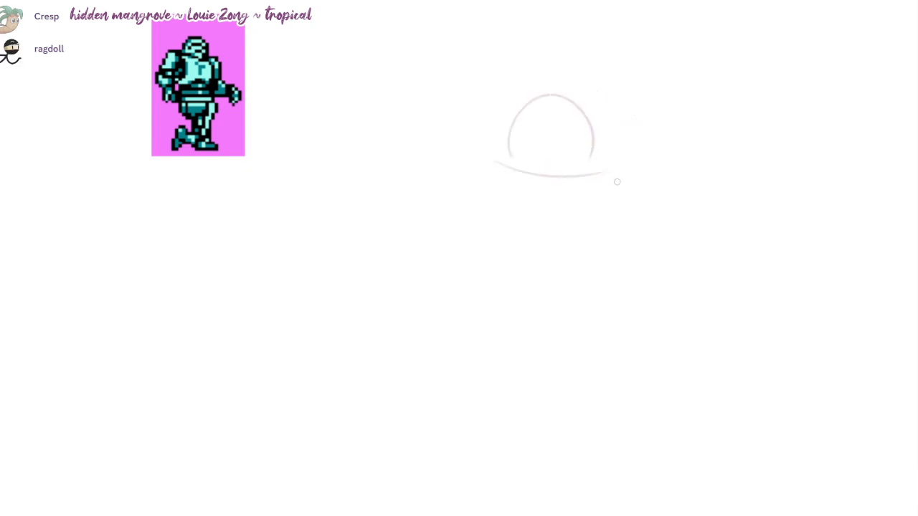
- Sketch the torso's two curved sides and wavy lower edge, and rough in an arched shoulder on each side
drag(495, 159, 497, 243)
drag(614, 169, 612, 241)
mouse_move(562, 268)
mouse_down()
mouse_move(494, 271)
mouse_move(607, 268)
mouse_up()
key(ctrl+z)
drag(441, 155, 492, 185)
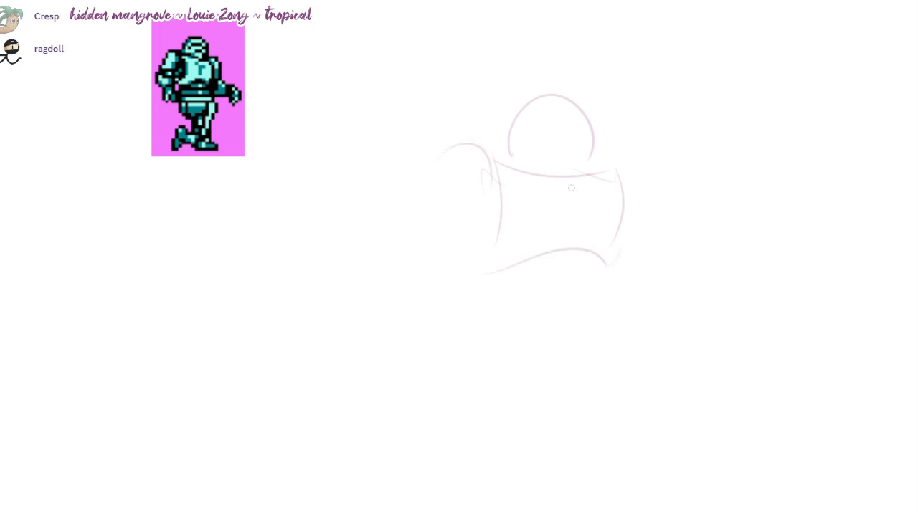
drag(630, 156, 658, 214)
- Sketch the curved visor and smaller face opening inside the helmet, and add short lines at the head's base
scroll(572, 120, up, 3)
scroll(571, 86, up, 1)
mouse_move(569, 81)
mouse_down()
mouse_move(599, 106)
mouse_move(638, 113)
mouse_up()
mouse_move(577, 179)
mouse_down()
mouse_move(666, 180)
mouse_move(657, 175)
mouse_up()
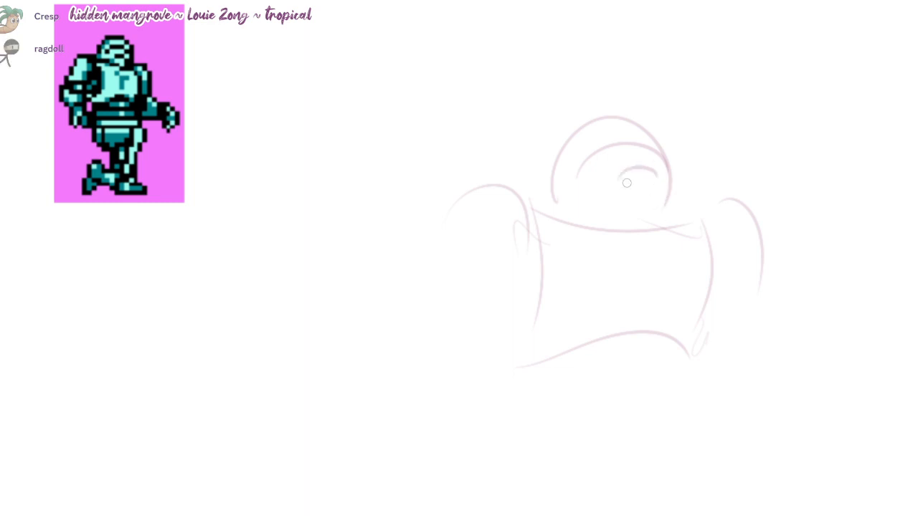
mouse_move(579, 174)
mouse_down()
mouse_move(662, 181)
mouse_move(650, 185)
mouse_up()
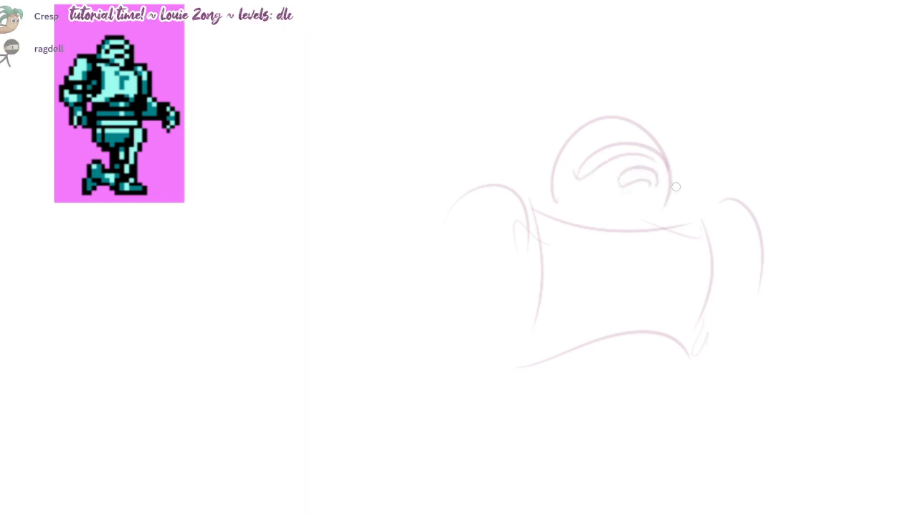
drag(639, 332, 594, 265)
scroll(594, 264, down, 1)
drag(600, 306, 595, 250)
scroll(596, 250, down, 1)
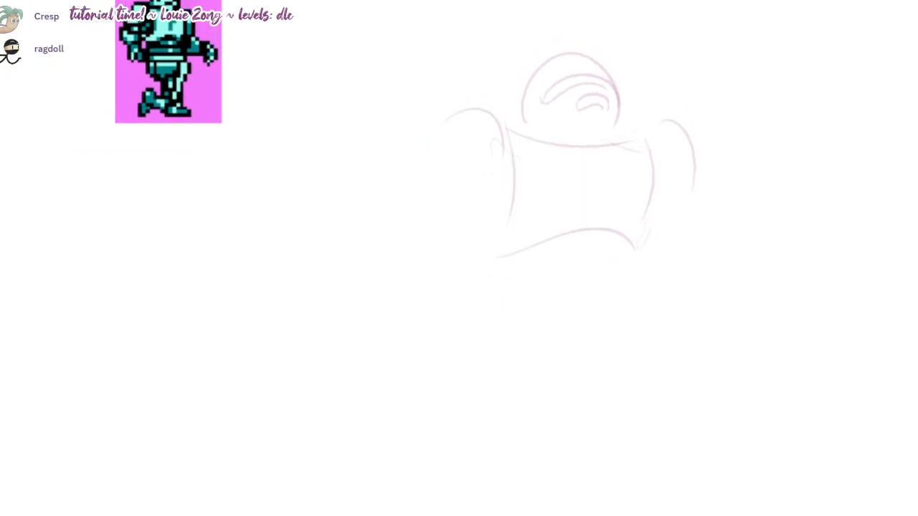
drag(611, 107, 618, 141)
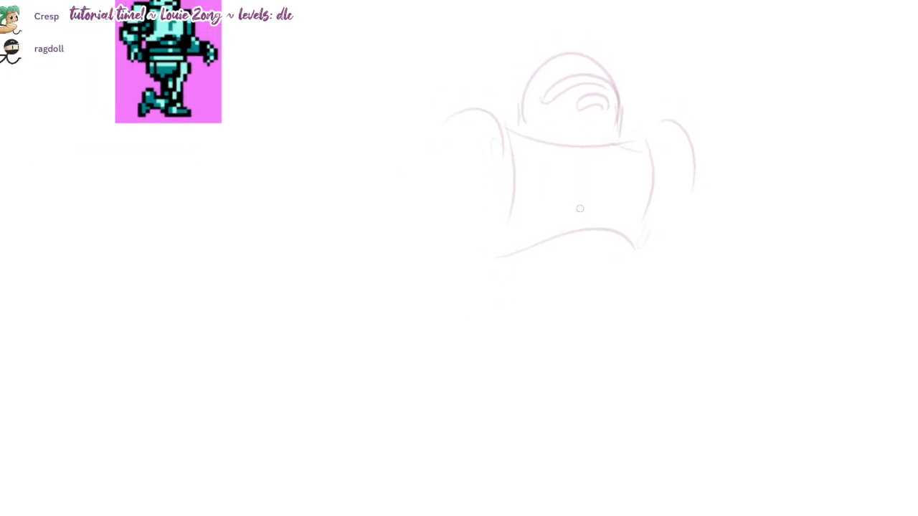
- Reinforce both shoulder curves, and outline the near upper arm and the rounded forearm below it
drag(671, 124, 699, 170)
drag(441, 130, 496, 194)
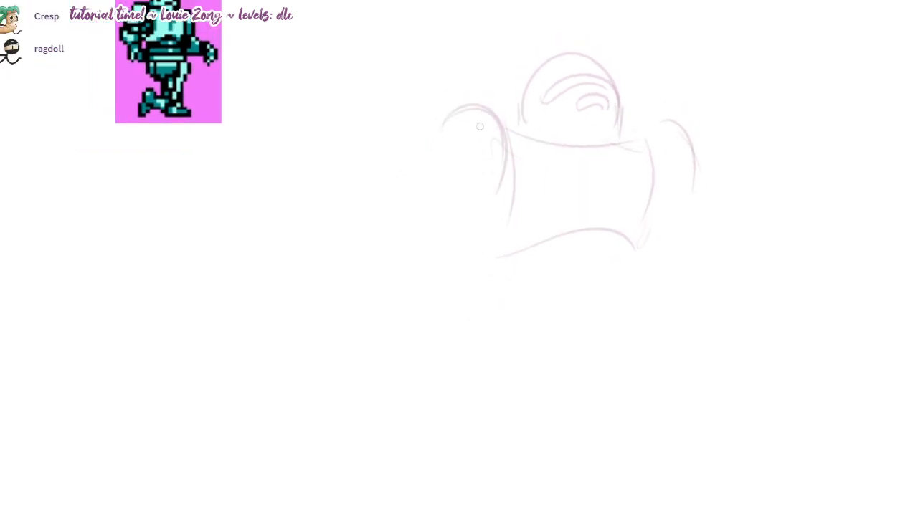
drag(458, 106, 397, 185)
key(ctrl+z)
mouse_move(458, 105)
mouse_down()
mouse_move(392, 206)
mouse_move(491, 205)
mouse_up()
drag(492, 204, 498, 190)
mouse_move(479, 252)
mouse_down()
mouse_move(421, 235)
mouse_move(405, 274)
mouse_up()
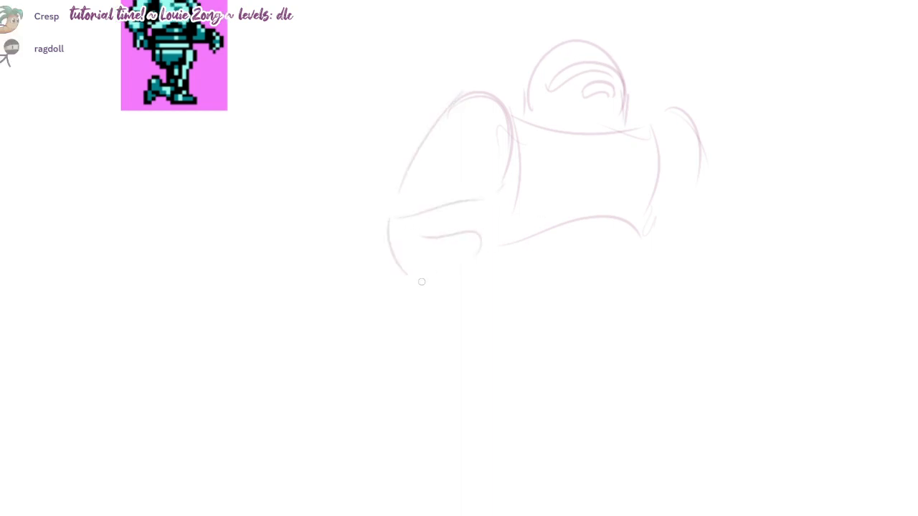
- Add the near forearm's elbow divider and wrist opening, and try a first hand outline below the wrist
drag(472, 202, 470, 231)
scroll(470, 237, down, 1)
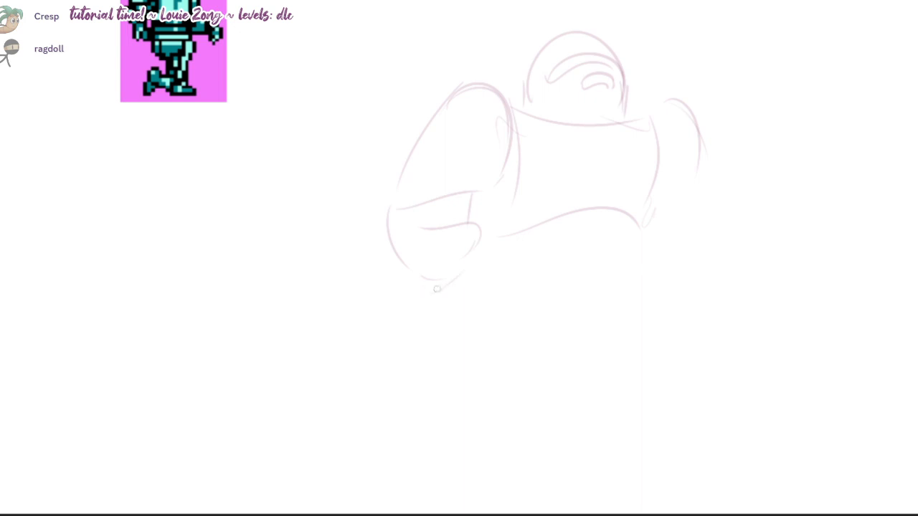
drag(437, 289, 420, 319)
drag(470, 263, 485, 328)
key(ctrl+z)
key(ctrl+z)
- Redraw the chest's wavy lower edge slightly lower, and sketch a block letter T emblem on the chest
drag(491, 240, 591, 223)
drag(536, 249, 639, 246)
mouse_move(643, 228)
mouse_down()
mouse_move(537, 236)
mouse_move(543, 224)
mouse_up()
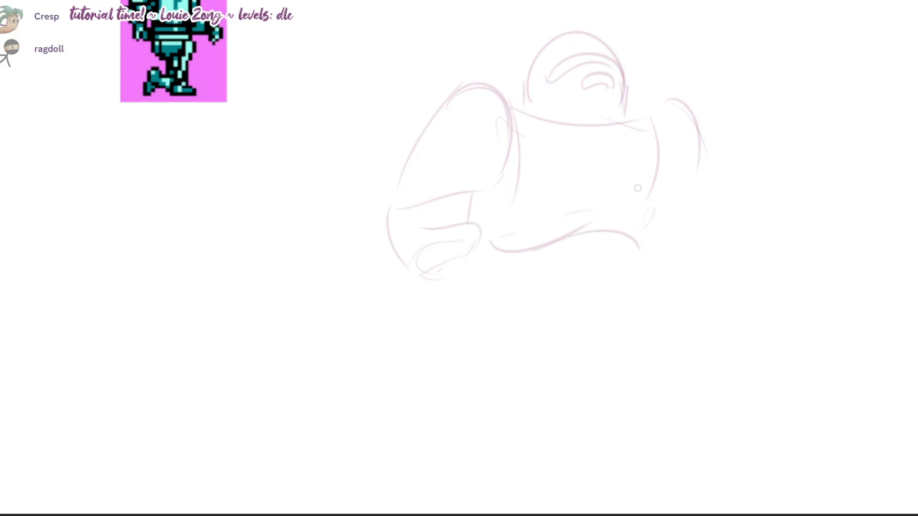
mouse_move(560, 142)
mouse_down()
mouse_move(636, 146)
mouse_move(606, 161)
mouse_move(562, 164)
mouse_move(591, 203)
mouse_up()
drag(609, 163, 590, 209)
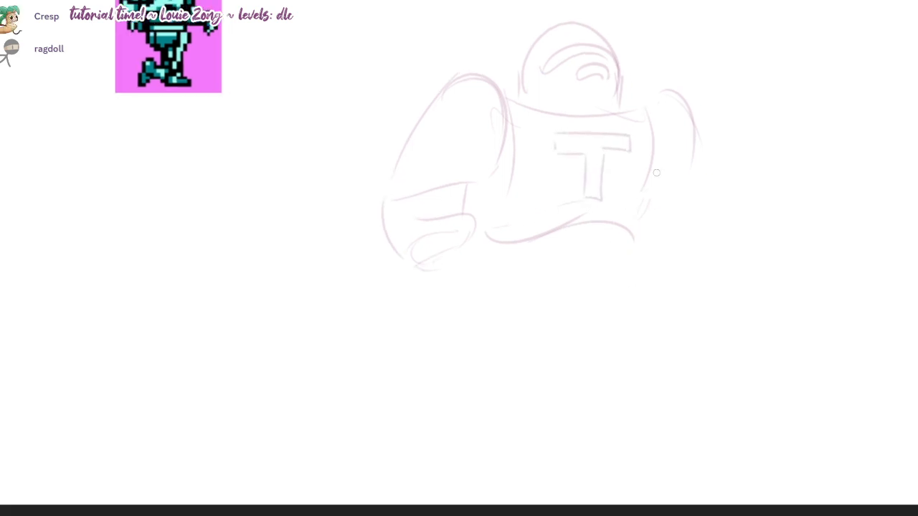
- Sketch the abdomen and rectangular belt under the chest, and hang a rounded pelvis with an inner contour below
mouse_move(523, 239)
mouse_down()
mouse_move(609, 245)
mouse_move(613, 233)
mouse_up()
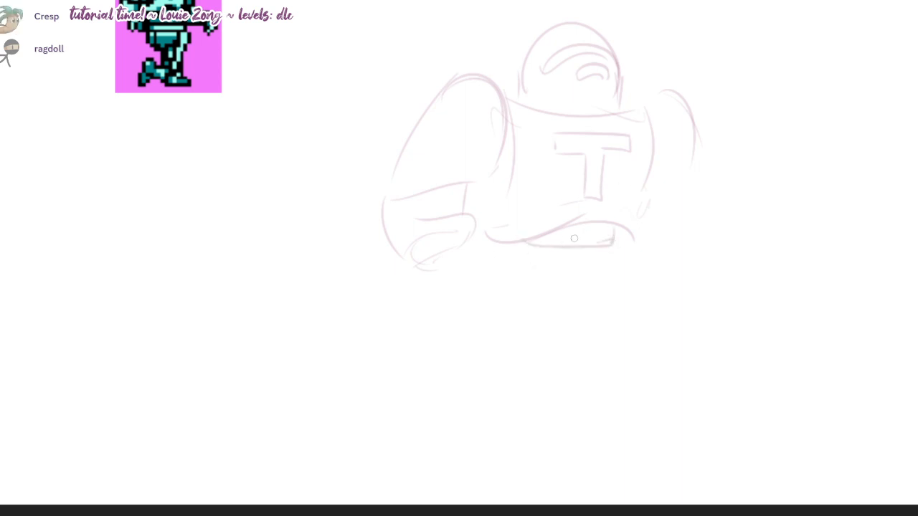
mouse_move(492, 274)
mouse_down()
mouse_move(522, 245)
mouse_move(614, 241)
mouse_move(615, 274)
mouse_move(495, 274)
mouse_move(634, 249)
mouse_up()
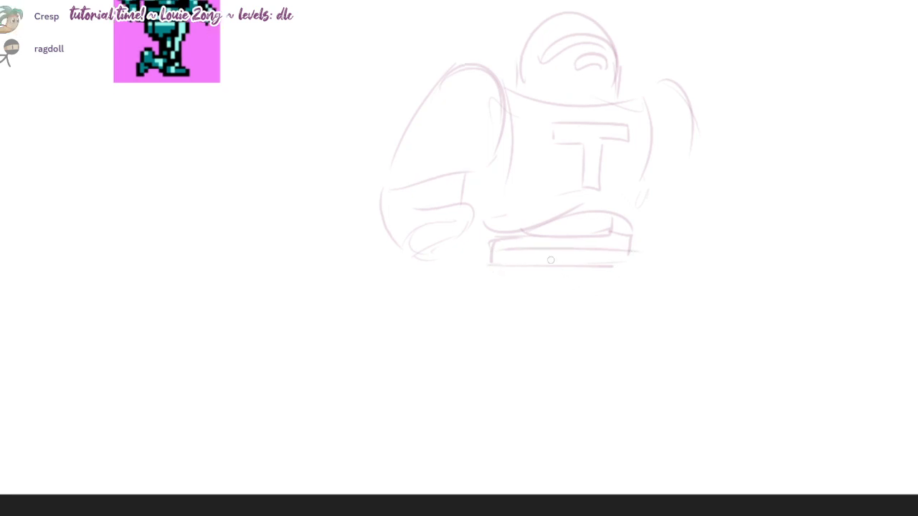
drag(502, 266, 583, 312)
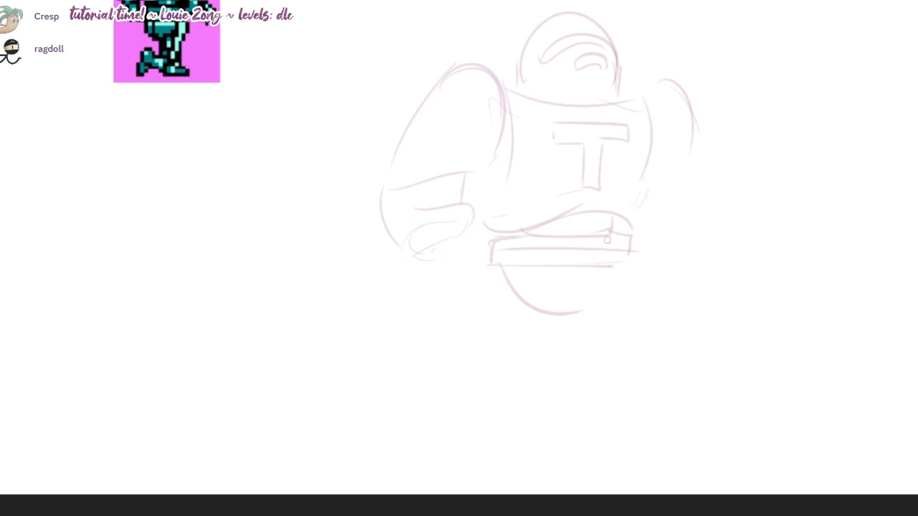
drag(610, 271, 557, 315)
drag(526, 269, 558, 309)
- Sketch the front thigh slanting down from the belt, and add the rear thigh behind it with a small knee oval
drag(617, 266, 583, 350)
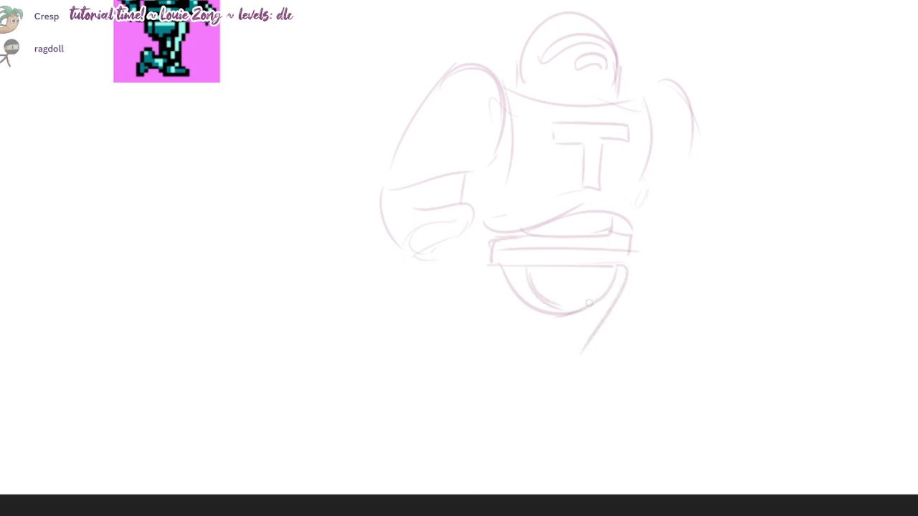
mouse_move(582, 311)
mouse_down()
mouse_move(547, 366)
mouse_move(570, 375)
mouse_up()
key(ctrl+z)
drag(593, 332, 565, 379)
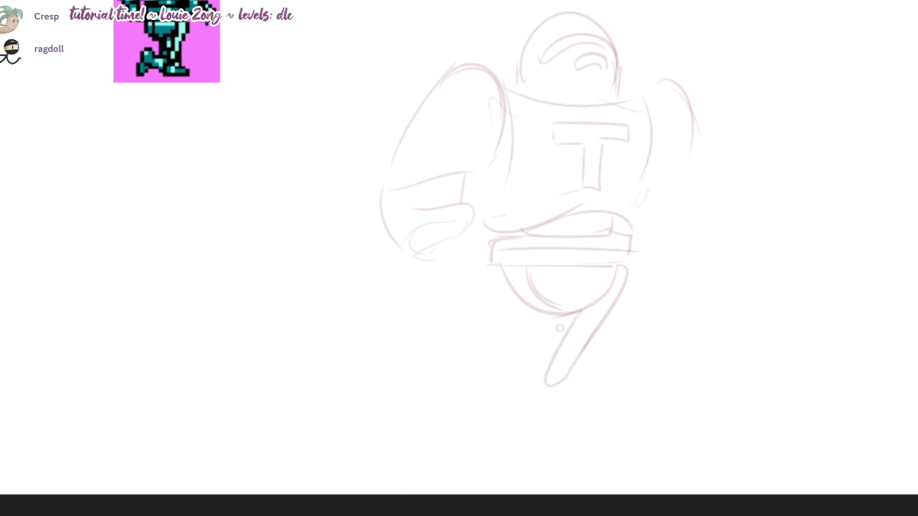
drag(549, 317, 538, 382)
key(ctrl+z)
mouse_move(548, 311)
mouse_down()
mouse_move(536, 379)
mouse_move(546, 384)
mouse_up()
mouse_move(544, 350)
mouse_down()
mouse_move(537, 367)
mouse_move(544, 352)
mouse_up()
mouse_move(546, 358)
mouse_down()
mouse_move(545, 337)
mouse_move(543, 352)
mouse_up()
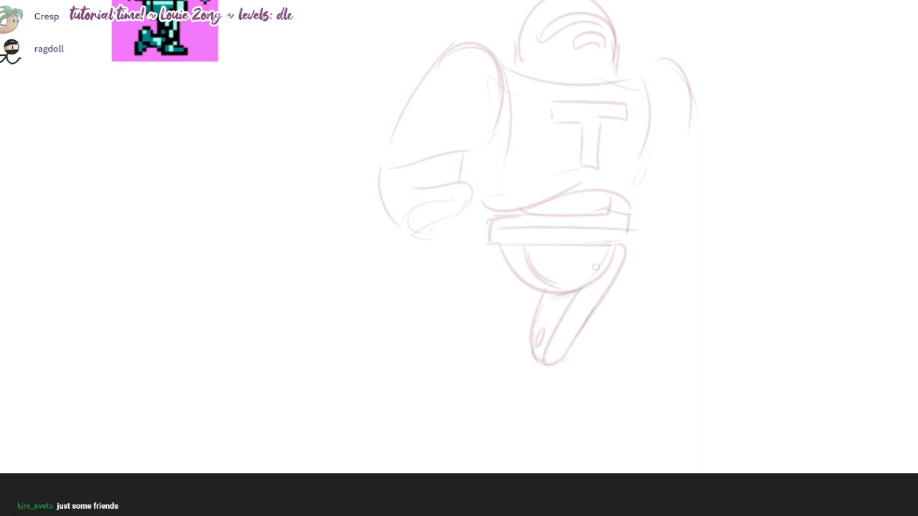
- Extend the front thigh's inner edge up to the belt over the pelvis, and reinforce its outer edge
drag(604, 246, 581, 289)
drag(616, 251, 597, 278)
drag(601, 246, 565, 297)
drag(608, 247, 546, 346)
mouse_move(575, 294)
mouse_down()
mouse_move(541, 358)
mouse_move(608, 251)
mouse_move(542, 351)
mouse_up()
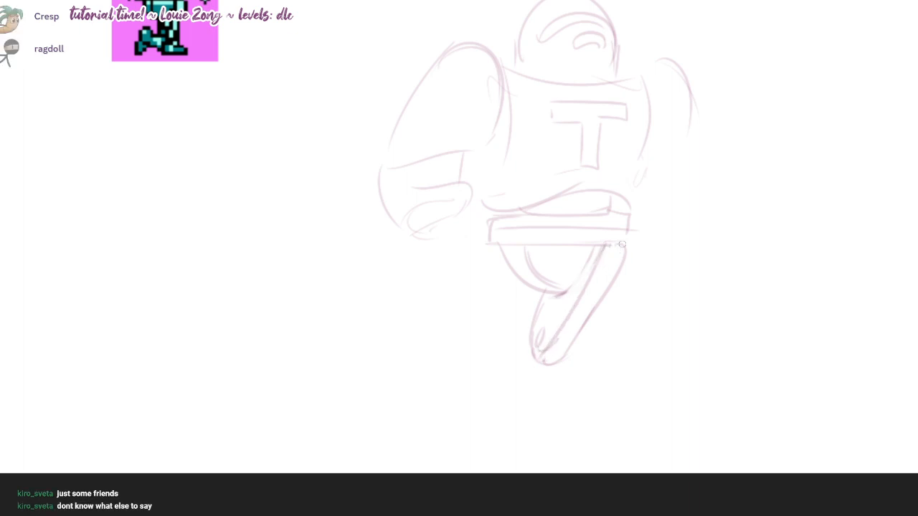
mouse_move(621, 252)
mouse_down()
mouse_move(566, 354)
mouse_move(593, 296)
mouse_up()
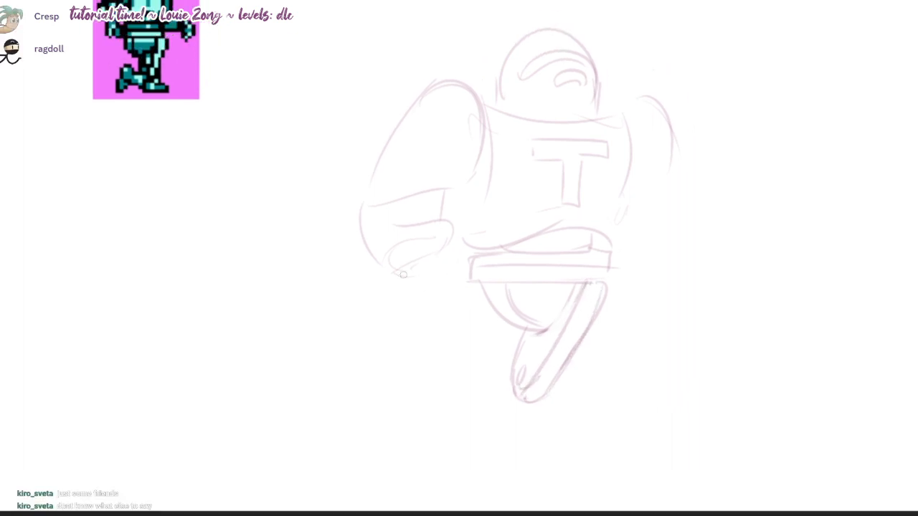
- Sketch the near hand below the wrist as a rounded, curled claw with two blunt fingers and an inner ring
mouse_move(403, 275)
mouse_down()
mouse_move(406, 327)
mouse_move(415, 335)
mouse_up()
mouse_move(442, 263)
mouse_down()
mouse_move(464, 314)
mouse_move(444, 327)
mouse_up()
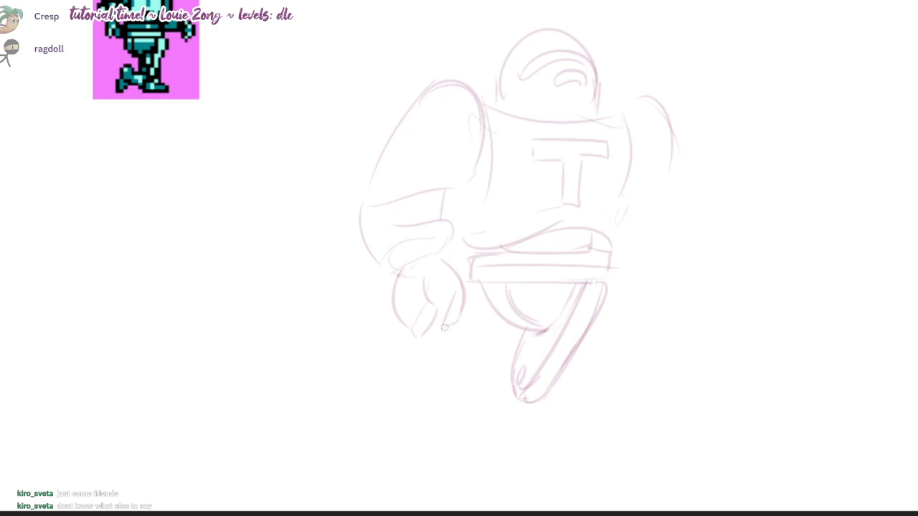
mouse_move(430, 279)
mouse_down()
mouse_move(437, 308)
mouse_move(426, 326)
mouse_up()
drag(428, 290, 434, 315)
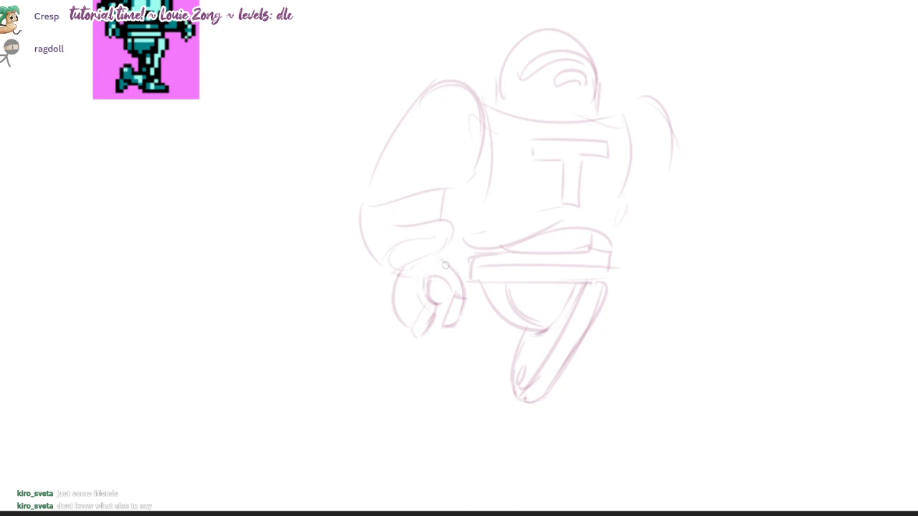
mouse_move(421, 280)
mouse_down()
mouse_move(428, 308)
mouse_move(412, 324)
mouse_up()
- Complete the far arm's narrow shoulder plate, and connect it to the torso with a line at its lower end
scroll(611, 289, right, 1)
scroll(622, 248, up, 1)
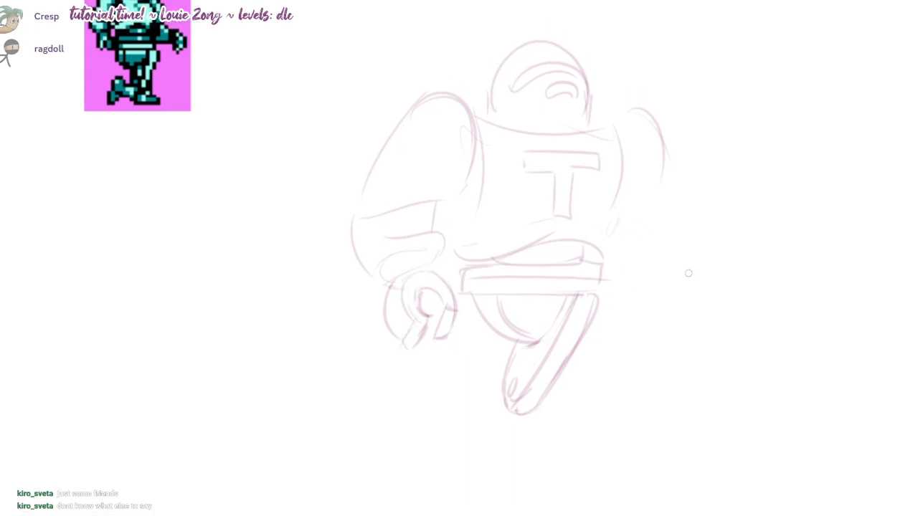
scroll(665, 266, left, 1)
mouse_move(676, 153)
mouse_down()
mouse_move(675, 218)
mouse_move(666, 220)
mouse_up()
mouse_move(673, 137)
mouse_down()
mouse_move(669, 236)
mouse_move(666, 152)
mouse_up()
- Sketch a round joint at the knee and a flared ankle cuff below the front leg
drag(502, 446, 477, 414)
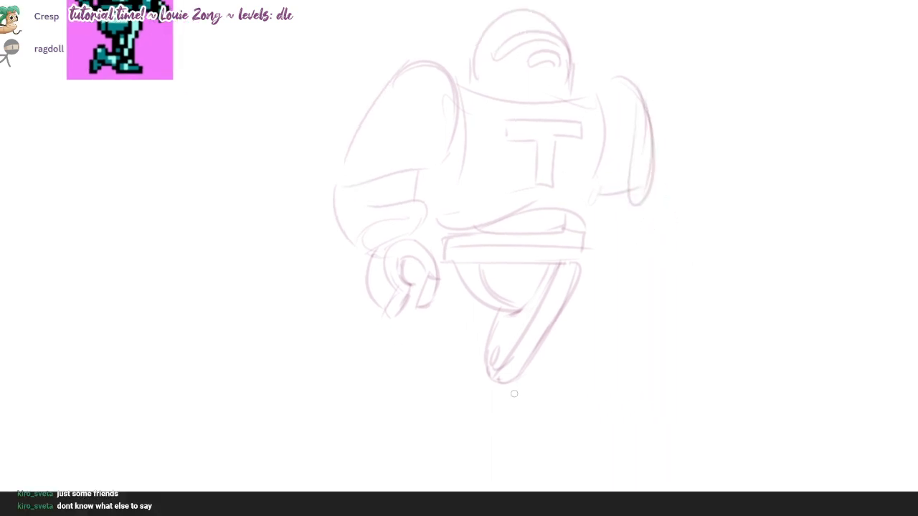
mouse_move(482, 370)
mouse_down()
mouse_move(499, 358)
mouse_move(495, 367)
mouse_move(503, 347)
mouse_up()
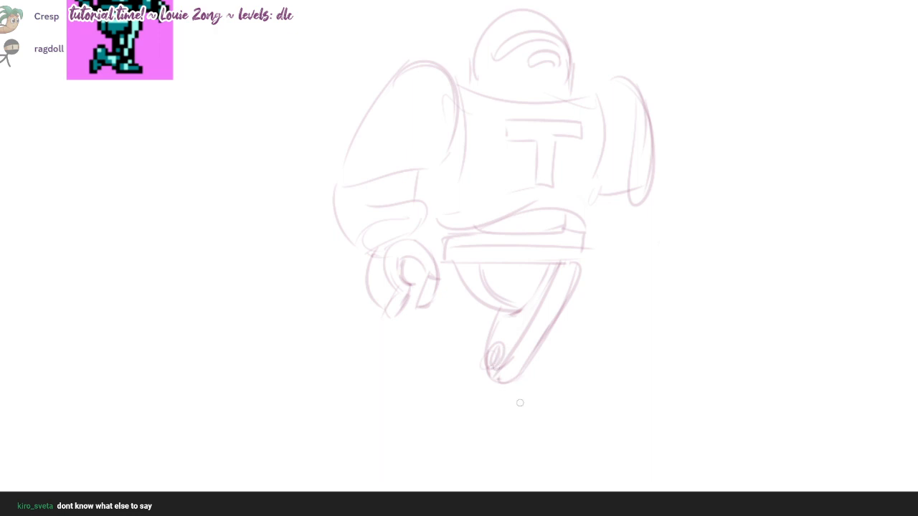
mouse_move(500, 389)
mouse_down()
mouse_move(507, 408)
mouse_move(534, 392)
mouse_up()
drag(535, 391, 531, 412)
- Sketch the front foot as a rounded shoe with a flat sole, redrawing its first oversized outline
mouse_move(502, 413)
mouse_down()
mouse_move(502, 435)
mouse_move(551, 425)
mouse_move(585, 452)
mouse_up()
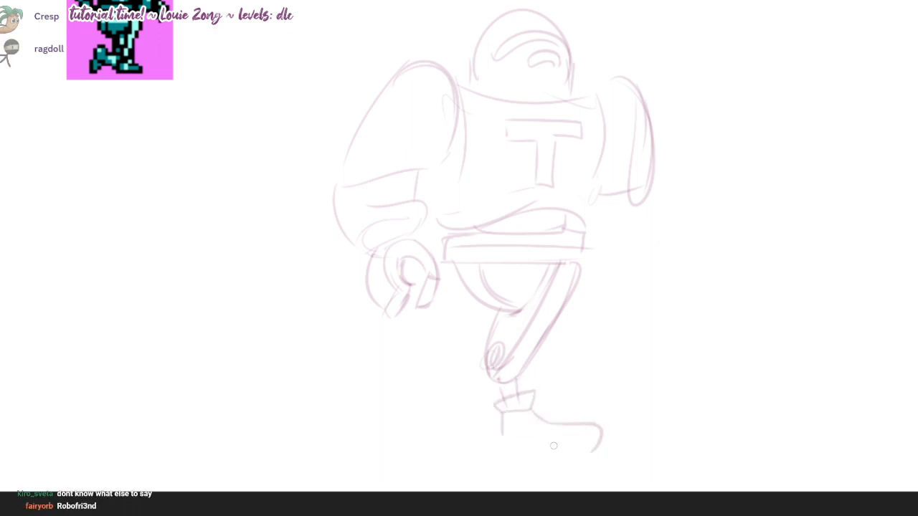
drag(505, 444, 586, 451)
key(ctrl+z)
key(ctrl+z)
drag(503, 414, 501, 446)
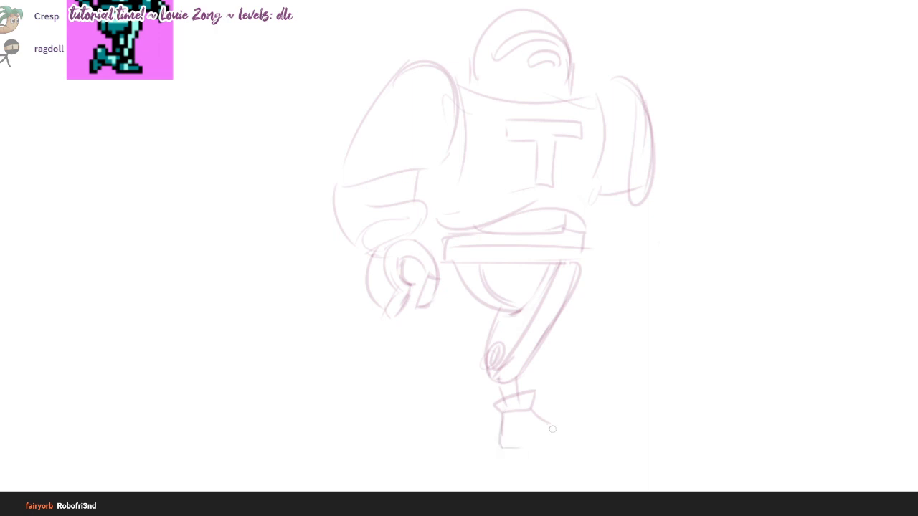
drag(550, 425, 593, 443)
mouse_move(533, 439)
mouse_down()
mouse_move(581, 444)
mouse_move(520, 449)
mouse_up()
mouse_move(587, 413)
mouse_down()
mouse_move(586, 431)
mouse_move(546, 429)
mouse_up()
mouse_move(547, 428)
mouse_down()
mouse_move(588, 430)
mouse_move(578, 450)
mouse_up()
drag(499, 439, 590, 442)
- Sketch the rear leg's raised shin extending back from the knee, ending in a flared, pointed boot
drag(491, 354, 465, 381)
mouse_move(464, 374)
mouse_down()
mouse_move(461, 395)
mouse_move(408, 418)
mouse_move(424, 443)
mouse_up()
drag(460, 402, 412, 448)
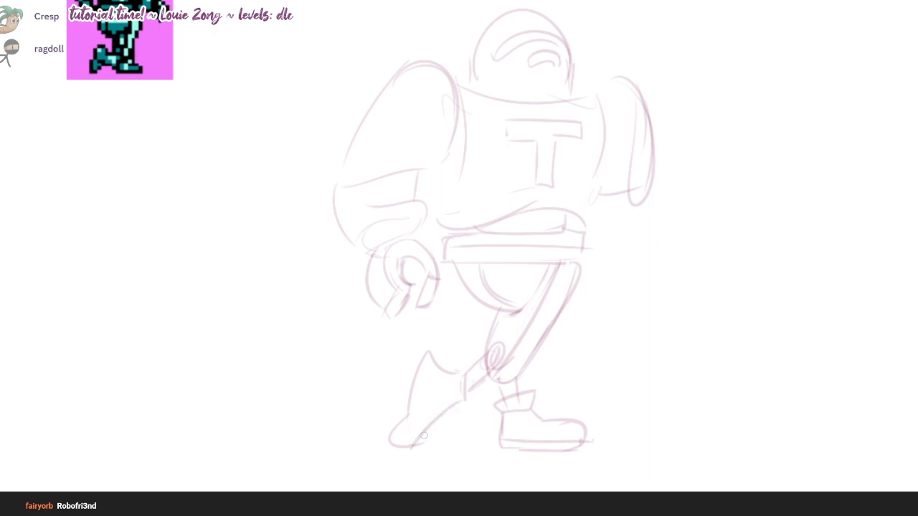
key(ctrl+z)
mouse_move(467, 401)
mouse_down()
mouse_move(378, 440)
mouse_move(397, 445)
mouse_move(407, 390)
mouse_move(394, 432)
mouse_up()
- Clean up the raised boot, strengthen its long edge and sole, and add the line dividing the toe section
key(e)
key(b)
key(e)
key(b)
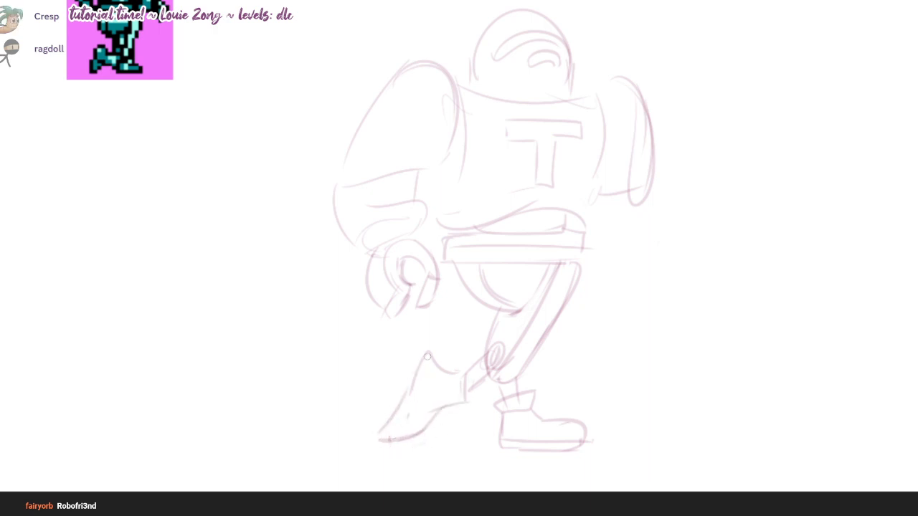
drag(428, 353, 374, 434)
mouse_move(406, 400)
mouse_down()
mouse_move(431, 418)
mouse_move(383, 435)
mouse_up()
drag(432, 417, 387, 439)
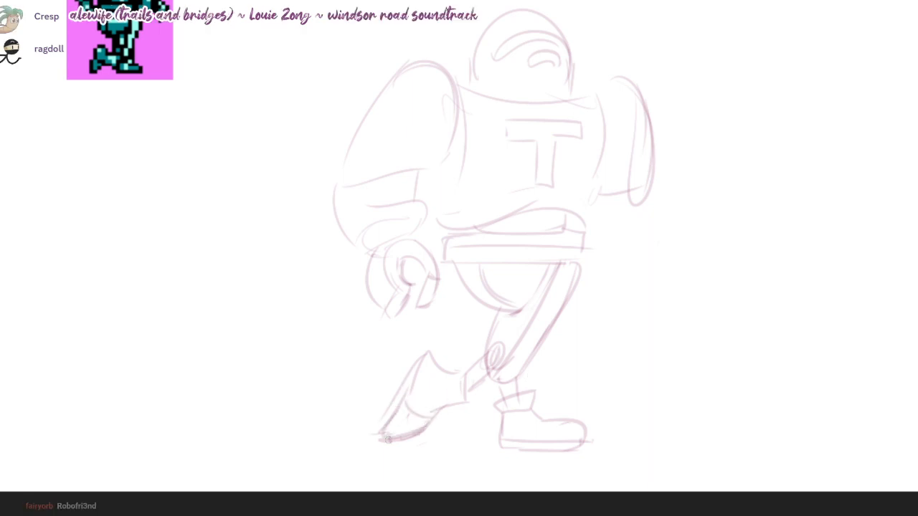
- Erase and redraw the raised boot's upper tip and long edge, and clear the old ankle lines
mouse_move(461, 372)
mouse_down()
mouse_move(425, 363)
mouse_move(408, 375)
mouse_move(440, 361)
mouse_move(424, 358)
mouse_move(445, 360)
mouse_move(426, 359)
mouse_move(399, 406)
mouse_up()
key(ctrl+z)
key(e)
key(b)
key(e)
mouse_move(435, 357)
mouse_down()
mouse_move(390, 426)
mouse_move(409, 409)
mouse_move(380, 433)
mouse_move(387, 412)
mouse_move(382, 428)
mouse_up()
key(b)
key(ctrl+z)
key(e)
key(b)
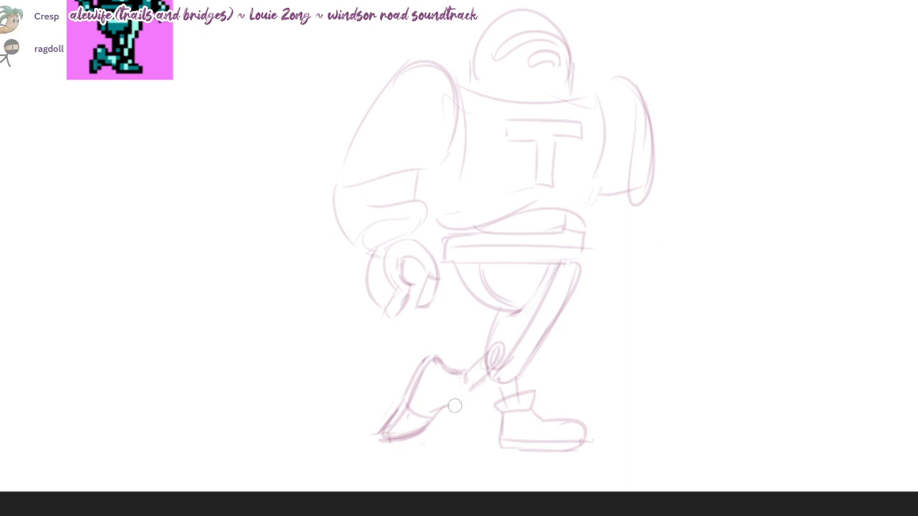
- Add a curved ankle ring and firmer shin line to the raised leg, and darken the front thigh's edges
mouse_move(448, 386)
mouse_down()
mouse_move(456, 364)
mouse_move(451, 371)
mouse_up()
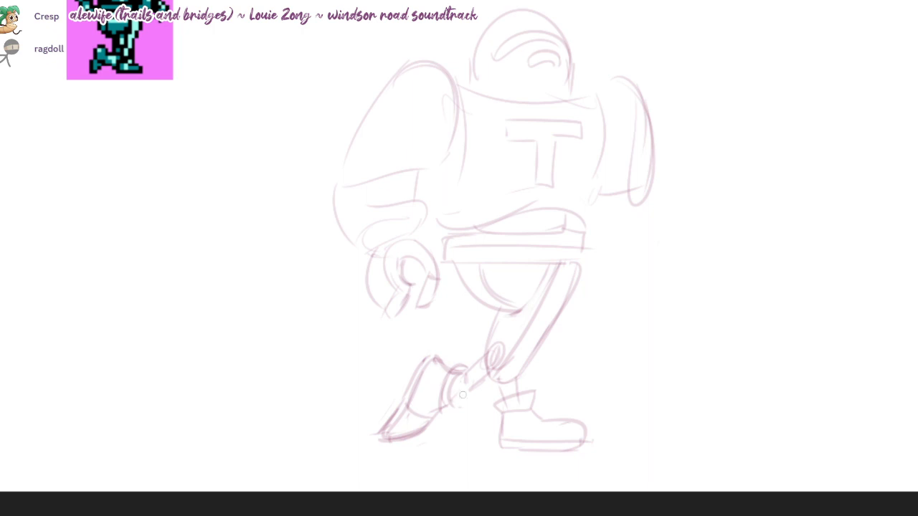
drag(452, 401, 489, 374)
drag(583, 260, 533, 345)
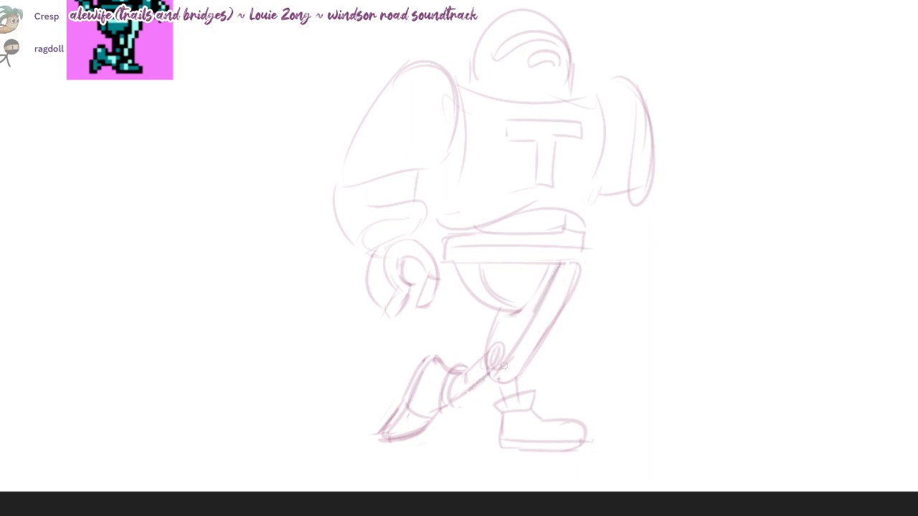
drag(531, 313, 508, 359)
mouse_move(589, 263)
mouse_down()
mouse_move(533, 360)
mouse_move(515, 372)
mouse_up()
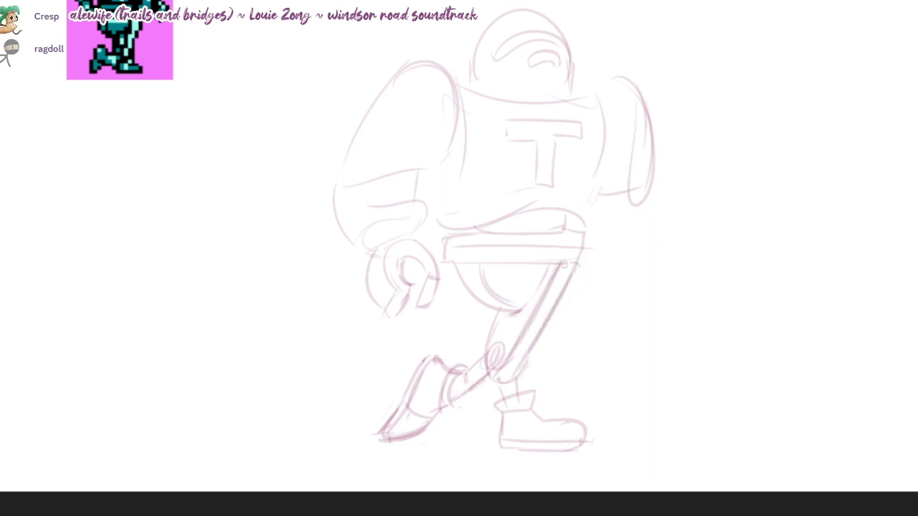
- Sketch the far arm's rounded forearm extending from the shoulder pad, ending in an open curved claw hand around a small ring
mouse_move(591, 259)
mouse_down()
mouse_move(571, 310)
mouse_move(606, 321)
mouse_up()
drag(676, 273, 672, 283)
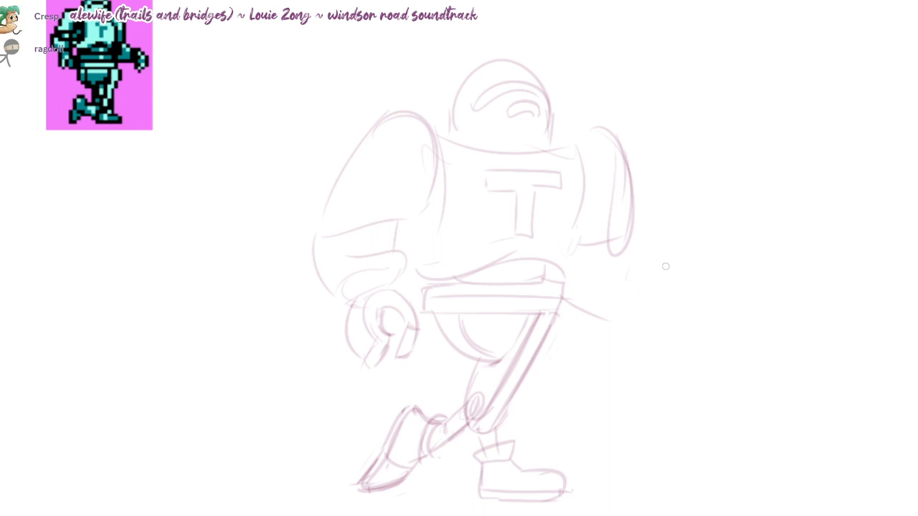
mouse_move(645, 245)
mouse_down()
mouse_move(644, 353)
mouse_move(697, 317)
mouse_move(652, 337)
mouse_up()
key(ctrl+z)
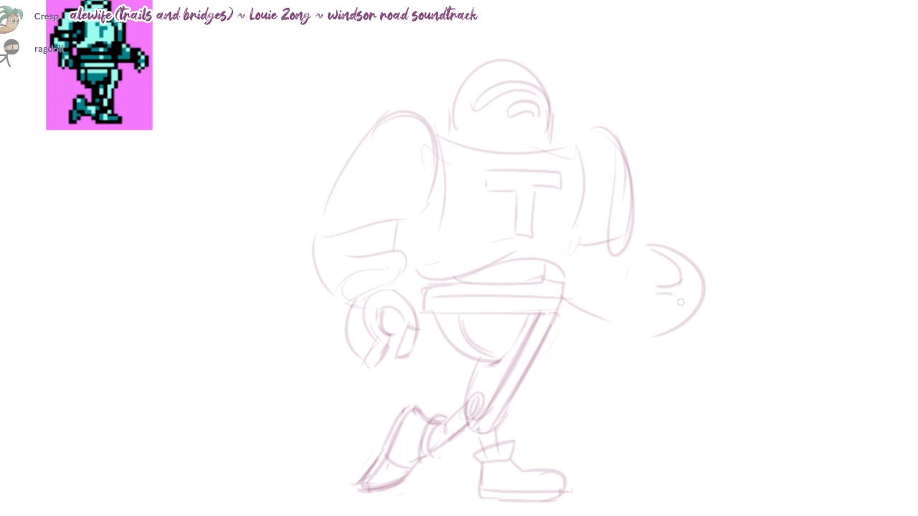
drag(681, 301, 655, 324)
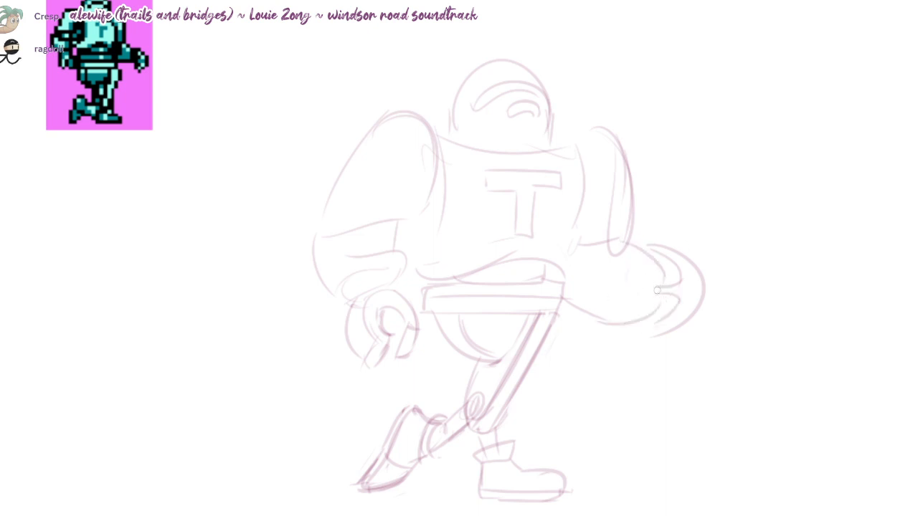
mouse_move(659, 289)
mouse_down()
mouse_move(662, 281)
mouse_move(646, 277)
mouse_move(640, 292)
mouse_up()
key(ctrl+z)
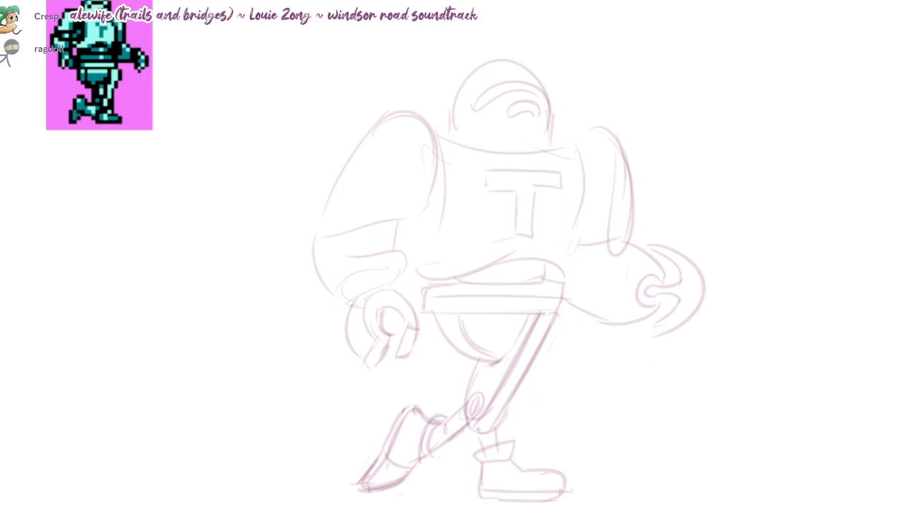
- Ink the outlines of the helmet's long curved visor slit and the smaller arched shape below it in dark magenta
scroll(534, 108, up, 5)
mouse_move(662, 301)
mouse_down()
mouse_move(653, 169)
mouse_move(554, 137)
mouse_move(420, 180)
mouse_up()
key(ctrl+z)
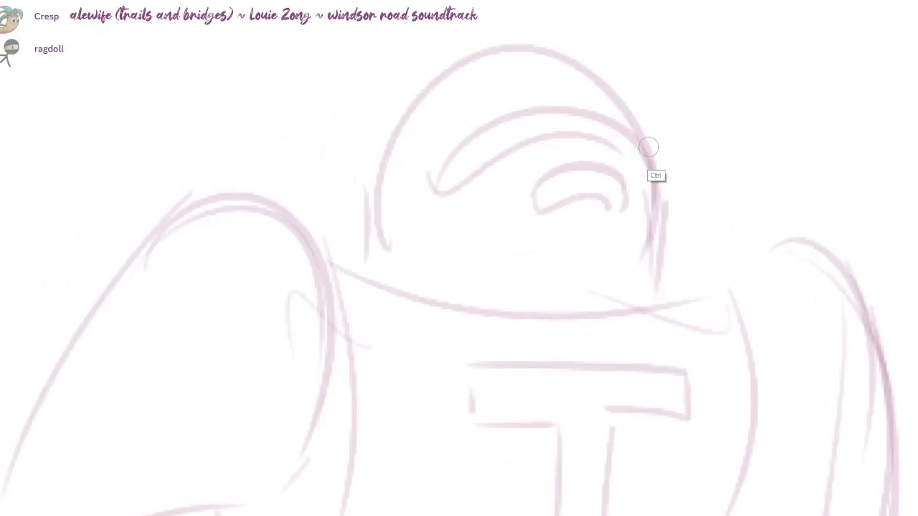
mouse_move(657, 179)
mouse_down()
mouse_move(580, 109)
mouse_move(432, 195)
mouse_move(567, 133)
mouse_move(655, 175)
mouse_move(617, 142)
mouse_move(428, 195)
mouse_move(648, 177)
mouse_move(537, 196)
mouse_move(529, 210)
mouse_move(634, 190)
mouse_move(609, 205)
mouse_move(539, 207)
mouse_up()
key(ctrl+z)
key(ctrl+z)
scroll(529, 209, up, 2)
key(ctrl+z)
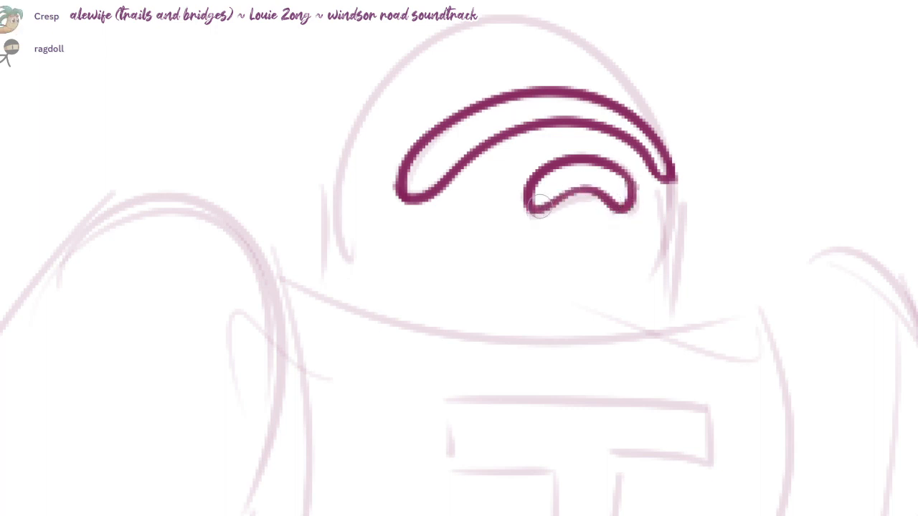
- Fill the long visor slit and the small arched shape beneath it with solid dark magenta
drag(676, 184, 266, 24)
key(ctrl+z)
mouse_move(666, 183)
mouse_down()
mouse_move(643, 143)
mouse_move(577, 129)
mouse_move(494, 139)
mouse_move(473, 129)
mouse_move(423, 182)
mouse_up()
mouse_move(606, 179)
mouse_down()
mouse_move(545, 193)
mouse_move(615, 180)
mouse_move(576, 179)
mouse_move(537, 205)
mouse_up()
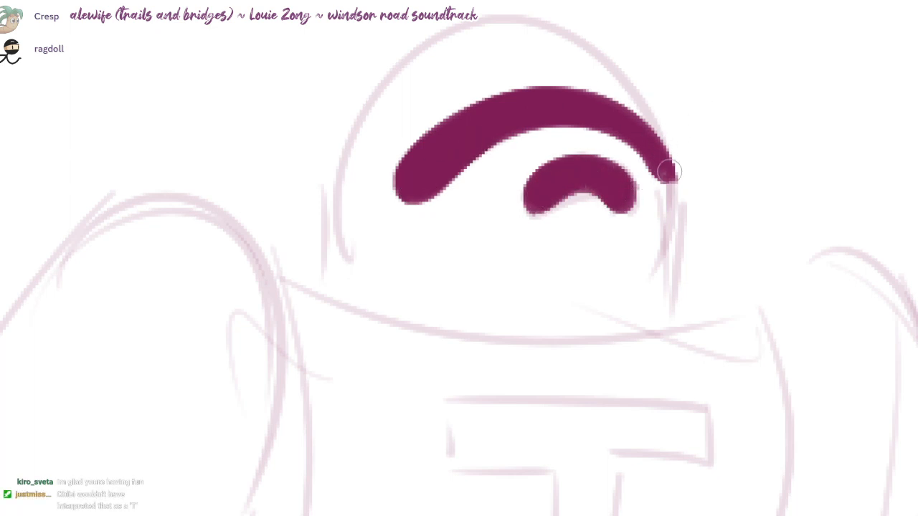
- Ink the helmet's domed top and its straight left side down to the neckline
mouse_move(668, 171)
mouse_down()
mouse_move(390, 61)
mouse_move(338, 316)
mouse_move(327, 198)
mouse_move(660, 128)
mouse_move(674, 184)
mouse_move(367, 106)
mouse_up()
key(ctrl+z)
key(ctrl+z)
drag(397, 71, 324, 304)
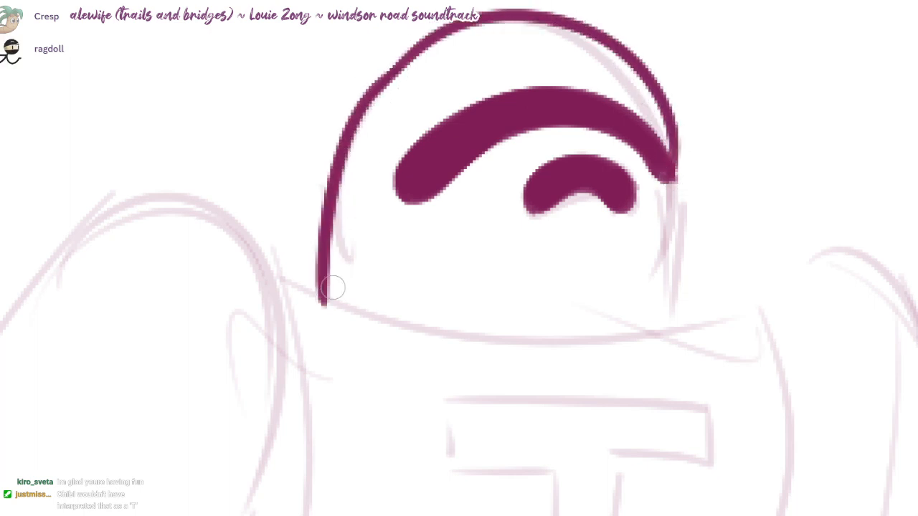
key(ctrl+z)
mouse_move(414, 53)
mouse_down()
mouse_move(345, 253)
mouse_move(349, 295)
mouse_up()
drag(421, 257, 440, 252)
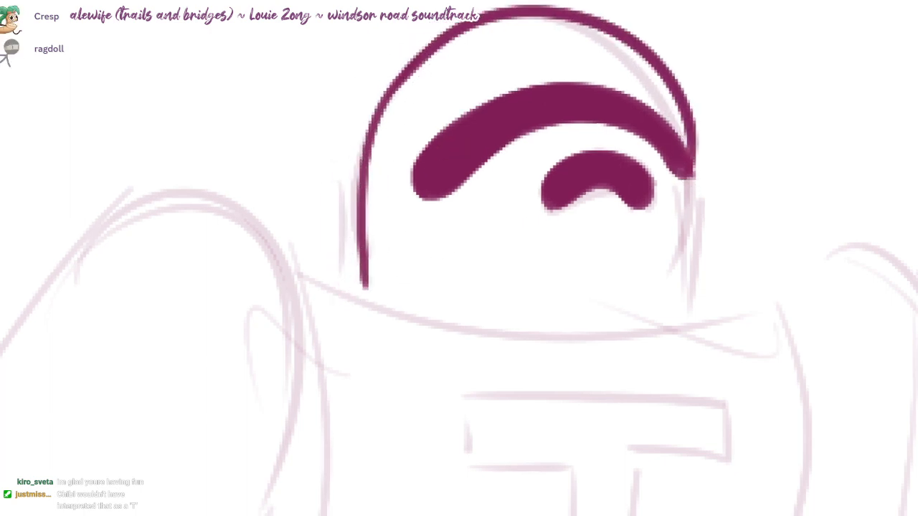
key(ctrl+z)
mouse_move(414, 55)
mouse_down()
mouse_move(362, 246)
mouse_move(360, 300)
mouse_up()
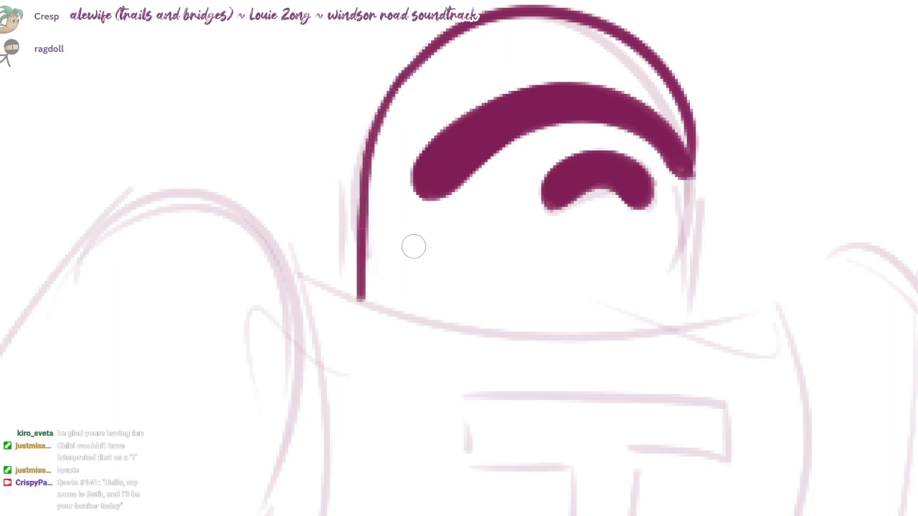
- Ink the helmet's right side down to the neckline and erase a small notch where the visor meets the edge
drag(695, 153, 693, 315)
key(ctrl+z)
drag(692, 178, 690, 324)
drag(676, 153, 703, 207)
drag(684, 161, 686, 198)
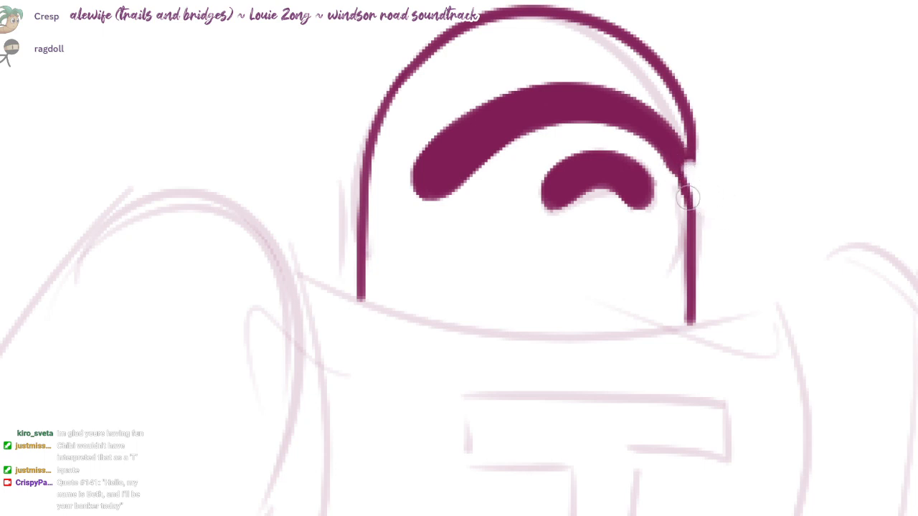
drag(660, 165, 605, 108)
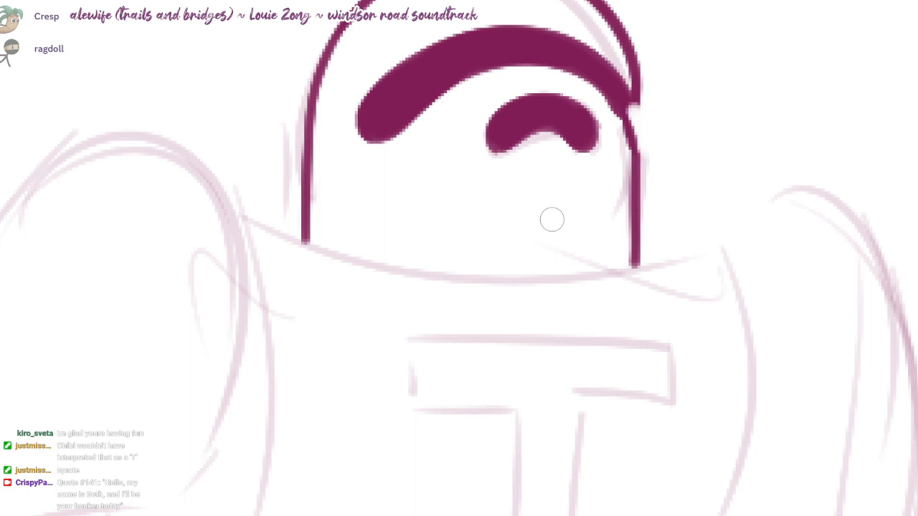
- Ink the curved neckline across the top of the chest, passing just beyond both sides of the helmet
mouse_move(358, 237)
mouse_down()
mouse_move(337, 181)
mouse_move(344, 147)
mouse_up()
scroll(344, 147, down, 1)
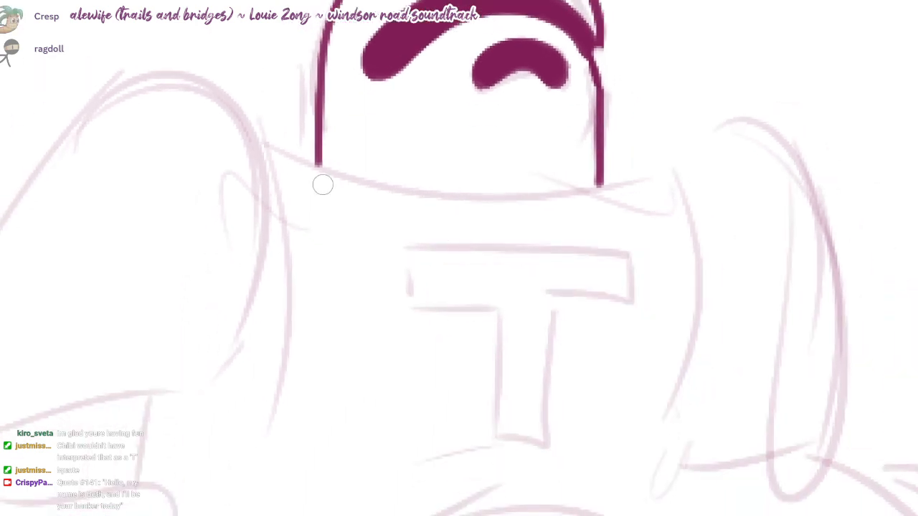
drag(259, 150, 611, 187)
key(ctrl+z)
mouse_move(301, 163)
mouse_down()
mouse_move(349, 178)
mouse_move(631, 183)
mouse_move(656, 157)
mouse_move(676, 360)
mouse_up()
drag(675, 361, 697, 268)
key(ctrl+z)
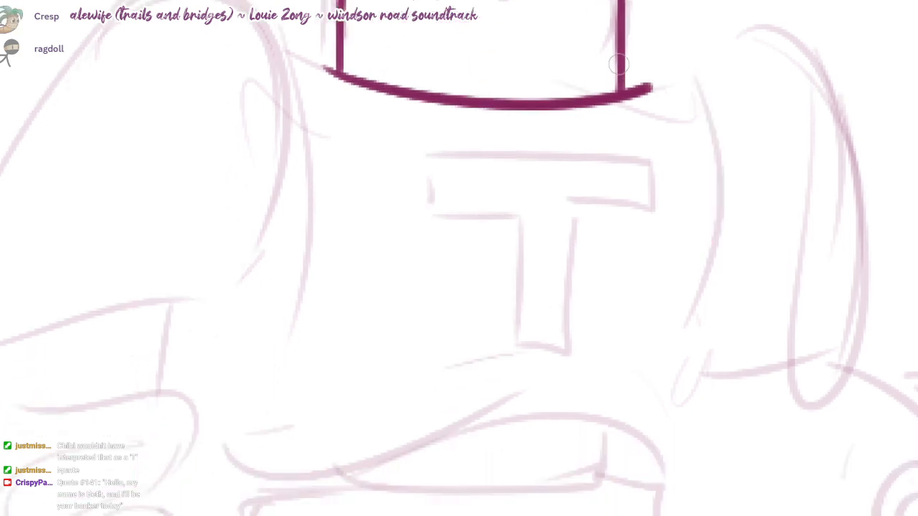
- Ink the chest's bulging right edge and both collar ends, filling the small gap beside the right of the neck
mouse_move(620, 64)
mouse_down()
mouse_move(691, 350)
mouse_move(663, 452)
mouse_move(720, 161)
mouse_move(649, 455)
mouse_up()
key(ctrl+z)
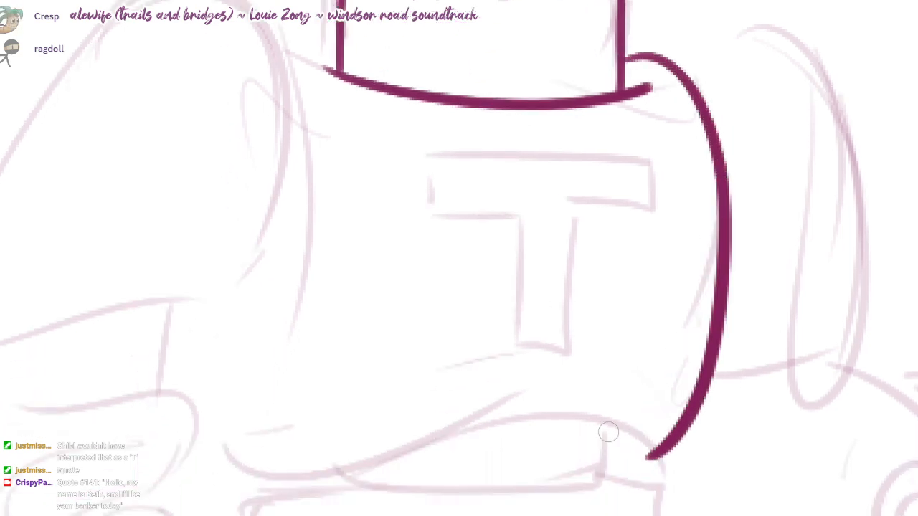
key(ctrl+z)
drag(645, 63, 674, 480)
mouse_move(648, 87)
mouse_down()
mouse_move(625, 65)
mouse_move(631, 81)
mouse_move(664, 89)
mouse_move(664, 101)
mouse_up()
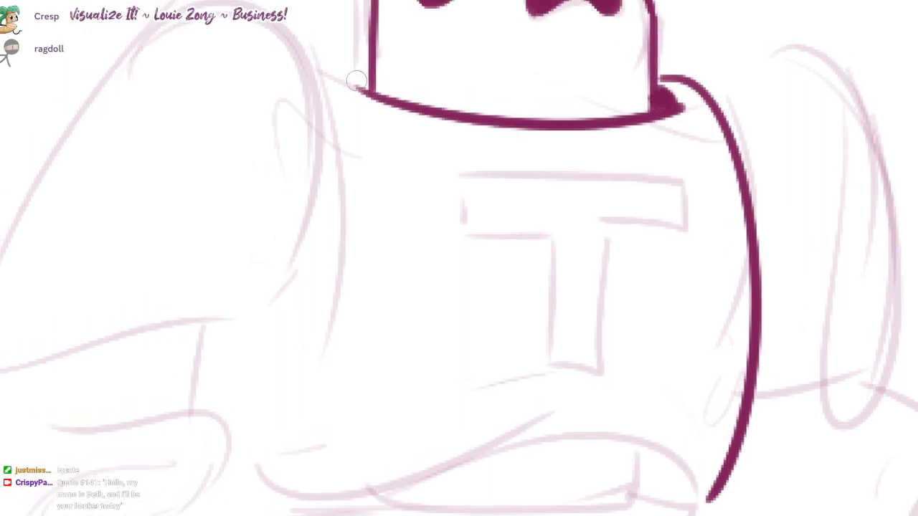
drag(368, 91, 326, 57)
mouse_move(354, 194)
mouse_down()
mouse_move(398, 143)
mouse_move(319, 147)
mouse_move(434, 376)
mouse_move(530, 297)
mouse_move(450, 230)
mouse_up()
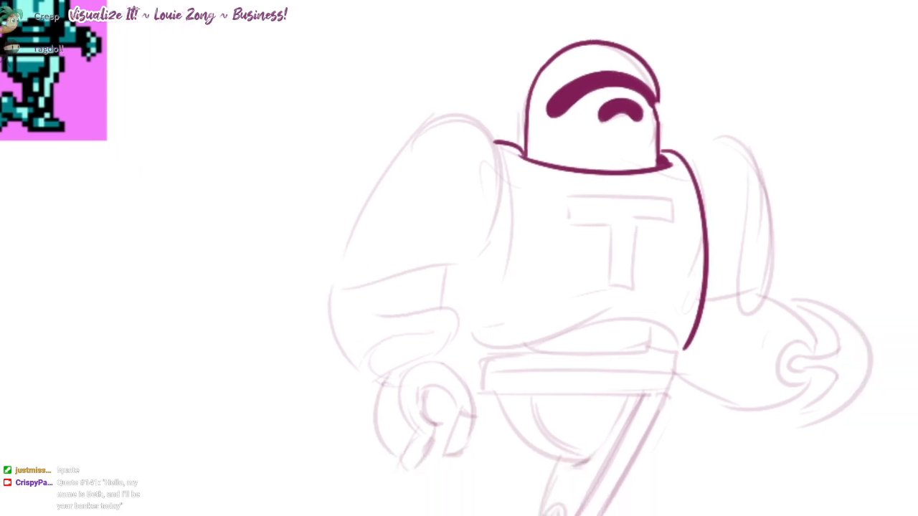
- Ink the chest's curved left edge with the side section under the arm, and the wavy lower hem
drag(503, 167, 483, 324)
drag(491, 297, 506, 296)
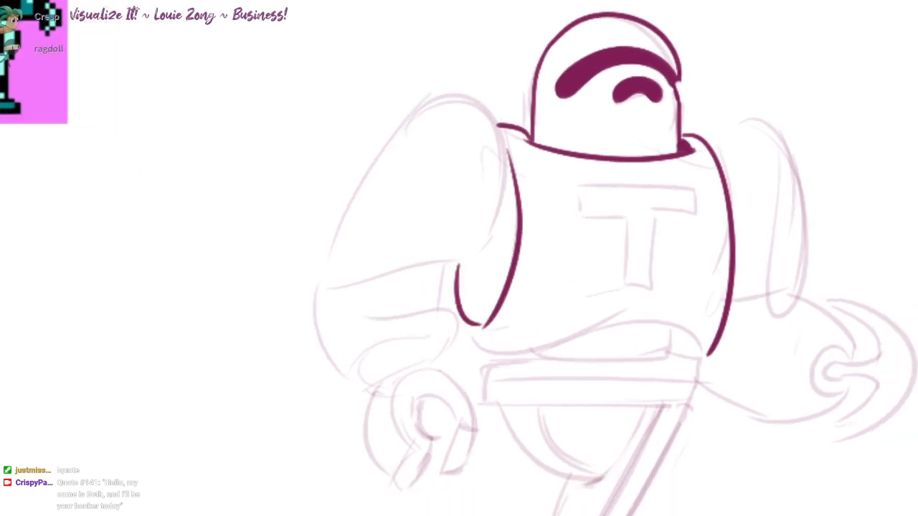
drag(455, 266, 588, 319)
drag(603, 361, 556, 352)
drag(612, 417, 577, 408)
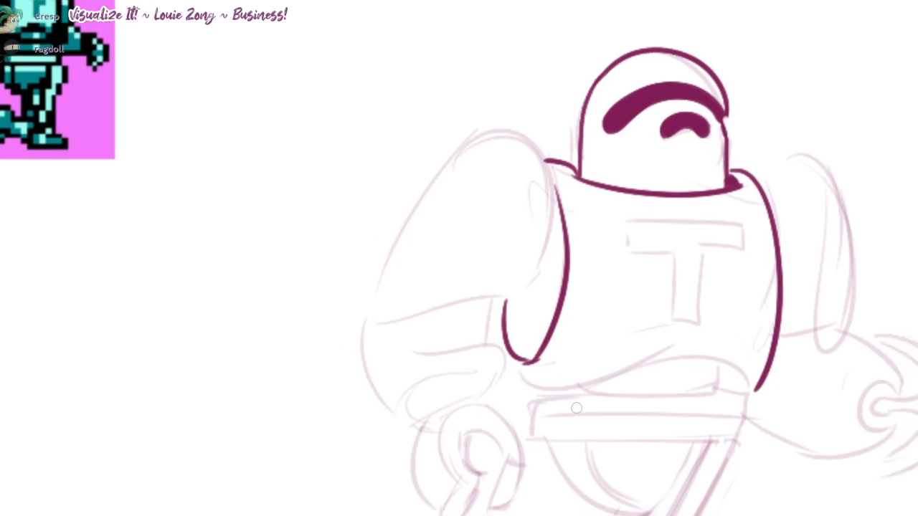
drag(513, 376, 758, 386)
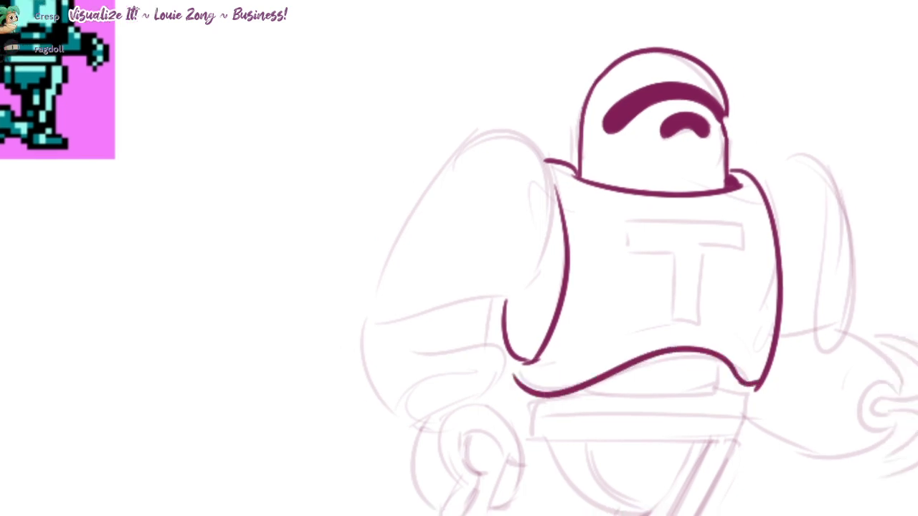
- Ink the outline of the block T emblem on the chest
scroll(729, 232, up, 3)
mouse_move(536, 242)
mouse_down()
mouse_move(648, 208)
mouse_move(752, 217)
mouse_move(749, 260)
mouse_up()
drag(538, 255, 690, 256)
key(ctrl+z)
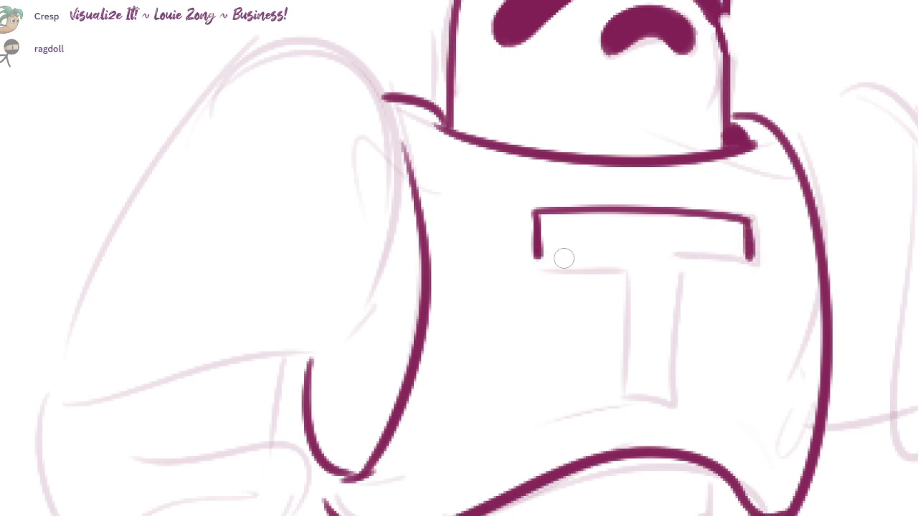
drag(534, 252, 753, 255)
mouse_move(635, 253)
mouse_down()
mouse_move(637, 391)
mouse_move(681, 393)
mouse_up()
drag(686, 259, 681, 392)
scroll(574, 247, down, 2)
drag(570, 237, 626, 209)
- Ink the near arm's large shoulder pad with its wavy lower edge, and the outer upper-arm line beneath it
drag(487, 271, 278, 329)
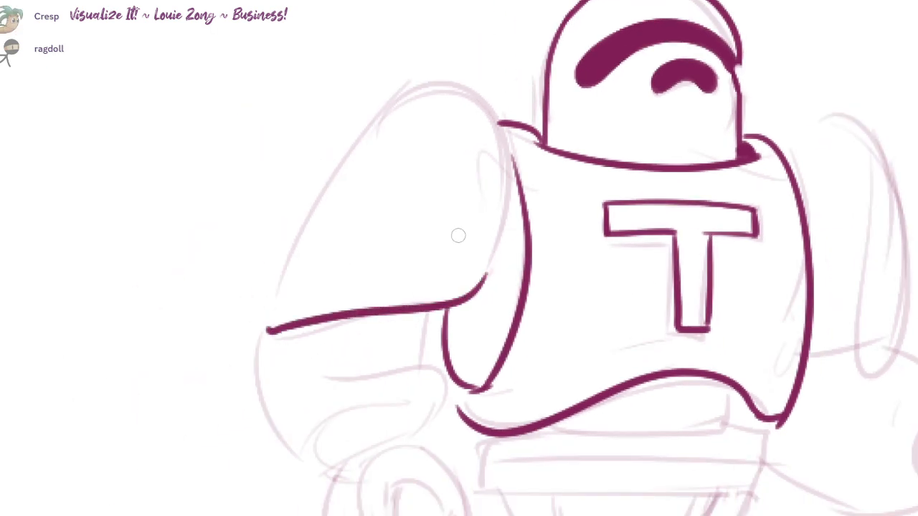
key(ctrl+z)
mouse_move(500, 127)
mouse_down()
mouse_move(449, 319)
mouse_move(505, 175)
mouse_move(447, 310)
mouse_move(269, 319)
mouse_up()
key(ctrl+z)
drag(314, 201, 479, 94)
key(ctrl+z)
drag(494, 132, 295, 203)
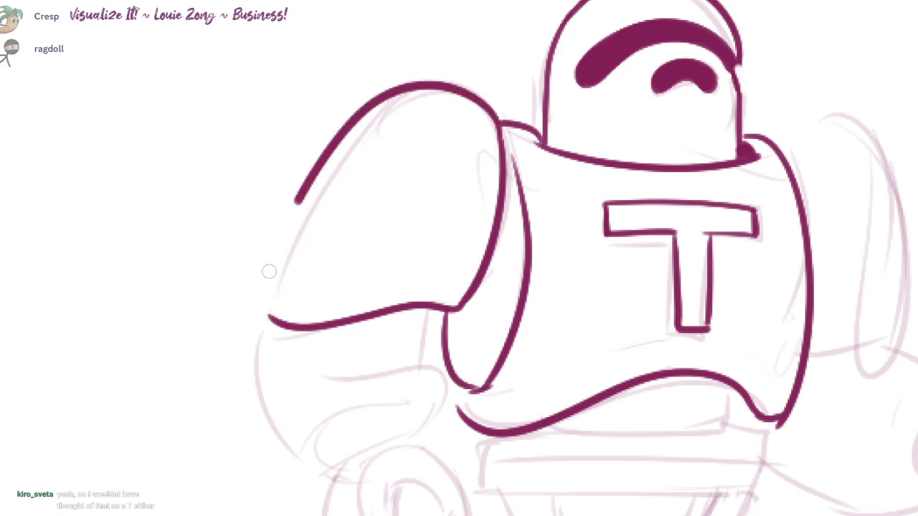
key(ctrl+z)
mouse_move(269, 272)
mouse_down()
mouse_move(266, 314)
mouse_move(499, 137)
mouse_move(300, 220)
mouse_move(267, 314)
mouse_move(287, 263)
mouse_move(287, 313)
mouse_up()
key(ctrl+z)
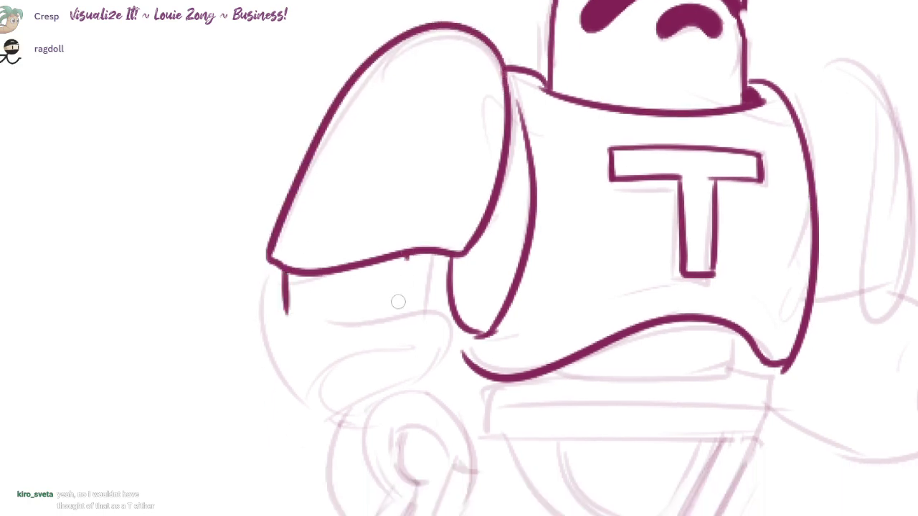
- Ink the near arm's inner upper-arm line, flared forearm cuff with a curled end, and the wrist section
drag(406, 257, 396, 313)
drag(439, 361, 462, 278)
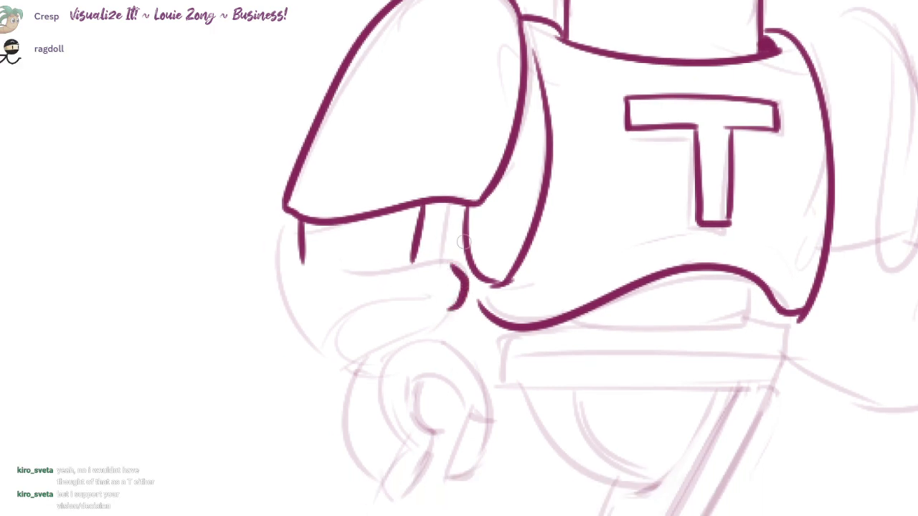
key(Tab)
key(Tab)
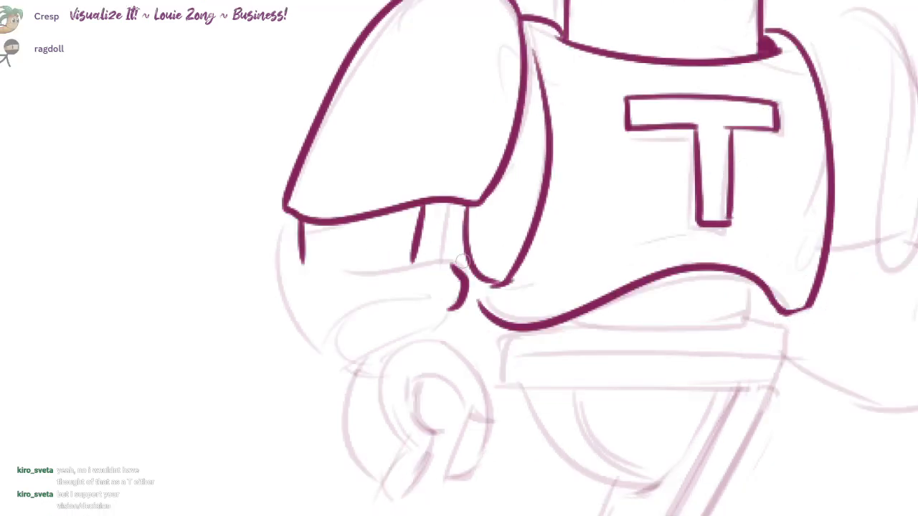
mouse_move(459, 272)
mouse_down()
mouse_move(385, 268)
mouse_move(280, 242)
mouse_move(308, 351)
mouse_move(340, 359)
mouse_move(373, 303)
mouse_move(433, 295)
mouse_up()
drag(752, 207, 744, 191)
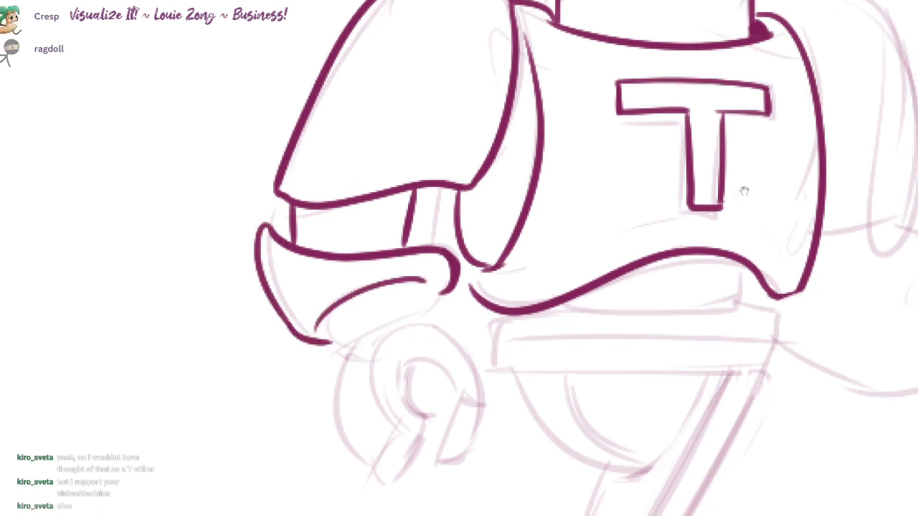
drag(424, 281, 427, 331)
drag(316, 327, 344, 349)
- Ink the outer back curve of the near arm's claw hand below the wrist
scroll(743, 191, up, 3)
drag(743, 191, 747, 112)
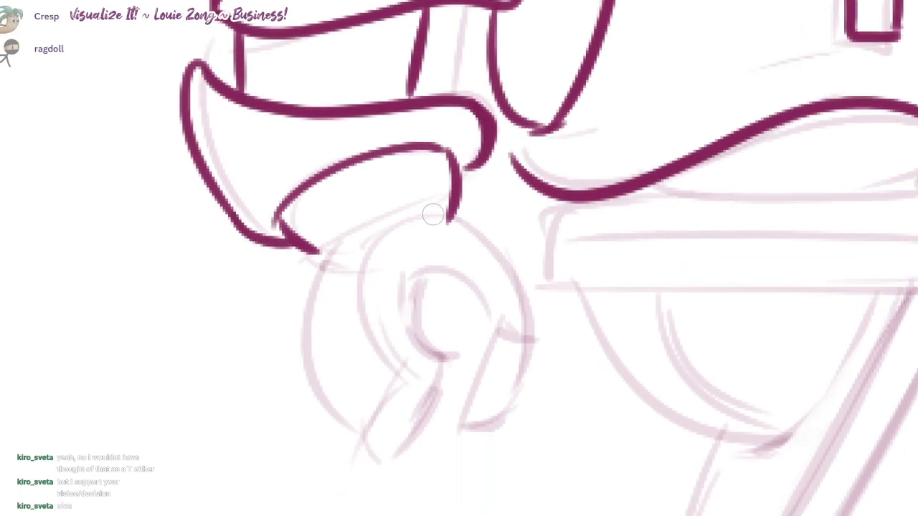
drag(384, 228, 313, 332)
mouse_move(320, 294)
mouse_down()
mouse_move(313, 368)
mouse_move(350, 431)
mouse_up()
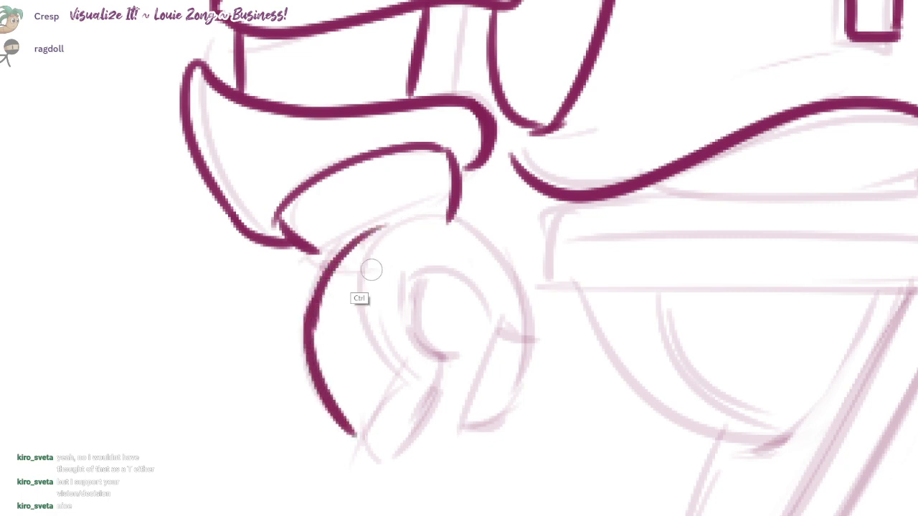
key(ctrl+z)
mouse_move(322, 277)
mouse_down()
mouse_move(350, 429)
mouse_move(362, 432)
mouse_up()
- Ink the claw hand's large front arc, sweeping over the top and down both prongs
mouse_move(529, 339)
mouse_down()
mouse_move(418, 205)
mouse_move(353, 367)
mouse_up()
key(ctrl+z)
drag(529, 340, 359, 290)
key(ctrl+z)
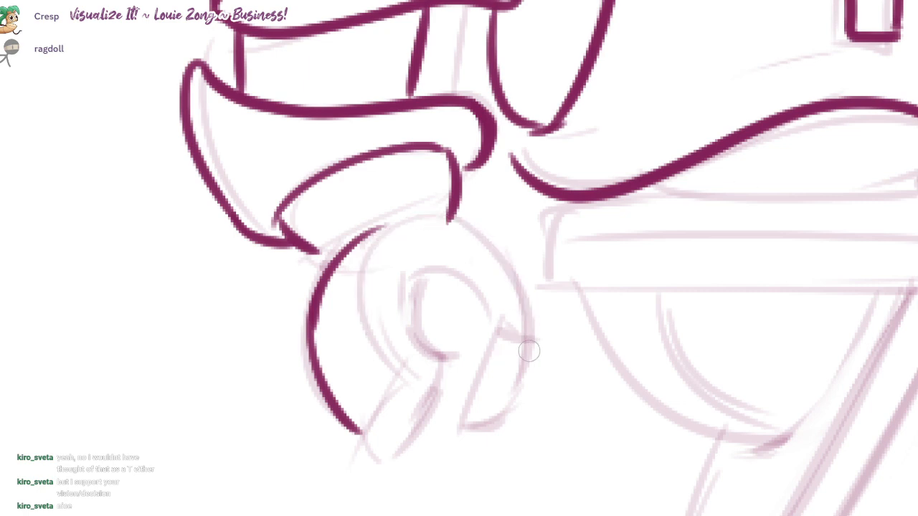
mouse_move(529, 343)
mouse_down()
mouse_move(358, 318)
mouse_move(362, 367)
mouse_move(515, 277)
mouse_up()
key(ctrl+z)
drag(488, 238, 380, 367)
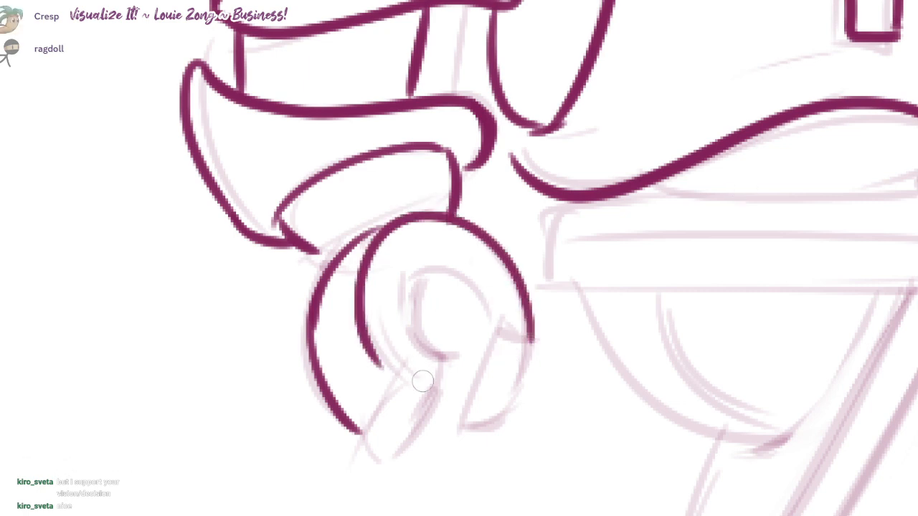
- Ink the claw's round hinge, the left prong's inner curve and angular tip, and the start of the right tip
mouse_move(410, 268)
mouse_down()
mouse_move(452, 267)
mouse_move(408, 367)
mouse_move(424, 362)
mouse_move(378, 443)
mouse_up()
drag(380, 371, 379, 444)
drag(500, 338, 527, 349)
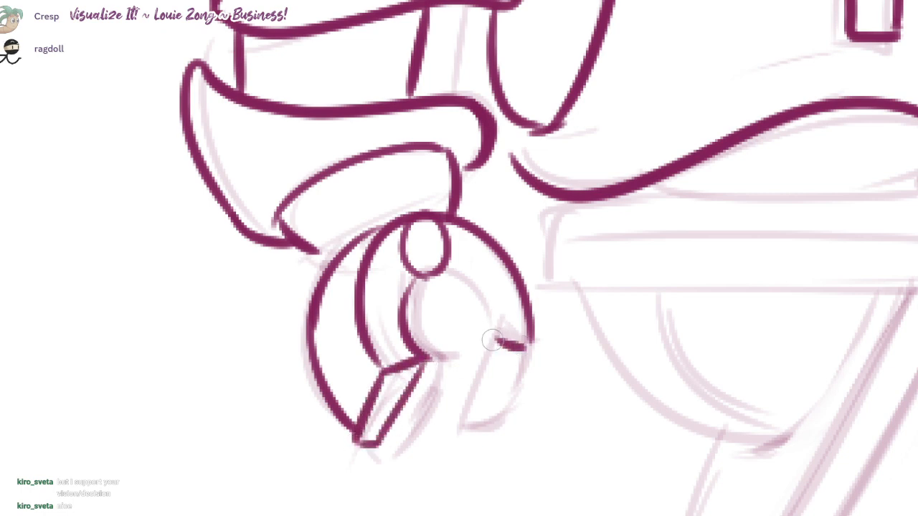
- Ink the claw's right prong with its two inner curves and closed angular tip
drag(438, 267, 494, 328)
mouse_move(409, 298)
mouse_down()
mouse_move(456, 377)
mouse_move(455, 396)
mouse_move(466, 390)
mouse_move(461, 417)
mouse_move(493, 432)
mouse_up()
key(ctrl+z)
drag(529, 347, 492, 431)
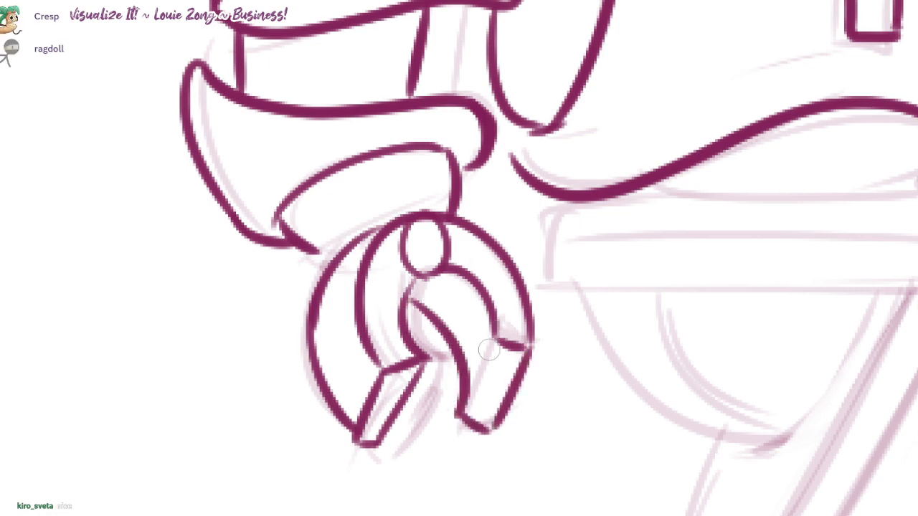
drag(495, 341, 460, 415)
- Add the line behind the near upper arm and close the gap between the forearm cuff and the chest hem
scroll(538, 297, down, 2)
drag(744, 191, 695, 216)
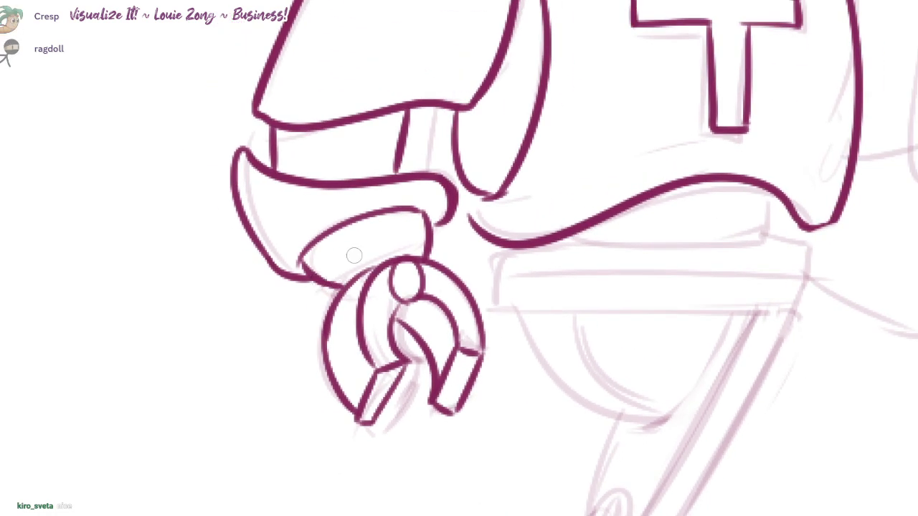
mouse_move(354, 255)
mouse_down()
mouse_move(308, 370)
mouse_move(238, 399)
mouse_up()
scroll(482, 334, down, 1)
mouse_move(333, 251)
mouse_down()
mouse_move(336, 313)
mouse_move(379, 377)
mouse_up()
- Ink the far arm's shoulder pad with its rounded outer edge and wavy lower edge
drag(823, 195, 699, 193)
mouse_move(565, 83)
mouse_down()
mouse_move(637, 53)
mouse_move(710, 271)
mouse_up()
drag(608, 241, 714, 268)
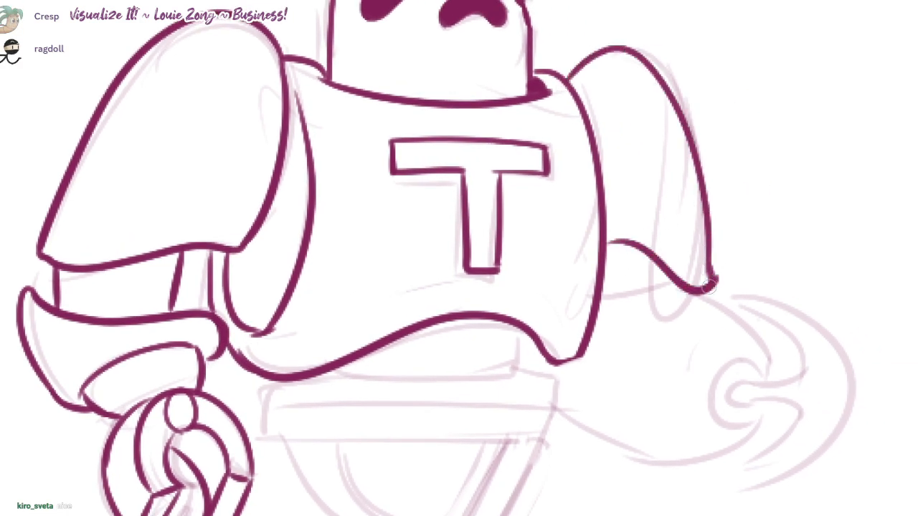
- Ink the upper edge of the far forearm, rising from the waist to a peak and curving down towards the wrist
scroll(743, 191, down, 2)
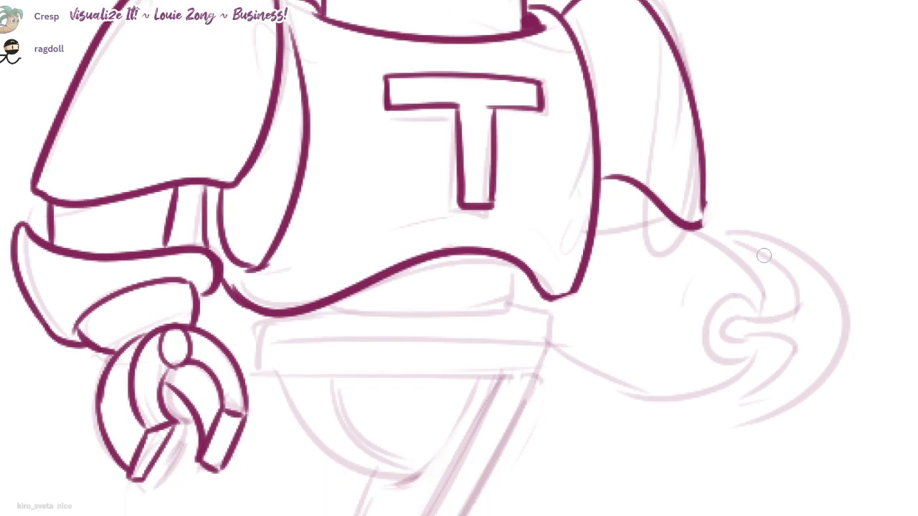
drag(757, 298, 698, 228)
key(ctrl+z)
mouse_move(758, 300)
mouse_down()
mouse_move(711, 238)
mouse_move(549, 319)
mouse_up()
scroll(541, 355, left, 2)
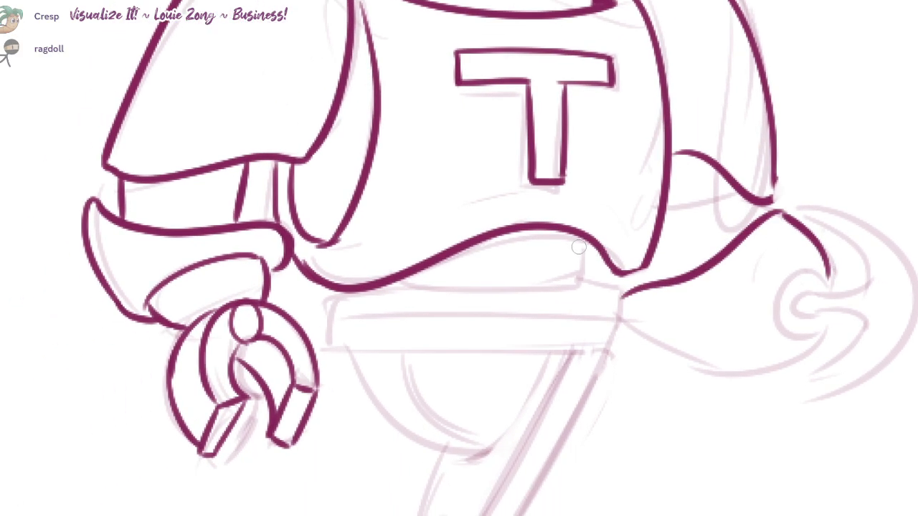
- Ink the waist segment under the chest hem, with a rounded lower corner and two horizontal lines across it
drag(577, 283, 403, 282)
drag(455, 261, 578, 262)
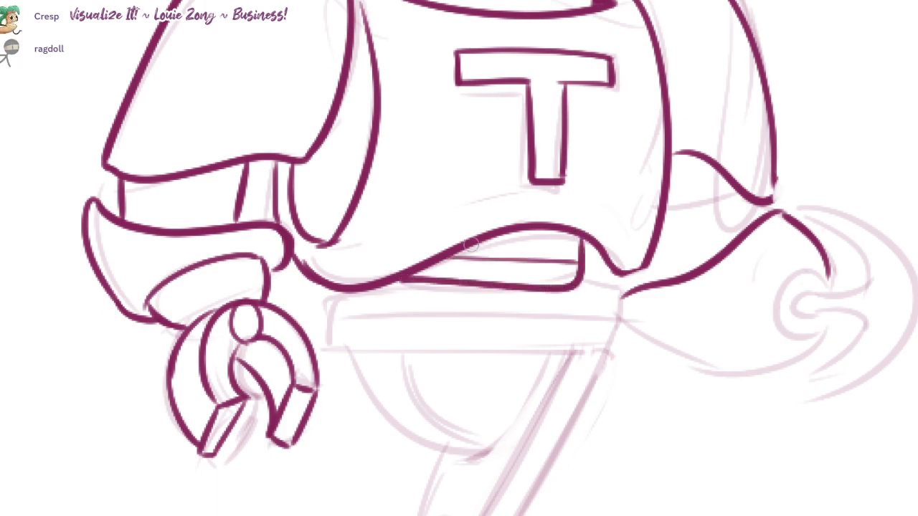
drag(456, 244, 585, 242)
- Ink the belt's upper band below the waist segment, with rounded ends and a straight lower edge
scroll(381, 249, down, 2)
drag(356, 246, 630, 258)
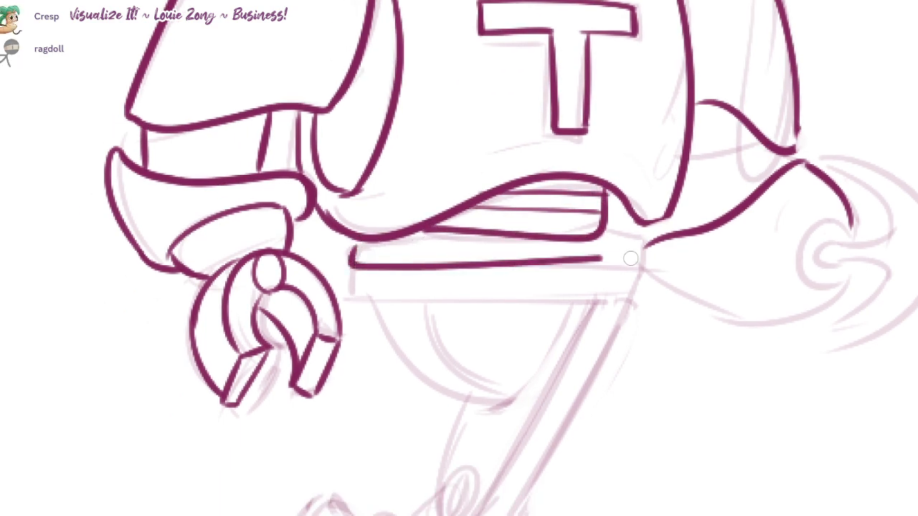
key(ctrl+z)
drag(717, 246, 627, 250)
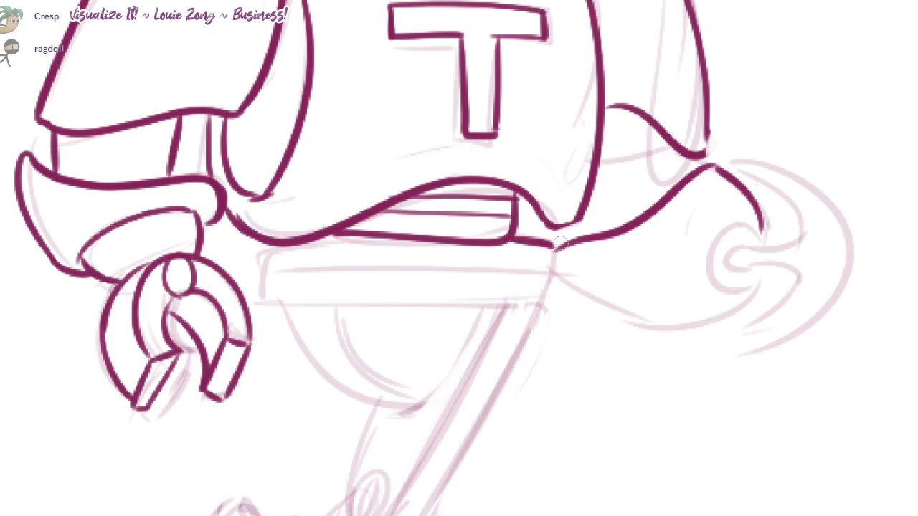
key(ctrl+z)
drag(516, 232, 552, 263)
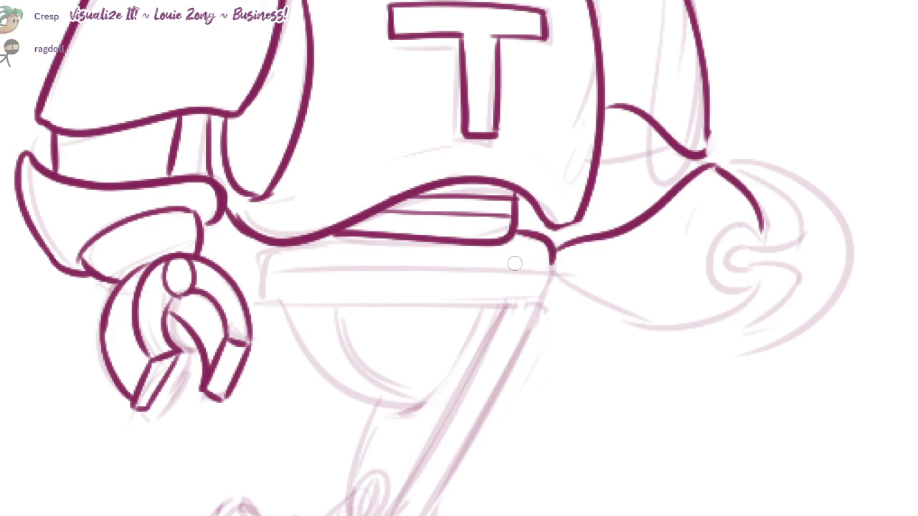
drag(265, 247, 552, 251)
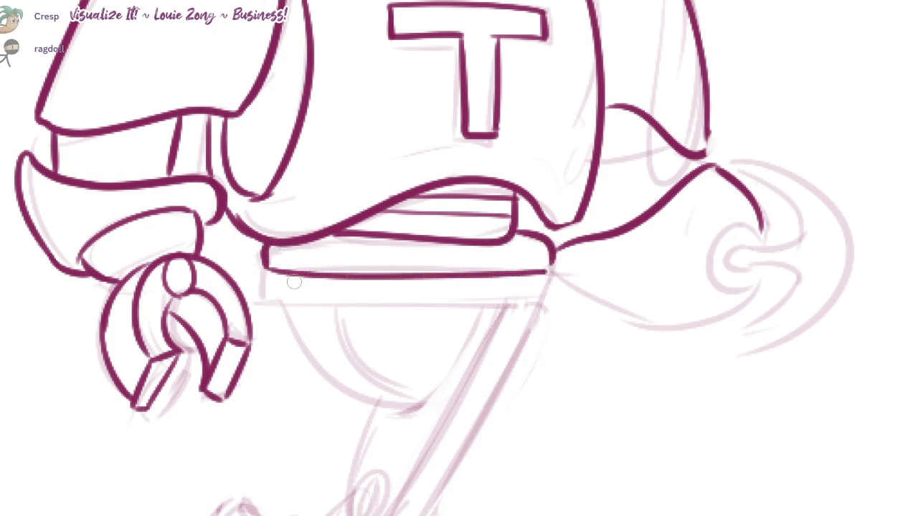
- Ink the belt's lower band with a rounded near end and close its far end
mouse_move(263, 264)
mouse_down()
mouse_move(321, 307)
mouse_move(553, 305)
mouse_up()
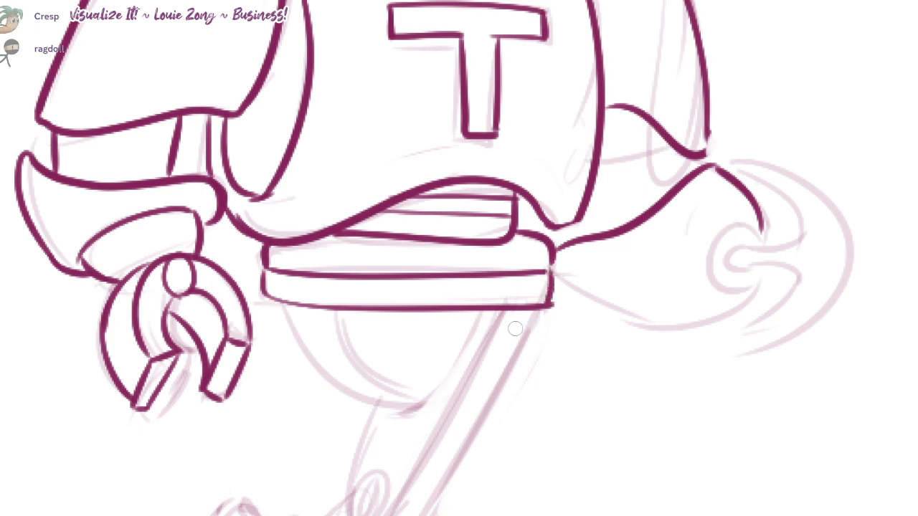
drag(473, 299, 496, 273)
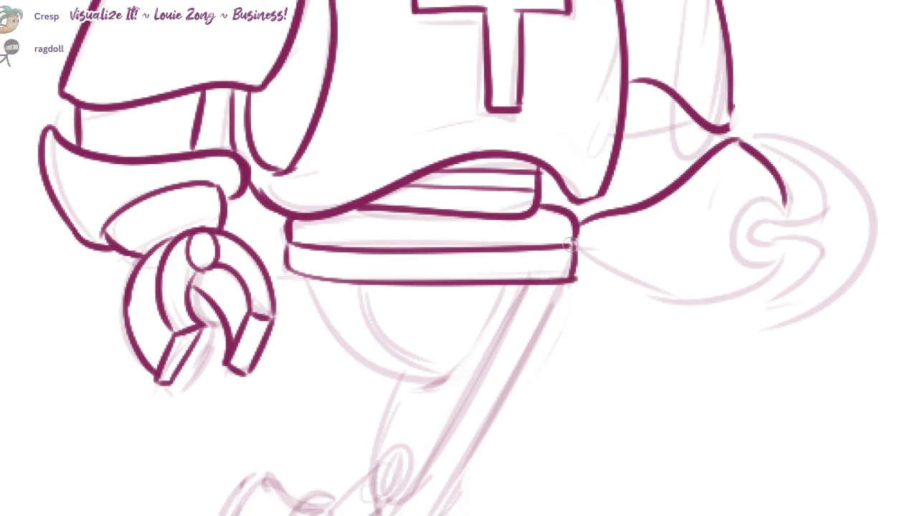
drag(572, 244, 571, 266)
drag(718, 231, 744, 190)
- Ink the bowl-shaped pelvis below the belt, with its outer curve, doubled inner rim and far side
mouse_move(337, 239)
mouse_down()
mouse_move(401, 339)
mouse_move(469, 328)
mouse_up()
key(ctrl+z)
mouse_move(385, 242)
mouse_down()
mouse_move(400, 296)
mouse_move(469, 332)
mouse_move(470, 322)
mouse_up()
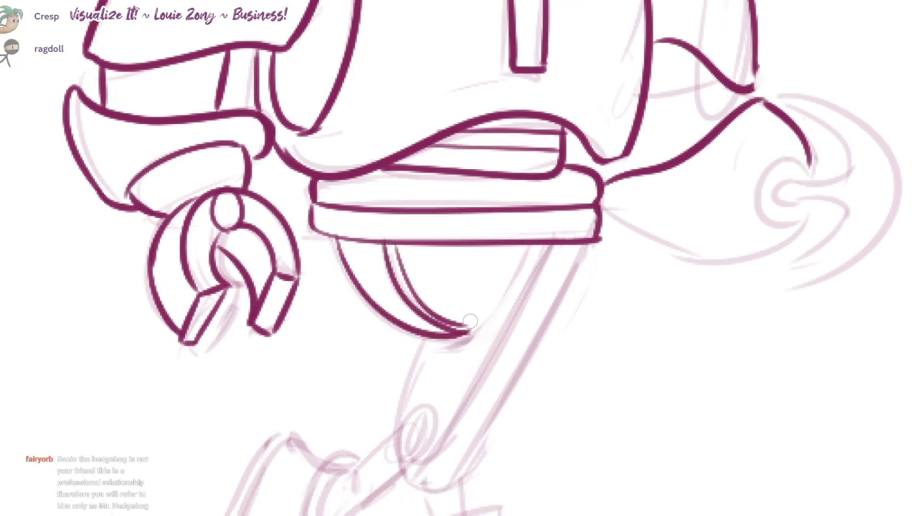
key(ctrl+z)
drag(398, 245, 467, 318)
drag(522, 271, 466, 325)
key(ctrl+z)
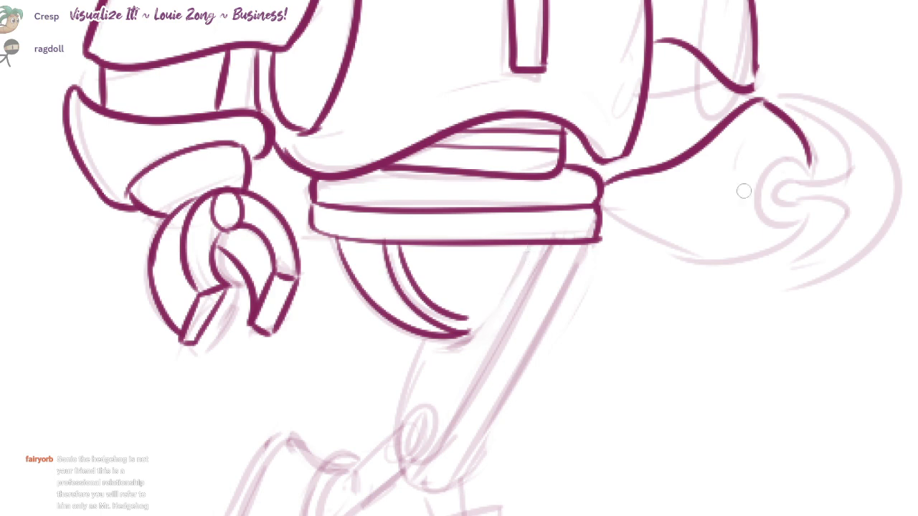
mouse_move(531, 246)
mouse_down()
mouse_move(465, 318)
mouse_move(470, 332)
mouse_up()
drag(565, 307, 566, 285)
- Ink the thigh's front edge and two long parallel side edges, rounding off the lower end at the knee
drag(546, 225, 423, 441)
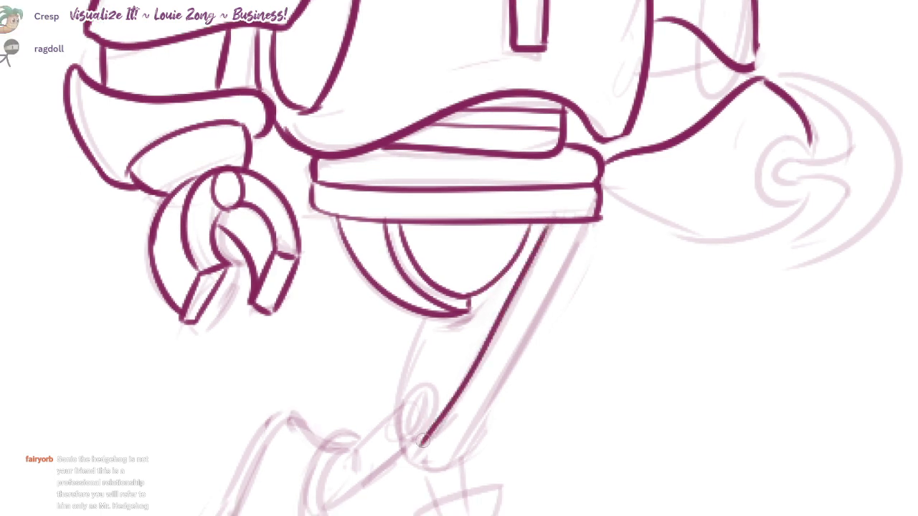
drag(577, 227, 446, 452)
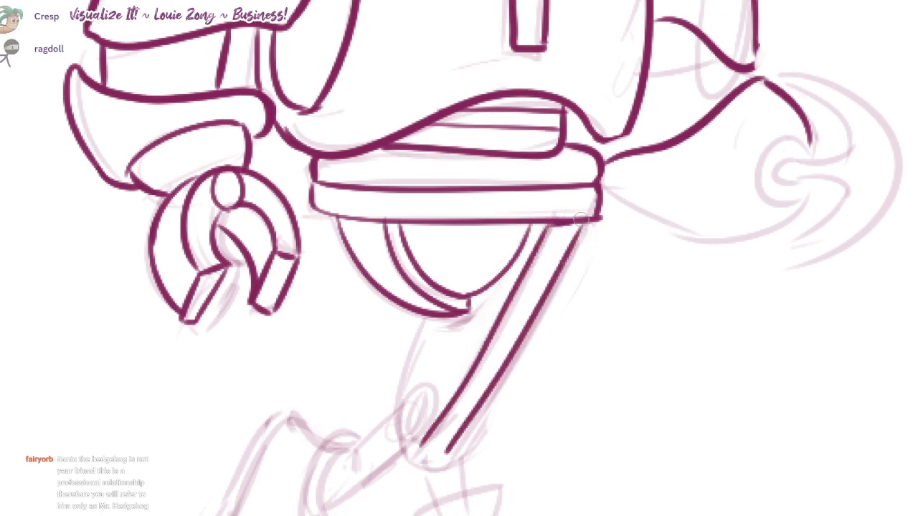
mouse_move(425, 317)
mouse_down()
mouse_move(392, 416)
mouse_move(399, 369)
mouse_move(434, 458)
mouse_move(446, 453)
mouse_move(489, 330)
mouse_up()
key(ctrl+z)
key(e)
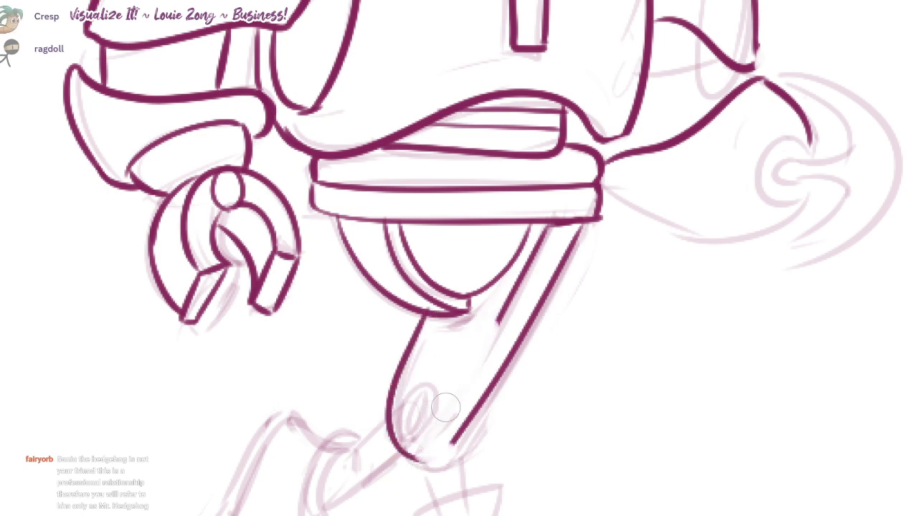
drag(442, 414, 426, 441)
key(b)
mouse_move(534, 247)
mouse_down()
mouse_move(427, 449)
mouse_move(467, 432)
mouse_up()
key(ctrl+z)
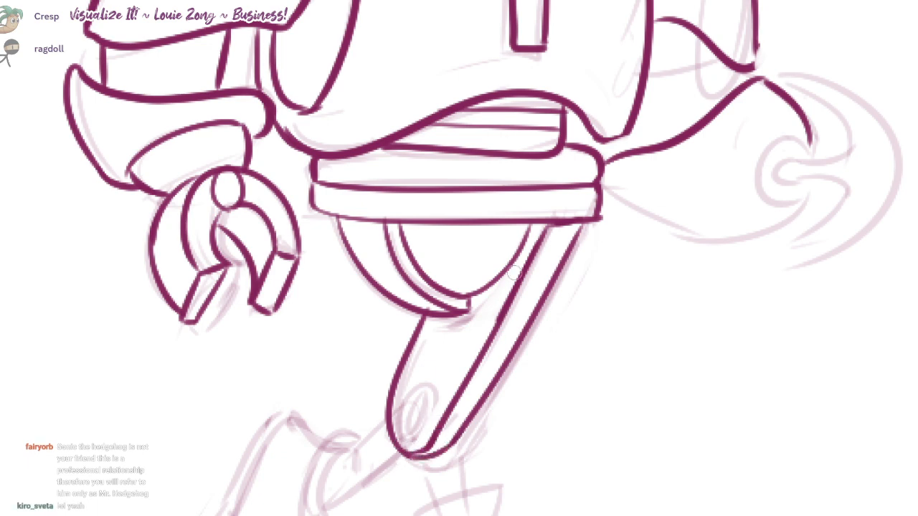
- Add thin inner contour lines to the thigh and ink the round double-ringed knee bolt
mouse_move(534, 227)
mouse_down()
mouse_move(437, 391)
mouse_move(444, 408)
mouse_up()
key(ctrl+z)
key(ctrl+z)
drag(535, 225, 463, 362)
mouse_move(433, 316)
mouse_down()
mouse_move(447, 392)
mouse_move(402, 415)
mouse_move(417, 403)
mouse_up()
key(ctrl+z)
drag(744, 191, 755, 144)
drag(504, 273, 443, 357)
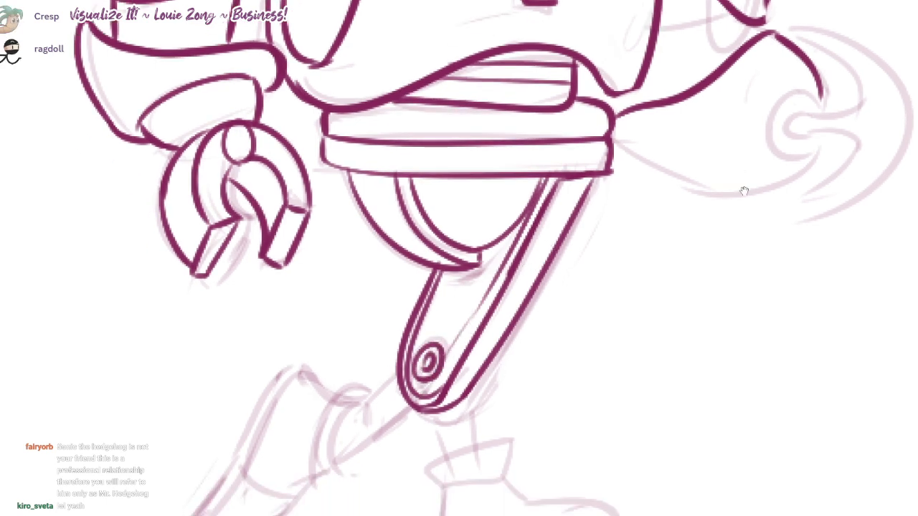
- Ink the two parallel edges of the rear shin rod running from the knee bolt down to the raised boot
drag(744, 190, 802, 59)
mouse_move(478, 230)
mouse_down()
mouse_move(466, 265)
mouse_move(472, 260)
mouse_move(379, 339)
mouse_up()
drag(491, 252, 392, 354)
key(ctrl+z)
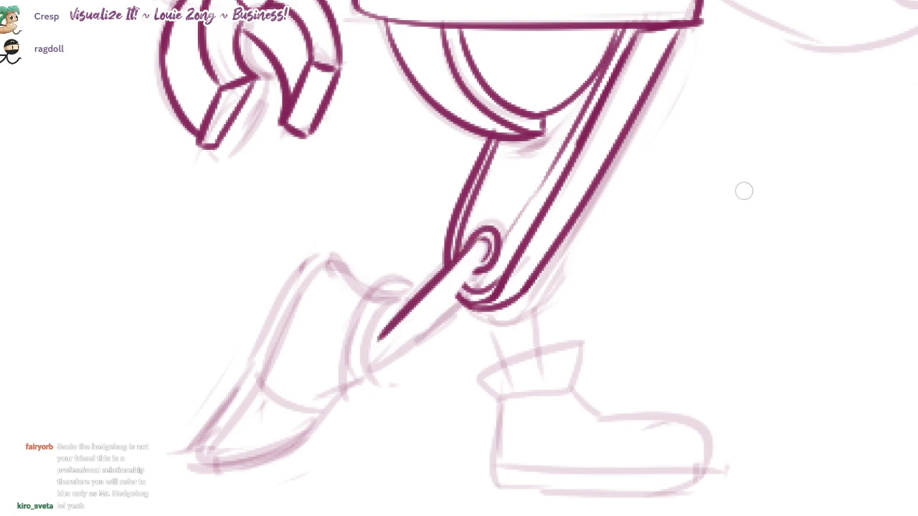
drag(492, 252, 398, 352)
key(ctrl+z)
mouse_move(492, 253)
mouse_down()
mouse_move(393, 359)
mouse_move(395, 331)
mouse_move(380, 340)
mouse_move(385, 351)
mouse_move(372, 347)
mouse_up()
- Ink the round ankle joint at the rod's end, the raised boot's curved collar and the lines below it
key(e)
key(b)
key(e)
mouse_move(385, 316)
mouse_down()
mouse_move(389, 335)
mouse_move(403, 321)
mouse_up()
mouse_move(402, 308)
mouse_down()
mouse_move(362, 367)
mouse_move(367, 373)
mouse_up()
drag(414, 291, 371, 391)
mouse_move(379, 355)
mouse_down()
mouse_move(424, 325)
mouse_move(413, 344)
mouse_move(346, 367)
mouse_up()
drag(406, 332, 345, 384)
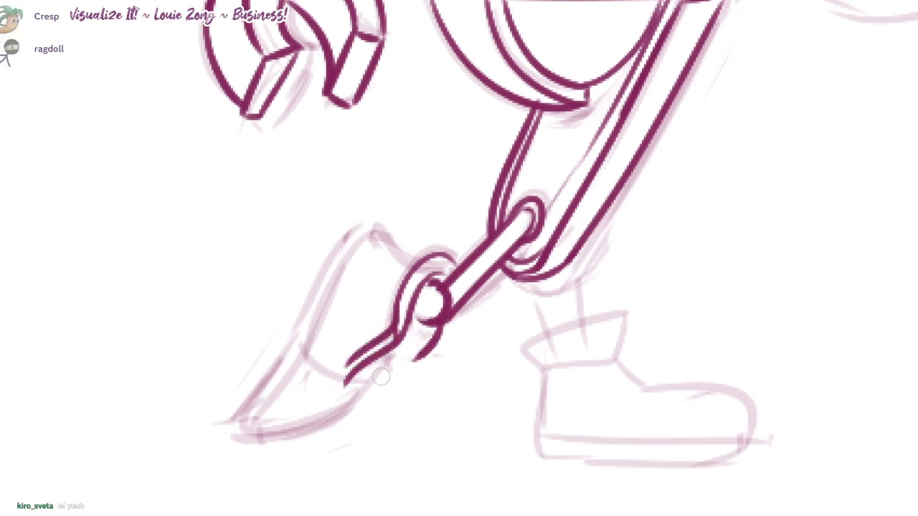
drag(423, 348, 363, 380)
- Ink the raised boot's heel, inner seam and side outline, and finish it with a rounded toe cap
mouse_move(425, 251)
mouse_down()
mouse_move(364, 236)
mouse_move(354, 297)
mouse_up()
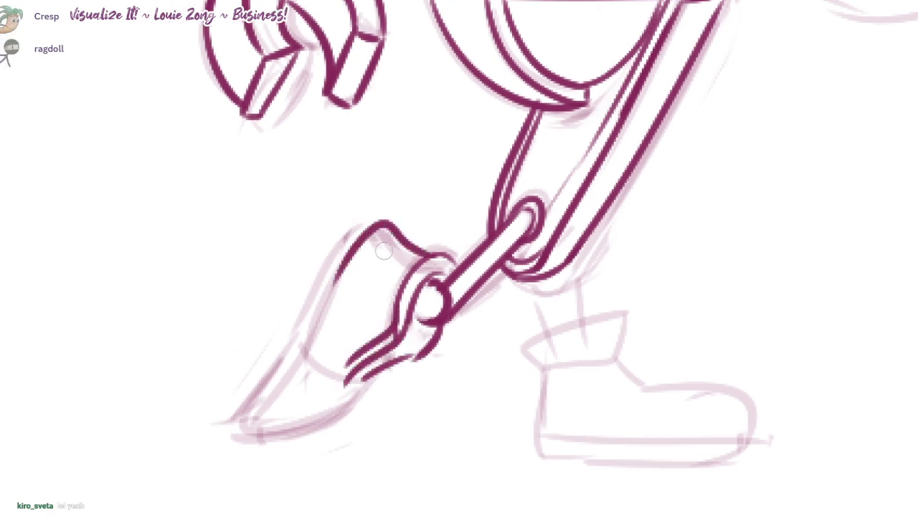
mouse_move(426, 255)
mouse_down()
mouse_move(353, 298)
mouse_move(320, 332)
mouse_move(262, 423)
mouse_up()
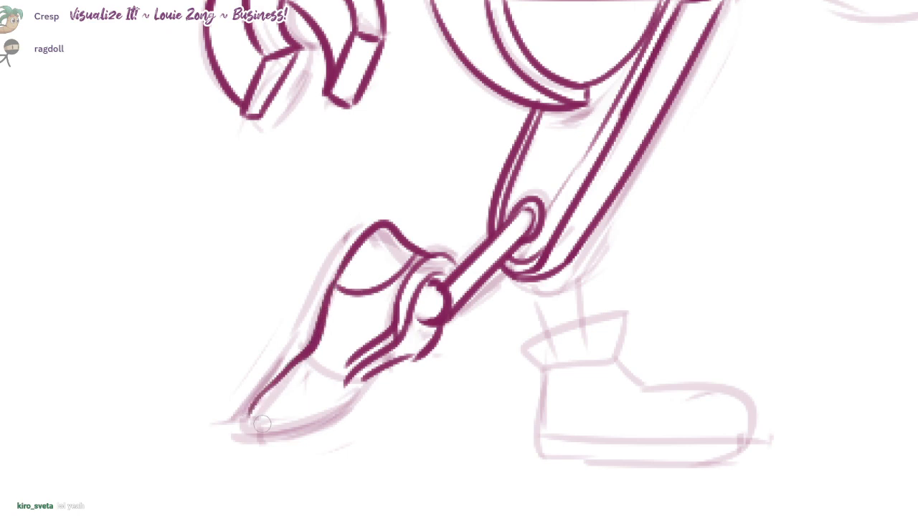
drag(342, 384, 251, 422)
drag(346, 386, 308, 361)
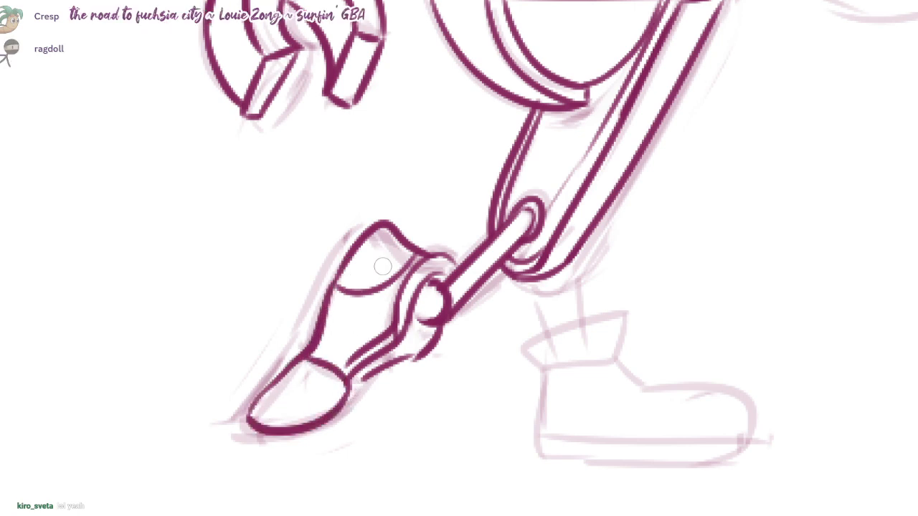
drag(359, 381, 340, 358)
- Ink the raised boot's untied laces hanging from the ankle and trailing along the ground
mouse_move(395, 349)
mouse_down()
mouse_move(425, 346)
mouse_move(438, 457)
mouse_up()
key(ctrl+z)
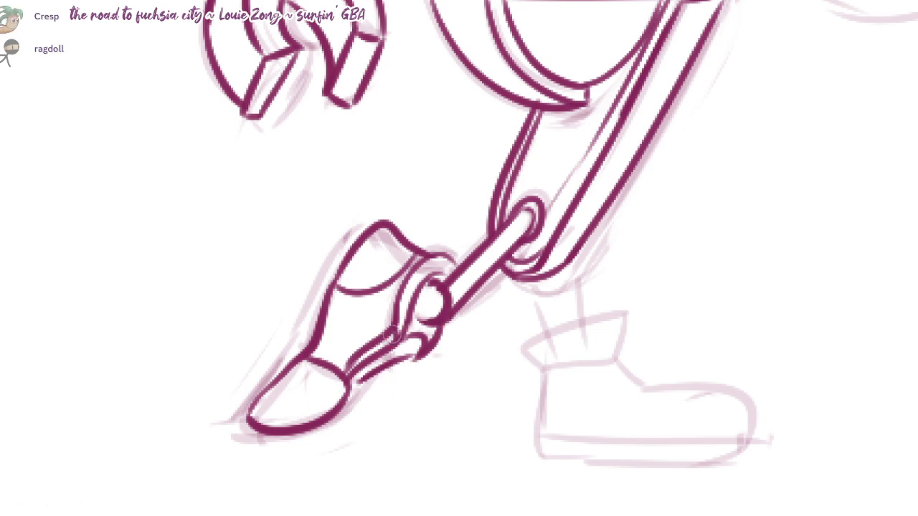
drag(394, 332, 275, 450)
mouse_move(406, 351)
mouse_down()
mouse_move(323, 446)
mouse_move(205, 457)
mouse_up()
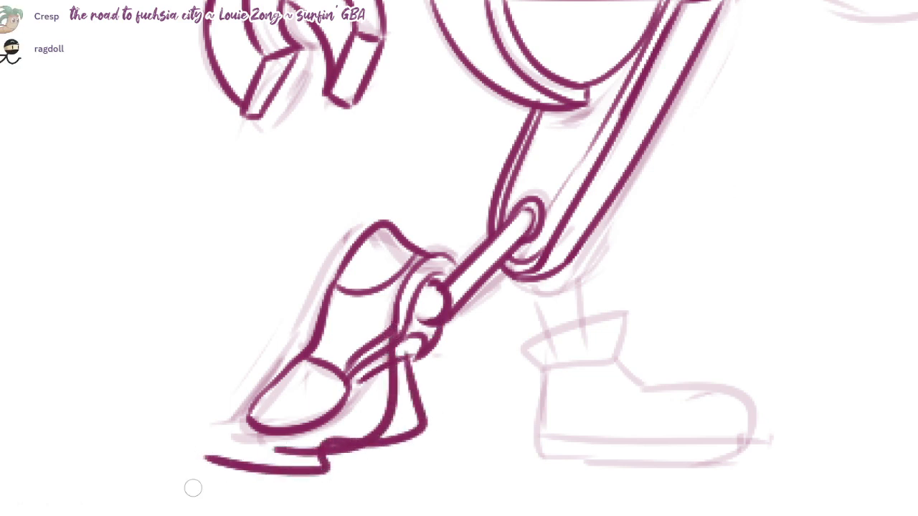
- Ink the raised boot's sole as a narrow band following the outline from heel to toe
drag(710, 197, 753, 187)
mouse_move(413, 210)
mouse_down()
mouse_move(372, 255)
mouse_move(287, 410)
mouse_up()
key(ctrl+z)
key(ctrl+z)
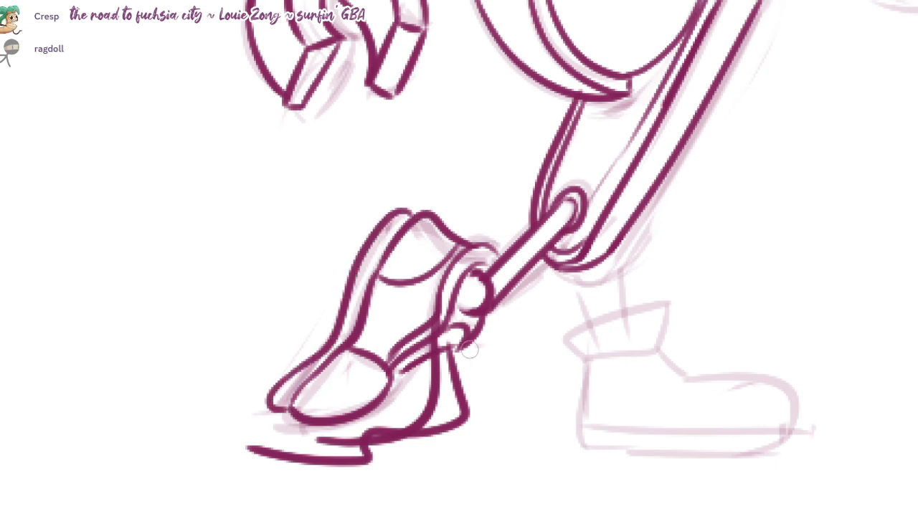
key(ctrl+z)
mouse_move(415, 210)
mouse_down()
mouse_move(398, 209)
mouse_move(283, 384)
mouse_up()
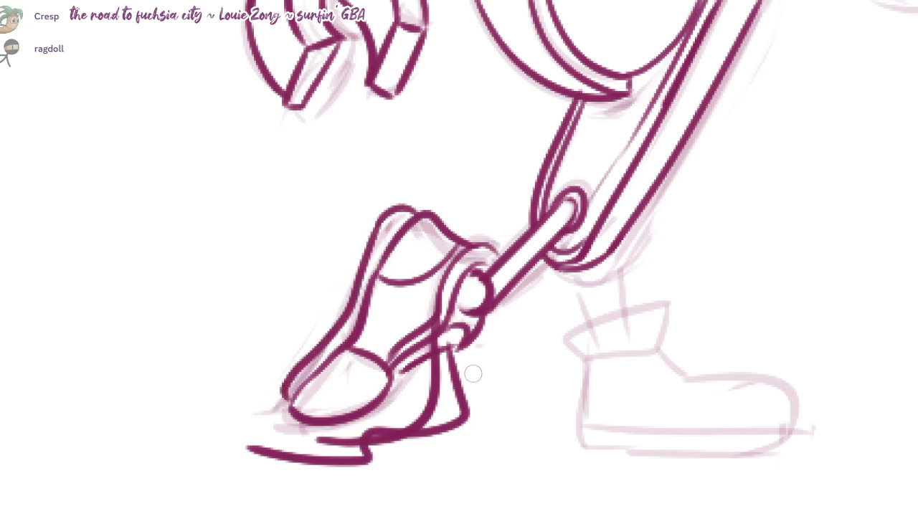
- Ink the short ankle rod and the planted boot with its cuff, toe cap, flat sole and loose trailing lace
mouse_move(724, 297)
mouse_down()
mouse_move(567, 284)
mouse_move(552, 293)
mouse_up()
mouse_move(413, 267)
mouse_down()
mouse_move(425, 314)
mouse_move(443, 310)
mouse_up()
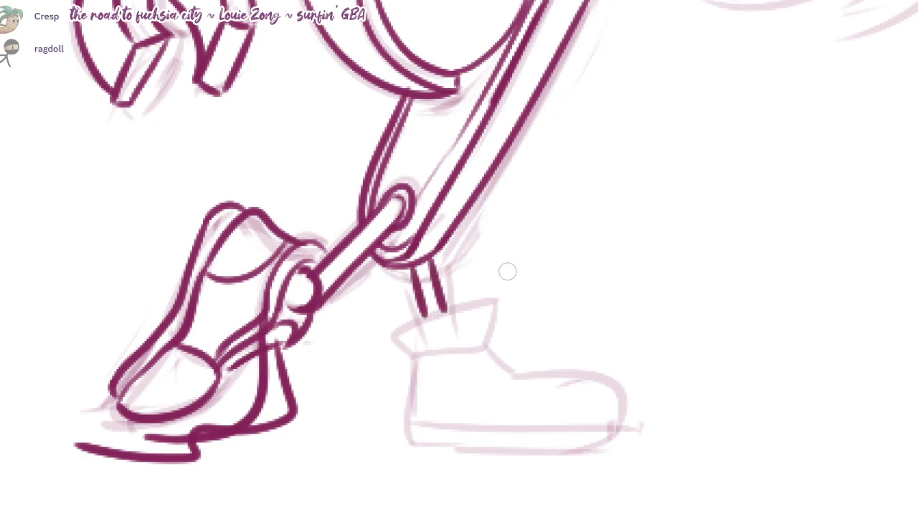
mouse_move(409, 339)
mouse_down()
mouse_move(465, 314)
mouse_move(493, 340)
mouse_move(478, 332)
mouse_up()
key(ctrl+z)
mouse_move(419, 334)
mouse_down()
mouse_move(468, 332)
mouse_move(524, 377)
mouse_up()
mouse_move(484, 330)
mouse_down()
mouse_move(528, 374)
mouse_move(498, 412)
mouse_move(327, 464)
mouse_up()
mouse_move(406, 328)
mouse_down()
mouse_move(415, 423)
mouse_move(602, 430)
mouse_up()
mouse_move(524, 423)
mouse_down()
mouse_move(546, 370)
mouse_move(590, 428)
mouse_up()
drag(543, 376, 567, 325)
mouse_move(436, 374)
mouse_down()
mouse_move(562, 402)
mouse_move(653, 373)
mouse_move(625, 342)
mouse_up()
- Erase the thin inner contour line along the thigh and clean up the line beside it
drag(744, 191, 680, 399)
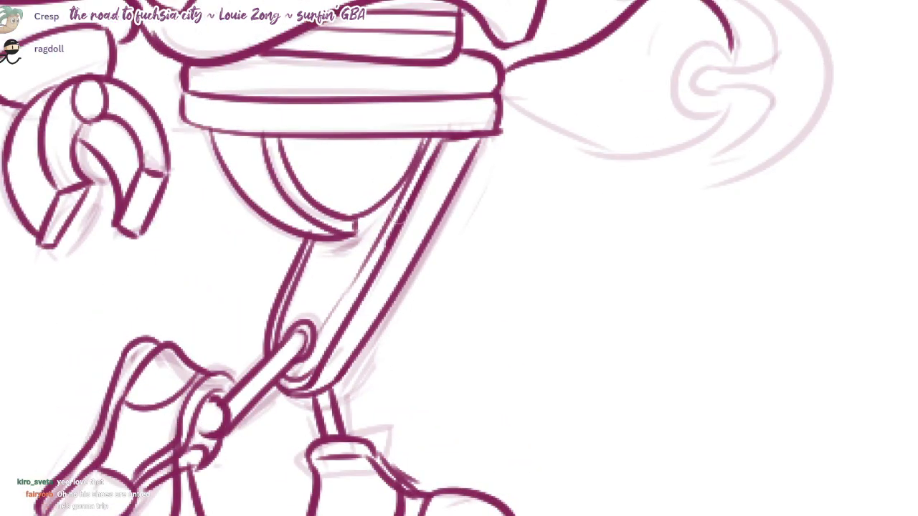
drag(400, 205, 321, 337)
key(e)
mouse_move(353, 277)
mouse_down()
mouse_move(327, 331)
mouse_move(325, 309)
mouse_up()
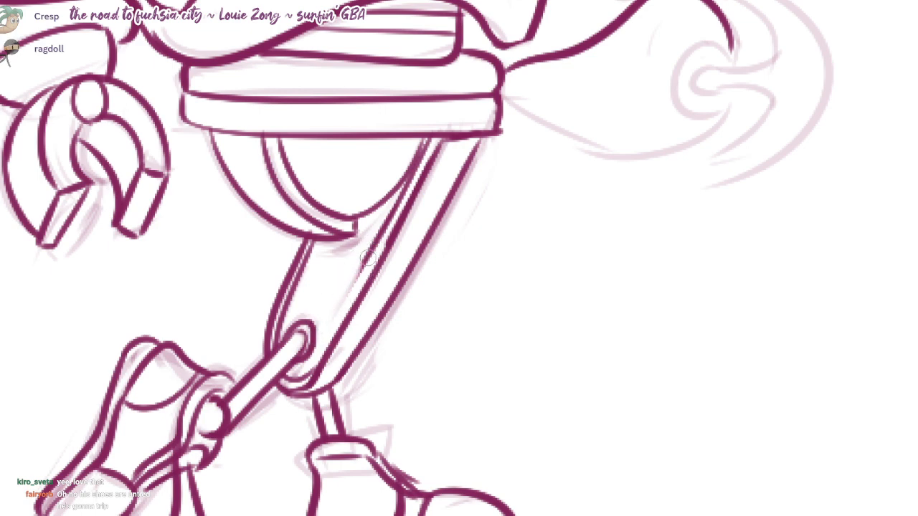
drag(368, 259, 307, 373)
- Ink the far forearm's lower curve and the round wrist socket with its dark centre
ctrl+drag(744, 192, 674, 192)
mouse_move(600, 150)
mouse_down()
mouse_move(527, 289)
mouse_move(549, 290)
mouse_up()
drag(368, 320, 549, 334)
mouse_move(547, 294)
ctrl+mouse_down()
mouse_move(567, 293)
mouse_move(522, 354)
mouse_move(551, 342)
mouse_move(546, 307)
ctrl+mouse_up()
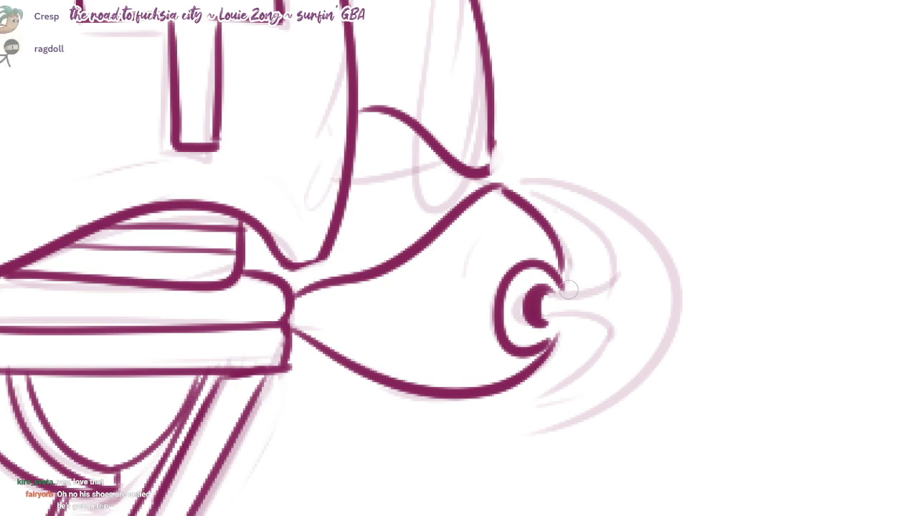
- Ink the far hand's crescent hook with its short stem, two inner curves and large outer arc
mouse_move(563, 292)
mouse_down()
mouse_move(549, 188)
mouse_move(659, 340)
mouse_move(545, 428)
mouse_up()
key(ctrl+z)
drag(543, 188, 552, 428)
key(ctrl+z)
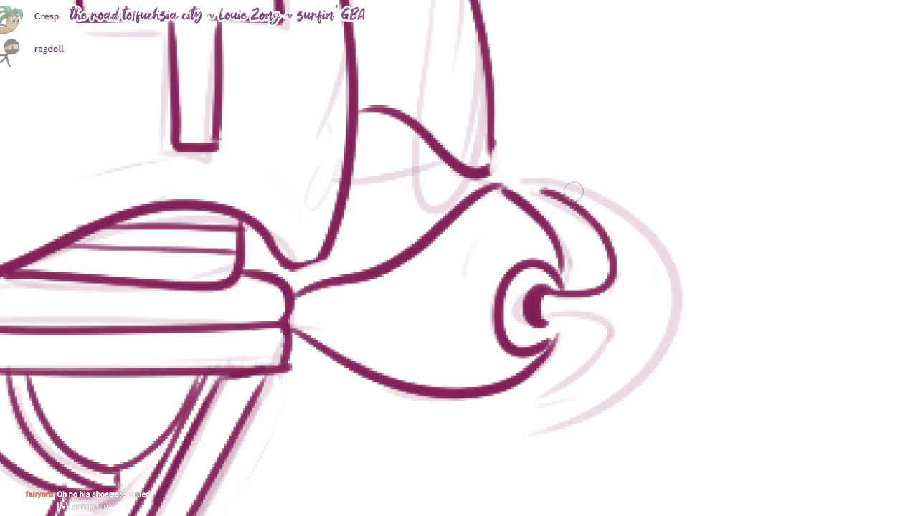
drag(543, 189, 537, 416)
key(ctrl+z)
mouse_move(543, 314)
mouse_down()
mouse_move(606, 320)
mouse_move(606, 333)
mouse_move(555, 401)
mouse_move(524, 415)
mouse_up()
key(ctrl+z)
drag(605, 326, 527, 422)
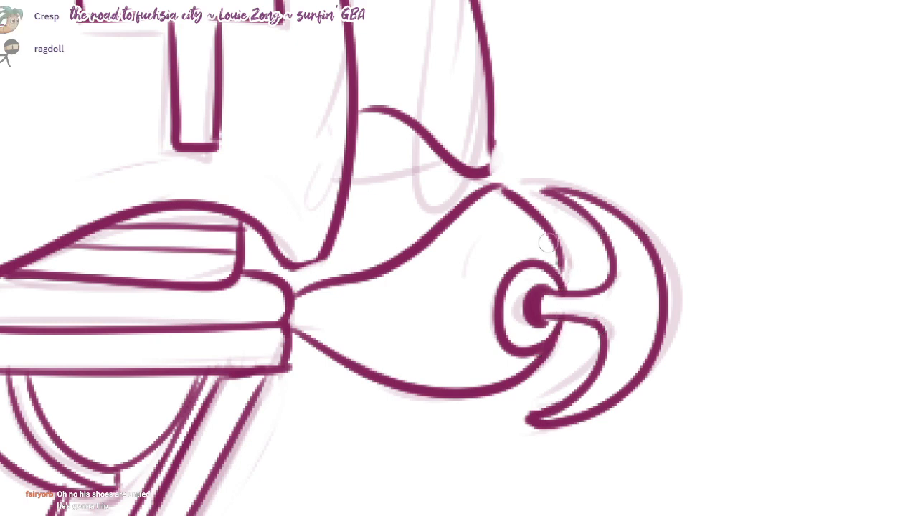
- Ink the far upper arm below the shoulder pad and the short elbow lines joining it to the forearm
drag(644, 72, 743, 192)
drag(543, 276, 445, 307)
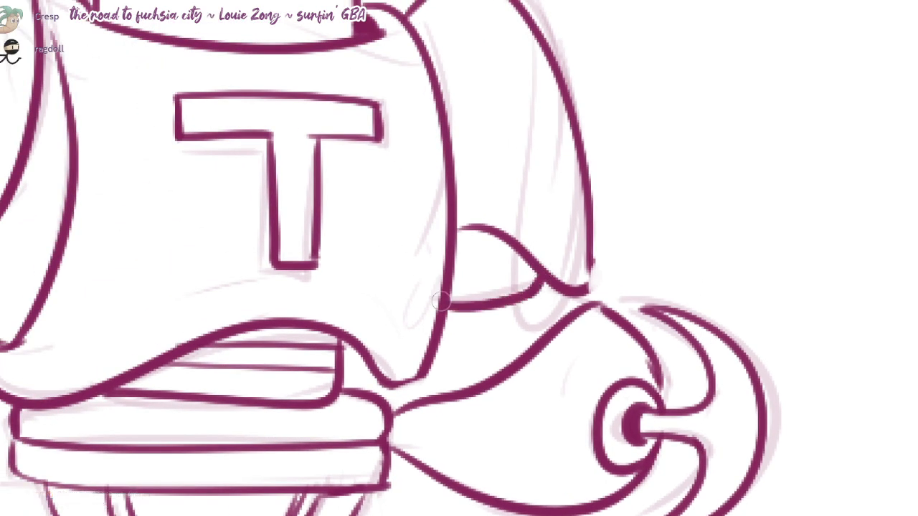
drag(522, 303, 548, 335)
key(ctrl+z)
drag(522, 304, 547, 336)
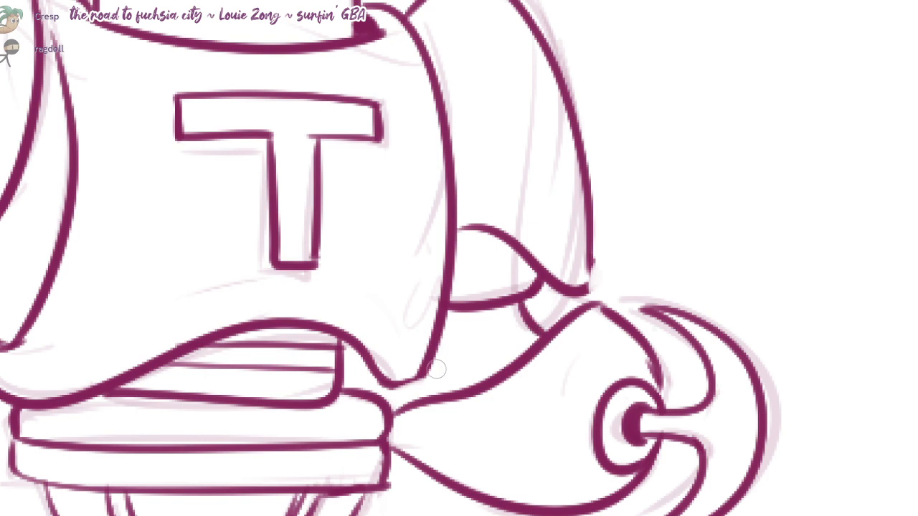
drag(437, 354, 463, 392)
drag(494, 346, 444, 346)
- Fill the crescent gap between the near shoulder pad and the torso with the dark line colour
drag(647, 278, 744, 191)
scroll(743, 192, down, 2)
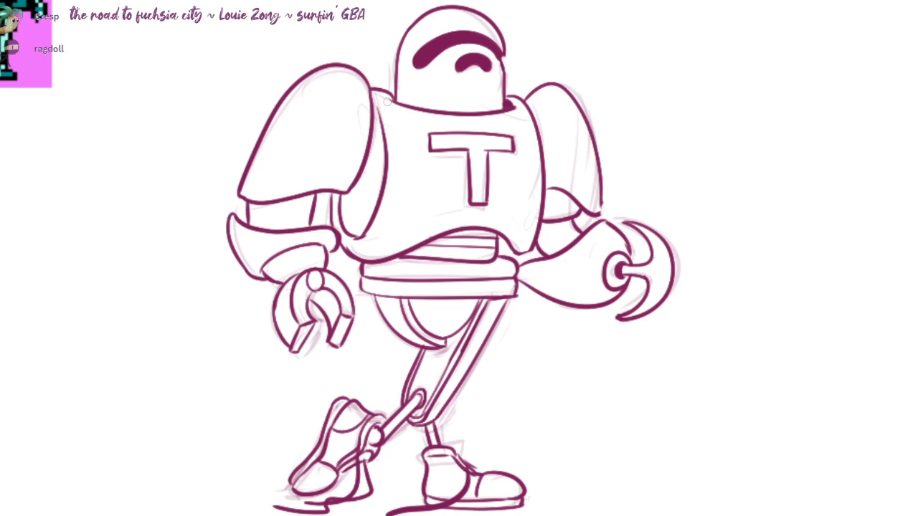
click(384, 126)
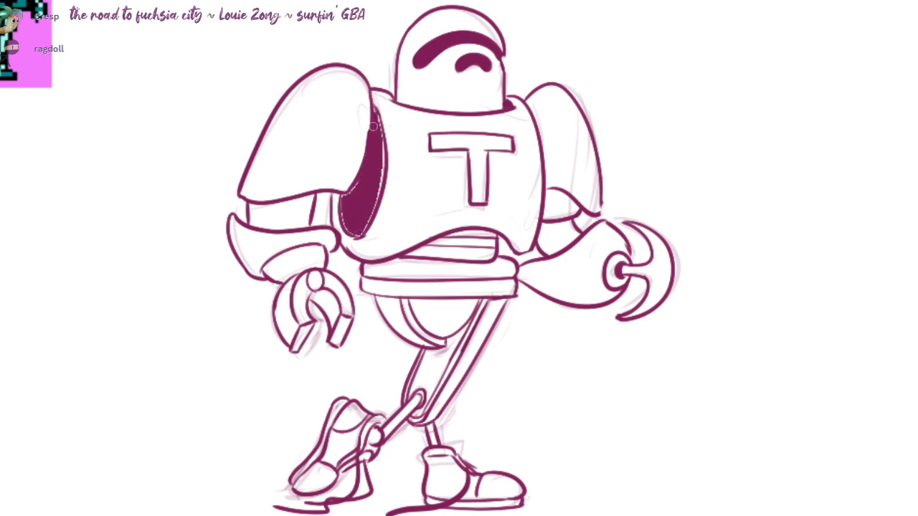
- Paint over the remaining light slivers along the edges of the dark crescent beside the torso
drag(380, 137, 373, 109)
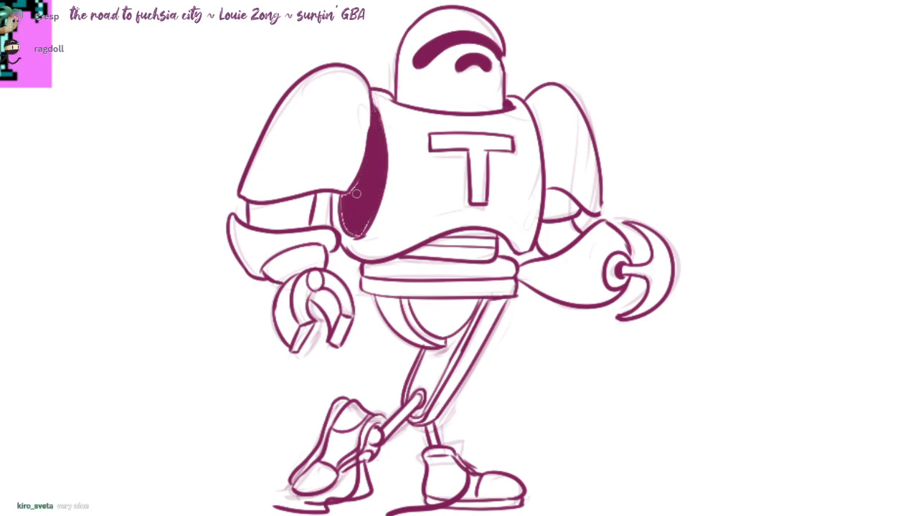
drag(341, 193, 365, 201)
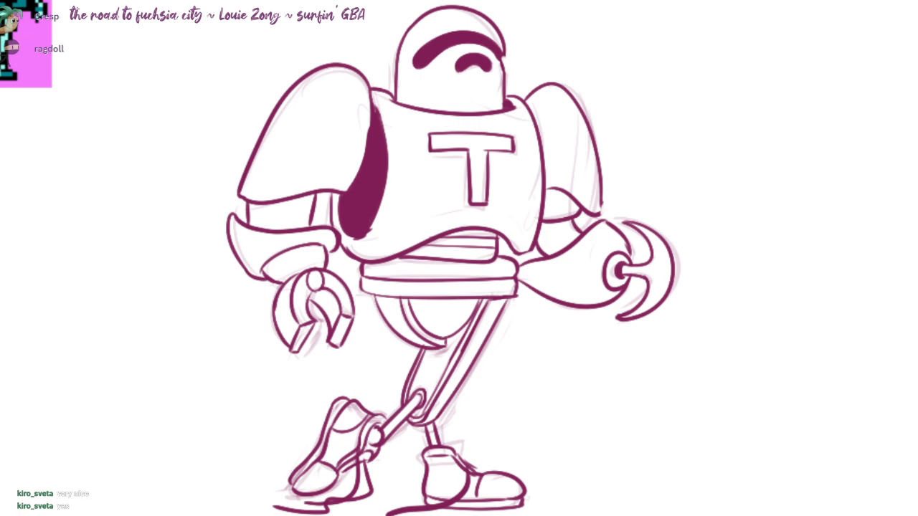
- Bring the browser window with the Sketch-Caterkiller drawing over the canvas to view it and move it away again
drag(607, 0, 530, 9)
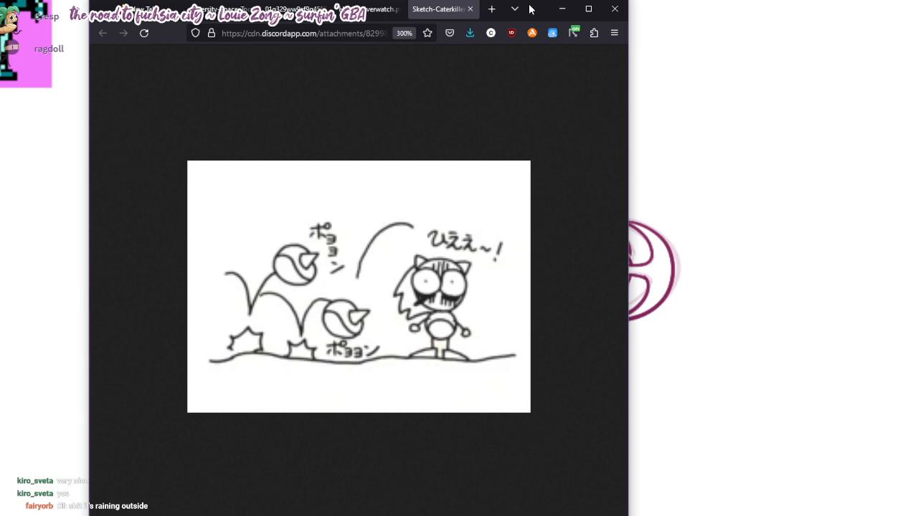
drag(529, 6, 742, 0)
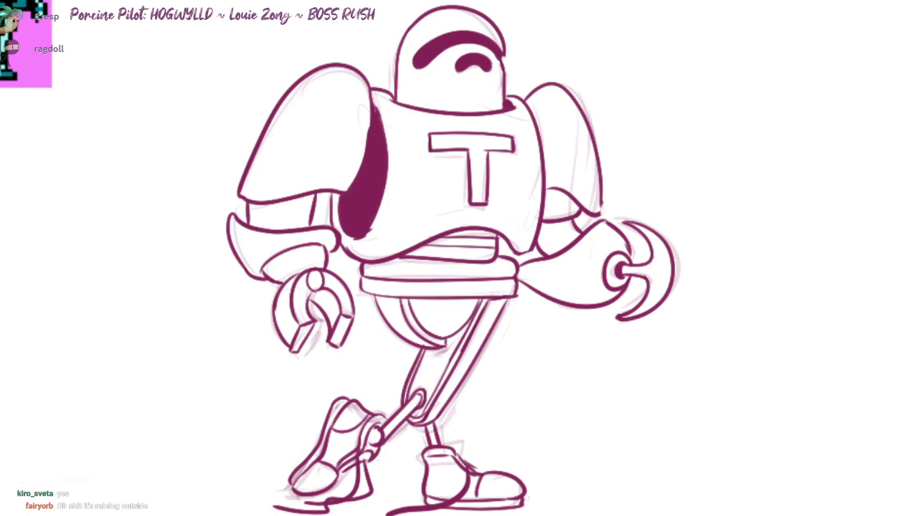
- Shade the far elbow joint and the near upper arm segment with a translucent mid tone of the line colour
scroll(577, 243, up, 2)
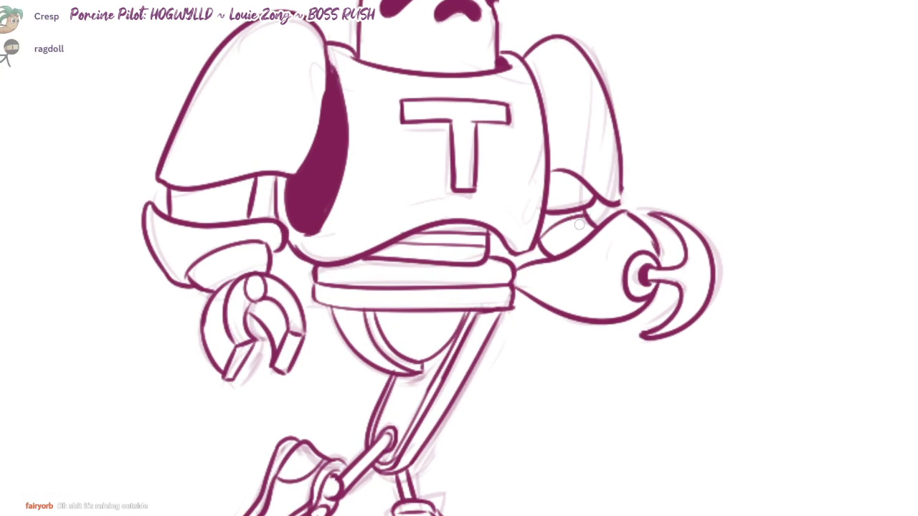
drag(595, 230, 608, 252)
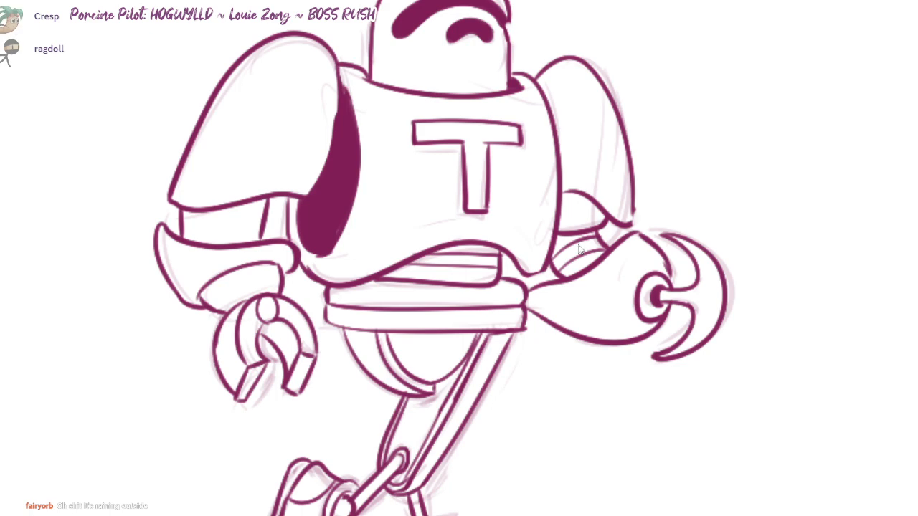
mouse_move(559, 238)
mouse_down()
mouse_move(573, 263)
mouse_move(586, 251)
mouse_move(571, 250)
mouse_move(578, 265)
mouse_move(589, 228)
mouse_up()
key(ctrl+z)
drag(515, 227, 578, 245)
mouse_move(268, 235)
mouse_down()
mouse_move(284, 235)
mouse_move(276, 259)
mouse_move(285, 238)
mouse_move(310, 221)
mouse_up()
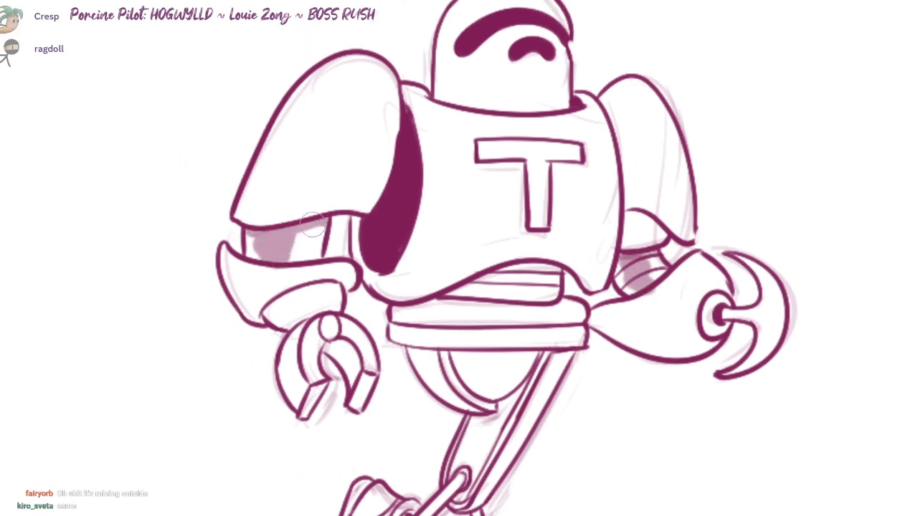
- Shade the waist segment under the torso and add a mid-tone patch across the near side of the belt
mouse_move(578, 244)
mouse_down()
mouse_move(507, 225)
mouse_move(516, 237)
mouse_up()
mouse_move(435, 276)
mouse_down()
mouse_move(502, 276)
mouse_move(439, 247)
mouse_move(483, 243)
mouse_move(474, 233)
mouse_up()
key(ctrl+z)
mouse_move(414, 264)
mouse_down()
mouse_move(423, 262)
mouse_move(408, 252)
mouse_move(485, 240)
mouse_up()
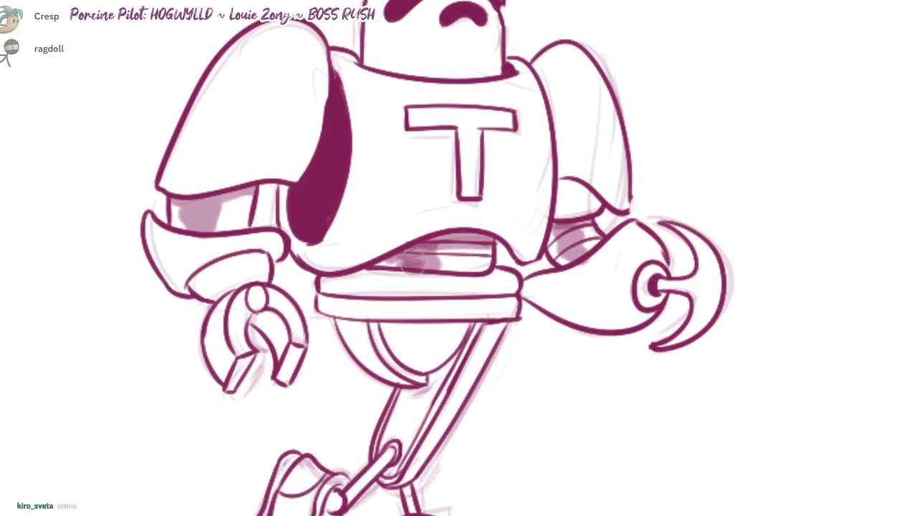
scroll(413, 263, down, 1)
mouse_move(342, 259)
mouse_down()
mouse_move(377, 256)
mouse_move(362, 267)
mouse_move(381, 290)
mouse_move(508, 266)
mouse_up()
key(ctrl+z)
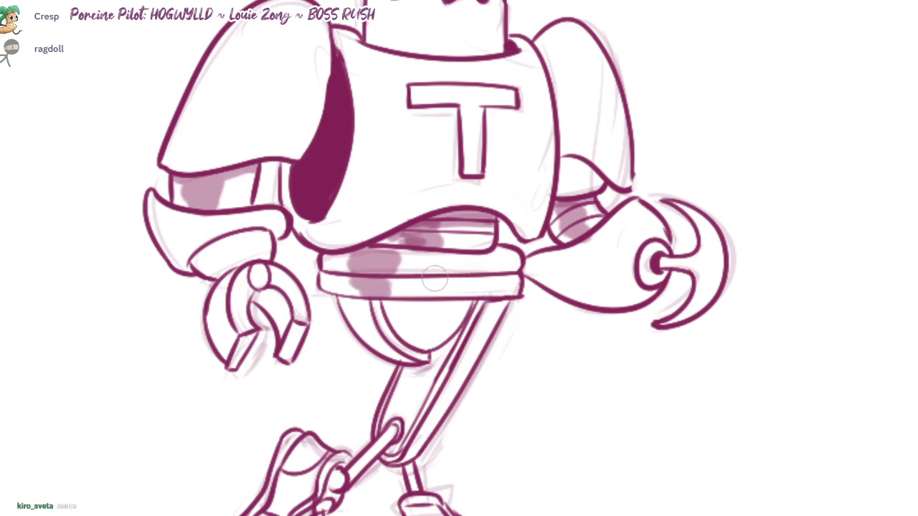
- Fill the T emblem on the chest with a light translucent tone
scroll(430, 272, down, 3)
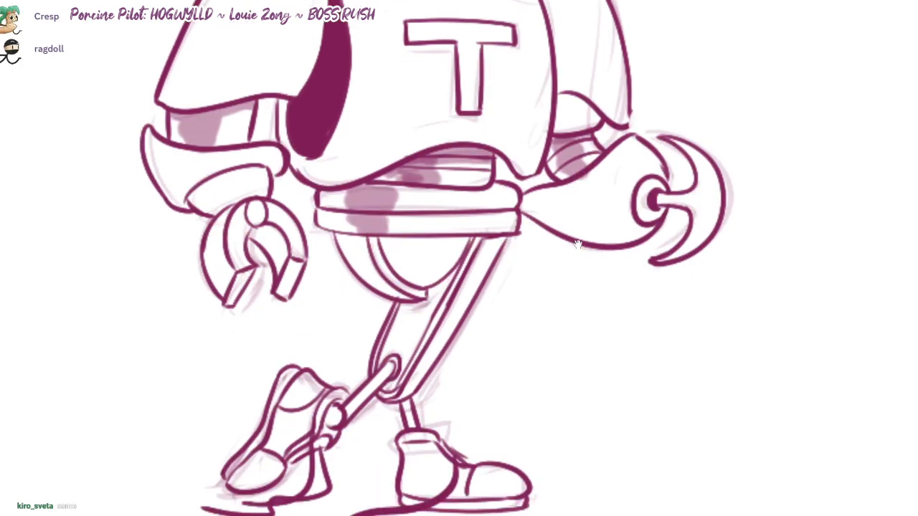
drag(578, 244, 607, 182)
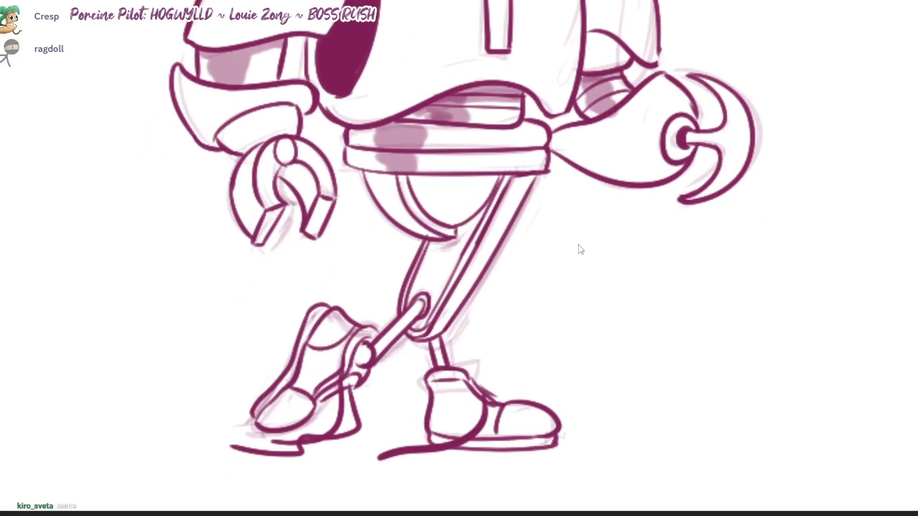
drag(578, 243, 544, 475)
mouse_move(409, 202)
mouse_down()
mouse_move(505, 201)
mouse_move(411, 203)
mouse_move(474, 248)
mouse_up()
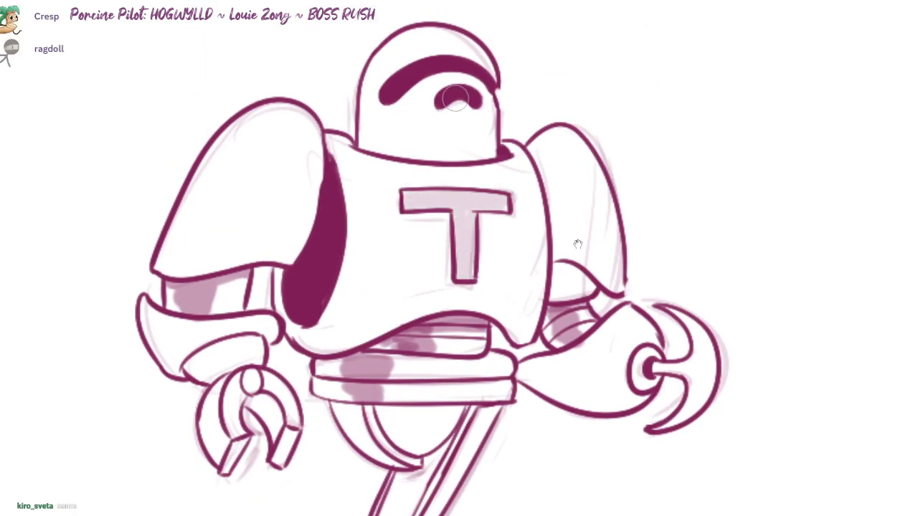
- Lay a broad soft tone across the waist segment and the upper belt band, deepening the belt's near side
scroll(578, 244, down, 2)
scroll(578, 244, down, 4)
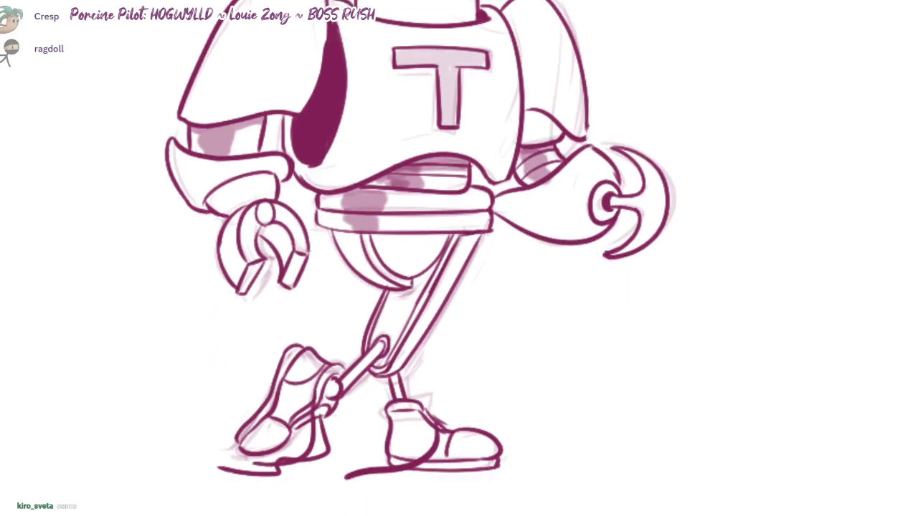
scroll(578, 244, up, 4)
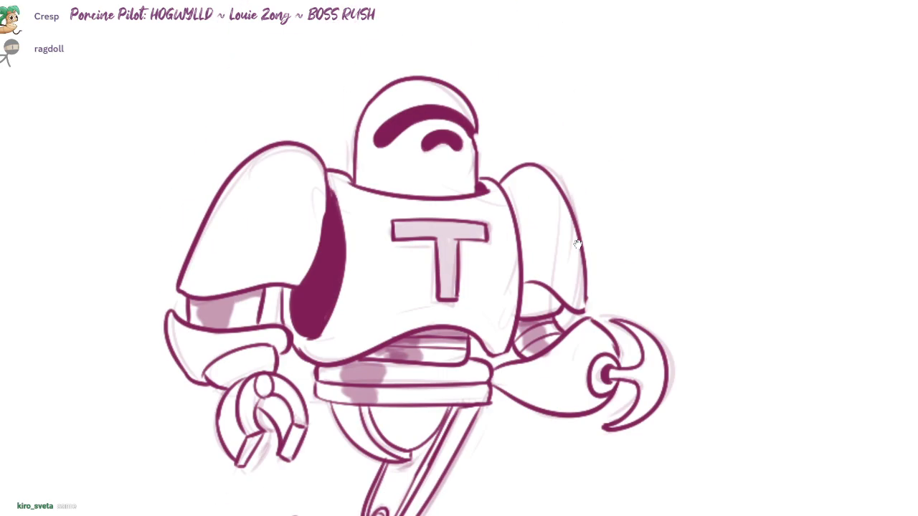
scroll(578, 244, down, 2)
mouse_move(578, 244)
mouse_down()
mouse_move(675, 205)
mouse_move(587, 143)
mouse_up()
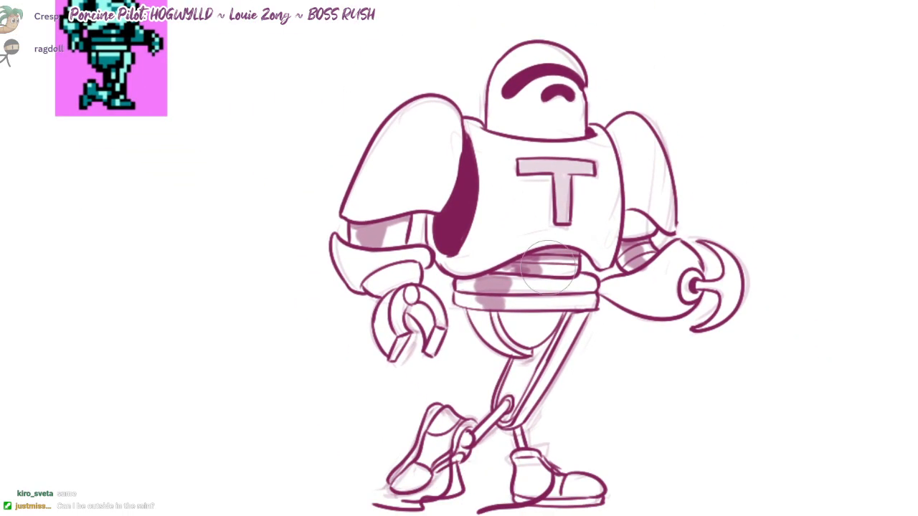
mouse_move(548, 268)
mouse_down()
mouse_move(532, 285)
mouse_move(458, 294)
mouse_move(592, 289)
mouse_move(588, 281)
mouse_up()
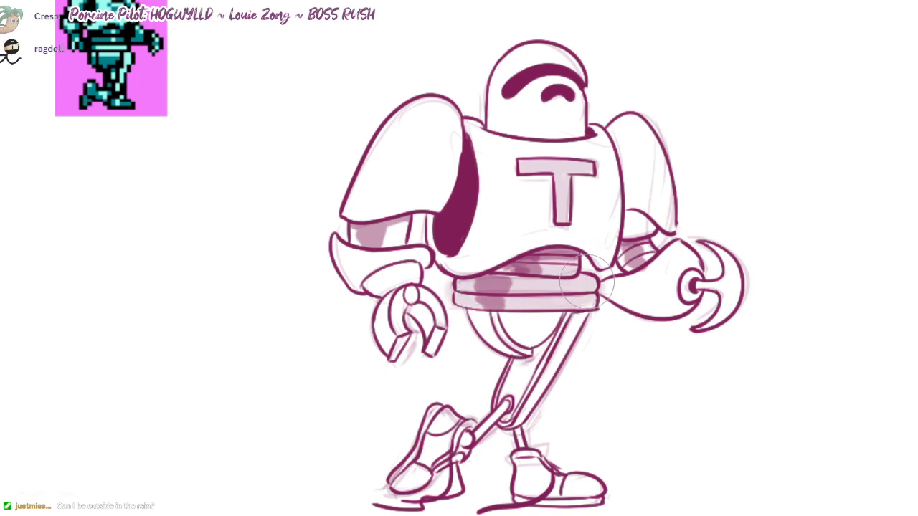
key(ctrl+z)
drag(473, 281, 588, 282)
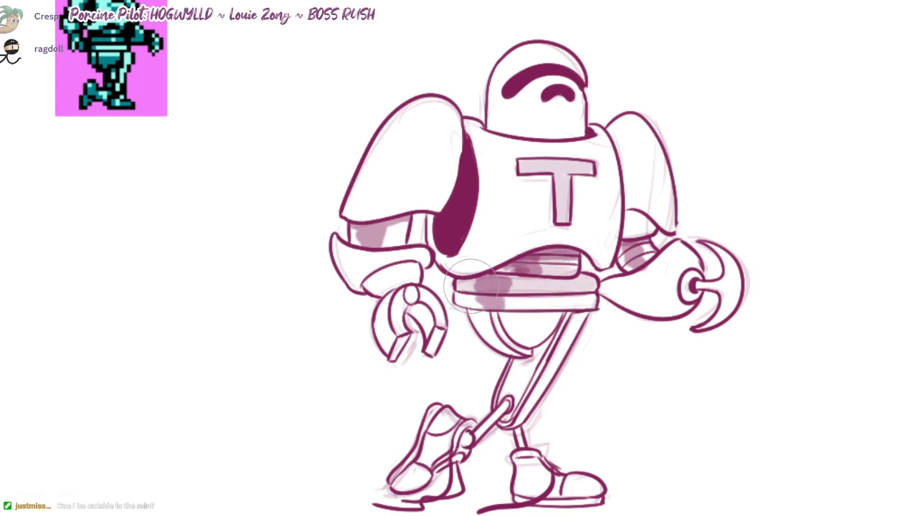
drag(470, 286, 582, 280)
drag(502, 275, 536, 260)
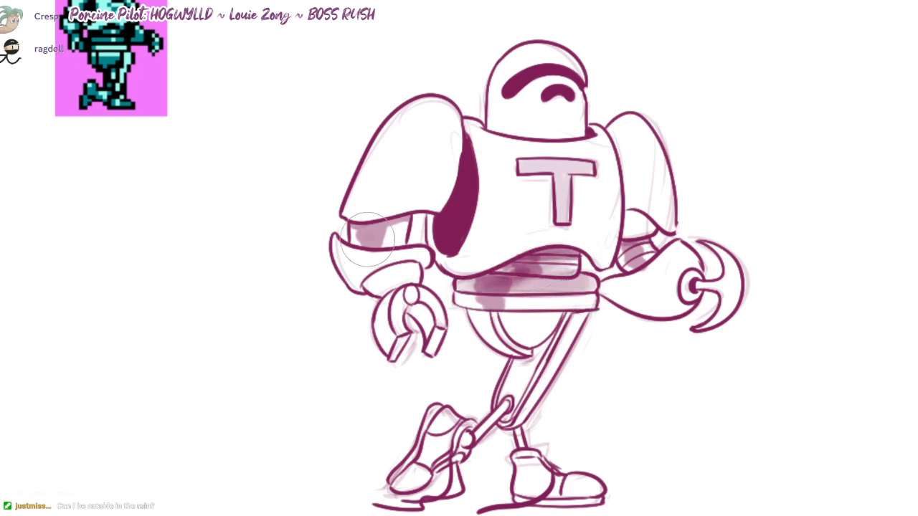
- Shade both upper arms more deeply and lay a light tone down the near shoulder pad's outer side
mouse_move(367, 240)
mouse_down()
mouse_move(379, 228)
mouse_move(365, 243)
mouse_up()
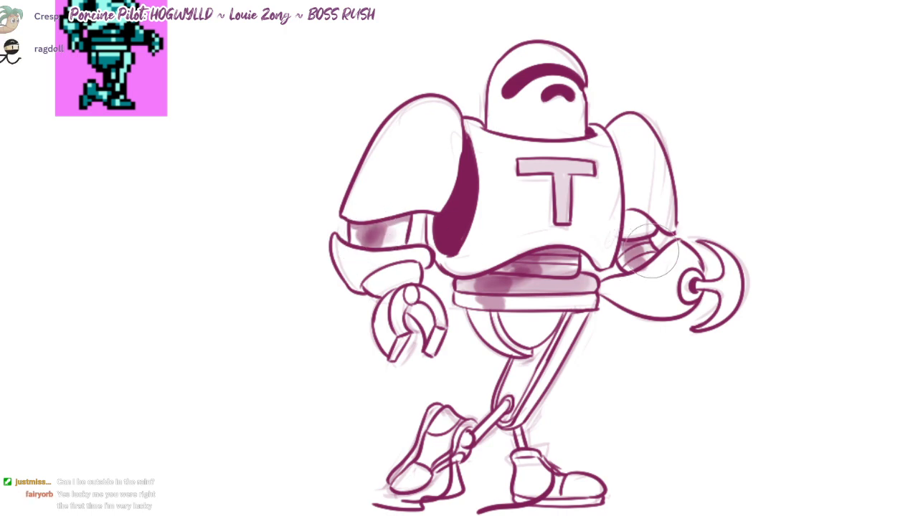
mouse_move(629, 228)
mouse_down()
mouse_move(638, 229)
mouse_move(635, 219)
mouse_move(609, 204)
mouse_up()
mouse_move(444, 100)
mouse_down()
mouse_move(422, 119)
mouse_move(390, 198)
mouse_up()
key(ctrl+z)
drag(418, 110, 361, 222)
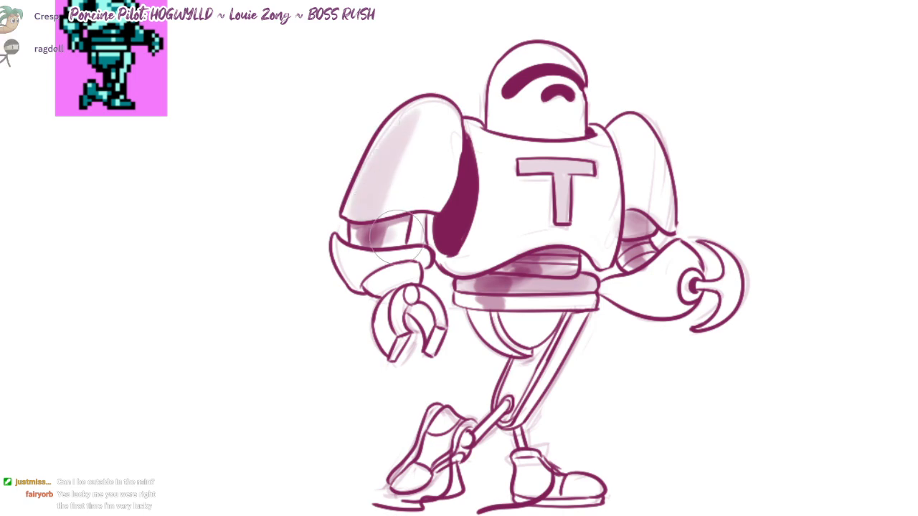
- Shade the near forearm cuff and claw hand and the underside of the far forearm with soft tone
mouse_move(367, 271)
mouse_down()
mouse_move(384, 275)
mouse_move(383, 287)
mouse_move(379, 275)
mouse_move(389, 277)
mouse_move(386, 344)
mouse_move(423, 321)
mouse_move(409, 301)
mouse_up()
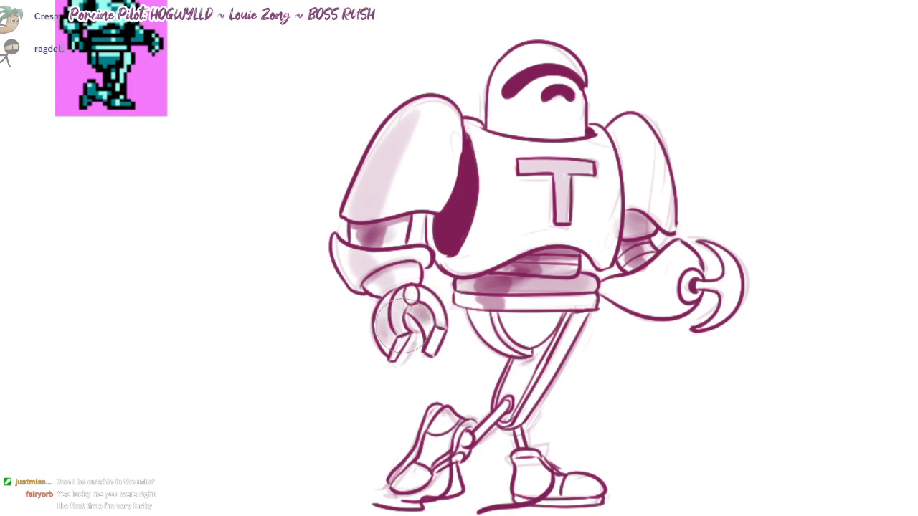
drag(468, 357, 458, 355)
drag(609, 281, 671, 298)
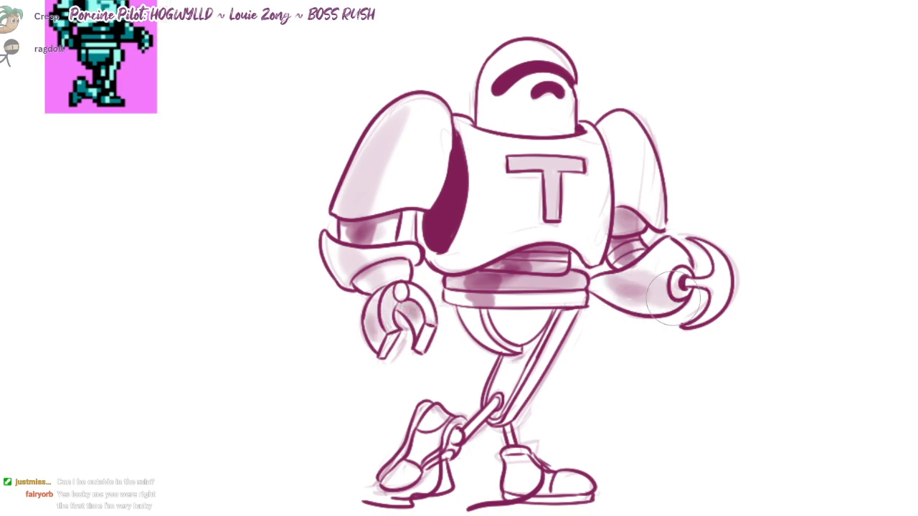
- Shade the inner edge of the far shoulder pad and the rounded pelvis below the belt
drag(621, 168, 622, 228)
mouse_move(487, 312)
mouse_down()
mouse_move(476, 281)
mouse_move(527, 281)
mouse_up()
mouse_move(466, 291)
mouse_down()
mouse_move(450, 267)
mouse_move(465, 244)
mouse_move(459, 264)
mouse_up()
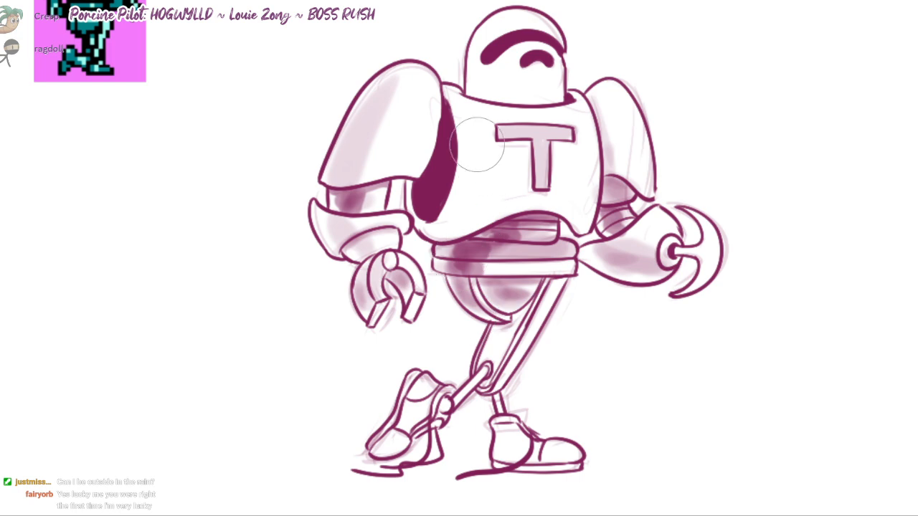
- Shade the torso's near side and lower edge and the head's near side with layered soft tone
mouse_move(454, 83)
mouse_down()
mouse_move(462, 156)
mouse_move(418, 225)
mouse_move(486, 203)
mouse_move(578, 215)
mouse_move(573, 207)
mouse_move(485, 210)
mouse_up()
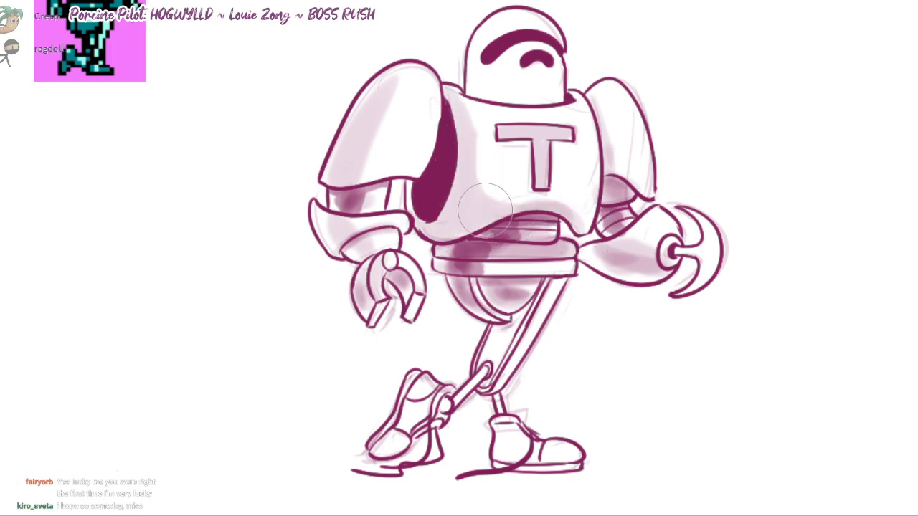
drag(467, 134, 428, 220)
drag(451, 116, 460, 178)
drag(460, 178, 446, 205)
mouse_move(466, 50)
mouse_down()
mouse_move(486, 126)
mouse_move(467, 122)
mouse_up()
drag(467, 122, 473, 57)
- Shade the thigh just below the pelvis and the upper parts of both shoes with light tone
drag(527, 290, 523, 256)
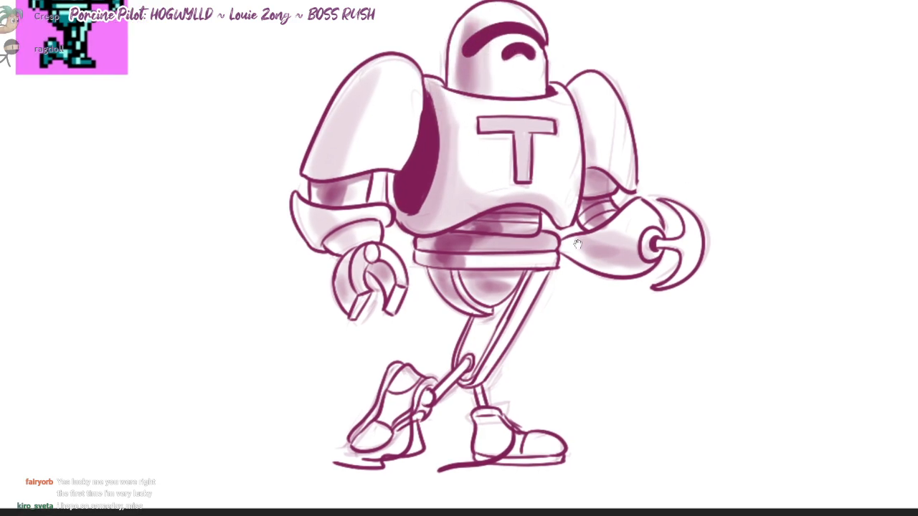
mouse_move(473, 332)
mouse_down()
mouse_move(511, 296)
mouse_move(479, 331)
mouse_up()
drag(564, 285, 578, 244)
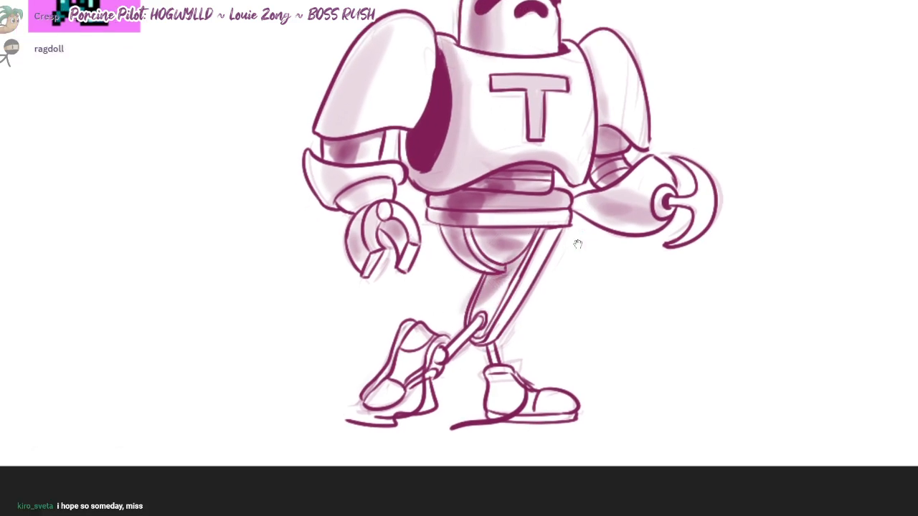
mouse_move(410, 344)
mouse_down()
mouse_move(418, 359)
mouse_move(400, 371)
mouse_up()
mouse_move(500, 400)
mouse_down()
mouse_move(492, 389)
mouse_move(500, 400)
mouse_up()
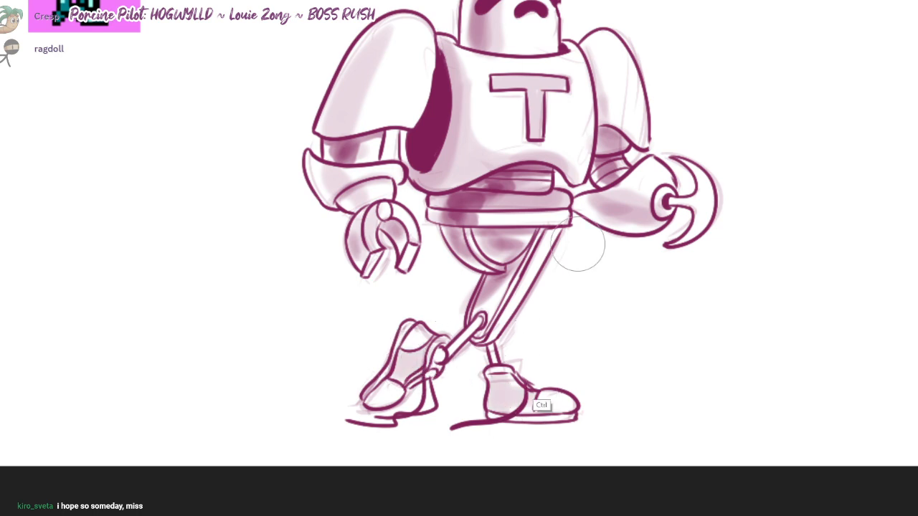
key(ctrl+z)
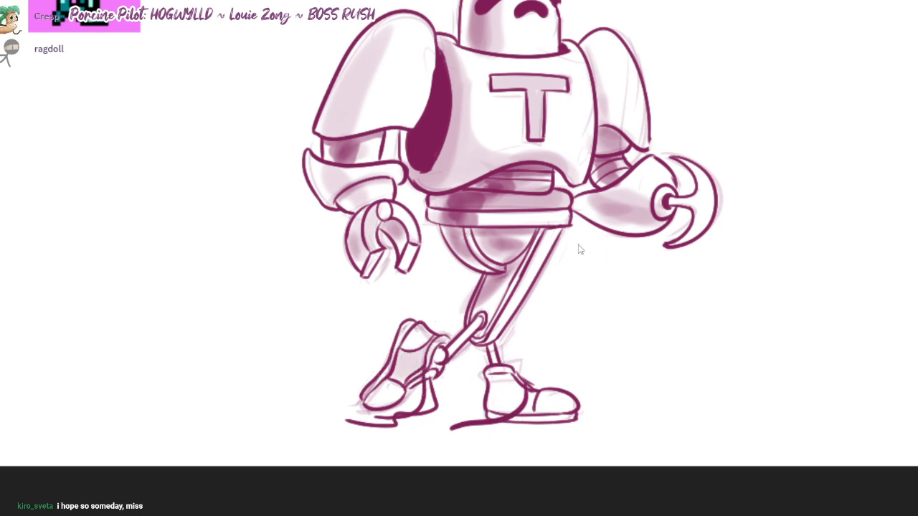
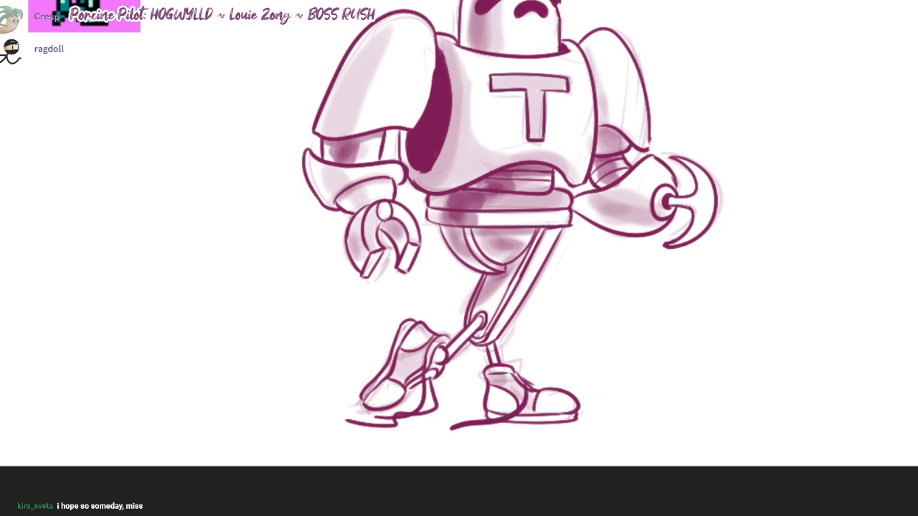
- Switch to the browser, view the spiky cartoon character sketch enlarged, and close its tab
key(alt+Tab)
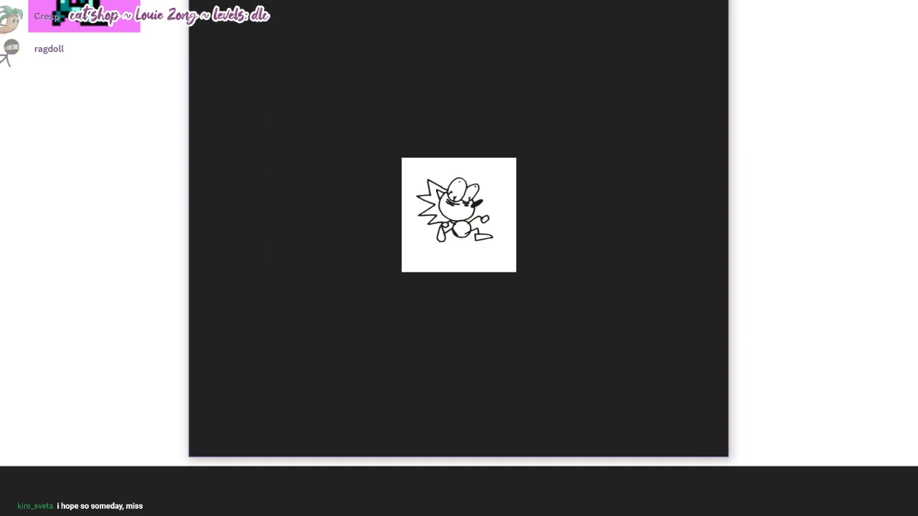
click(564, 246)
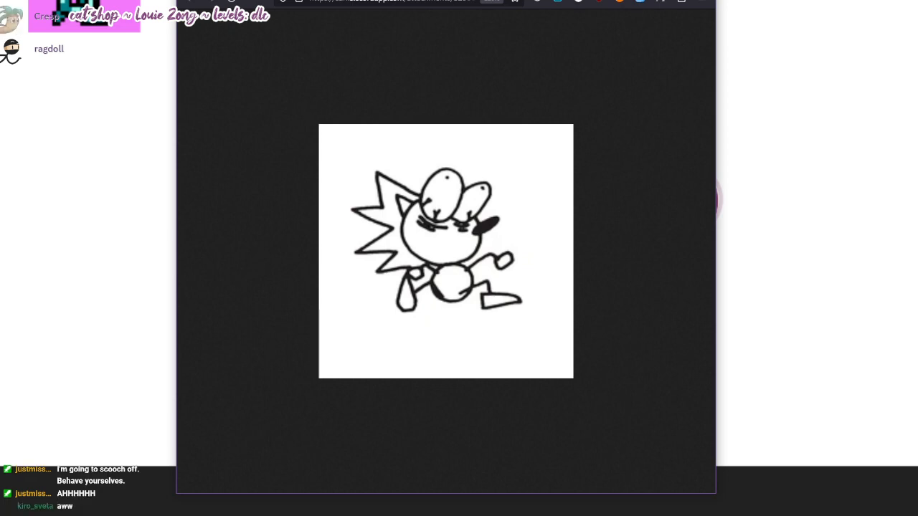
drag(445, 1, 463, 0)
key(ctrl+w)
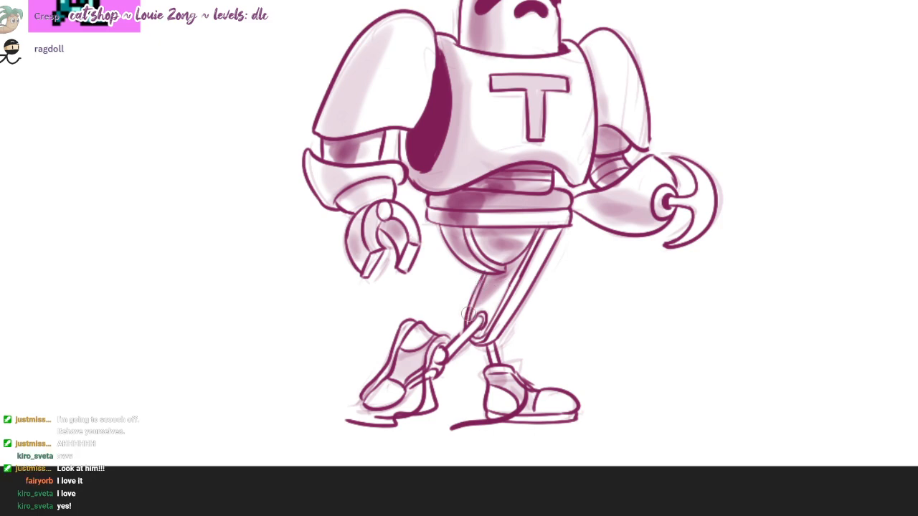
- Shade the lower parts and toe caps of both shoes and deepen the shadow on the pelvis under the belt
drag(509, 263, 533, 193)
scroll(502, 237, up, 2)
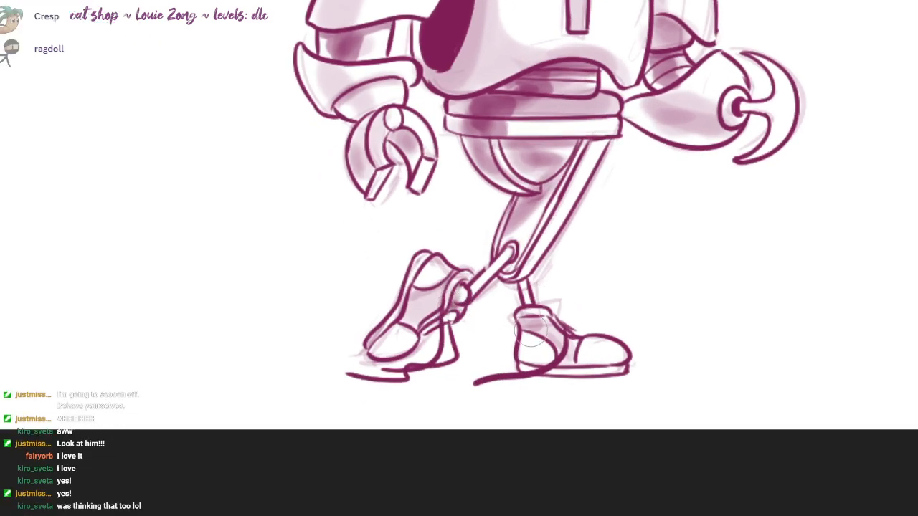
drag(543, 363, 601, 353)
mouse_move(396, 349)
mouse_down()
mouse_move(388, 340)
mouse_move(409, 337)
mouse_move(422, 272)
mouse_move(441, 258)
mouse_move(434, 264)
mouse_move(423, 251)
mouse_move(397, 308)
mouse_up()
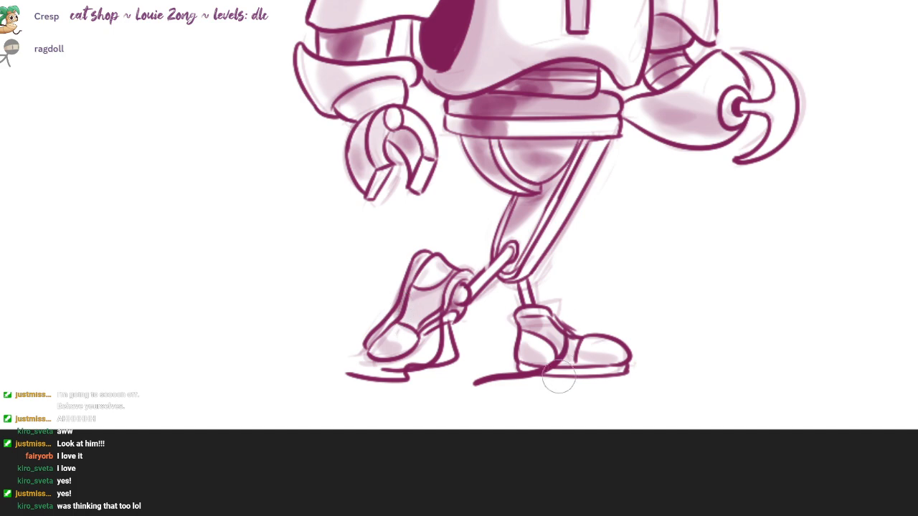
drag(558, 378, 570, 370)
mouse_move(511, 272)
mouse_down()
mouse_move(461, 332)
mouse_move(476, 327)
mouse_move(551, 199)
mouse_move(473, 232)
mouse_move(413, 206)
mouse_move(441, 200)
mouse_move(448, 211)
mouse_move(530, 194)
mouse_move(452, 208)
mouse_move(439, 187)
mouse_move(466, 190)
mouse_move(430, 173)
mouse_move(466, 154)
mouse_up()
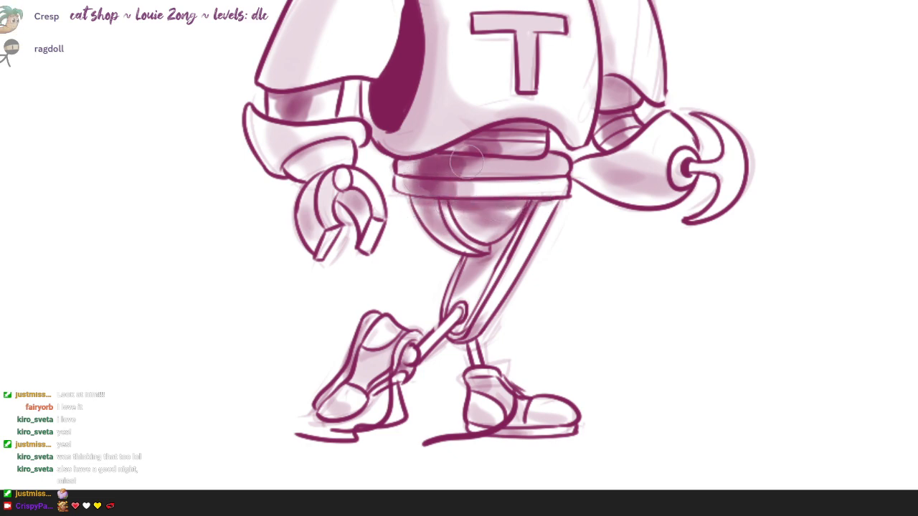
- Add soft tone to the robot's near forearm cuff and its near claw hand, including the claw fingers
drag(565, 120, 509, 263)
drag(270, 117, 237, 229)
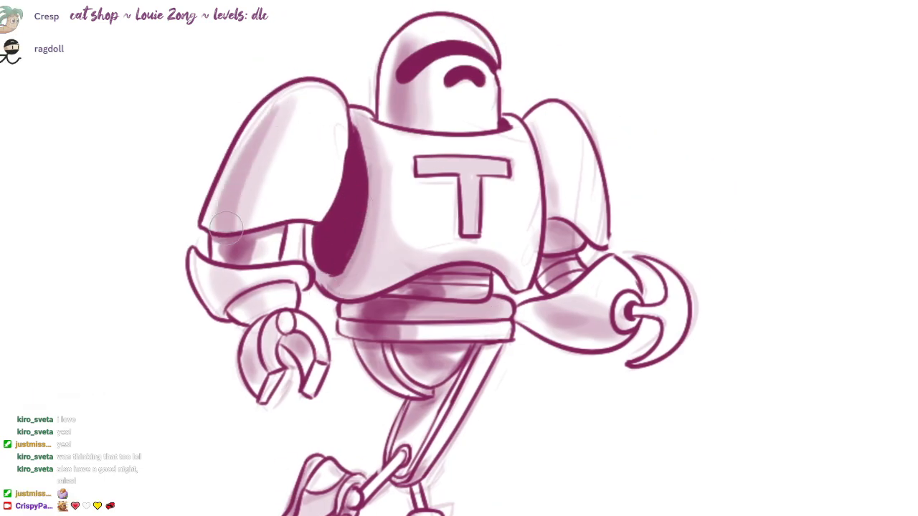
mouse_move(231, 288)
mouse_down()
mouse_move(255, 307)
mouse_move(254, 292)
mouse_move(331, 268)
mouse_up()
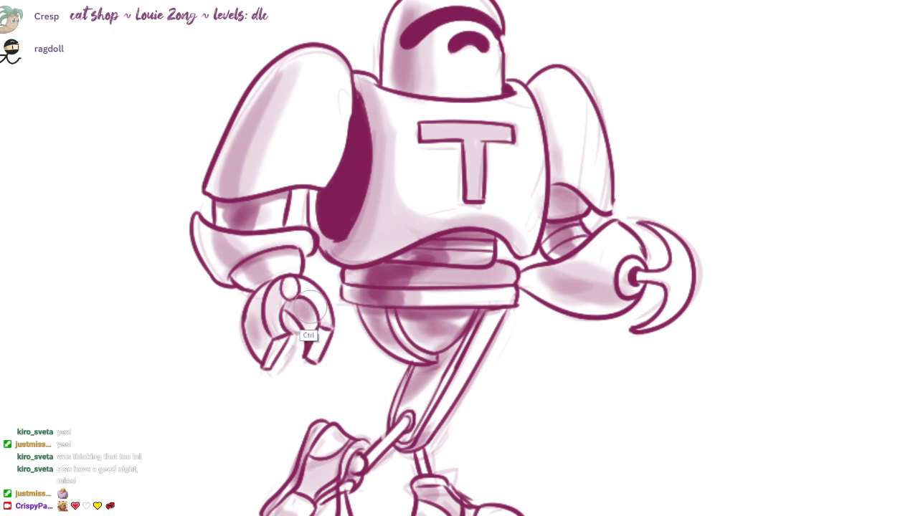
mouse_move(309, 328)
mouse_down()
mouse_move(311, 306)
mouse_move(250, 347)
mouse_move(266, 352)
mouse_move(259, 331)
mouse_move(312, 348)
mouse_up()
drag(425, 309, 384, 314)
drag(228, 361, 228, 373)
drag(499, 270, 476, 267)
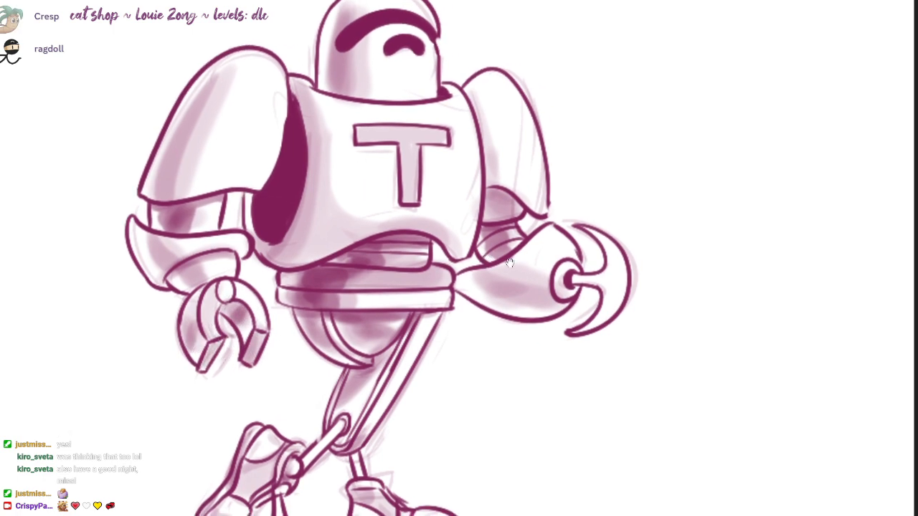
- Shade the far elbow joint, the top of the far forearm and the inner edge of the far shoulder plate
drag(498, 231, 514, 251)
drag(495, 289, 549, 293)
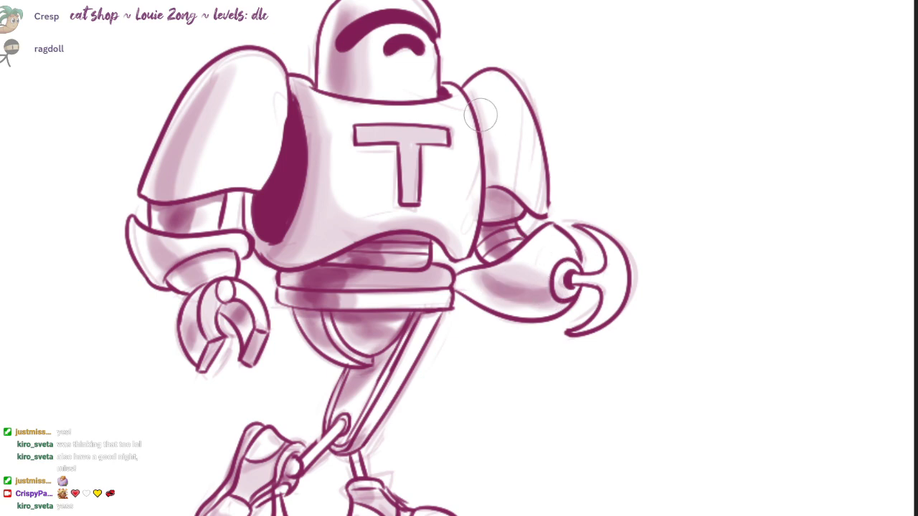
drag(476, 122, 499, 182)
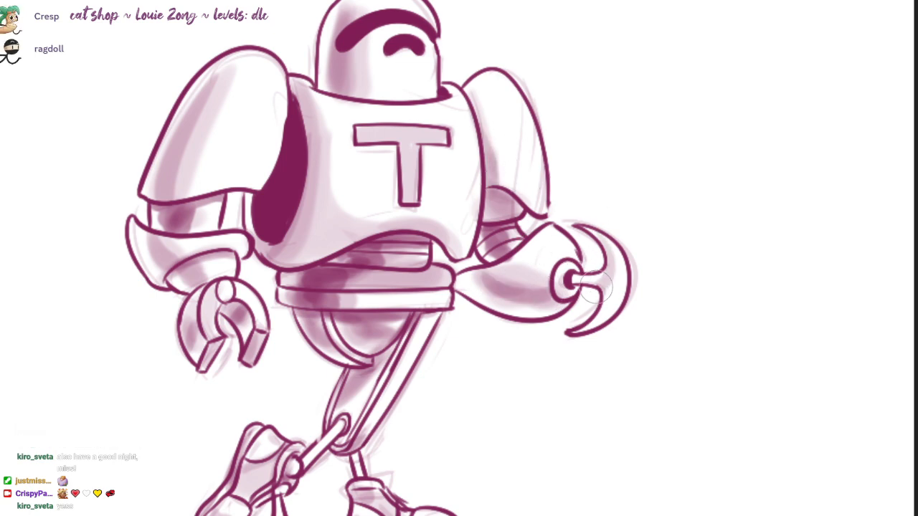
- Fill the robot's far hook-shaped hand with light tone
mouse_move(572, 280)
mouse_down()
mouse_move(606, 276)
mouse_move(597, 319)
mouse_move(579, 330)
mouse_up()
mouse_move(608, 263)
mouse_down()
mouse_move(614, 287)
mouse_move(601, 290)
mouse_move(622, 279)
mouse_move(604, 292)
mouse_up()
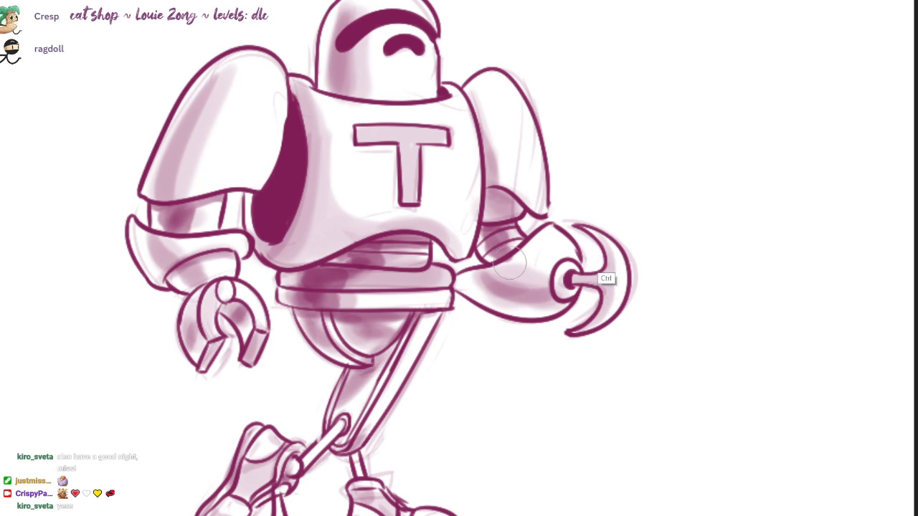
mouse_move(607, 247)
mouse_down()
mouse_move(611, 278)
mouse_move(593, 324)
mouse_move(581, 323)
mouse_up()
mouse_move(543, 273)
mouse_down()
mouse_move(498, 258)
mouse_move(553, 263)
mouse_up()
- Try extra shading strokes along the head's lower edge and on the near forearm, and undo them
scroll(510, 262, down, 2)
drag(388, 109, 475, 117)
key(ctrl+z)
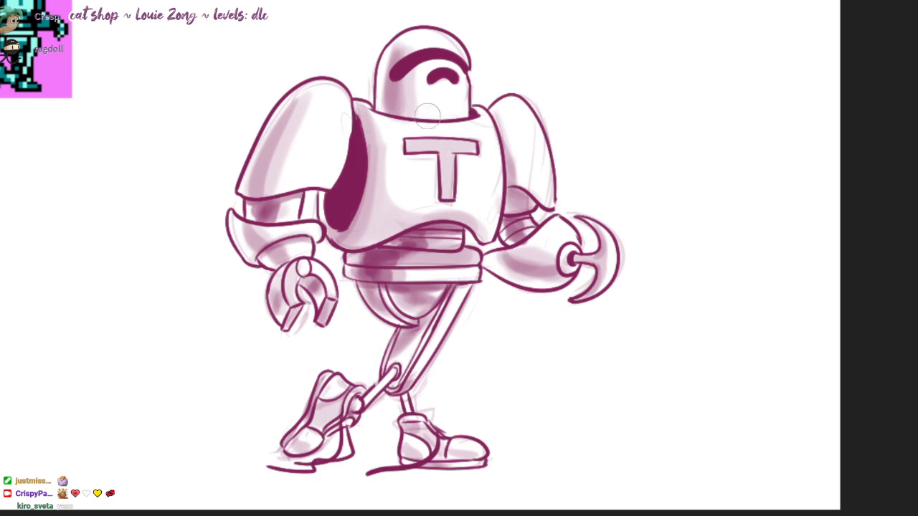
mouse_move(377, 107)
mouse_down()
mouse_move(460, 121)
mouse_move(469, 113)
mouse_up()
key(ctrl+z)
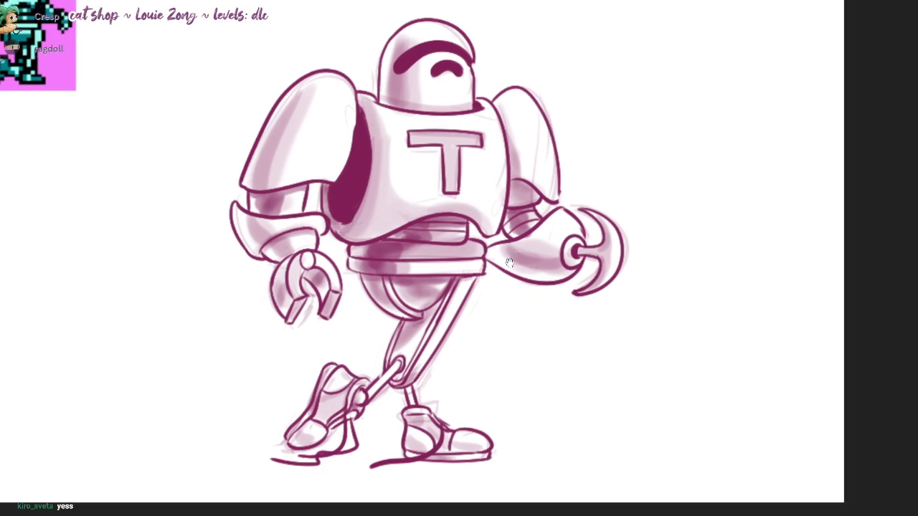
mouse_move(260, 200)
mouse_down()
mouse_move(279, 200)
mouse_move(257, 241)
mouse_move(278, 251)
mouse_up()
key(ctrl+z)
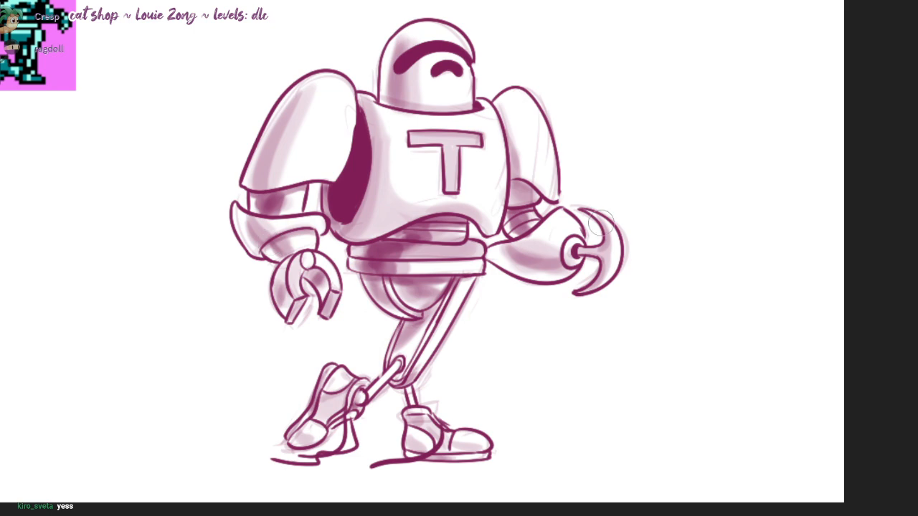
- Touch up the shadow tone on the far forearm and the thigh just below the pelvis
drag(546, 266, 532, 276)
drag(442, 295, 399, 329)
scroll(466, 323, down, 1)
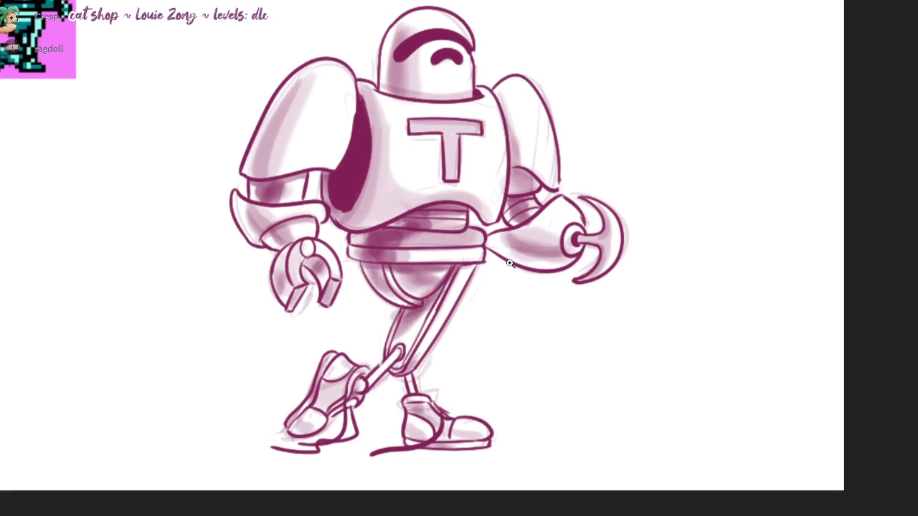
drag(539, 253, 502, 257)
drag(595, 212, 593, 318)
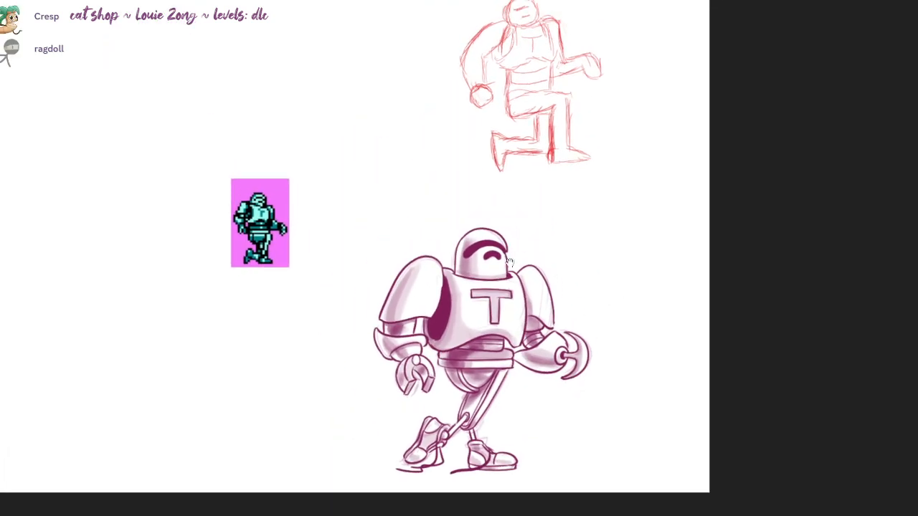
scroll(508, 261, up, 1)
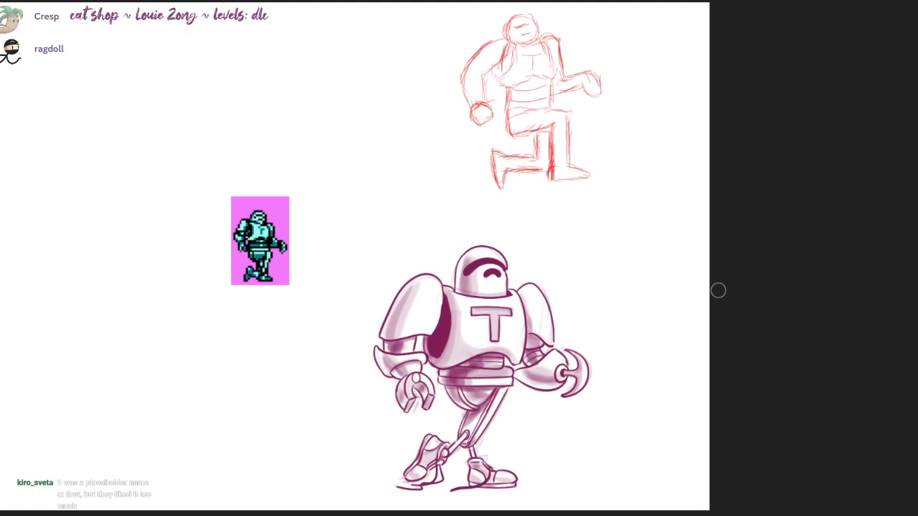
- Switch to Discord and examine the RoboCop photo beside the finished robot drawing
mouse_move(507, 241)
mouse_down()
mouse_move(509, 263)
mouse_move(570, 267)
mouse_up()
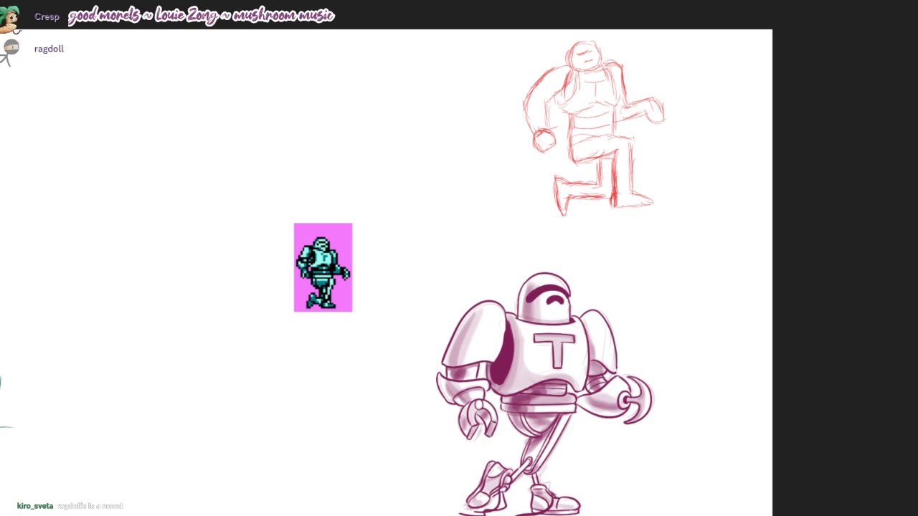
drag(459, 0, 687, 0)
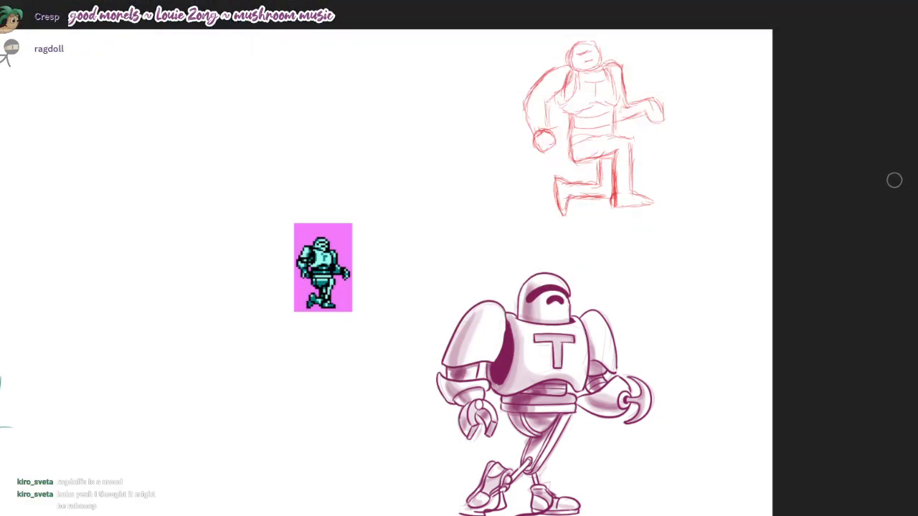
drag(560, 199, 690, 191)
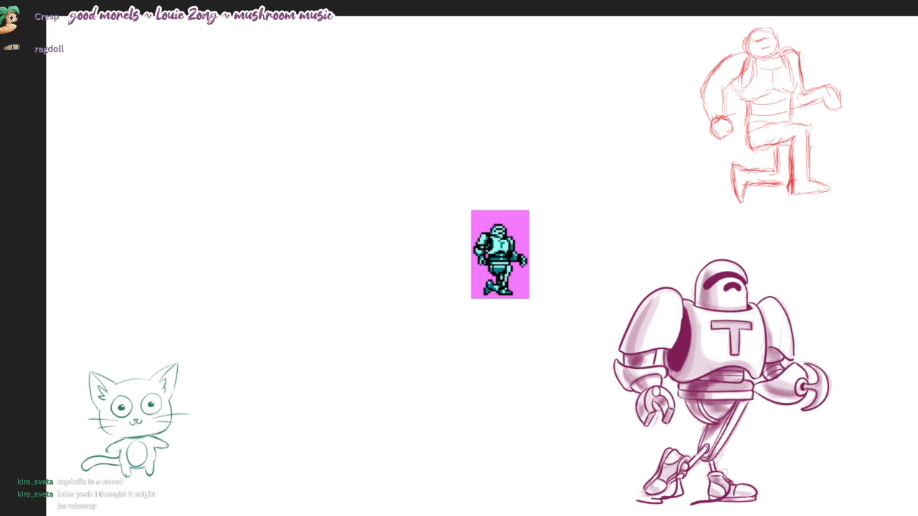
drag(688, 0, 387, 8)
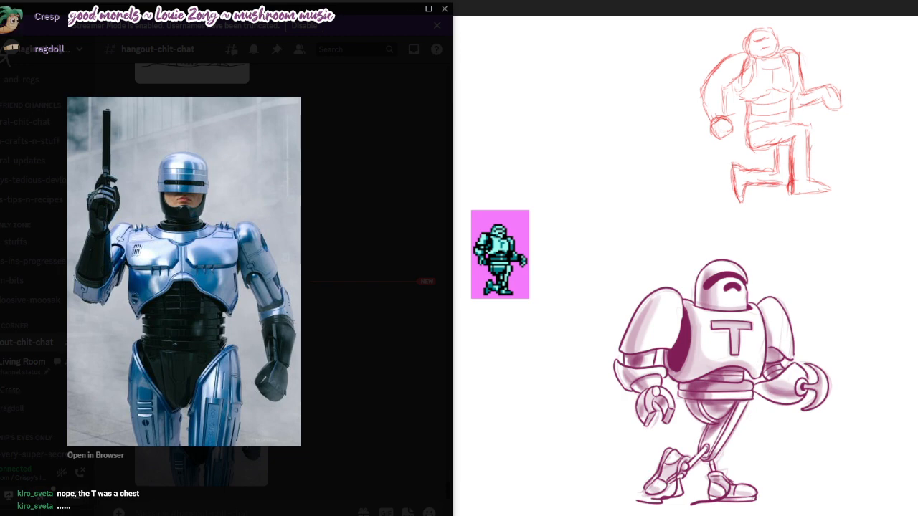
drag(215, 8, 249, 0)
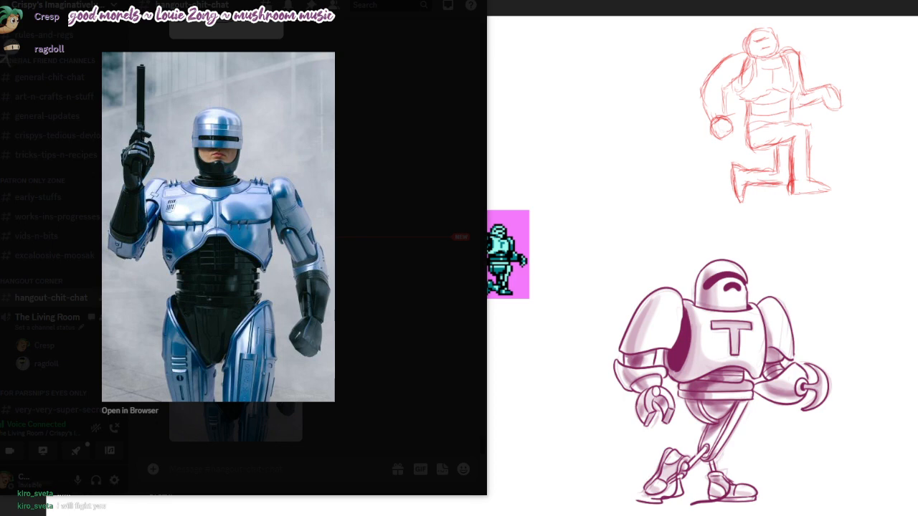
drag(249, 0, 459, 0)
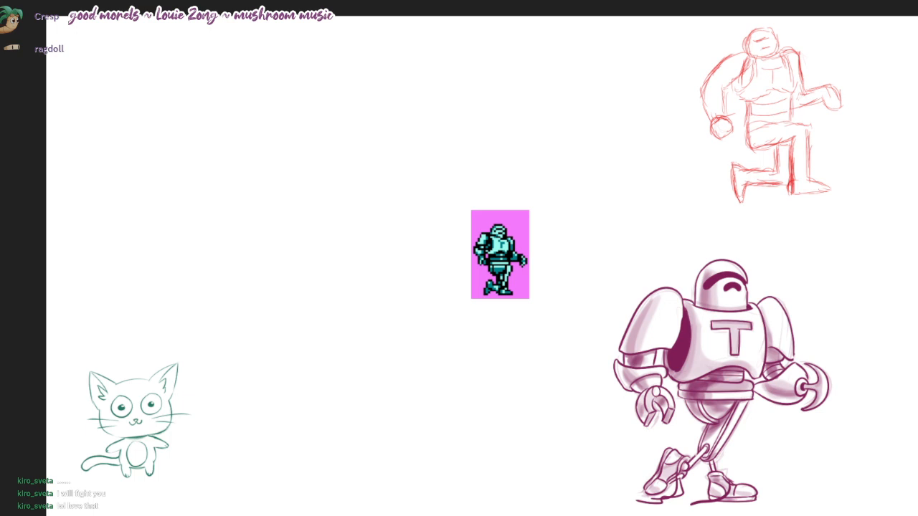
drag(736, 0, 360, 2)
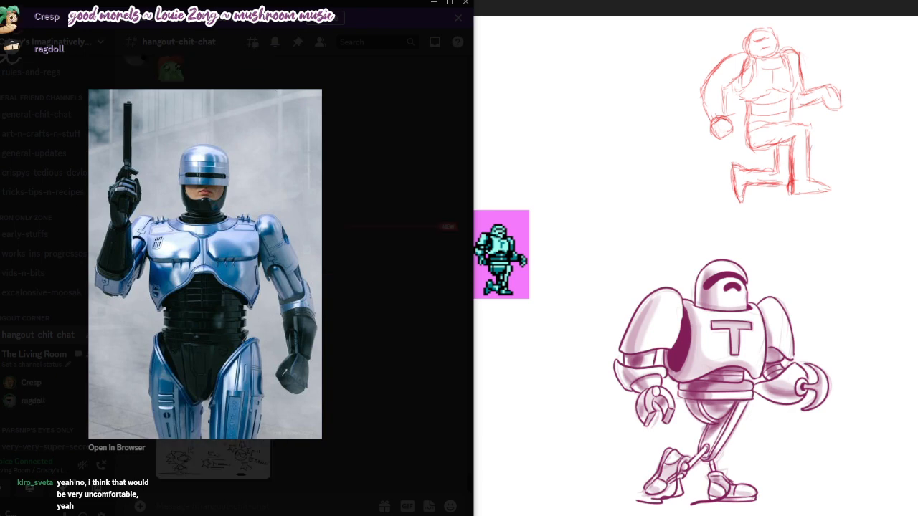
drag(306, 4, 555, 0)
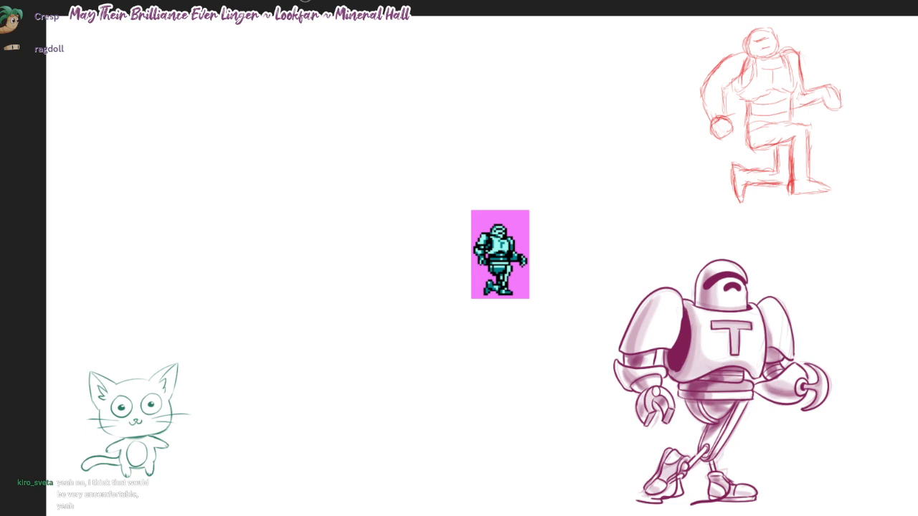
- Switch to the browser and view the sketches of the spiky cartoon character enlarged beside the canvas
drag(584, 1, 250, 2)
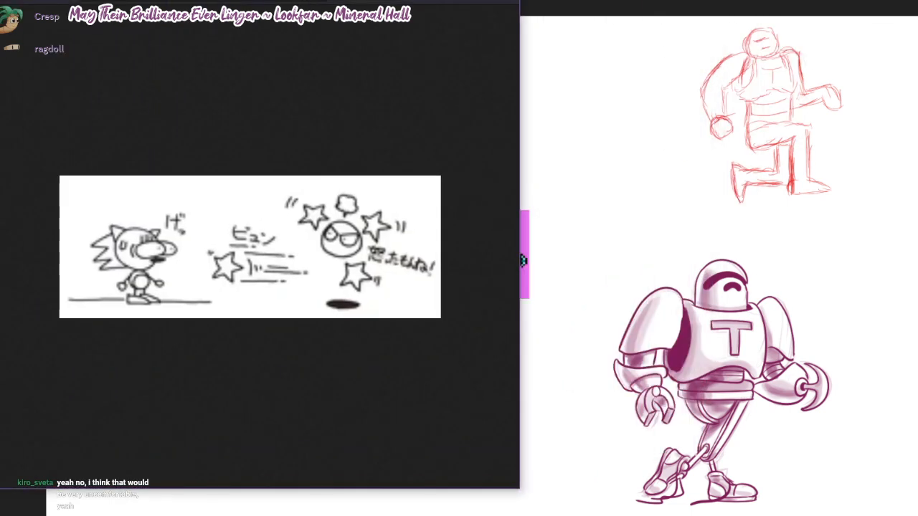
drag(425, 0, 448, 0)
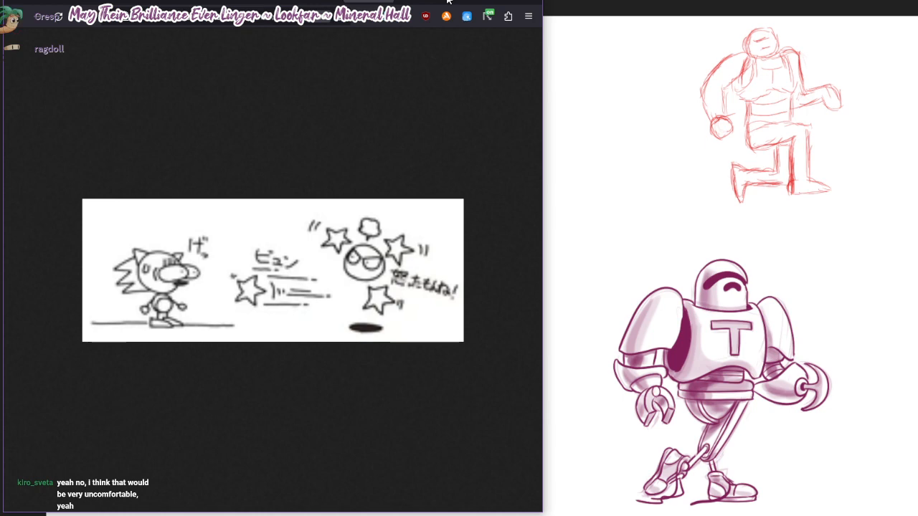
drag(449, 2, 523, 0)
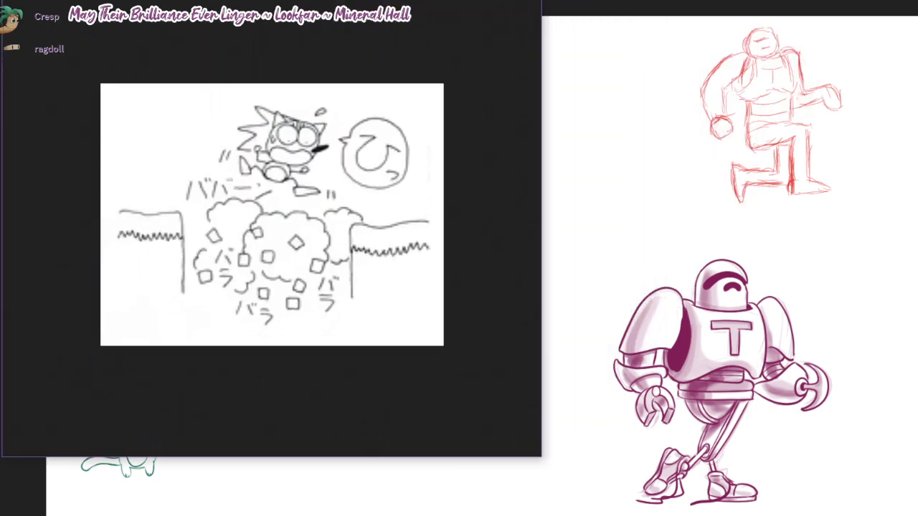
drag(385, 0, 383, 0)
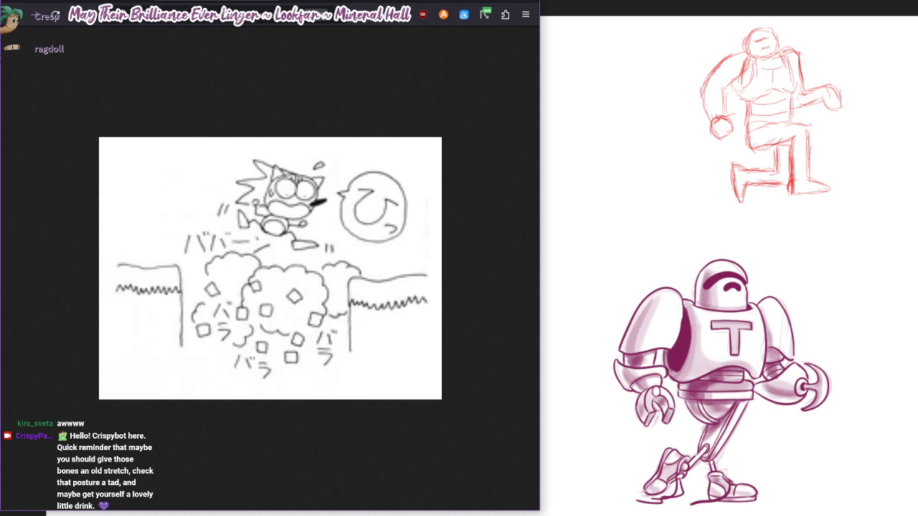
mouse_move(385, 5)
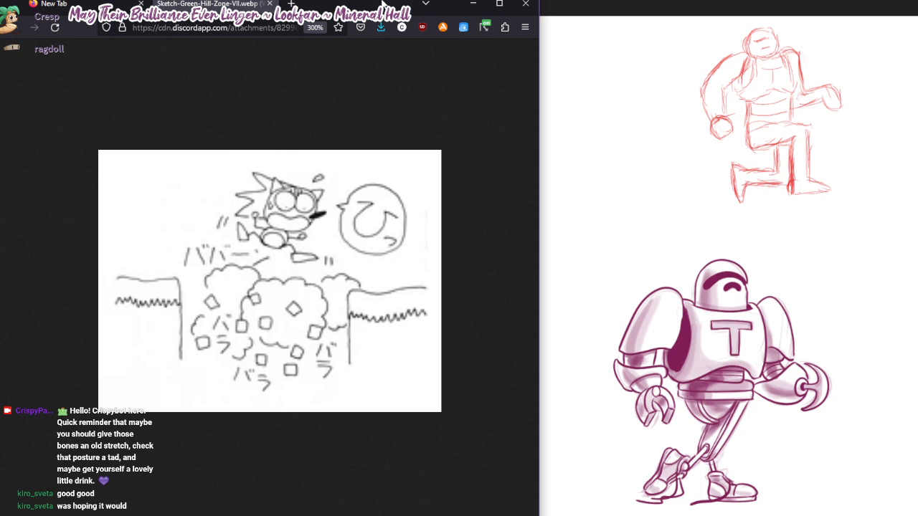
drag(383, 4, 573, 0)
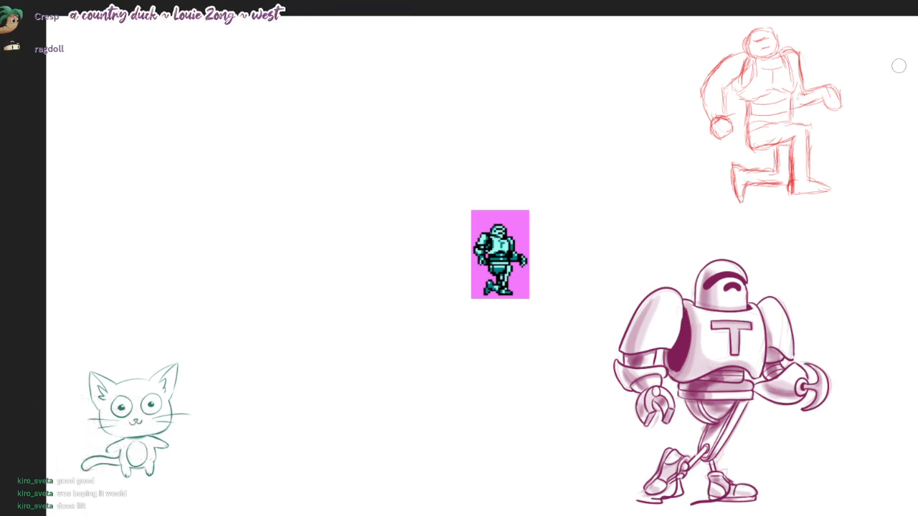
- Clear the robot drawing and red pose sketch, and replace the robot sprite with the brown character sprite on blue
mouse_move(841, 130)
mouse_down()
mouse_move(815, 130)
mouse_move(813, 119)
mouse_up()
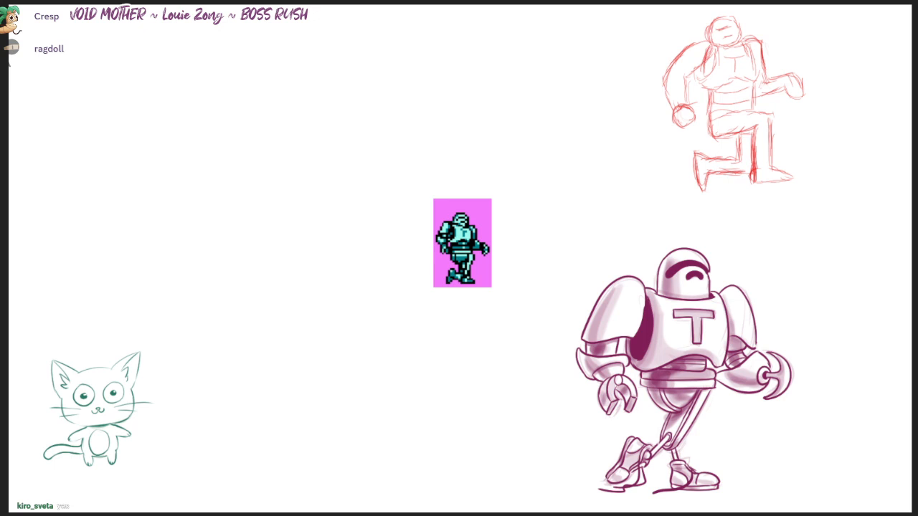
key(Delete)
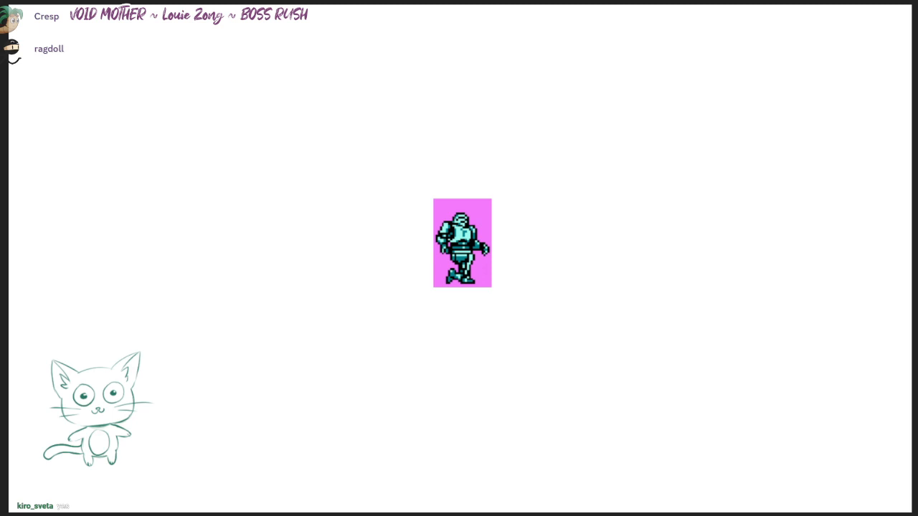
key(Delete)
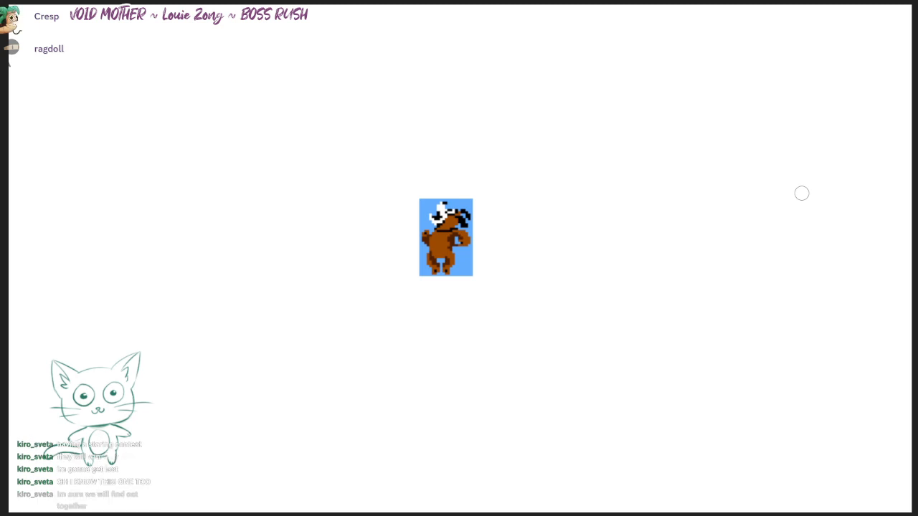
- Sketch the new character's head with a small rounded arc and a larger curve beside it, redrawing the strokes faintly
mouse_move(597, 302)
mouse_down()
mouse_move(495, 196)
mouse_move(593, 151)
mouse_up()
drag(516, 197, 520, 227)
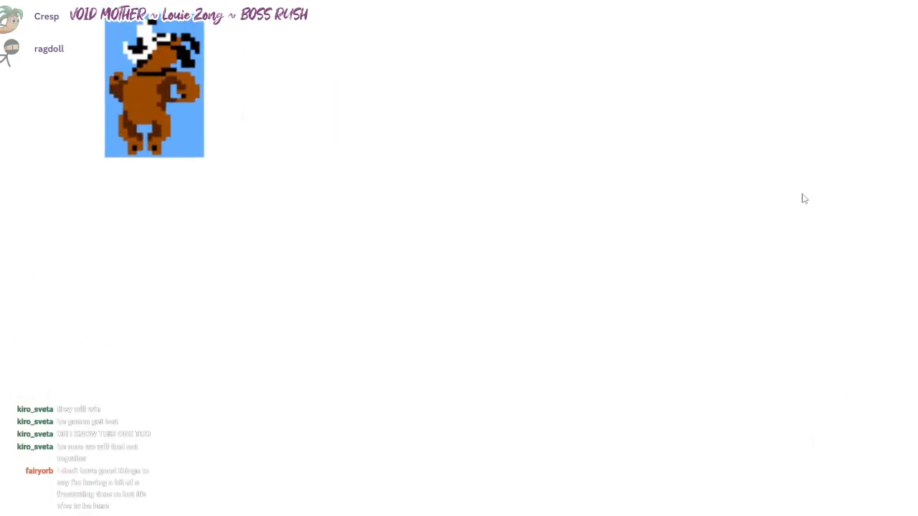
drag(489, 255, 560, 229)
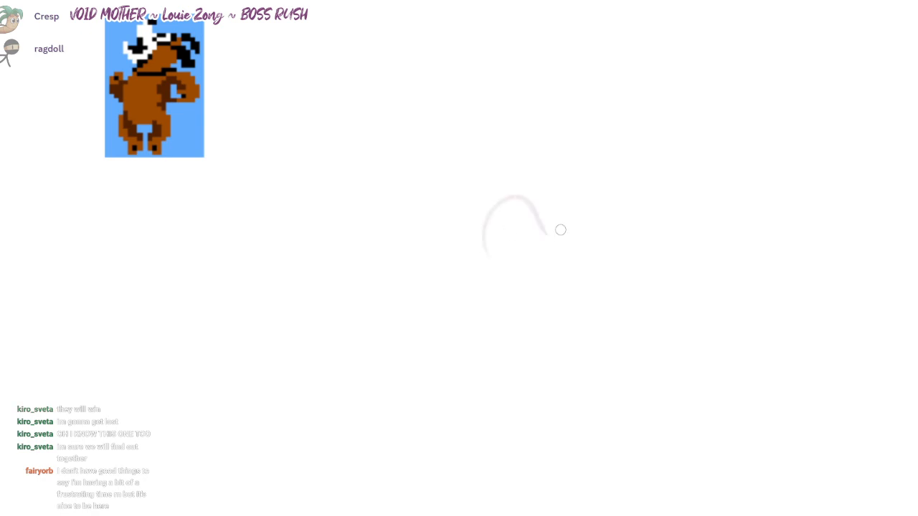
key(ctrl+z)
mouse_move(484, 231)
mouse_down()
mouse_move(546, 221)
mouse_move(573, 309)
mouse_up()
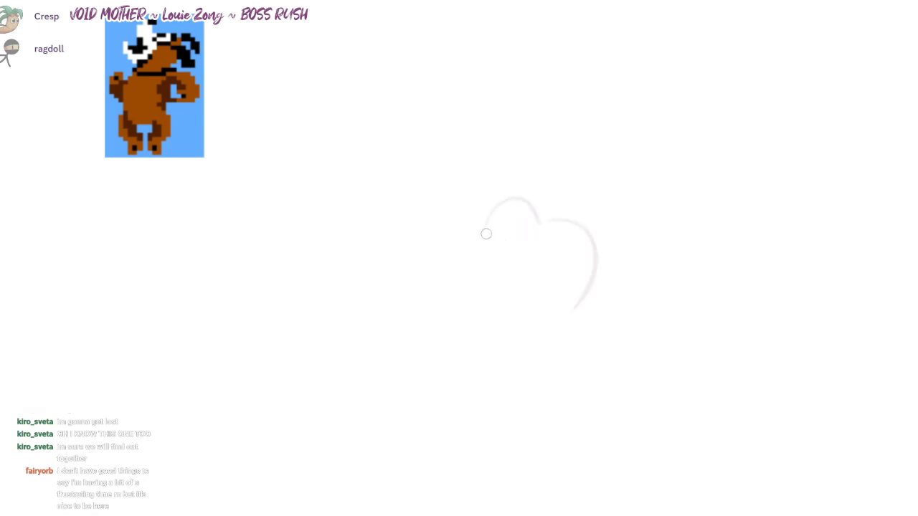
mouse_move(490, 230)
mouse_down()
mouse_move(575, 291)
mouse_move(558, 324)
mouse_move(553, 286)
mouse_move(516, 328)
mouse_move(467, 289)
mouse_up()
key(ctrl+z)
key(ctrl+z)
key(ctrl+z)
drag(490, 239, 554, 287)
key(ctrl+z)
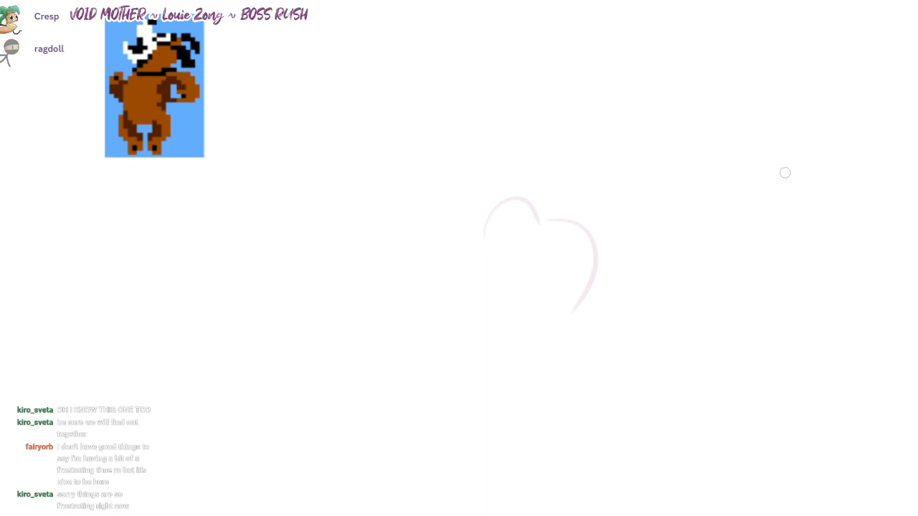
- Sketch the wide open mouth and rounded lower jaw in faint strokes, joining the jaw to the large head curve
drag(485, 231, 570, 252)
key(ctrl+z)
mouse_move(488, 236)
mouse_down()
mouse_move(561, 248)
mouse_move(475, 291)
mouse_move(476, 277)
mouse_move(461, 321)
mouse_up()
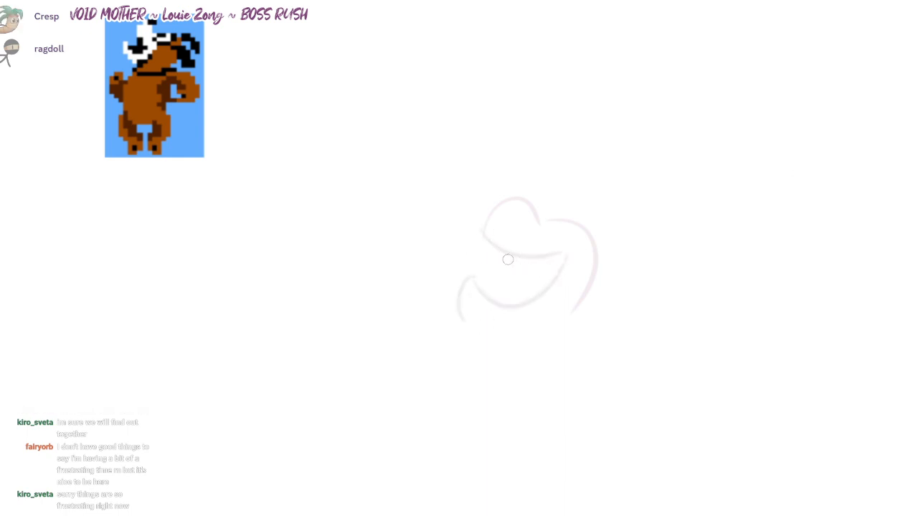
mouse_move(508, 260)
mouse_down()
mouse_move(489, 294)
mouse_move(582, 301)
mouse_up()
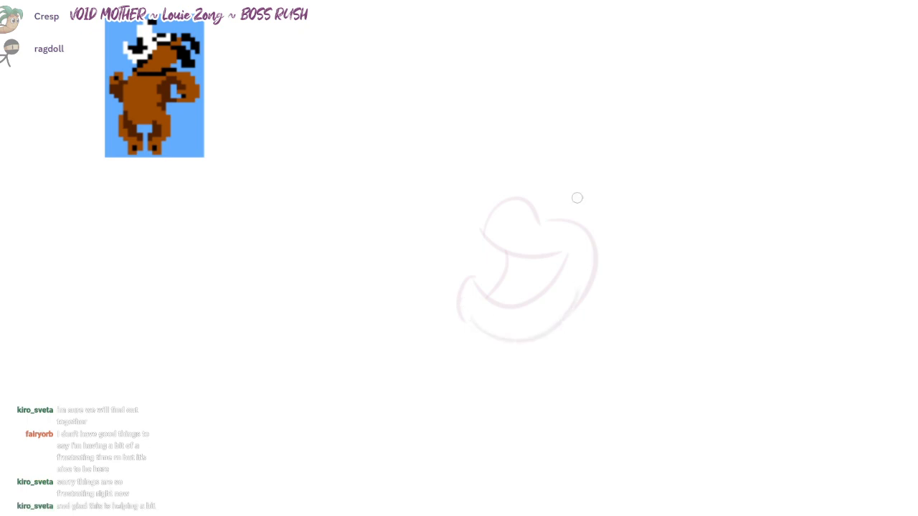
- Sketch two small filled oval eyes on the head, hatch the inside of the open mouth and mark the mouth corner
drag(524, 188, 531, 189)
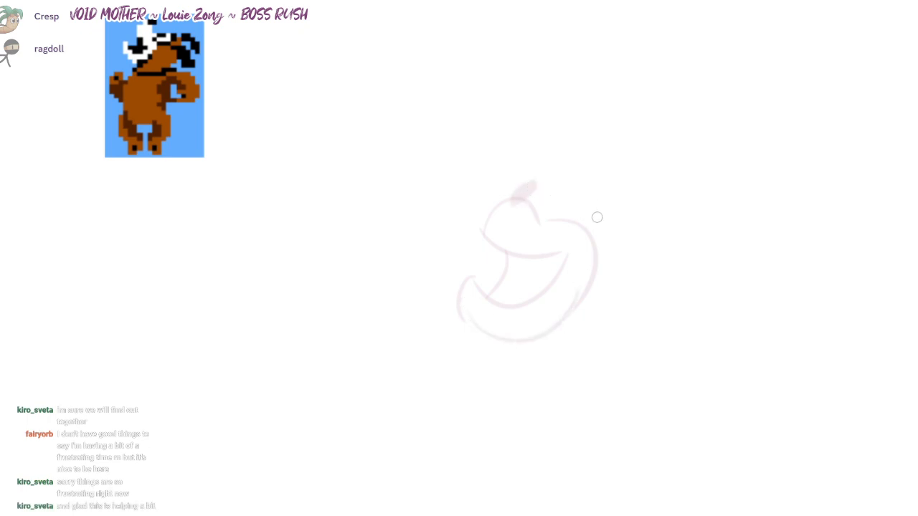
drag(593, 212, 577, 223)
mouse_move(538, 260)
mouse_down()
mouse_move(515, 276)
mouse_move(525, 297)
mouse_move(539, 293)
mouse_up()
drag(784, 177, 785, 173)
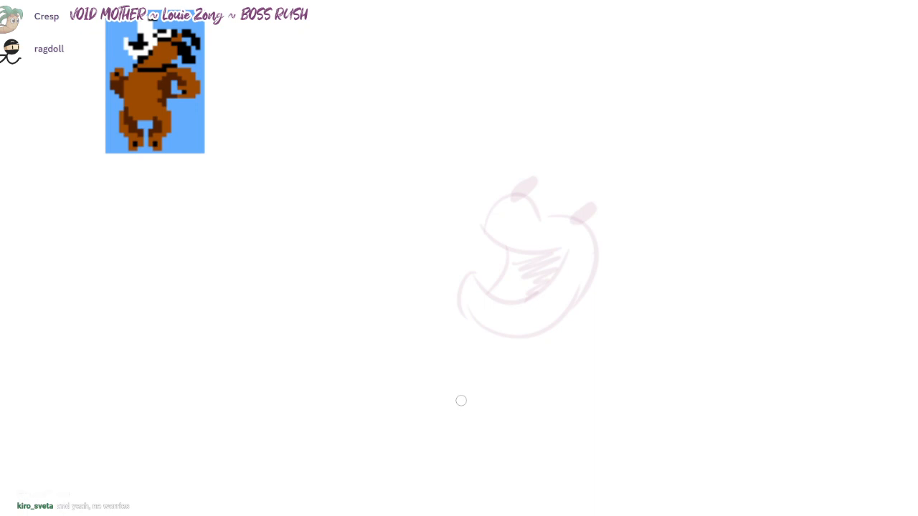
mouse_move(575, 241)
mouse_down()
mouse_move(568, 257)
mouse_move(570, 243)
mouse_up()
drag(623, 276, 611, 275)
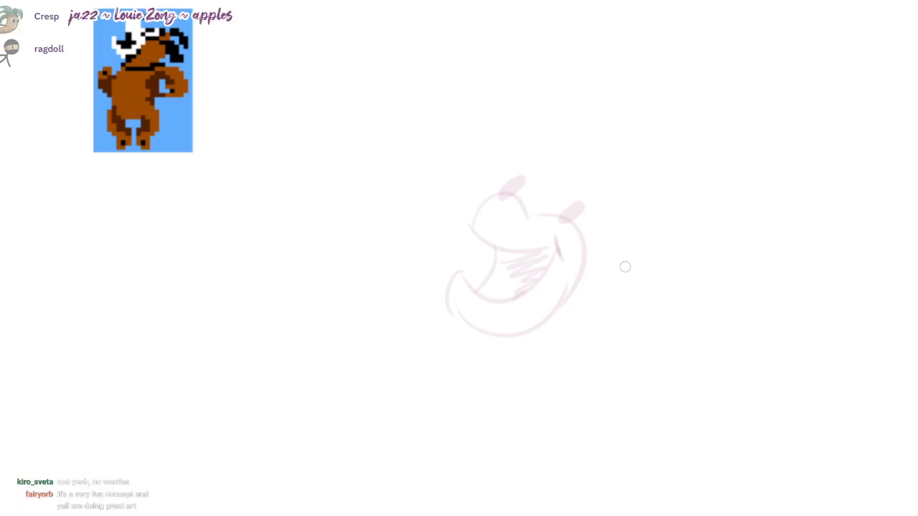
mouse_move(575, 227)
mouse_down()
mouse_move(628, 193)
mouse_move(607, 244)
mouse_up()
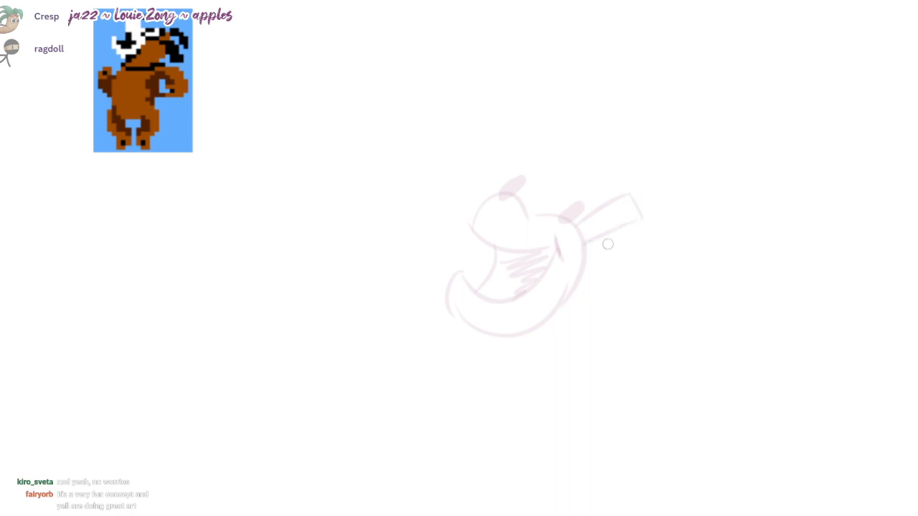
drag(785, 173, 762, 171)
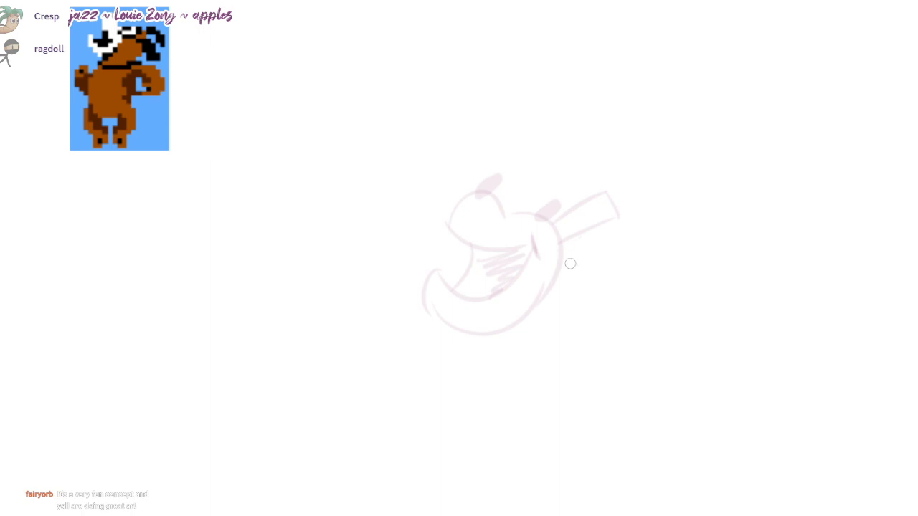
key(ctrl+z)
key(ctrl+z)
key(ctrl+z)
drag(495, 348, 665, 290)
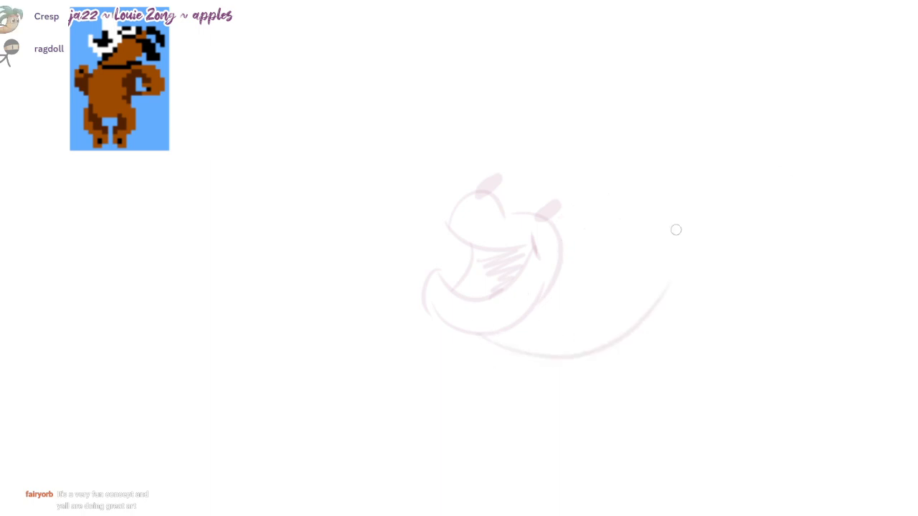
key(ctrl+z)
- Sketch the round back of the head with two trailing band tails, a box shape behind the eyes and a collar underneath
drag(505, 344, 684, 269)
mouse_move(557, 221)
mouse_down()
mouse_move(582, 248)
mouse_move(685, 236)
mouse_move(768, 285)
mouse_move(691, 244)
mouse_up()
mouse_move(638, 187)
mouse_down()
mouse_move(727, 174)
mouse_move(734, 200)
mouse_move(685, 207)
mouse_up()
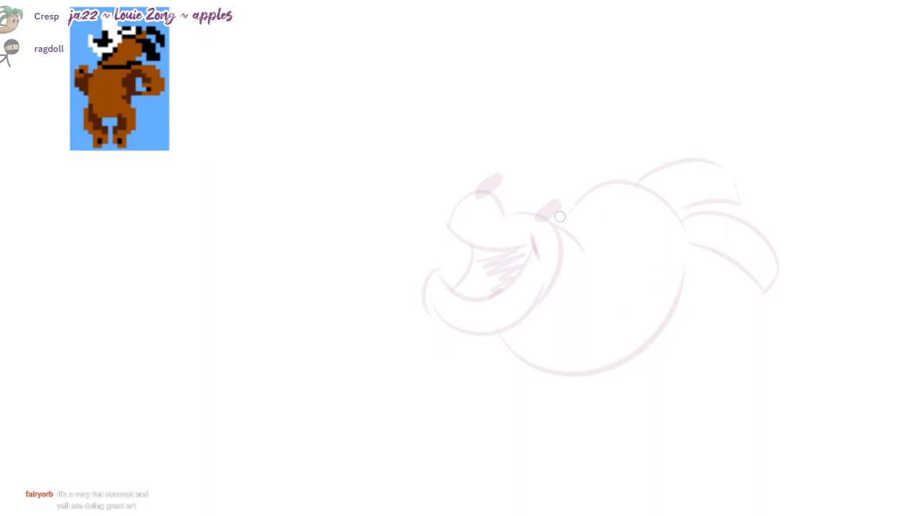
mouse_move(531, 202)
mouse_down()
mouse_move(575, 165)
mouse_move(580, 213)
mouse_move(590, 194)
mouse_move(602, 207)
mouse_up()
drag(783, 179, 792, 159)
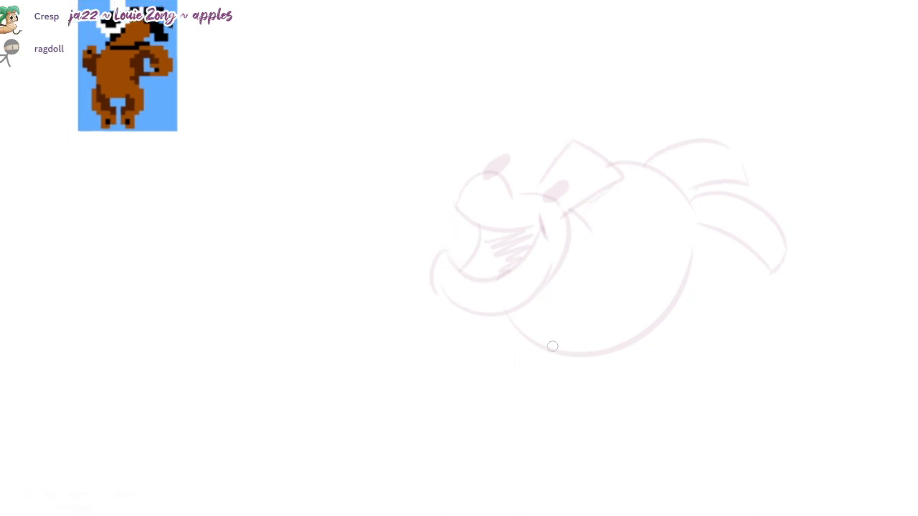
mouse_move(522, 345)
mouse_down()
mouse_move(660, 348)
mouse_move(656, 327)
mouse_up()
mouse_move(766, 191)
mouse_down()
mouse_move(785, 172)
mouse_move(747, 163)
mouse_up()
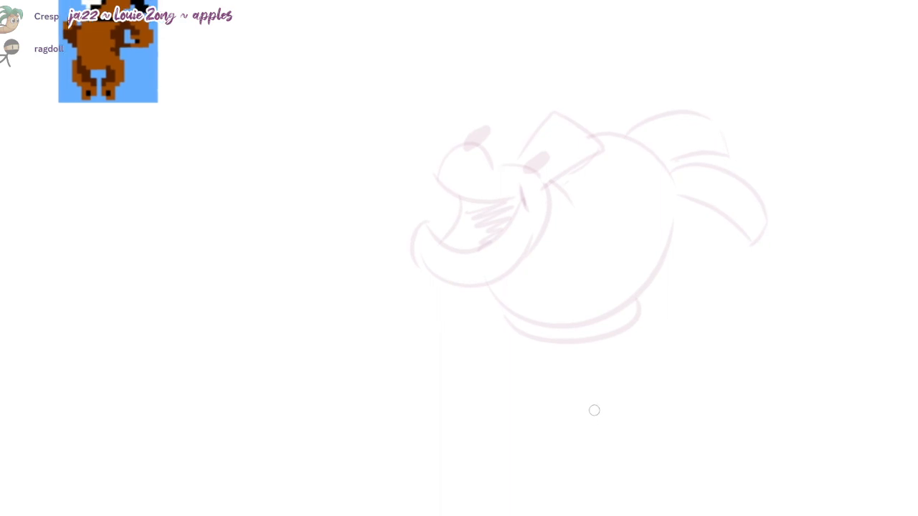
- Sketch the pear-shaped torso below the collar and add short crease lines beside the box shape on the head
drag(771, 183, 785, 173)
scroll(785, 173, down, 1)
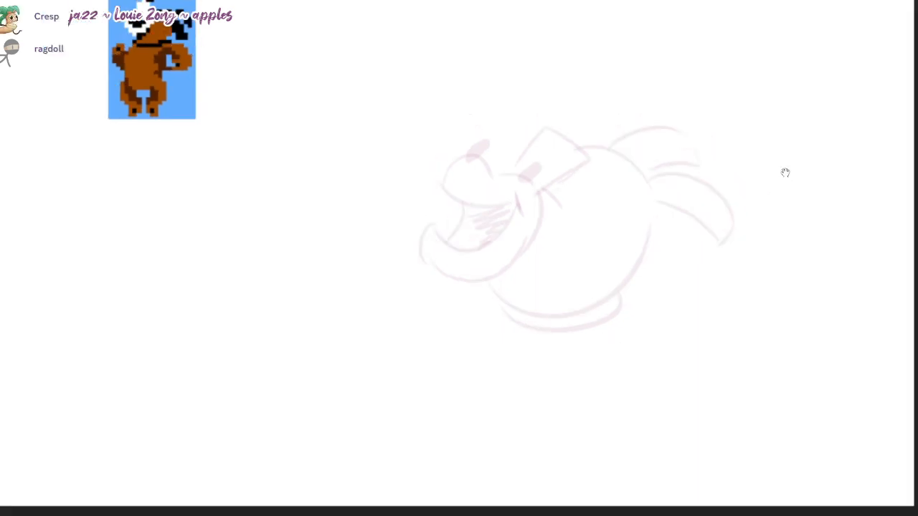
drag(487, 357, 462, 253)
scroll(462, 253, down, 1)
drag(450, 217, 459, 385)
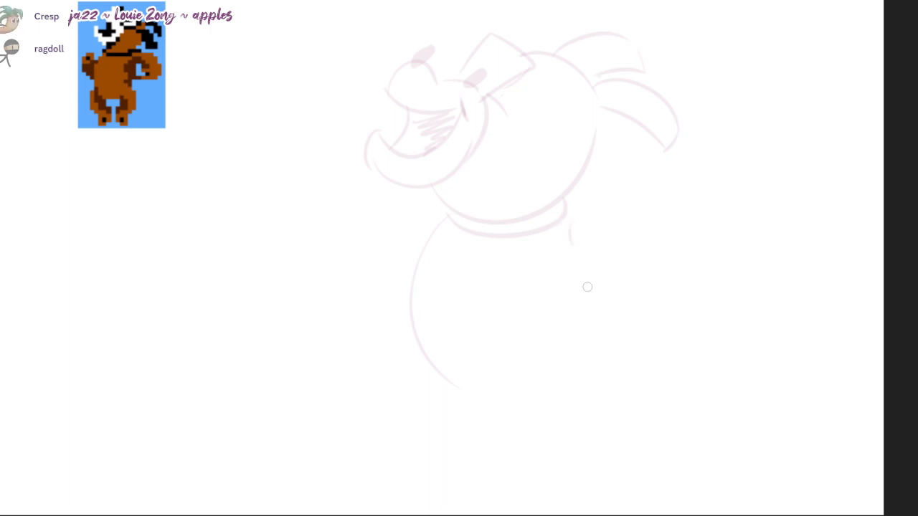
drag(497, 103, 531, 132)
drag(509, 104, 538, 113)
drag(567, 219, 525, 392)
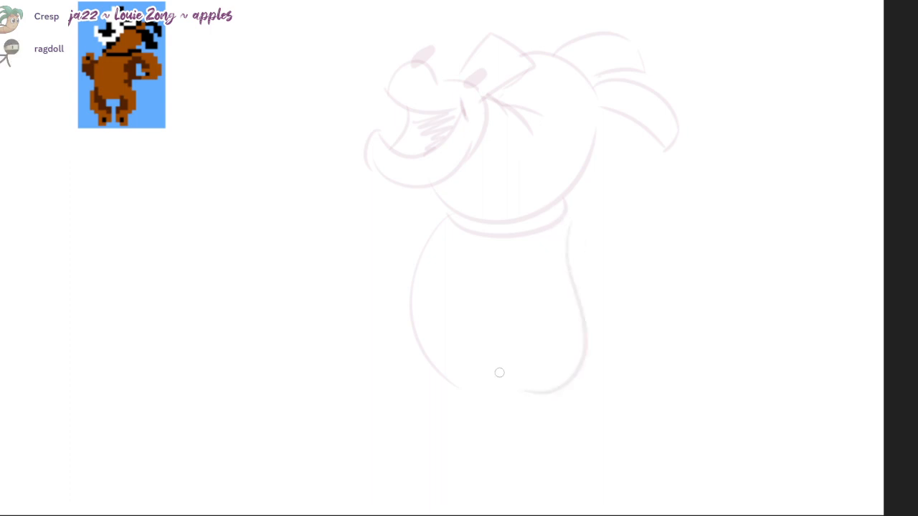
key(ctrl+z)
mouse_move(567, 218)
mouse_down()
mouse_move(519, 395)
mouse_move(463, 378)
mouse_up()
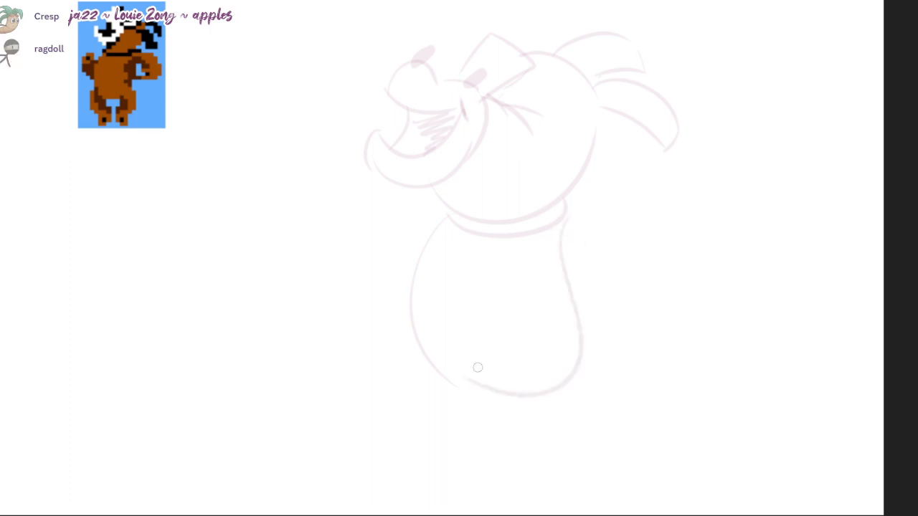
- Sketch two bowed legs from the sides of the torso, curving inward to rounded feet
drag(785, 194, 785, 172)
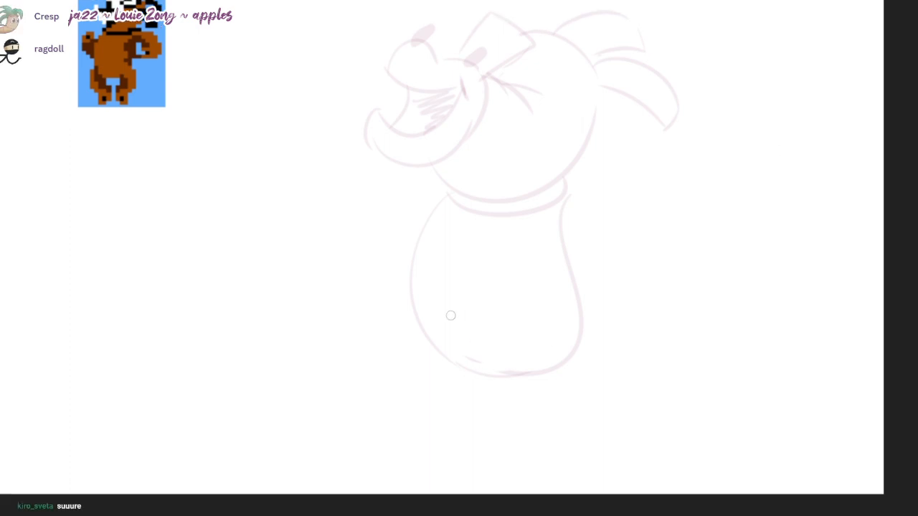
mouse_move(409, 283)
mouse_down()
mouse_move(366, 355)
mouse_move(419, 423)
mouse_up()
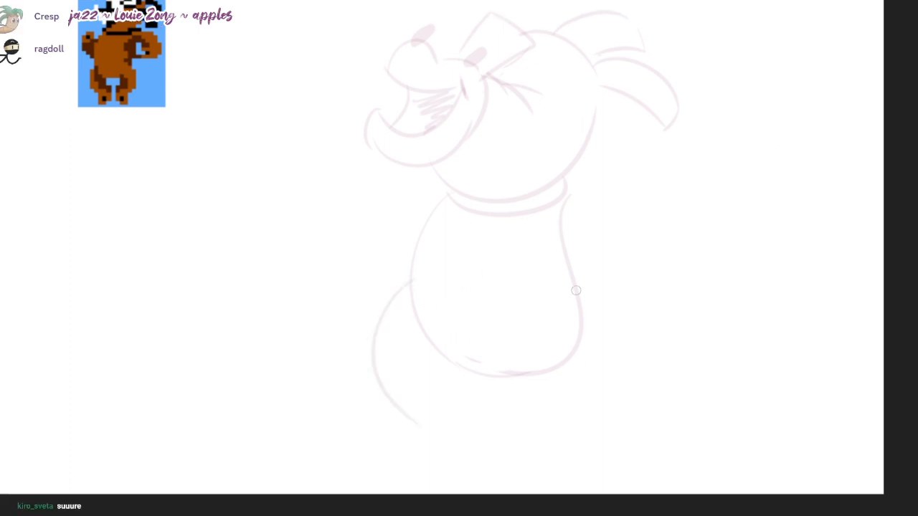
drag(577, 284, 595, 409)
mouse_move(395, 401)
mouse_down()
mouse_move(454, 428)
mouse_move(460, 393)
mouse_move(412, 367)
mouse_up()
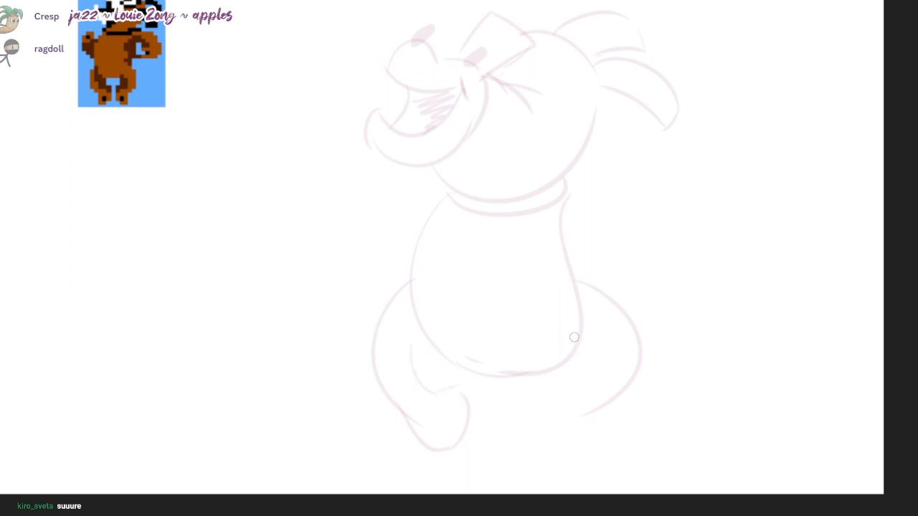
mouse_move(580, 339)
mouse_down()
mouse_move(551, 395)
mouse_move(561, 459)
mouse_up()
key(ctrl+z)
mouse_move(561, 394)
mouse_down()
mouse_move(554, 438)
mouse_move(595, 429)
mouse_up()
drag(590, 429, 624, 392)
- Sketch a bent arm hanging down behind the body and a raised arm with a rounded fist below the jaw
drag(481, 178, 472, 201)
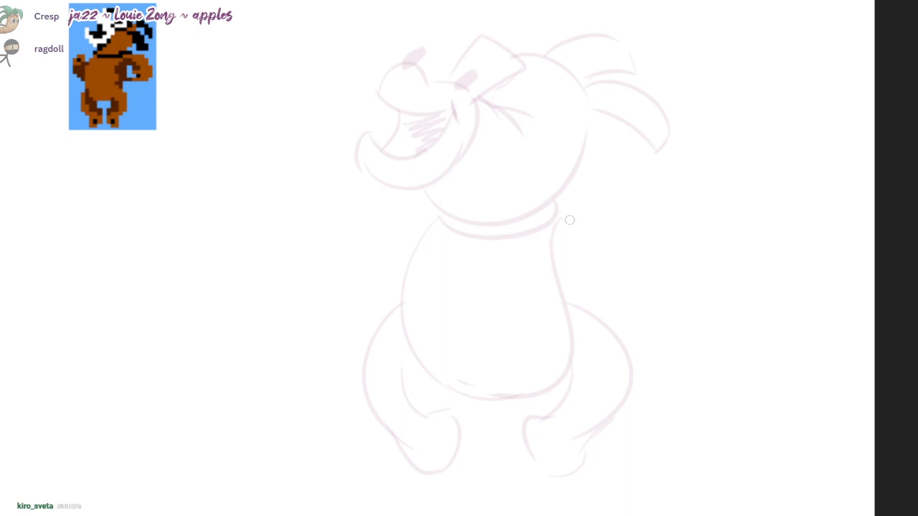
mouse_move(556, 219)
mouse_down()
mouse_move(690, 267)
mouse_move(688, 289)
mouse_move(636, 263)
mouse_up()
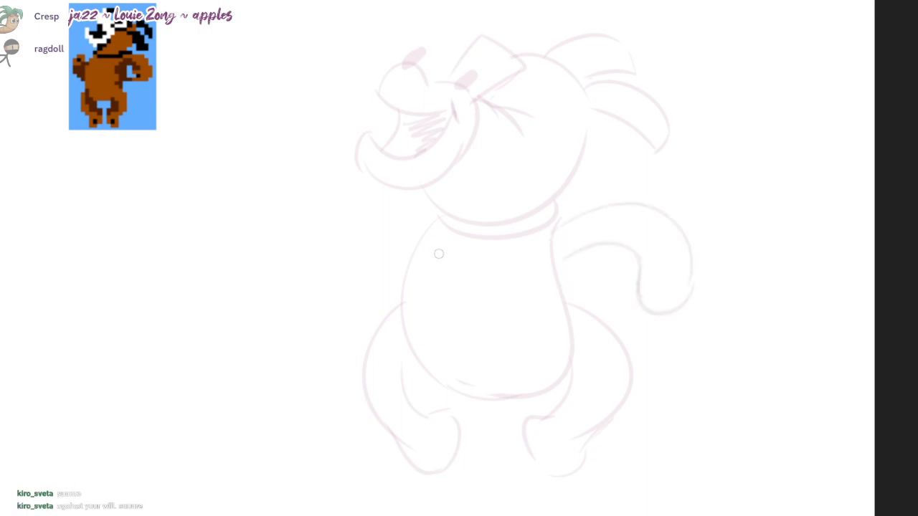
mouse_move(395, 287)
mouse_down()
mouse_move(376, 216)
mouse_move(386, 249)
mouse_up()
key(ctrl+z)
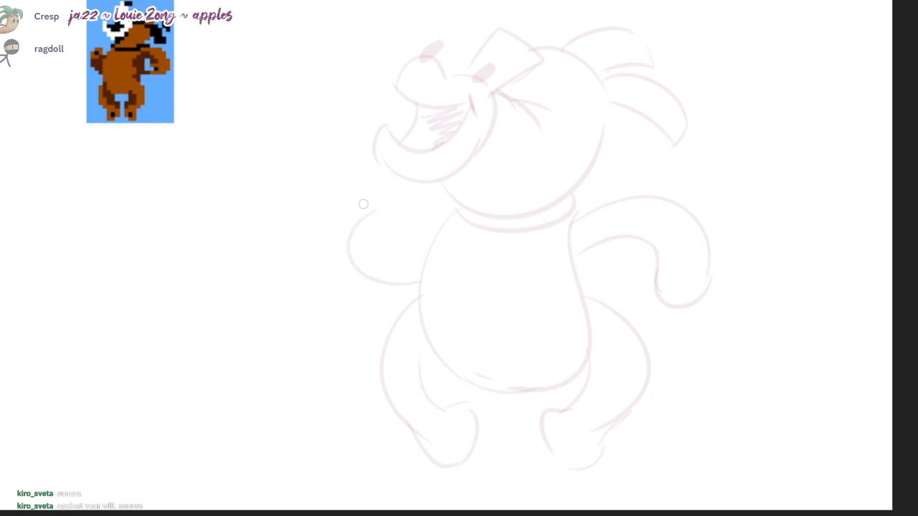
mouse_move(362, 210)
mouse_down()
mouse_move(391, 249)
mouse_move(422, 256)
mouse_move(372, 231)
mouse_up()
- Shade dark oval marks on the ends of both arms and both feet
mouse_move(648, 242)
mouse_down()
mouse_move(650, 276)
mouse_move(679, 292)
mouse_move(661, 287)
mouse_move(700, 283)
mouse_up()
key(ctrl+z)
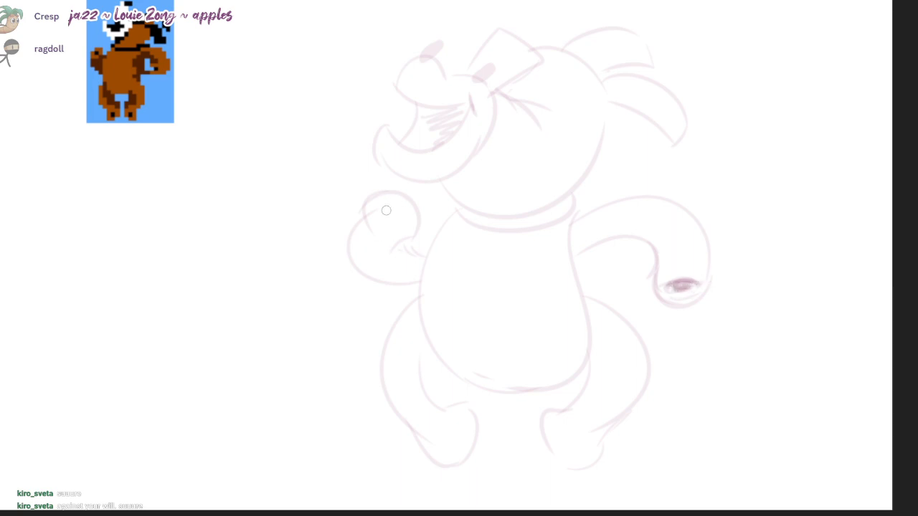
mouse_move(399, 210)
mouse_down()
mouse_move(399, 224)
mouse_move(387, 204)
mouse_move(369, 219)
mouse_move(414, 214)
mouse_move(396, 235)
mouse_up()
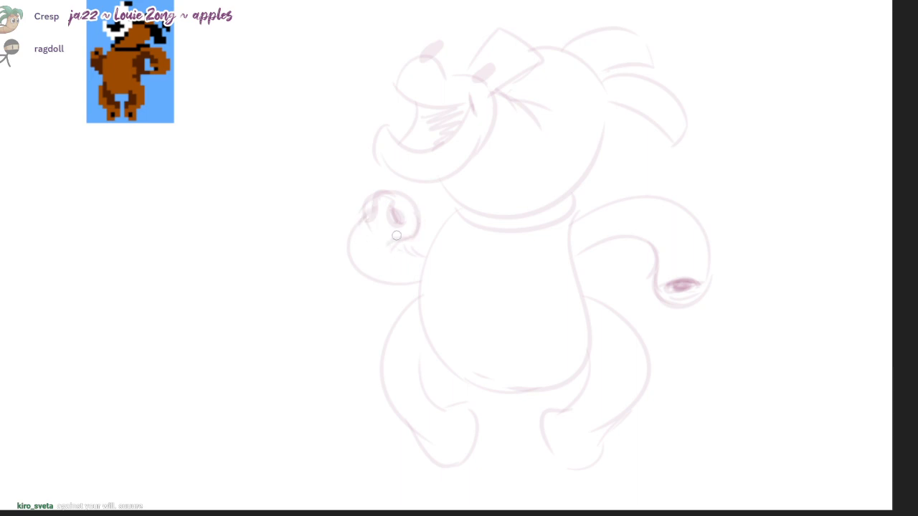
mouse_move(373, 207)
mouse_down()
mouse_move(360, 228)
mouse_move(373, 200)
mouse_move(362, 256)
mouse_up()
drag(797, 201, 785, 173)
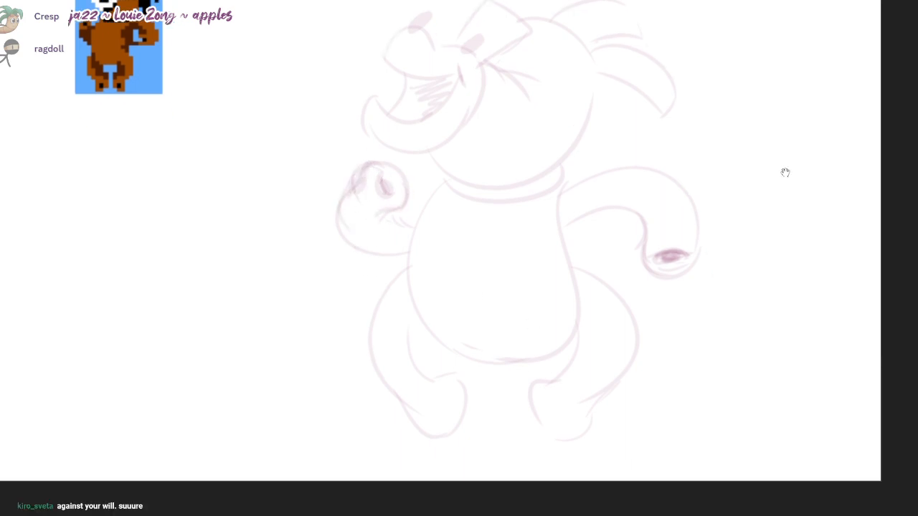
mouse_move(548, 417)
mouse_down()
mouse_move(570, 430)
mouse_move(552, 406)
mouse_move(579, 422)
mouse_up()
key(ctrl+z)
mouse_move(456, 413)
mouse_down()
mouse_move(459, 398)
mouse_move(439, 405)
mouse_move(435, 417)
mouse_move(447, 407)
mouse_up()
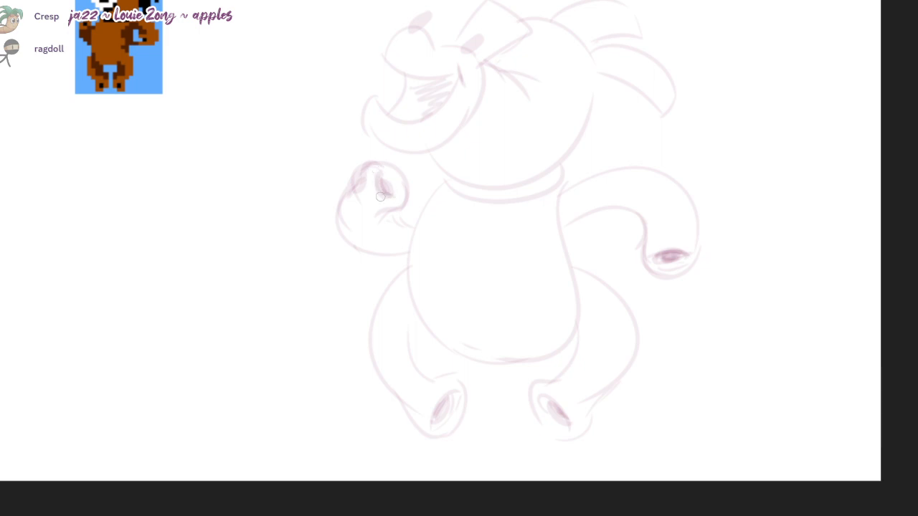
- Strengthen the hanging arm's outline and build a thicker rounded rim around its end
drag(789, 167, 785, 172)
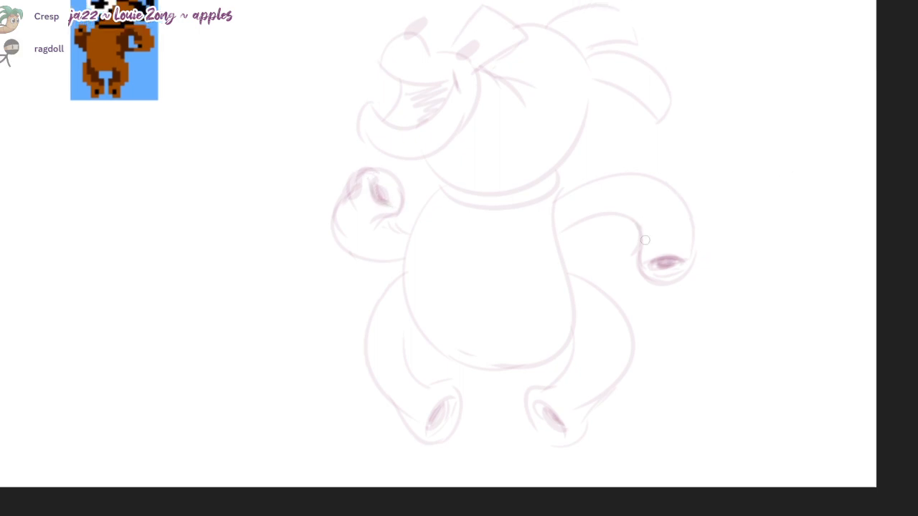
drag(641, 228, 658, 275)
mouse_move(654, 188)
mouse_down()
mouse_move(693, 247)
mouse_move(672, 283)
mouse_up()
drag(681, 224, 684, 232)
- Redraw the inner curve of the leg under the hanging arm, clear overlapping torso lines and reinforce the shoulder and opposite torso edge
drag(606, 319, 578, 391)
key(ctrl+z)
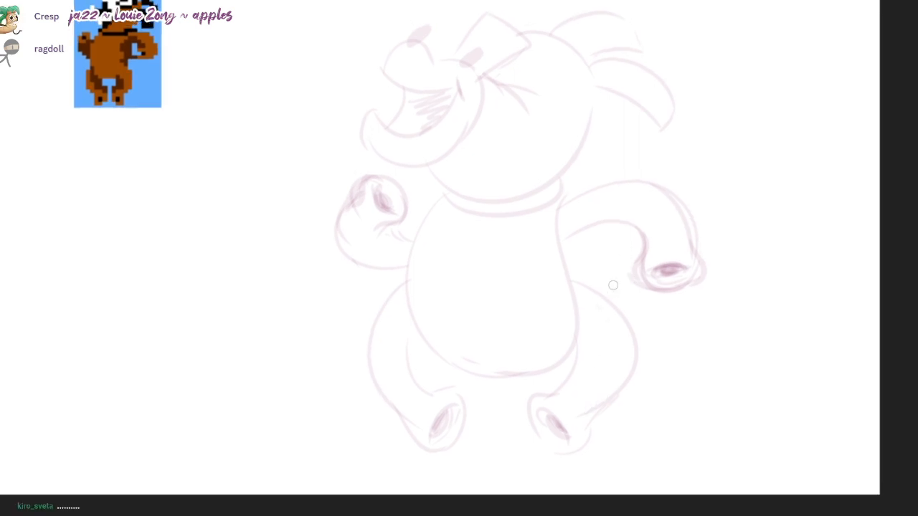
mouse_move(613, 283)
mouse_down()
mouse_move(582, 412)
mouse_move(579, 399)
mouse_up()
key(ctrl+z)
key(ctrl+z)
drag(576, 324, 582, 355)
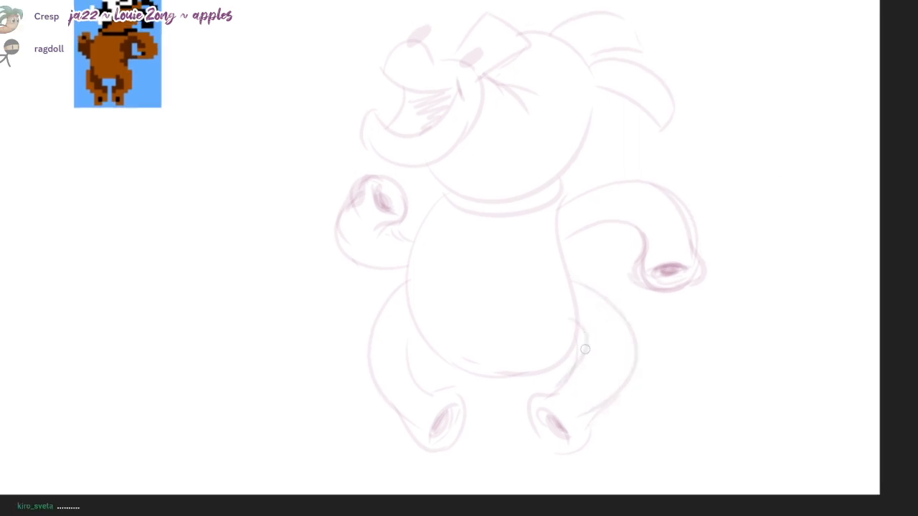
key(ctrl+z)
drag(570, 312, 557, 393)
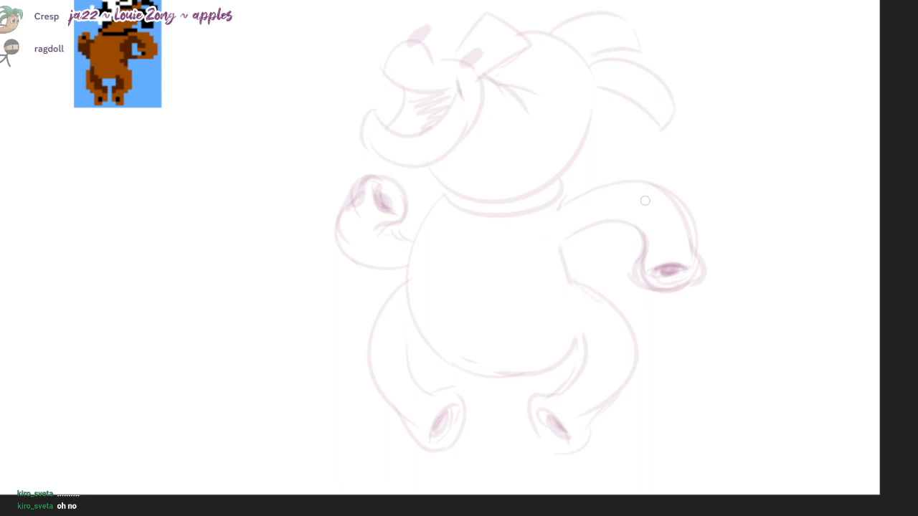
drag(542, 213, 651, 188)
drag(447, 194, 410, 294)
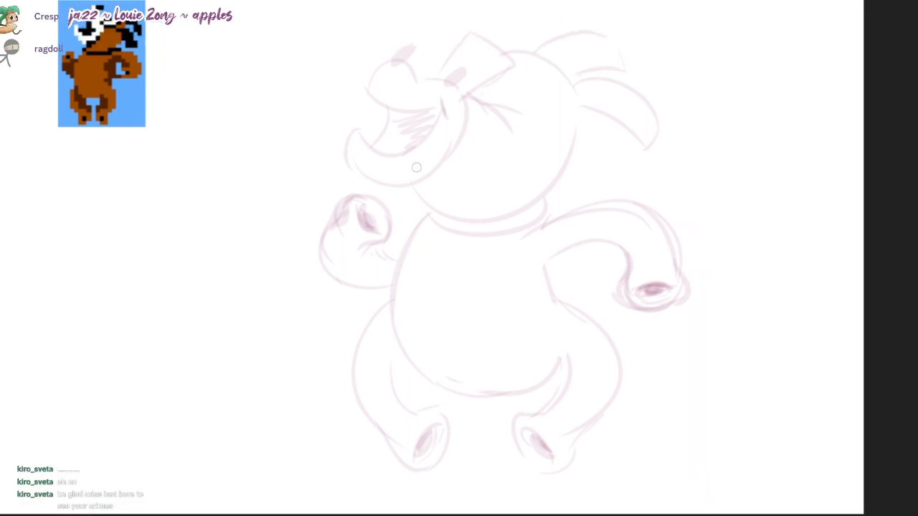
- Ink the two oval eyes in solid dark magenta and connect them with a curved line
mouse_move(554, 146)
mouse_down()
mouse_move(536, 159)
mouse_move(545, 162)
mouse_up()
mouse_move(622, 185)
mouse_down()
mouse_move(618, 202)
mouse_move(619, 190)
mouse_move(671, 184)
mouse_up()
drag(585, 166, 654, 202)
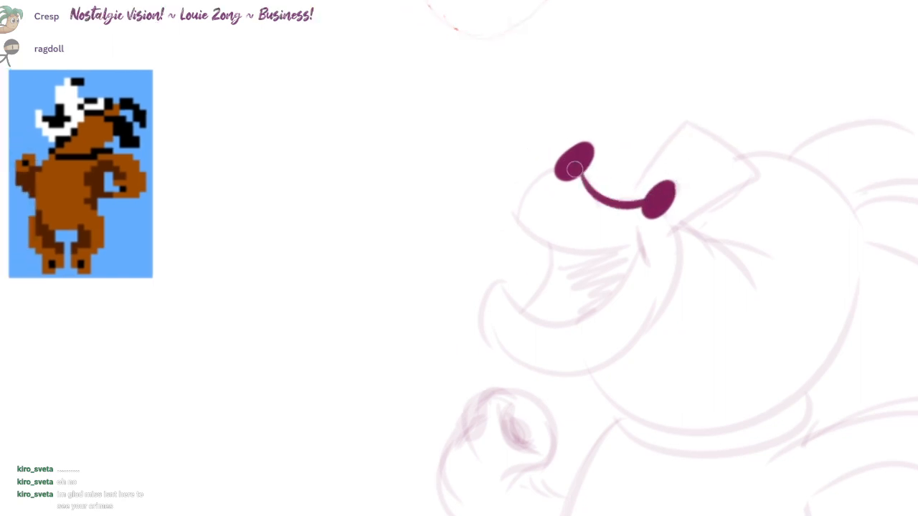
key(ctrl+z)
drag(580, 170, 663, 199)
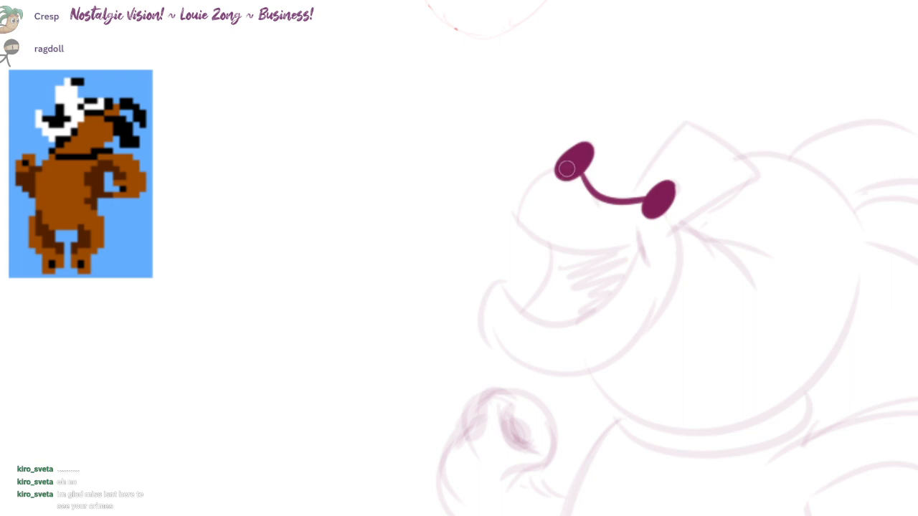
- Ink the rounded snout outline down from the eye and along the upper lip to the mouth corner
mouse_move(567, 168)
mouse_down()
mouse_move(522, 231)
mouse_move(620, 242)
mouse_up()
key(ctrl+z)
mouse_move(553, 174)
mouse_down()
mouse_move(518, 219)
mouse_move(631, 250)
mouse_move(644, 263)
mouse_move(547, 327)
mouse_move(503, 285)
mouse_up()
key(ctrl+z)
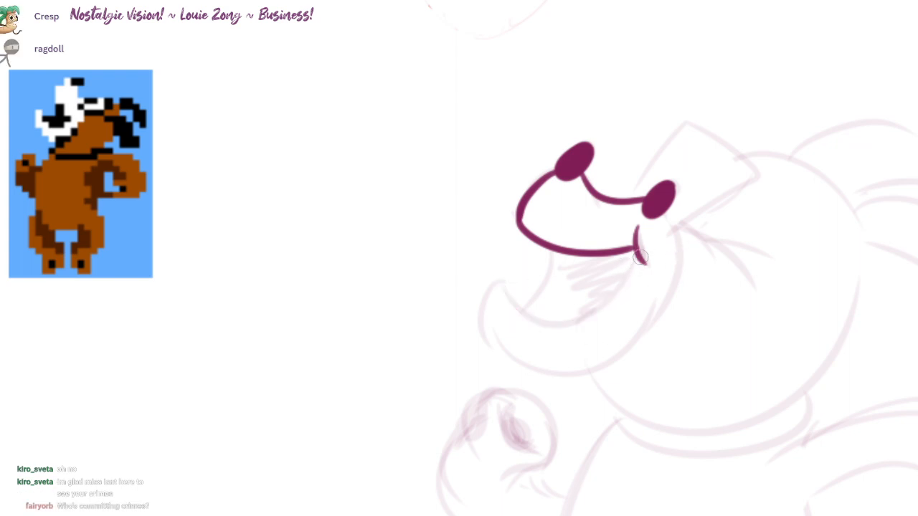
drag(640, 248, 496, 281)
key(ctrl+z)
mouse_move(640, 248)
mouse_down()
mouse_move(495, 281)
mouse_move(566, 372)
mouse_up()
key(ctrl+z)
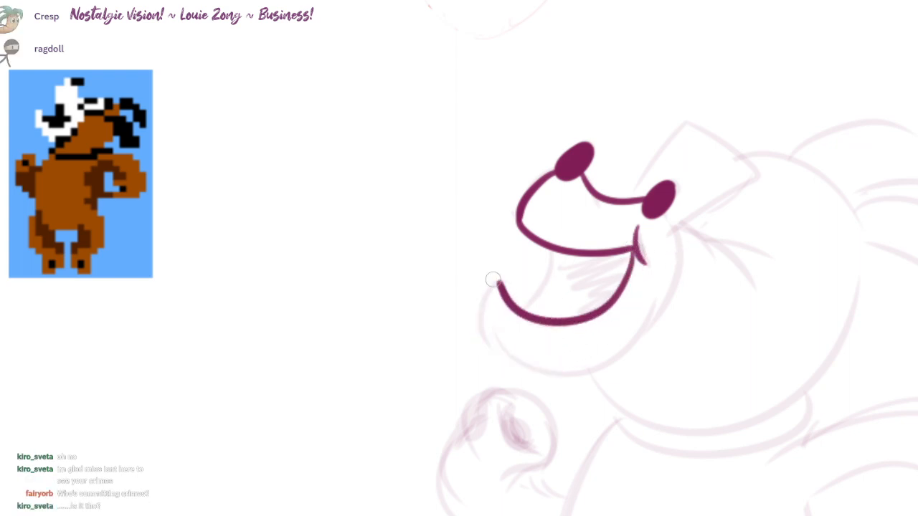
drag(496, 281, 505, 338)
key(ctrl+z)
drag(500, 282, 642, 300)
key(ctrl+z)
key(ctrl+z)
mouse_move(638, 238)
mouse_down()
mouse_move(508, 288)
mouse_move(499, 280)
mouse_move(476, 309)
mouse_move(658, 306)
mouse_up()
key(ctrl+z)
mouse_move(681, 225)
mouse_down()
mouse_move(484, 290)
mouse_move(679, 255)
mouse_move(622, 303)
mouse_move(501, 295)
mouse_up()
key(ctrl+z)
key(ctrl+z)
key(ctrl+z)
key(ctrl+z)
key(ctrl+z)
- Remove the inked mouth-corner mark and ink a smooth curve from the upper lip down into the open mouth
key(e)
mouse_move(641, 228)
mouse_down()
mouse_move(641, 271)
mouse_move(597, 327)
mouse_up()
key(ctrl+z)
key(ctrl+z)
key(ctrl+z)
key(ctrl+z)
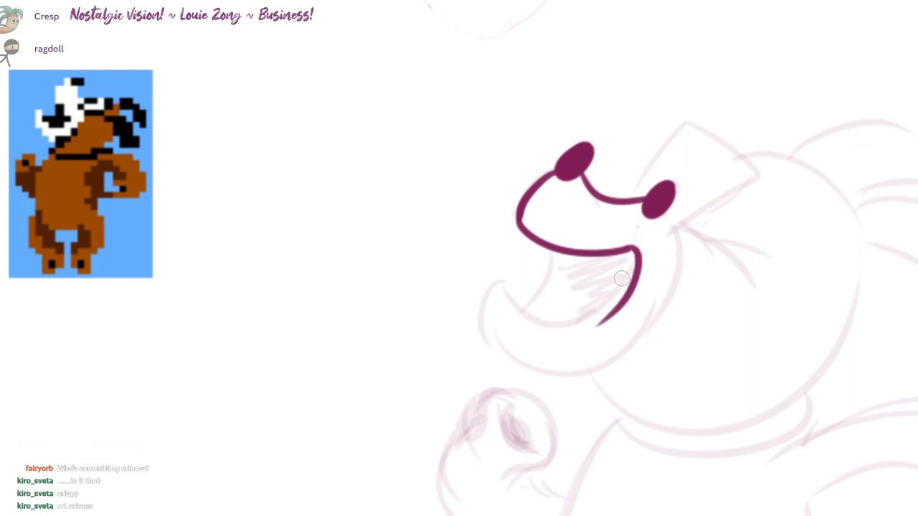
- Ink the rest of the mouth's lower edge, the throat line and the thick lower jaw outline up to the eye
mouse_move(621, 278)
mouse_down()
mouse_move(534, 321)
mouse_move(498, 284)
mouse_up()
mouse_move(549, 247)
mouse_down()
mouse_move(527, 304)
mouse_move(627, 324)
mouse_up()
key(ctrl+z)
mouse_move(675, 227)
mouse_down()
mouse_move(484, 316)
mouse_move(501, 282)
mouse_move(492, 309)
mouse_up()
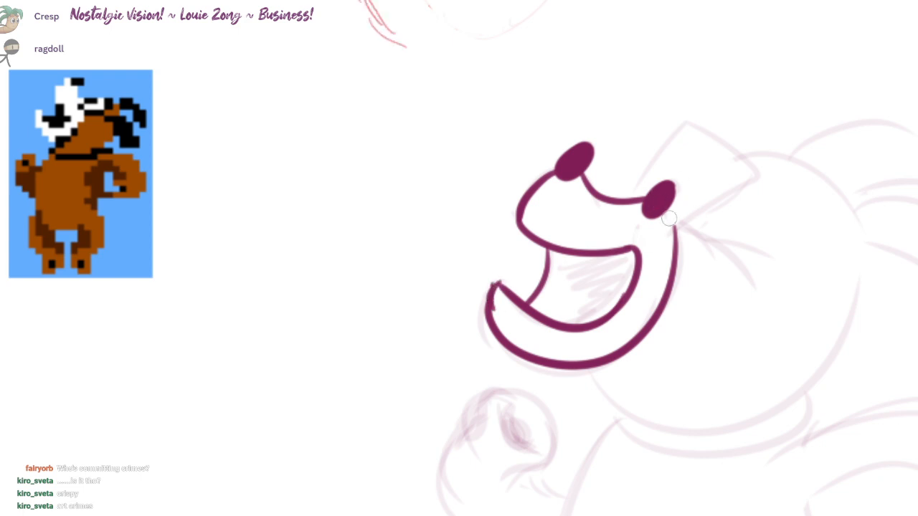
drag(667, 208, 676, 240)
drag(676, 245, 668, 252)
- Scale the whole character drawing down proportionally, including its inked face, and shift it within the canvas
scroll(624, 346, down, 3)
mouse_move(774, 436)
mouse_down()
mouse_move(613, 217)
mouse_move(593, 274)
mouse_up()
scroll(612, 217, down, 2)
key(ctrl+t)
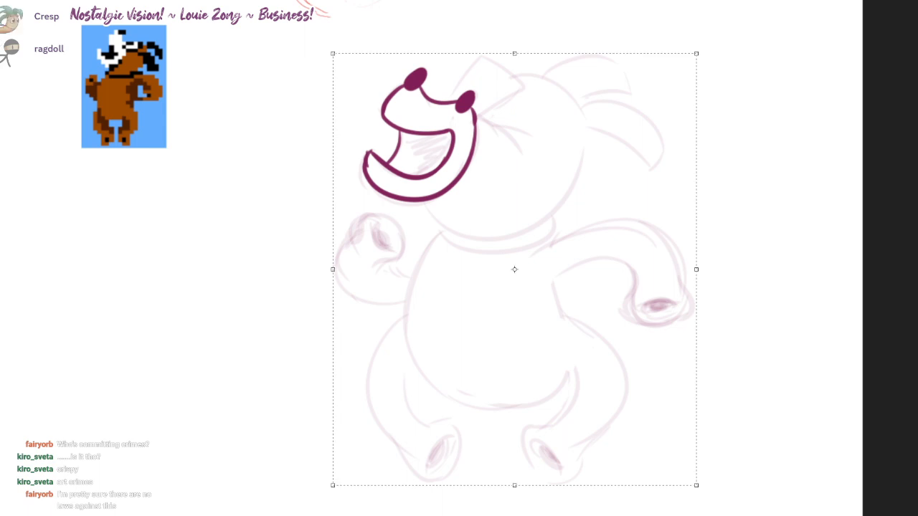
drag(696, 51, 631, 130)
drag(487, 272, 515, 276)
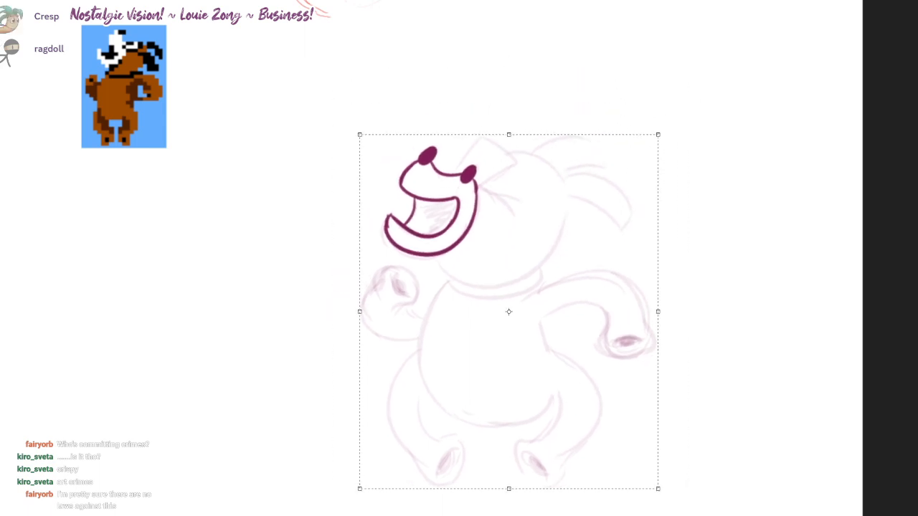
key(Return)
- Ink the squared shape behind the eye with inner stripes and add the cheek crease lines beside it
drag(446, 188, 538, 195)
scroll(537, 195, up, 1)
mouse_move(576, 126)
mouse_down()
mouse_move(628, 184)
mouse_move(649, 184)
mouse_move(681, 214)
mouse_move(629, 252)
mouse_move(648, 181)
mouse_move(681, 208)
mouse_up()
key(ctrl+z)
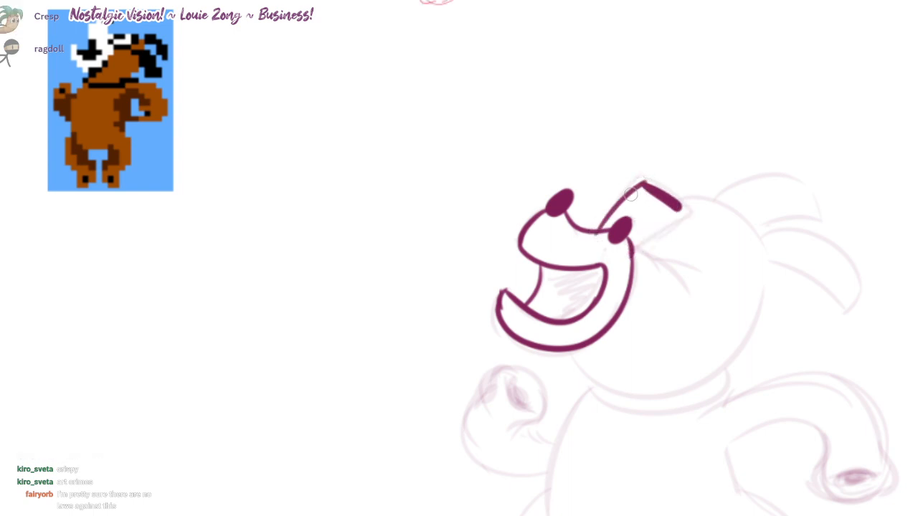
mouse_move(632, 193)
mouse_down()
mouse_move(678, 210)
mouse_move(631, 247)
mouse_move(590, 212)
mouse_move(597, 258)
mouse_up()
drag(575, 219, 613, 240)
- Ink the head's round outline from under the jaw, around the back and up to the squared eye shape
mouse_move(499, 309)
mouse_down()
mouse_move(584, 352)
mouse_move(681, 276)
mouse_move(575, 352)
mouse_move(685, 255)
mouse_up()
key(ctrl+z)
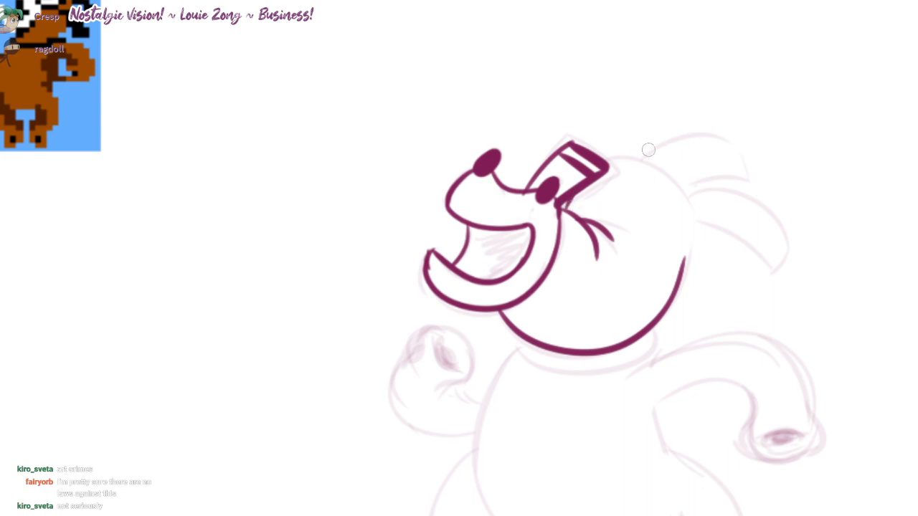
mouse_move(610, 164)
mouse_down()
mouse_move(696, 239)
mouse_move(687, 273)
mouse_up()
- Ink the two ears trailing behind the head and fill both solid dark magenta, covering the leftover gaps
mouse_move(645, 160)
mouse_down()
mouse_move(714, 125)
mouse_move(713, 163)
mouse_move(661, 172)
mouse_move(771, 269)
mouse_move(700, 216)
mouse_up()
click(729, 216)
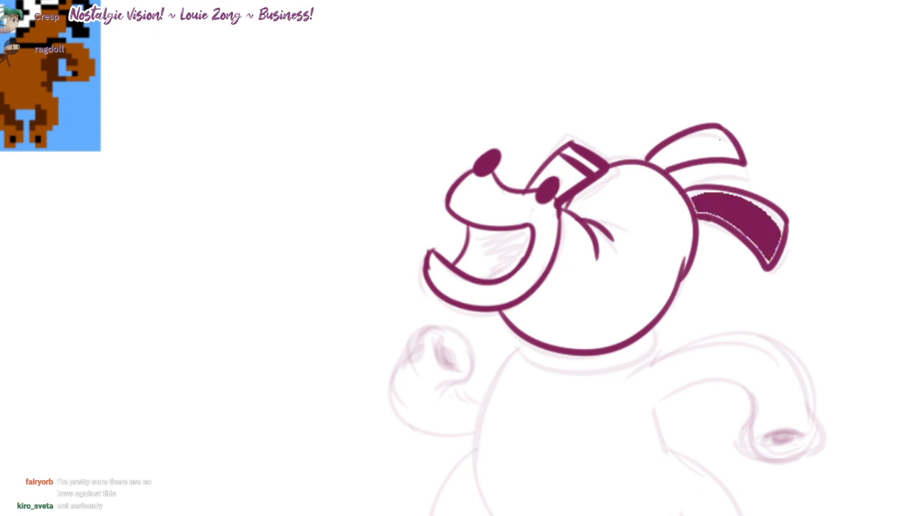
click(721, 134)
mouse_move(721, 134)
mouse_down()
mouse_move(728, 143)
mouse_move(694, 137)
mouse_up()
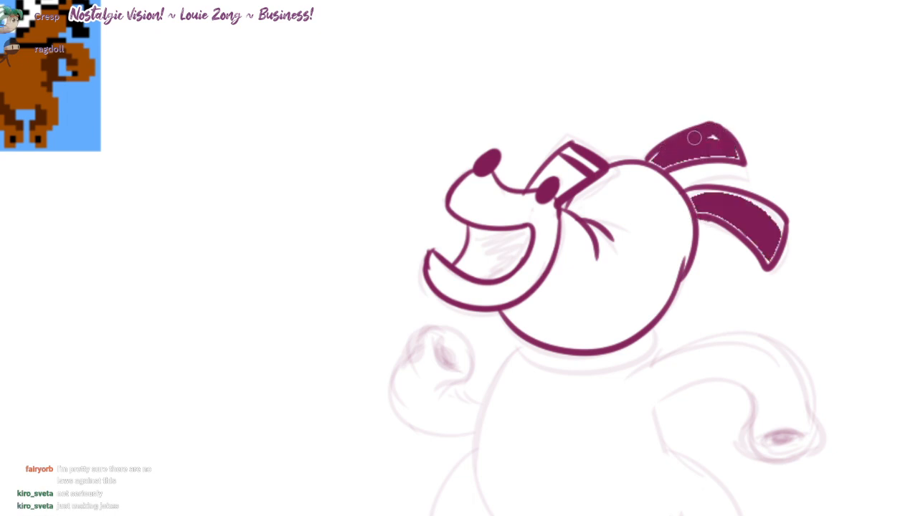
drag(655, 164, 735, 153)
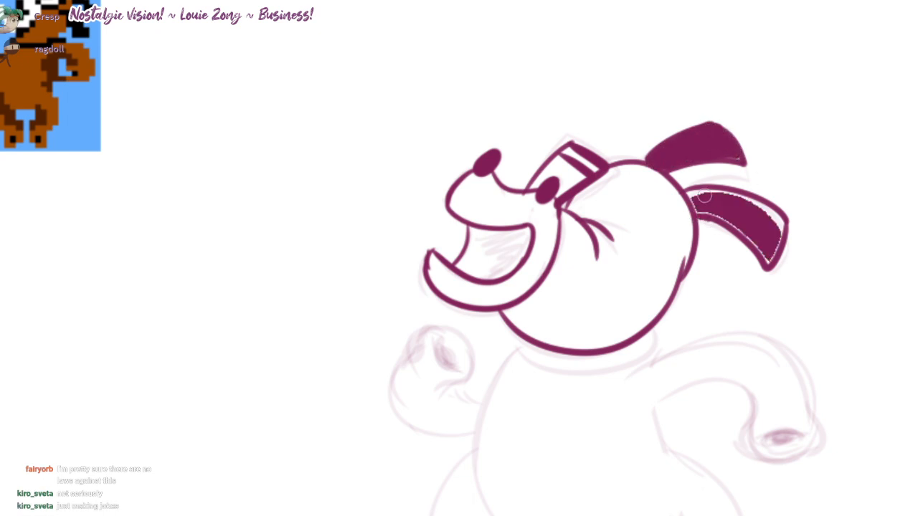
mouse_move(704, 195)
mouse_down()
mouse_move(692, 205)
mouse_move(759, 205)
mouse_move(774, 250)
mouse_move(723, 220)
mouse_up()
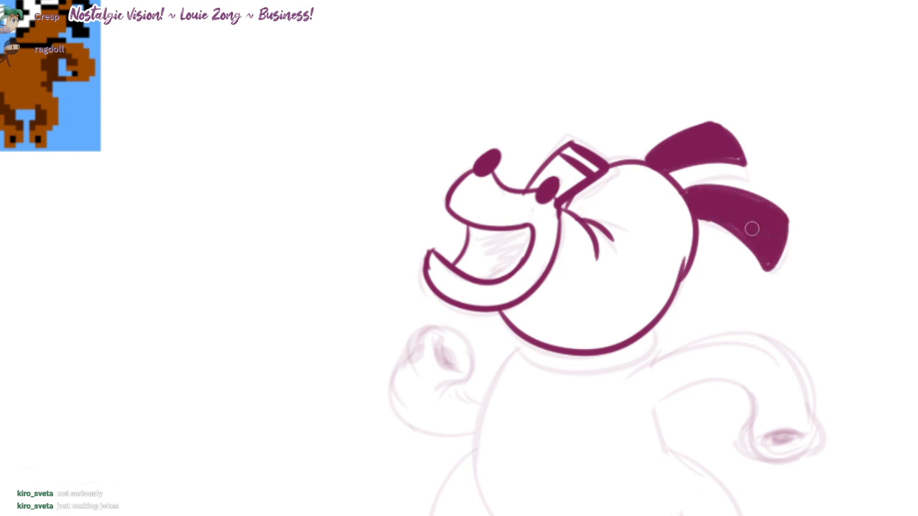
- Ink a curved tongue line inside the open mouth
mouse_move(479, 247)
mouse_down()
mouse_move(503, 241)
mouse_move(502, 268)
mouse_up()
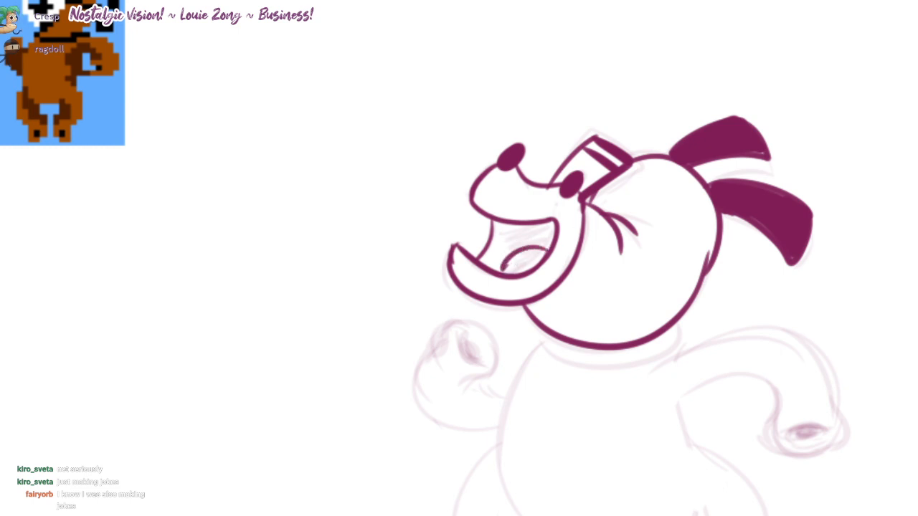
drag(620, 262, 621, 243)
drag(551, 415, 525, 379)
scroll(523, 378, down, 1)
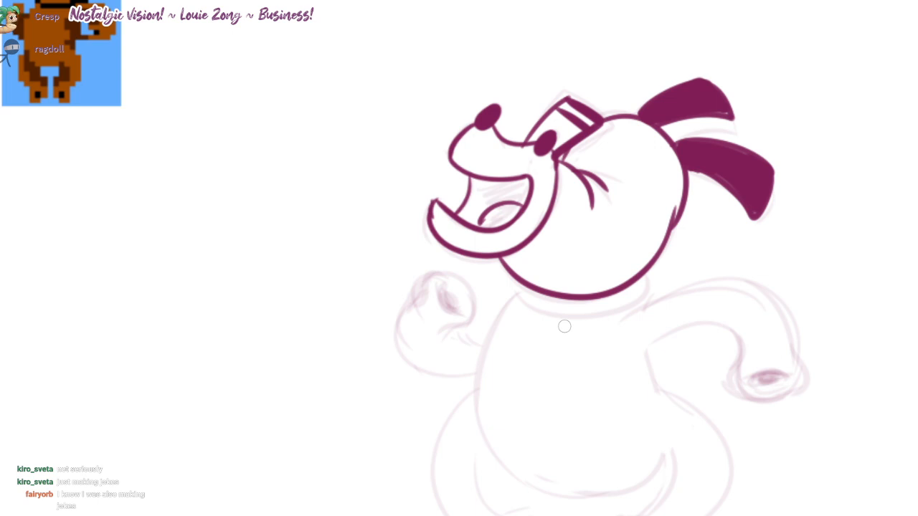
- Erase the squared top of the shape behind the eye and ink it again with a rounded, striped top
mouse_move(564, 94)
mouse_down()
mouse_move(603, 125)
mouse_move(592, 132)
mouse_move(580, 106)
mouse_move(588, 128)
mouse_move(580, 124)
mouse_move(590, 126)
mouse_up()
key(ctrl+z)
key(ctrl+z)
key(ctrl+z)
key(ctrl+z)
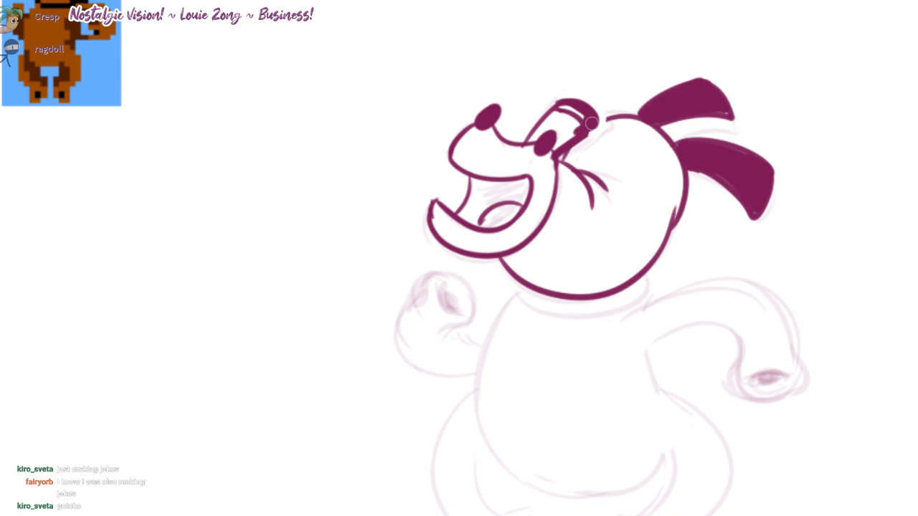
key(ctrl+z)
key(ctrl+z)
key(ctrl+z)
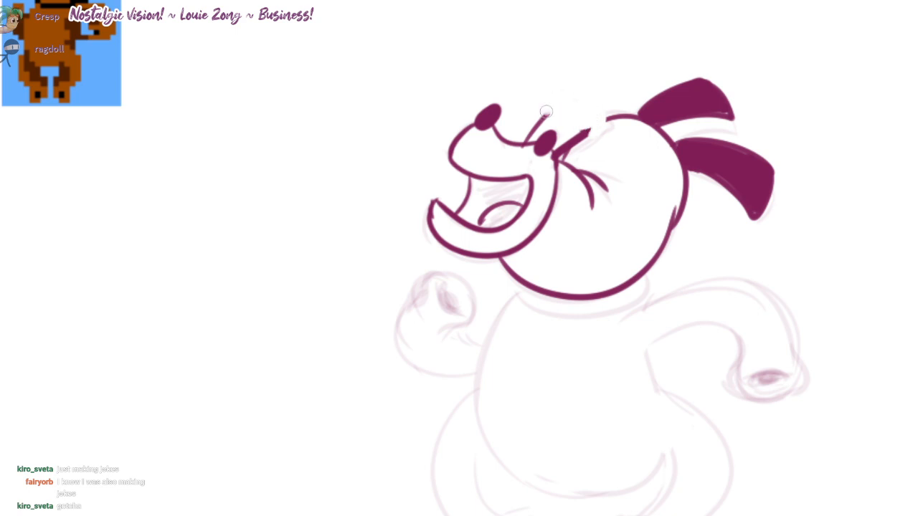
mouse_move(532, 135)
mouse_down()
mouse_move(560, 99)
mouse_move(588, 121)
mouse_move(576, 138)
mouse_up()
- Extend the top of the head outline forward so it joins the rounded shape behind the eye
drag(691, 162, 757, 134)
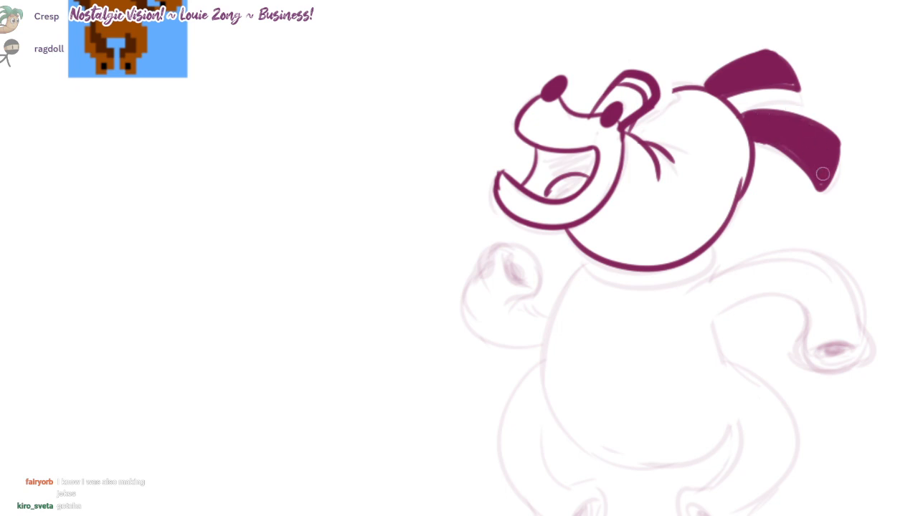
drag(673, 92, 651, 119)
key(ctrl+z)
drag(696, 86, 657, 96)
drag(667, 115, 634, 119)
mouse_move(539, 249)
mouse_down()
mouse_move(577, 294)
mouse_move(679, 281)
mouse_move(682, 258)
mouse_up()
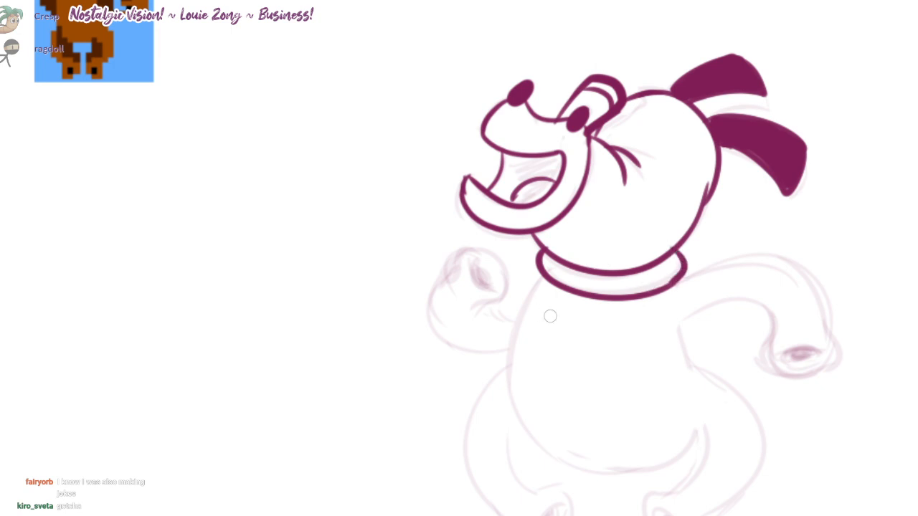
mouse_move(669, 319)
mouse_down()
mouse_move(660, 307)
mouse_move(600, 335)
mouse_up()
scroll(602, 304, down, 1)
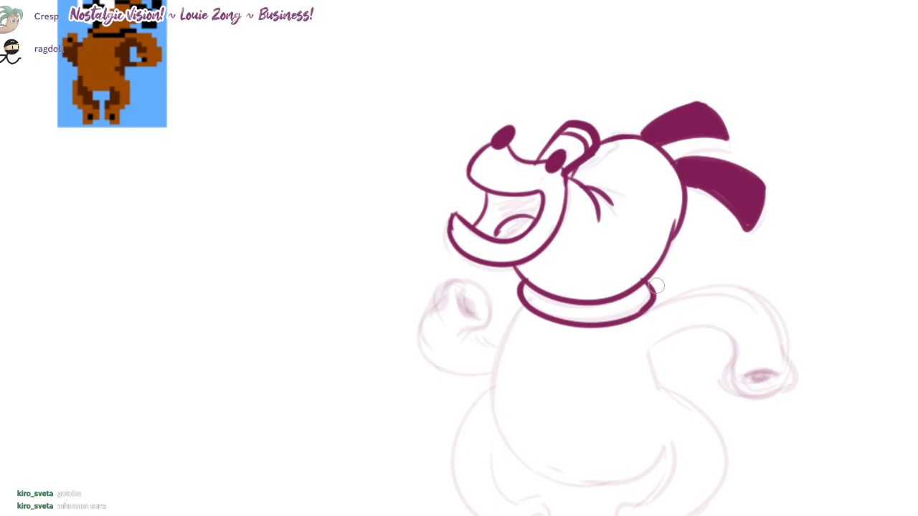
mouse_move(656, 286)
mouse_down()
mouse_move(527, 314)
mouse_move(519, 286)
mouse_up()
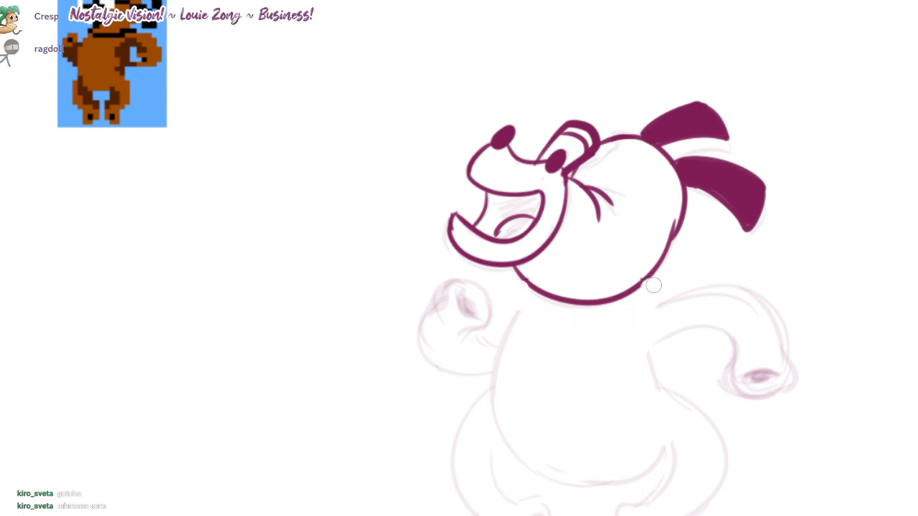
- Ink a scarf strap line curving from the eye along the jaw and a small knot under the chin
drag(579, 234, 586, 233)
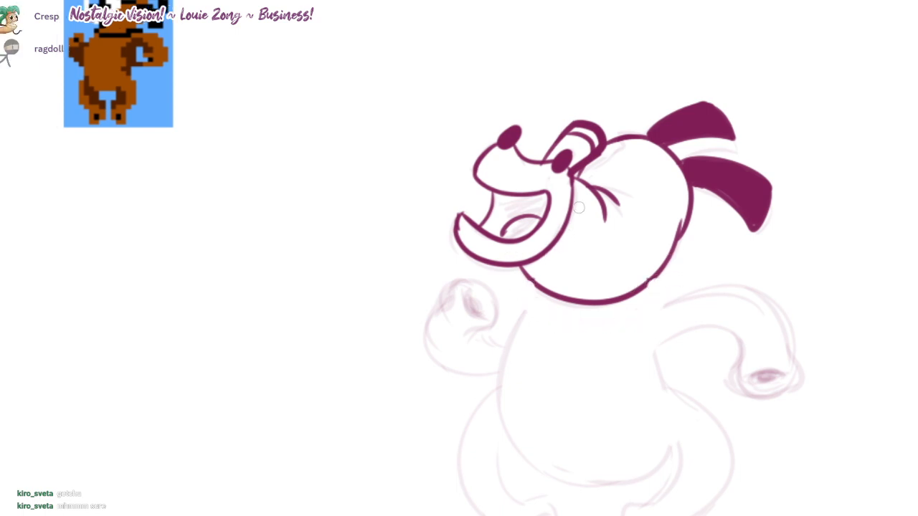
mouse_move(578, 186)
mouse_down()
mouse_move(531, 293)
mouse_move(537, 281)
mouse_up()
drag(553, 245, 531, 287)
- Ink the outline of the long scarf tail sweeping from the knot below the head out past its back
mouse_move(535, 286)
mouse_down()
mouse_move(516, 265)
mouse_move(571, 316)
mouse_move(708, 271)
mouse_up()
drag(630, 264, 707, 249)
key(ctrl+z)
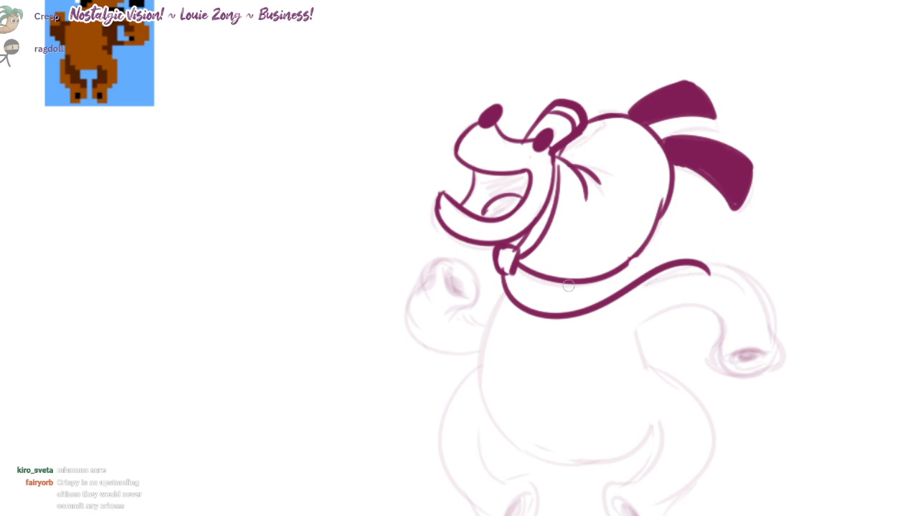
mouse_move(510, 260)
mouse_down()
mouse_move(688, 241)
mouse_move(717, 254)
mouse_up()
key(ctrl+z)
drag(718, 253, 708, 274)
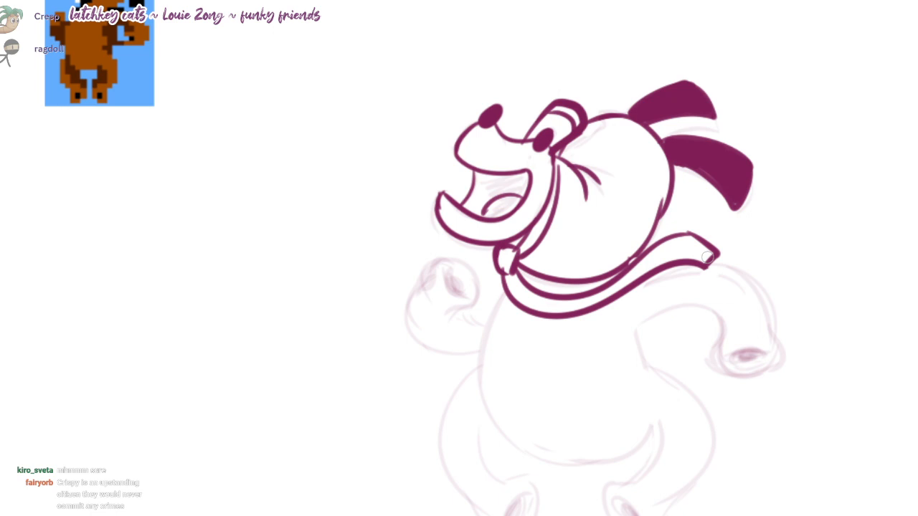
- Fill the scarf strap, knot and long tail solid dark magenta, painting over the remaining white gaps
mouse_move(554, 152)
mouse_down()
mouse_move(544, 226)
mouse_move(512, 256)
mouse_up()
click(630, 278)
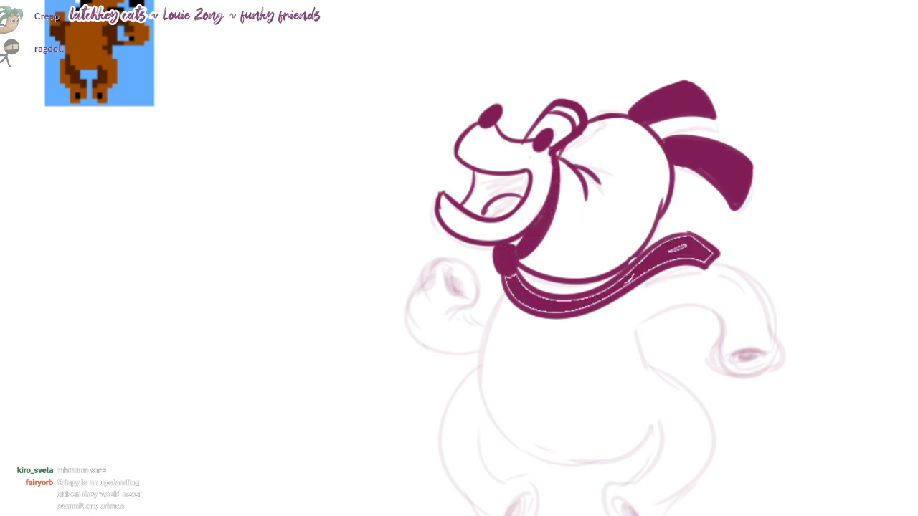
drag(676, 242, 709, 258)
mouse_move(648, 260)
mouse_down()
mouse_move(623, 280)
mouse_move(679, 252)
mouse_move(586, 302)
mouse_move(511, 274)
mouse_move(618, 285)
mouse_up()
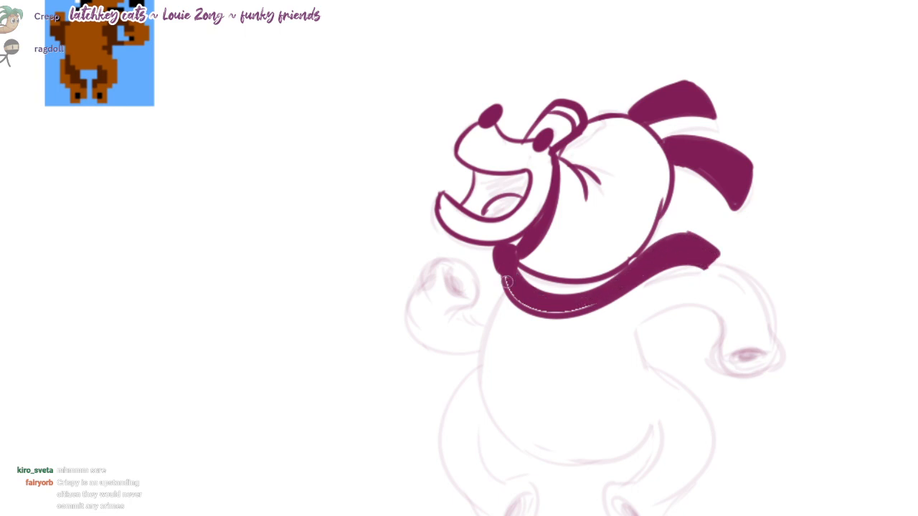
drag(533, 307, 532, 305)
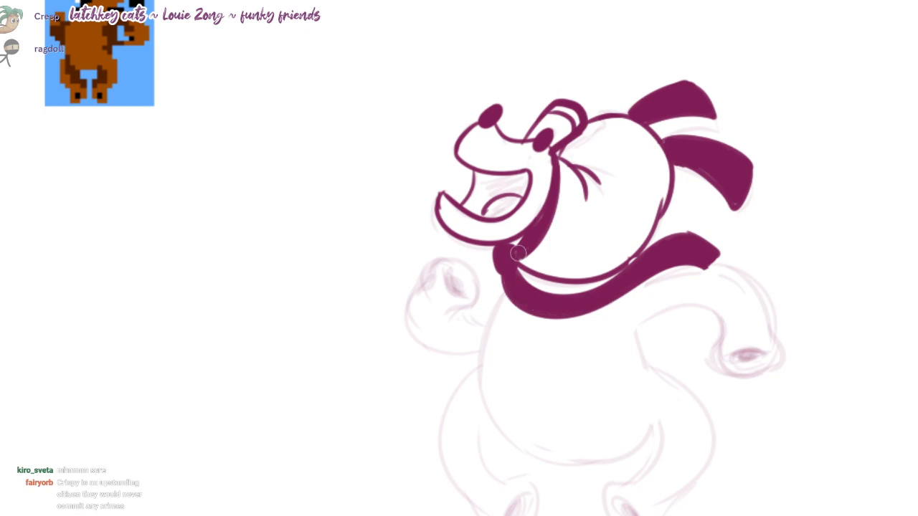
- Add light crease highlights to the scarf knot and redraw the head's lower outline above the scarf
drag(518, 258, 511, 262)
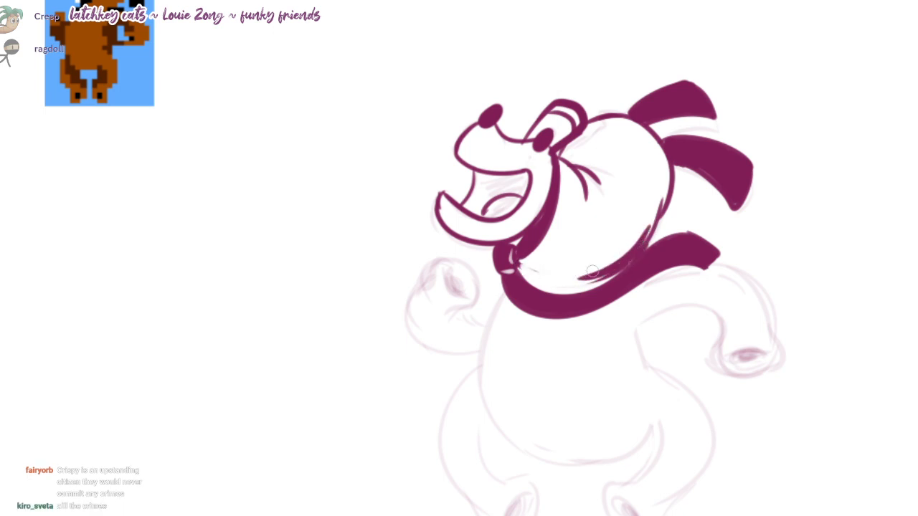
drag(586, 279, 582, 207)
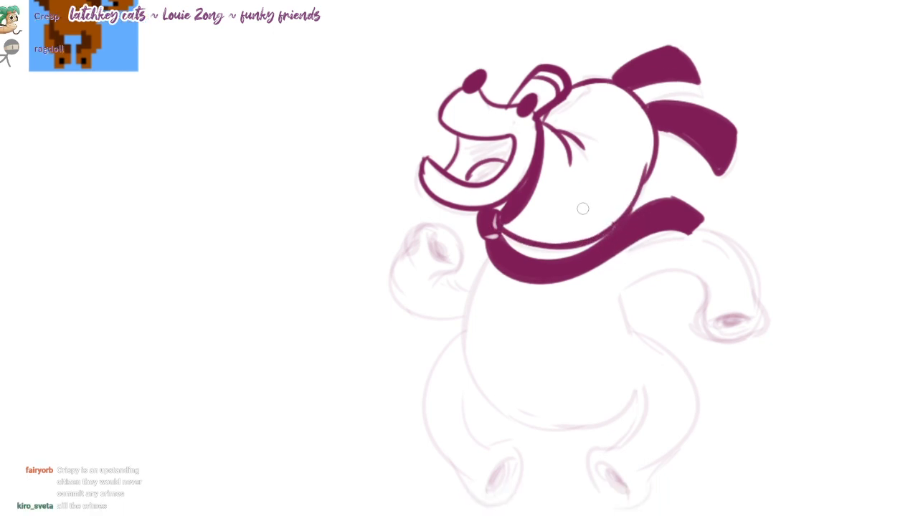
- Ink the round belly outline from under the scarf knot down and around to a hooked end at the hip
mouse_move(489, 245)
mouse_down()
mouse_move(461, 345)
mouse_move(603, 423)
mouse_up()
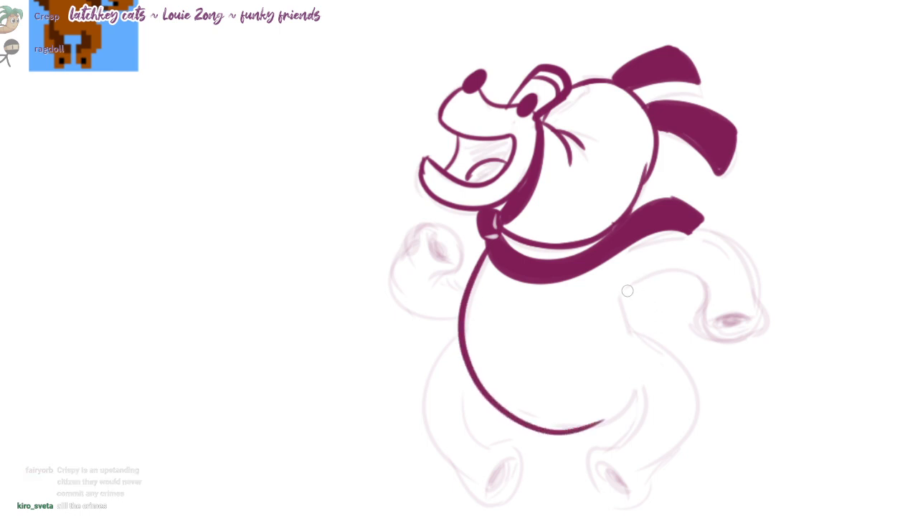
key(ctrl+z)
mouse_move(489, 254)
mouse_down()
mouse_move(534, 427)
mouse_move(651, 366)
mouse_up()
key(ctrl+z)
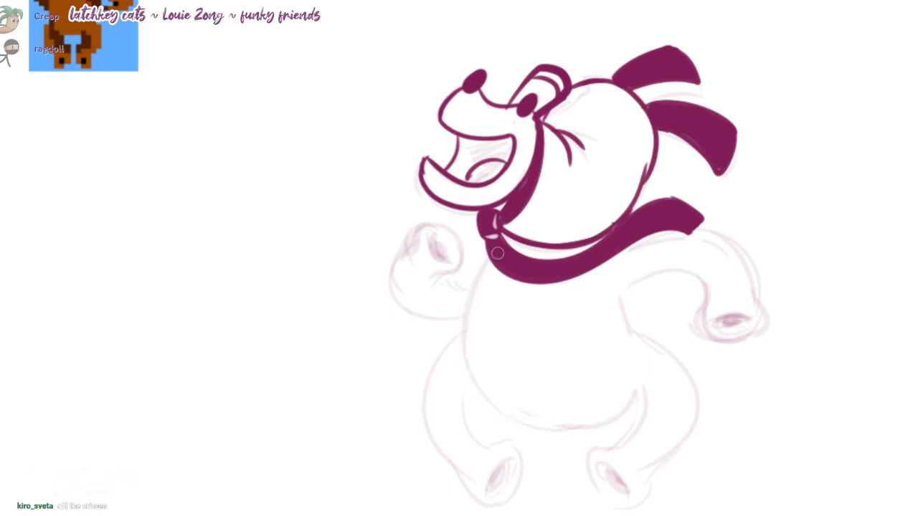
drag(493, 254, 629, 388)
key(ctrl+z)
mouse_move(491, 261)
mouse_down()
mouse_move(620, 415)
mouse_move(630, 383)
mouse_move(623, 357)
mouse_up()
- Ink the raised arm beside the chin with its rounded end, shaded oval hollow, creases and outer curve
scroll(459, 318, up, 1)
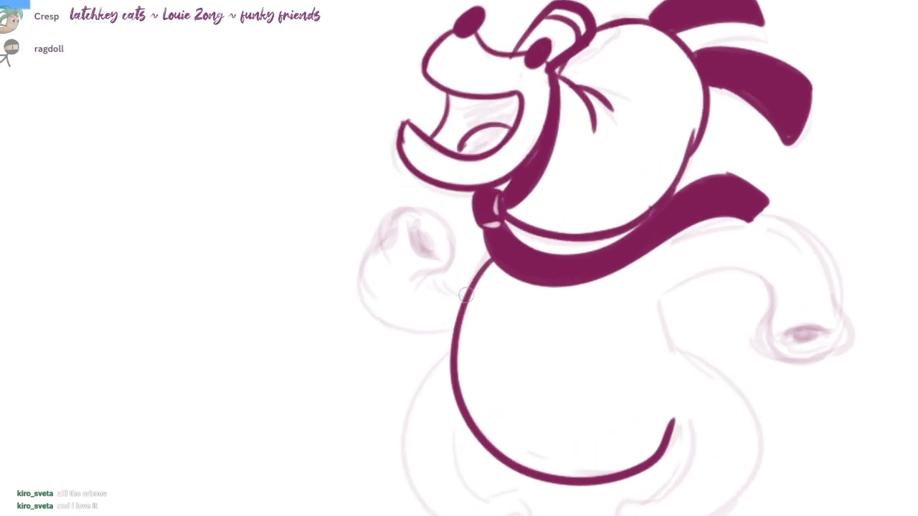
scroll(415, 222, up, 2)
mouse_move(344, 264)
mouse_down()
mouse_move(377, 233)
mouse_move(456, 213)
mouse_move(439, 294)
mouse_move(423, 304)
mouse_up()
mouse_move(409, 206)
mouse_down()
mouse_move(412, 263)
mouse_move(464, 264)
mouse_up()
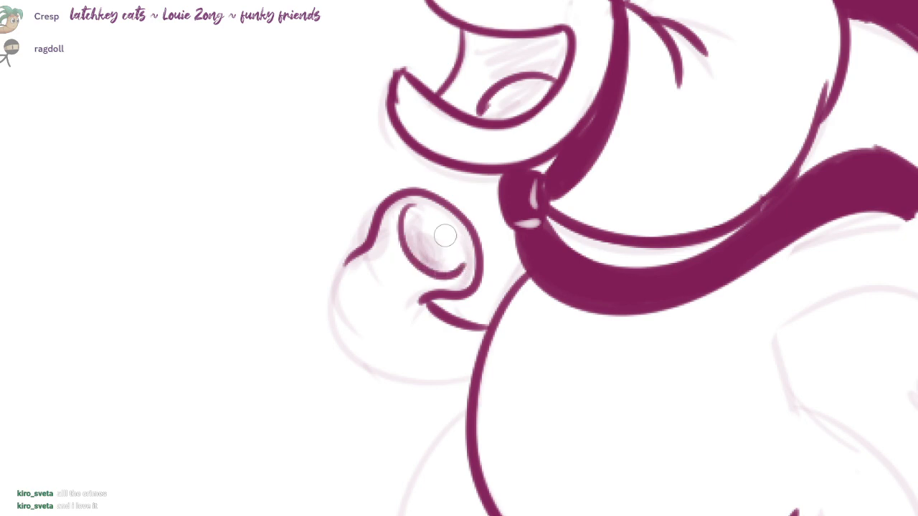
mouse_move(407, 221)
mouse_down()
mouse_move(440, 237)
mouse_move(452, 270)
mouse_move(424, 272)
mouse_move(421, 262)
mouse_up()
drag(462, 298, 446, 213)
mouse_move(358, 153)
mouse_down()
mouse_move(313, 229)
mouse_move(449, 302)
mouse_up()
drag(414, 206, 404, 262)
- Ink the upper edge of the bent arm from beneath the scarf over the elbow and down toward the hand
scroll(519, 353, down, 3)
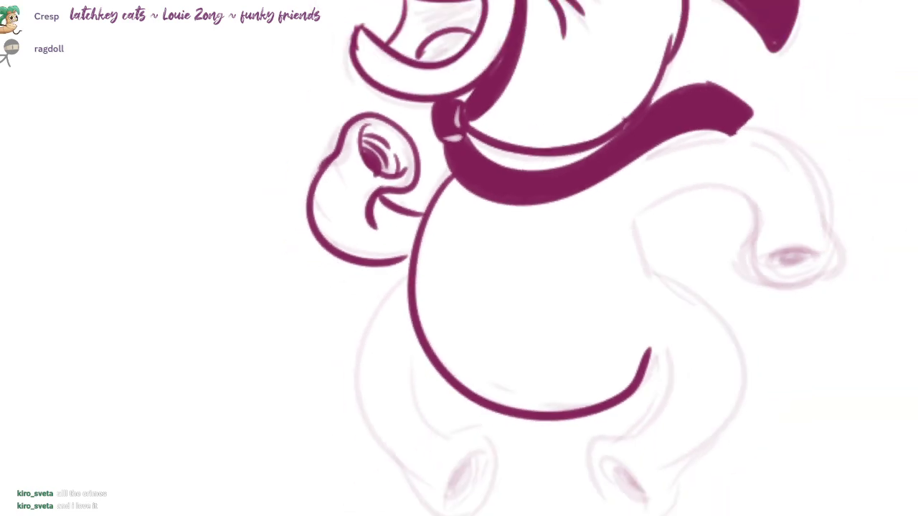
drag(699, 208, 623, 203)
scroll(623, 203, up, 1)
drag(538, 157, 767, 208)
key(ctrl+z)
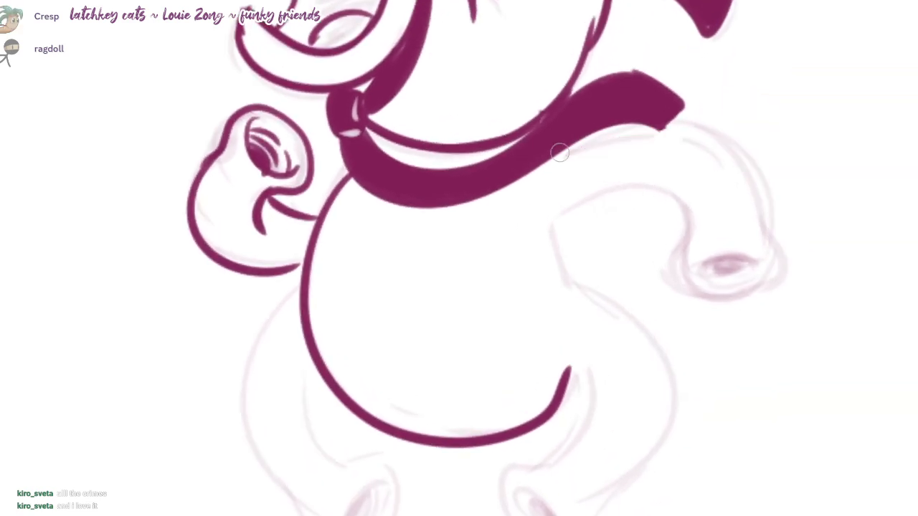
mouse_move(544, 165)
mouse_down()
mouse_move(766, 198)
mouse_move(768, 226)
mouse_up()
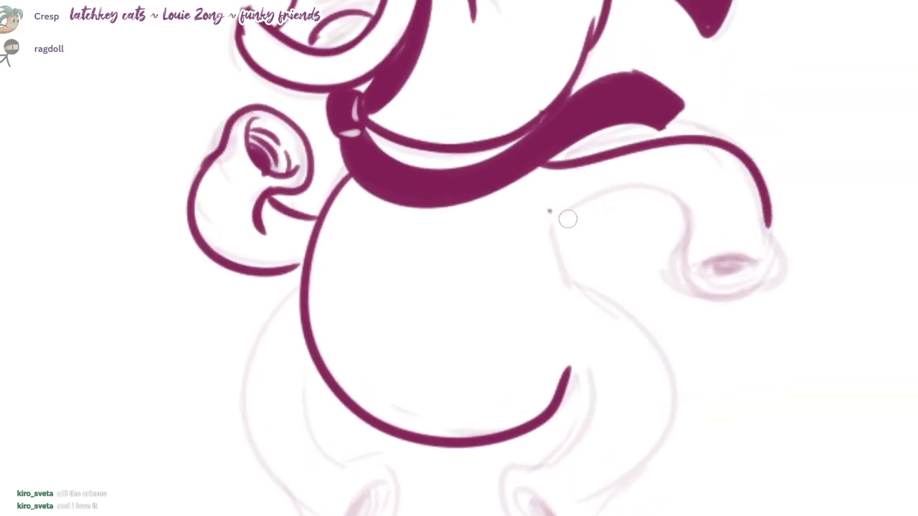
- Ink the bent arm's lower edge and its flared rounded end with a shaded oval hollow
mouse_move(549, 212)
mouse_down()
mouse_move(715, 220)
mouse_move(677, 270)
mouse_up()
key(ctrl+z)
mouse_move(700, 220)
mouse_down()
mouse_move(714, 298)
mouse_move(780, 282)
mouse_up()
drag(767, 210, 786, 281)
drag(699, 278, 763, 277)
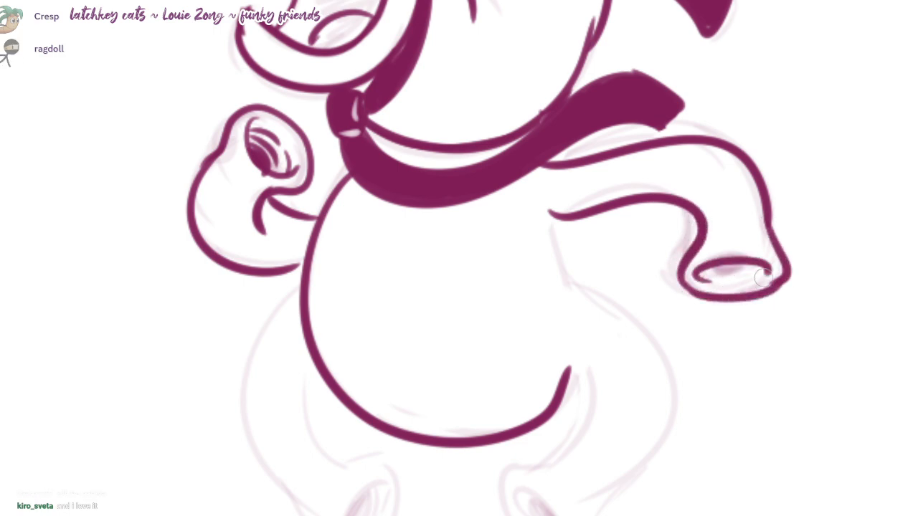
mouse_move(707, 269)
mouse_down()
mouse_move(766, 267)
mouse_move(756, 245)
mouse_move(771, 225)
mouse_up()
- Ink the body side under the bent arm and the outer curve of the leg below it
mouse_move(595, 152)
mouse_down()
mouse_move(686, 259)
mouse_move(663, 430)
mouse_up()
key(ctrl+z)
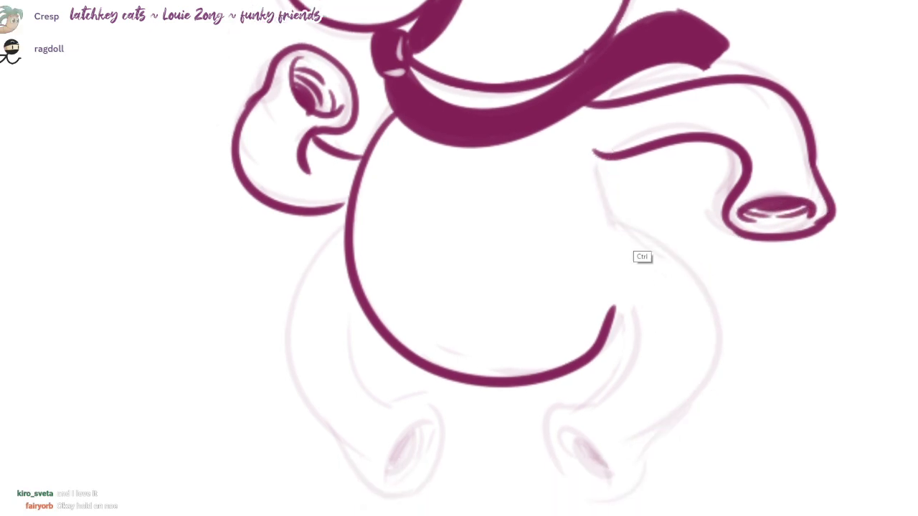
mouse_move(621, 227)
mouse_down()
mouse_move(709, 337)
mouse_move(632, 448)
mouse_up()
drag(598, 159, 623, 223)
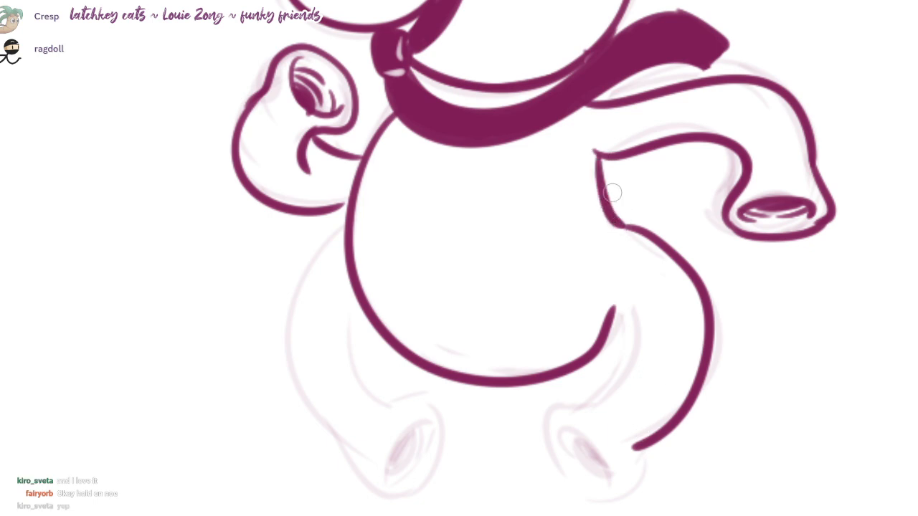
key(ctrl+z)
drag(599, 156, 626, 224)
- Ink the inner curve of the leg below the bent arm and outline its flared foot end
mouse_move(615, 301)
mouse_down()
mouse_move(610, 396)
mouse_move(638, 316)
mouse_move(618, 404)
mouse_move(626, 383)
mouse_move(552, 437)
mouse_move(629, 283)
mouse_move(608, 341)
mouse_up()
key(ctrl+z)
key(ctrl+z)
scroll(627, 306, up, 2)
mouse_move(639, 410)
mouse_down()
mouse_move(627, 306)
mouse_move(643, 342)
mouse_move(586, 408)
mouse_up()
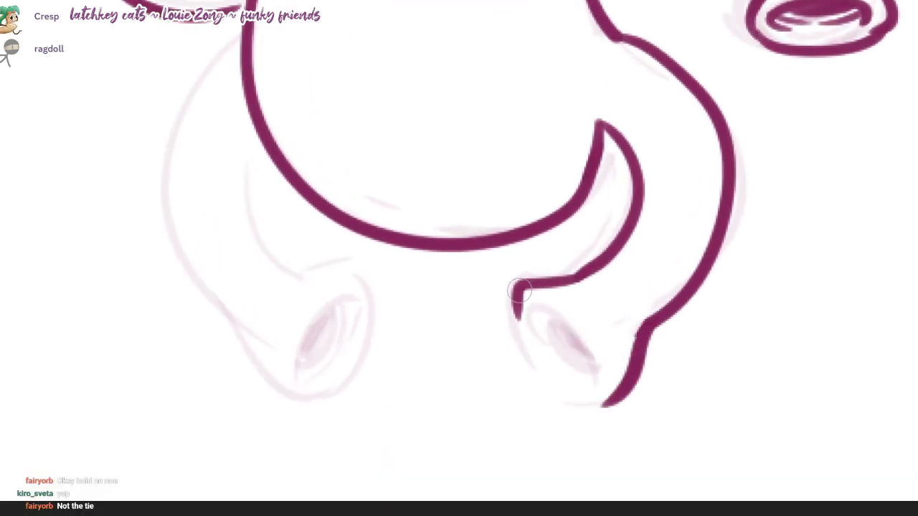
drag(519, 290, 615, 392)
key(ctrl+z)
drag(514, 289, 628, 359)
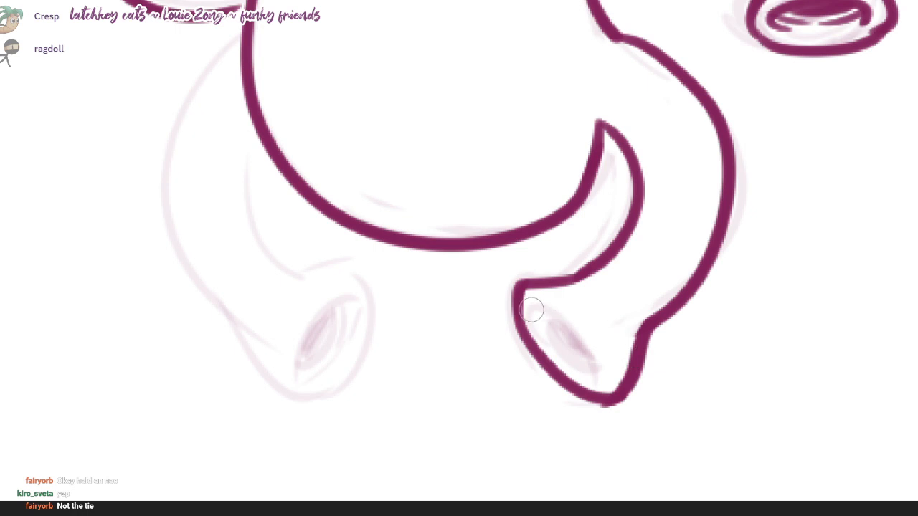
- Ink the shaded oval hollow and its curved creases inside that leg's foot end
mouse_move(532, 314)
mouse_down()
mouse_move(600, 383)
mouse_move(586, 335)
mouse_move(596, 394)
mouse_move(608, 370)
mouse_move(596, 380)
mouse_up()
key(ctrl+z)
key(ctrl+z)
drag(545, 298, 606, 357)
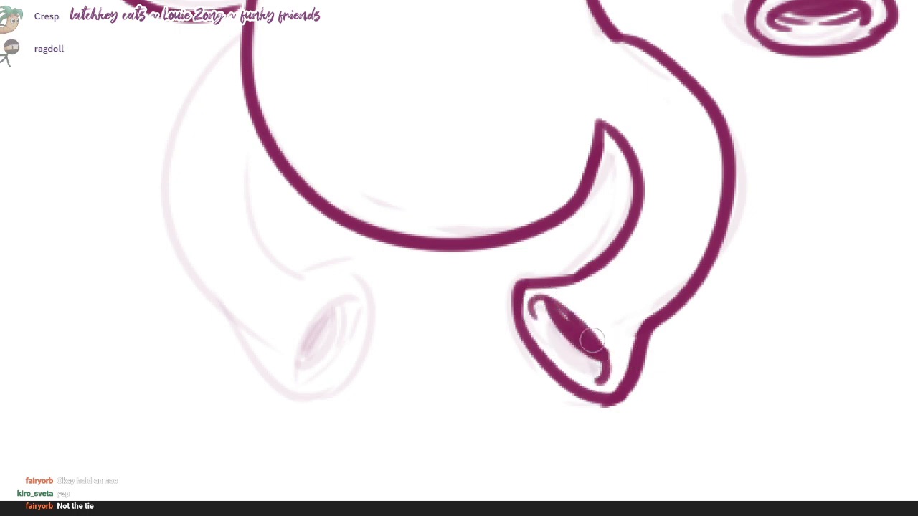
key(ctrl+z)
drag(565, 313, 604, 358)
drag(558, 330, 564, 337)
key(ctrl+z)
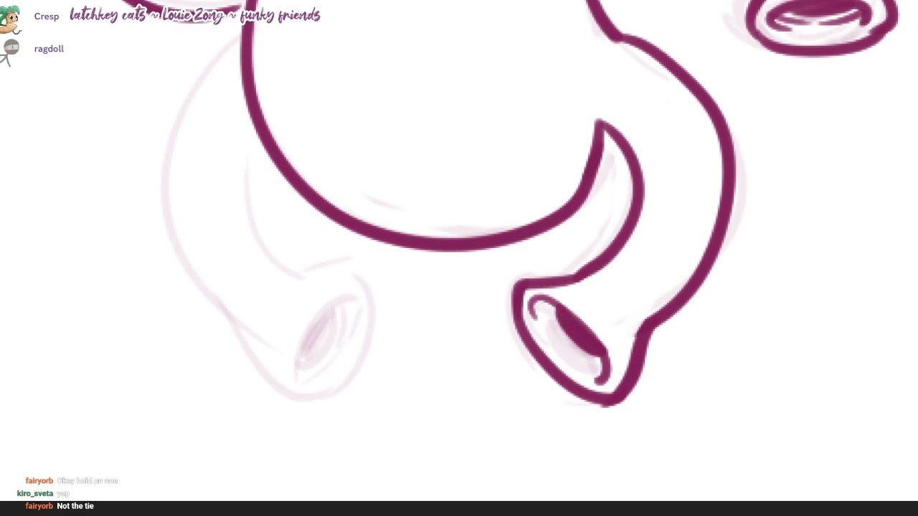
mouse_move(544, 301)
mouse_down()
mouse_move(556, 334)
mouse_move(600, 360)
mouse_up()
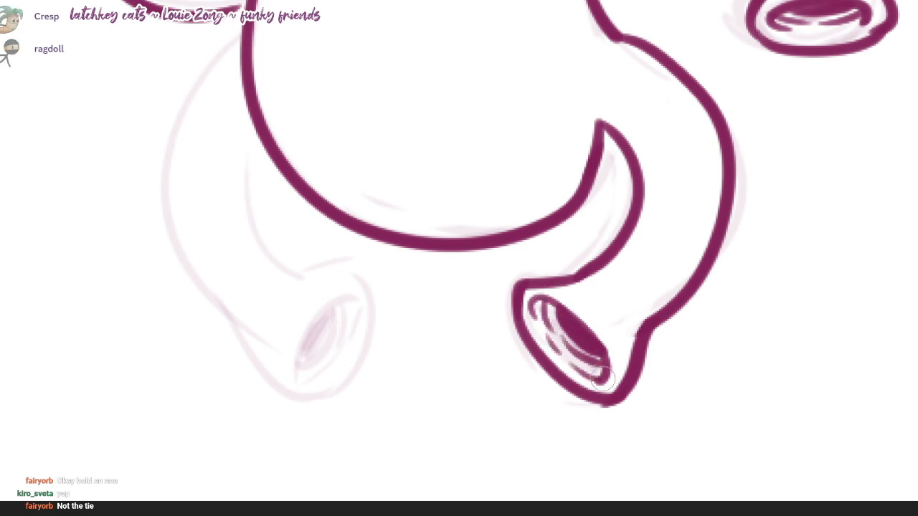
- Ink the opposite leg's outer and inner curves and outline its flared foot end
mouse_move(293, 102)
mouse_down()
mouse_move(344, 109)
mouse_move(341, 154)
mouse_up()
drag(294, 91, 308, 396)
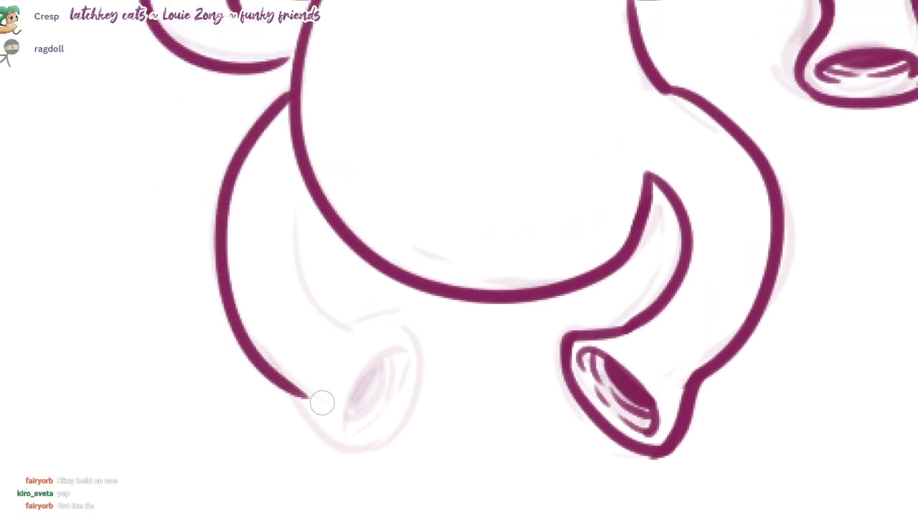
mouse_move(296, 169)
mouse_down()
mouse_move(311, 307)
mouse_move(342, 332)
mouse_up()
drag(284, 385, 356, 454)
key(ctrl+z)
mouse_move(338, 330)
mouse_down()
mouse_move(408, 353)
mouse_move(397, 397)
mouse_move(350, 453)
mouse_up()
drag(408, 349, 352, 457)
key(ctrl+z)
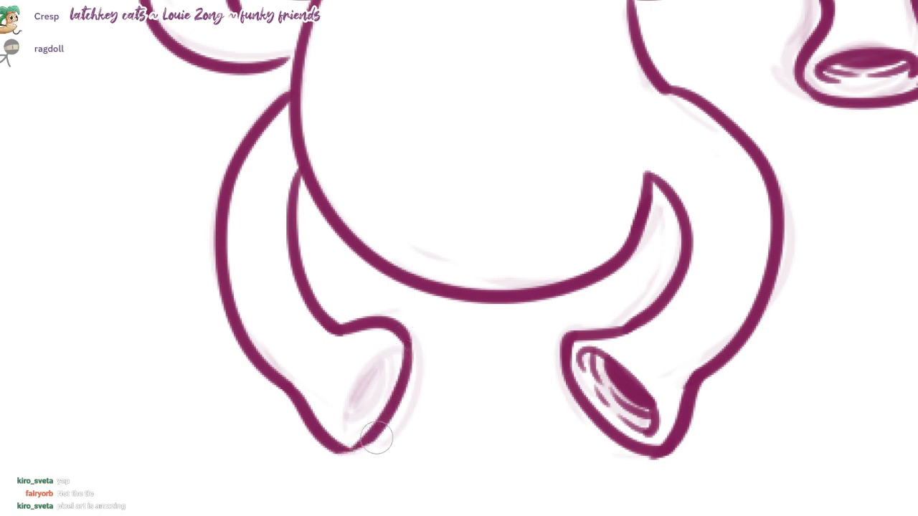
- Ink the oval hollow in the foot of the leg below the raised arm, with dark shading and curved creases
drag(392, 349, 353, 434)
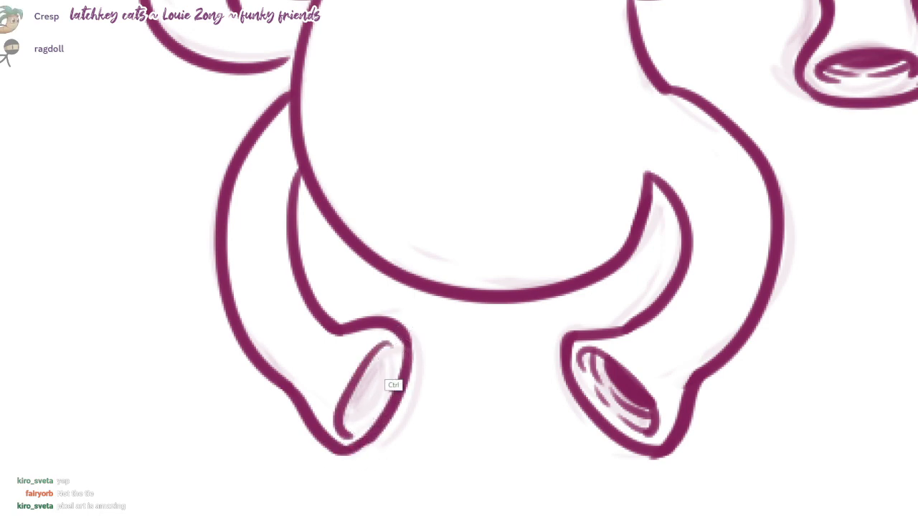
key(ctrl+z)
drag(394, 348, 350, 436)
key(ctrl+z)
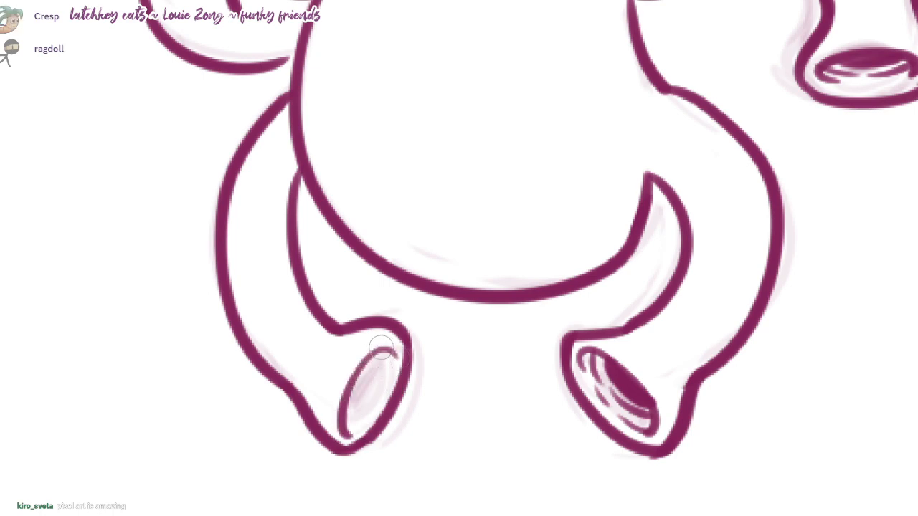
mouse_move(378, 354)
mouse_down()
mouse_move(351, 412)
mouse_move(367, 384)
mouse_up()
key(ctrl+z)
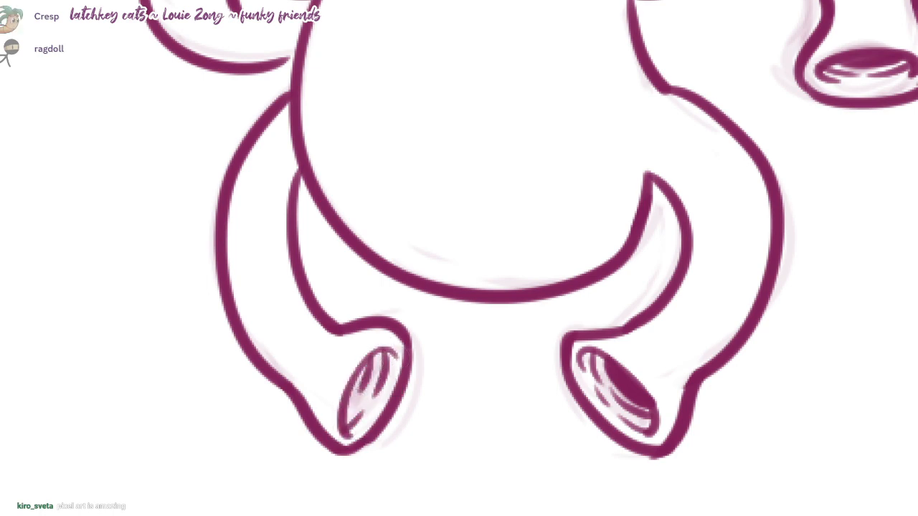
key(ctrl+z)
drag(378, 352, 357, 406)
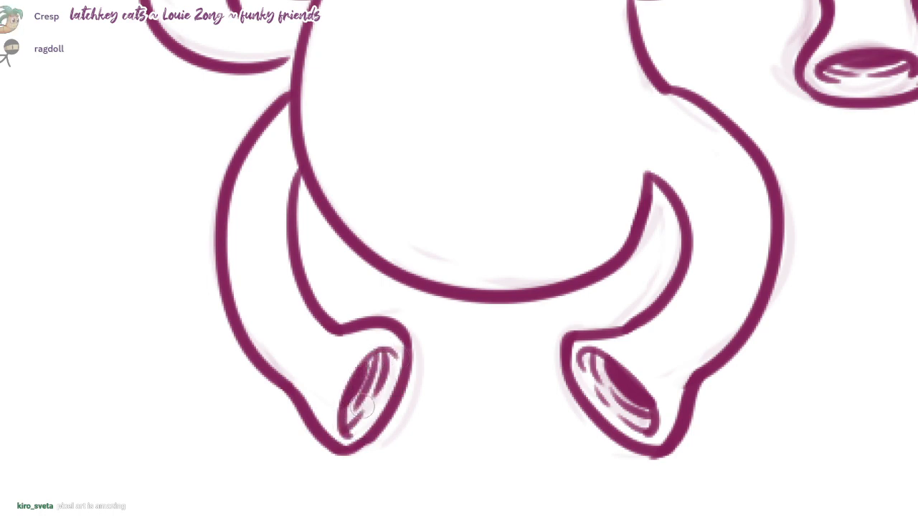
drag(565, 332, 492, 367)
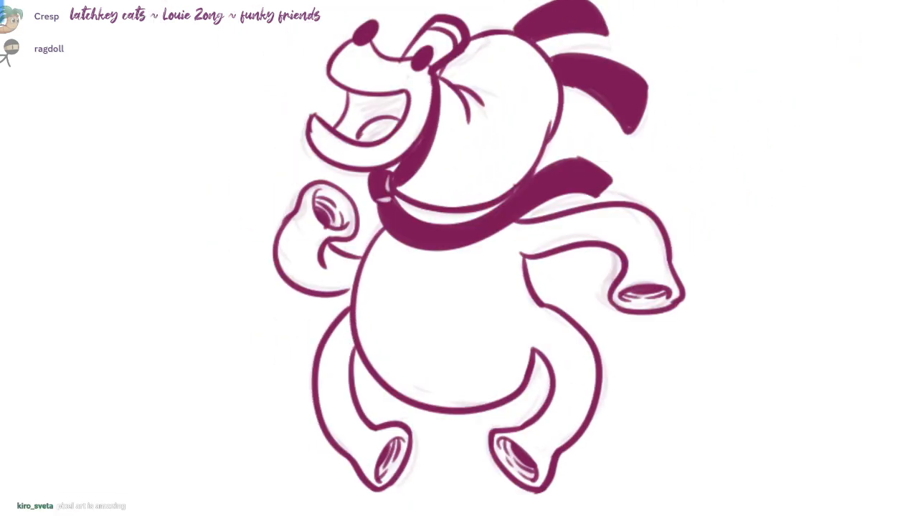
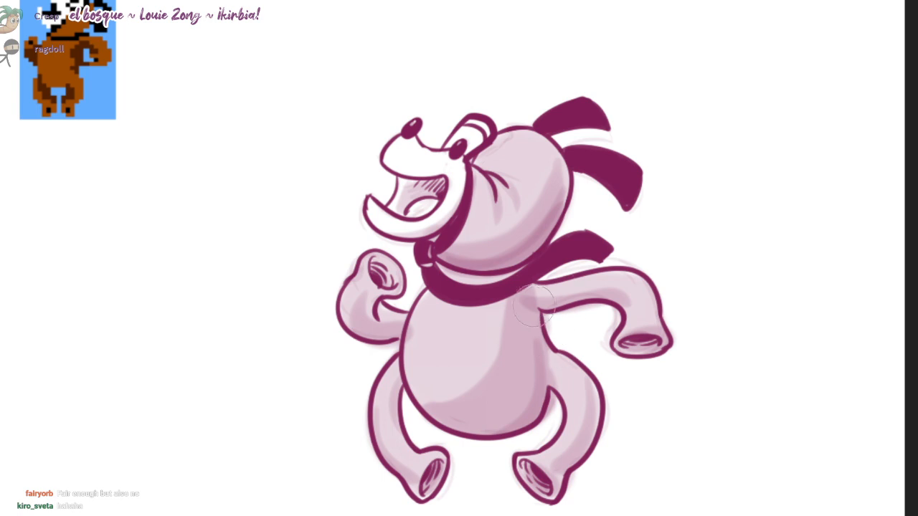
- Deepen the mauve shading on the raised arm and along the belly's lower shadow side
drag(365, 313, 417, 336)
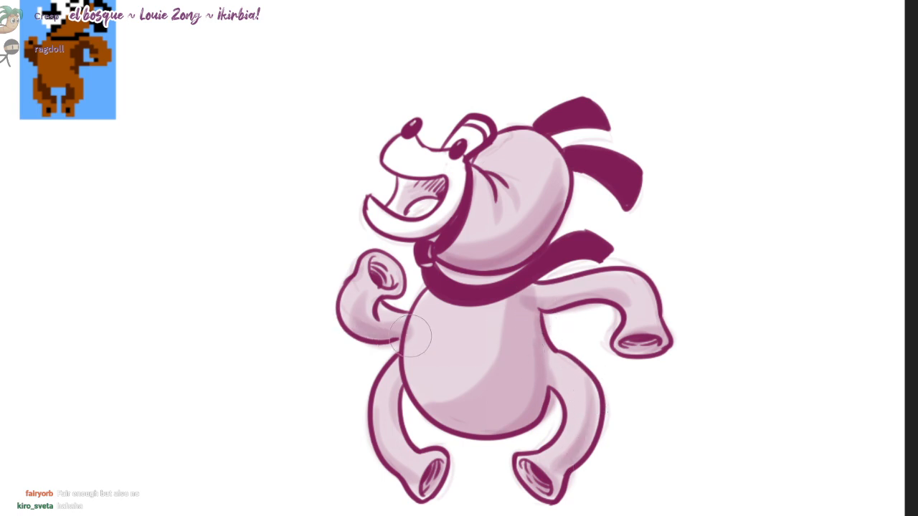
drag(358, 298, 401, 328)
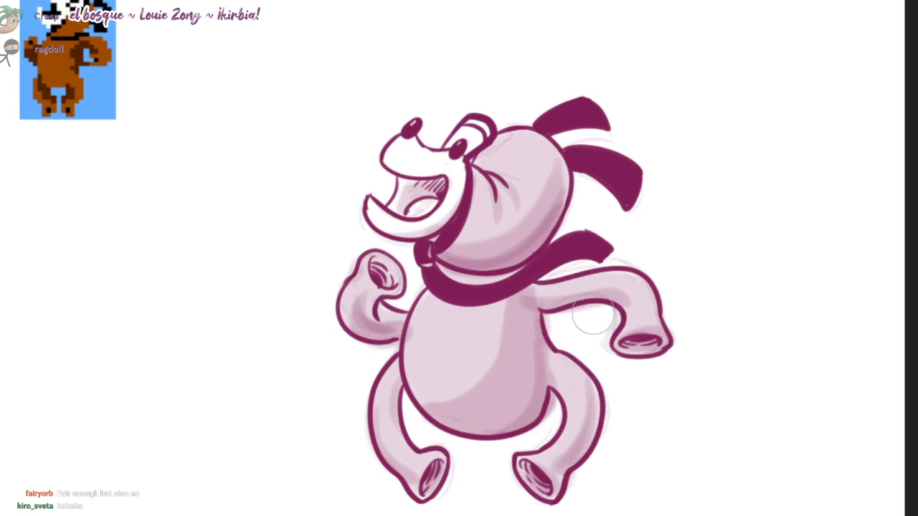
mouse_move(546, 343)
mouse_down()
mouse_move(533, 394)
mouse_move(432, 422)
mouse_up()
key(ctrl+z)
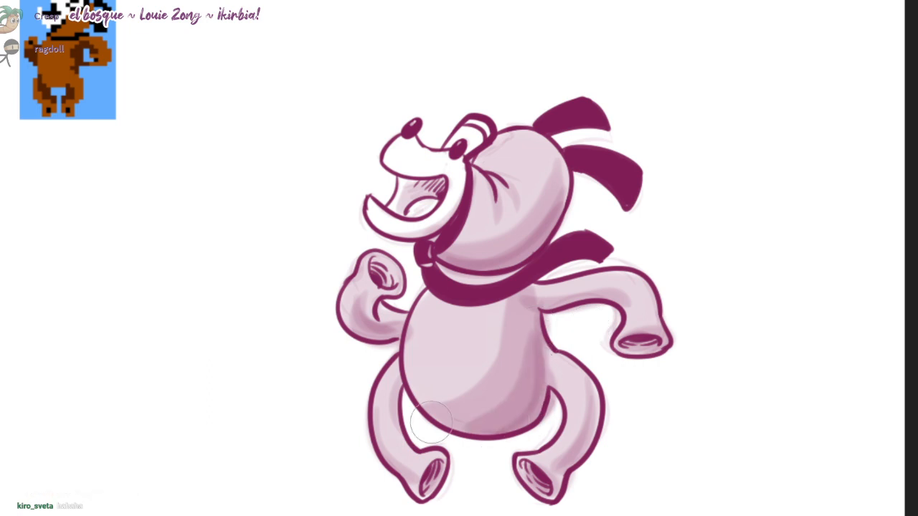
key(ctrl+z)
drag(532, 344, 385, 438)
key(ctrl+z)
mouse_move(545, 338)
mouse_down()
mouse_move(441, 425)
mouse_move(487, 419)
mouse_up()
drag(530, 380, 480, 419)
key(ctrl+z)
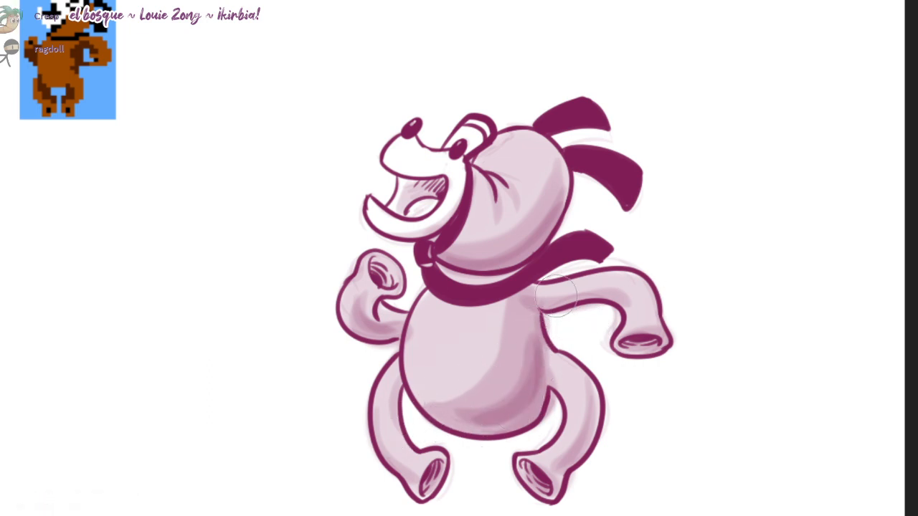
- Shade both arms and both legs in mauve and darken the hollows of the feet
mouse_move(549, 295)
mouse_down()
mouse_move(610, 289)
mouse_move(649, 305)
mouse_up()
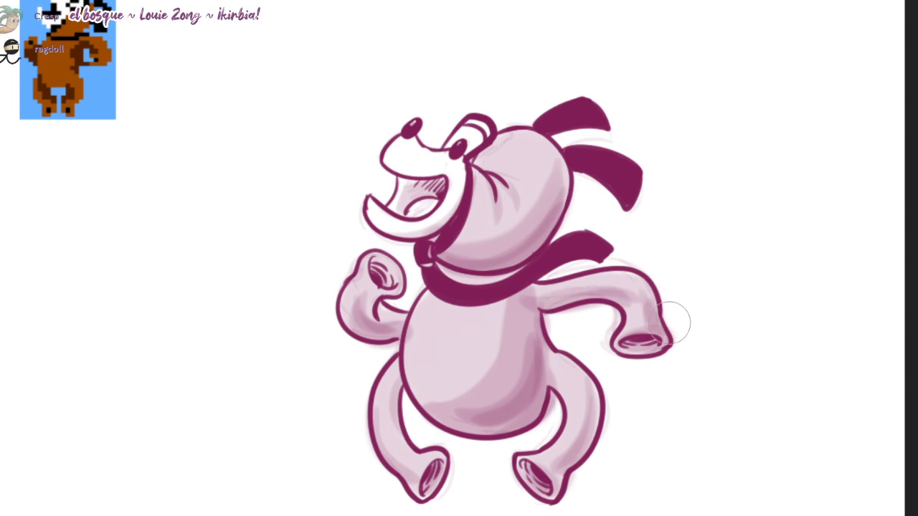
mouse_move(367, 308)
mouse_down()
mouse_move(358, 281)
mouse_move(395, 281)
mouse_up()
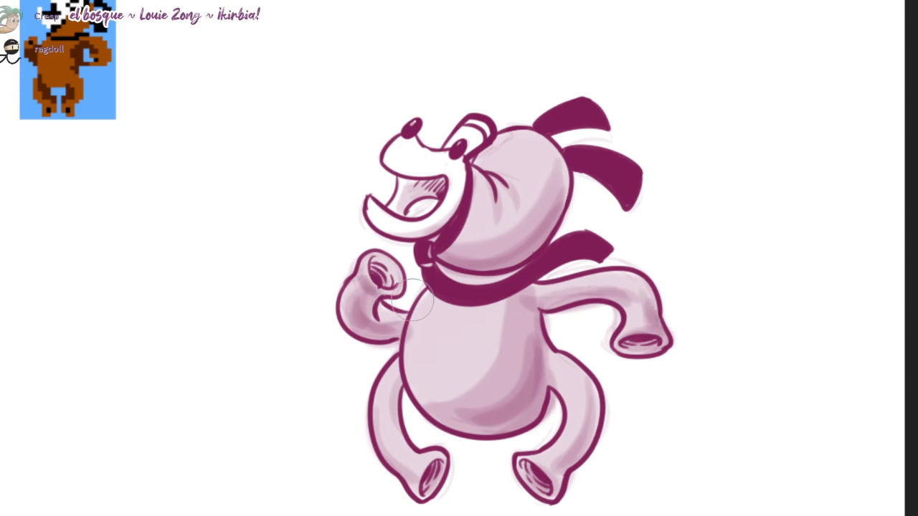
drag(387, 406, 395, 435)
mouse_move(402, 367)
mouse_down()
mouse_move(406, 441)
mouse_move(394, 382)
mouse_move(415, 437)
mouse_up()
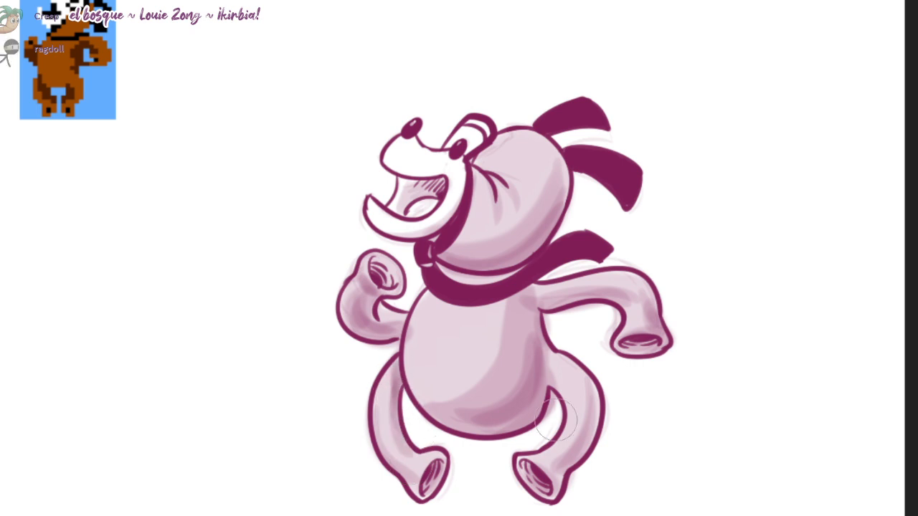
mouse_move(551, 383)
mouse_down()
mouse_move(541, 416)
mouse_move(539, 405)
mouse_up()
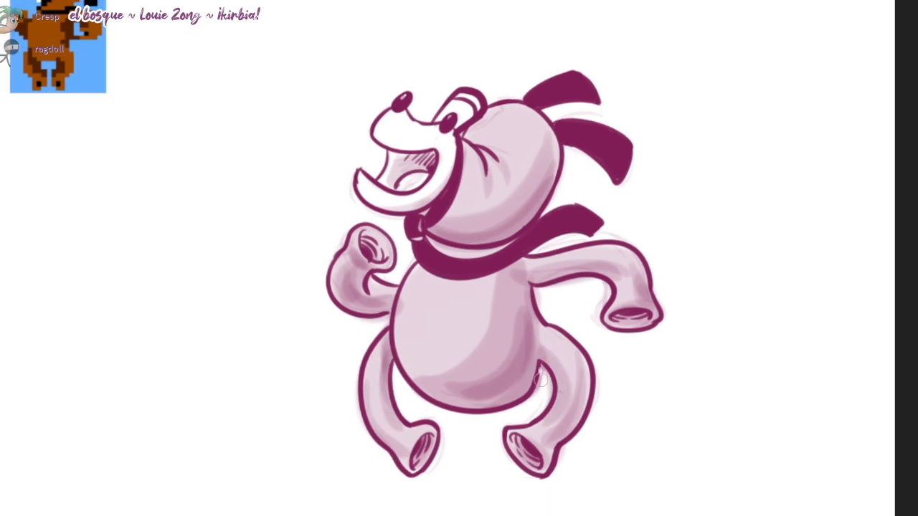
mouse_move(558, 375)
mouse_down()
mouse_move(548, 362)
mouse_move(541, 419)
mouse_move(553, 406)
mouse_move(538, 466)
mouse_move(505, 448)
mouse_up()
drag(423, 450, 416, 460)
- Paint white highlights along the belly's shadow-side rim, the leg beside it and the bent arm's outer edge
drag(454, 385, 530, 357)
drag(527, 283, 529, 294)
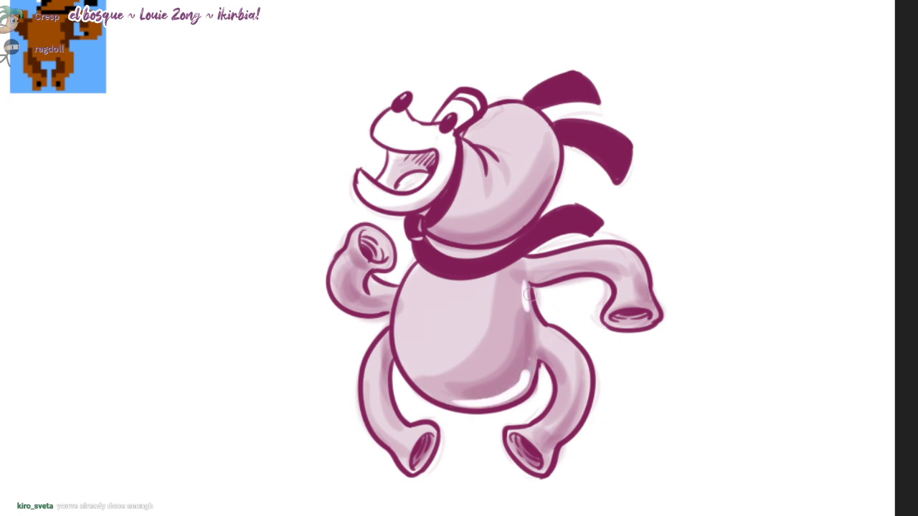
key(ctrl+z)
mouse_move(582, 356)
mouse_down()
mouse_move(580, 410)
mouse_move(560, 430)
mouse_up()
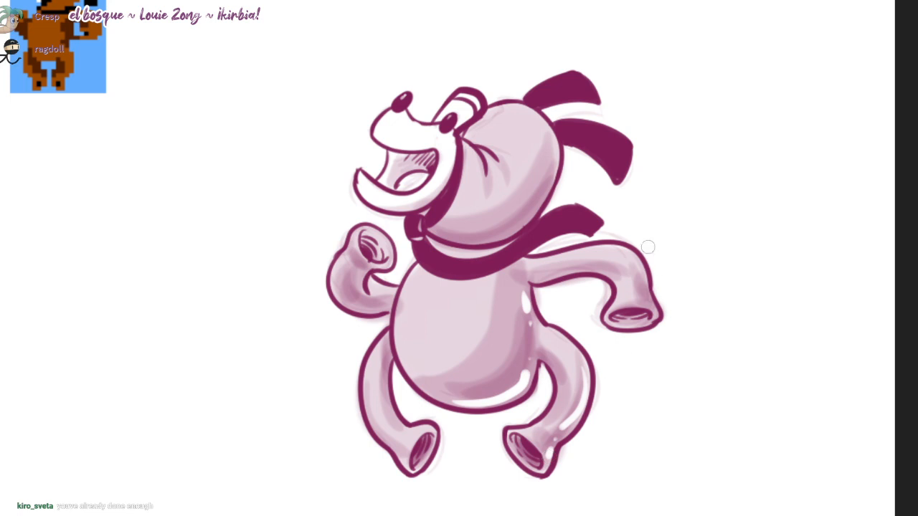
drag(644, 251, 642, 285)
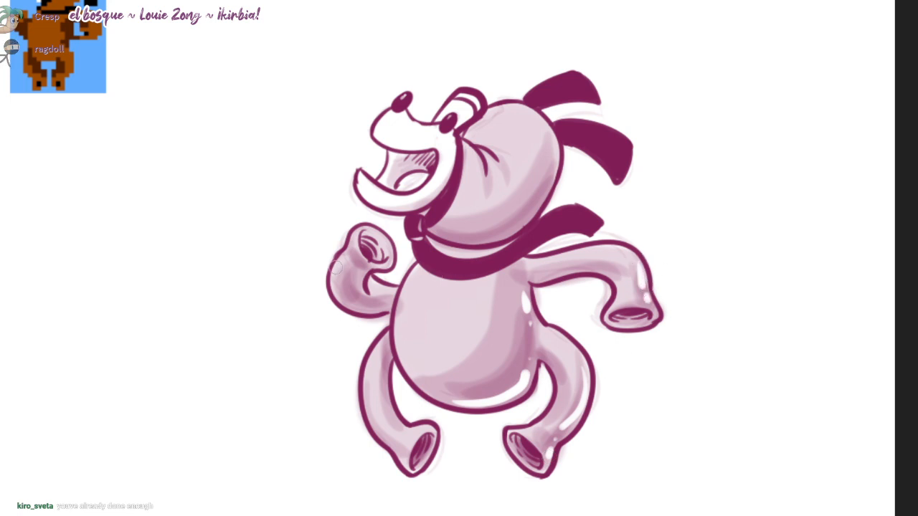
- Paint white highlights on the raised arm and the leg below it, plus two large spots on the belly
drag(336, 260, 339, 281)
mouse_move(388, 366)
mouse_down()
mouse_move(394, 415)
mouse_move(428, 427)
mouse_up()
drag(428, 285, 414, 342)
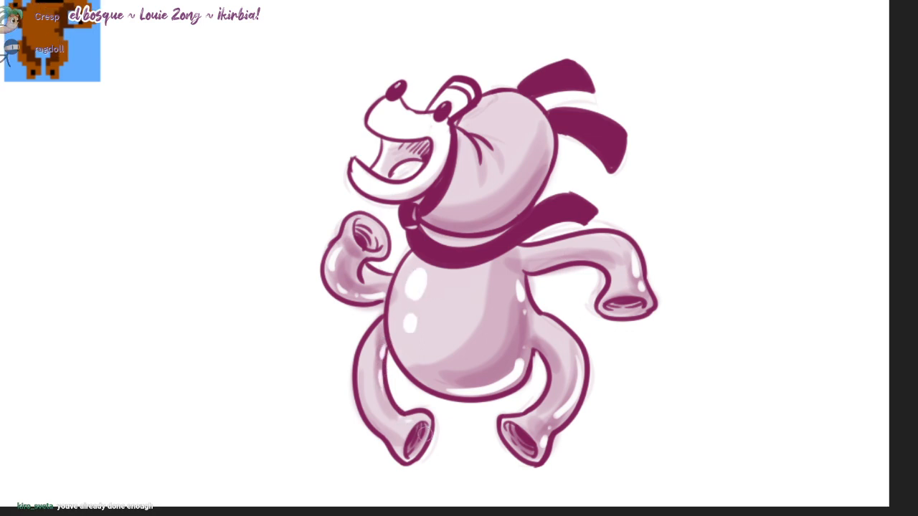
drag(363, 360, 385, 423)
key(ctrl+z)
drag(374, 337, 369, 377)
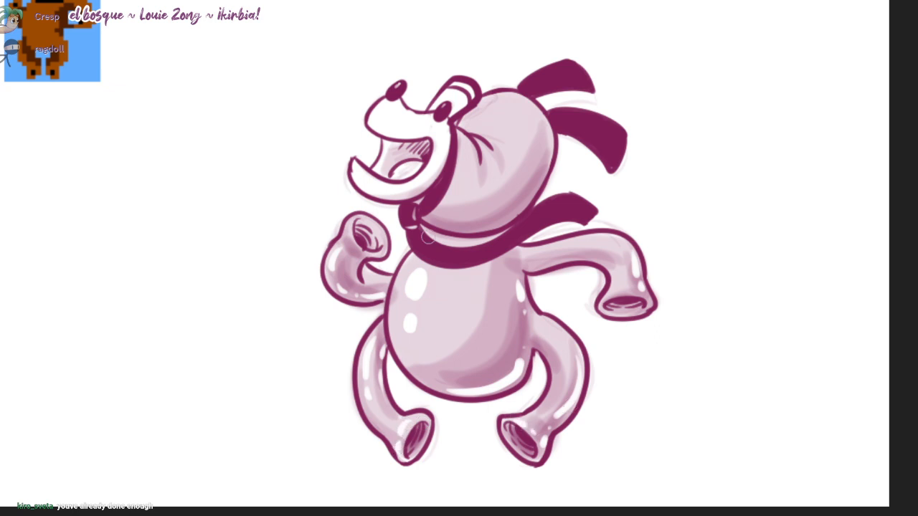
- Add small white highlights around the raised arm's wrist and along the bent arm's upper edge
drag(350, 221, 346, 235)
click(352, 248)
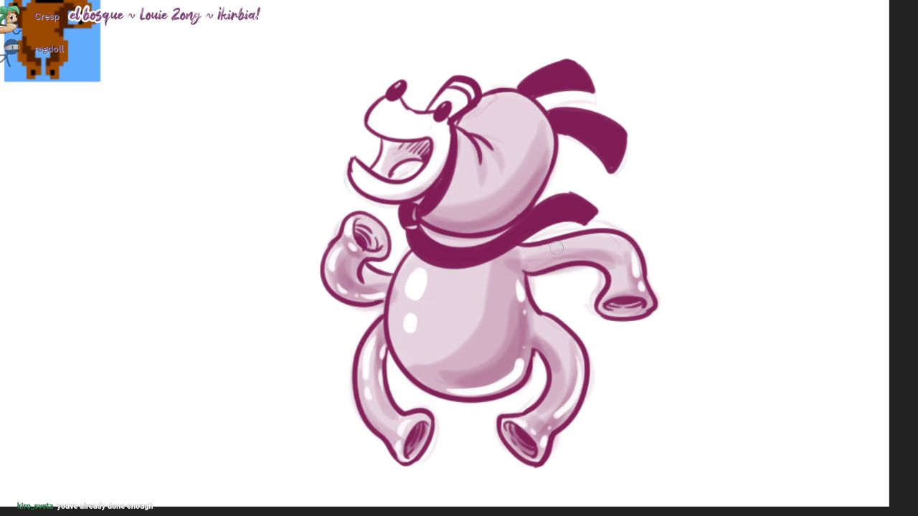
mouse_move(539, 253)
mouse_down()
mouse_move(599, 242)
mouse_move(575, 246)
mouse_up()
key(ctrl+z)
key(ctrl+z)
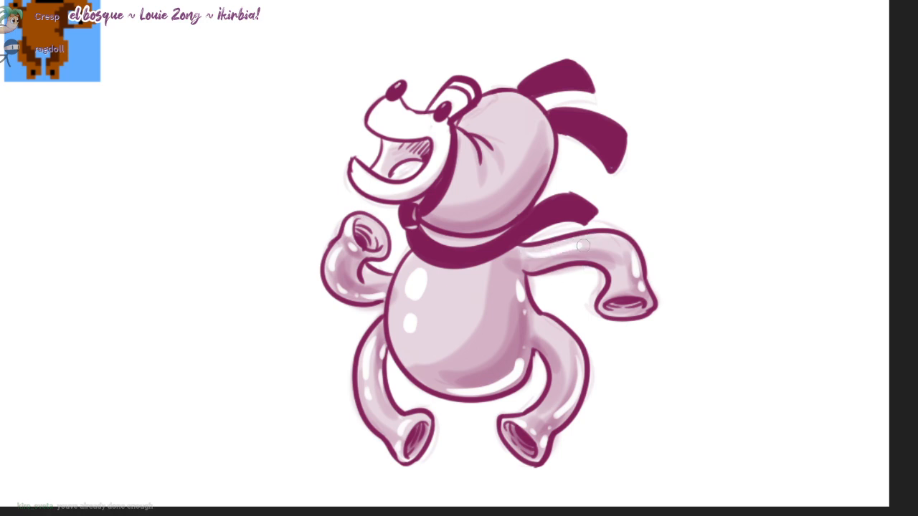
click(585, 245)
- Deepen the mauve shading on the head around the cheek creases and above the scarf
drag(494, 165, 490, 214)
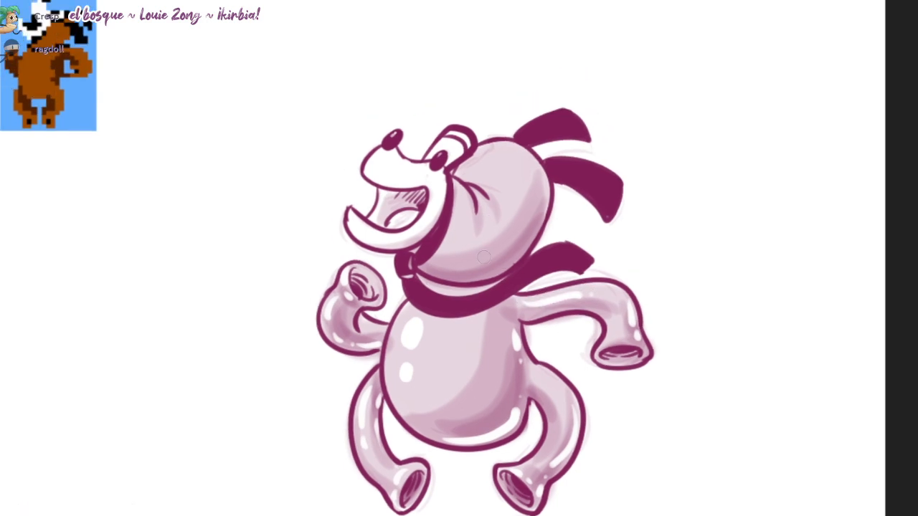
mouse_move(472, 254)
mouse_down()
mouse_move(499, 217)
mouse_move(525, 212)
mouse_up()
drag(443, 273, 479, 268)
mouse_move(516, 212)
mouse_down()
mouse_move(466, 241)
mouse_move(463, 202)
mouse_up()
- Shade the lower jaw, mouth interior and eye in mauve with a smaller brush
key(bracketleft)
key(bracketleft)
key(bracketleft)
key(bracketleft)
drag(439, 171, 360, 239)
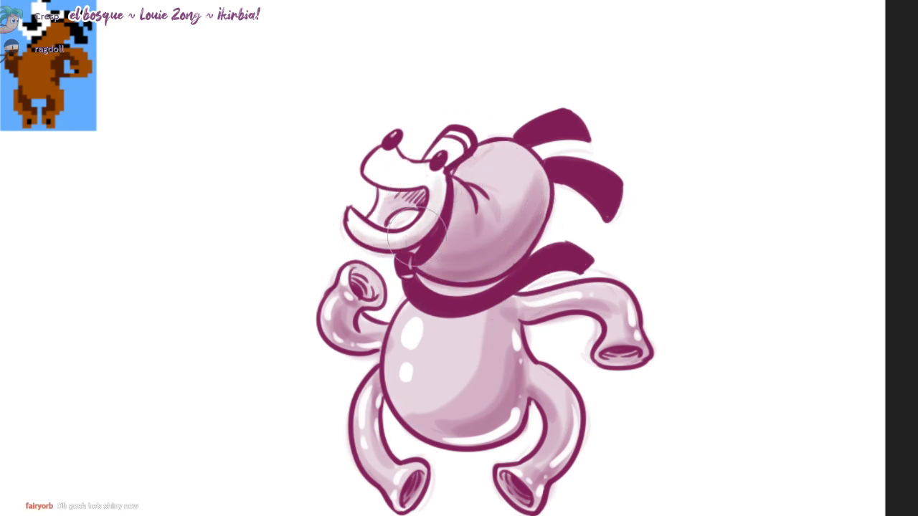
mouse_move(395, 206)
mouse_down()
mouse_move(419, 194)
mouse_move(386, 214)
mouse_move(395, 194)
mouse_up()
key(bracketleft)
key(bracketleft)
key(bracketleft)
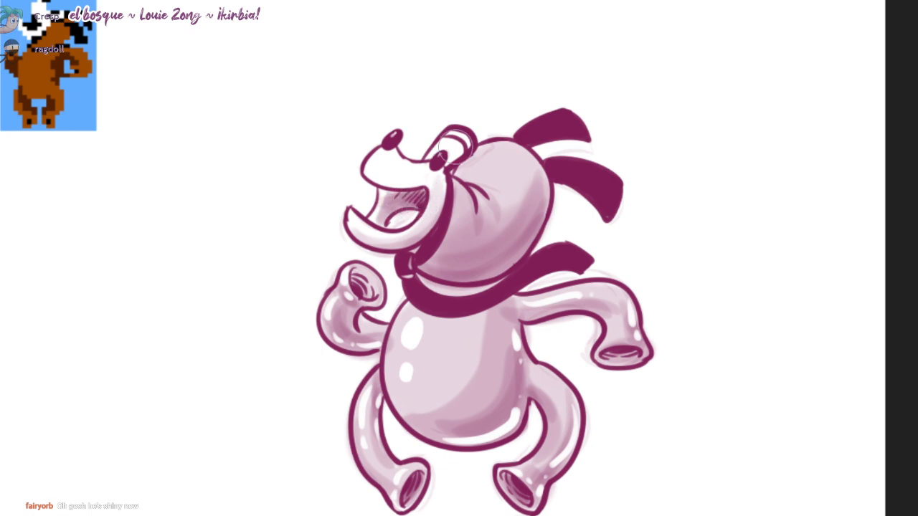
mouse_move(456, 146)
mouse_down()
mouse_move(469, 140)
mouse_move(448, 158)
mouse_move(435, 210)
mouse_move(372, 250)
mouse_up()
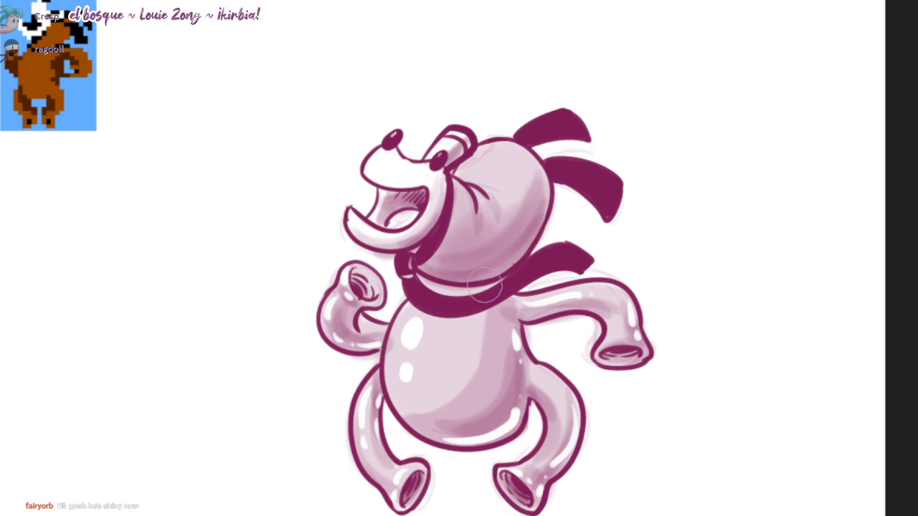
- Blend more soft shading over the back of the head and behind the jaw with a larger brush
key(bracketright)
drag(439, 248, 538, 160)
drag(456, 251, 518, 201)
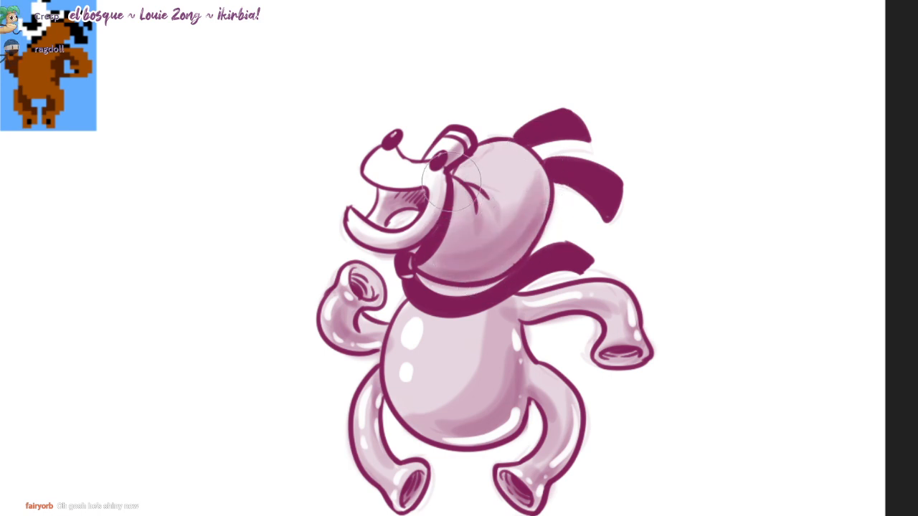
drag(451, 182, 411, 259)
drag(430, 197, 433, 226)
- Deepen the shading on the lower right of the dog's belly with soft dark magenta strokes
drag(436, 366, 407, 315)
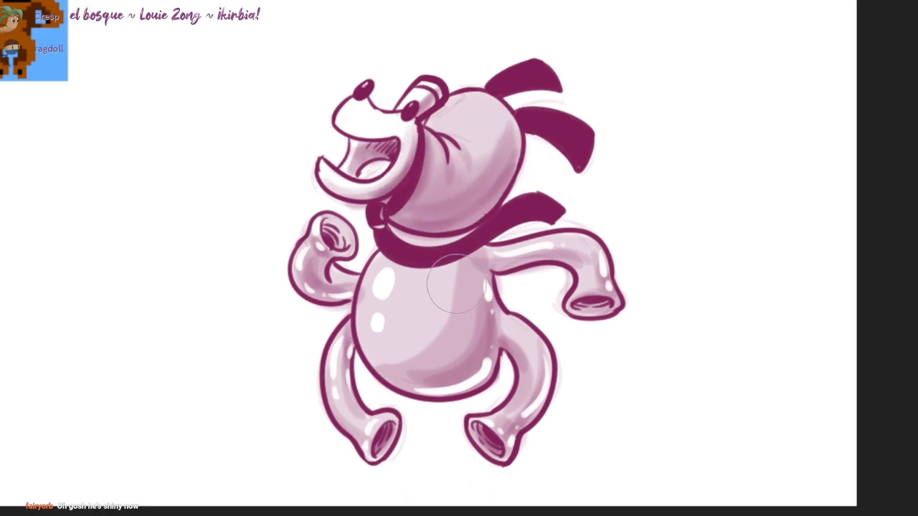
key(ctrl+z)
mouse_move(458, 277)
mouse_down()
mouse_move(420, 349)
mouse_move(420, 367)
mouse_move(455, 301)
mouse_move(433, 331)
mouse_move(436, 361)
mouse_up()
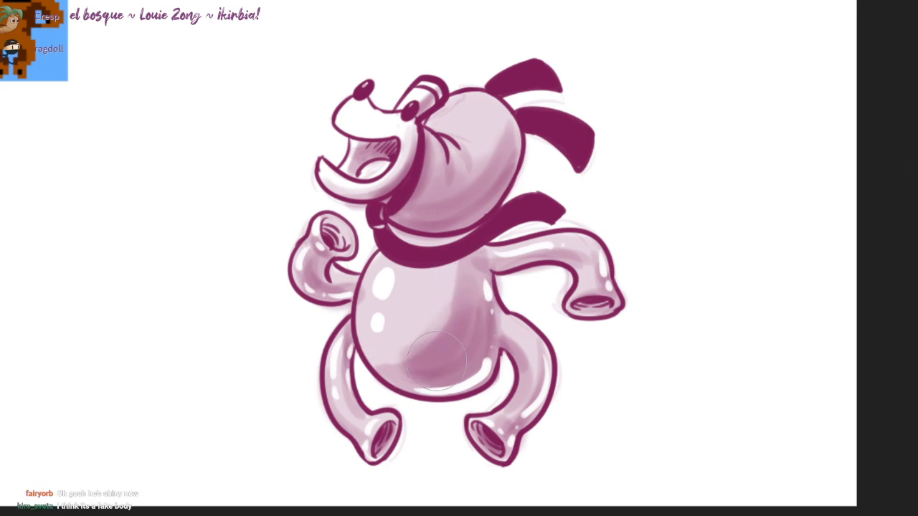
drag(439, 299, 392, 333)
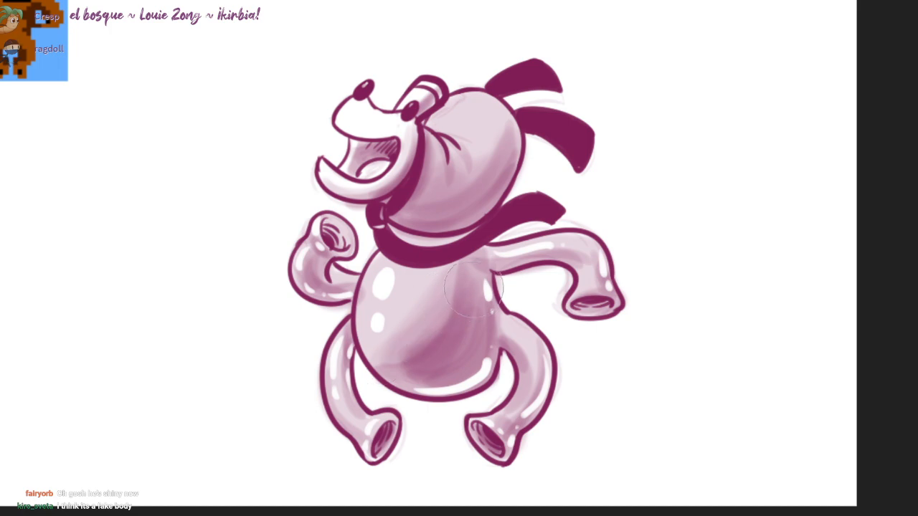
mouse_move(473, 286)
mouse_down()
mouse_move(451, 352)
mouse_move(406, 387)
mouse_move(421, 362)
mouse_move(401, 368)
mouse_up()
drag(464, 267, 416, 360)
drag(465, 346, 405, 374)
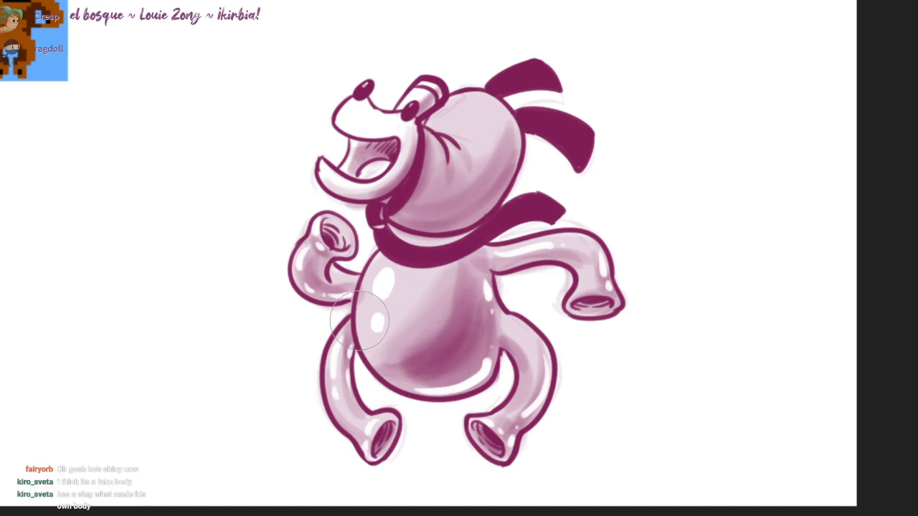
- Add mauve shading along both legs and the outstretched arm, using a smaller brush for the narrow leg edge
key(bracketleft)
key(bracketleft)
key(bracketleft)
drag(350, 358, 347, 387)
mouse_move(351, 340)
mouse_down()
mouse_move(344, 385)
mouse_move(350, 337)
mouse_move(351, 387)
mouse_move(377, 453)
mouse_up()
key(bracketright)
key(bracketright)
key(bracketright)
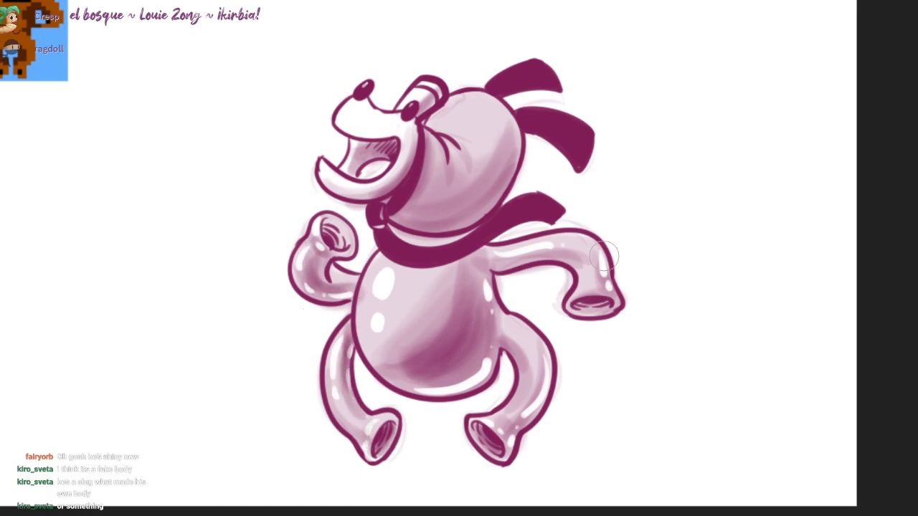
mouse_move(590, 254)
mouse_down()
mouse_move(600, 275)
mouse_move(568, 255)
mouse_up()
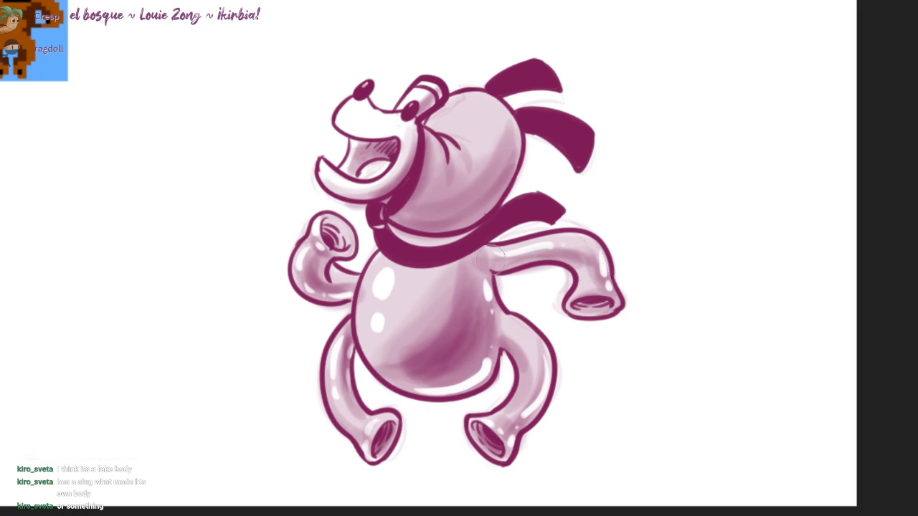
mouse_move(492, 258)
mouse_down()
mouse_move(537, 254)
mouse_move(585, 277)
mouse_up()
mouse_move(519, 333)
mouse_down()
mouse_move(530, 358)
mouse_move(510, 423)
mouse_move(498, 419)
mouse_move(513, 412)
mouse_move(521, 358)
mouse_move(488, 293)
mouse_move(480, 317)
mouse_up()
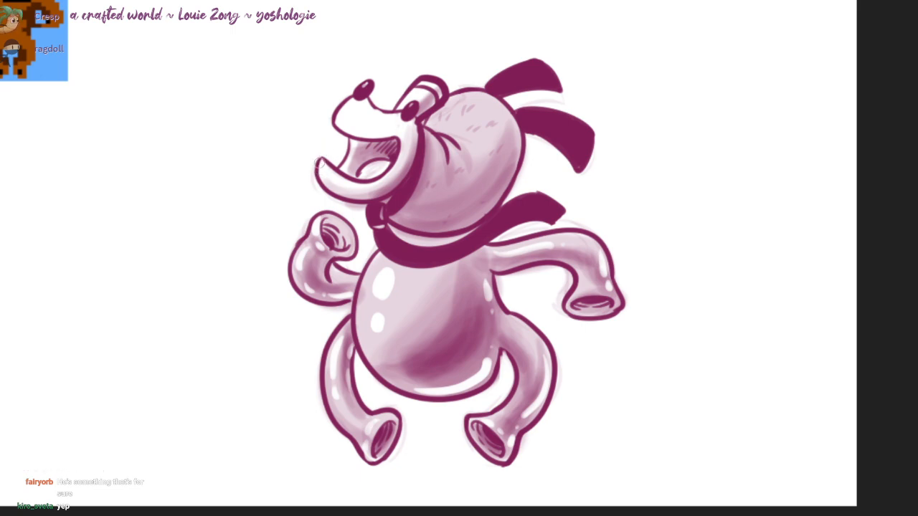
- Clean up the outline of the lower jaw and trim the scarf's loose end to a point
drag(318, 181, 381, 193)
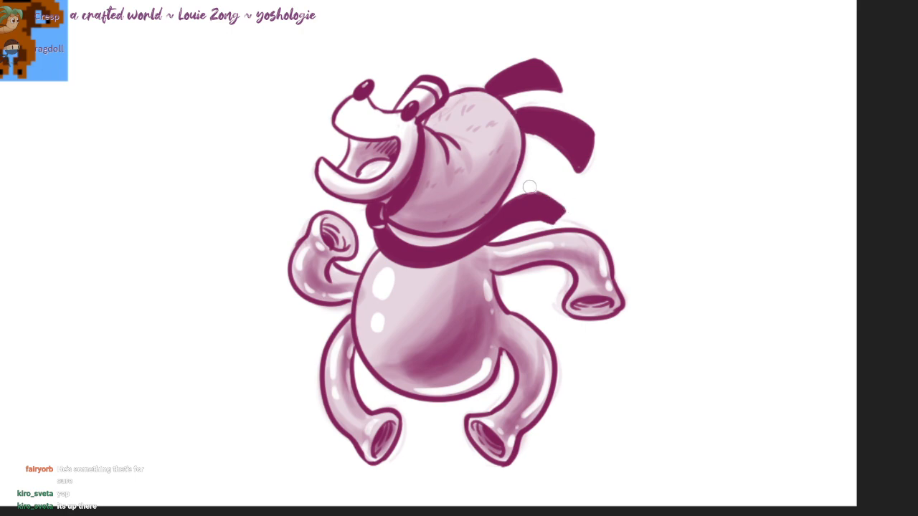
mouse_move(565, 200)
mouse_down()
mouse_move(539, 223)
mouse_move(562, 214)
mouse_up()
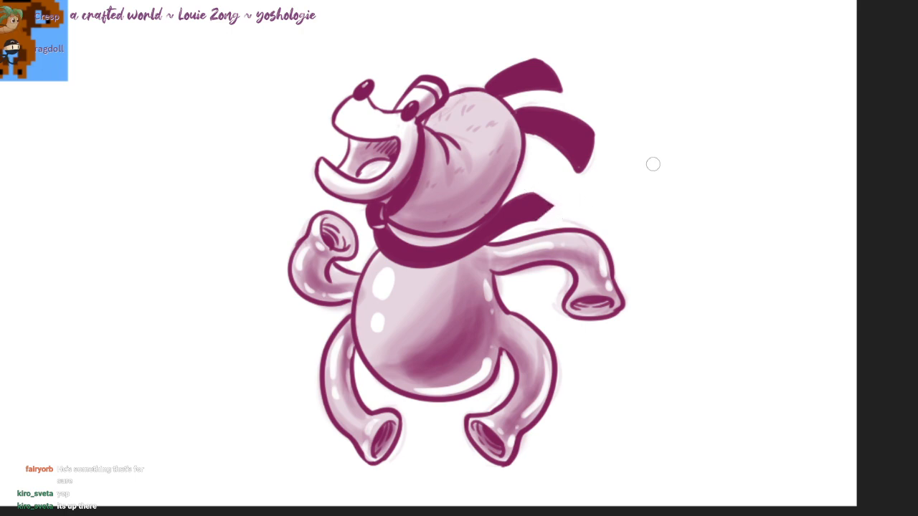
scroll(657, 287, down, 5)
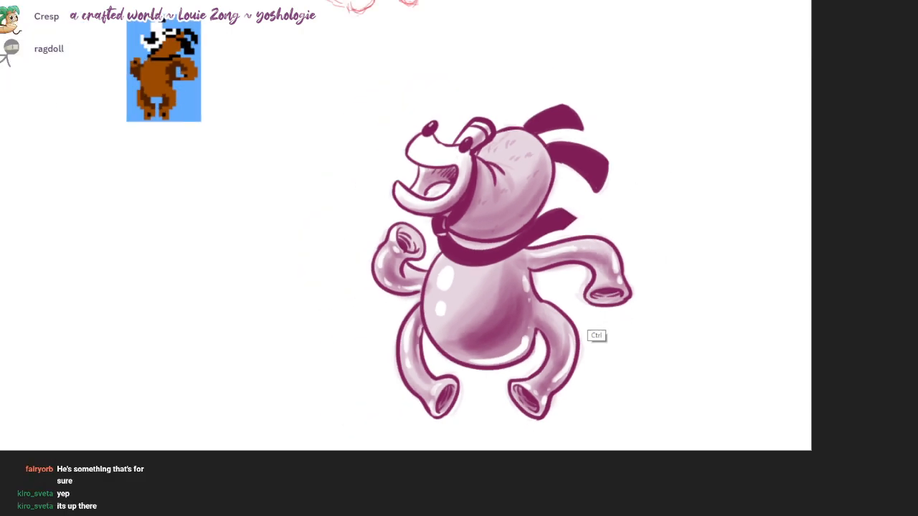
- Review the whole canvas and view the browser's reference picture of the dog with the duck beside it
drag(627, 299, 708, 300)
drag(703, 255, 686, 260)
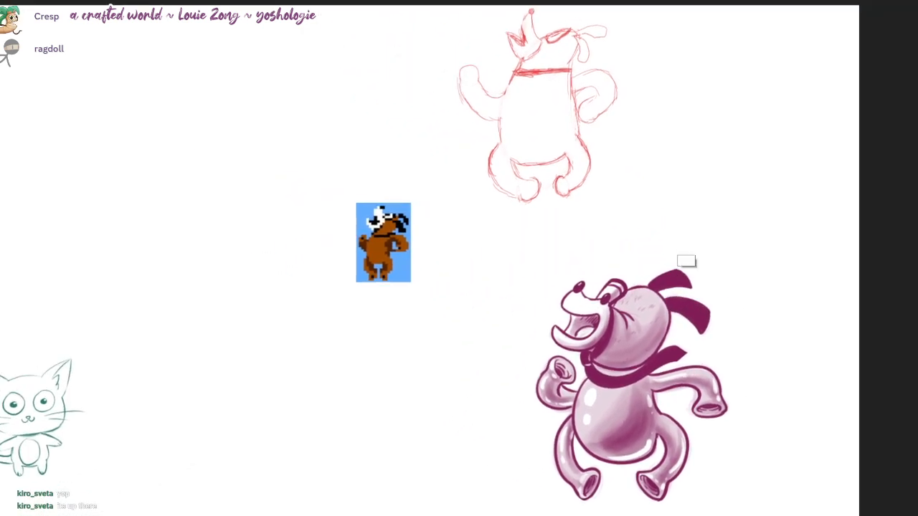
scroll(685, 259, up, 1)
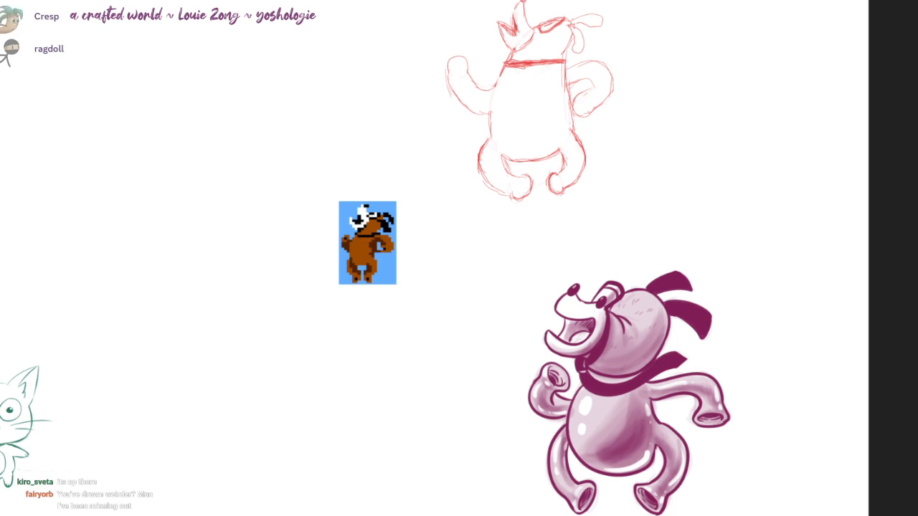
drag(686, 259, 750, 295)
scroll(677, 263, down, 1)
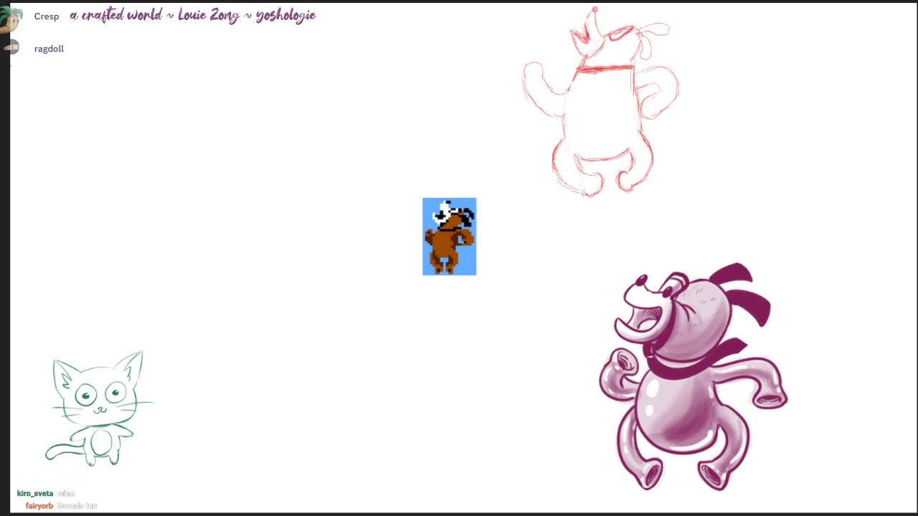
drag(357, 0, 334, 1)
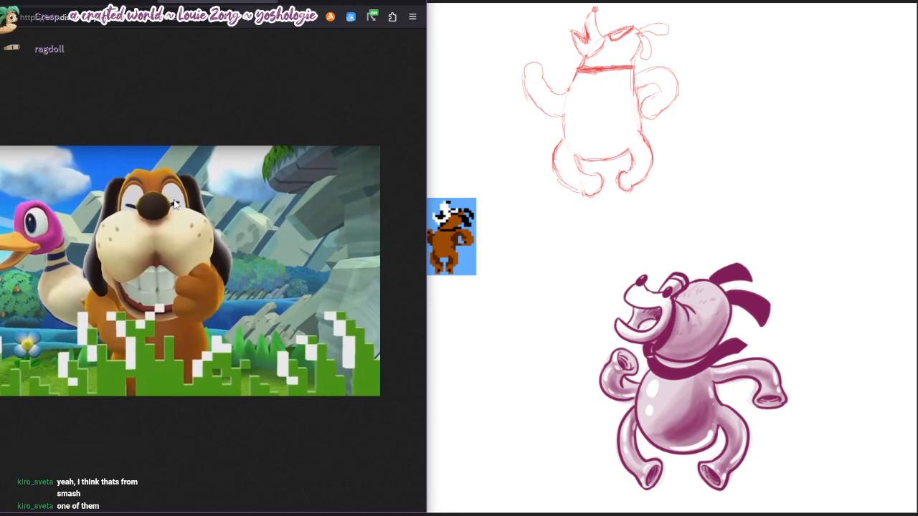
drag(330, 1, 631, 0)
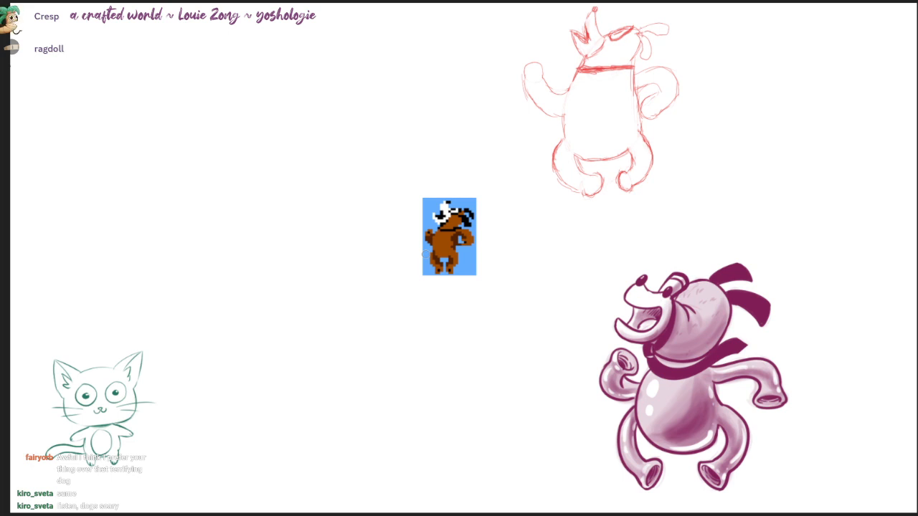
- Compare the red dog sketch and the pixel sprite with the shaded magenta dog
scroll(621, 135, up, 5)
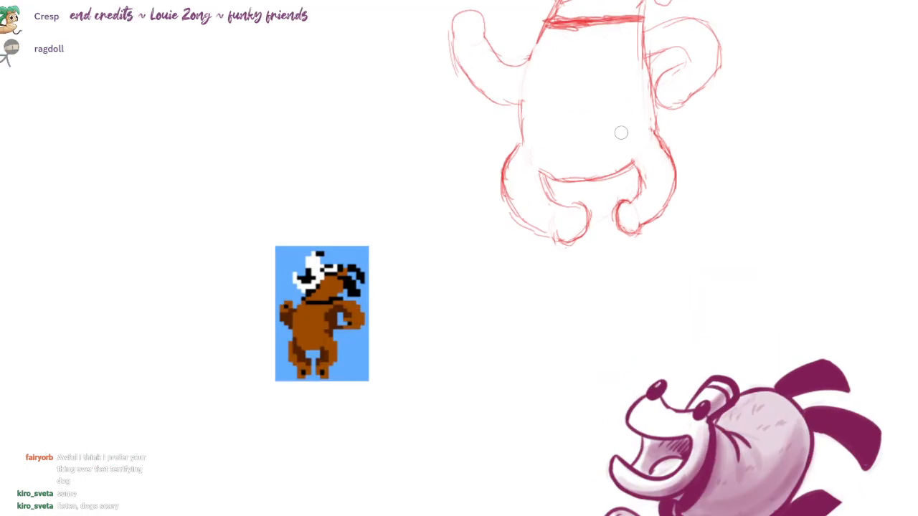
scroll(653, 103, down, 5)
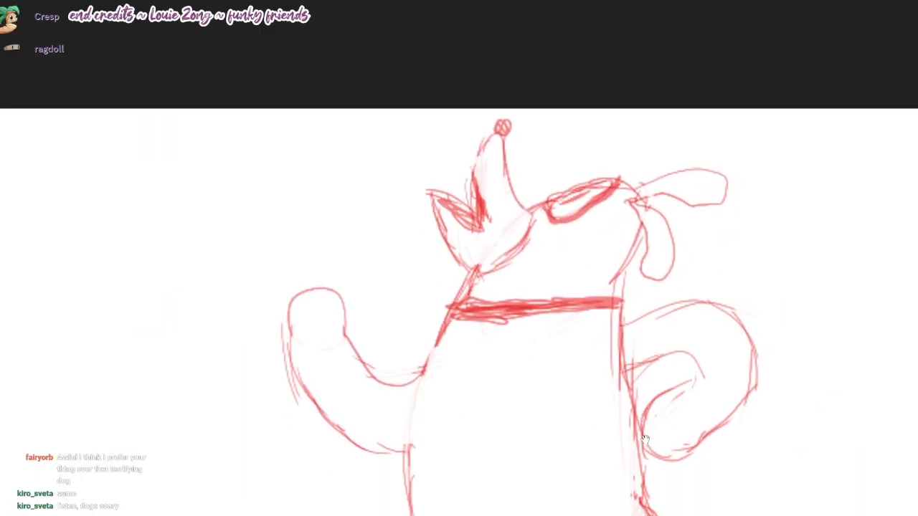
drag(644, 439, 622, 364)
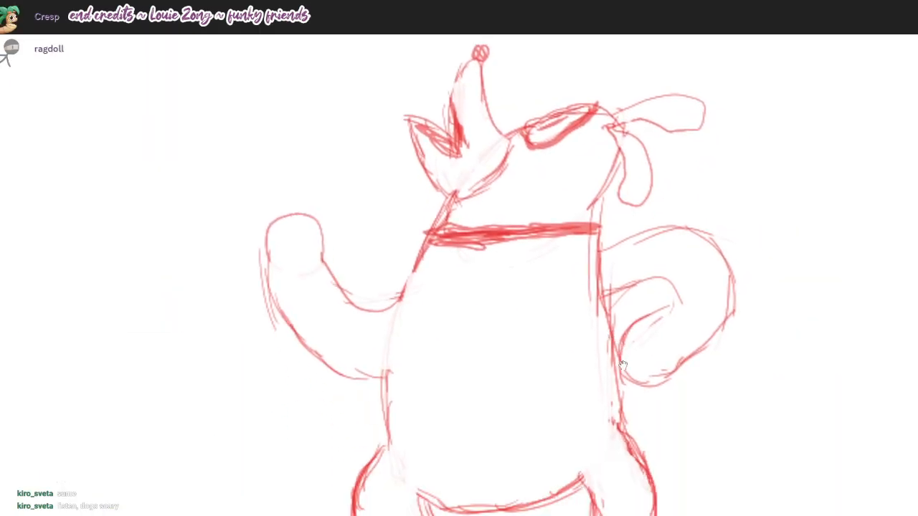
scroll(622, 364, down, 5)
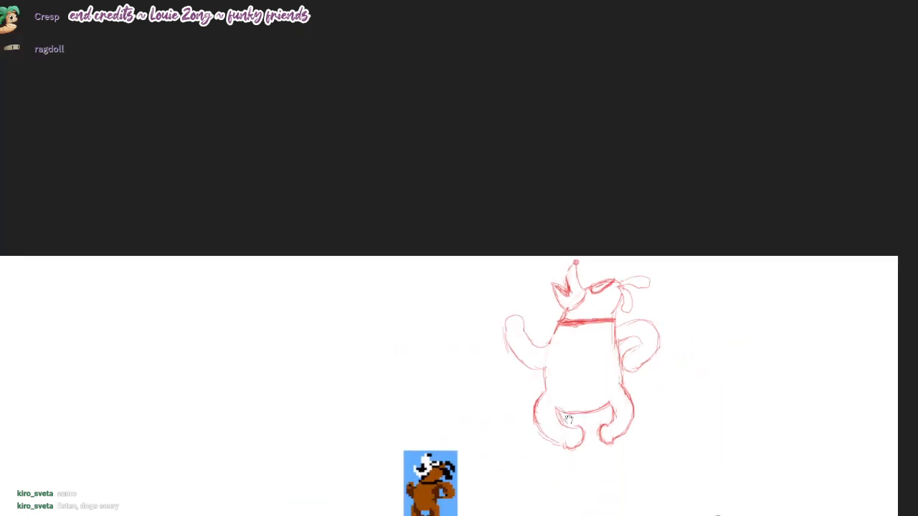
drag(568, 418, 582, 165)
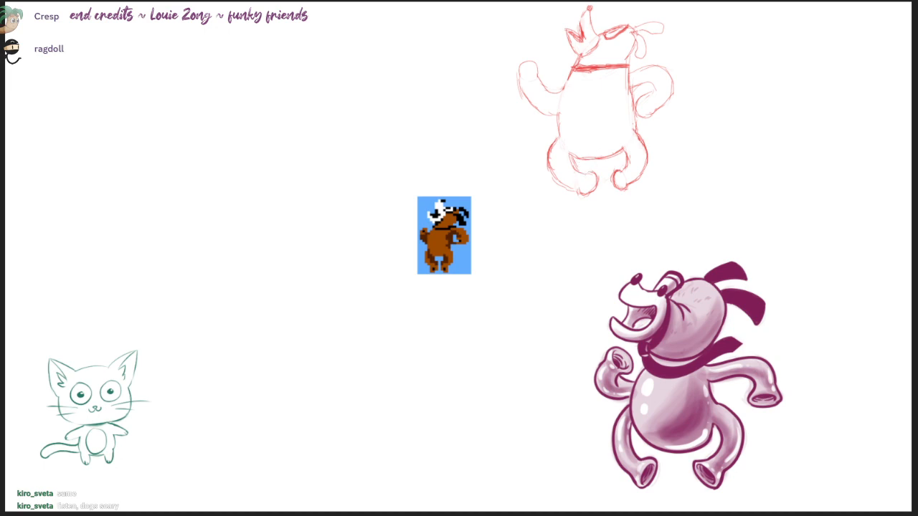
scroll(462, 222, up, 6)
drag(515, 212, 591, 184)
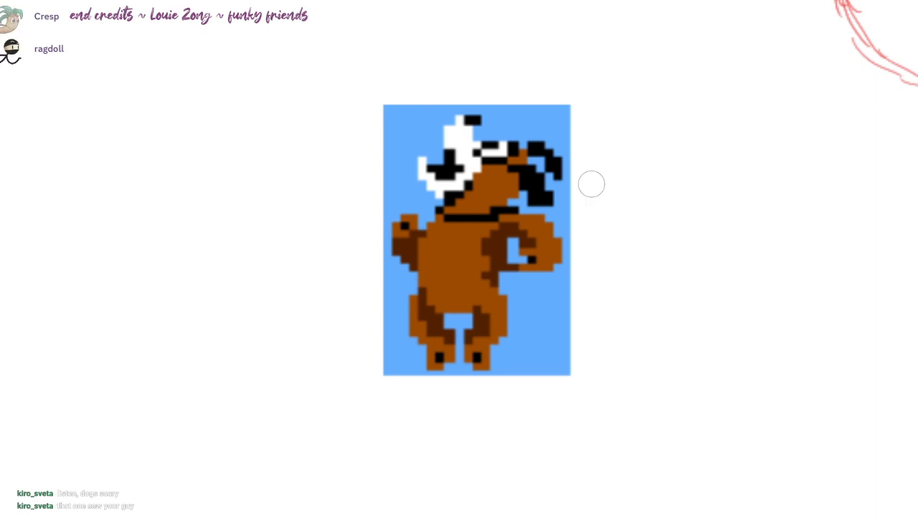
scroll(592, 185, down, 3)
drag(700, 139, 384, 229)
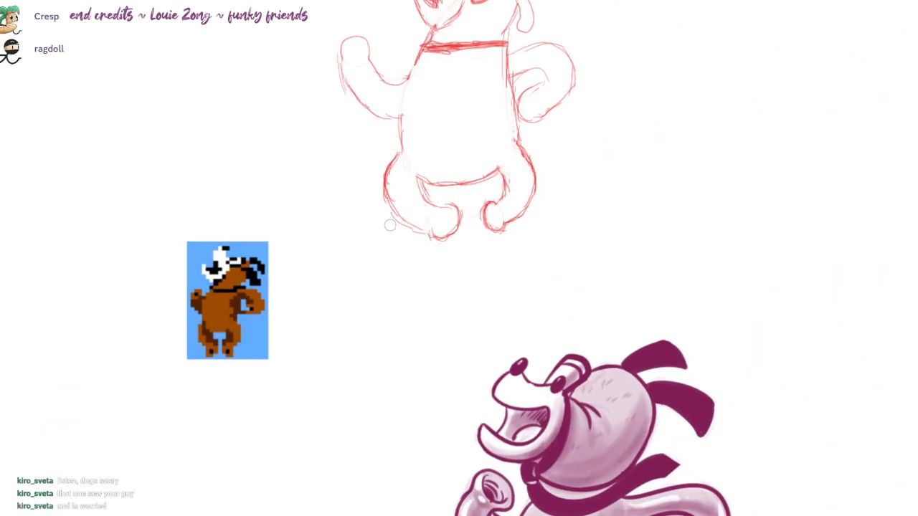
scroll(595, 191, down, 1)
mouse_move(594, 191)
mouse_down()
mouse_move(539, 219)
mouse_move(542, 201)
mouse_up()
scroll(467, 85, down, 1)
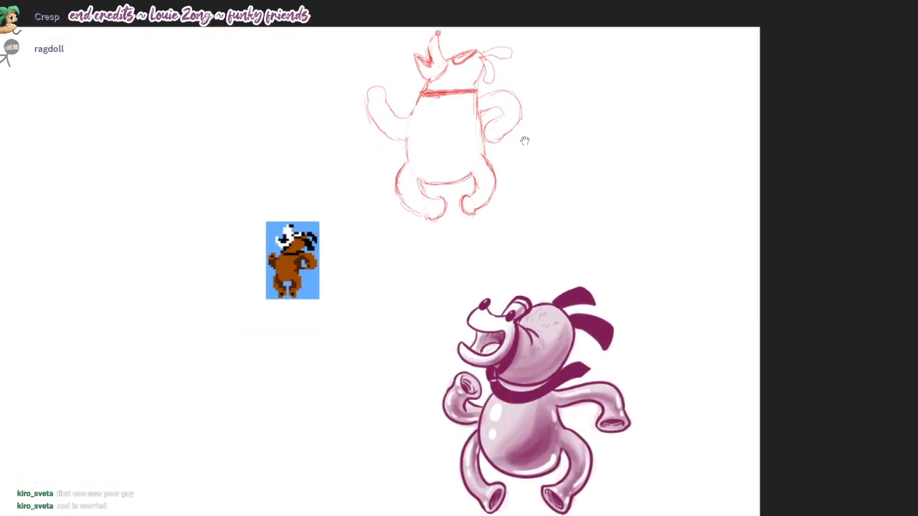
drag(524, 139, 585, 118)
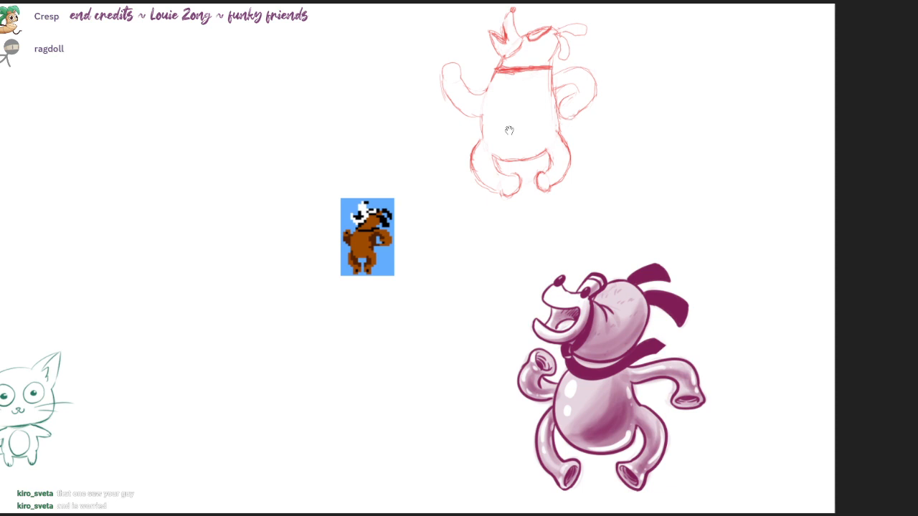
drag(510, 130, 540, 145)
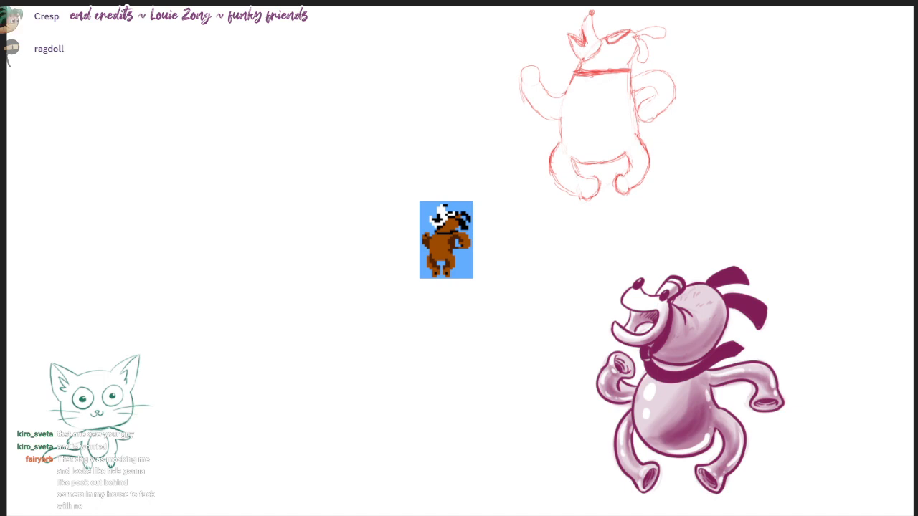
- Show the hidden sketches over the dog drawing and examine the overlapping red, magenta and green drawings
drag(666, 0, 788, 0)
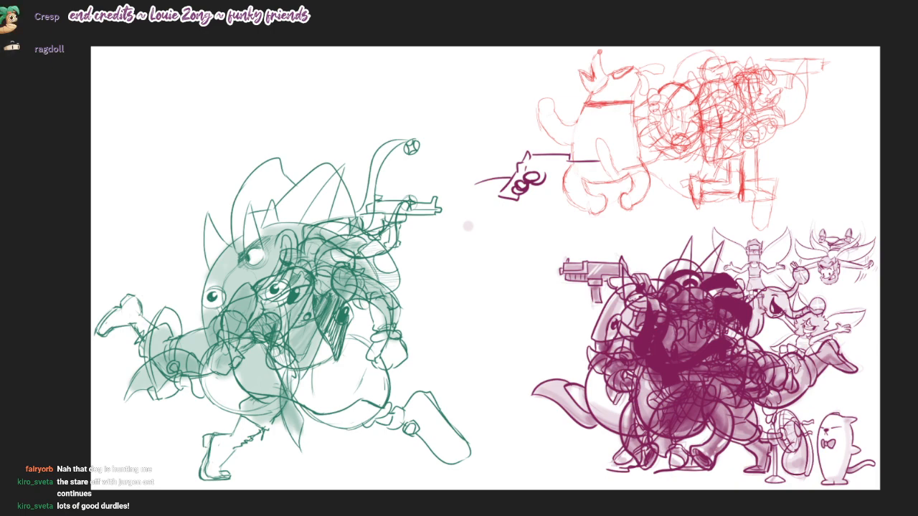
scroll(761, 114, up, 5)
drag(744, 109, 745, 207)
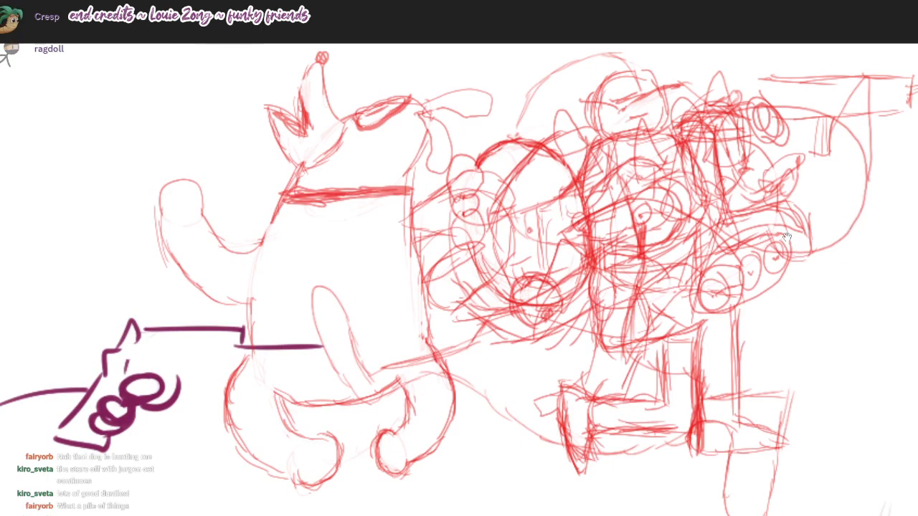
drag(787, 237, 849, 197)
drag(743, 235, 821, 178)
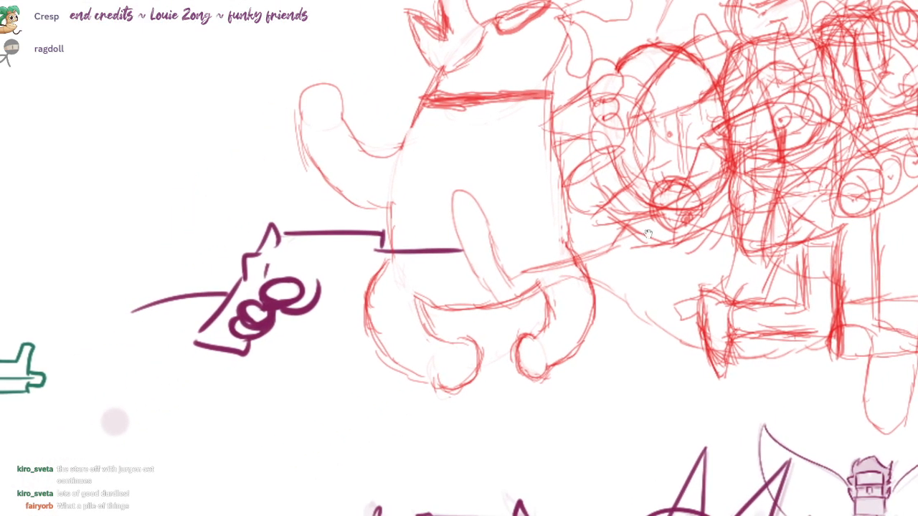
scroll(530, 236, down, 2)
drag(279, 274, 499, 168)
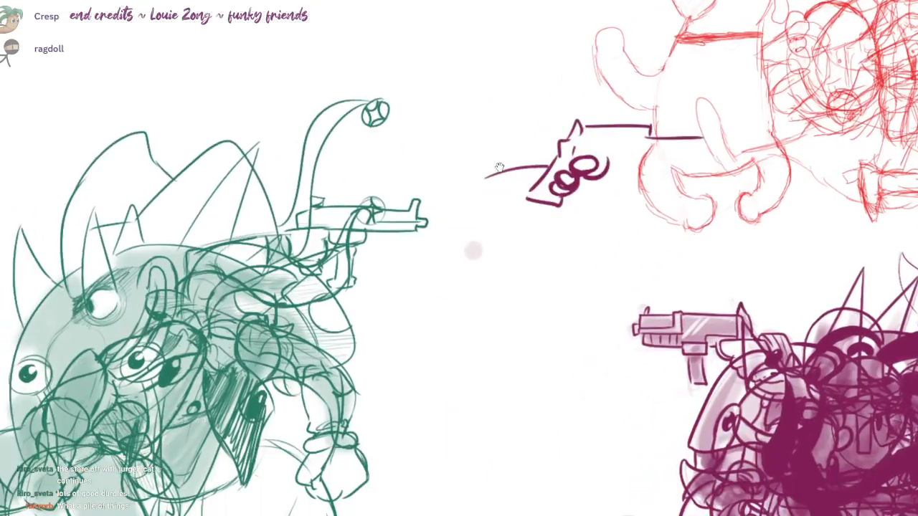
scroll(499, 167, down, 2)
drag(475, 260, 509, 210)
drag(379, 292, 605, 260)
scroll(559, 242, up, 1)
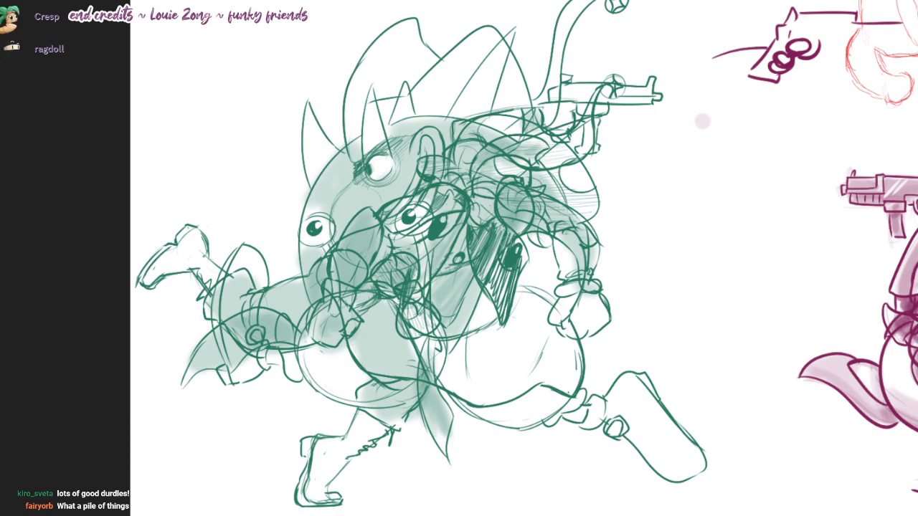
- Examine the small green cat sketch up close, then review the full canvas of overlapping drawings
scroll(702, 121, down, 5)
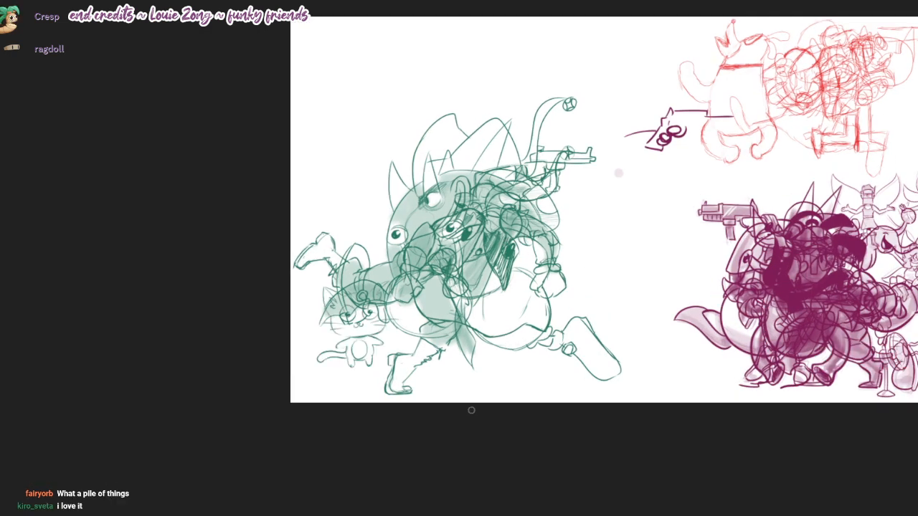
drag(642, 365, 453, 372)
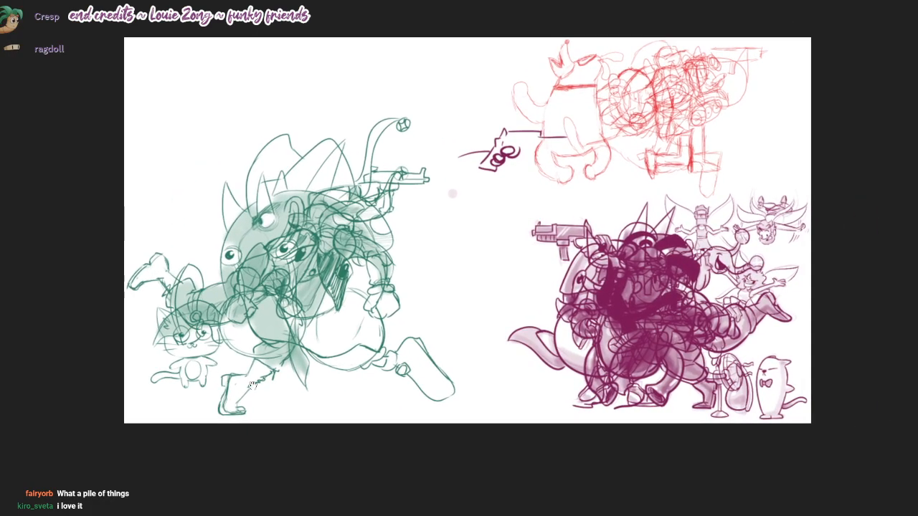
scroll(267, 377, up, 5)
drag(293, 366, 654, 355)
scroll(339, 312, up, 2)
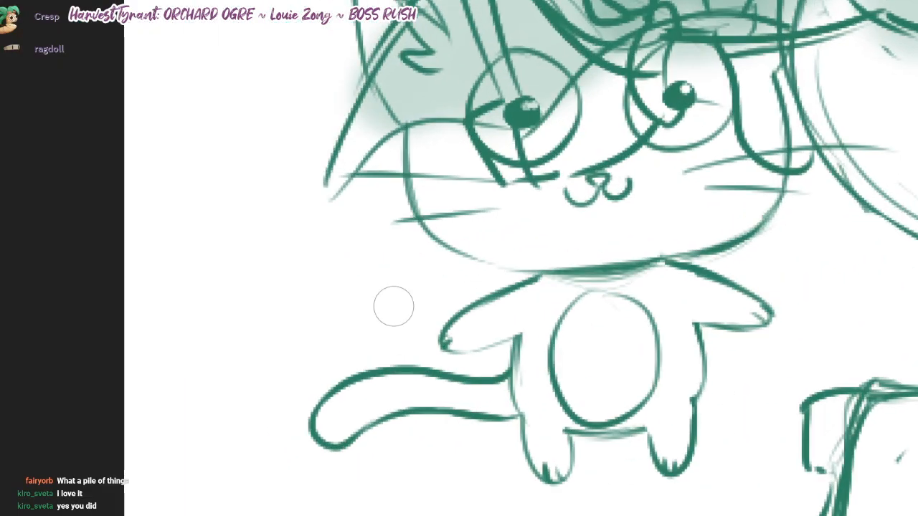
scroll(478, 299, down, 1)
drag(624, 268, 512, 295)
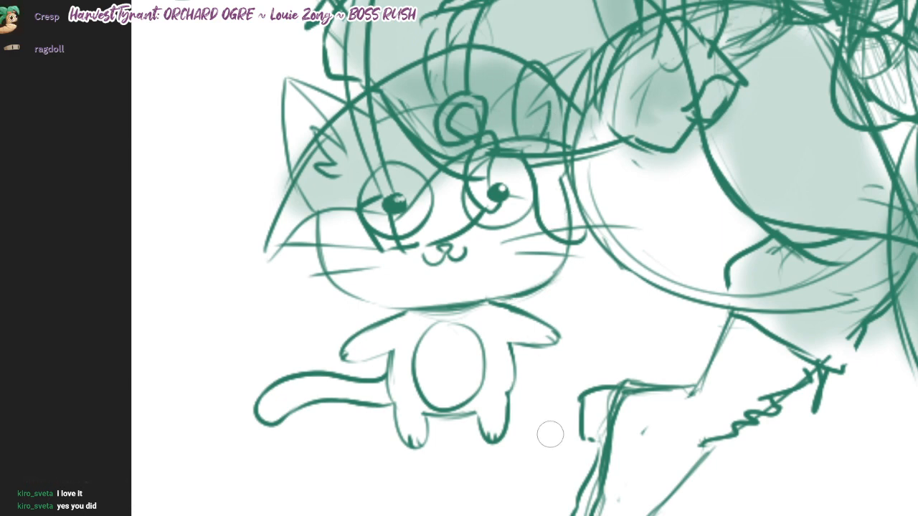
scroll(522, 366, down, 5)
mouse_move(543, 436)
mouse_down()
mouse_move(338, 481)
mouse_move(113, 506)
mouse_up()
drag(475, 340, 502, 342)
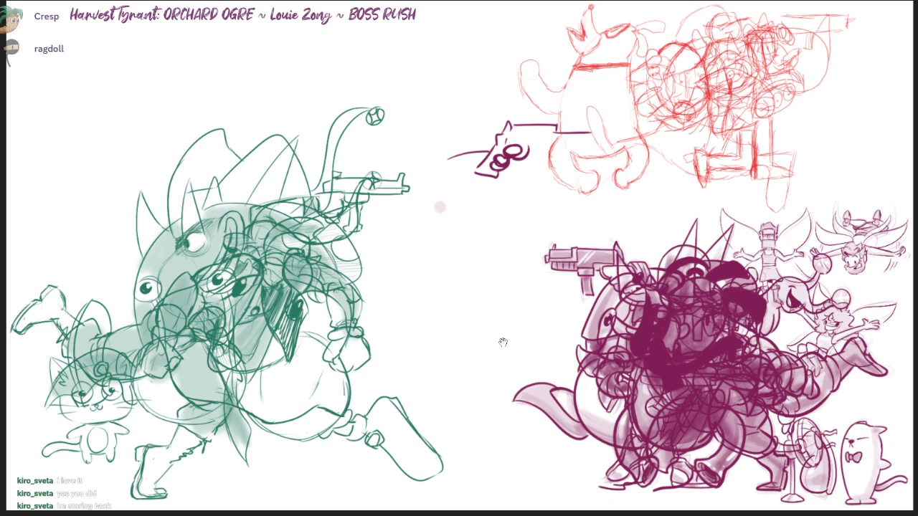